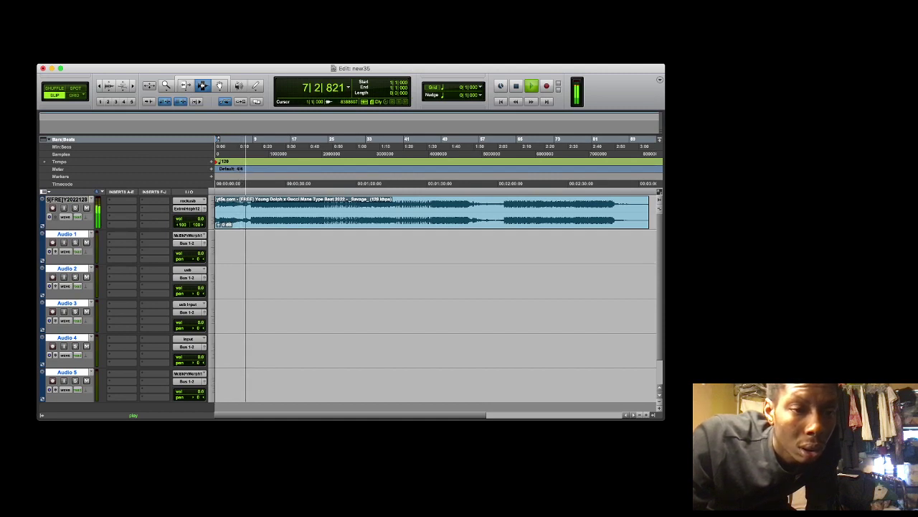
Play the imported beat from the session start several times to listen to its opening section
key("space")
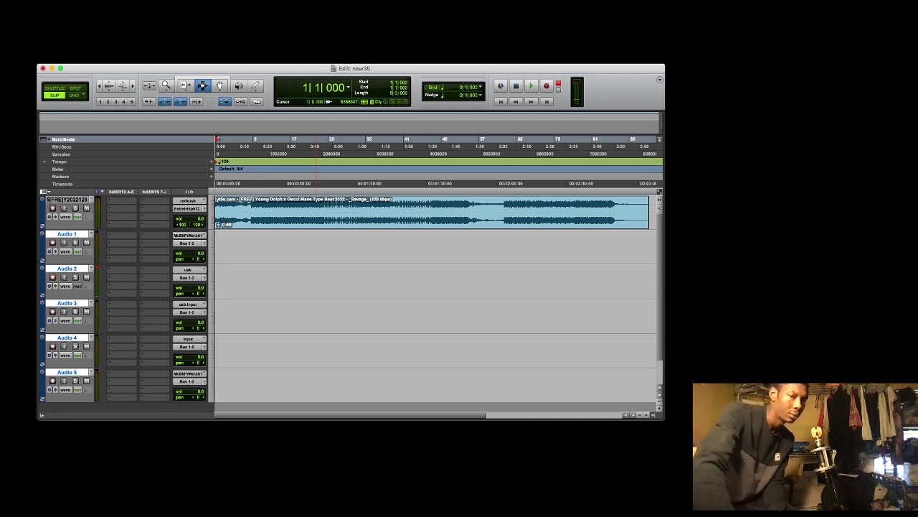
key("space")
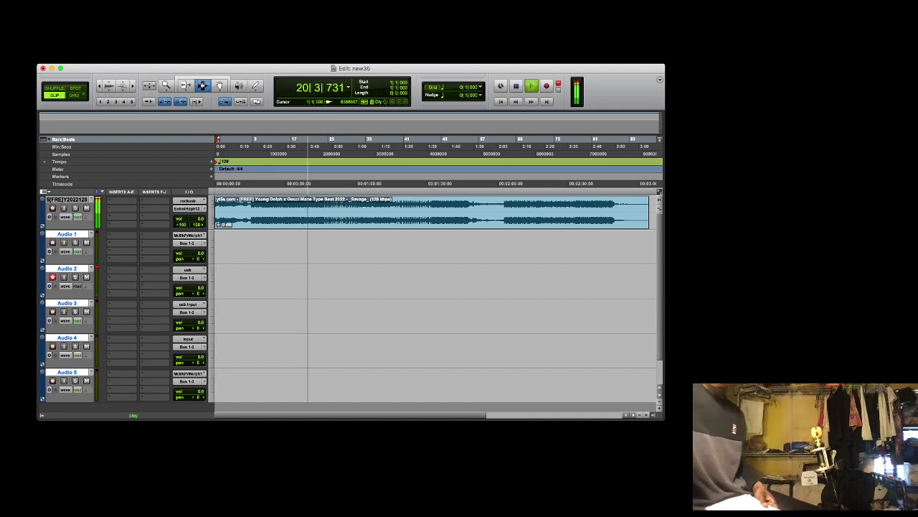
key("space")
key("space")
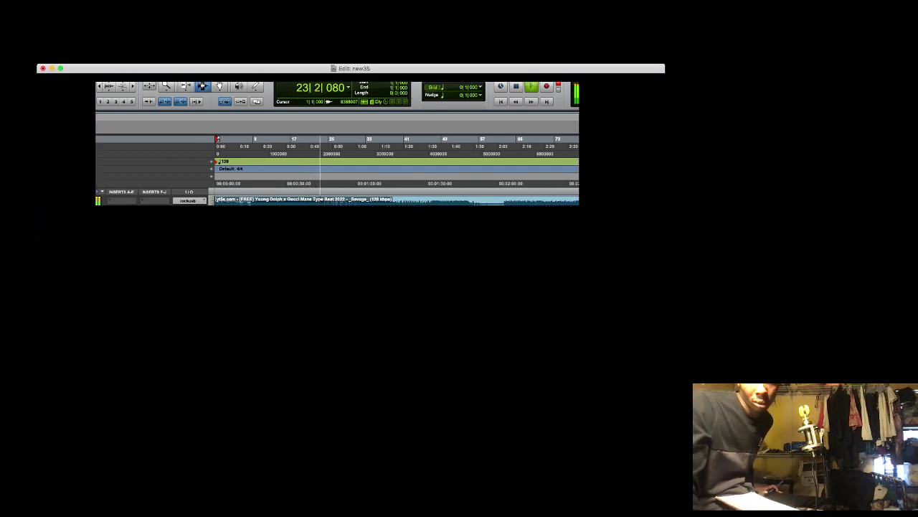
key("space")
key("space")
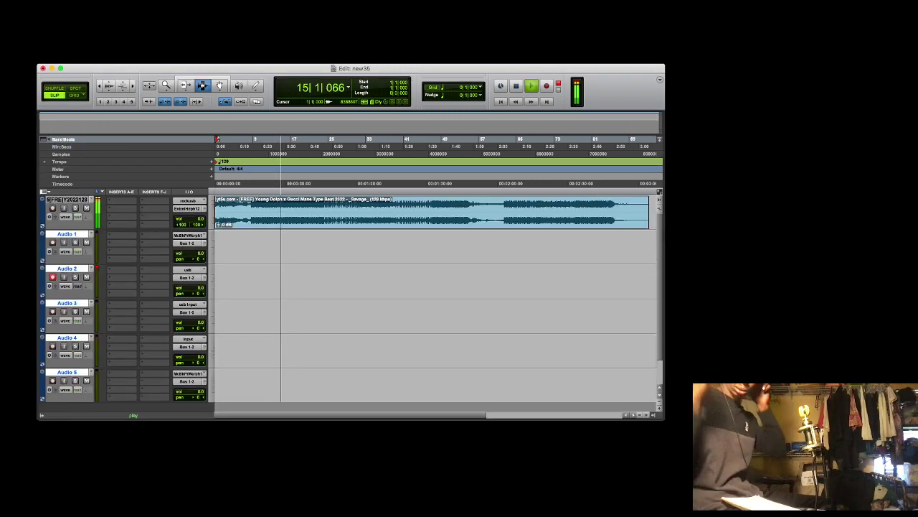
key("space")
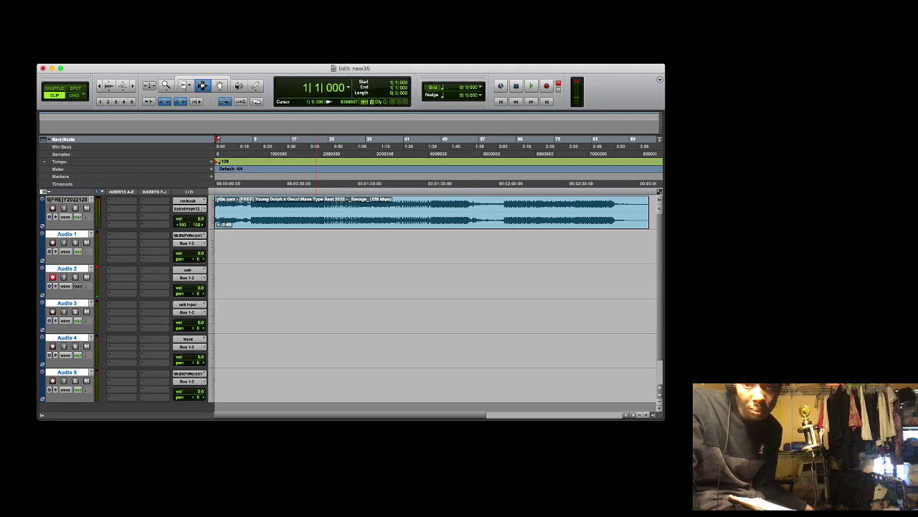
Record a vocal take of about eight bars on Audio 2 over the beat and move the recorded clip to Audio 1
key("super+space")
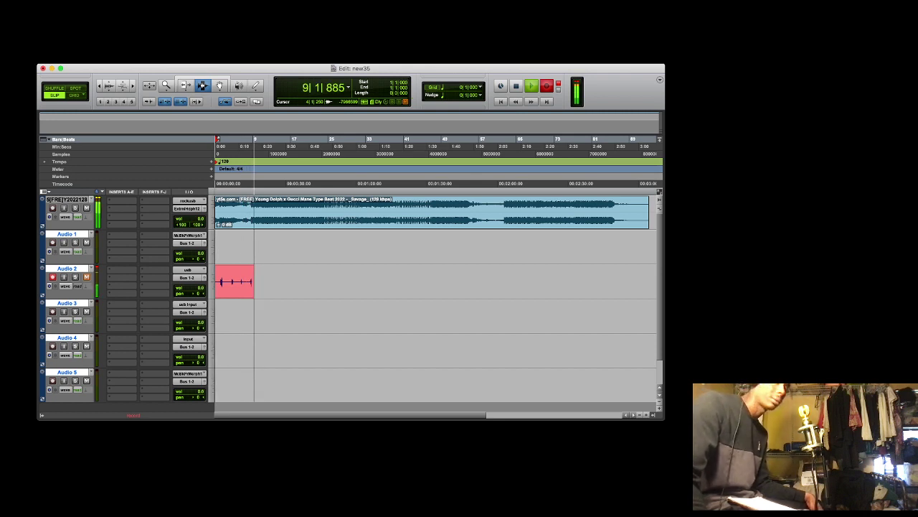
key("space")
key("space")
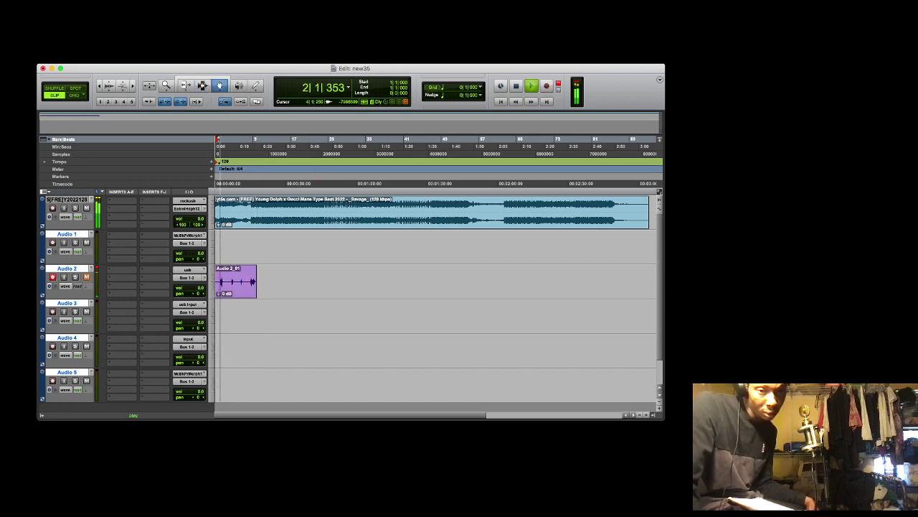
left_click_drag(228, 290, 218, 262)
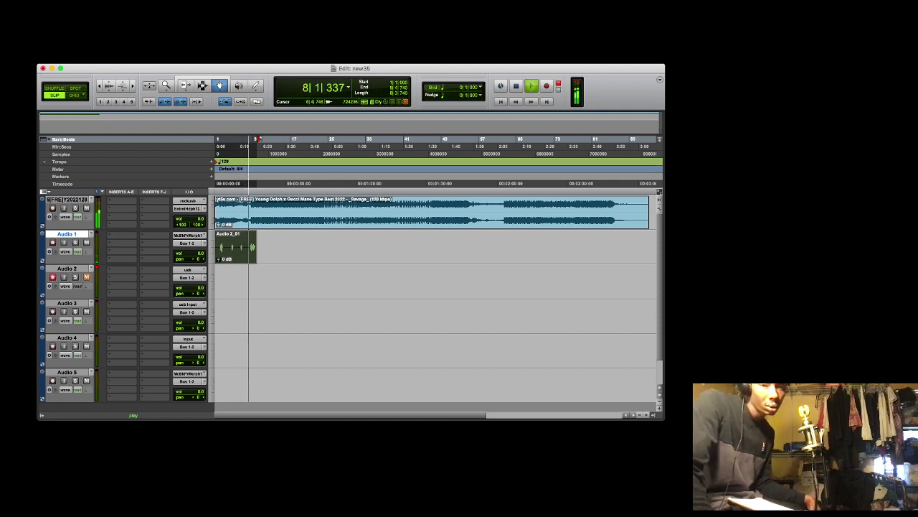
key("space")
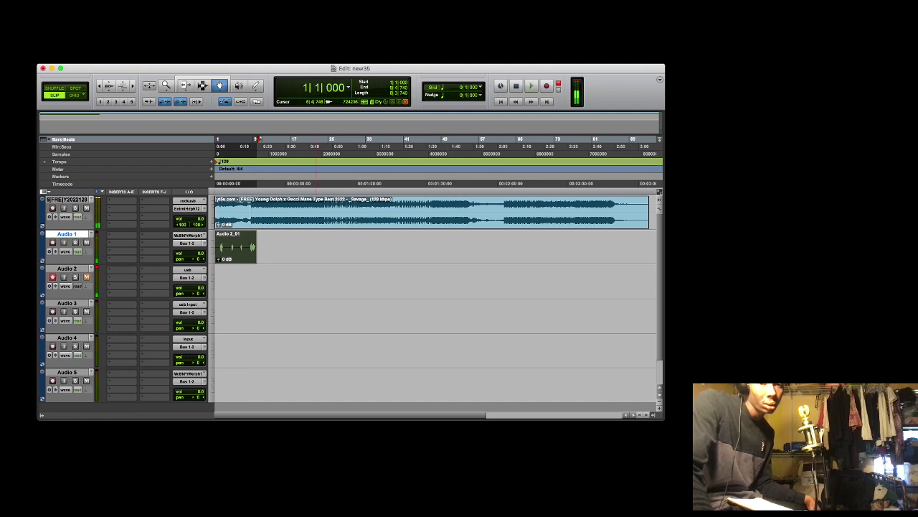
Insert the EQ3 7-Band, D3 CL and D3 DE plug-ins on Audio 1 and start playback
key("super+Tab")
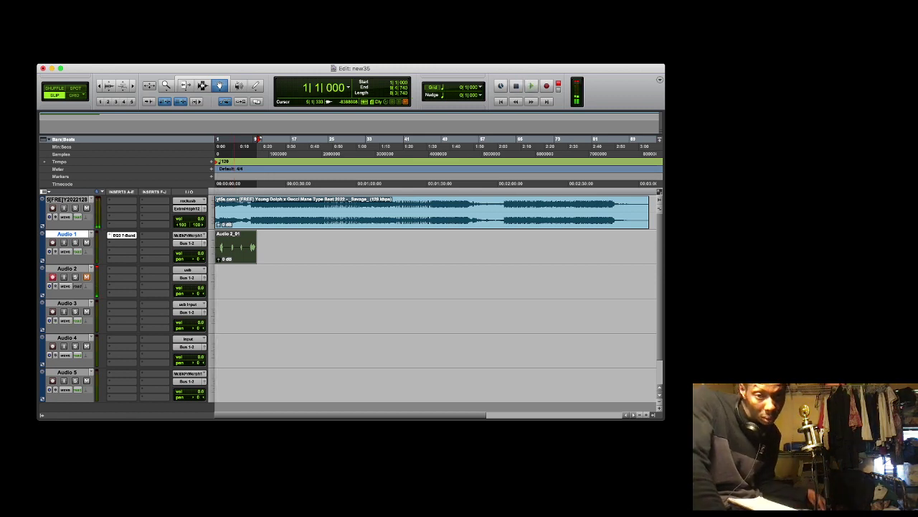
key("space")
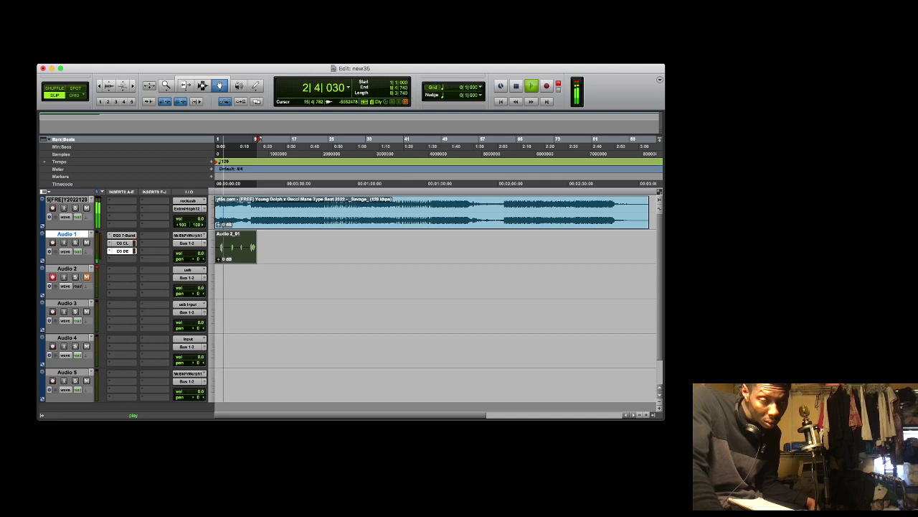
Solo Audio 1 and replay its vocal clip from the session start
key("shift+s")
key("space")
key("space")
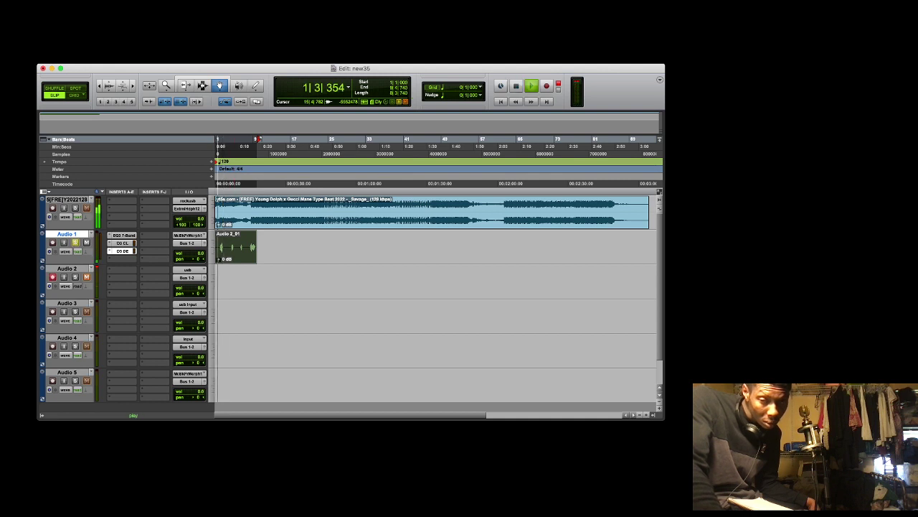
key("super+bracketright")
key("super+bracketright")
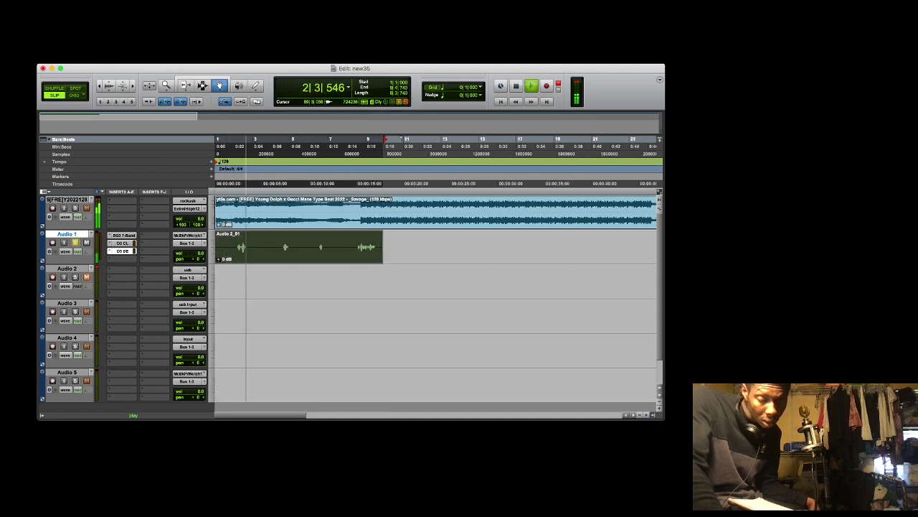
key("space")
key("space")
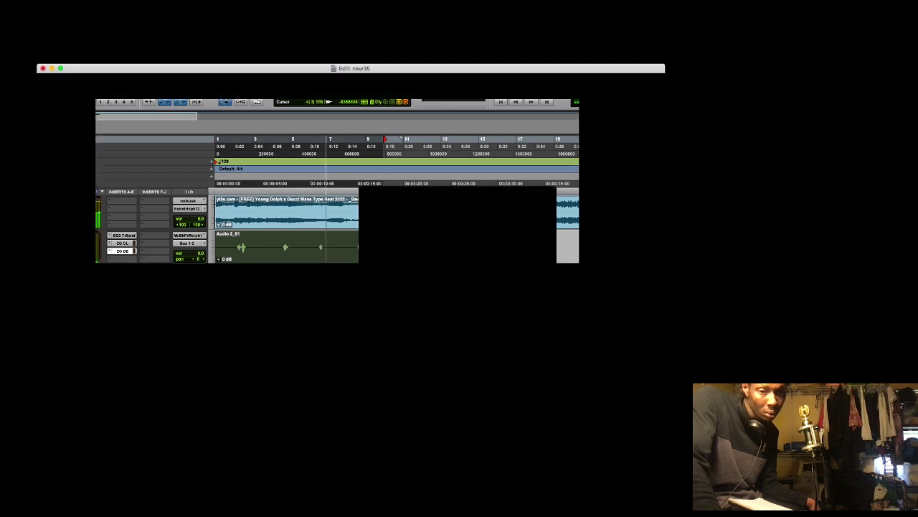
Open the first EQ3 7-Band on Audio 1 and audition the soloed vocal through it
left_click(124, 235)
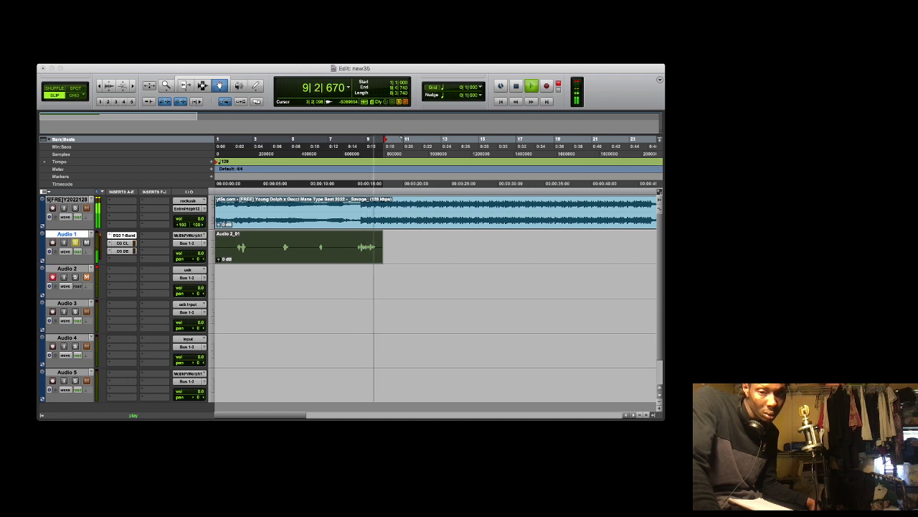
key("space")
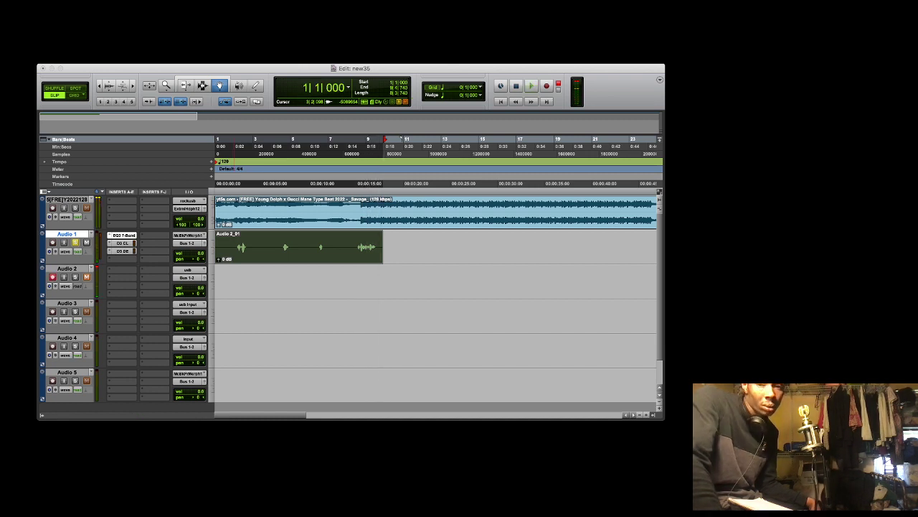
key("space")
key("space")
key("space")
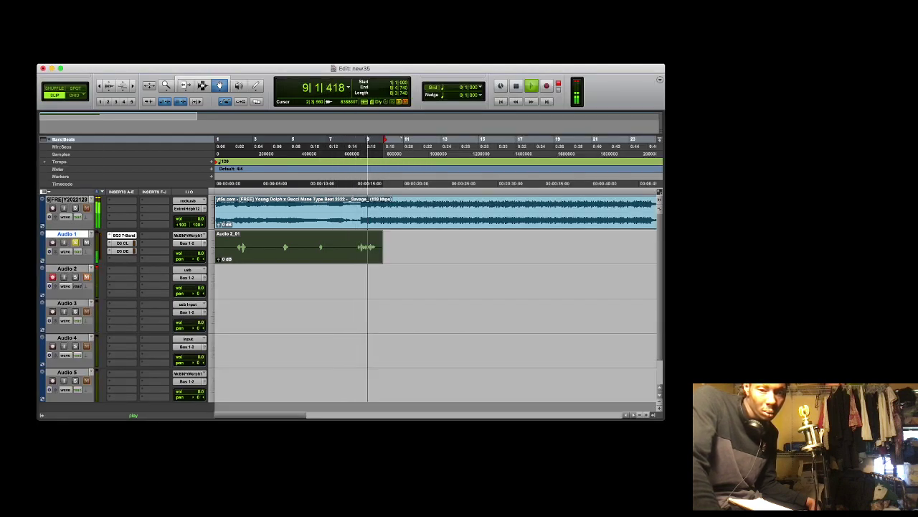
Insert a second EQ3 7-Band after D3 DE on Audio 1 and audition the soloed vocal
left_click(122, 259)
key("space")
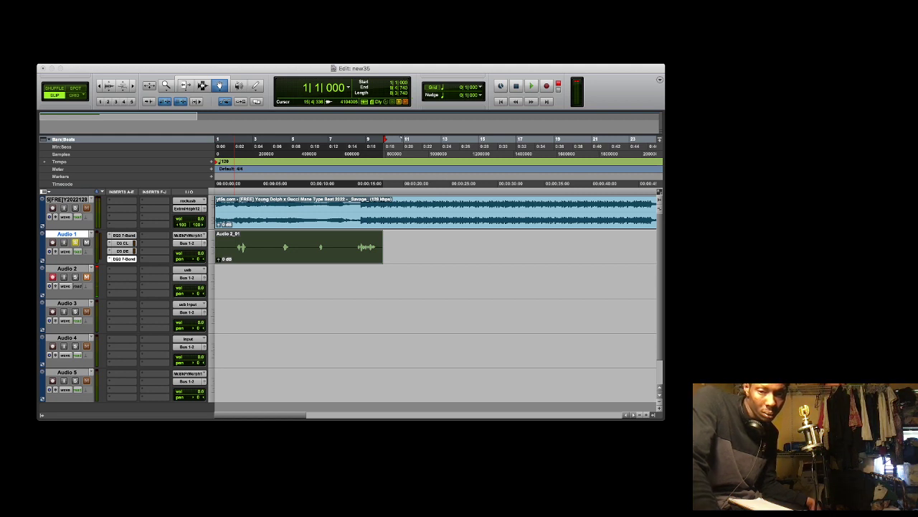
key("space")
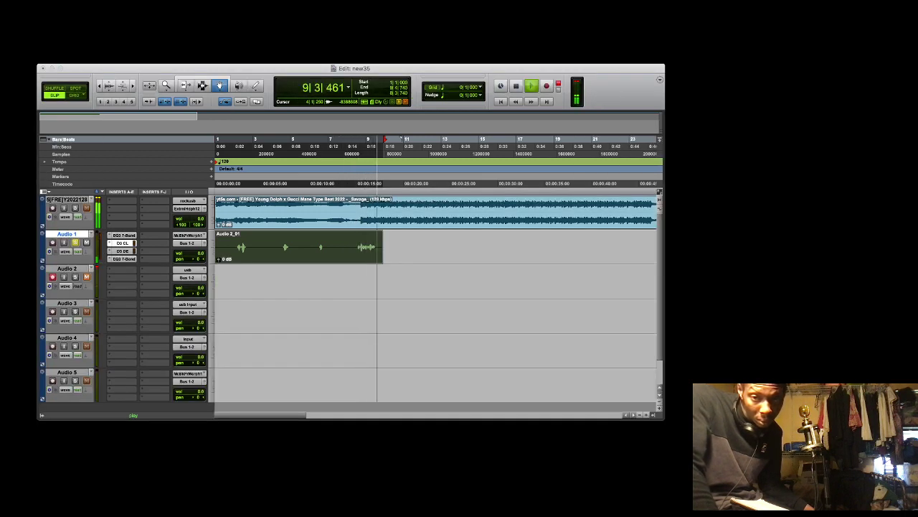
key("space")
key("space")
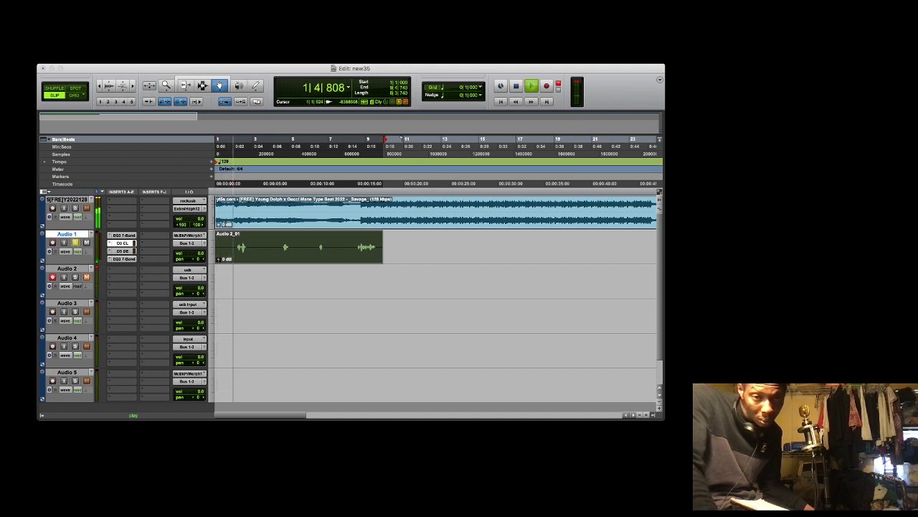
Unsolo Audio 1, lower the beat clip's gain to about -4.8 dB and replay the mix
left_click(75, 243)
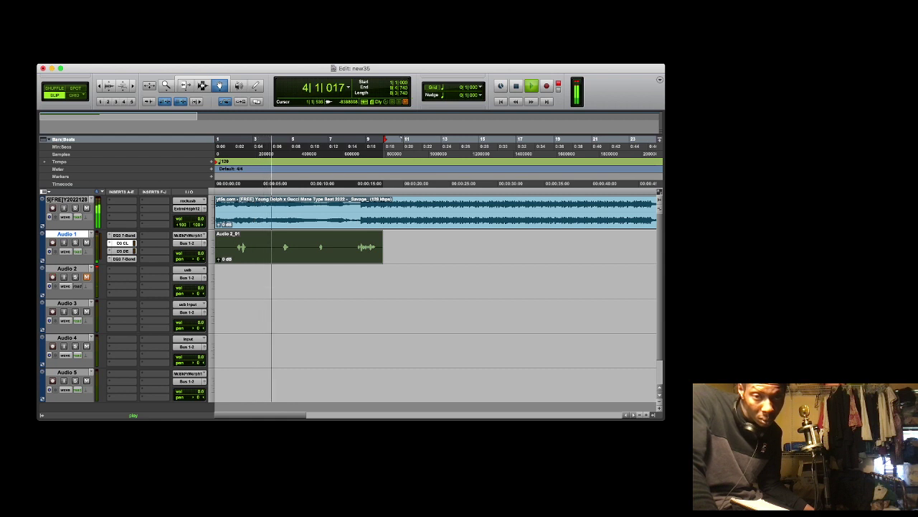
mouse_move(218, 225)
left_mouse_down()
mouse_move(218, 238)
mouse_move(219, 229)
left_mouse_up()
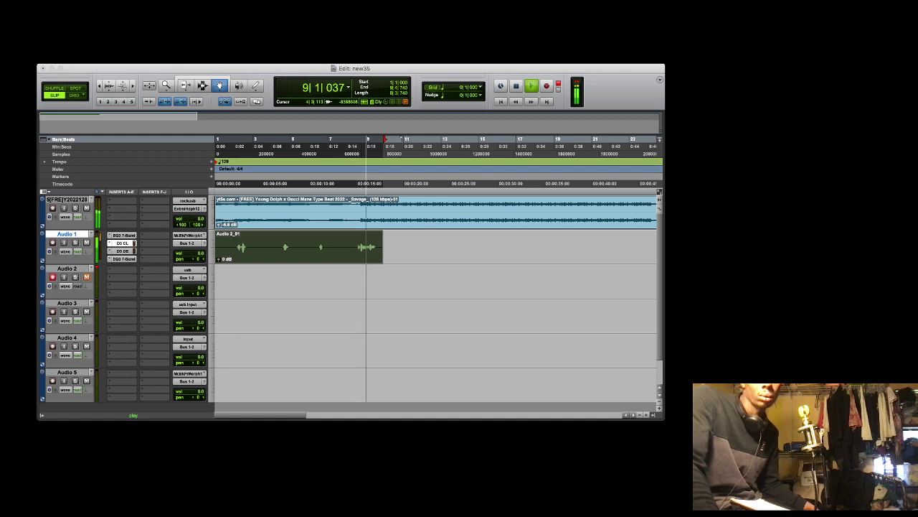
key("space")
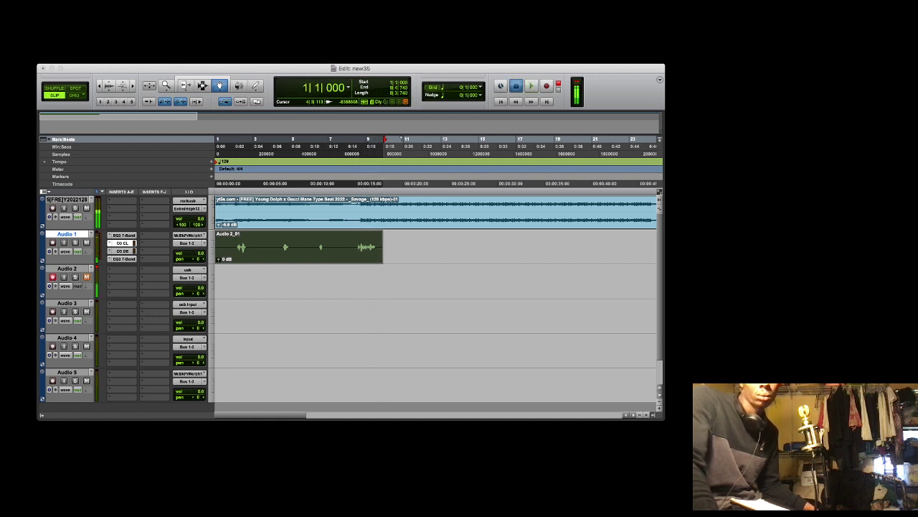
key("space")
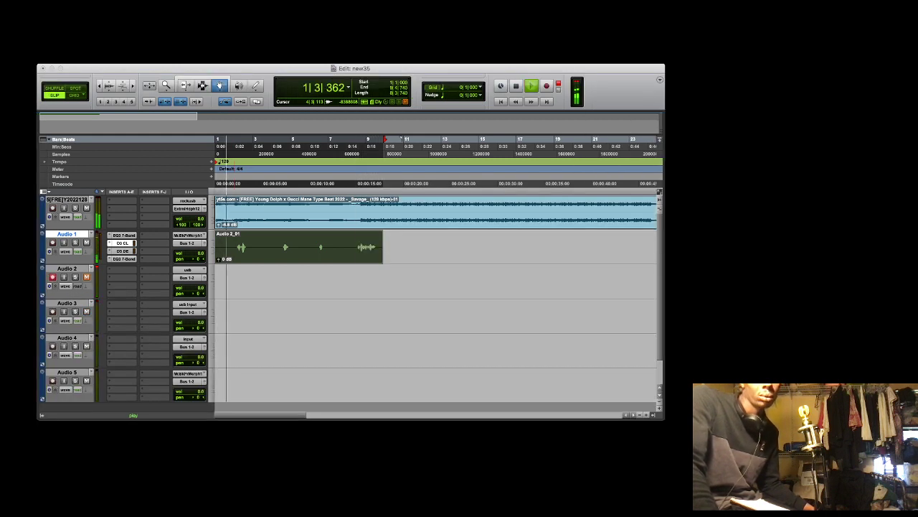
Trim the silent start of the Audio 1 vocal clip to about 1|4|776 and insert the ChnlStrip plug-in on that track
key("F6")
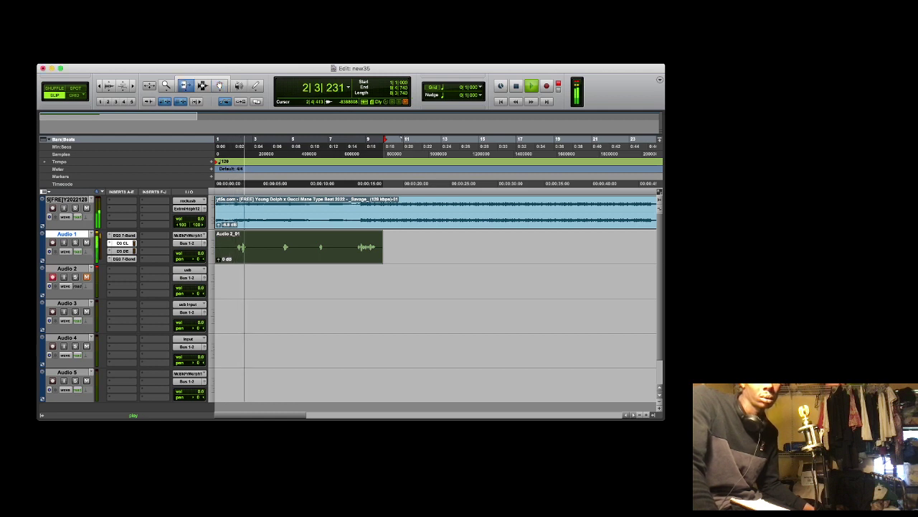
left_click(233, 248)
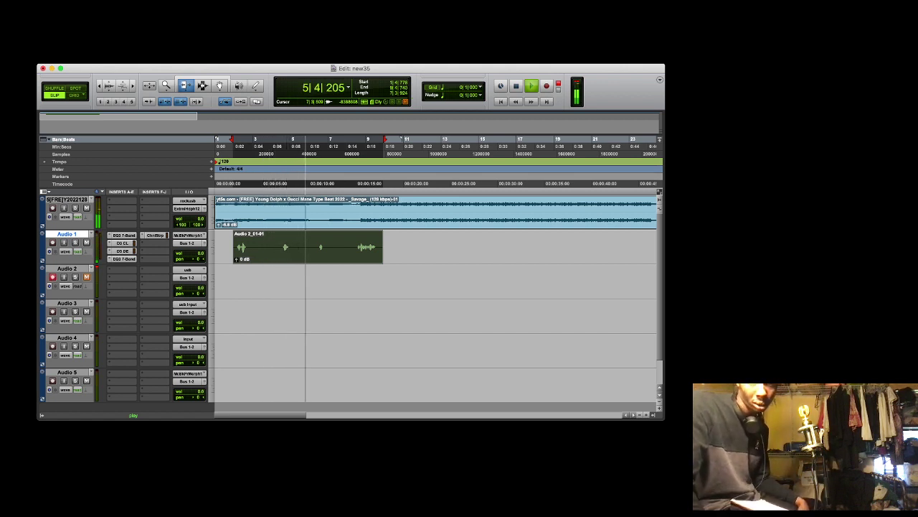
Delete the three silent gaps between the vocal phrases in the Audio 1 clip
key("F7")
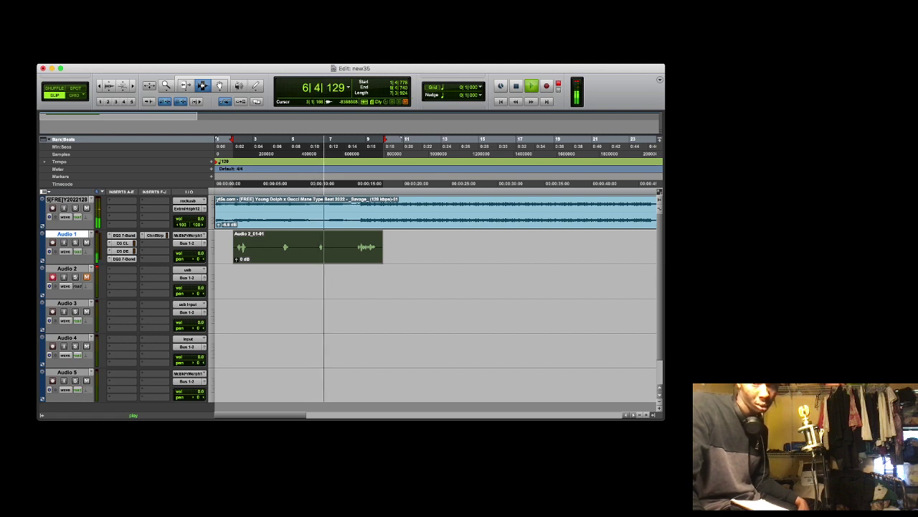
left_click_drag(250, 248, 280, 247)
key("Delete")
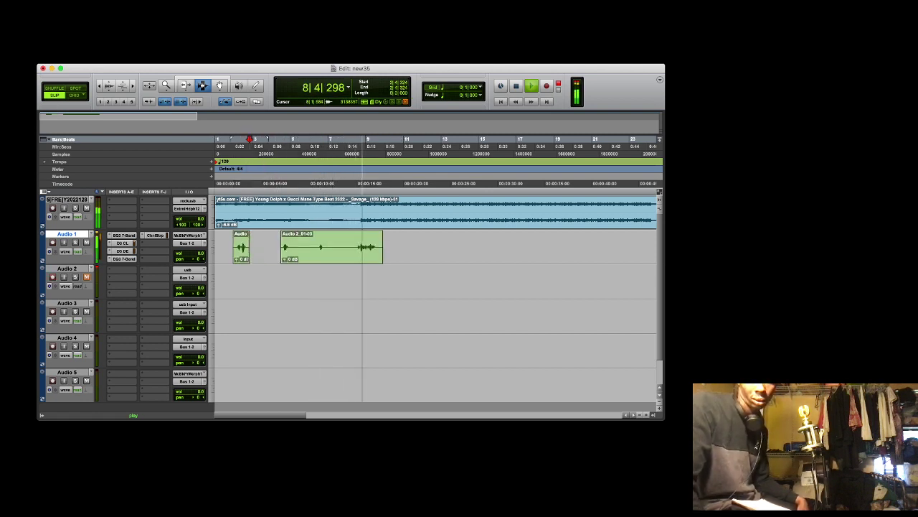
left_click_drag(329, 247, 357, 247)
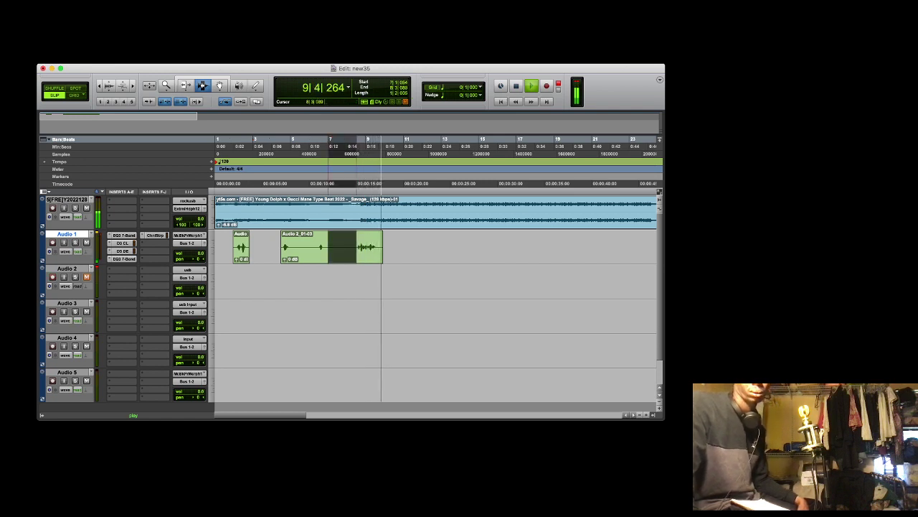
key("space")
key("Delete")
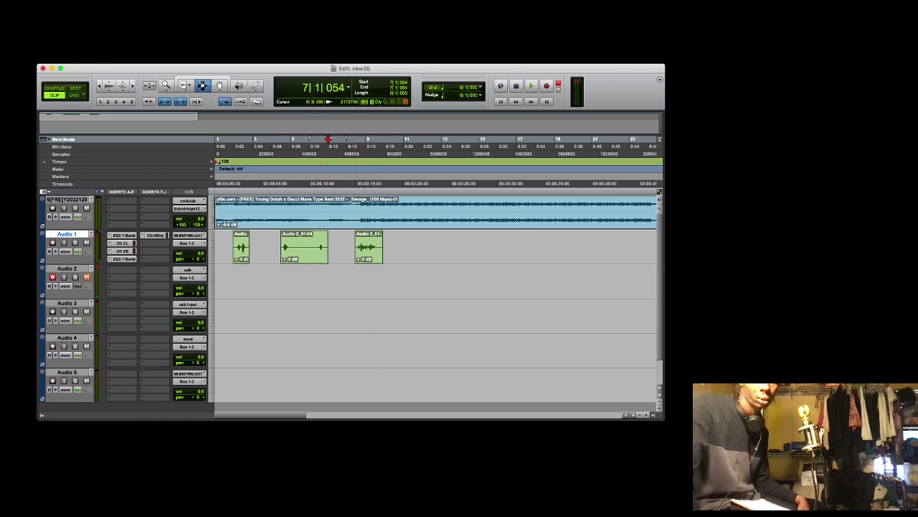
left_click_drag(293, 246, 318, 247)
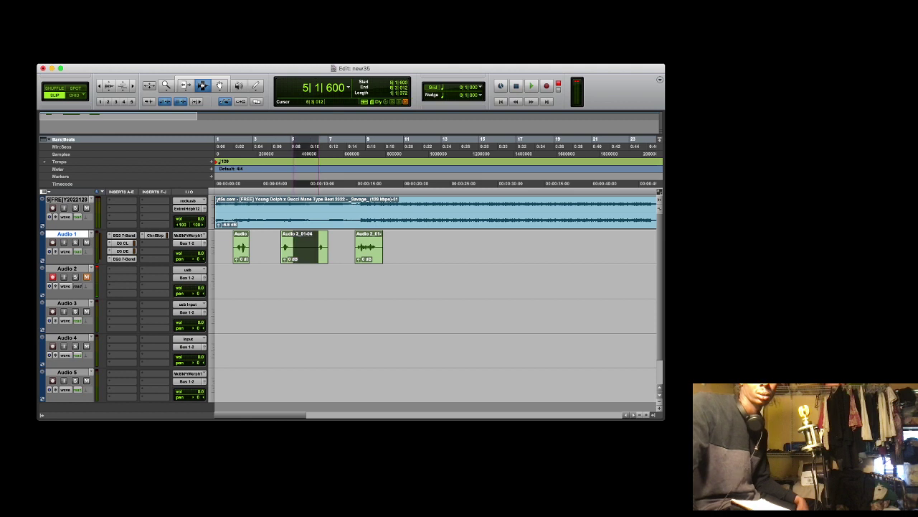
key("Delete")
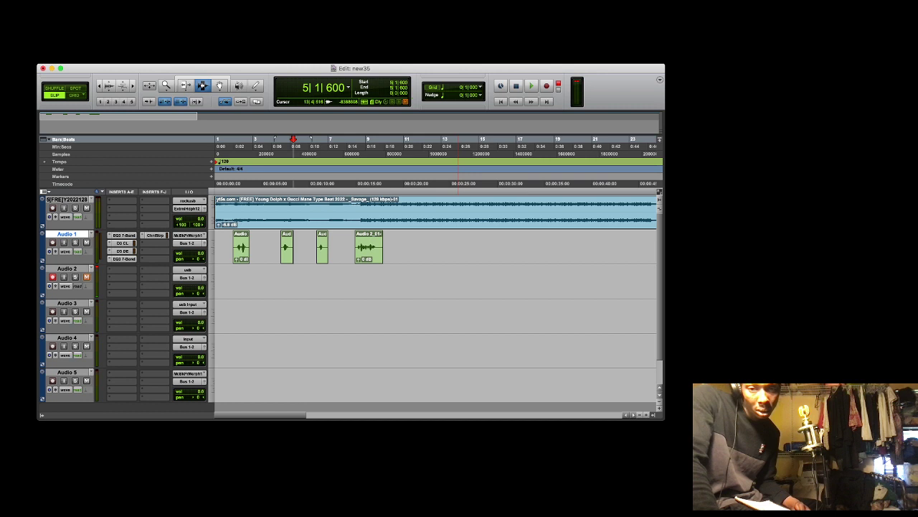
Duplicate the Audio 1 track together with its vocal clips and inserts
key("super+Tab")
left_click(582, 312)
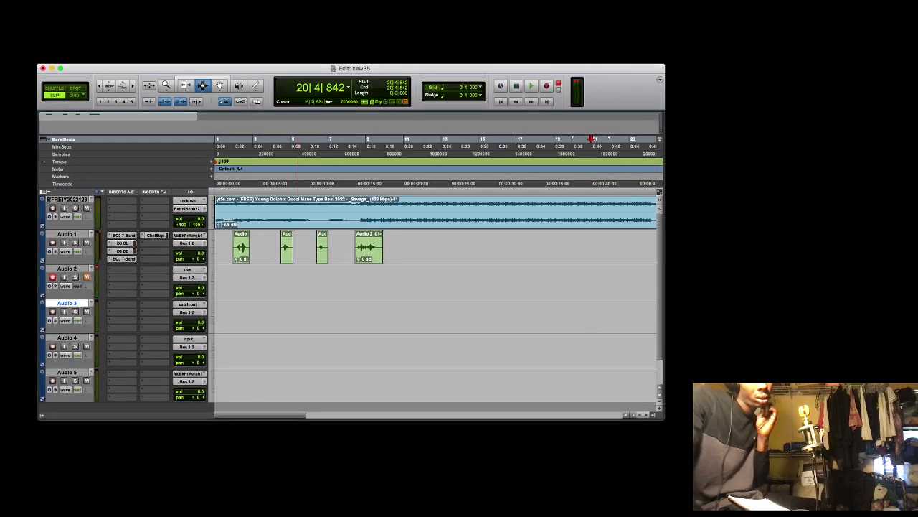
left_click(67, 234)
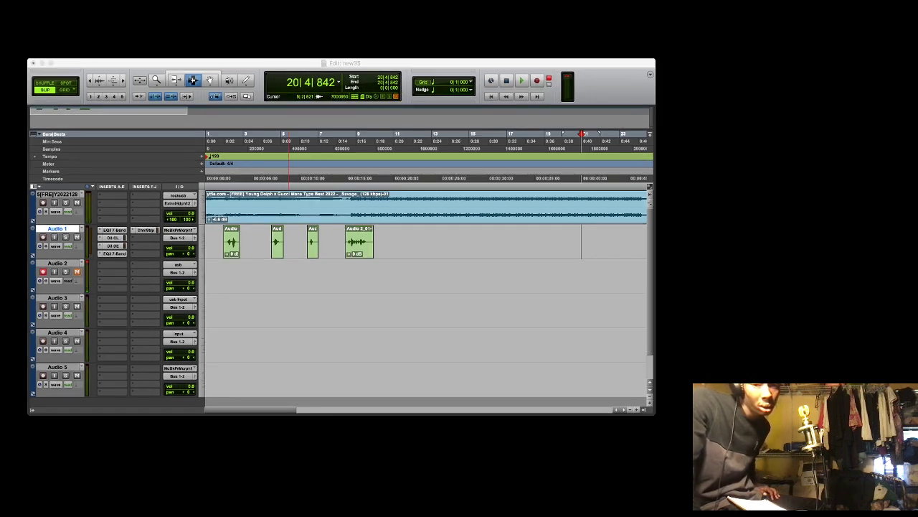
key("Return")
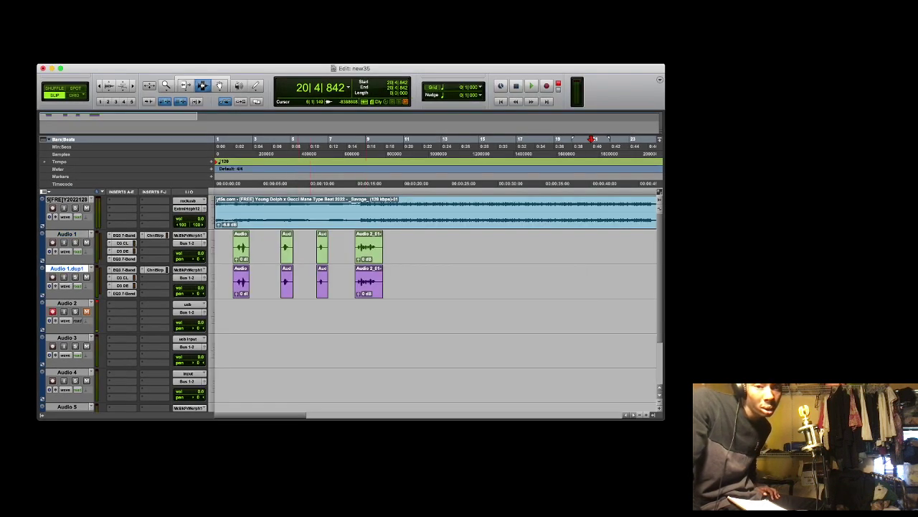
Delete all the copied vocal clips from the Audio 1.dup1 track
left_click_drag(396, 276, 215, 276)
key("Delete")
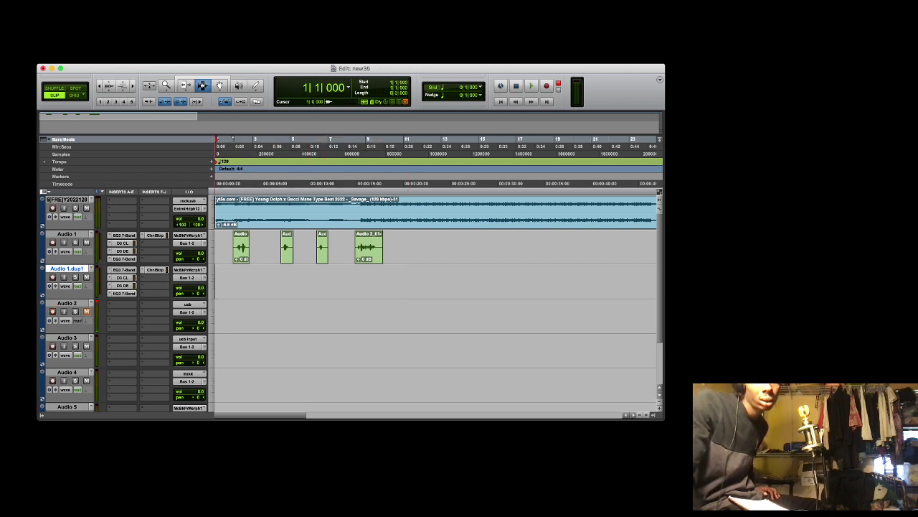
Record a vocal take on Audio 2 from 8|2|247 and move the clip straight up to Audio 1.dup1
left_click(352, 154)
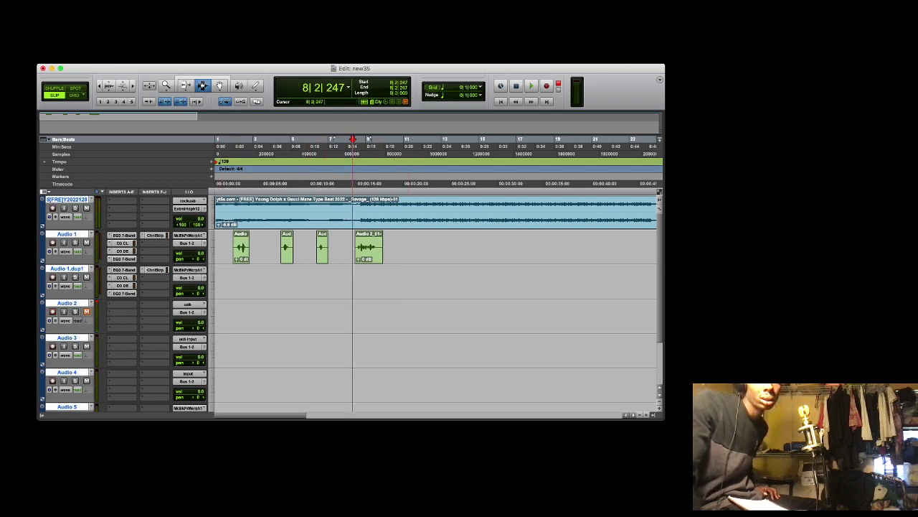
key("super+space")
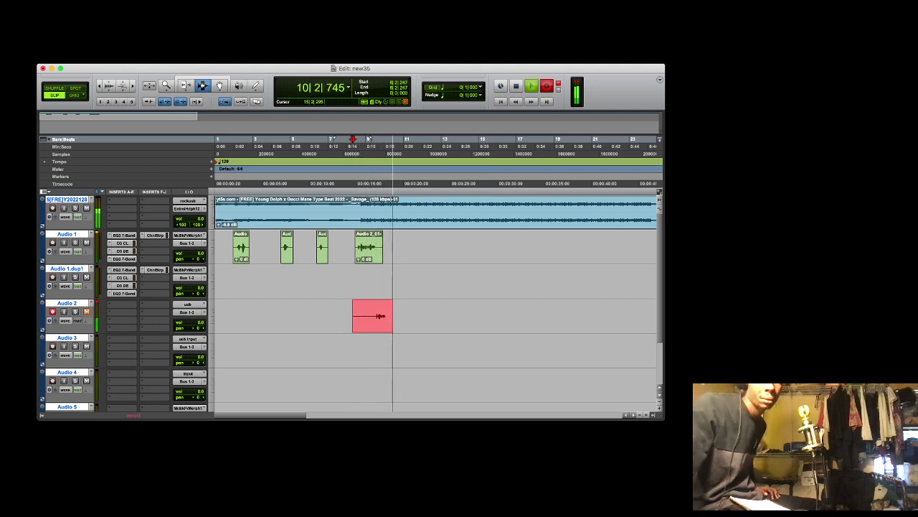
key("space")
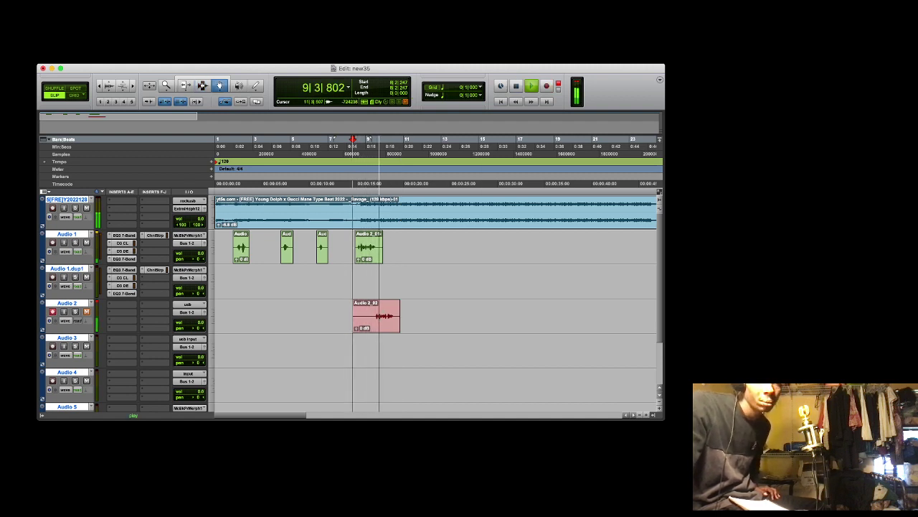
left_click_drag(389, 324, 389, 288)
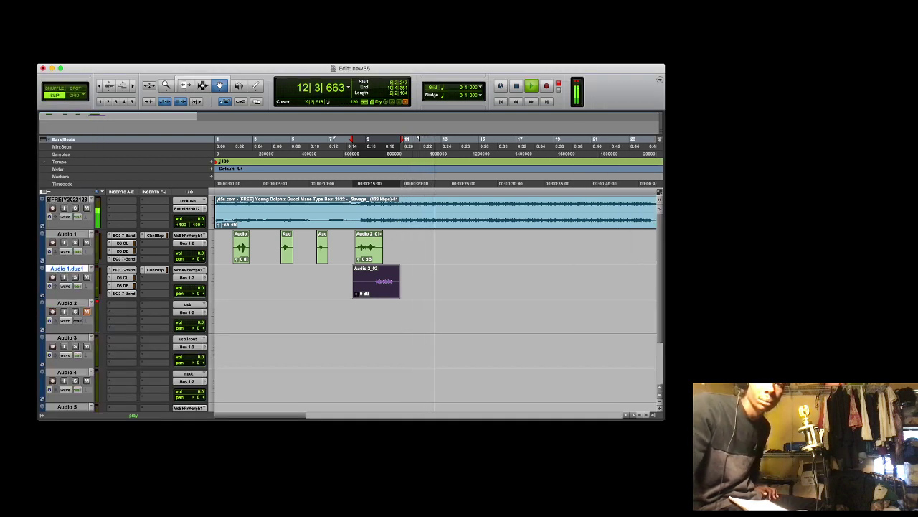
Record the next vocal phrase on Audio 2 from 9|3|529, redoing the first attempt, and move the clip up to Audio 1
left_click(377, 146)
key("super+space")
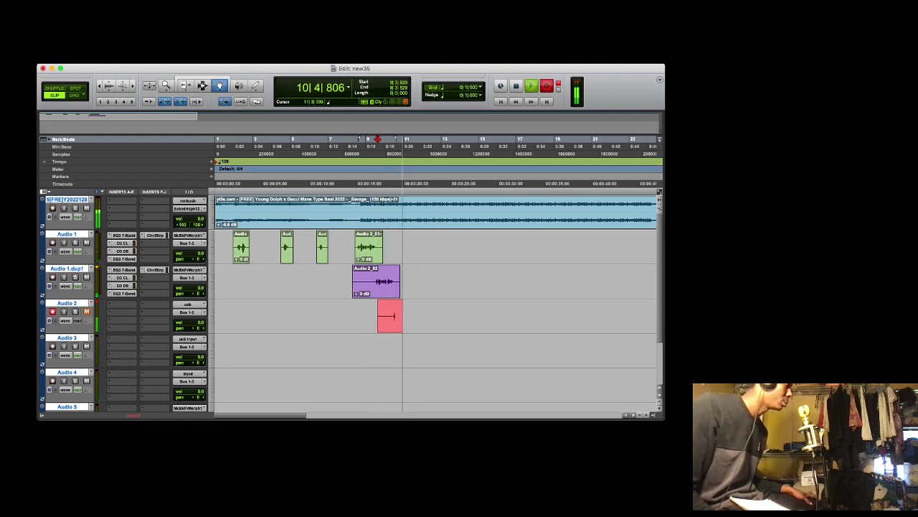
key("space")
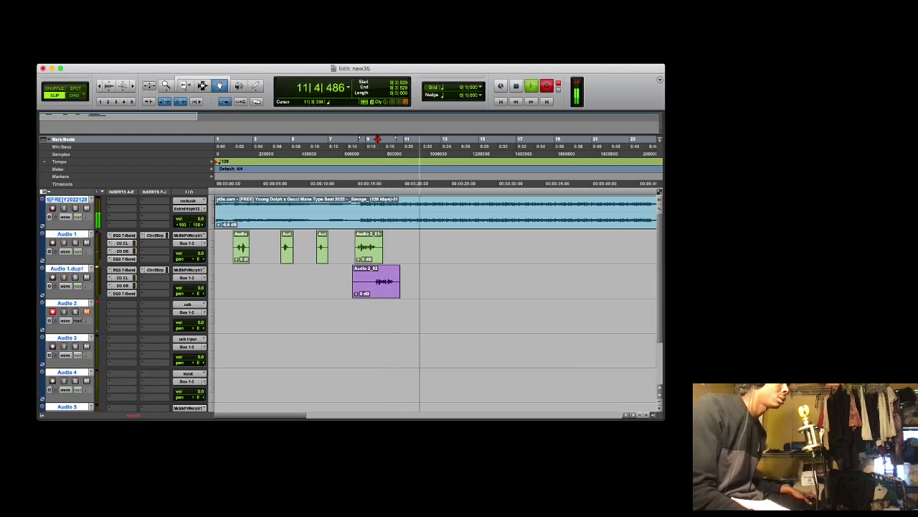
key("super+space")
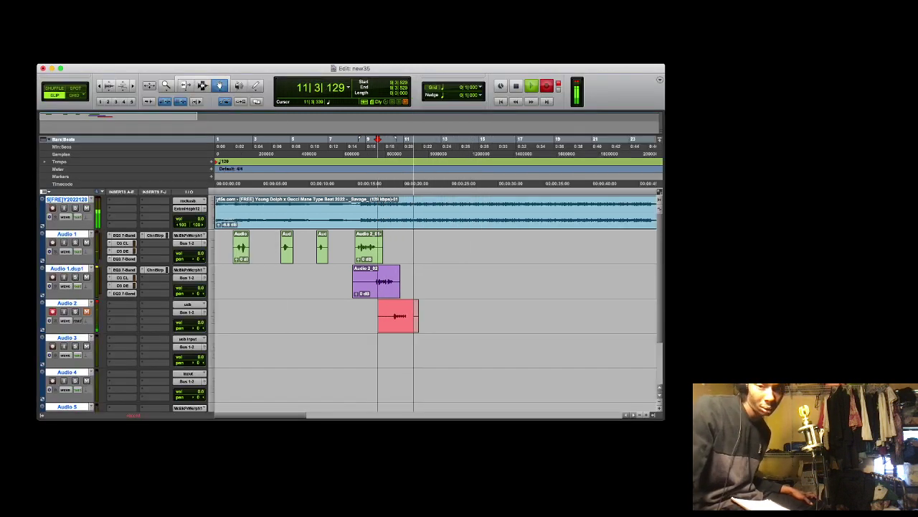
left_click_drag(407, 311, 406, 242)
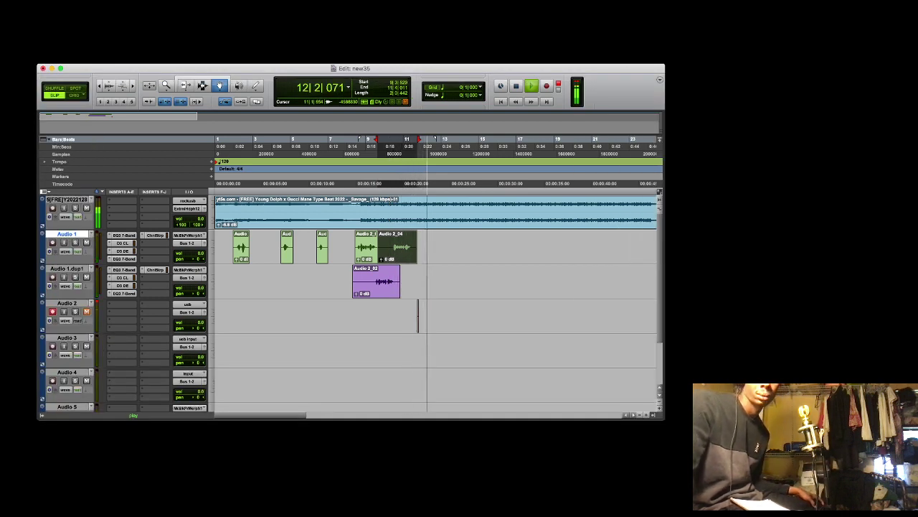
Record a vocal phrase on Audio 2 from 10|3|880, play it back and move the clip up to Audio 1.dup1
left_click(398, 146)
key("space")
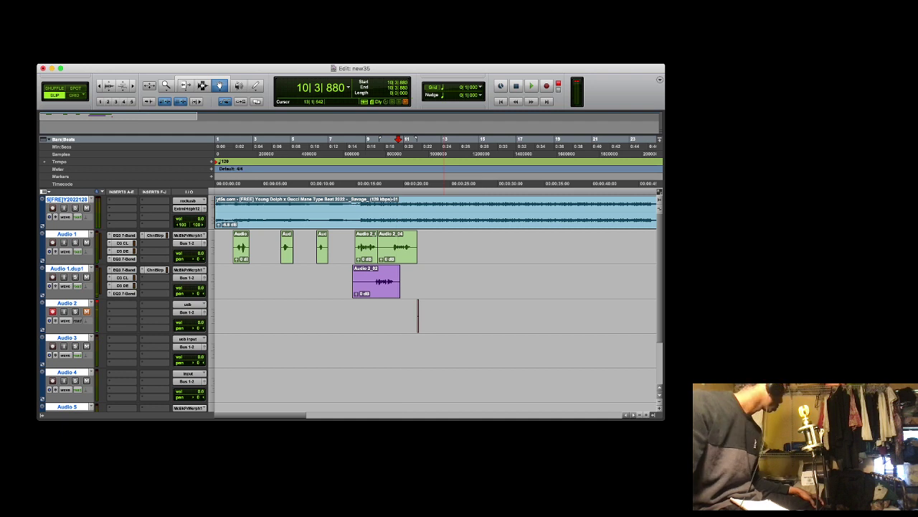
key("super+space")
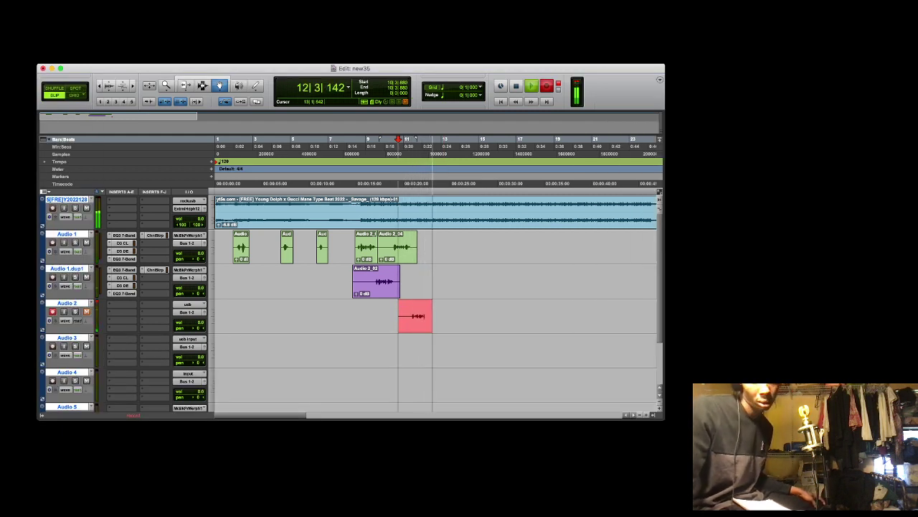
key("space")
key("space")
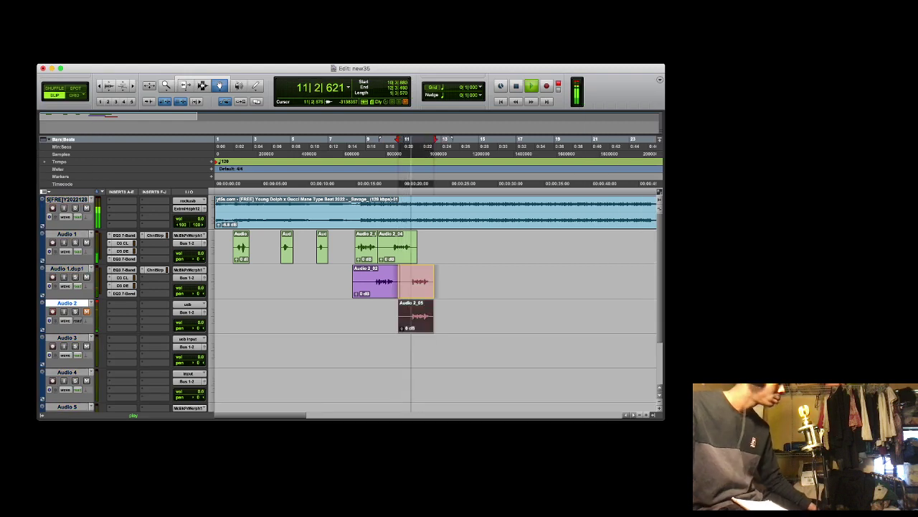
left_click_drag(410, 318, 411, 289)
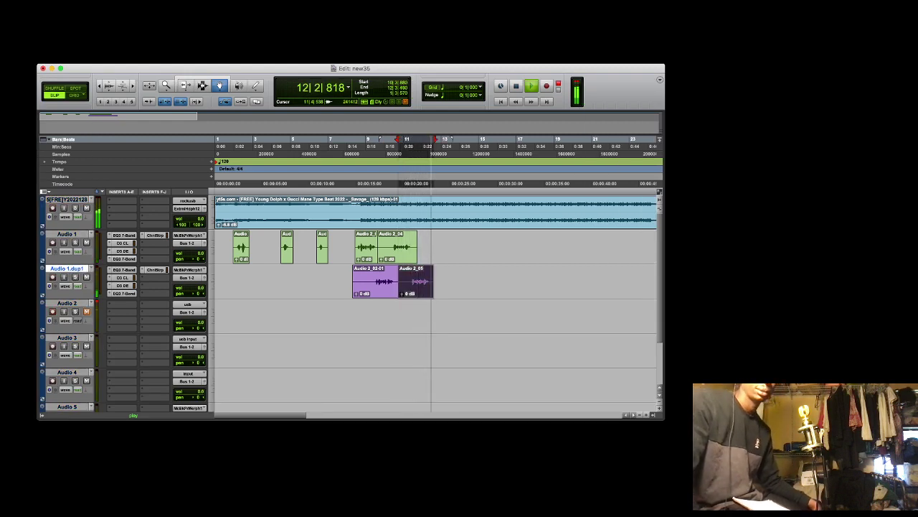
Record a vocal phrase on Audio 2 from 11|3|517 and move the clip up to Audio 1
key("space")
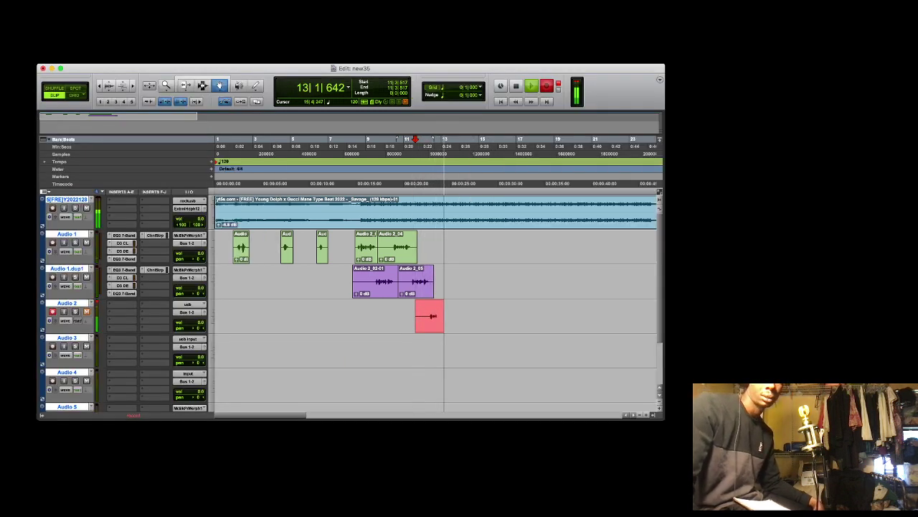
key("space")
left_click_drag(445, 315, 444, 257)
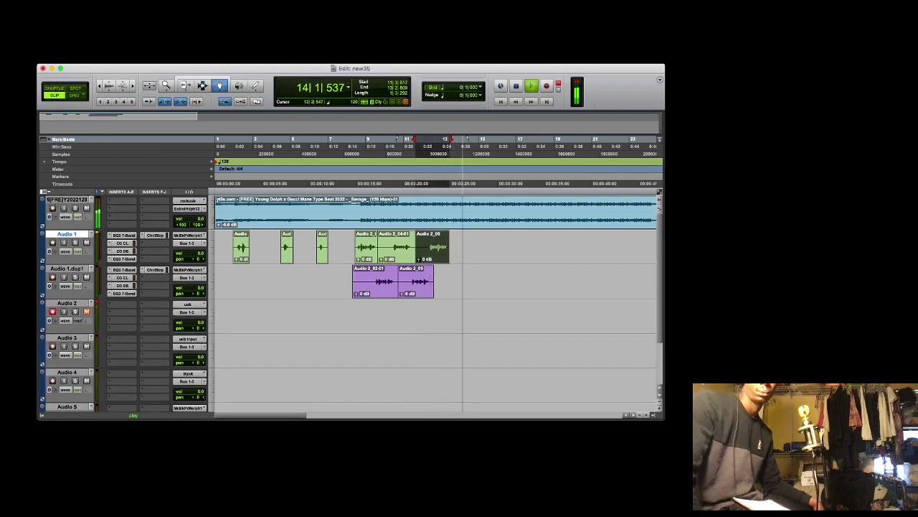
Record a vocal phrase on Audio 2 from 12|3|868 and move the clip up to Audio 1.dup1
left_click(435, 146)
key("super+space")
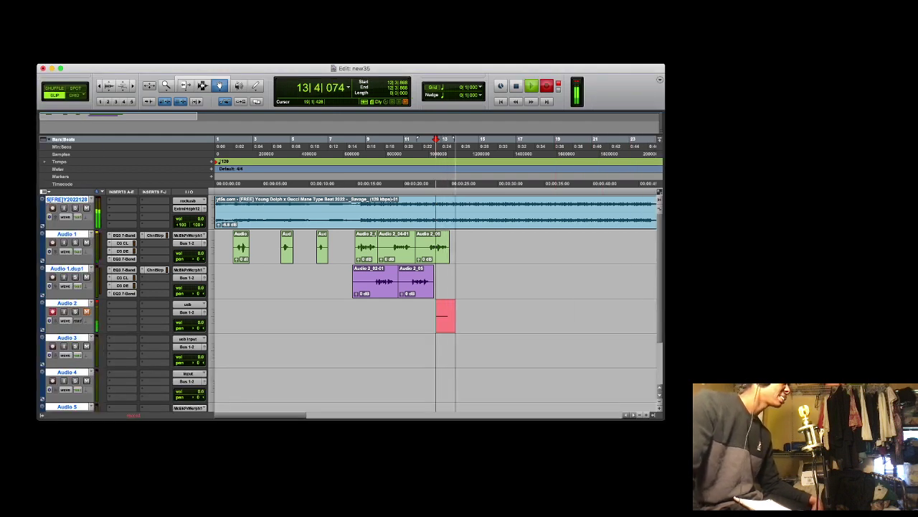
key("space")
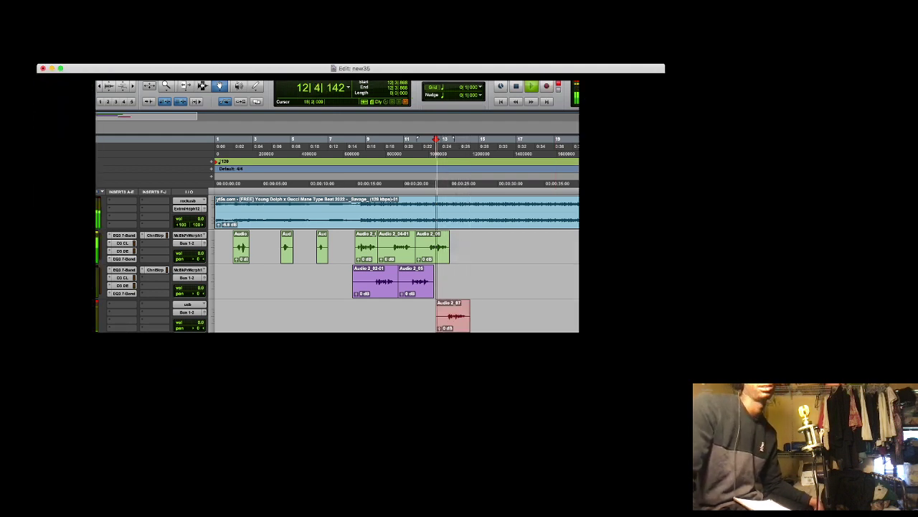
key("space")
left_click_drag(452, 316, 452, 282)
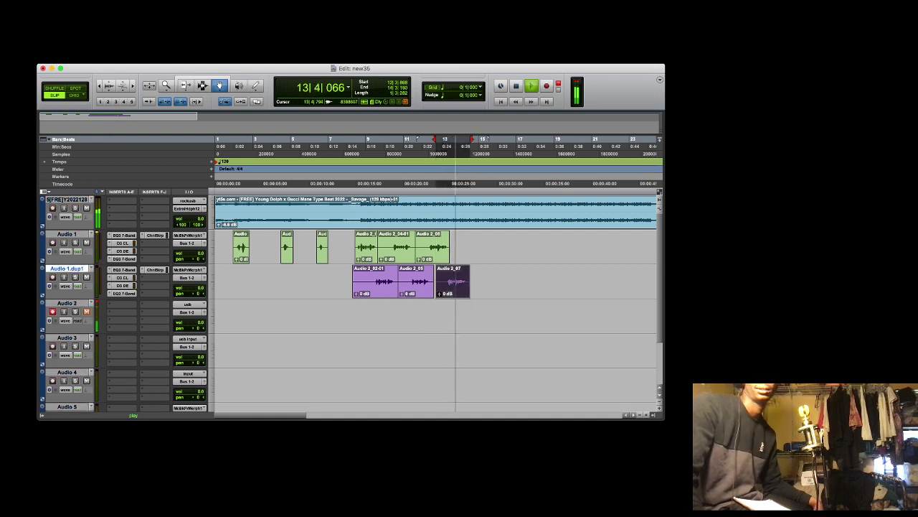
Record a vocal phrase on Audio 2 from 13|4|616, play it back and move the clip up to Audio 1
key("space")
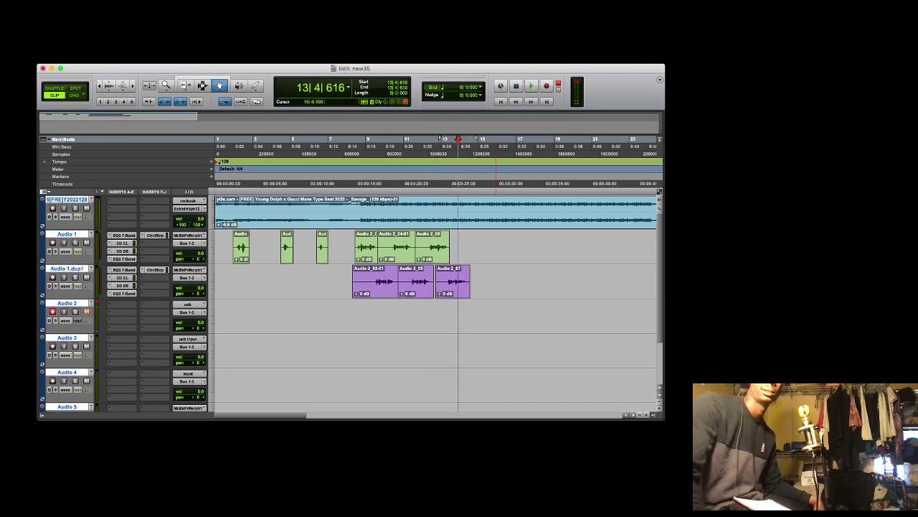
key("space")
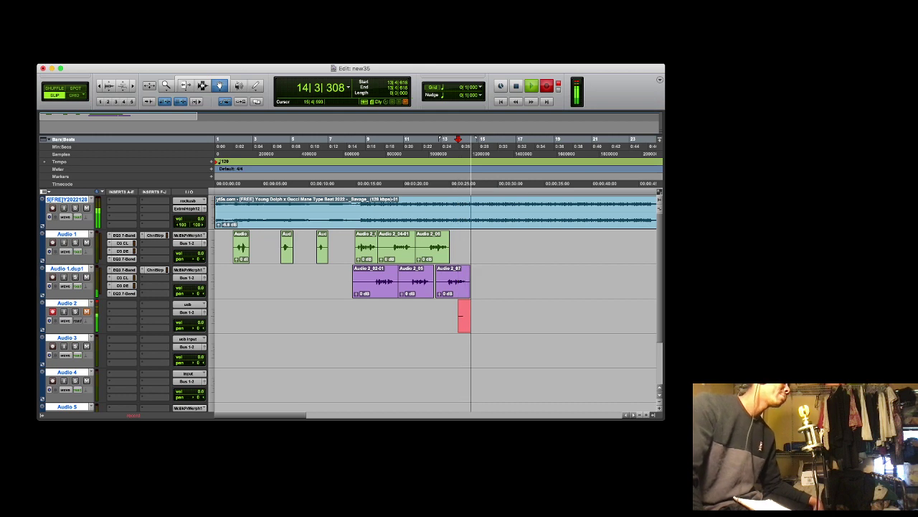
key("space")
key("space")
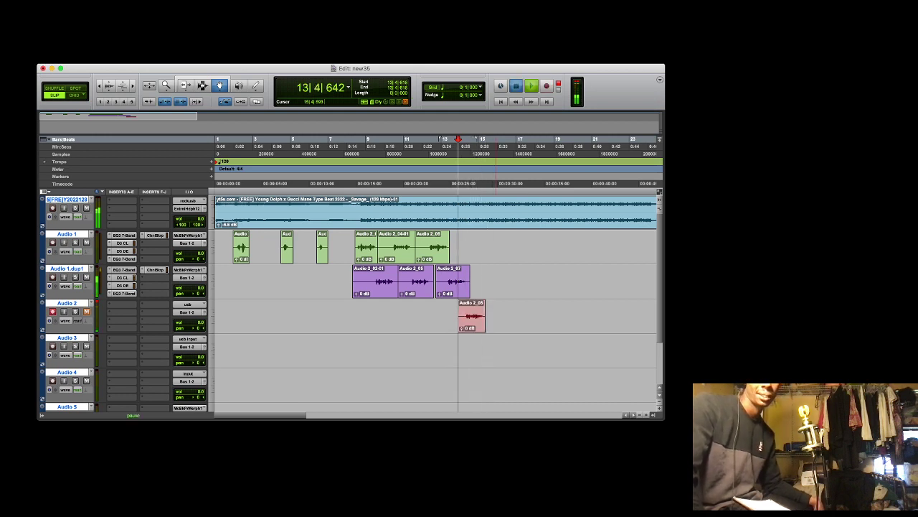
left_click_drag(471, 316, 471, 246)
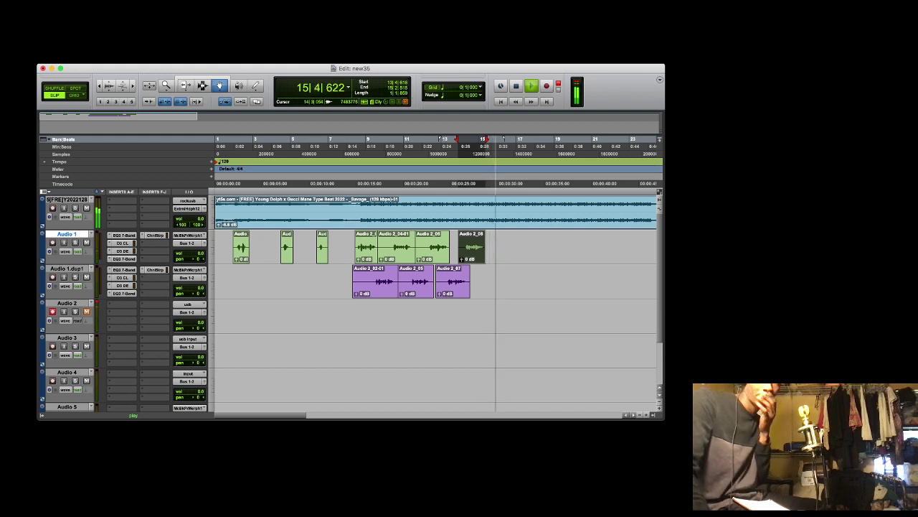
Record a vocal phrase on Audio 2 from 14|3|143, play it back and move the clip up to Audio 1.dup1
left_click(470, 303)
key("space")
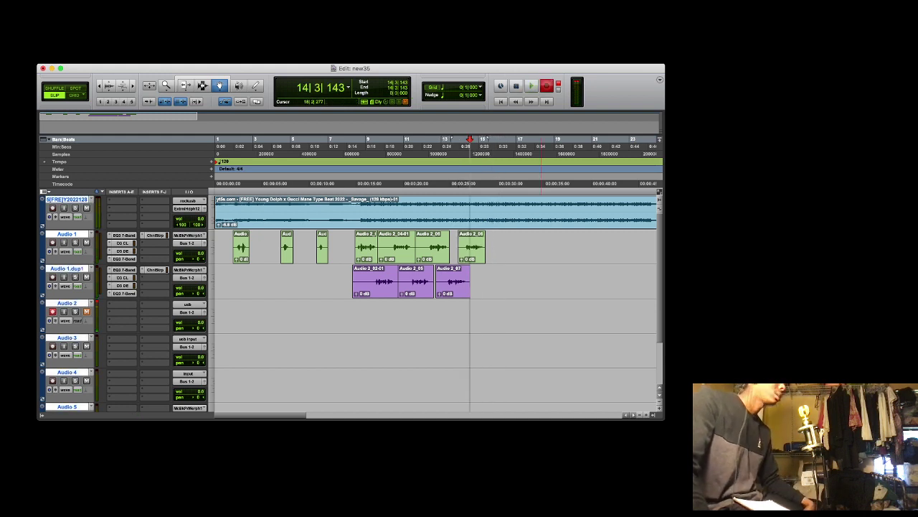
key("space")
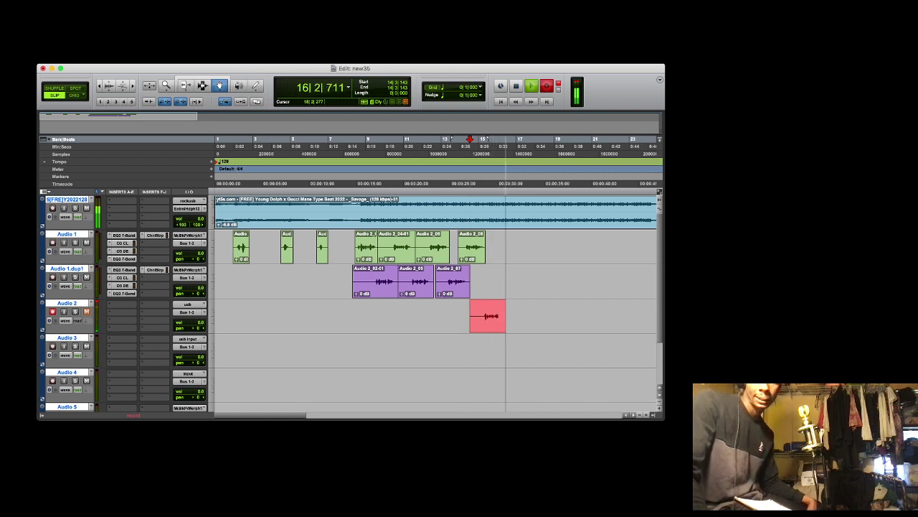
key("space")
key("space")
left_click_drag(495, 316, 496, 282)
Replay the alternating vocal phrases with the beat from 8|1|583
left_click(350, 147)
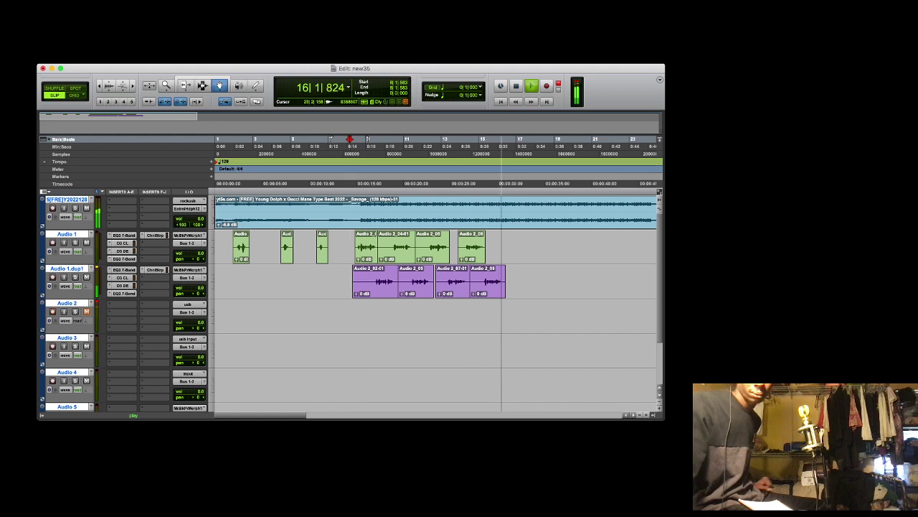
key("r")
key("r")
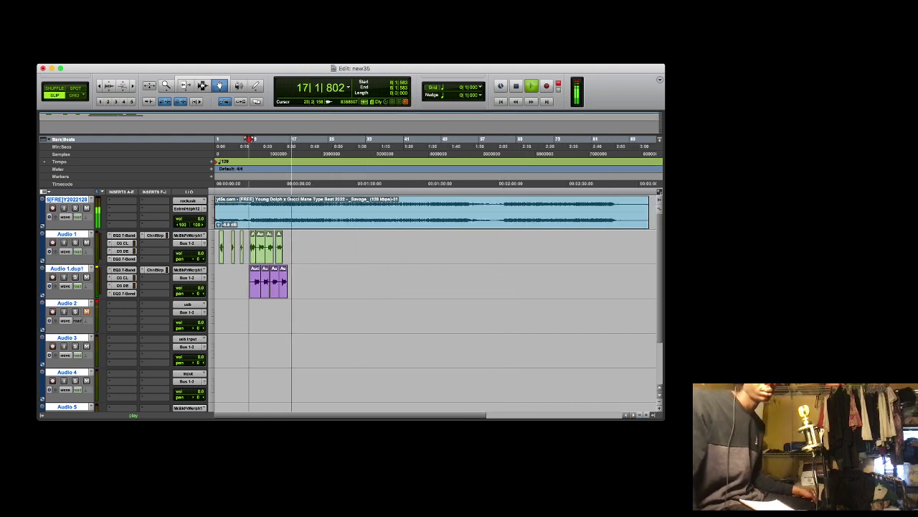
key("t")
key("t")
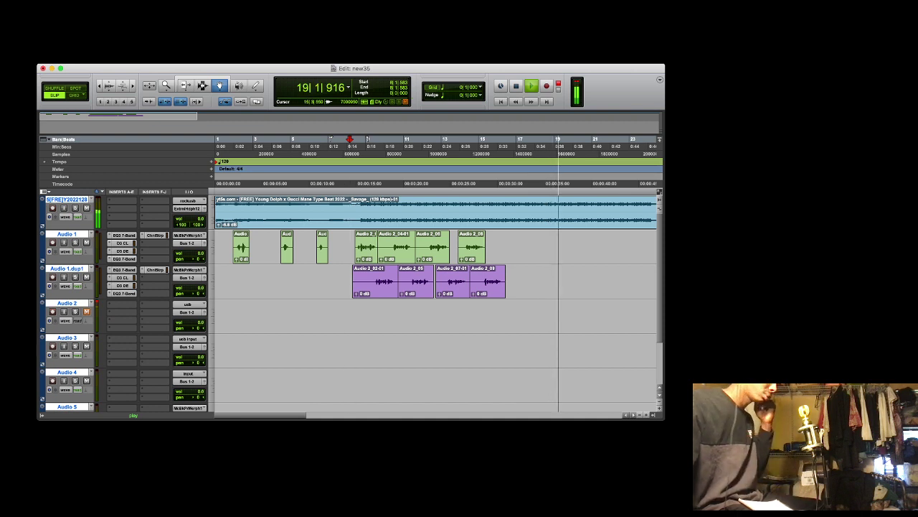
Record a vocal phrase on Audio 2 from 15|3|494, redoing the first attempt, and move the clip up to Audio 1
left_click(491, 302)
key("space")
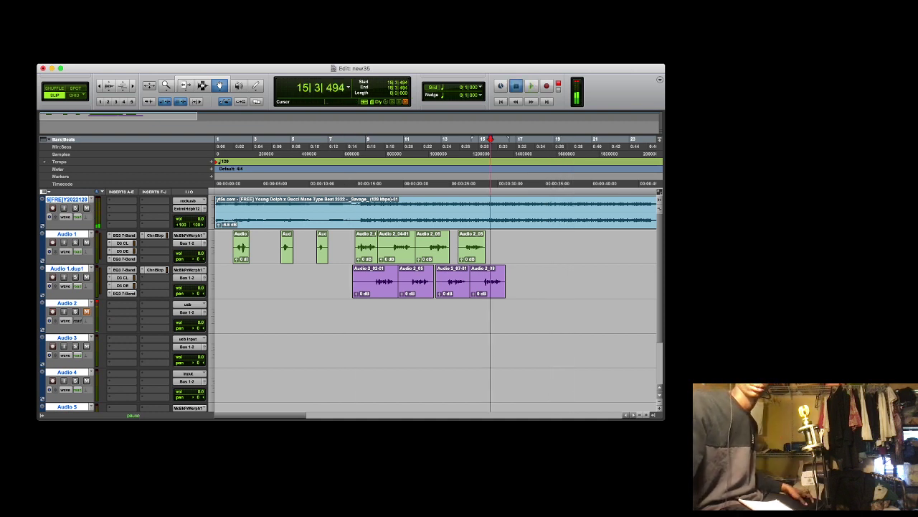
key("space")
key("super+space")
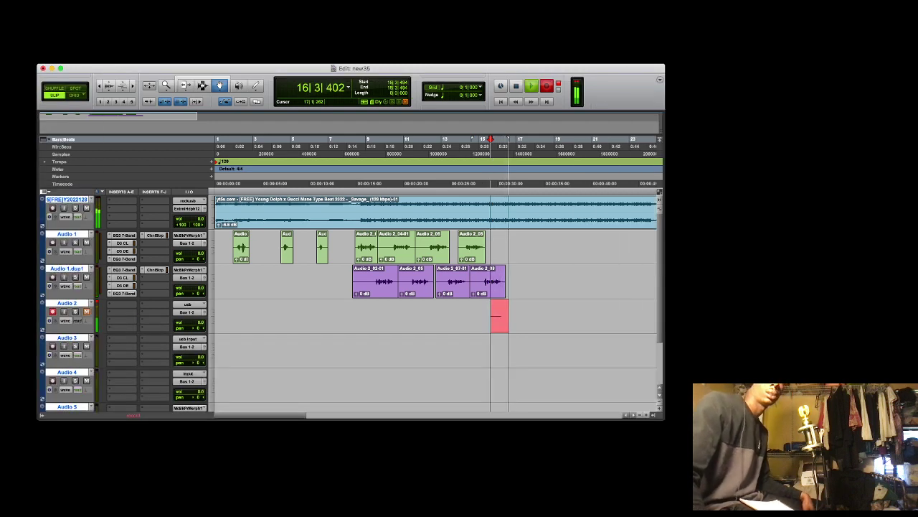
key("space")
key("super+space")
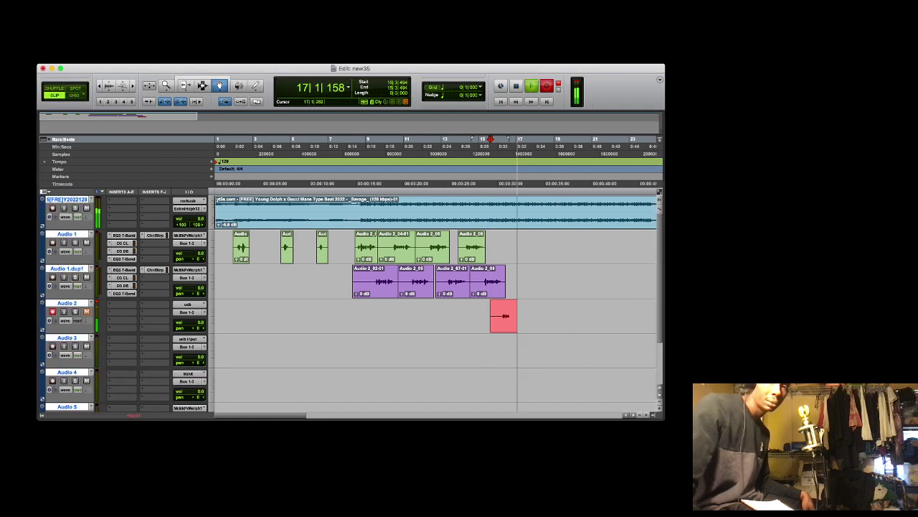
key("space")
key("space")
left_click_drag(501, 320, 504, 251)
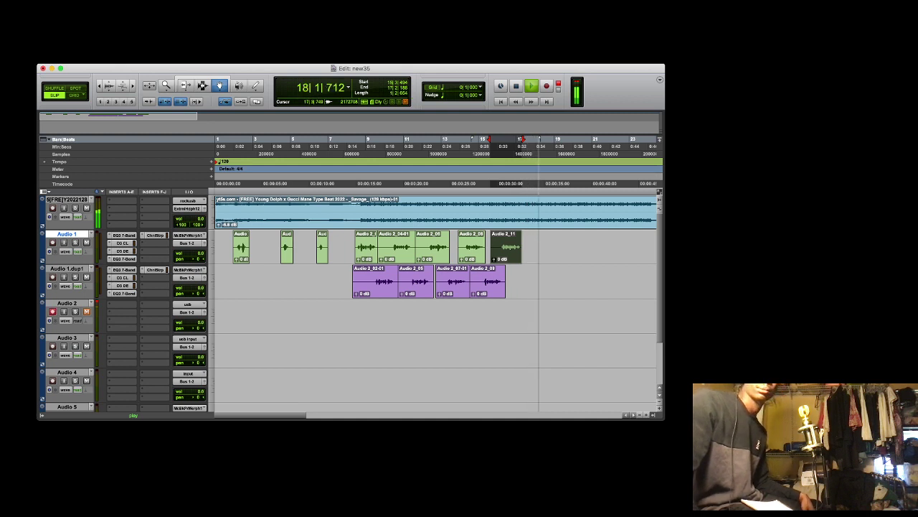
Record a vocal phrase on Audio 2 from 16|3|131 and move the clip up to Audio 1.dup1
key("space")
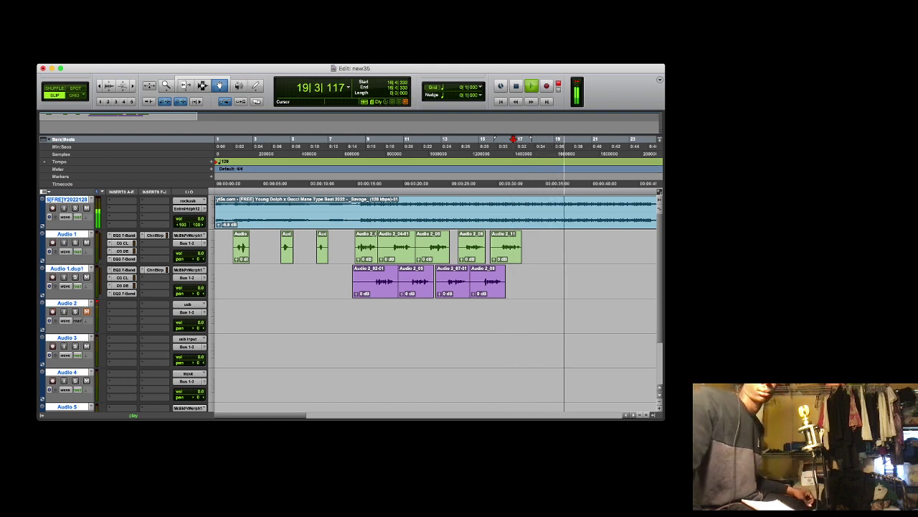
key("space")
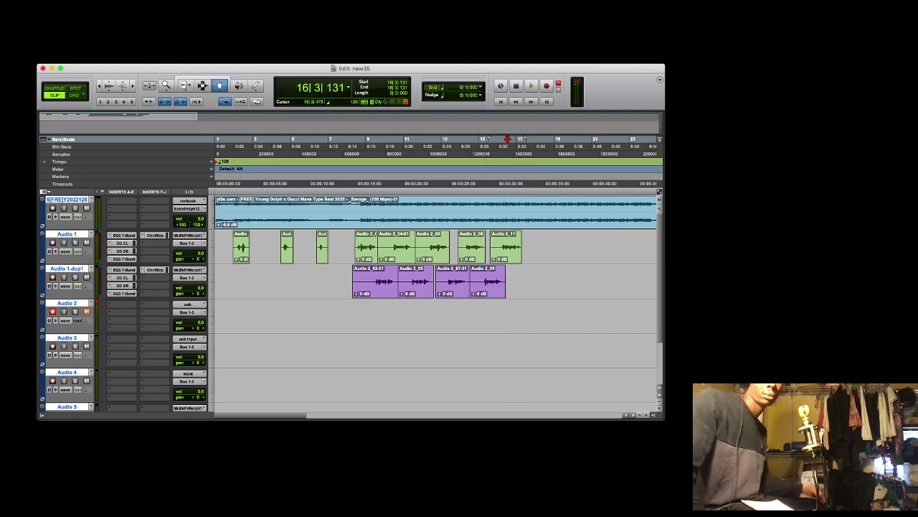
key("super+space")
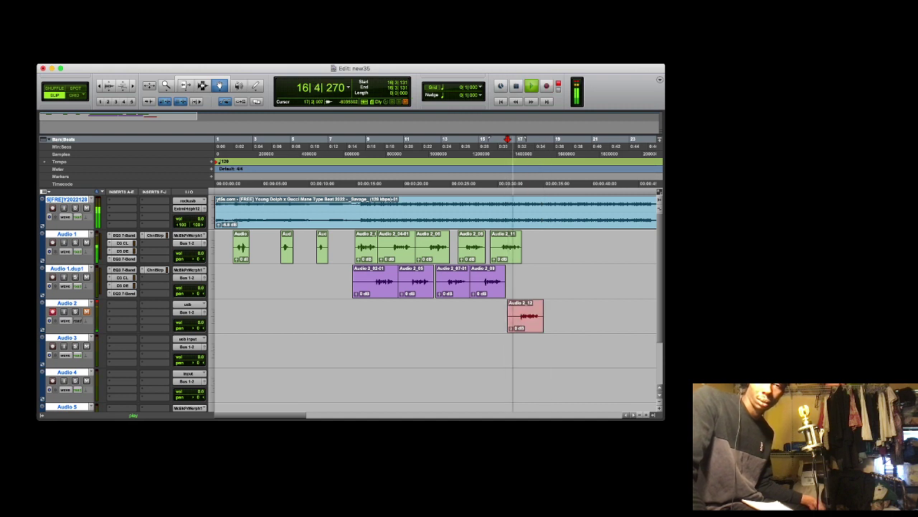
left_click_drag(528, 316, 528, 282)
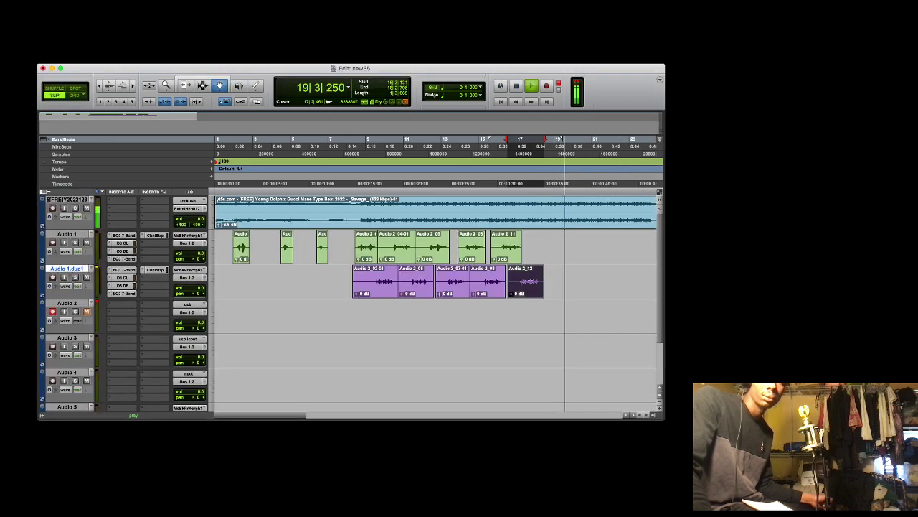
Record a vocal phrase on Audio 2 from 15|3|494 and play it back
left_click(525, 147)
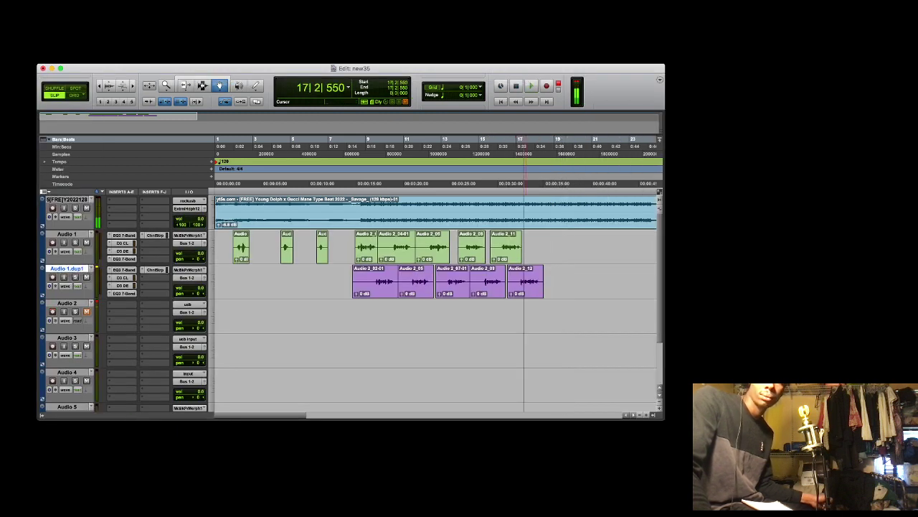
key("super+a")
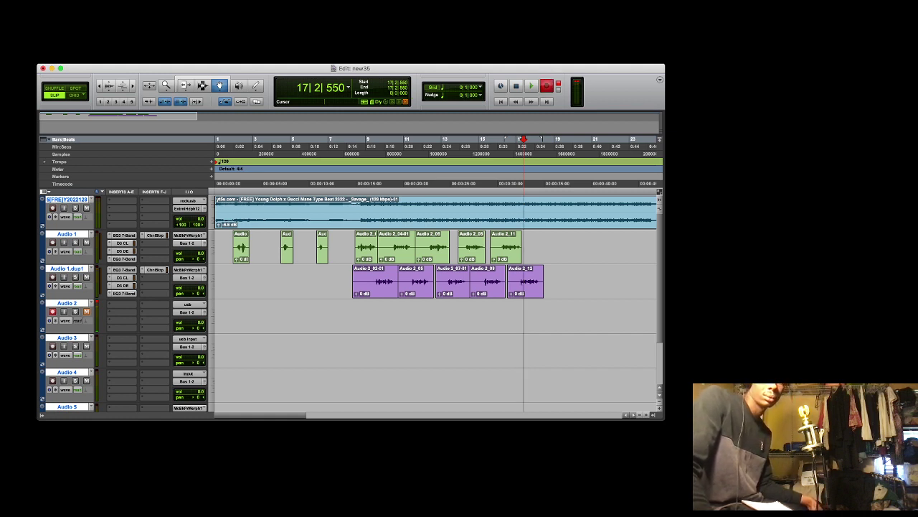
key("space")
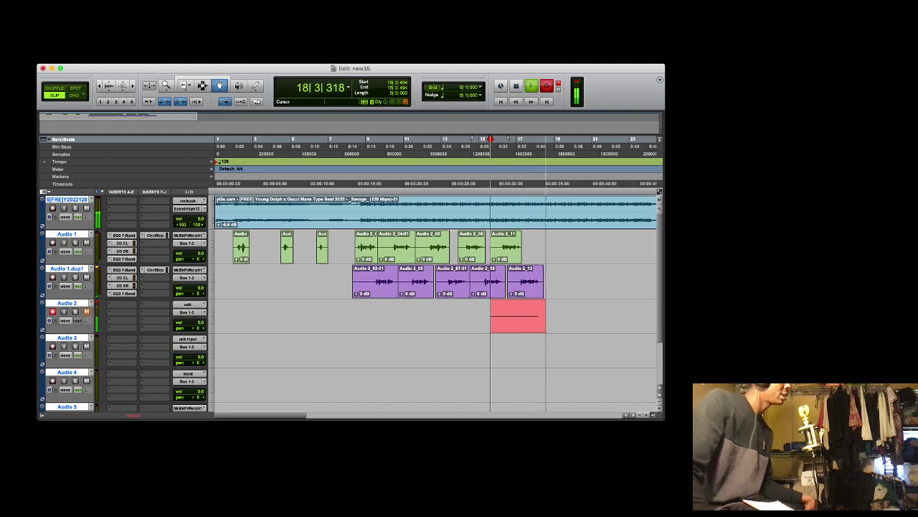
key("space")
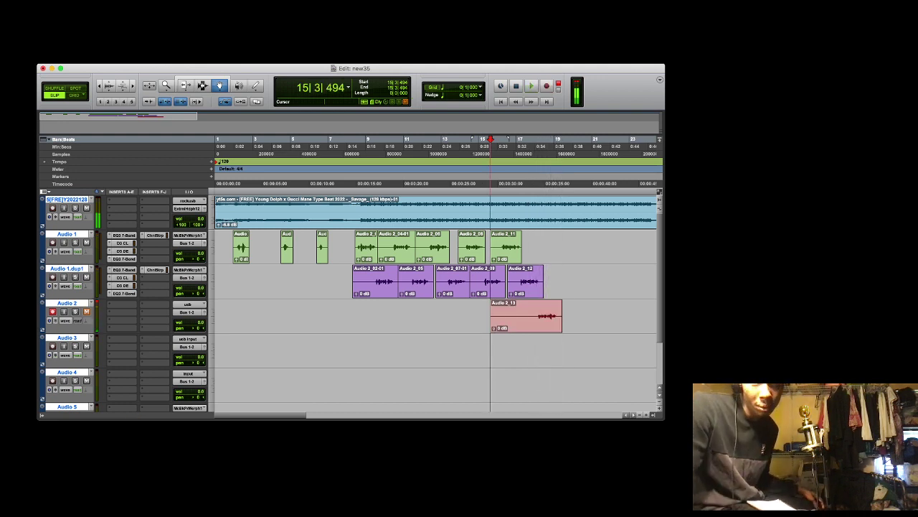
key("space")
Trim the start of the new Audio 2 clip to 18|1|078 and move the clip up to Audio 1
key("F6")
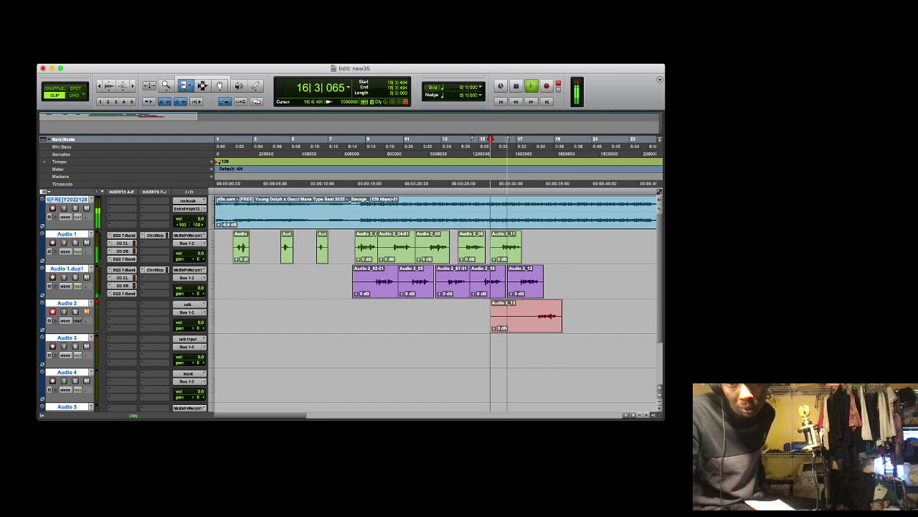
left_click_drag(516, 316, 535, 316)
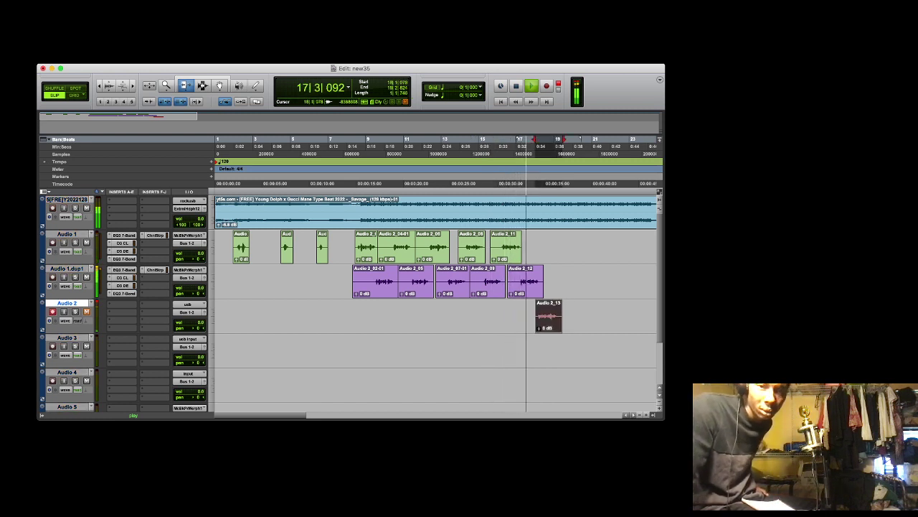
key("F8")
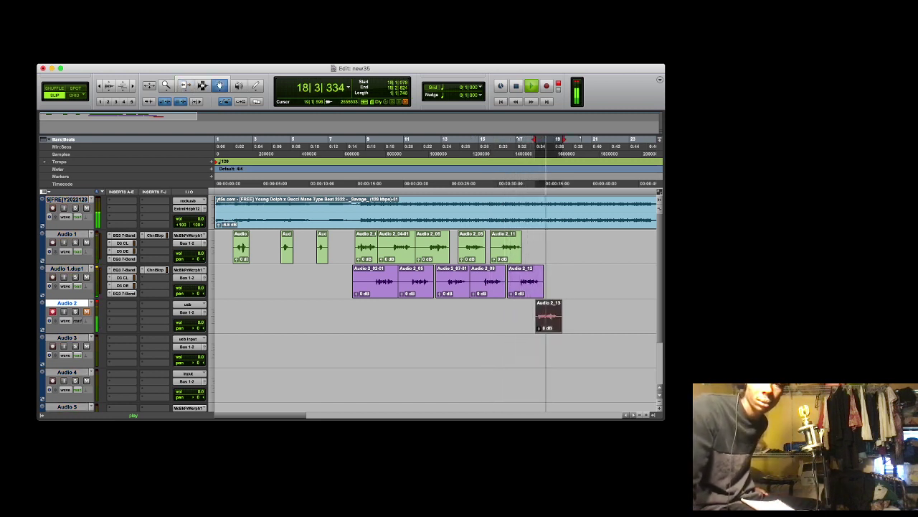
left_click_drag(546, 317, 542, 245)
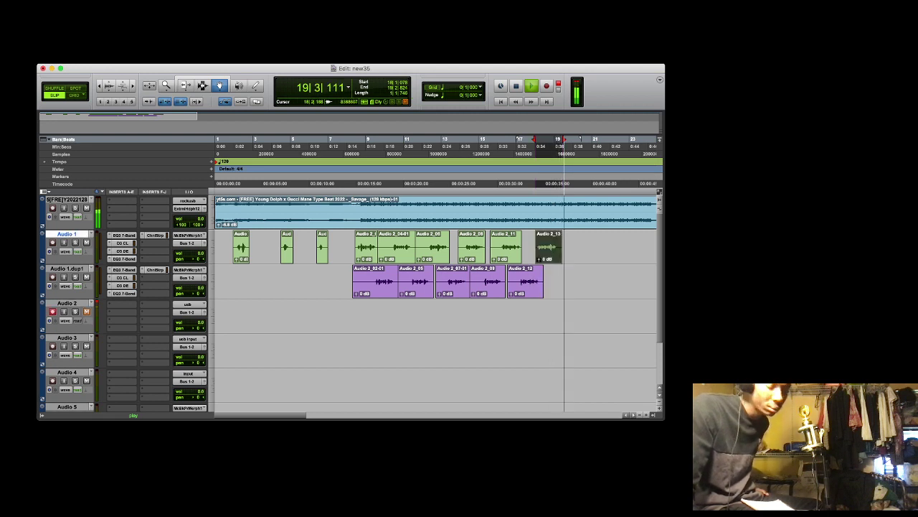
Record a vocal phrase on Audio 2 from 18|1|523, play it back and move the clip up to Audio 1.dup1
left_click(537, 147)
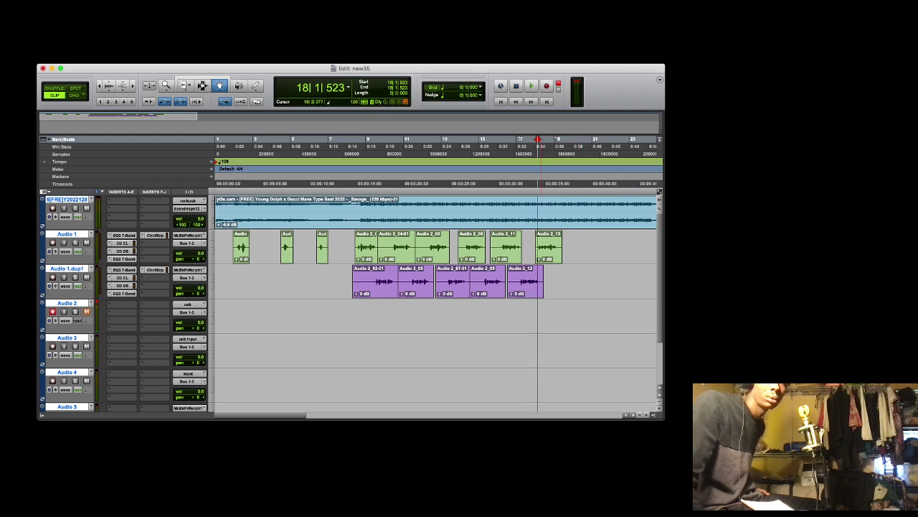
key("super+space")
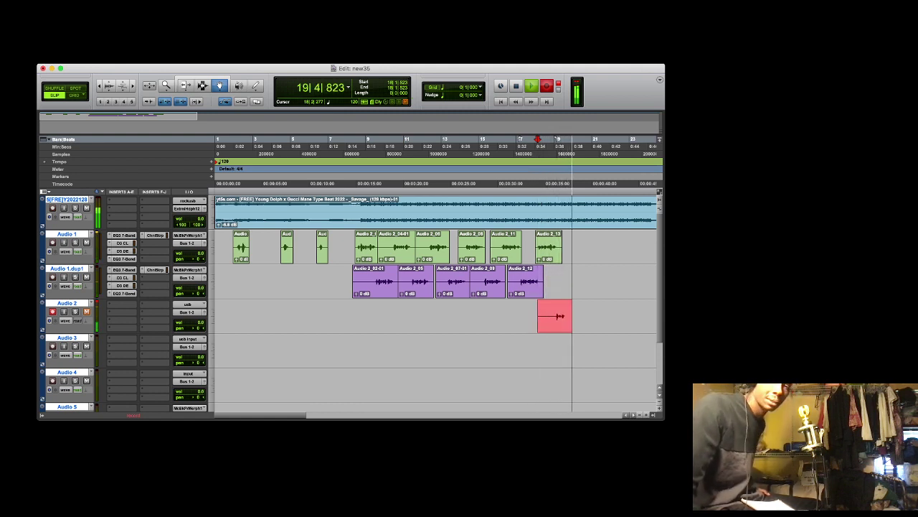
key("space")
key("space")
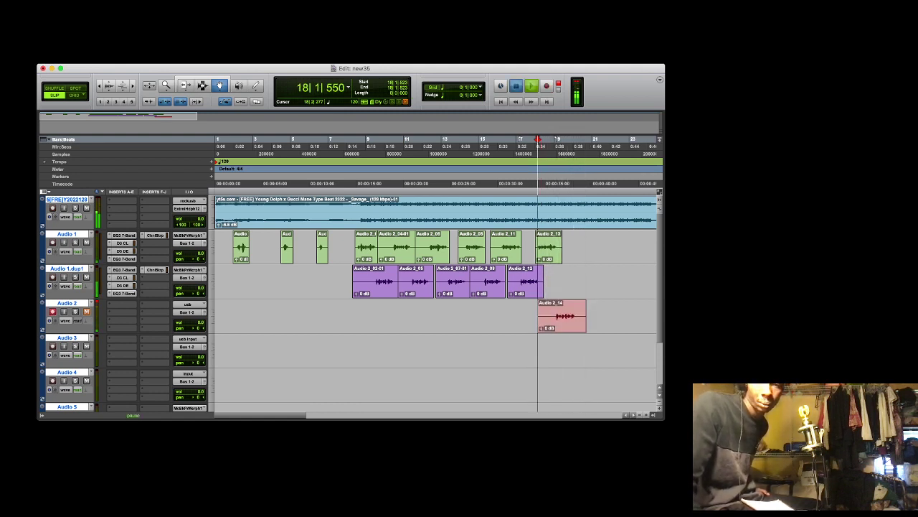
key("x")
key("p")
key("v")
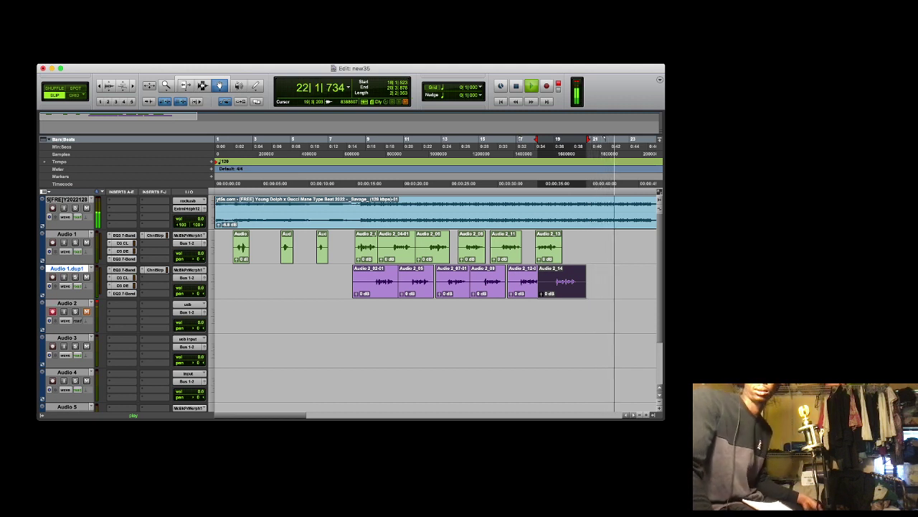
Record a vocal phrase on Audio 2 from 19|3|203 and move the clip up to Audio 1
left_click(565, 147)
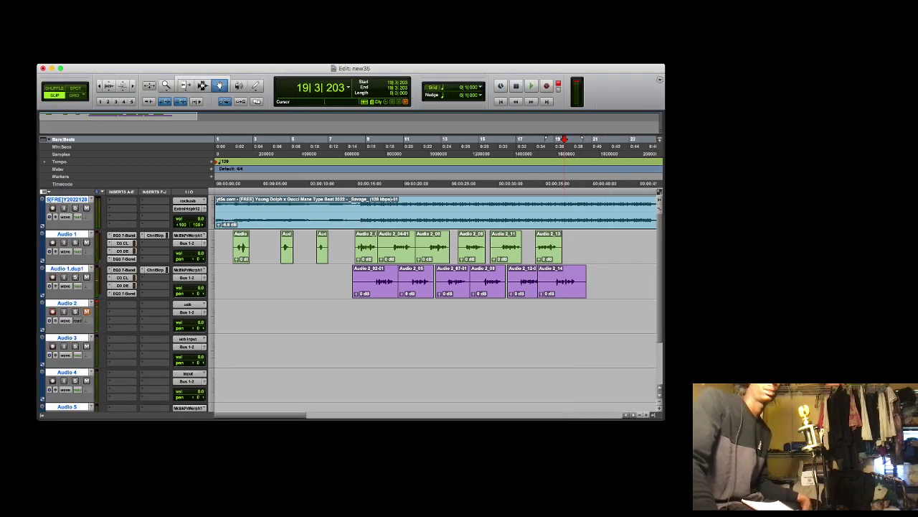
key("super+space")
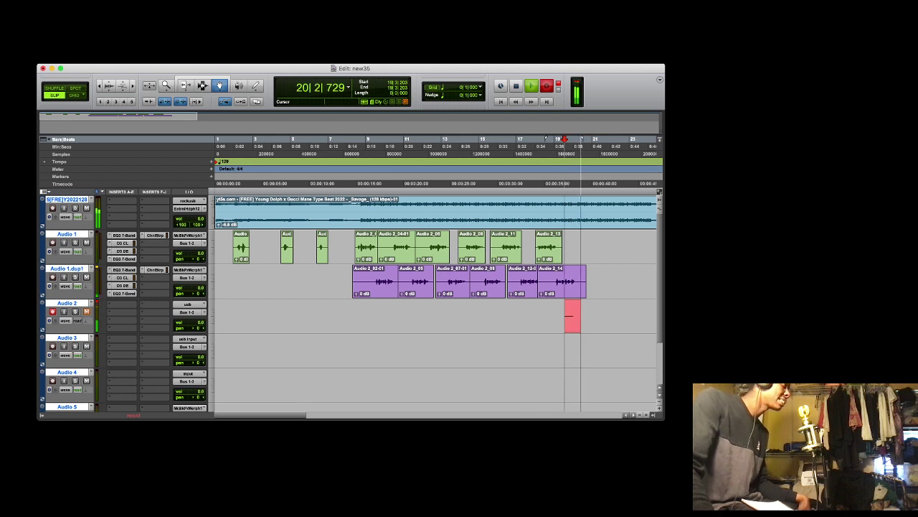
key("space")
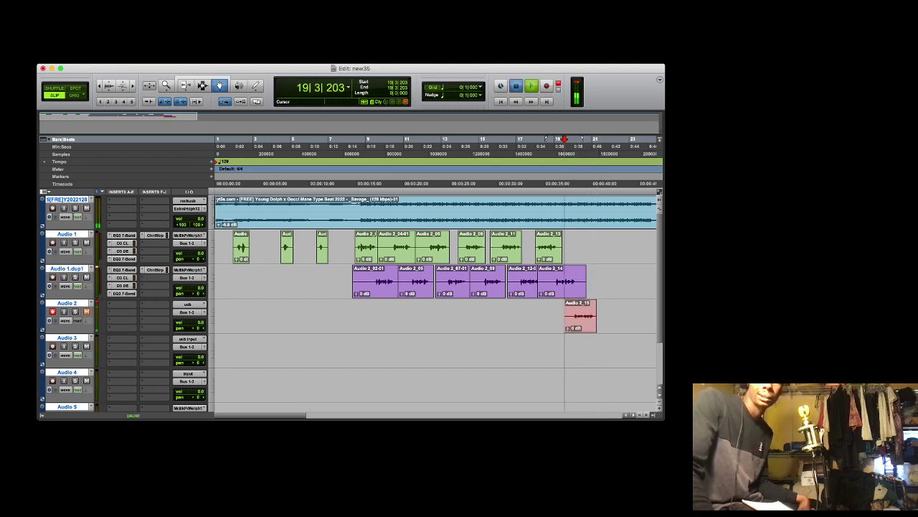
left_click_drag(586, 318, 586, 252)
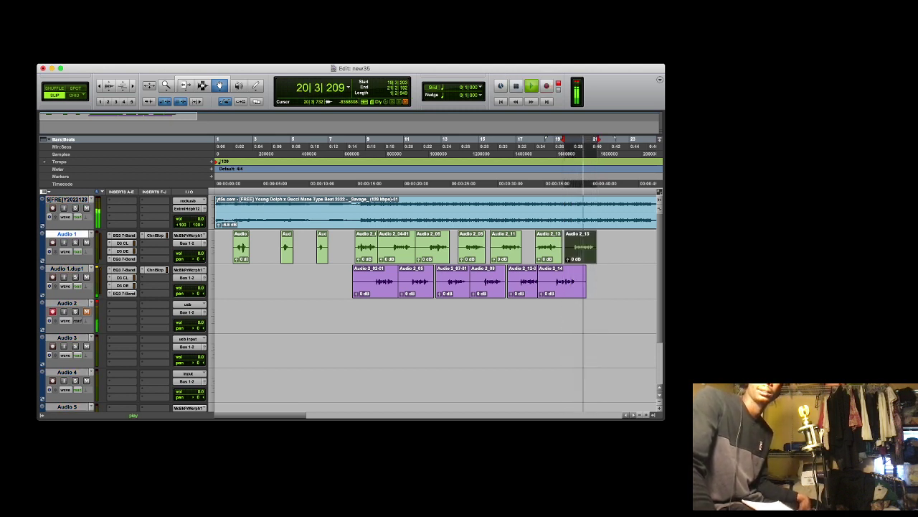
Record a vocal phrase on Audio 2 from 19|4|847 and move the clip up to Audio 1.dup1
left_click(572, 147)
key("space")
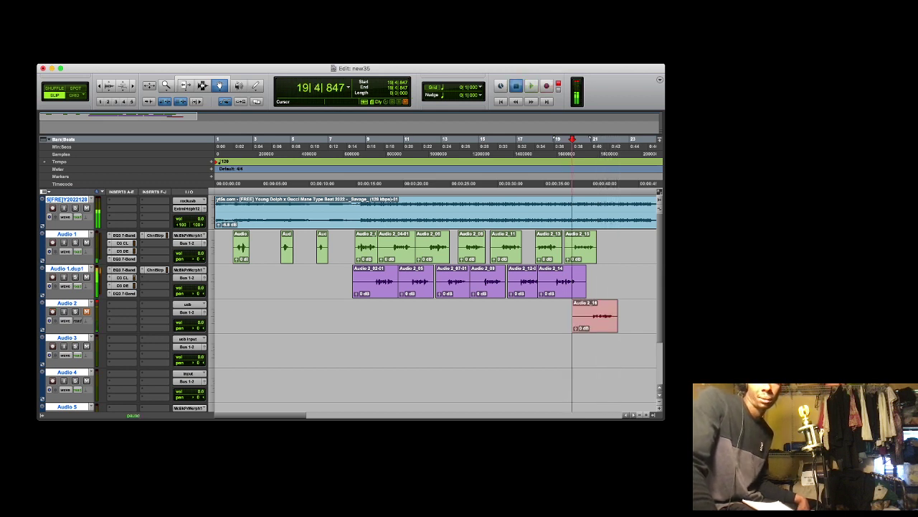
left_click_drag(607, 314, 604, 293)
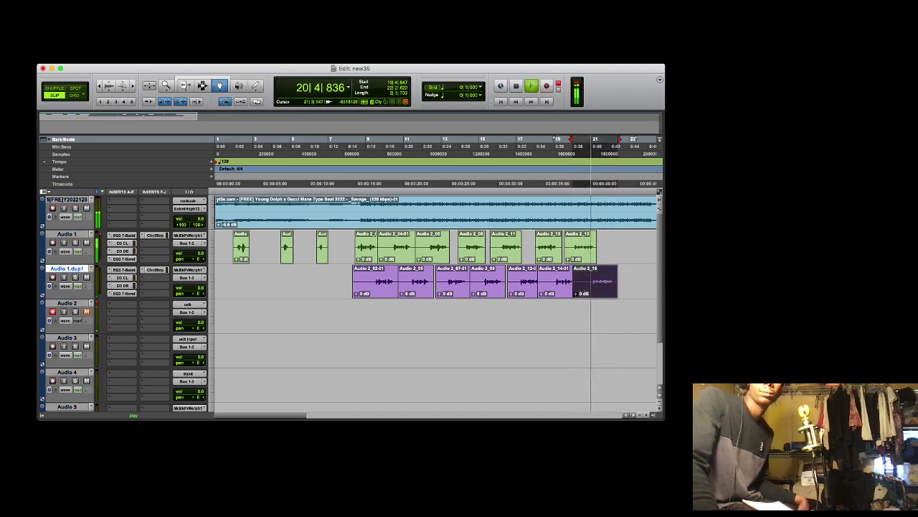
Record a vocal phrase on Audio 2 from 21|1|773, redoing the first attempt, and move the clip up to Audio 1
key("space")
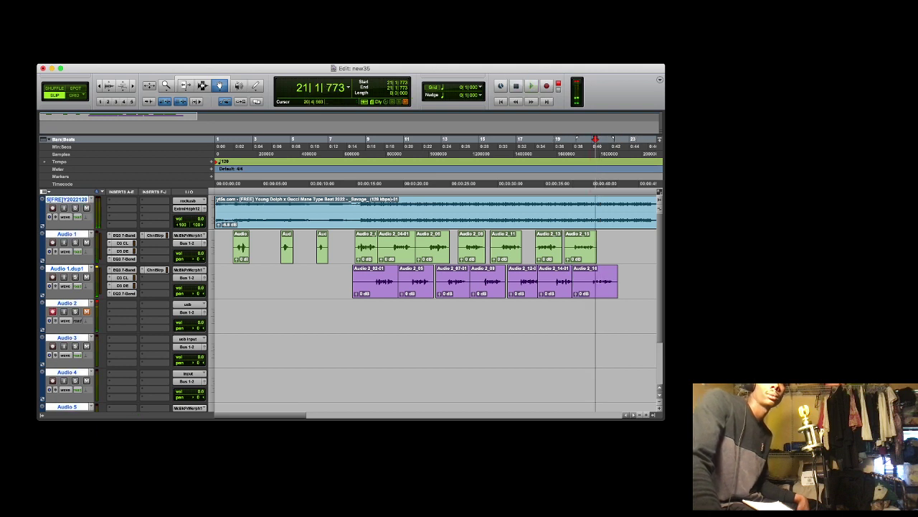
key("super+space")
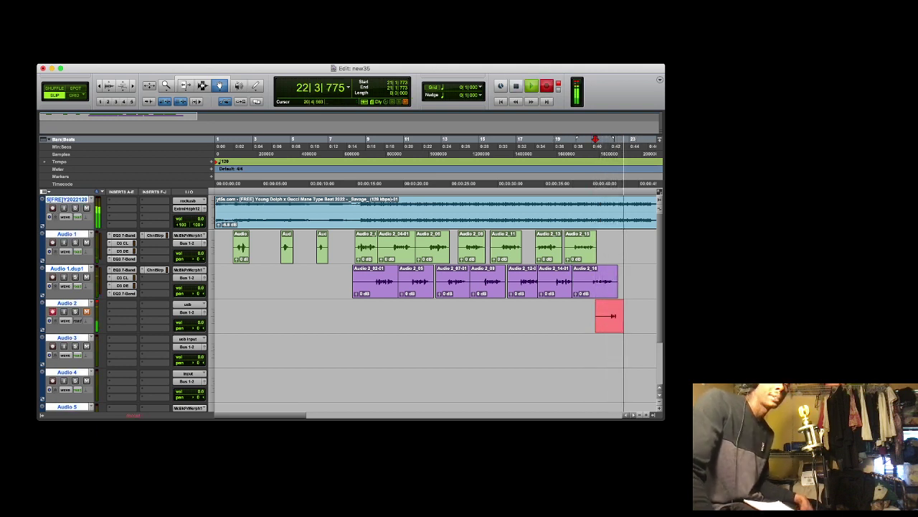
key("space")
key("space")
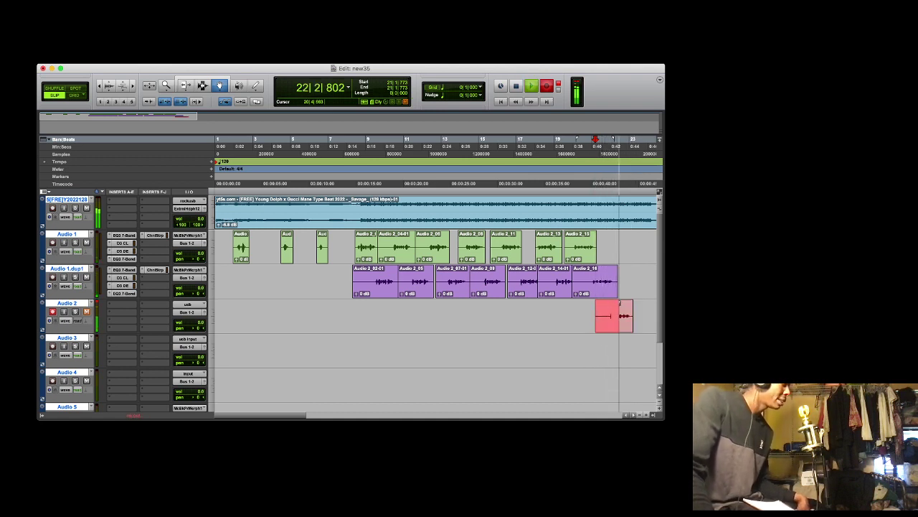
key("space")
key("space")
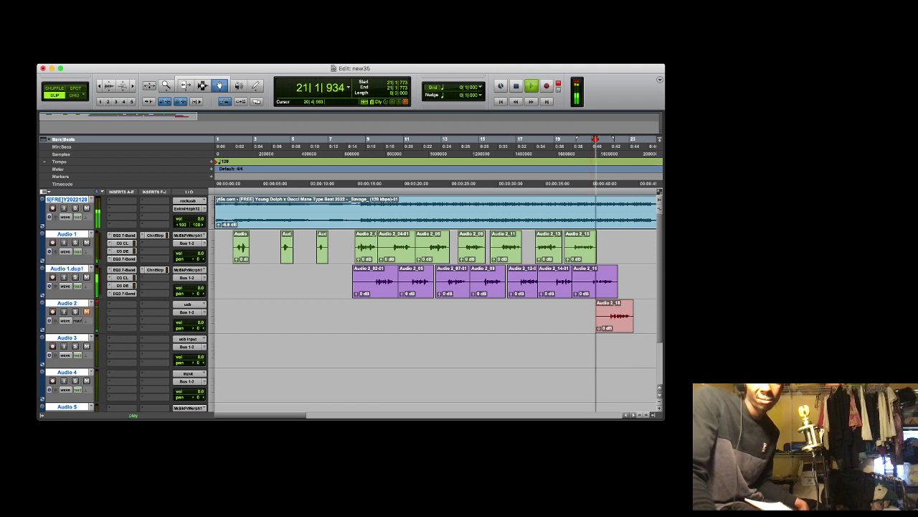
left_click_drag(623, 314, 625, 244)
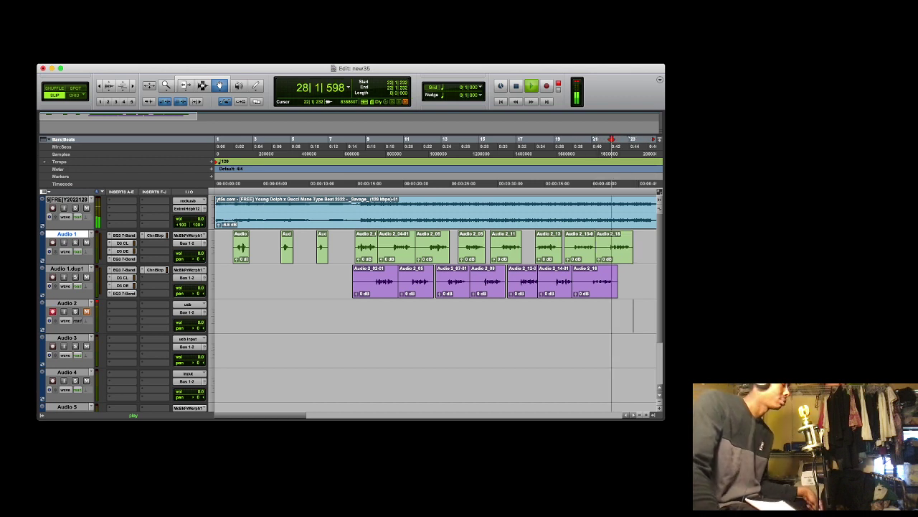
Record a vocal phrase on Audio 2 from 22|1|232 and move the clip up to Audio 1.dup1
key("space")
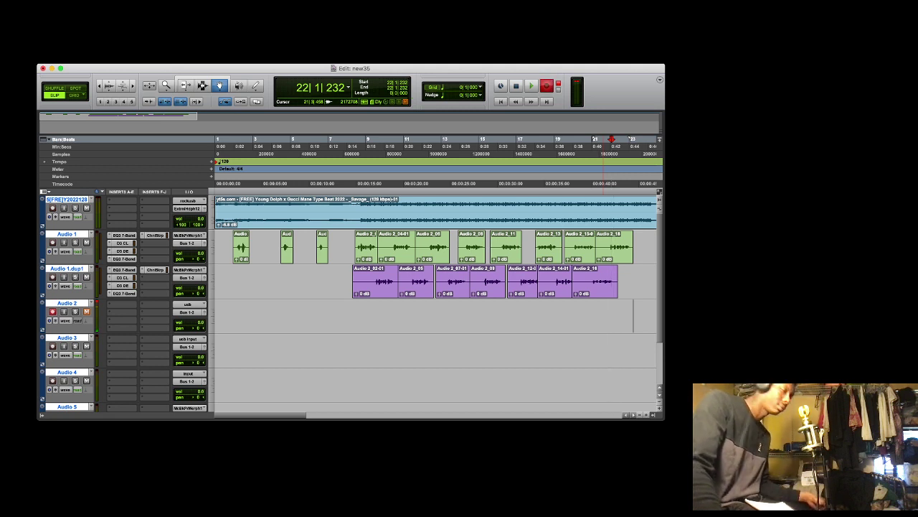
key("super+space")
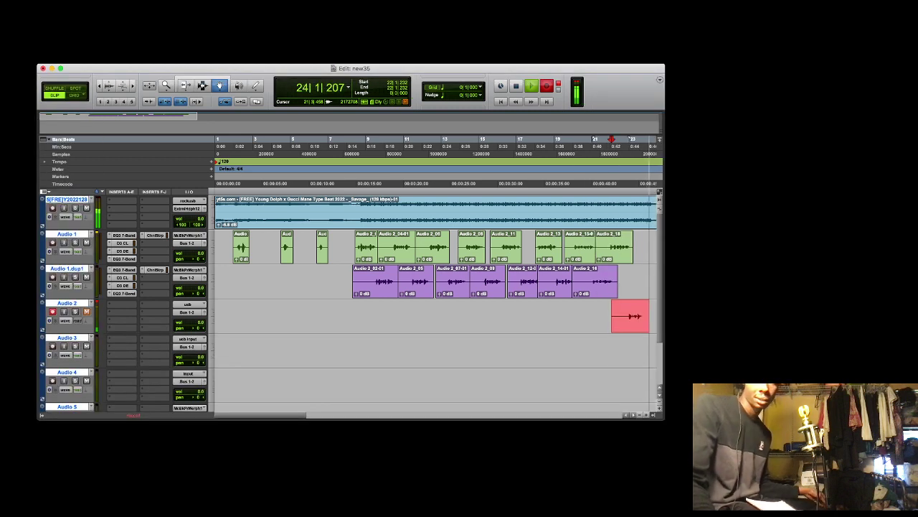
key("space")
key("space")
left_click_drag(620, 307, 622, 272)
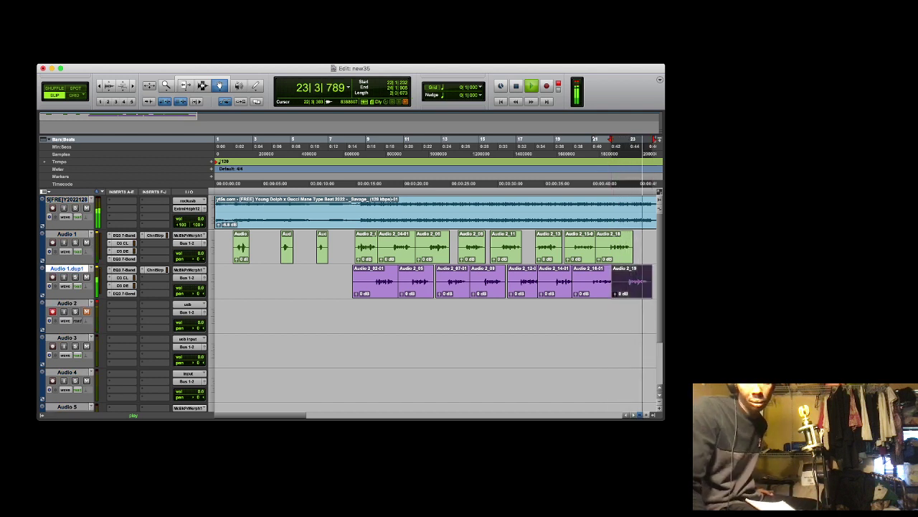
Replay all the recorded vocal phrases with the beat from 7|1|856
key("r")
key("r")
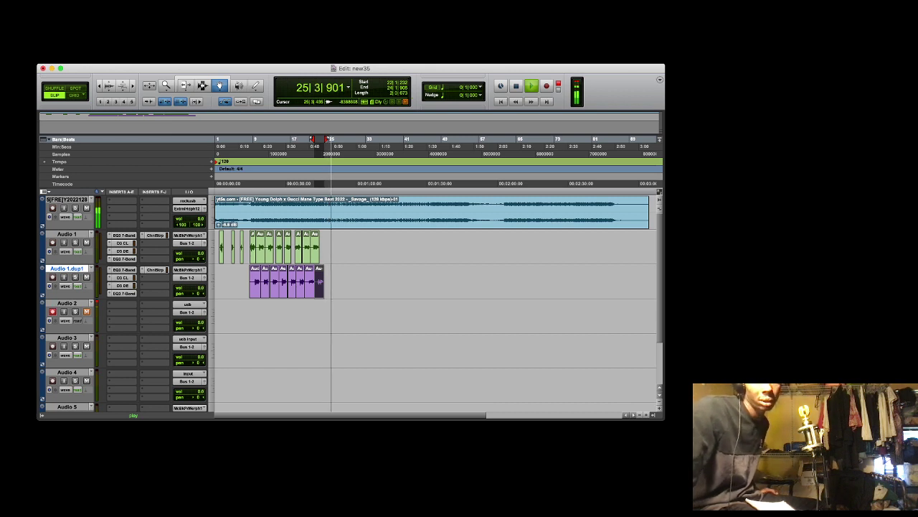
key("space")
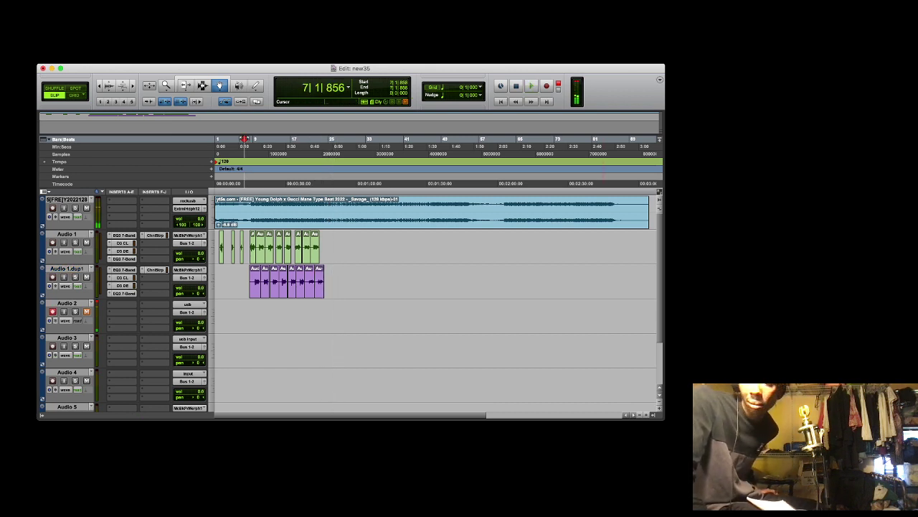
key("space")
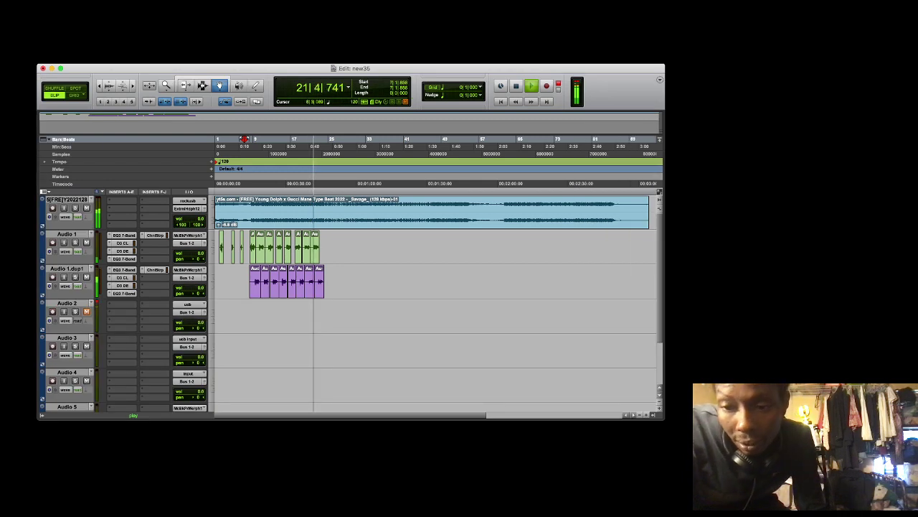
Trim the silent starts off the Audio 1.dup1 clips Audio 2_02-01 and Audio 2_05 and the Audio 1 clips Audio 2_04-01 and Audio 2_06
left_click(249, 146)
left_click(646, 414)
left_click(646, 415)
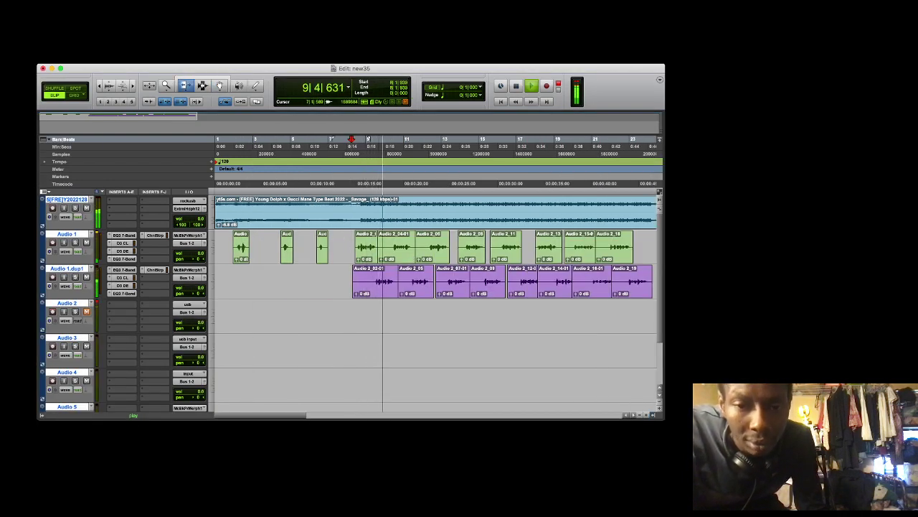
left_click_drag(368, 277, 393, 248)
key("semicolon")
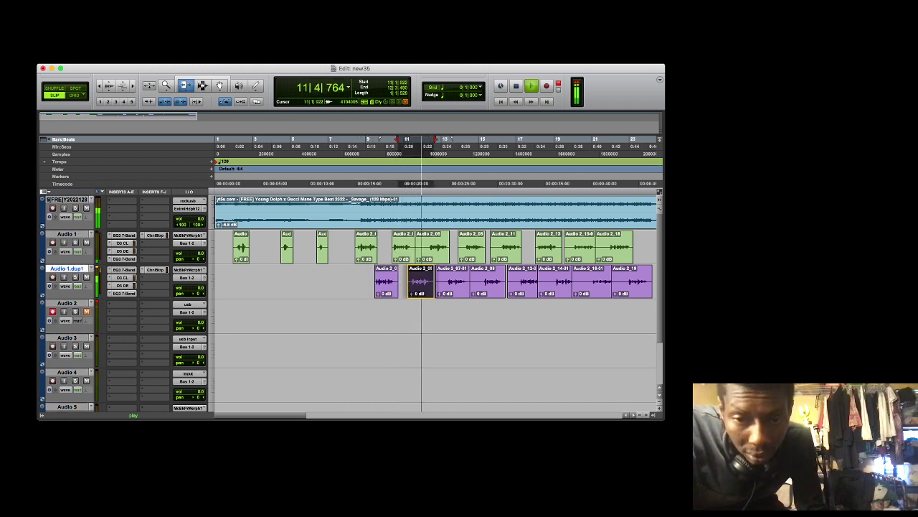
key("a")
left_click_drag(419, 277, 411, 277)
left_click(428, 246)
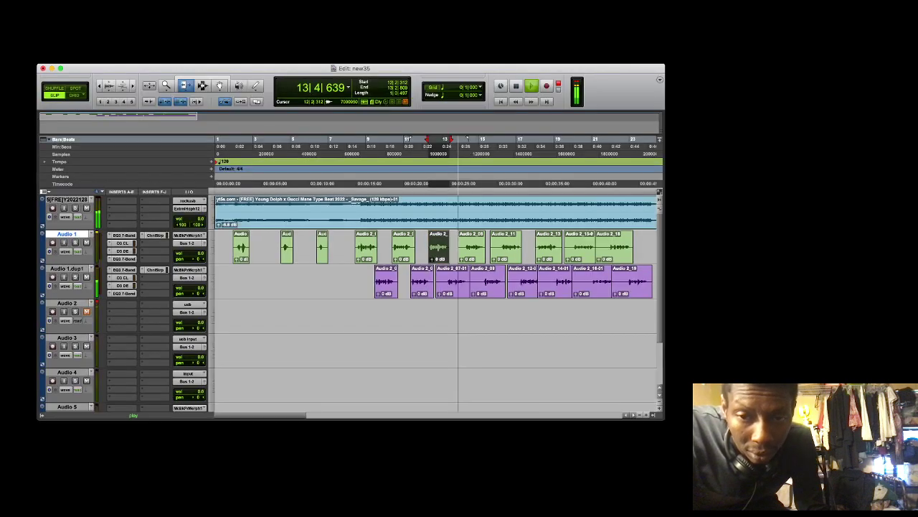
Trim the silent starts off Audio 2_08 on Audio 1 and off Audio 2_07-01 and Audio 2_09 on Audio 1.dup1
left_click(465, 248)
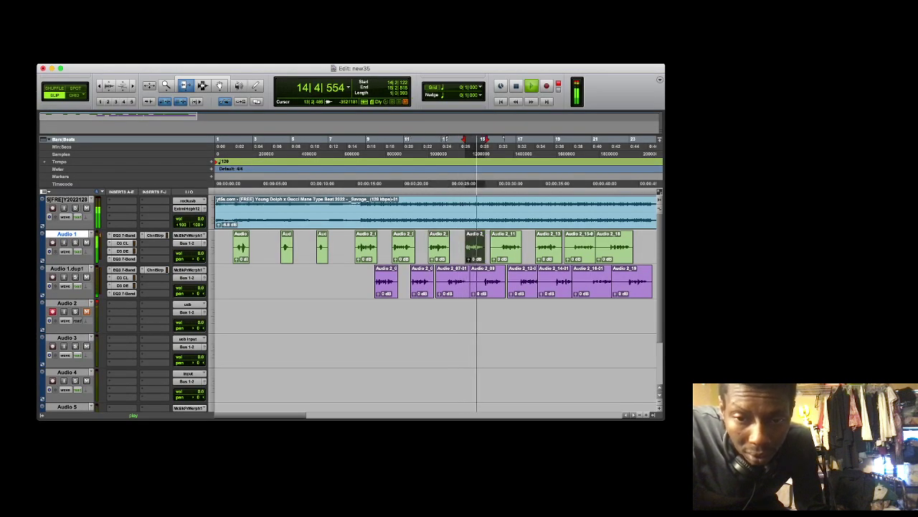
key("semicolon")
key("a")
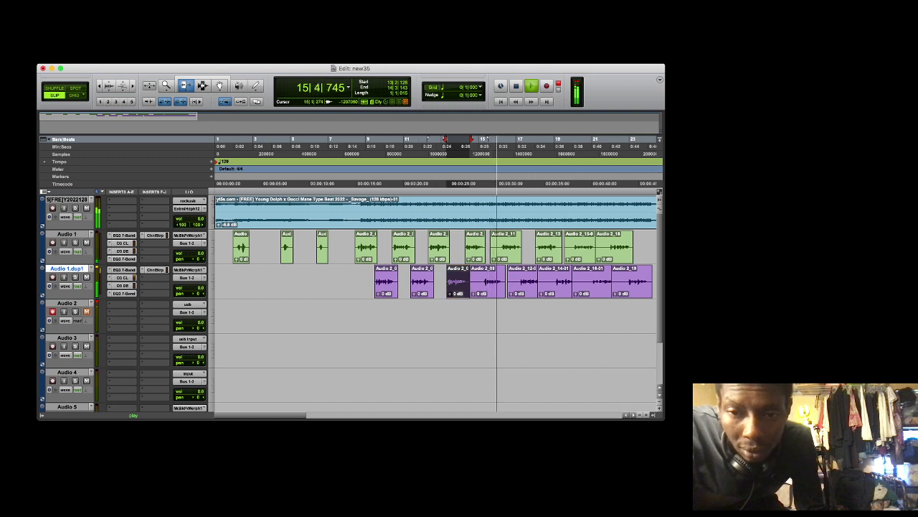
left_click_drag(478, 281, 478, 280)
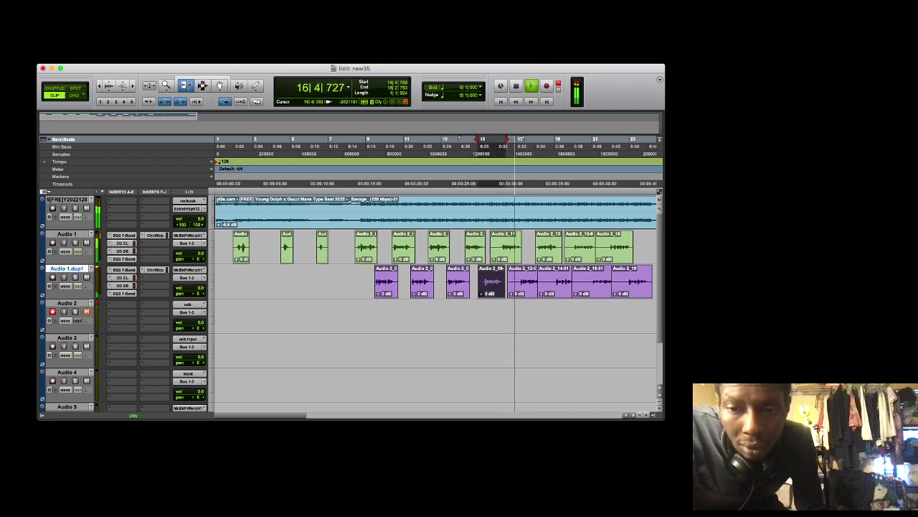
Trim the silence off Audio 2_13, Audio 2_15 and Audio 2_18 on Audio 1 and off Audio 2_12, Audio 2_14-01 and Audio 2_16-01 on Audio 1.dup1
key("ctrl+Tab")
key("a")
mouse_move(535, 288)
left_mouse_down()
mouse_move(549, 288)
mouse_move(540, 288)
left_mouse_up()
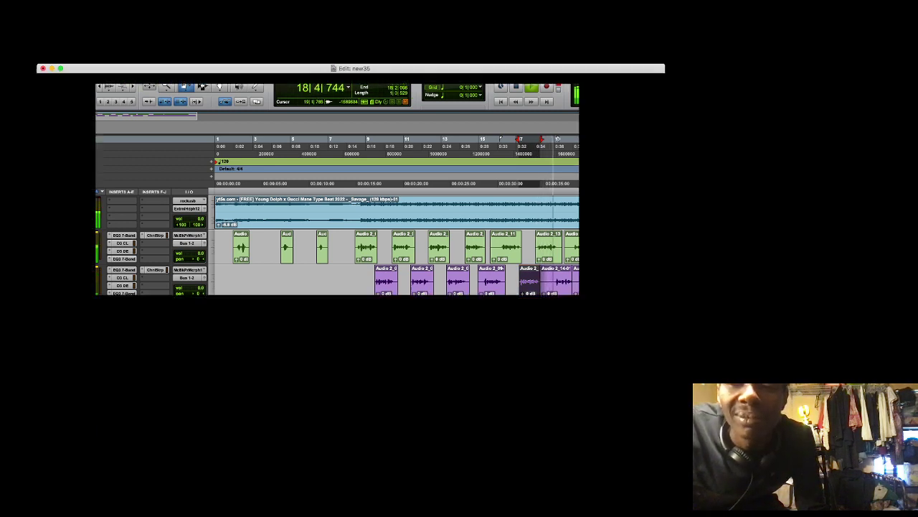
left_click_drag(561, 244, 558, 244)
left_click_drag(542, 283, 590, 283)
left_click_drag(565, 248, 629, 248)
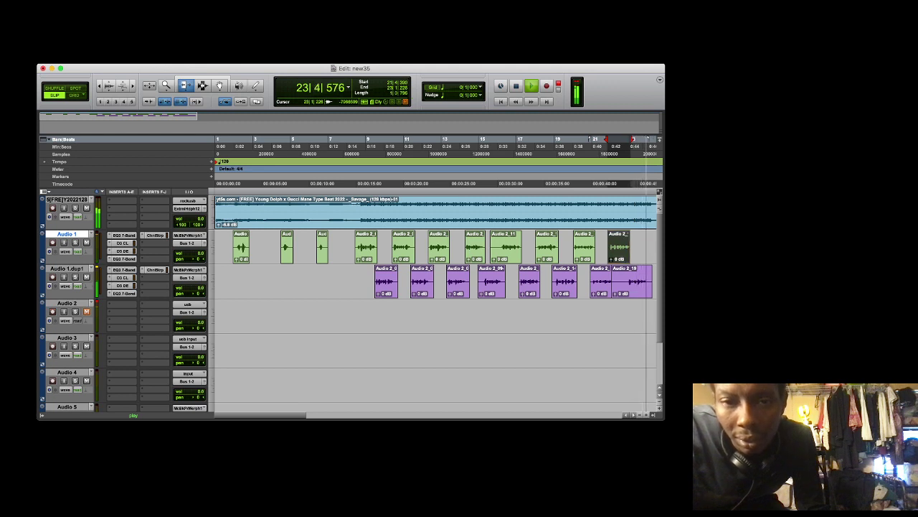
Replay the phrases from 7|4|919 while adjusting the end of Audio 2_16-01 and trimming both ends of Audio 2_19 on Audio 1.dup1
left_click(347, 147)
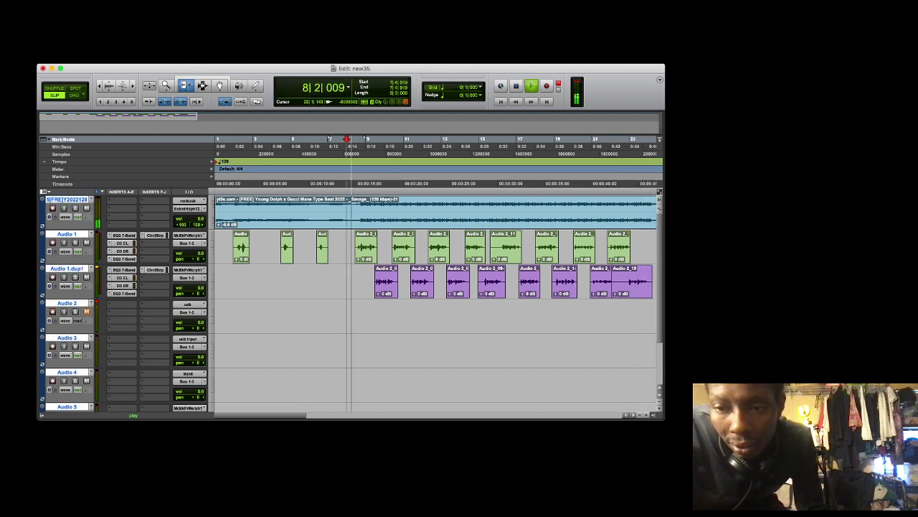
left_click_drag(612, 283, 616, 283)
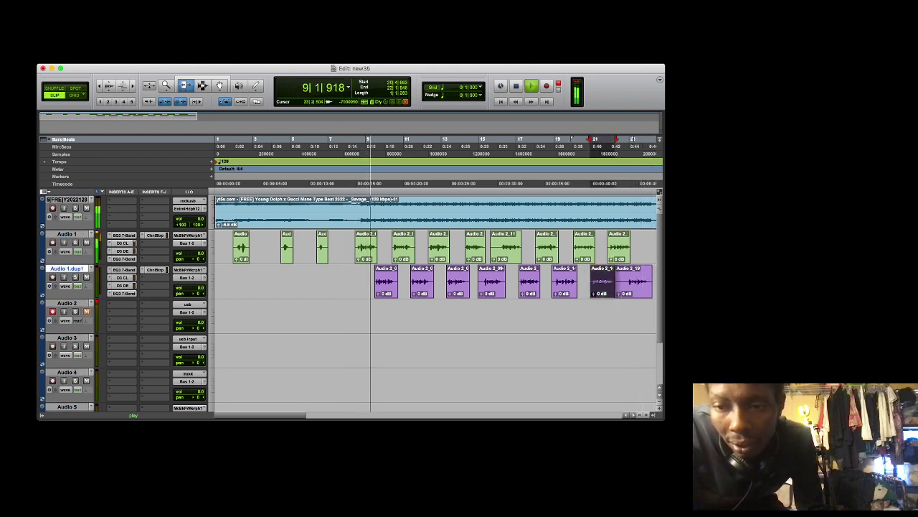
left_click(628, 283)
left_click(648, 282)
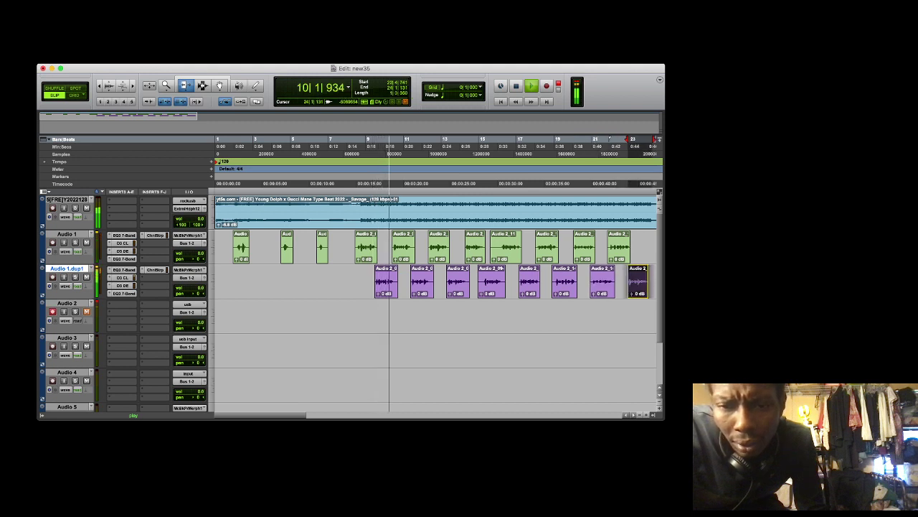
Trim the silent edges off Audio 2_02-01, Audio 2_05, Audio 2_07-01 and Audio 2_09 on Audio 1.dup1 and off Audio 2_04-01 and Audio 2_11 on Audio 1
left_click_drag(433, 282, 467, 282)
key("super+z")
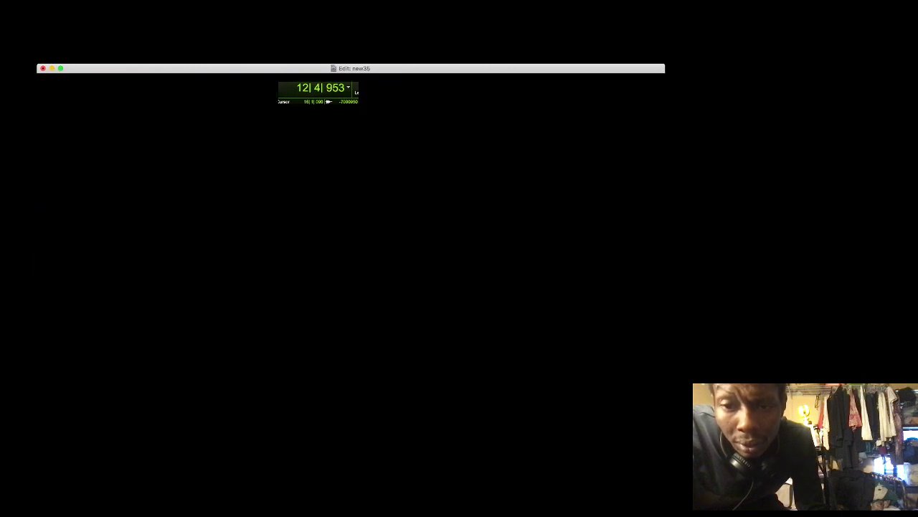
left_click_drag(491, 248, 501, 248)
left_click_drag(480, 282, 503, 283)
left_click_drag(414, 249, 411, 248)
left_click_drag(398, 283, 396, 282)
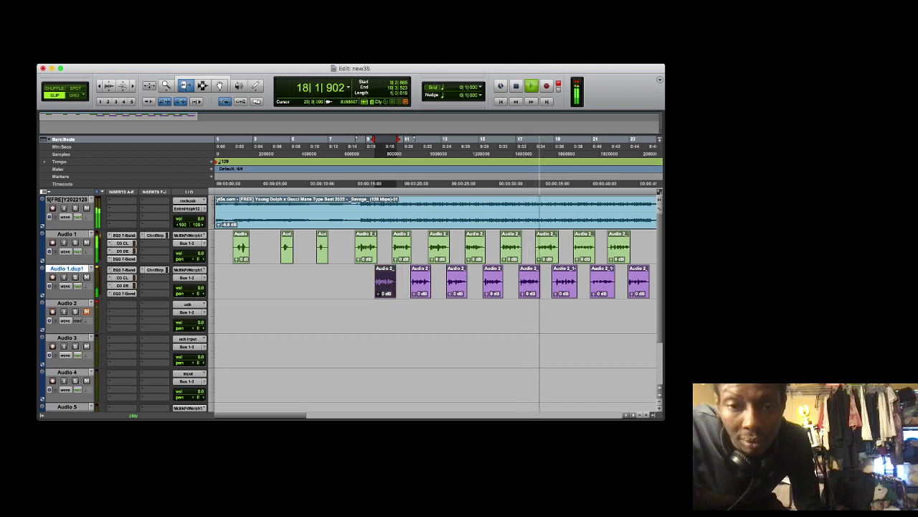
Copy the vocal phrases from 7|4|829 to 26|3|161 on Audio 1 and Audio 1.dup1 and paste them at 68|4|201
left_click(639, 415)
left_click(639, 415)
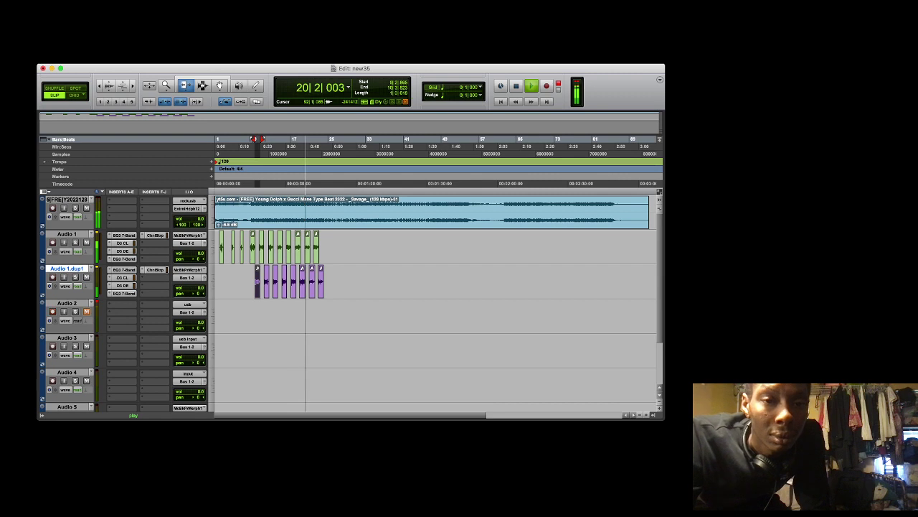
left_click(203, 85)
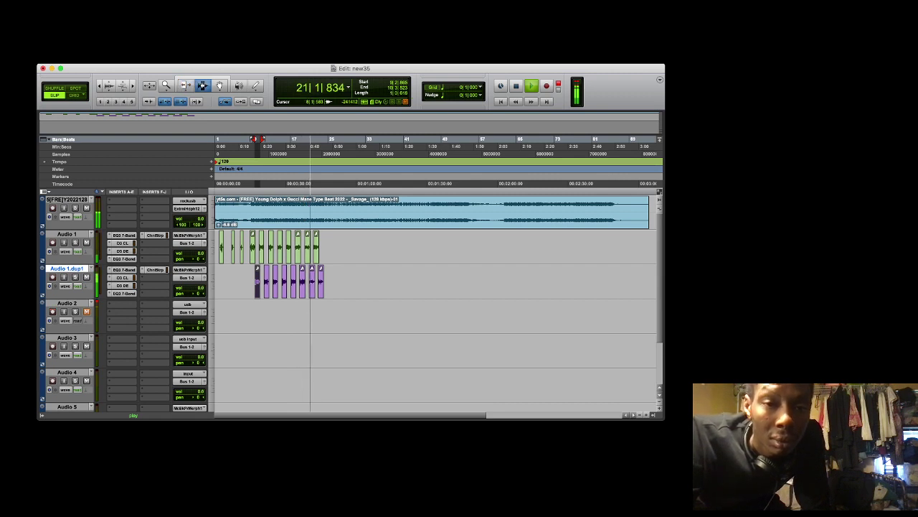
left_click_drag(248, 244, 336, 282)
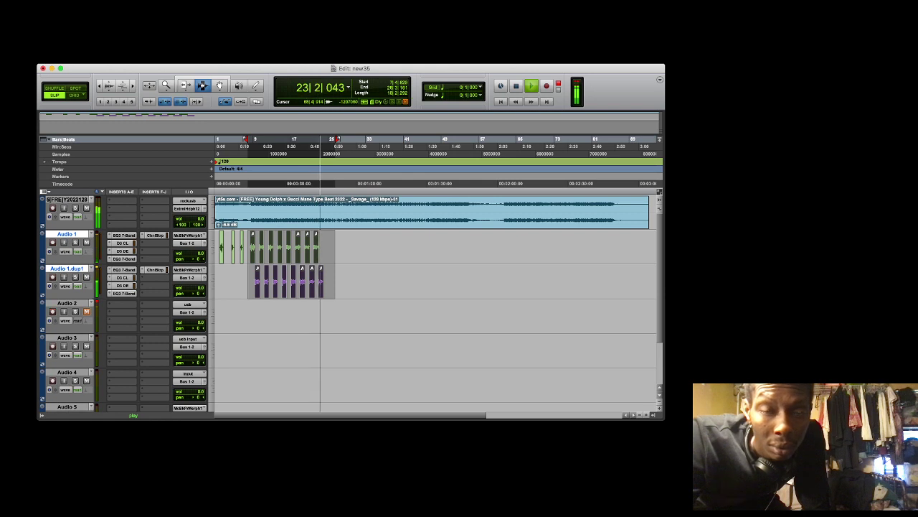
left_click_drag(534, 247, 603, 280)
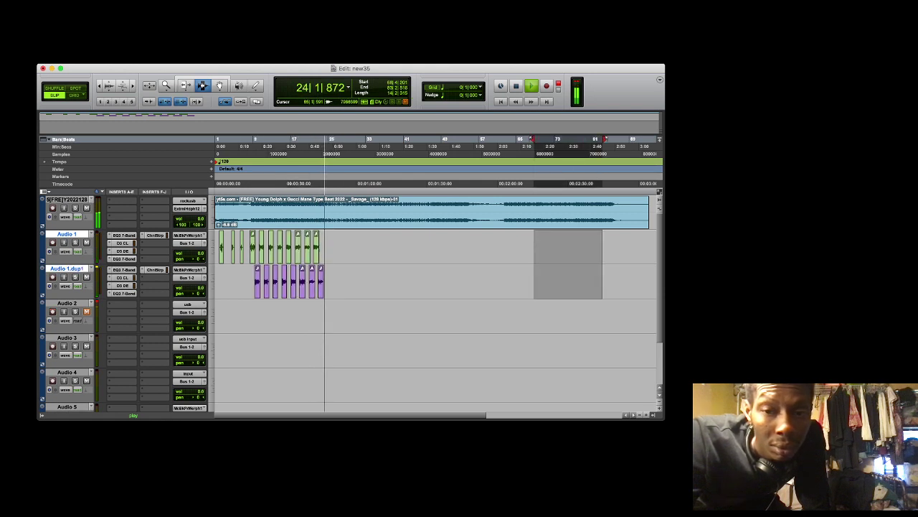
key("super+v")
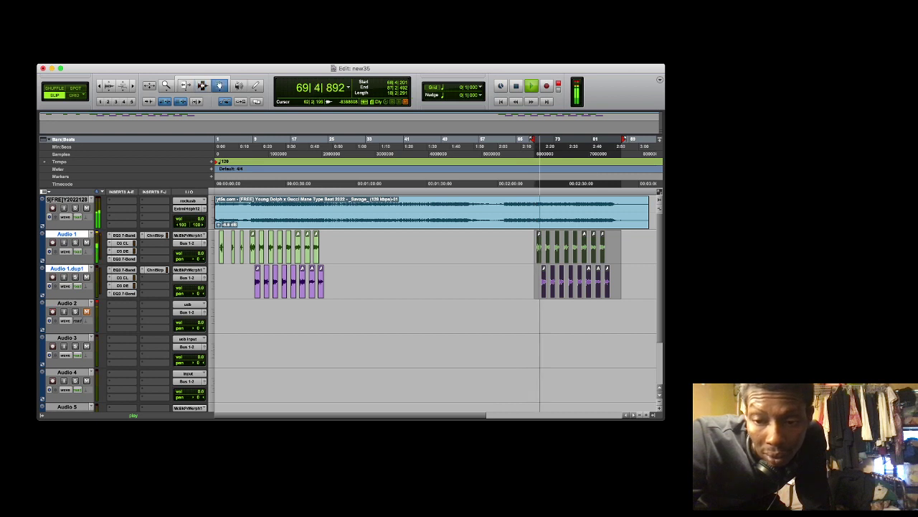
Play the pasted vocal section with the beat and shift its clips on both tracks to start at about 69|2|376
left_click(646, 414)
left_click(647, 415)
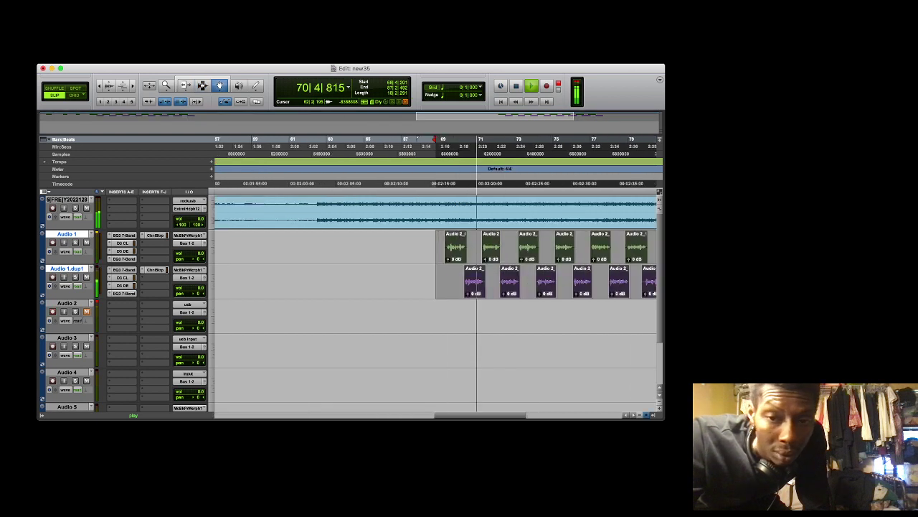
left_click(646, 415)
left_click(646, 414)
key("space")
key("space")
left_click_drag(485, 259, 537, 246)
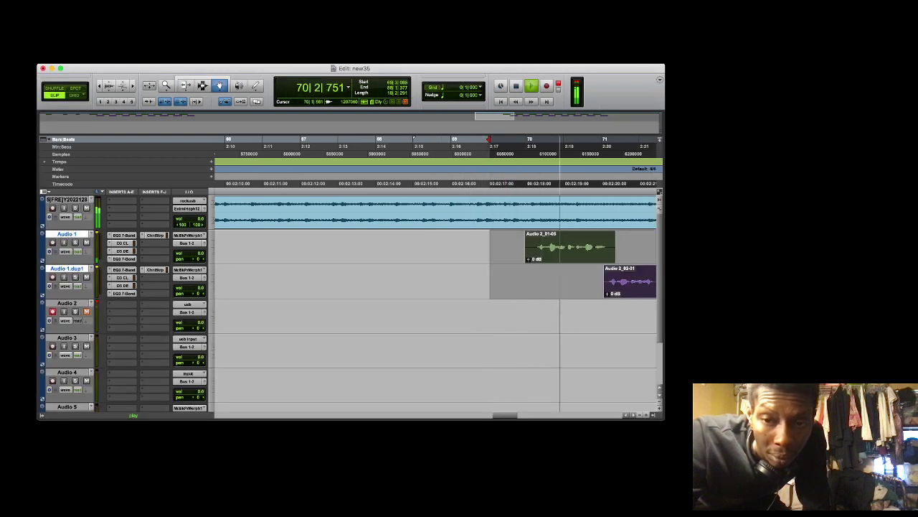
key("KP_Subtract")
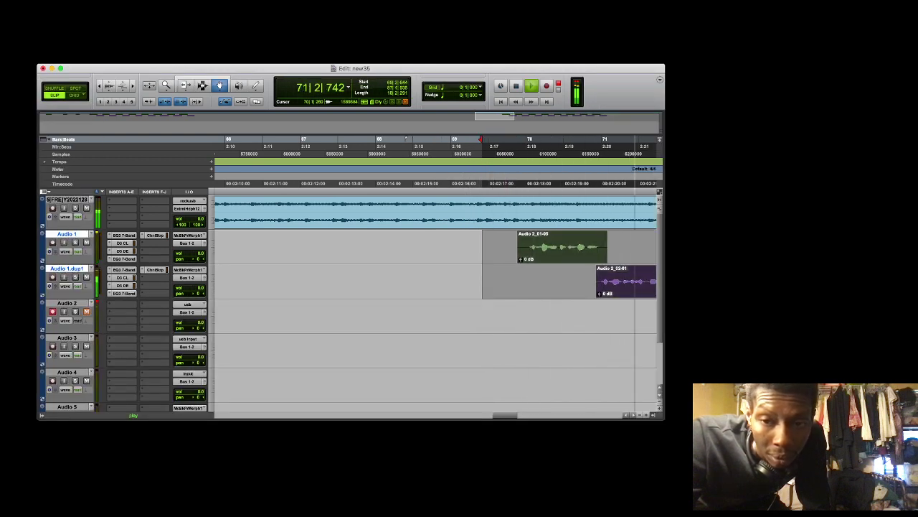
key("KP_Subtract")
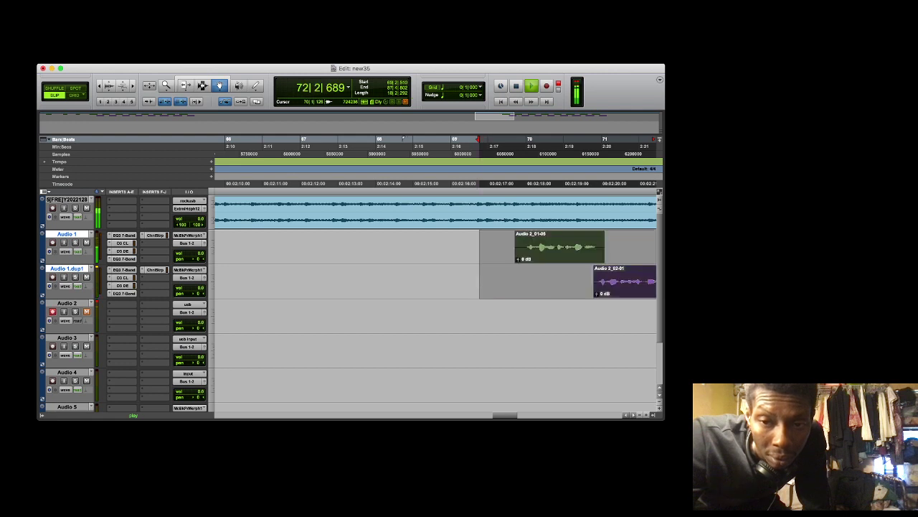
key("KP_Subtract")
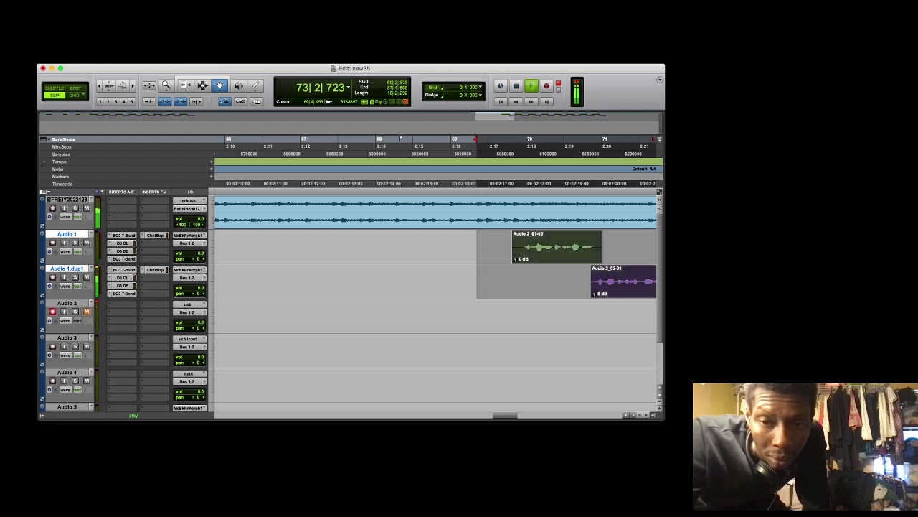
left_click_drag(528, 240, 516, 213)
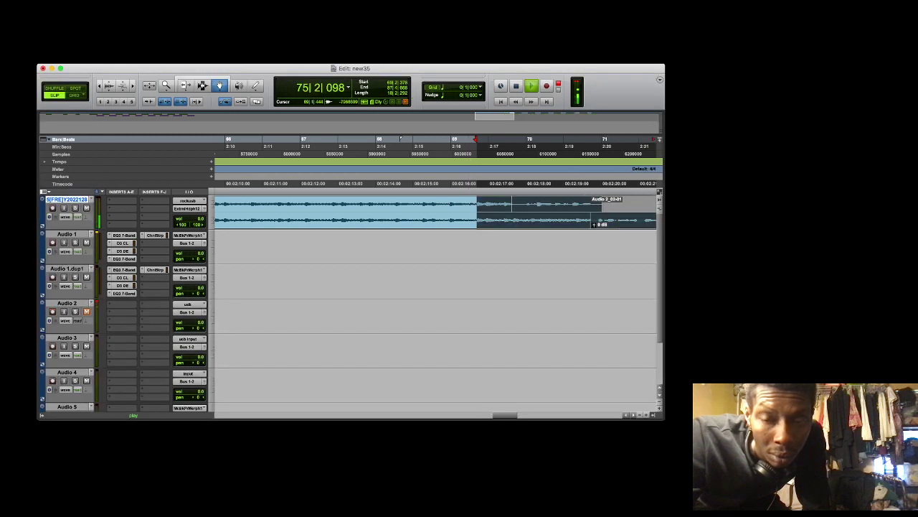
key("super+z")
key("super+z")
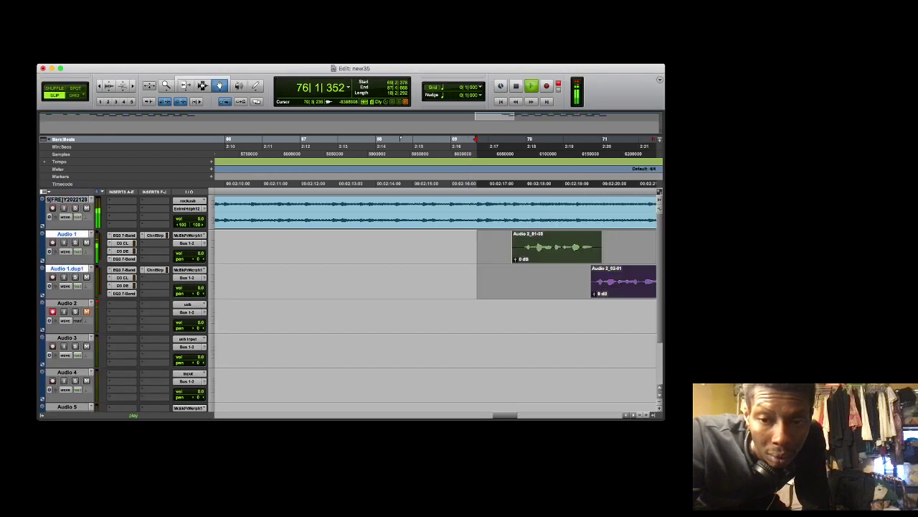
Move the pasted vocal section on Audio 1 and Audio 1.dup1 to start at 69|2|599
left_click_drag(566, 254, 549, 251)
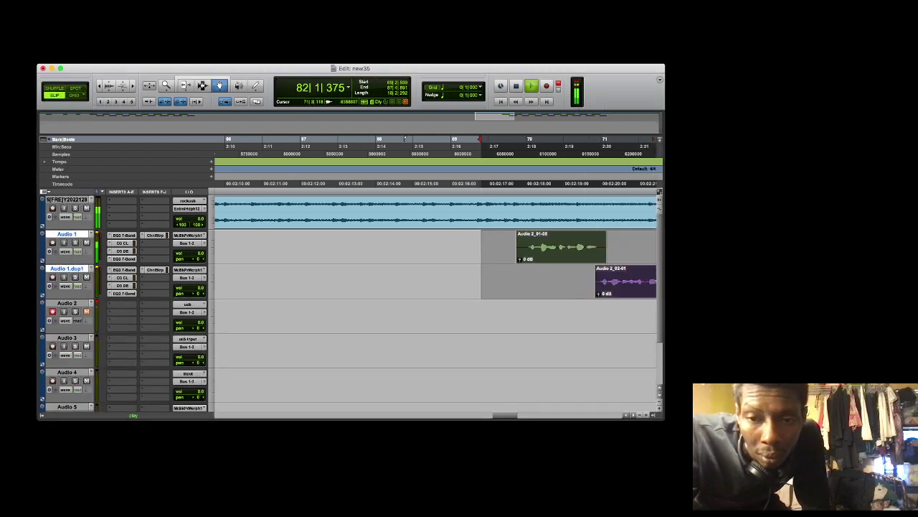
key("r")
key("r")
key("r")
key("r")
key("r")
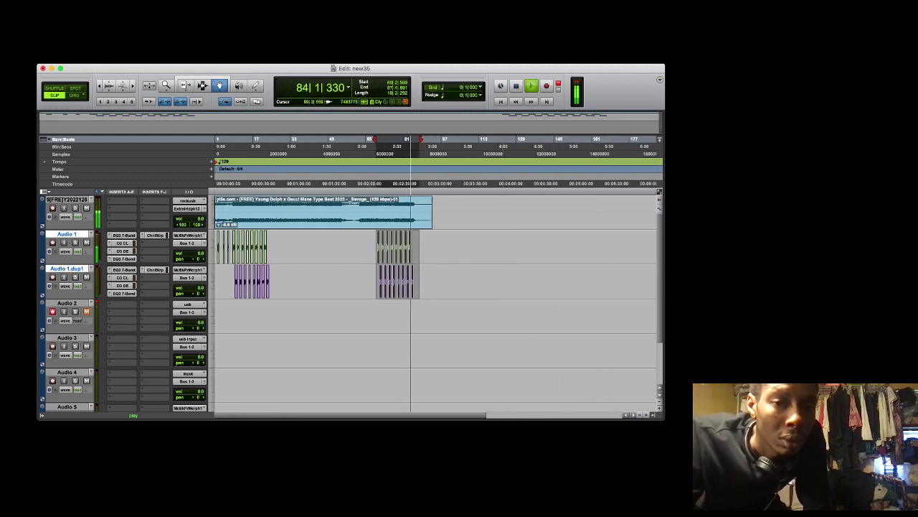
Listen to the middle of the pasted vocal section from 76|3|757 to find where its first half ends
left_click(202, 85)
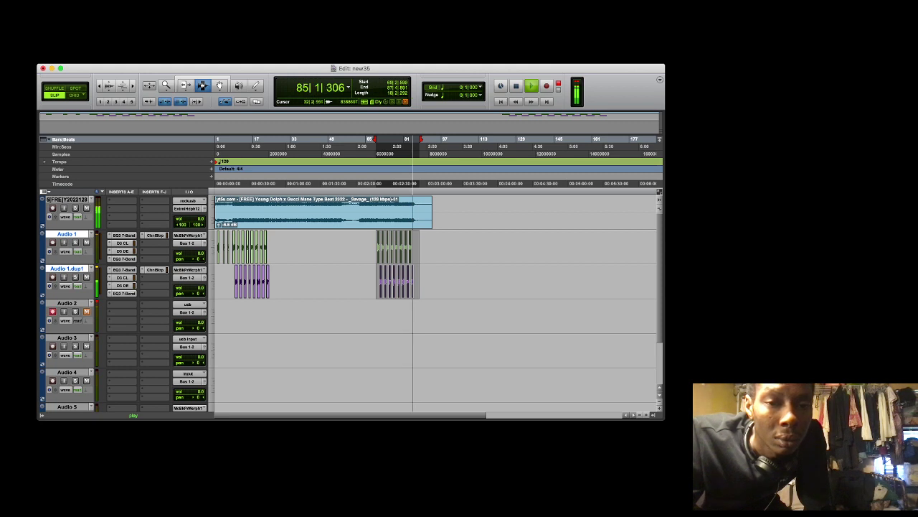
left_click_drag(306, 248, 337, 280)
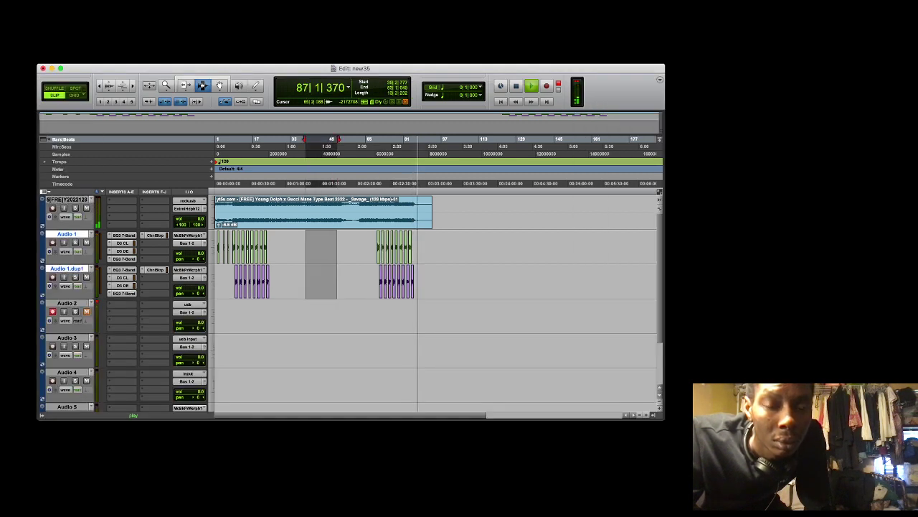
left_click(365, 247)
key("space")
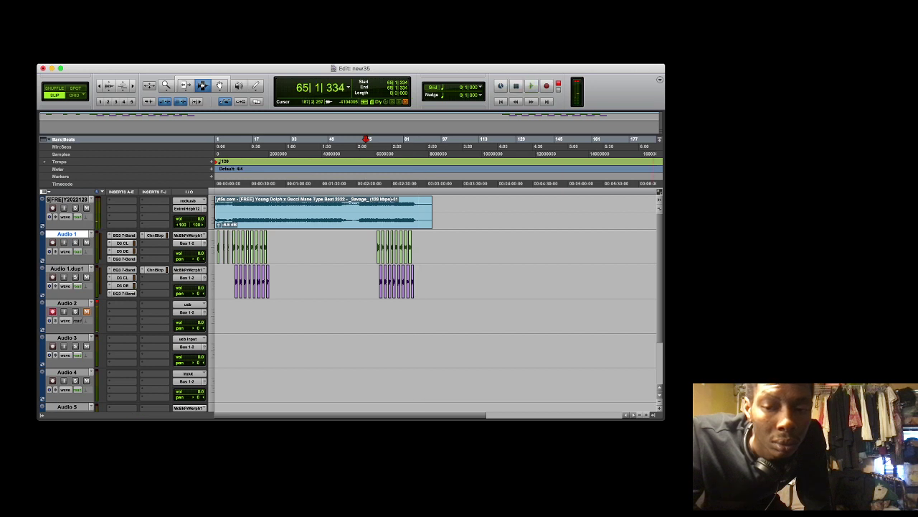
left_click(647, 415)
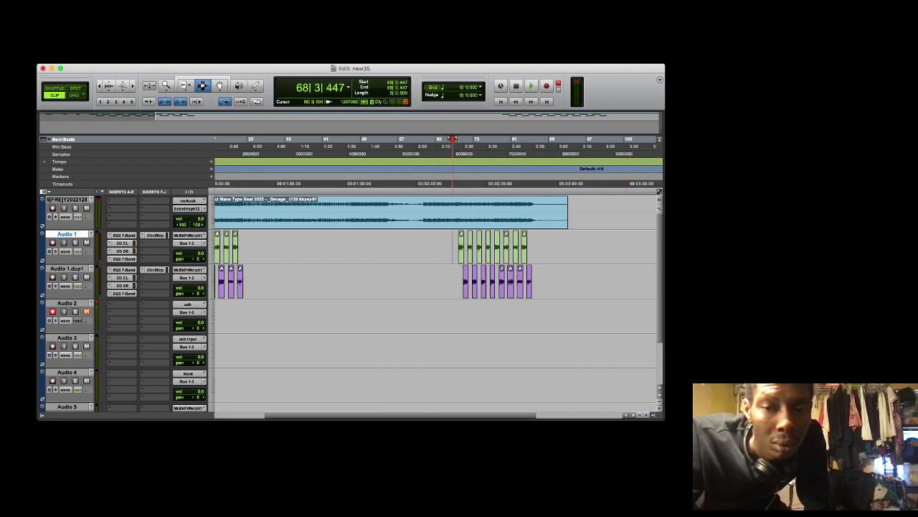
left_click_drag(453, 248, 497, 282)
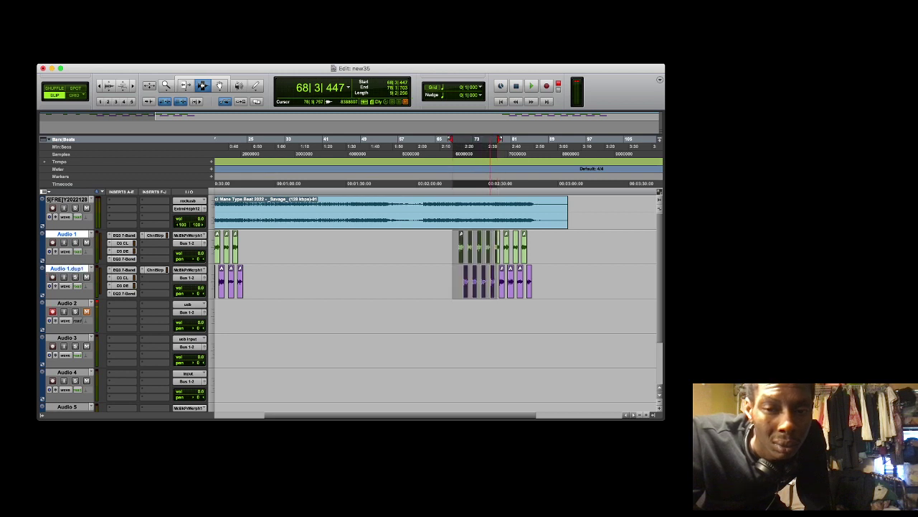
left_click(491, 148)
key("space")
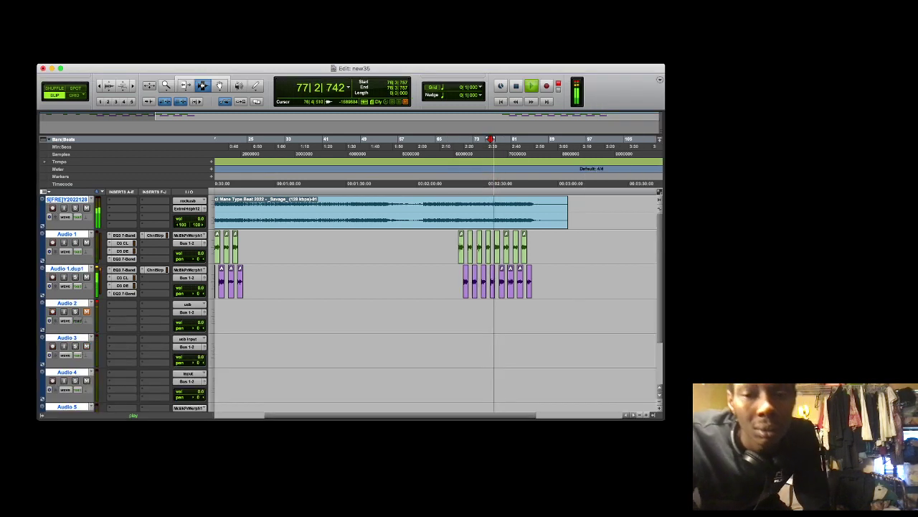
Copy the first eight clips of the later vocal section, from 70|1|394 to 77|3|929 on both tracks, and paste them at 36|2|170
left_click(493, 285)
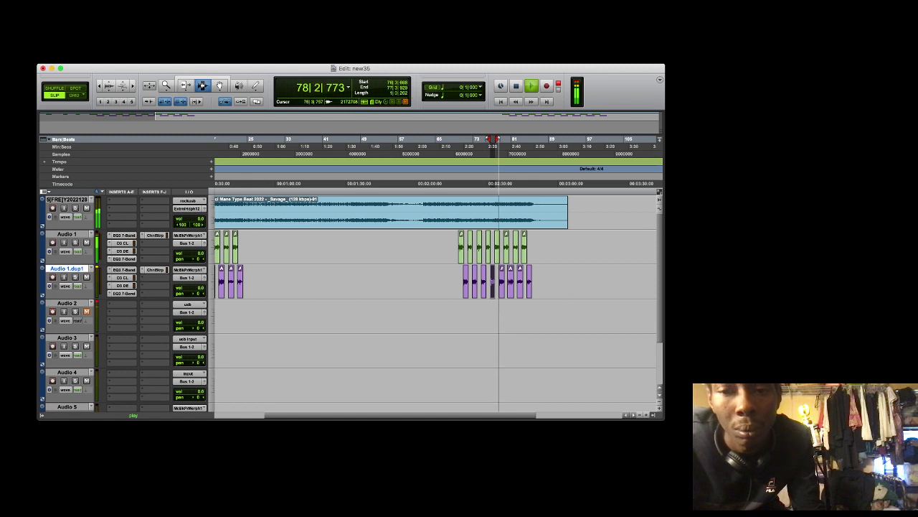
left_click(460, 248, "shift")
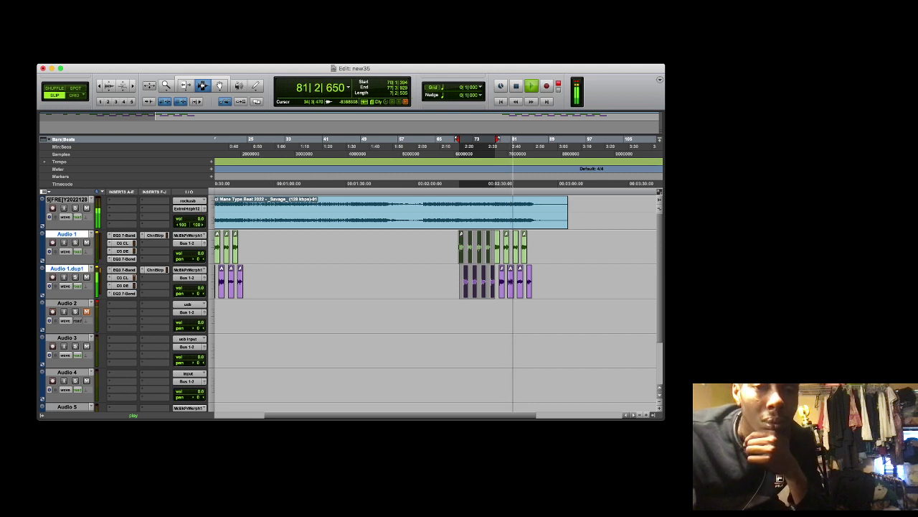
left_click_drag(300, 247, 393, 283)
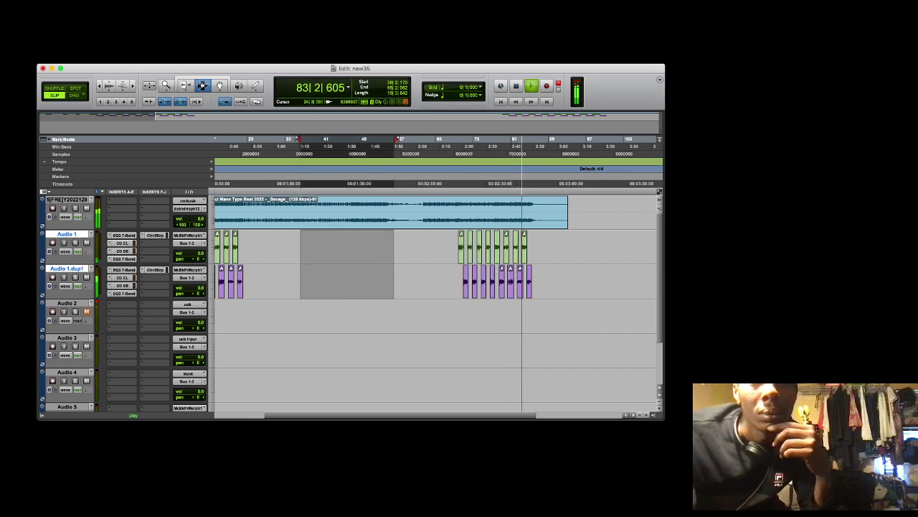
key("super+v")
Move the eight pasted clips on Audio 1 and Audio 1.dup1 together to start at about 46|4|509
key("F8")
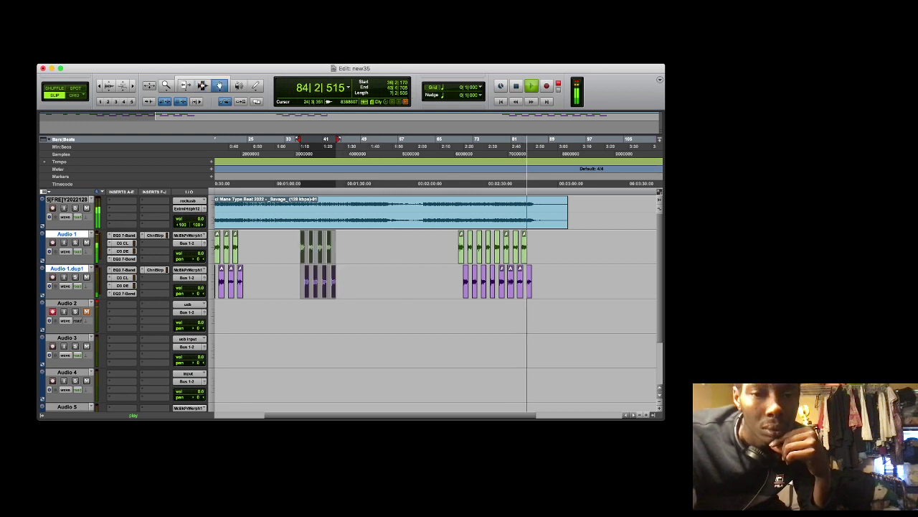
left_click_drag(301, 258, 329, 260)
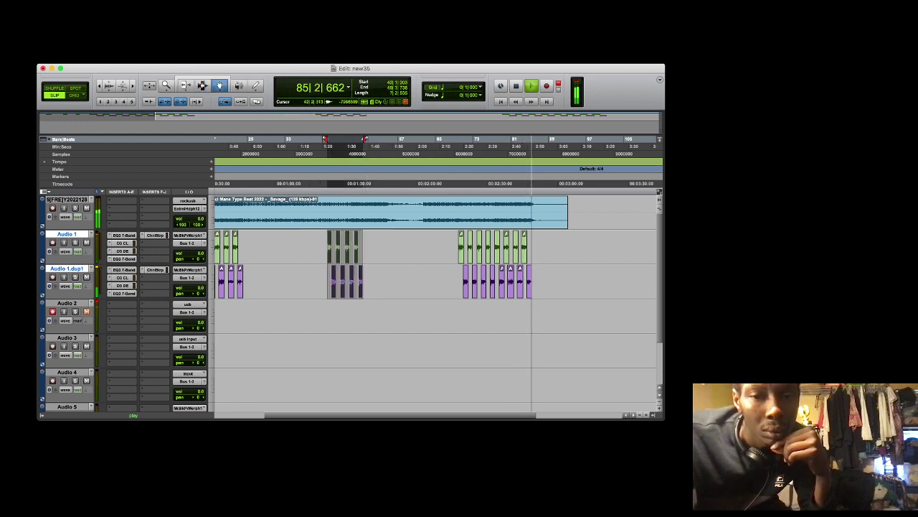
key("space")
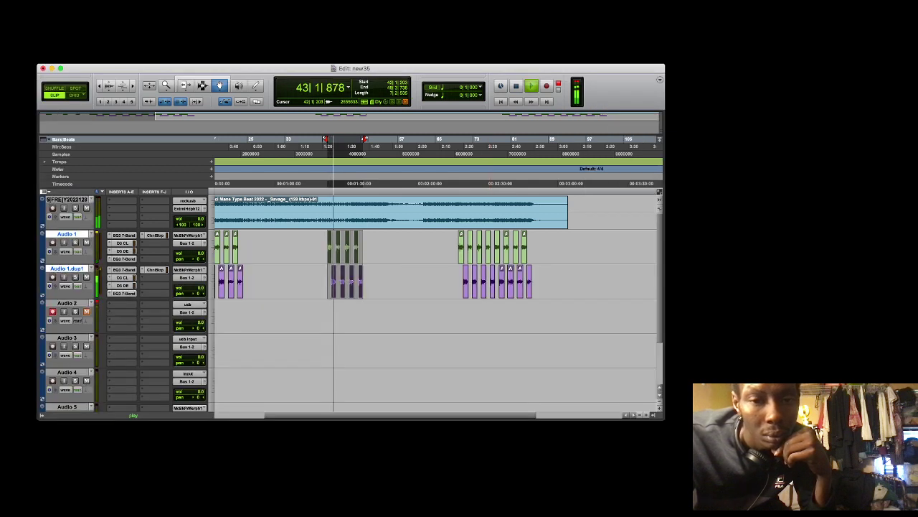
left_click_drag(337, 253, 367, 284)
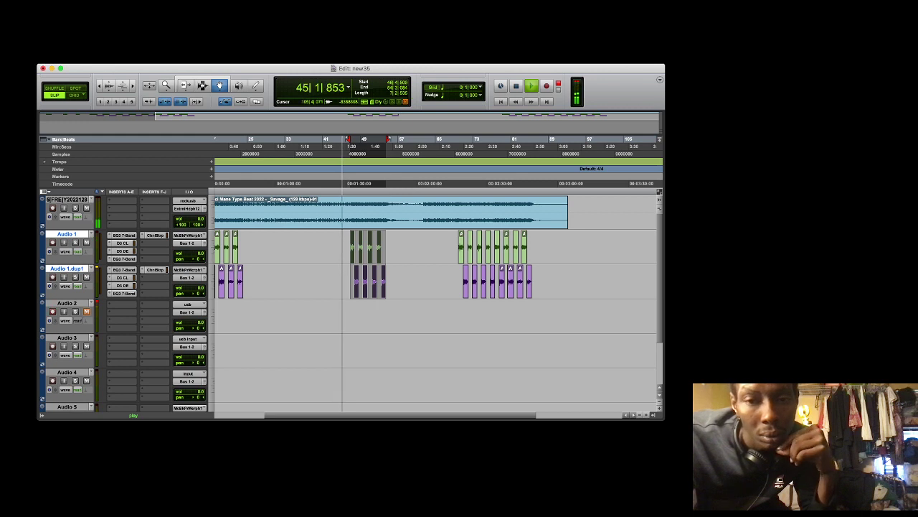
Fine-tune the eight moved clips against the beat so that they start at 47|1|218 on both tracks
key("t")
key("t")
key("t")
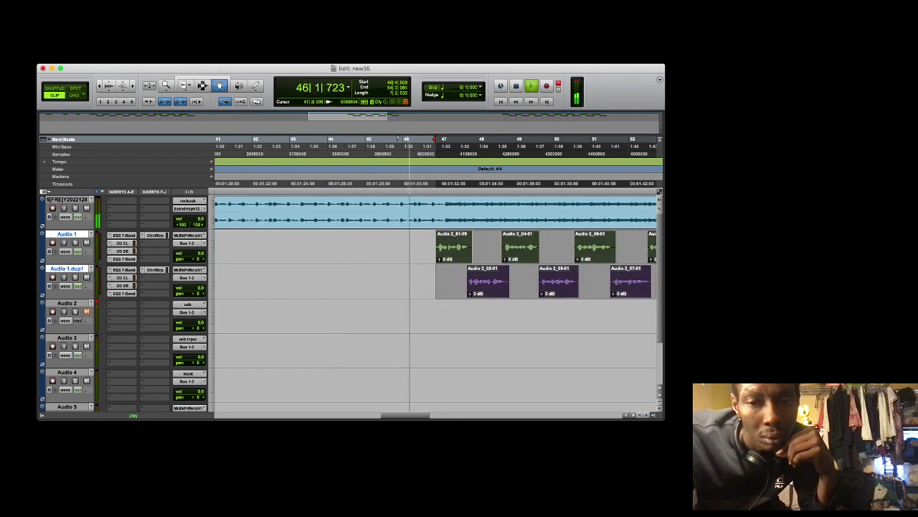
mouse_move(456, 248)
left_mouse_down()
mouse_move(464, 248)
mouse_move(449, 248)
mouse_move(463, 249)
left_mouse_up()
key("plus")
key("plus")
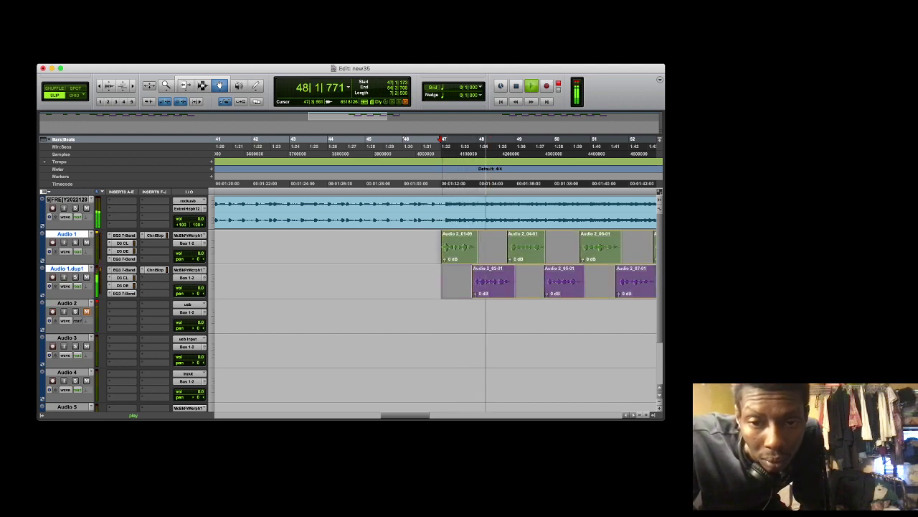
key("plus")
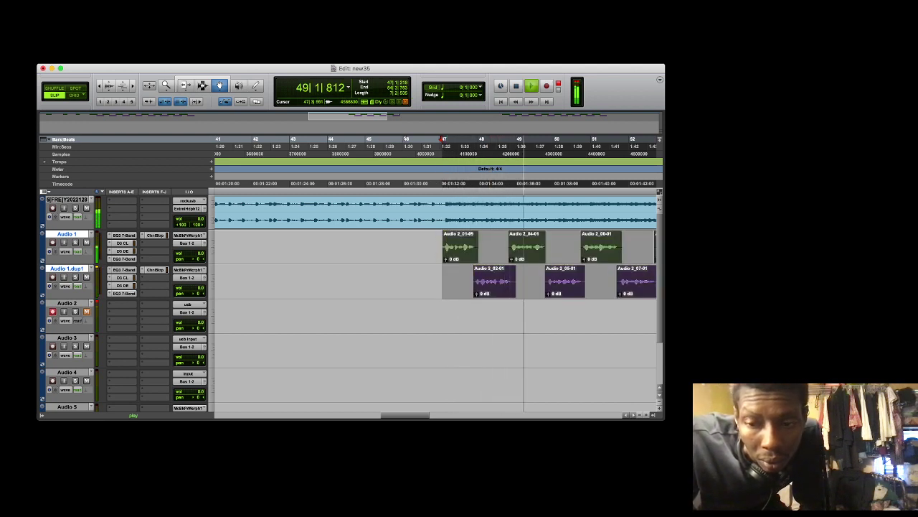
Listen to the repositioned vocal section with the beat through to its end at about 54|3|218
key("r")
key("r")
key("r")
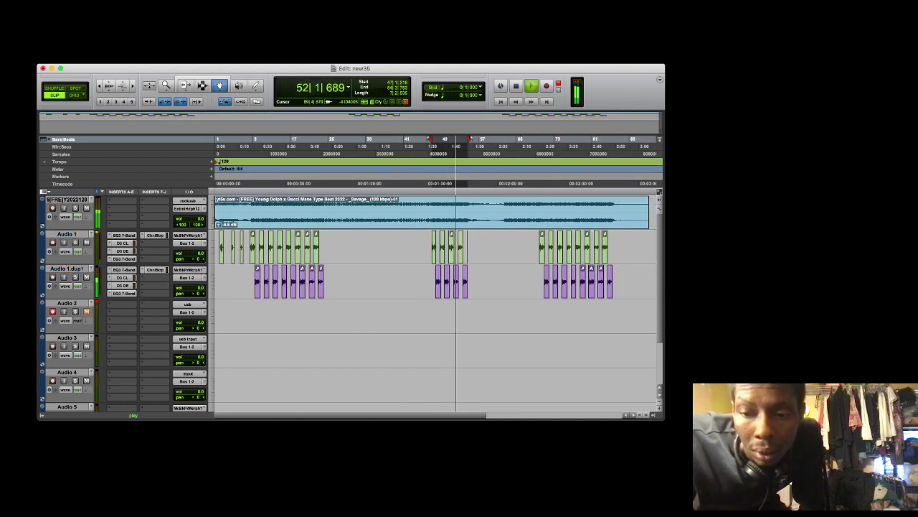
key("t")
key("t")
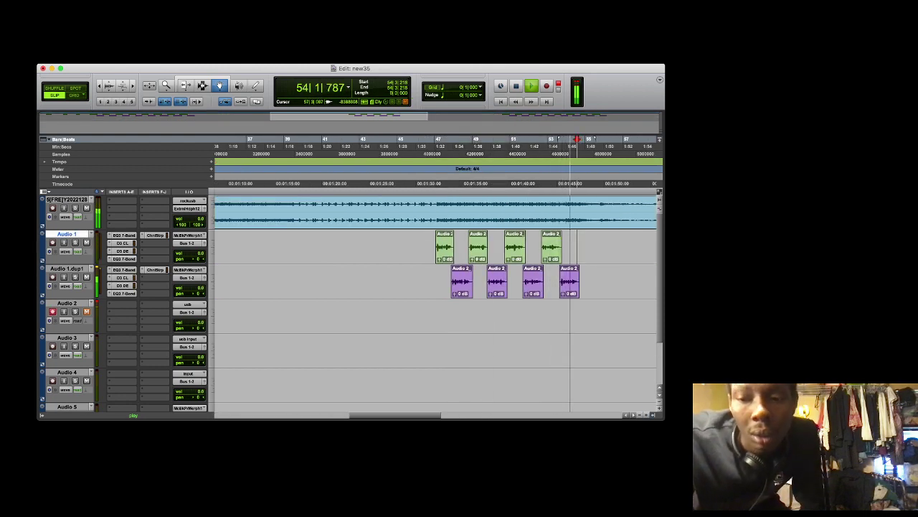
key("space")
key("r")
key("r")
key("r")
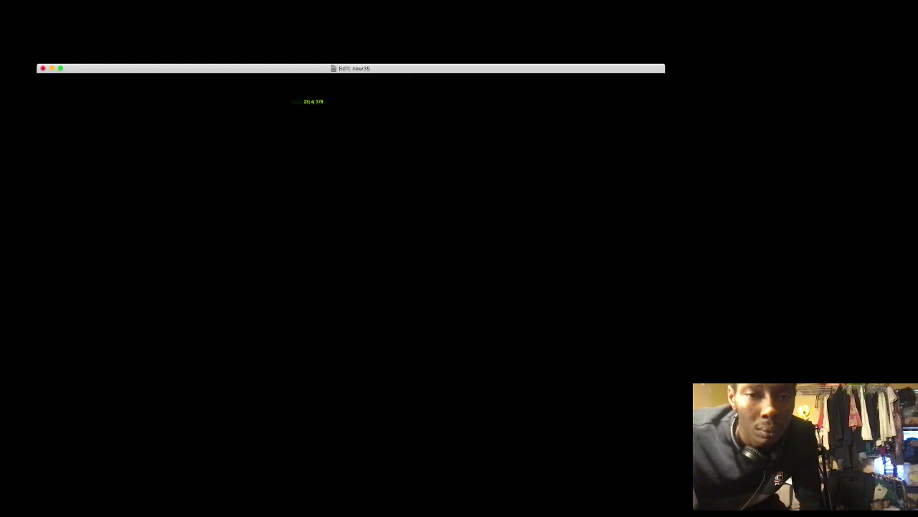
Play the song repeatedly from 22|4|651, after the first vocal section, to rehearse the next verse
left_click(266, 146)
key("space")
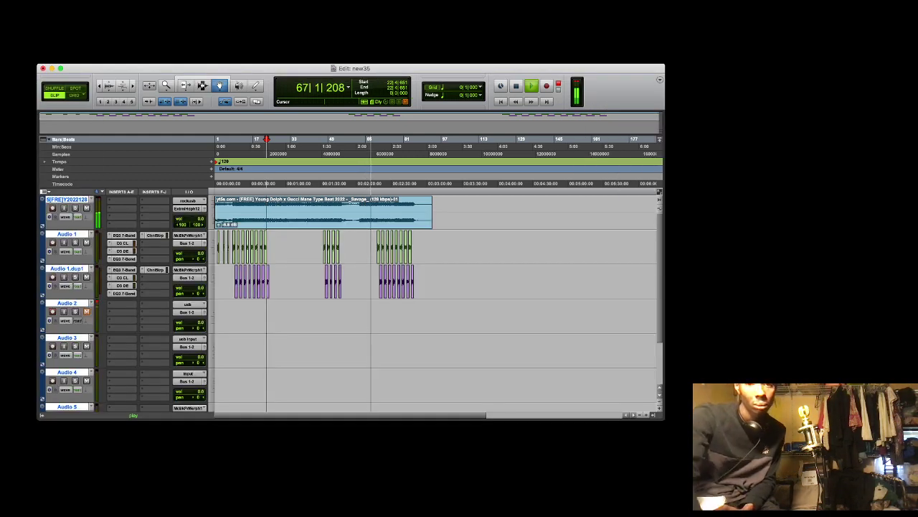
key("space")
key("space")
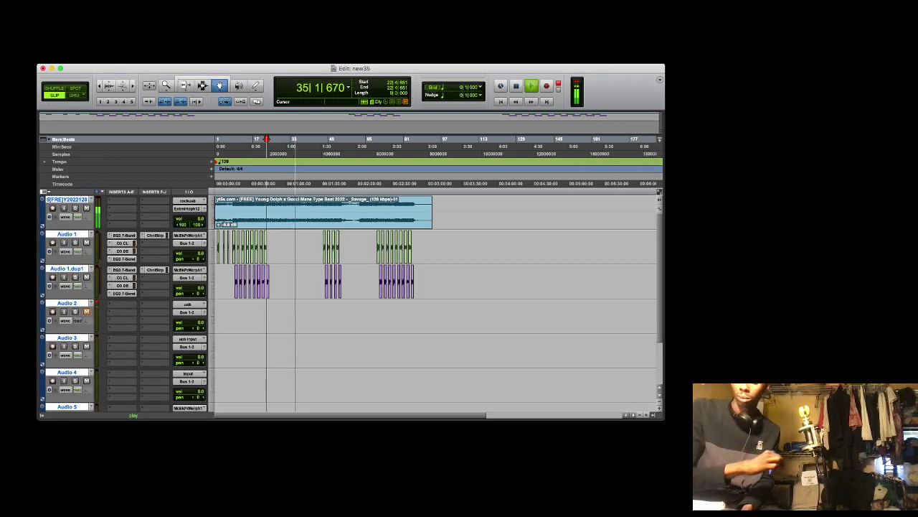
key("space")
key("space")
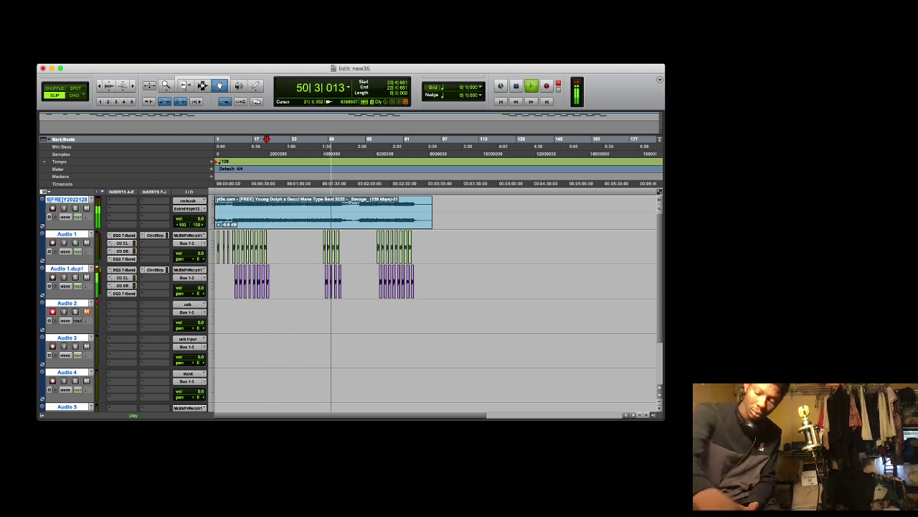
key("space")
key("space")
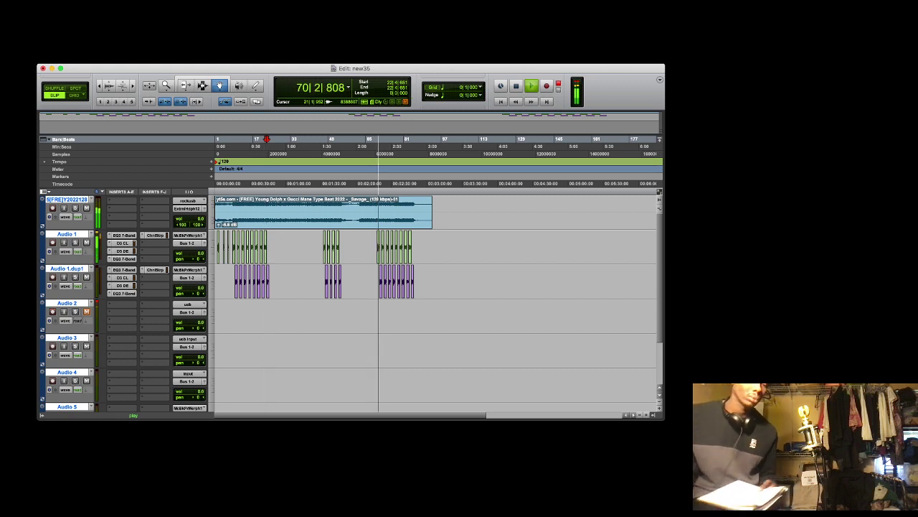
key("space")
key("space")
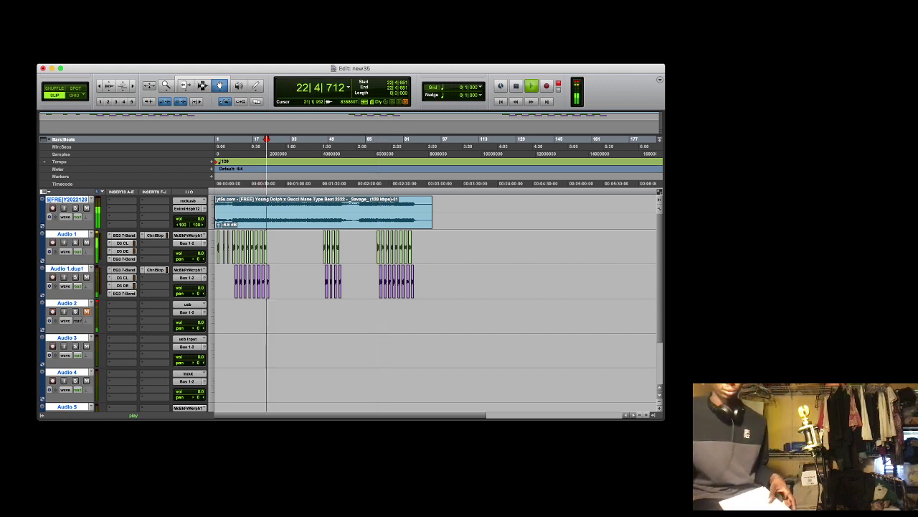
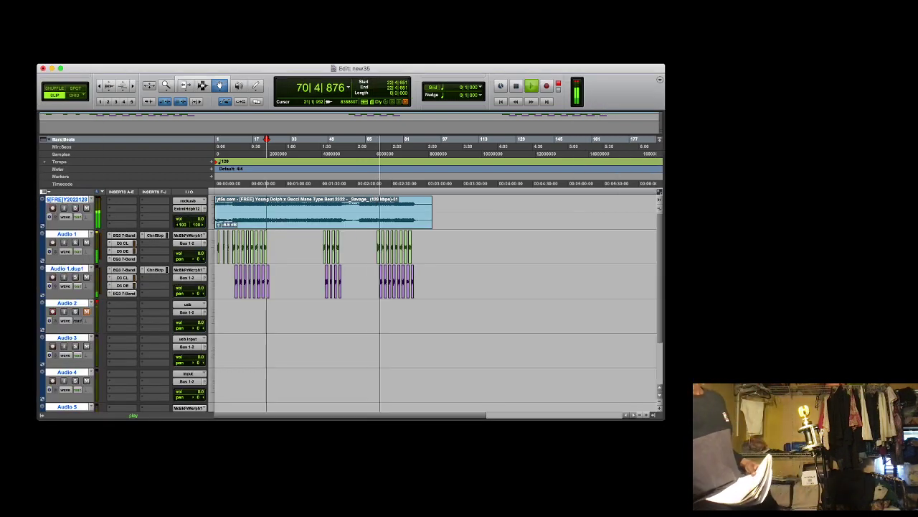
Record a verse on Audio 2 from 22|4|651 to about 48|4|406 and start playing it back
key("space")
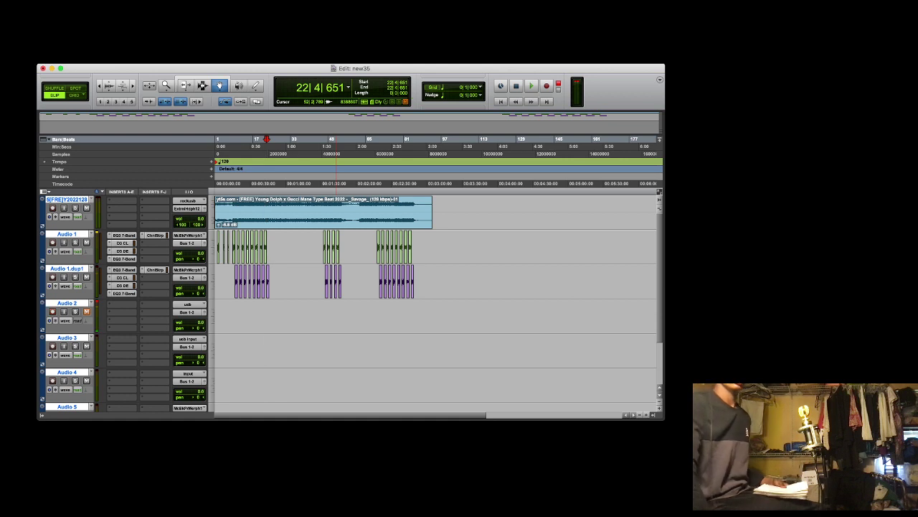
key("super+space")
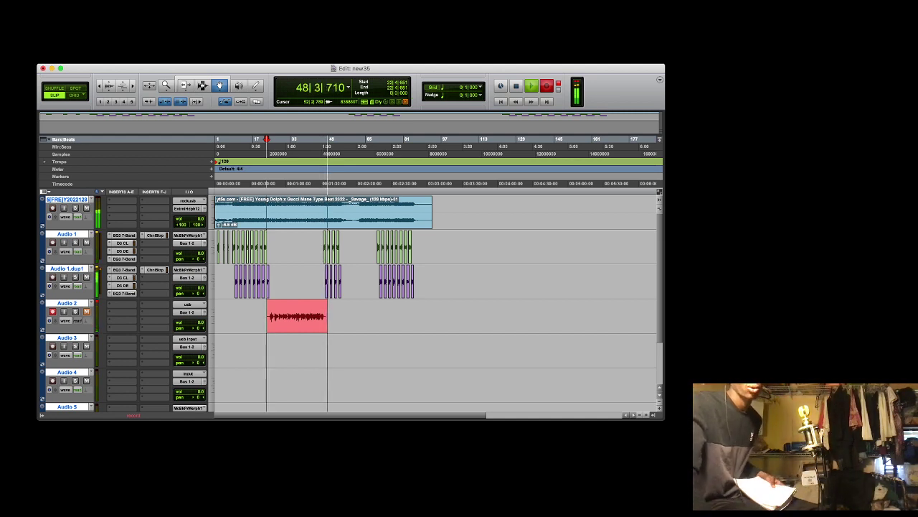
key("space")
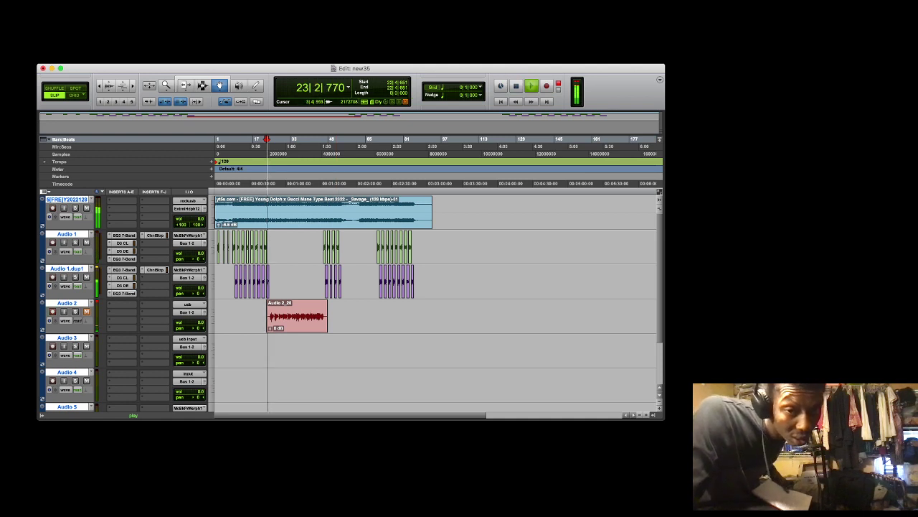
Duplicate the Audio 1.dup1 track and delete all the clips on the new Audio 1.dup2 track
left_click(66, 268)
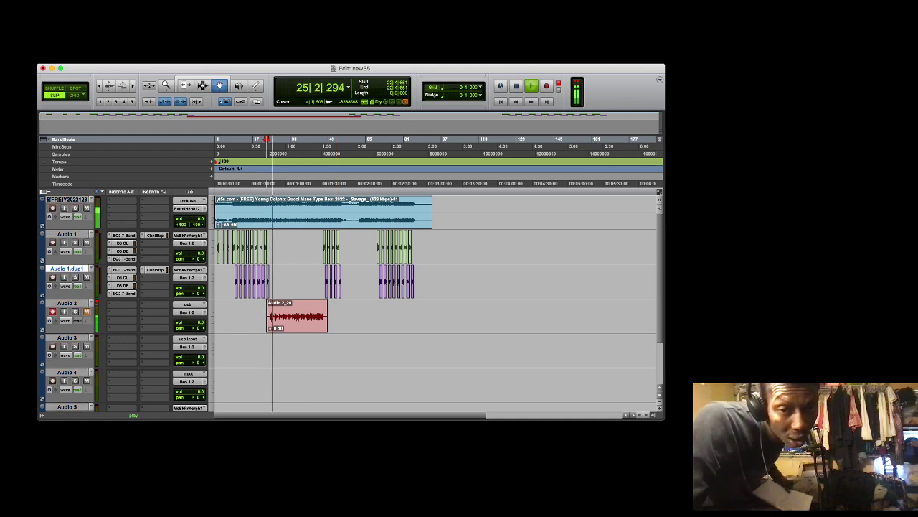
key("Return")
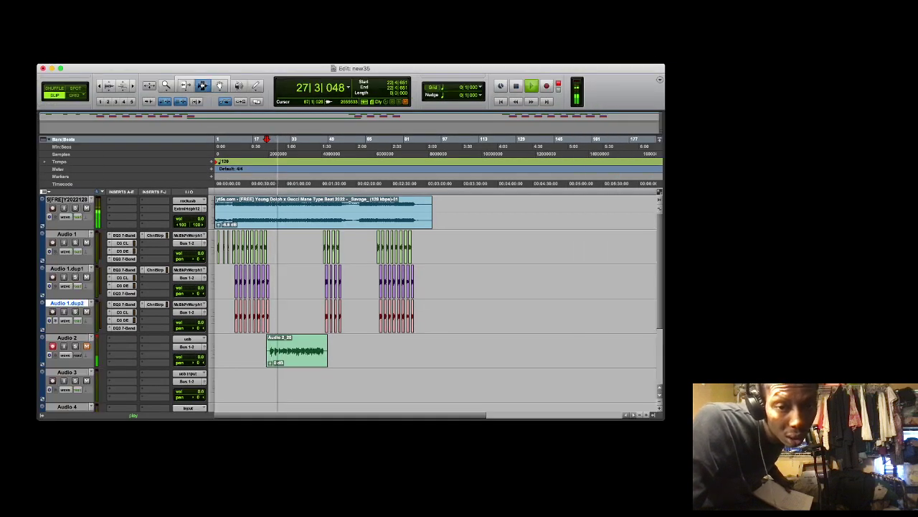
left_click_drag(434, 317, 215, 316)
key("Delete")
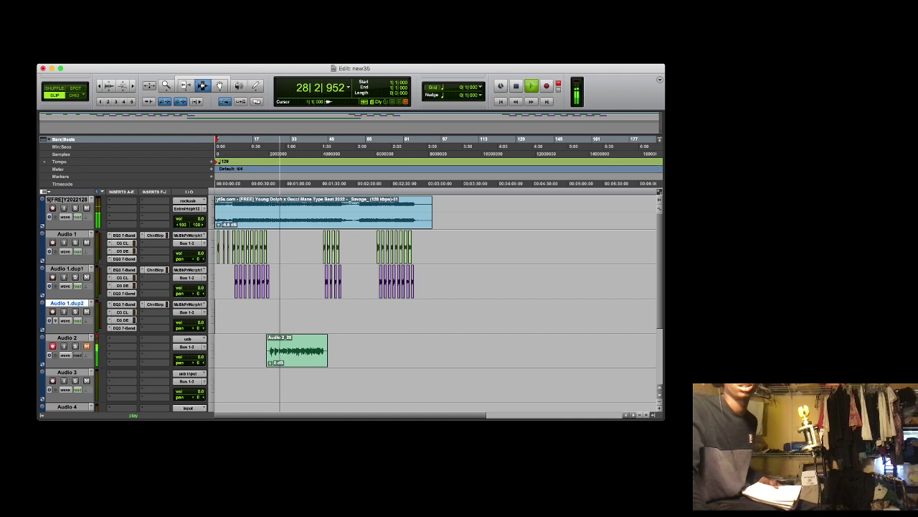
Move the recorded Audio 2_20 clip from Audio 2 up to Audio 1.dup2, keeping its start at 22|4|651
key("F8")
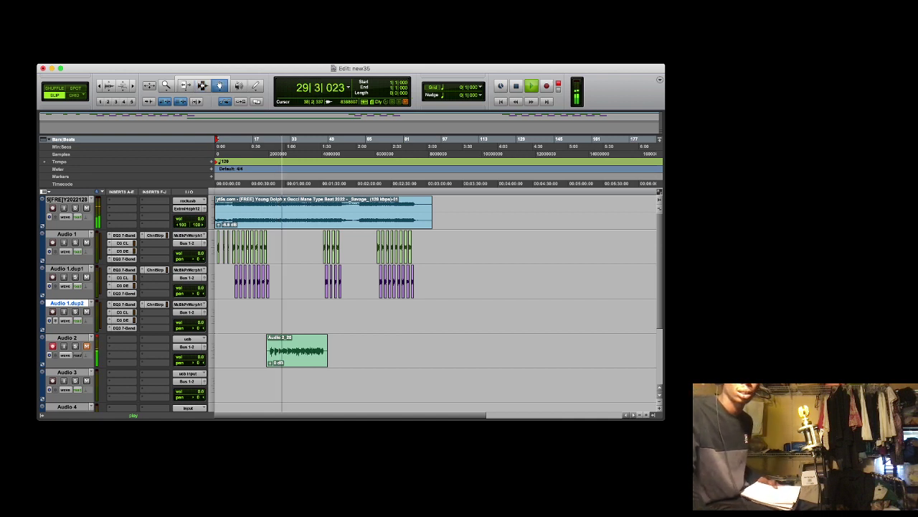
left_click_drag(297, 350, 297, 316)
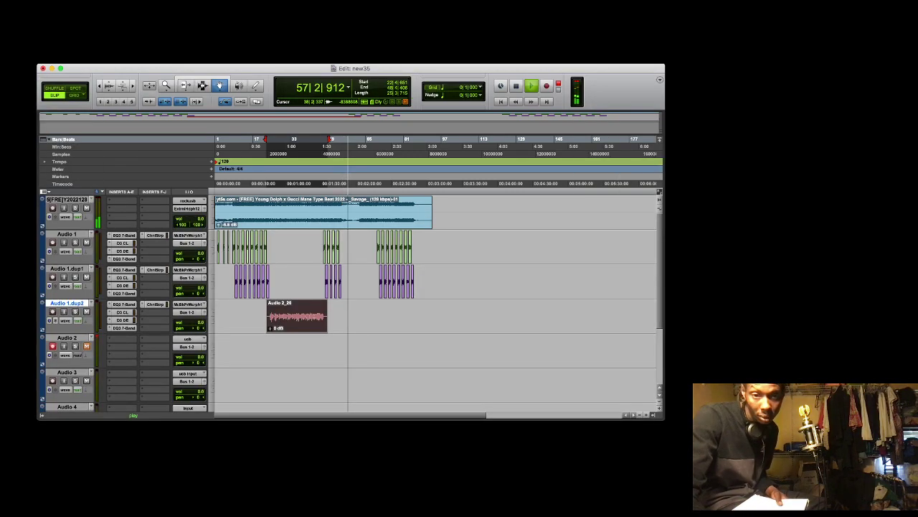
Play the song repeatedly from 54|2|955, after the middle vocal section, to rehearse the second verse
left_click(342, 147)
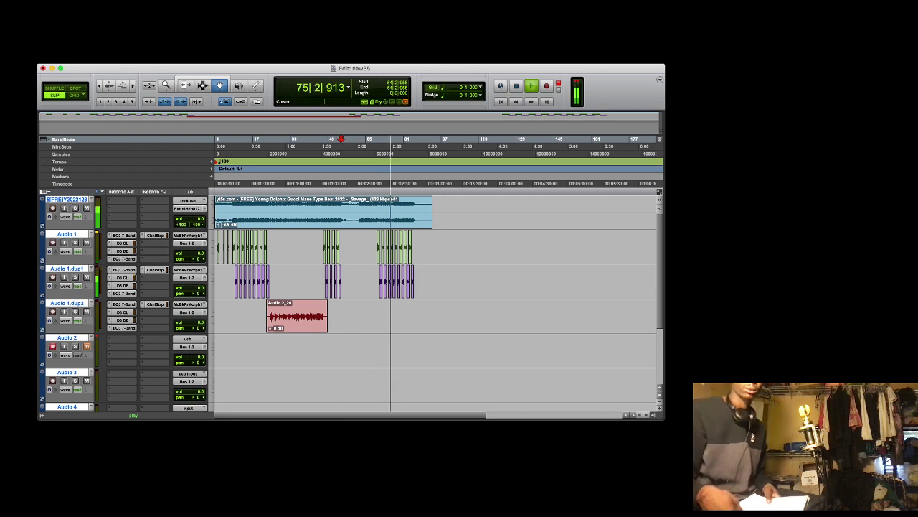
key("space")
key("space")
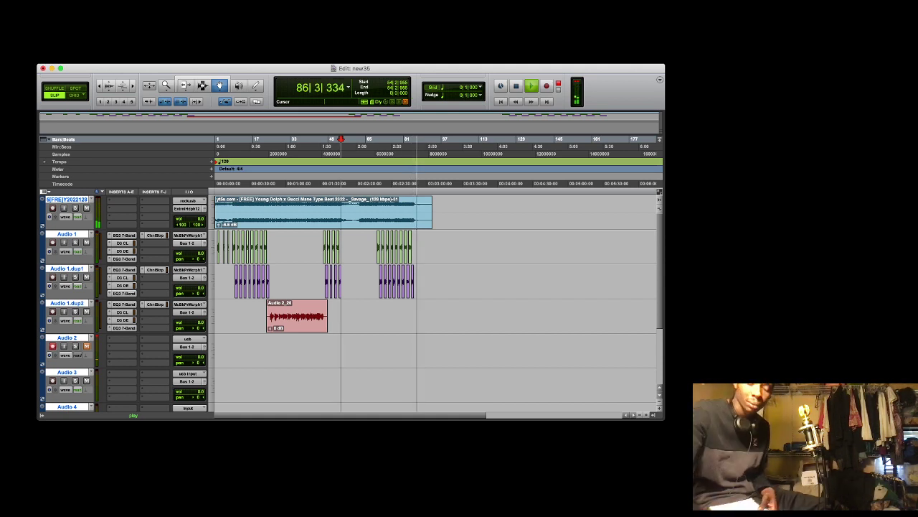
key("space")
key("space")
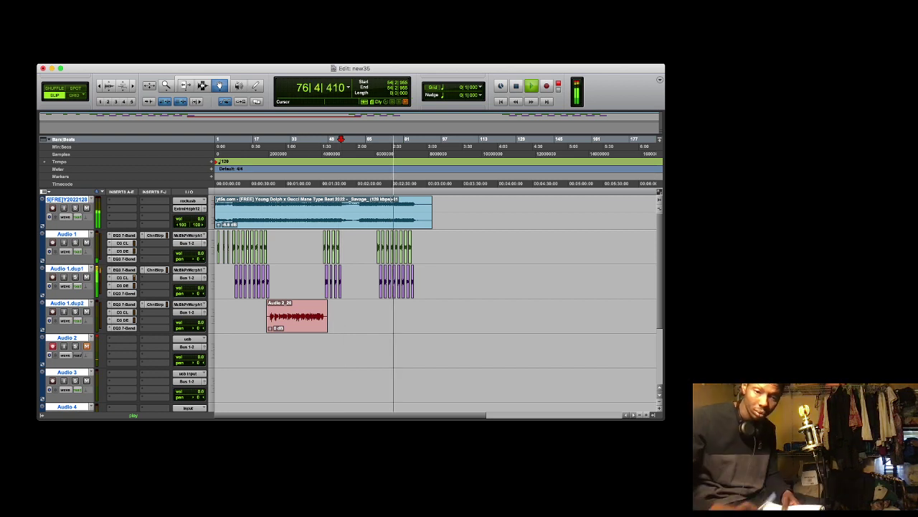
key("space")
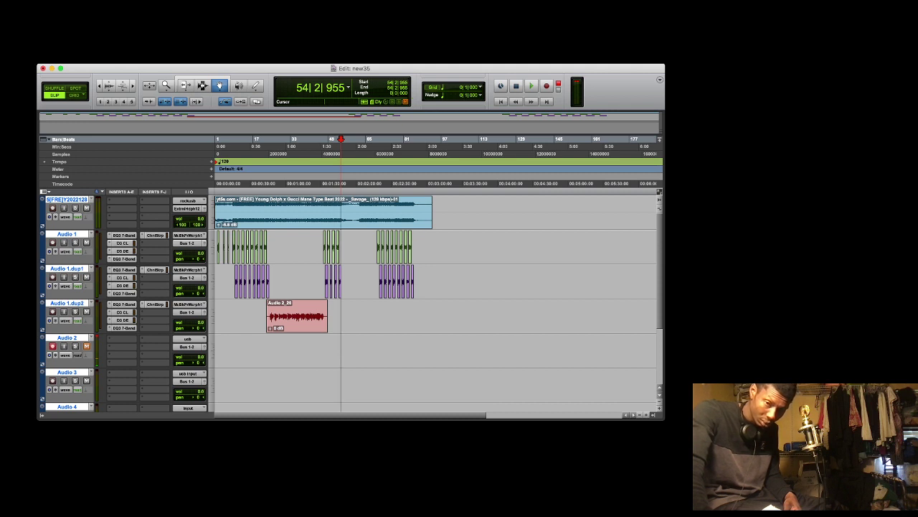
key("space")
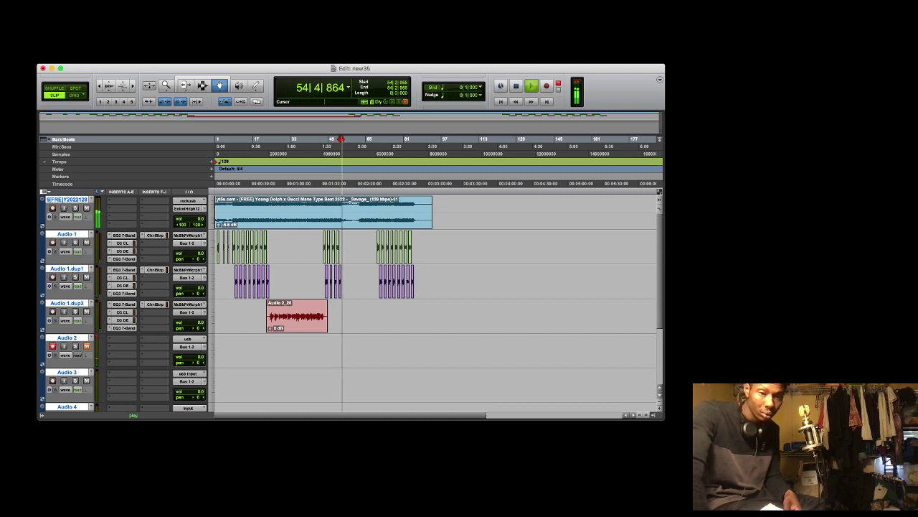
key("space")
Play the song repeatedly from 51|2|349, within the middle vocal section, to rehearse the second verse's entry
key("space")
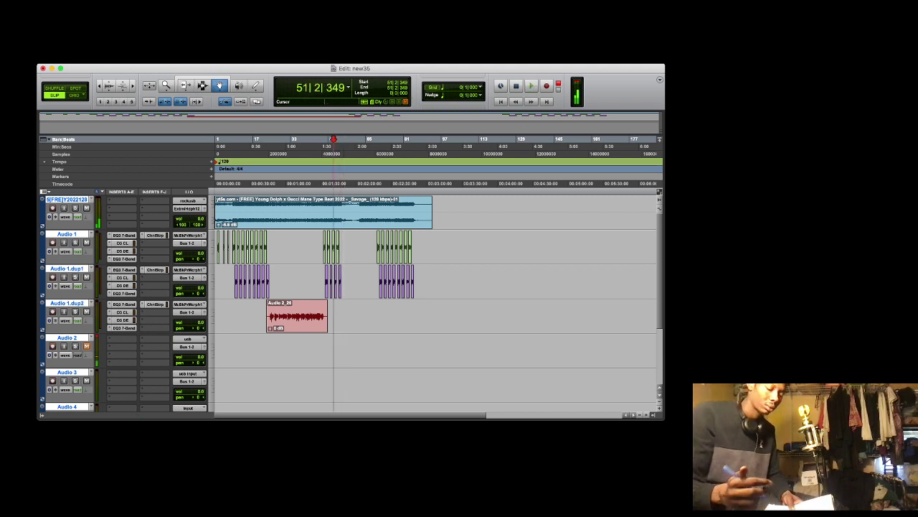
key("space")
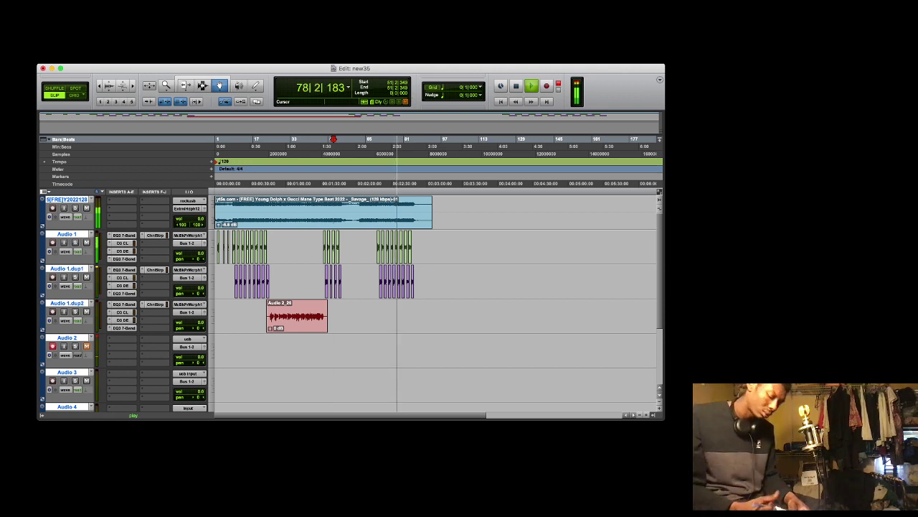
key("space")
key("space")
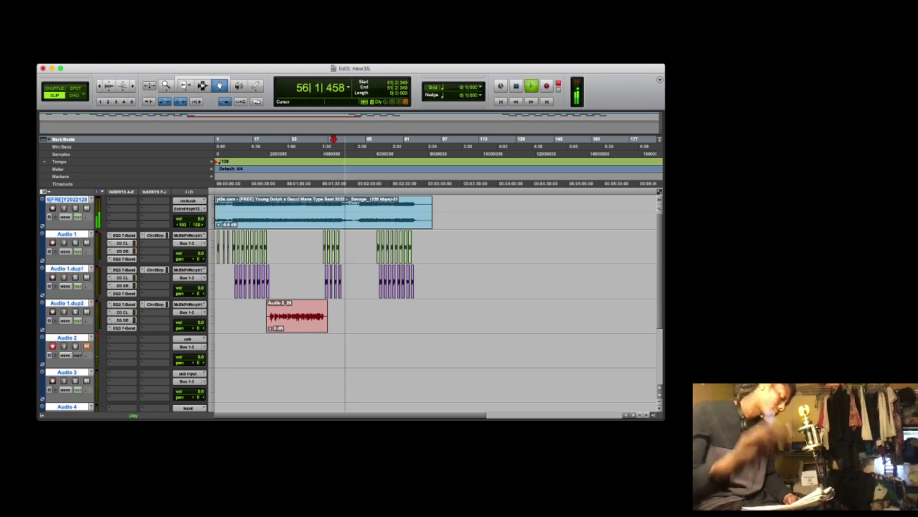
key("space")
key("space")
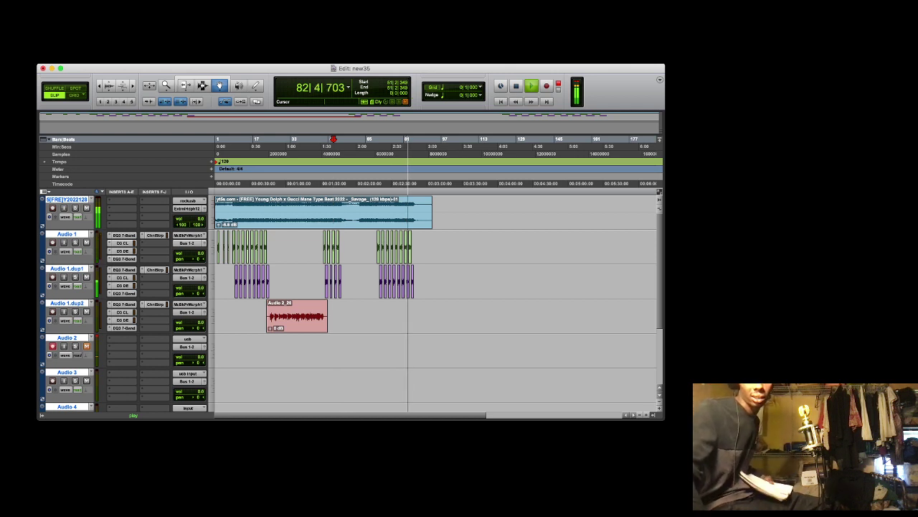
Record the second verse on Audio 2 from 51|2|349 to just past bar 70 and play it back
key("space")
key("super+space")
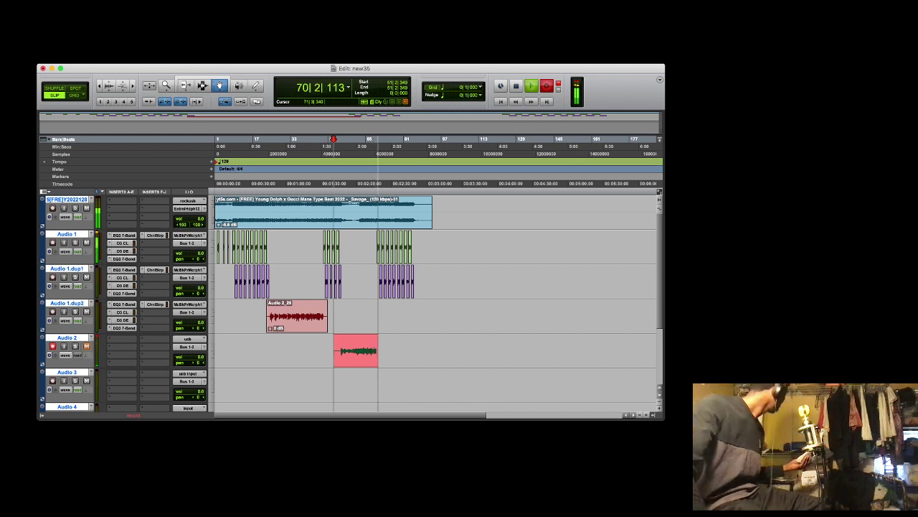
key("space")
key("space")
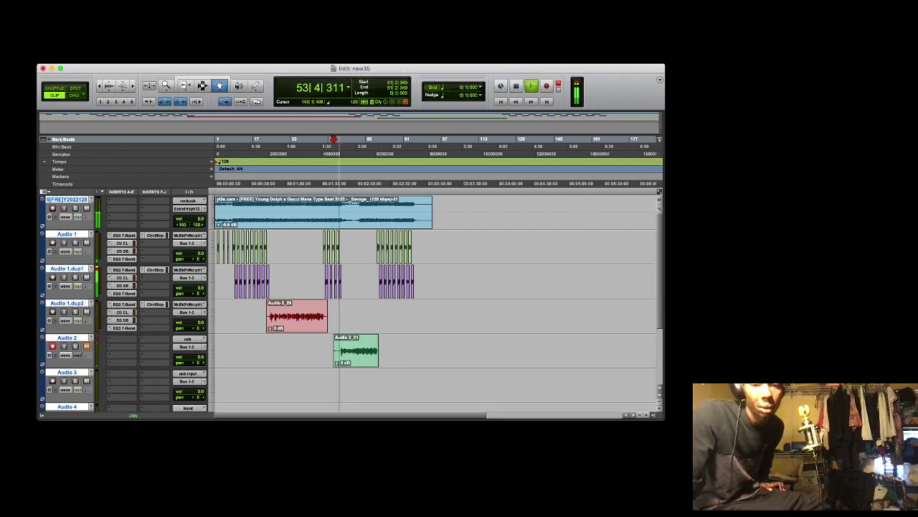
Move the Audio 2_21 verse clip up to Audio 1.dup2 and trim it to run from 54|2|420 to 70|1|216
left_click_drag(360, 351, 360, 316)
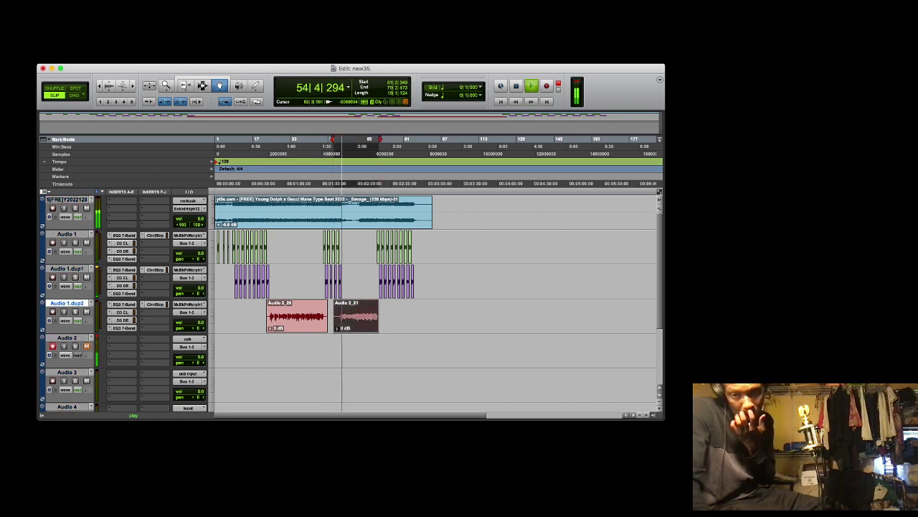
left_click(646, 414)
left_click(646, 414)
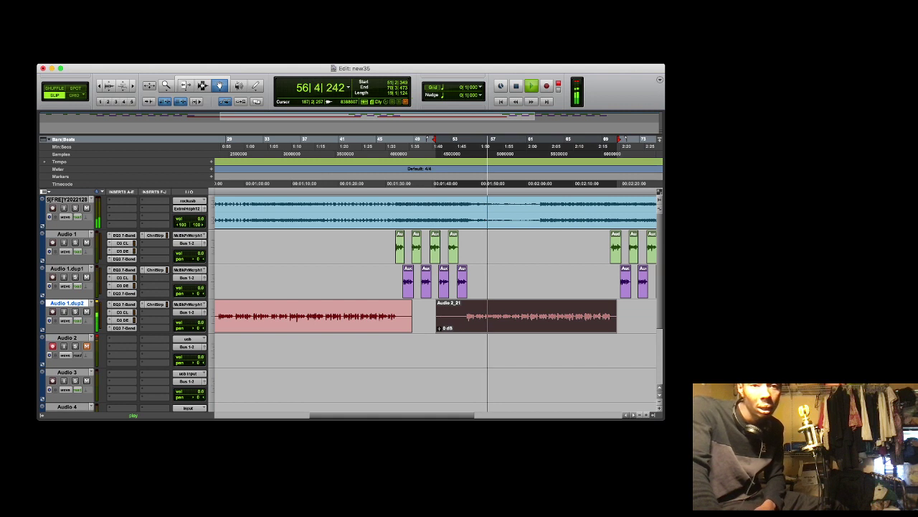
key("F6")
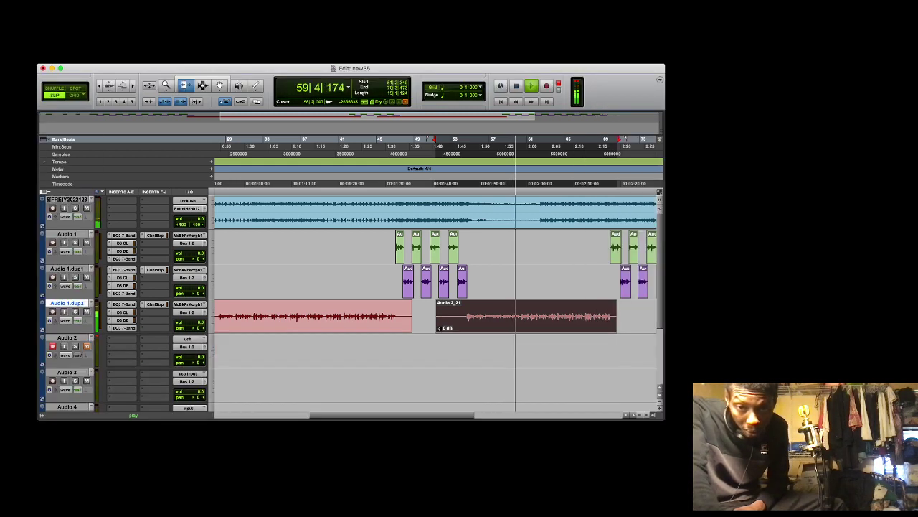
left_click_drag(465, 307, 464, 307)
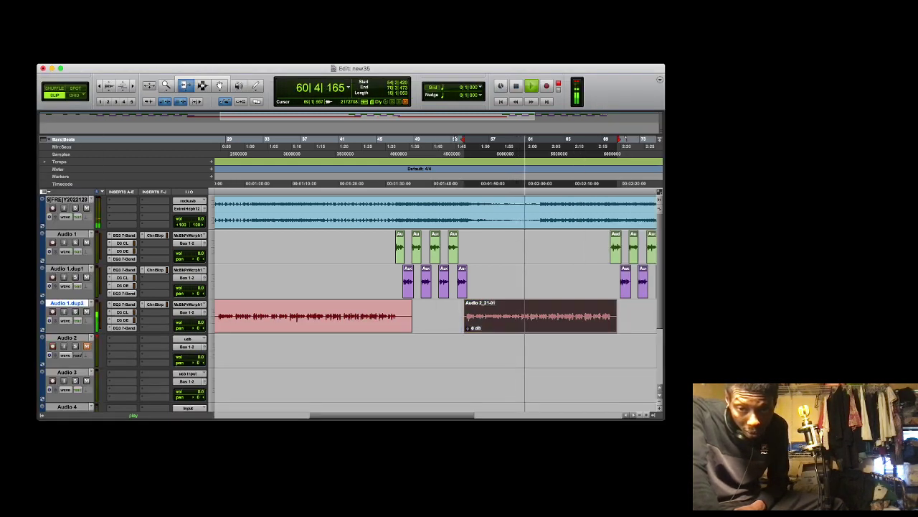
left_click_drag(615, 308, 612, 309)
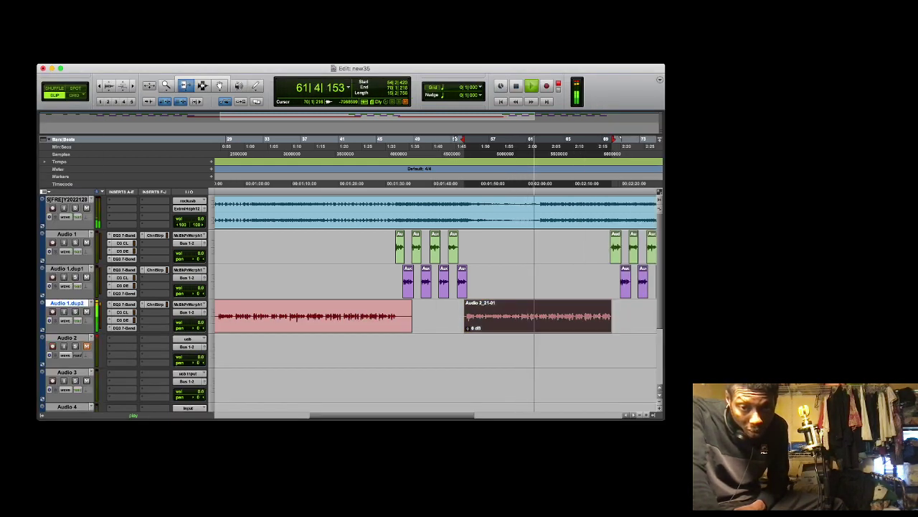
Trim the first verse clip on Audio 1.dup2 to run from 24|1|488 to 47|2|551
left_click_drag(412, 317, 398, 317)
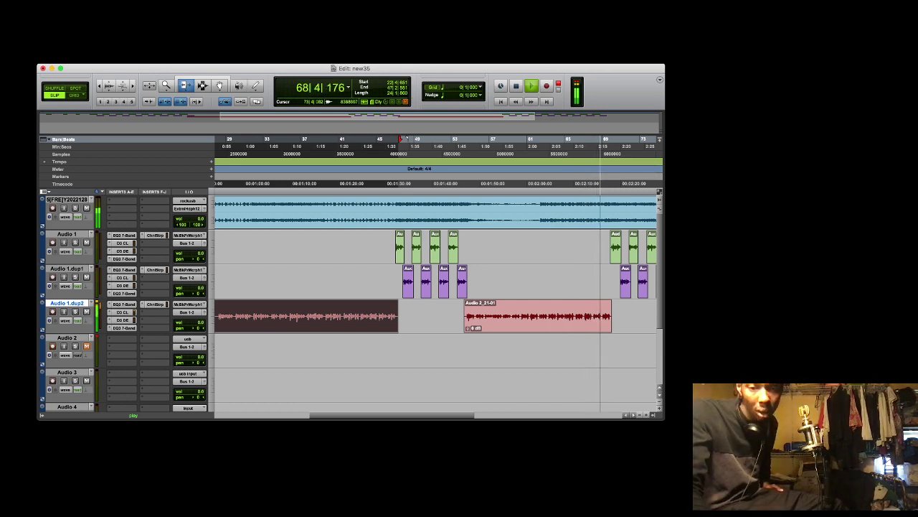
left_click(640, 414)
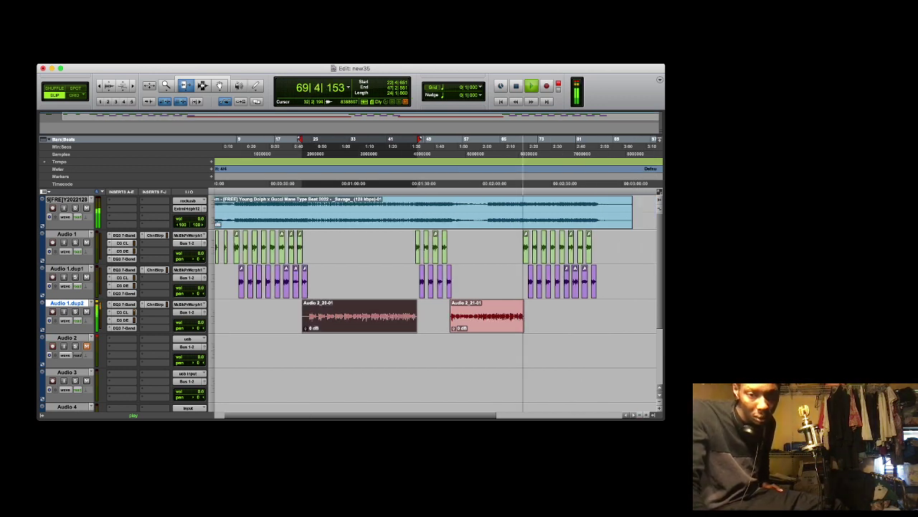
left_click_drag(309, 319, 308, 319)
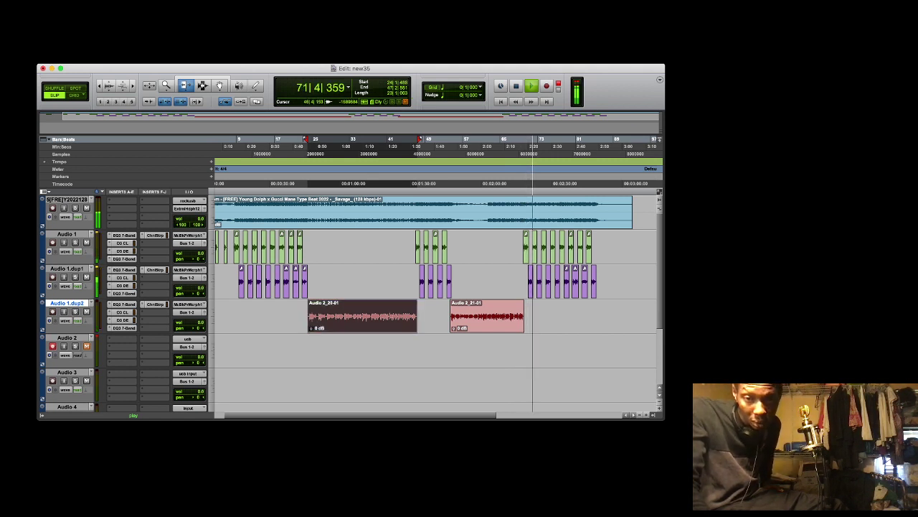
Extend the start of the middle section's first Audio 1 clip to 46|3|756 and trim the first verse's end to 47|2|105
left_click_drag(416, 247, 414, 246)
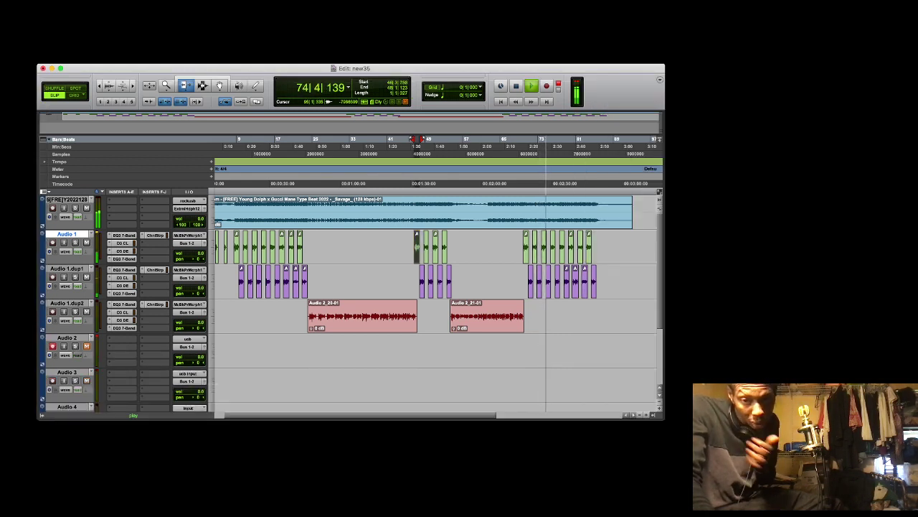
key("super+bracketright")
key("super+bracketright")
key("super+bracketright")
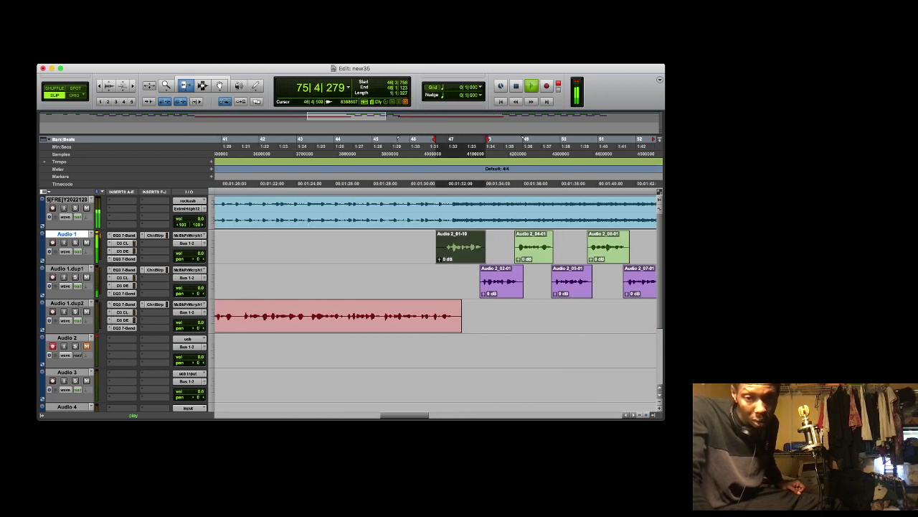
left_click_drag(460, 315, 457, 316)
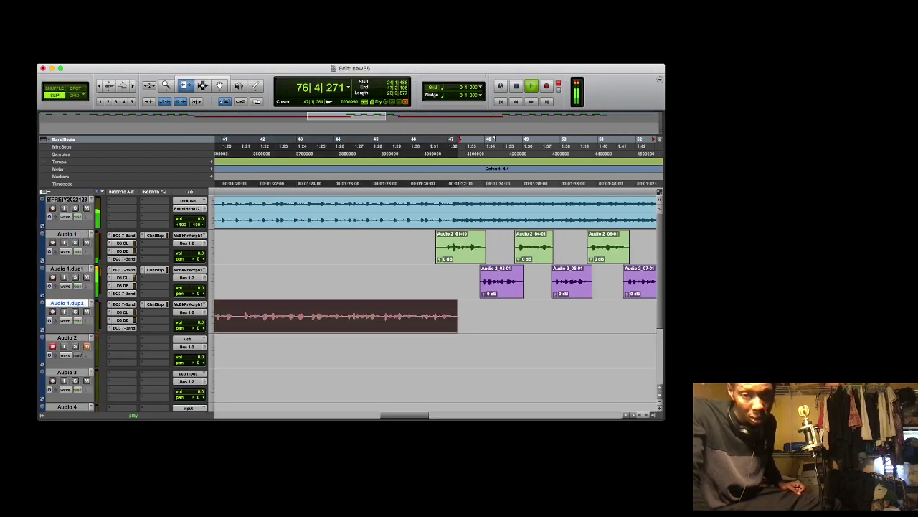
Trim the middle section's first Audio 1 clip to start at 46|4|688 and its first Audio 1.dup1 clip to end at 48|4|899
left_click_drag(437, 247, 444, 247)
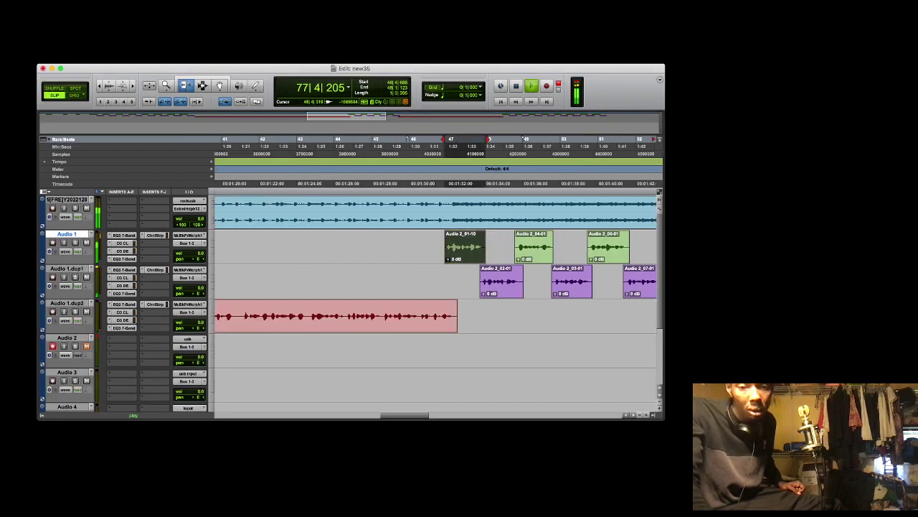
left_click_drag(522, 281, 521, 281)
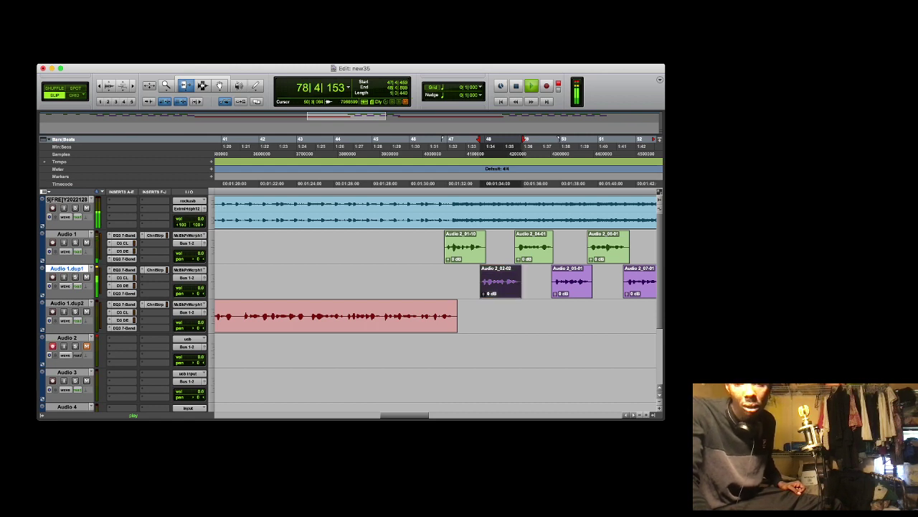
left_click(640, 415)
left_click(640, 415)
left_click(640, 414)
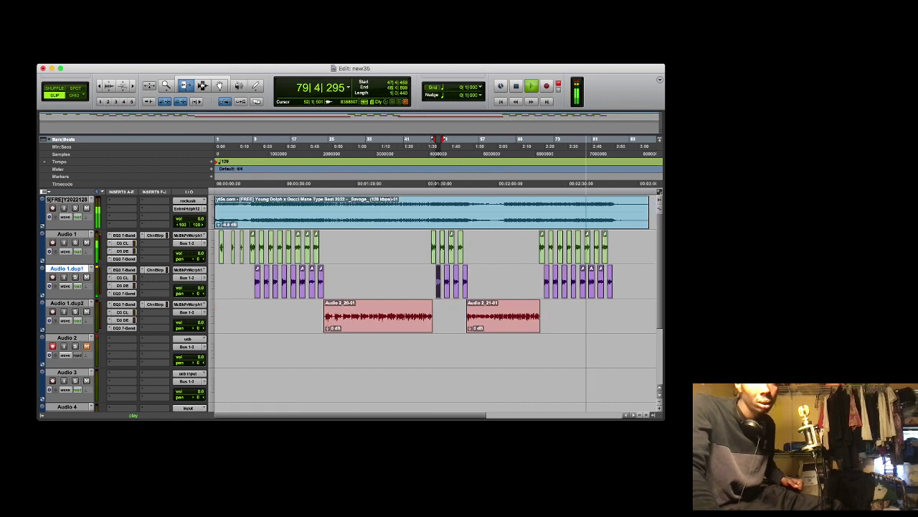
left_click(640, 414)
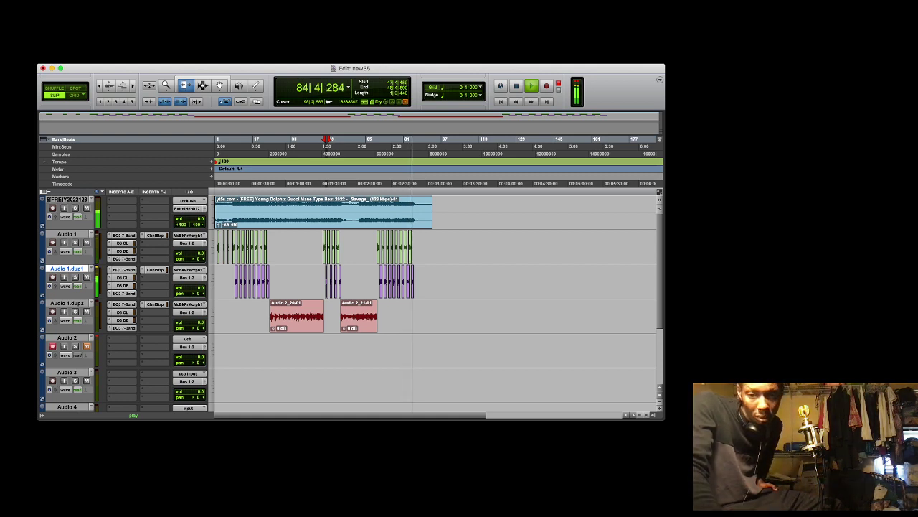
Stop playback and delete the old beat and all vocal clips on Audio 1, Audio 1.dup1 and Audio 1.dup2
key("super+Tab")
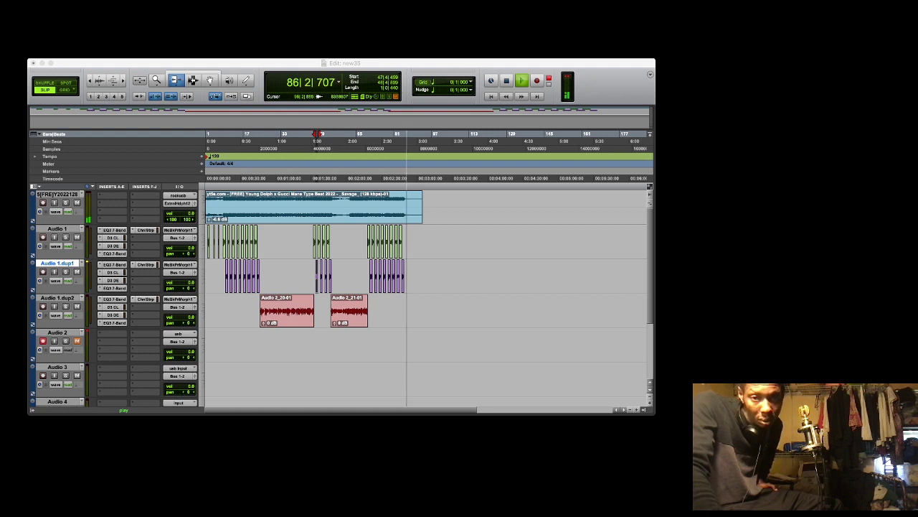
left_click(523, 301)
key("F7")
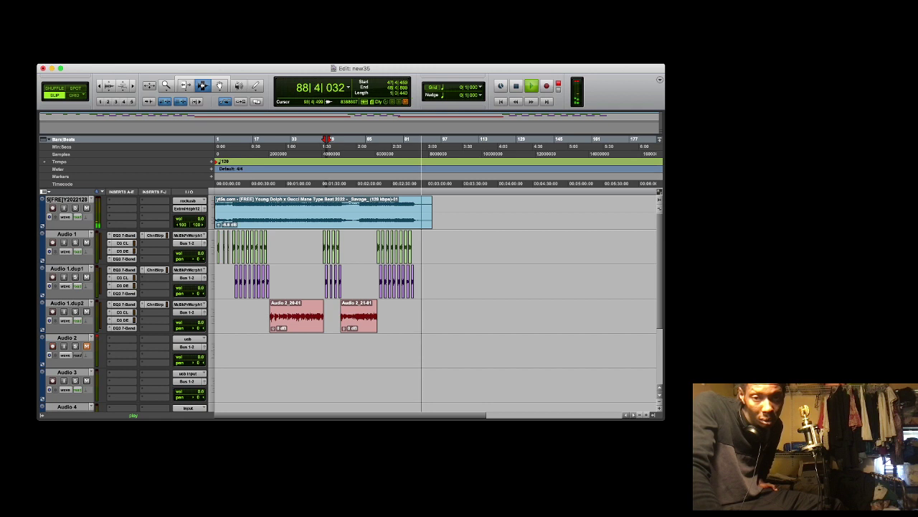
left_click_drag(434, 214, 215, 315)
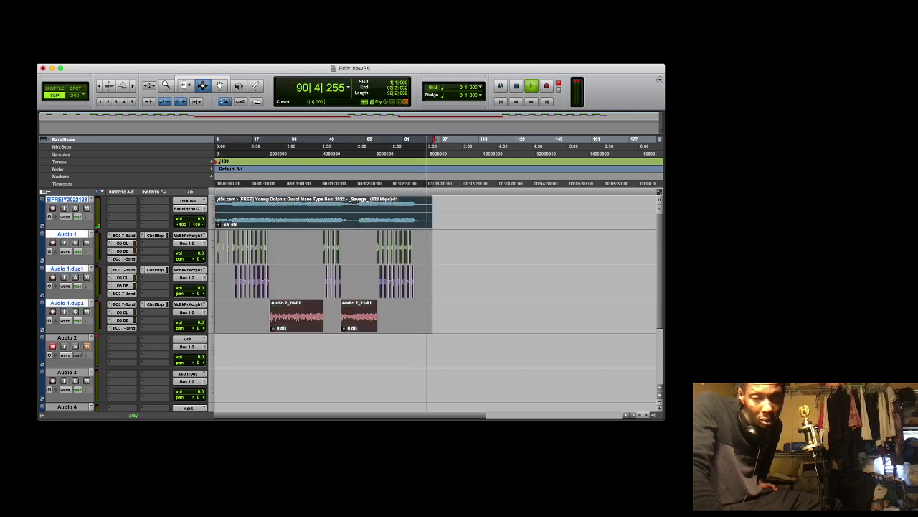
key("space")
key("space")
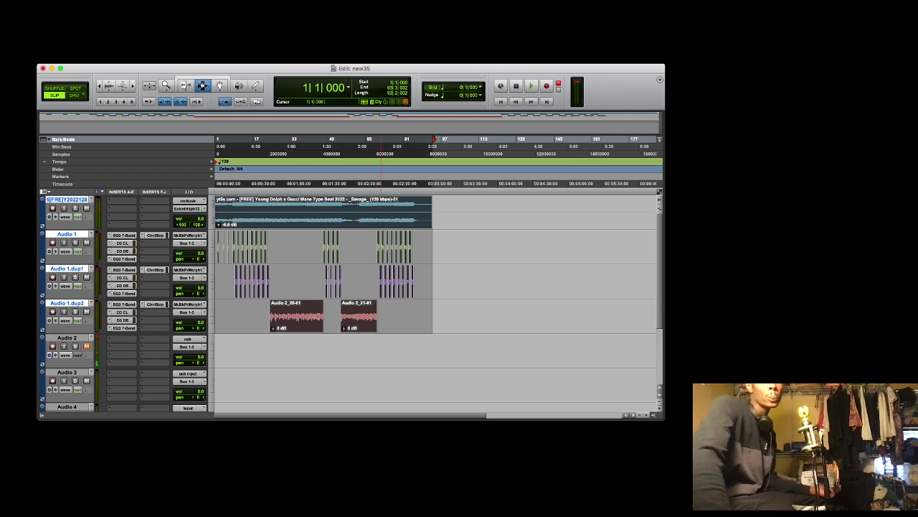
key("Delete")
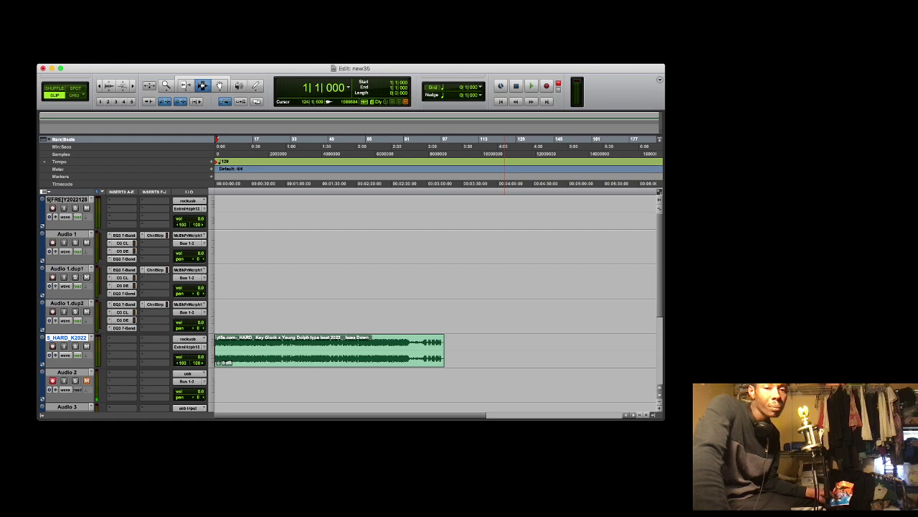
Play the new HARD Key Glock x Young Dolph type beat repeatedly from 1|1|000 to rehearse the vocal
key("space")
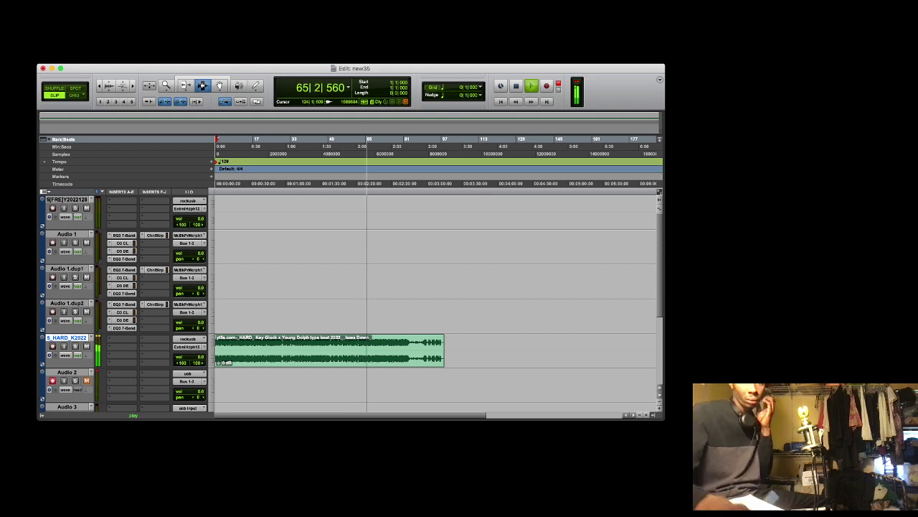
key("space")
key("space")
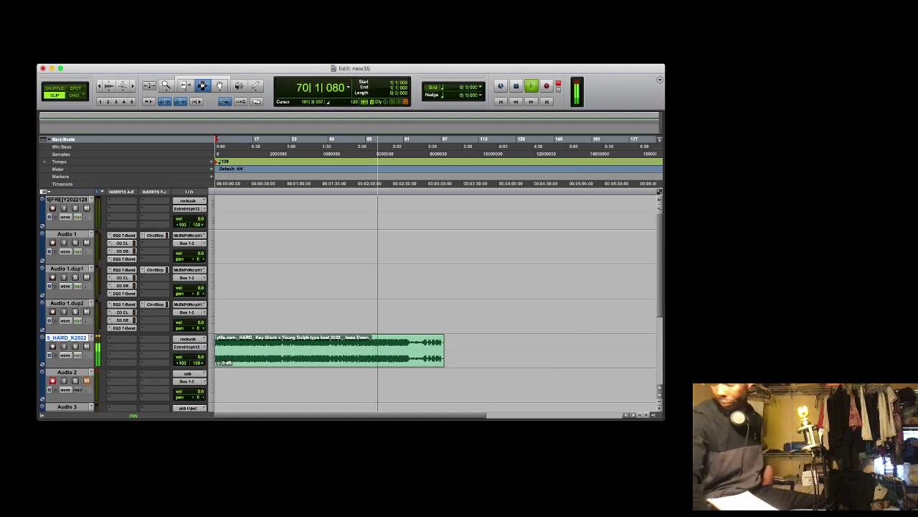
key("space")
key("space")
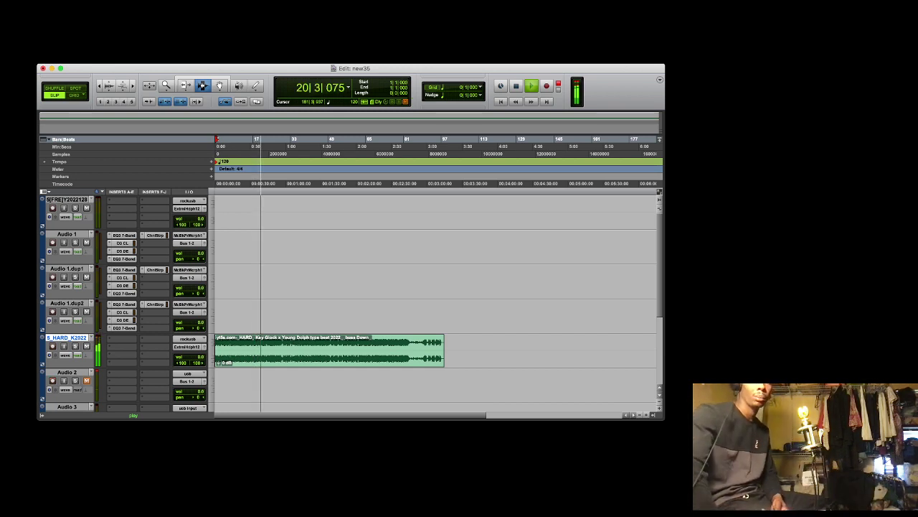
Record the opening vocal on Audio 2 from 1|1|000 to about bar 22 and move the clip up to Audio 1, keeping its start
key("space")
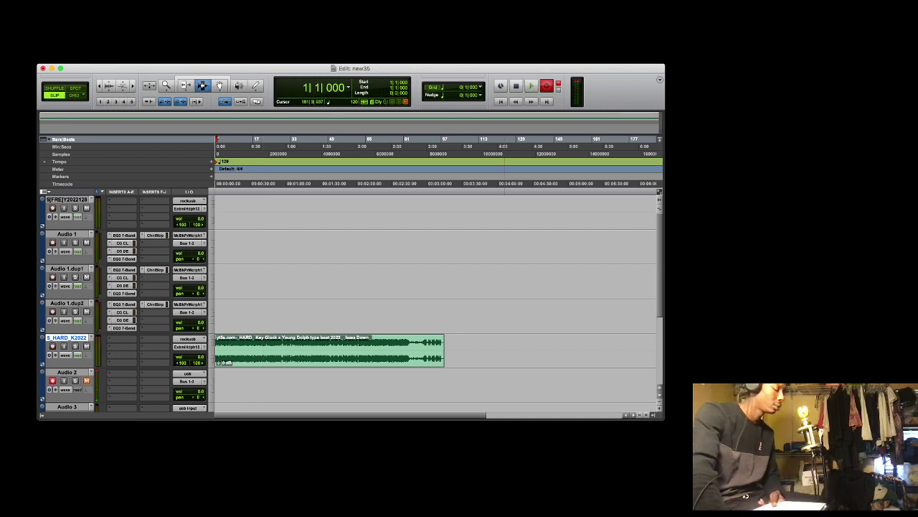
key("space")
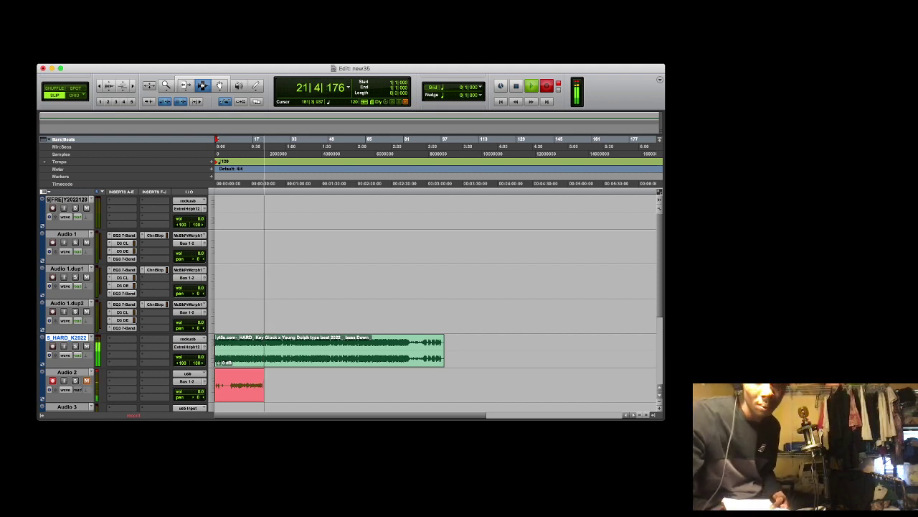
key("space")
key("space")
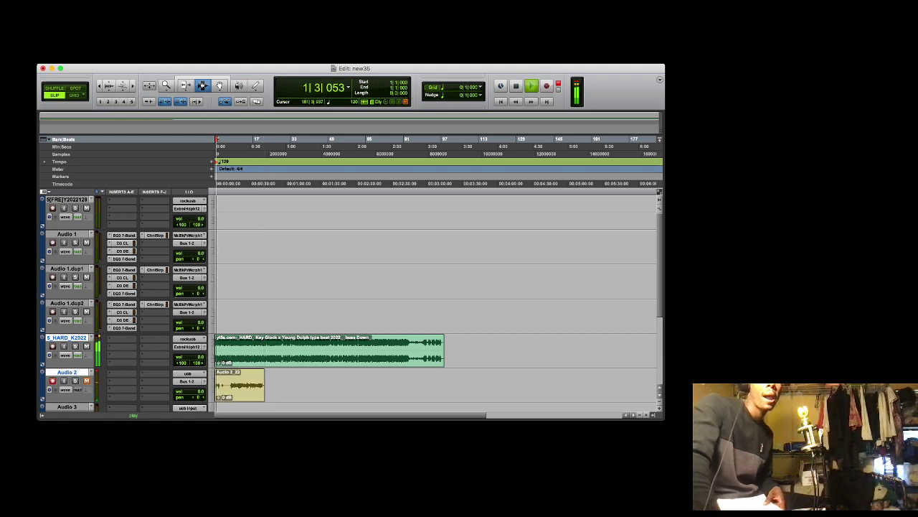
key("F8")
left_click_drag(240, 385, 240, 247)
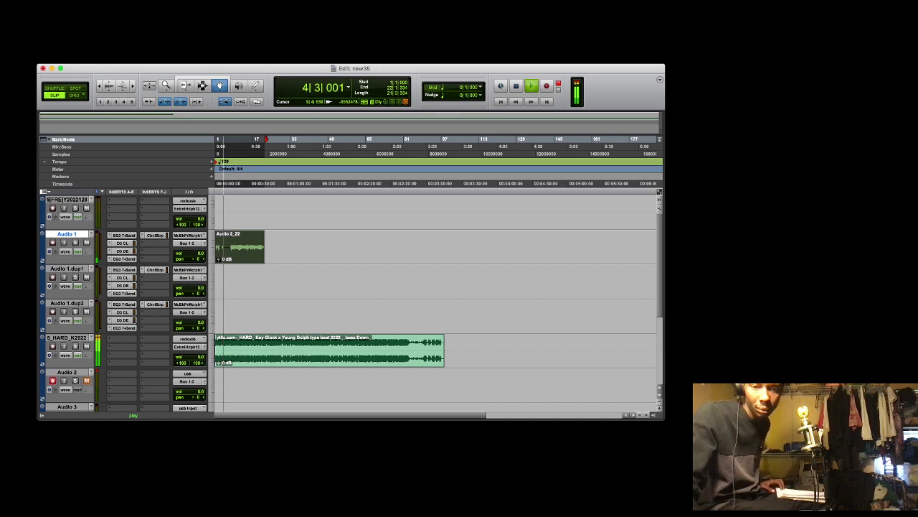
Lower the clip gain of the new beat to -7.5 dB
left_click_drag(219, 363, 218, 369)
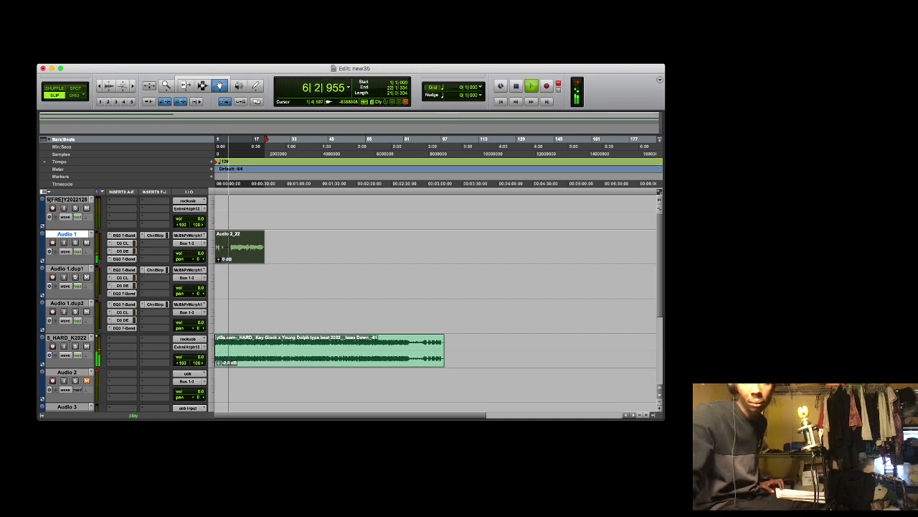
key("ctrl+shift+Down")
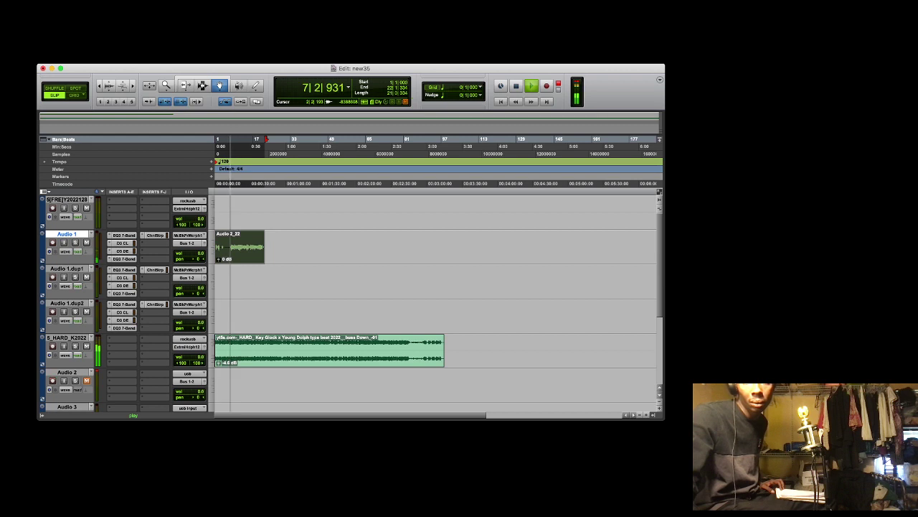
key("ctrl+shift+Down")
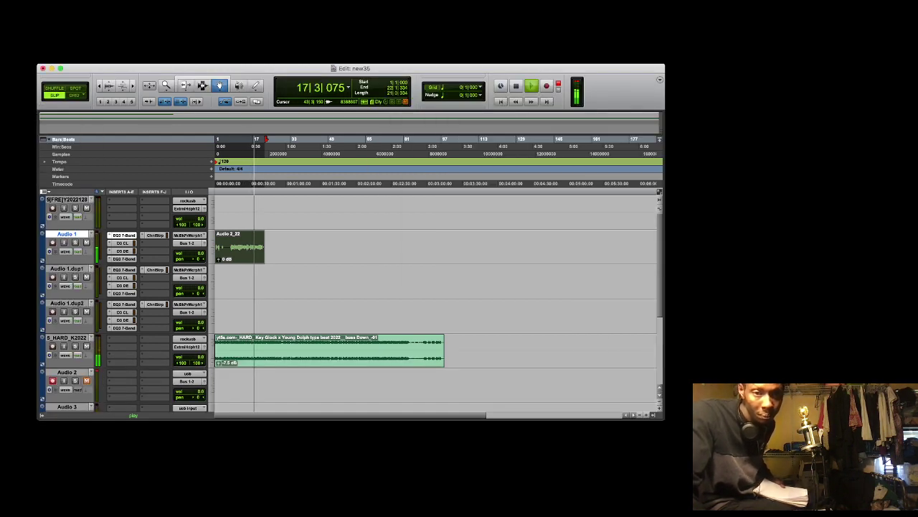
Cut the silent stretch from about 4|3|826 to 7|3|184 out of the recorded vocal on Audio 1
left_click(203, 85)
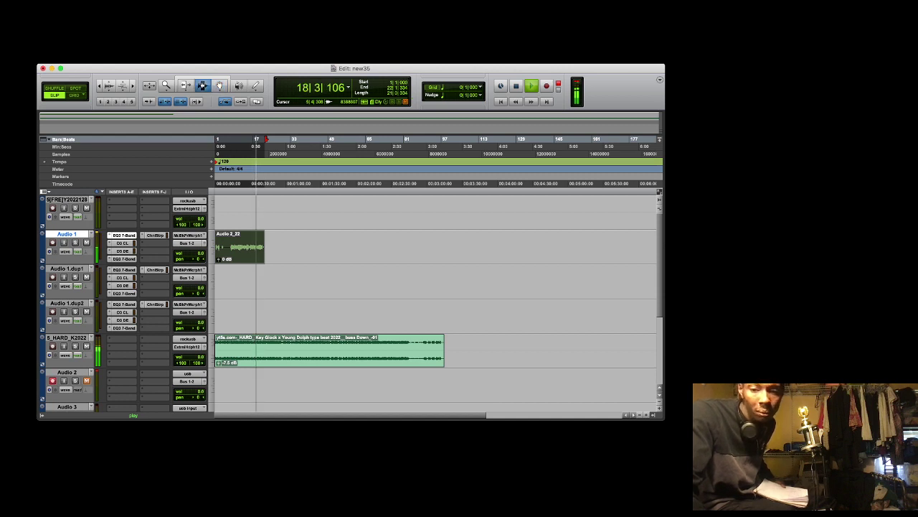
left_click(647, 414)
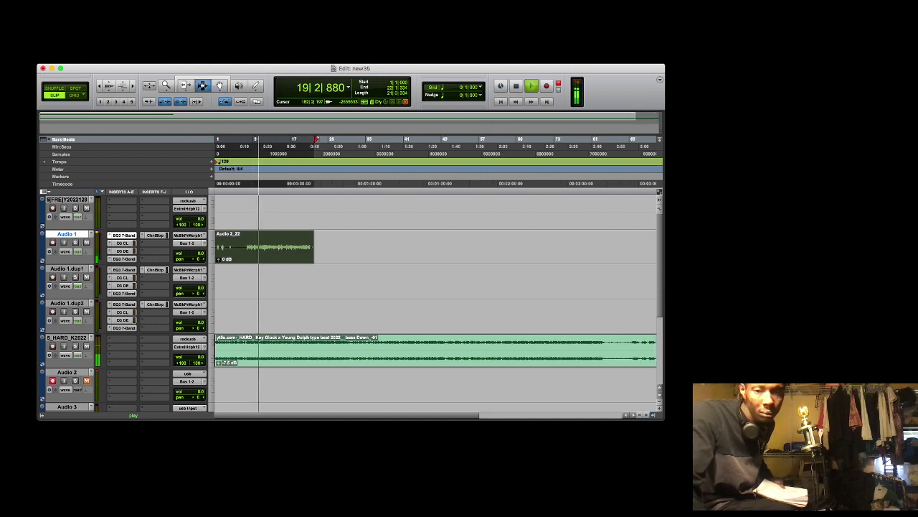
left_click(647, 415)
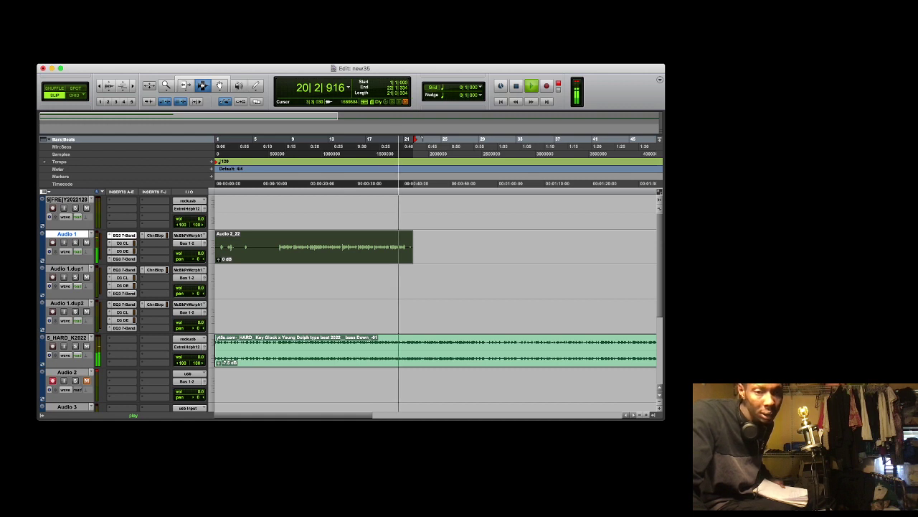
left_click_drag(251, 248, 277, 247)
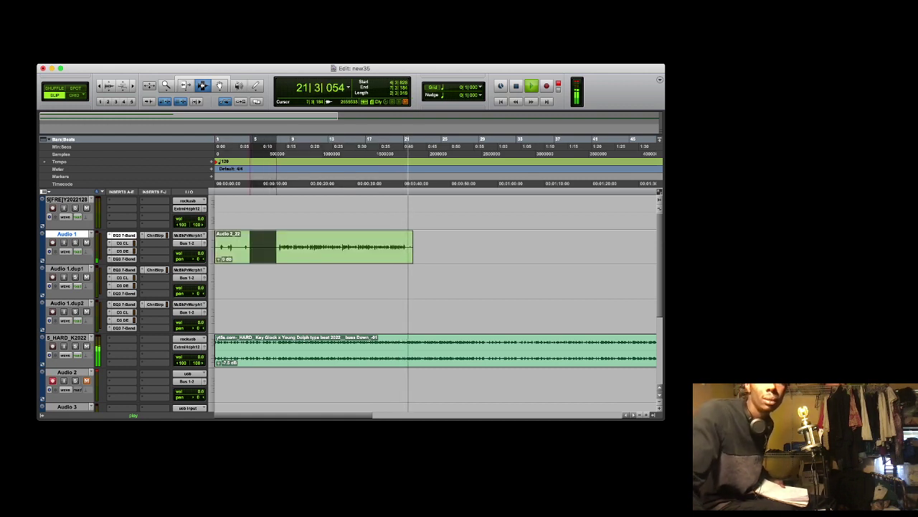
key("Delete")
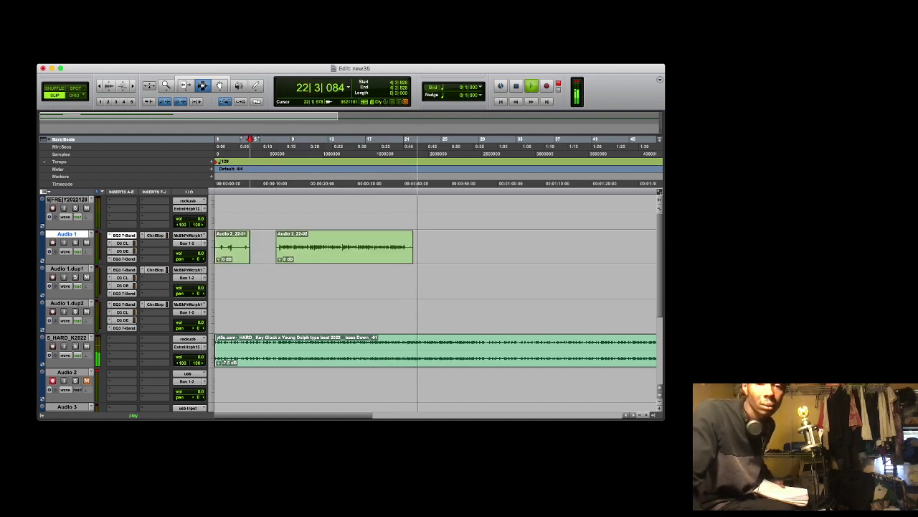
Cut the tail off the second vocal clip on Audio 1 from 21|2|527 onward
left_click(407, 247)
left_click_drag(406, 248, 437, 247)
key("Delete")
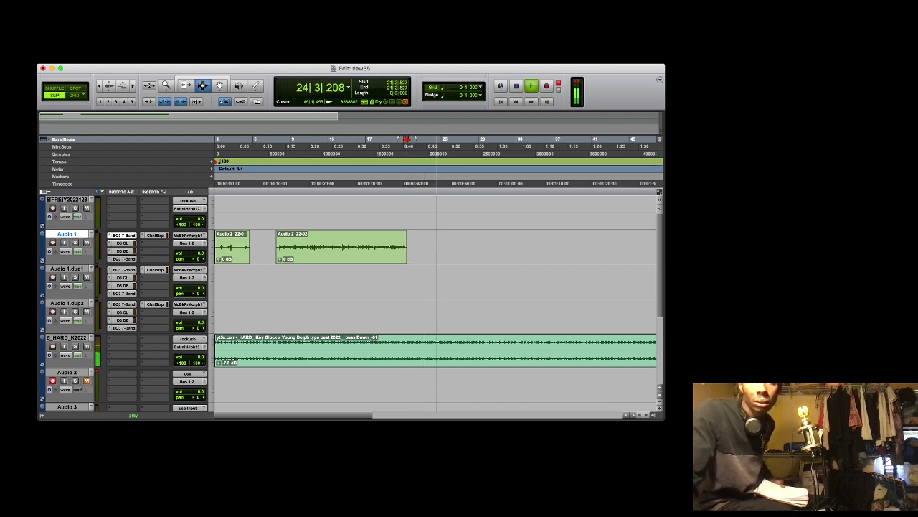
Copy the second vocal clip on Audio 1 and paste it on the same track at 70|2|861
left_click(639, 414)
left_click(639, 415)
left_click(639, 415)
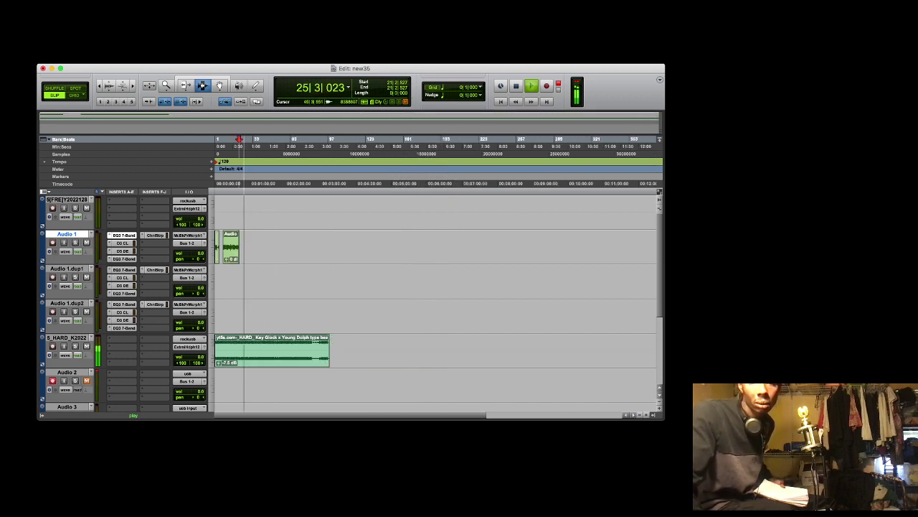
key("super+bracketright")
key("super+bracketright")
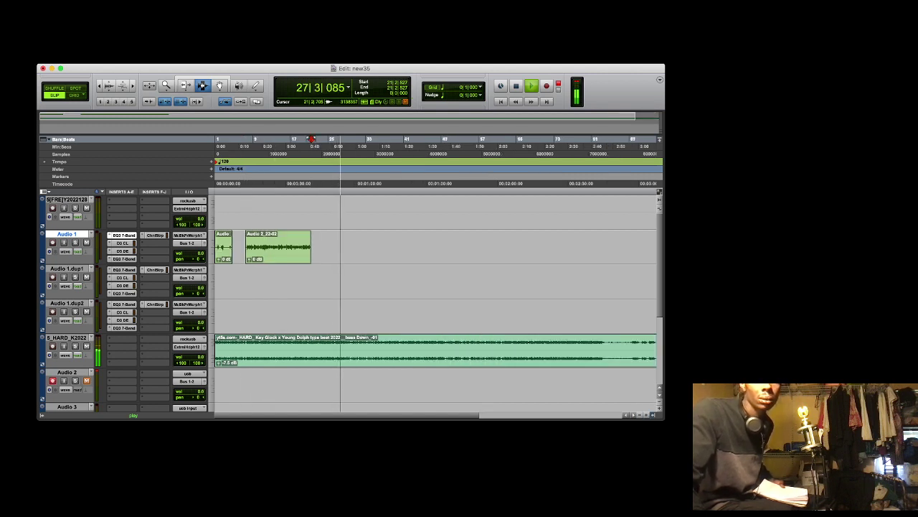
left_click(299, 255)
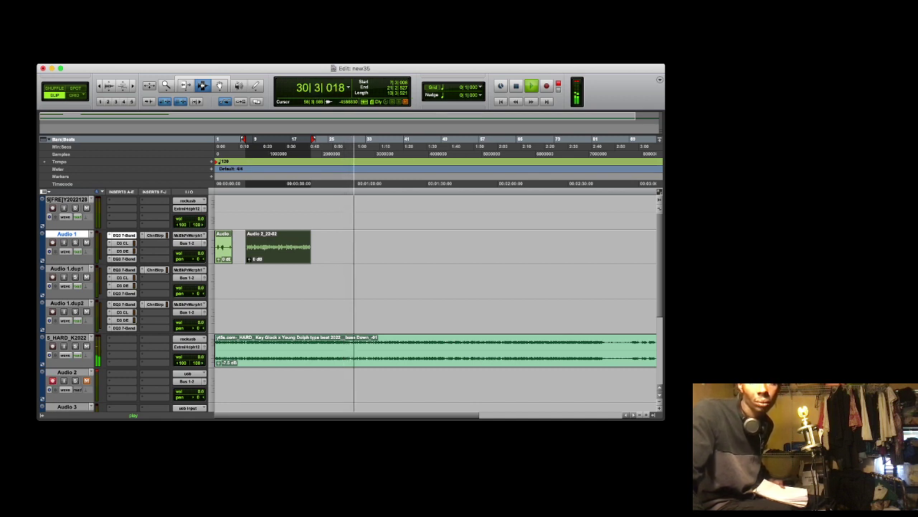
left_click_drag(542, 247, 604, 248)
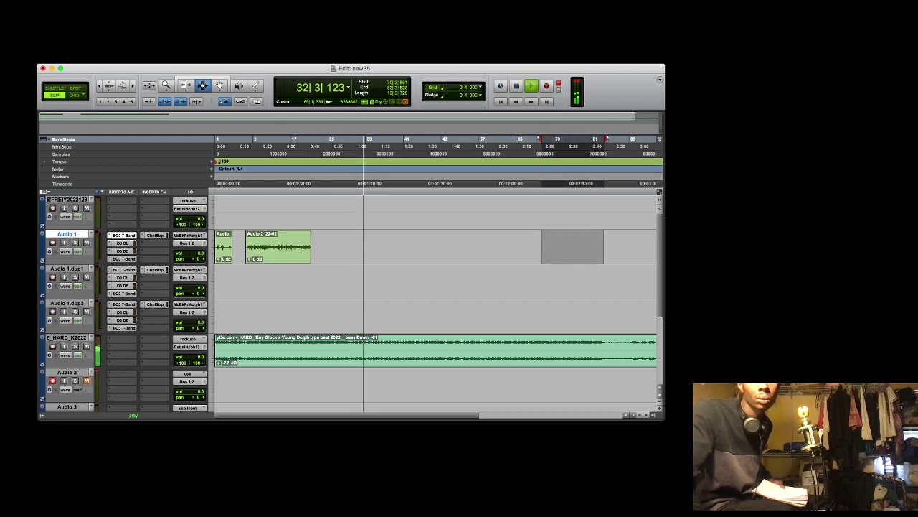
key("super+v")
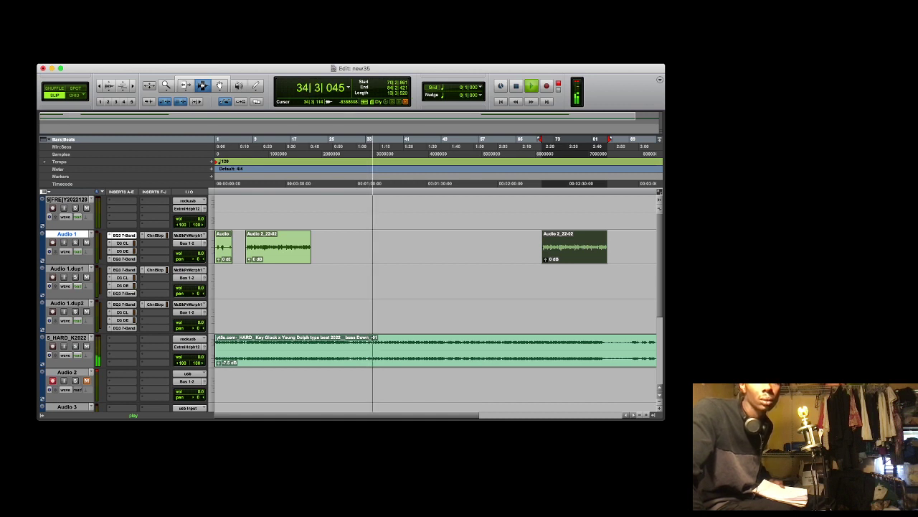
Paste another copy of the vocal clip on Audio 1 around bar 35 and move it to start at 41|4|138
left_click_drag(379, 247, 464, 247)
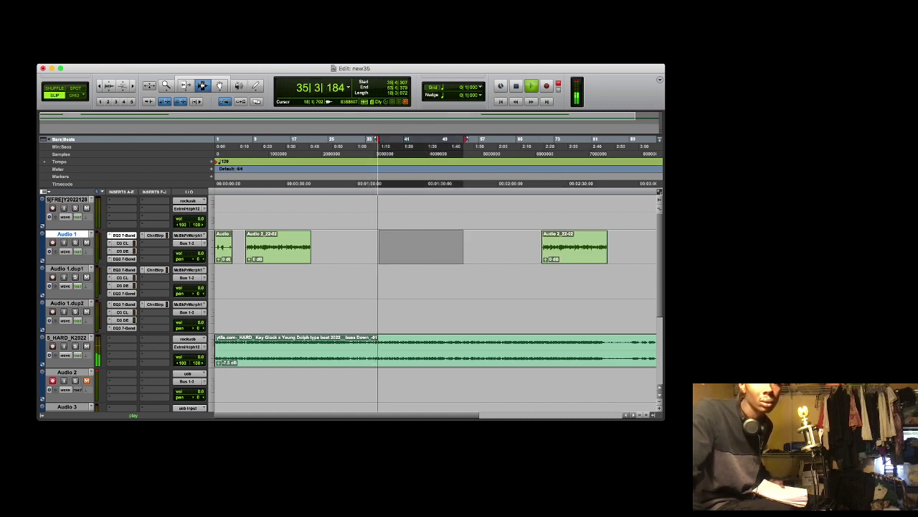
key("super+v")
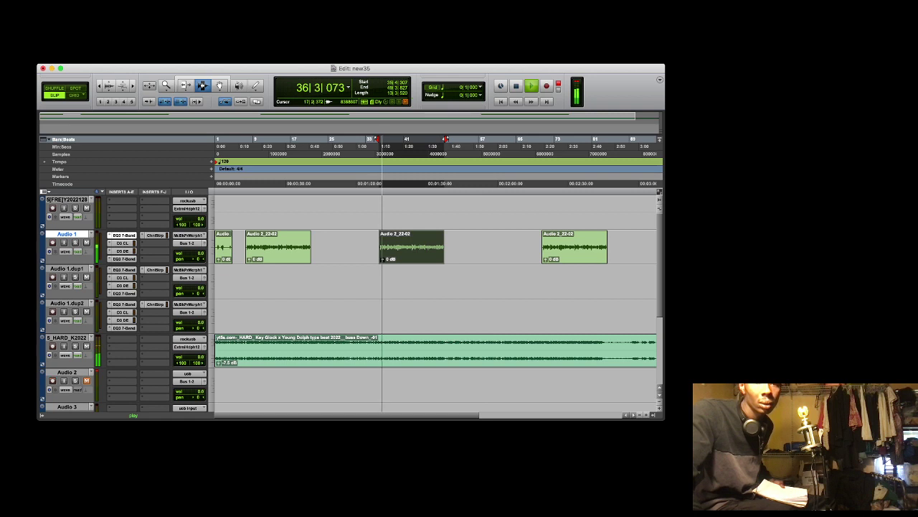
key("F8")
left_click_drag(429, 247, 470, 247)
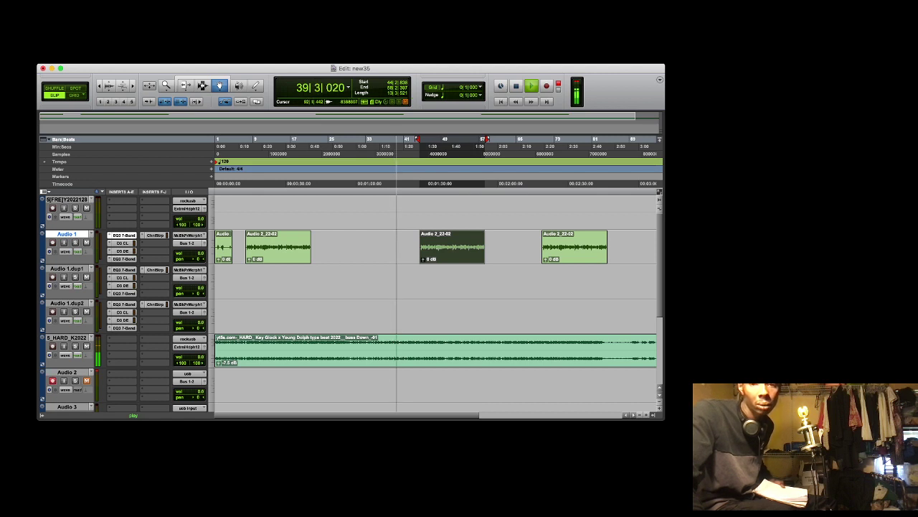
left_click(647, 415)
left_click(646, 414)
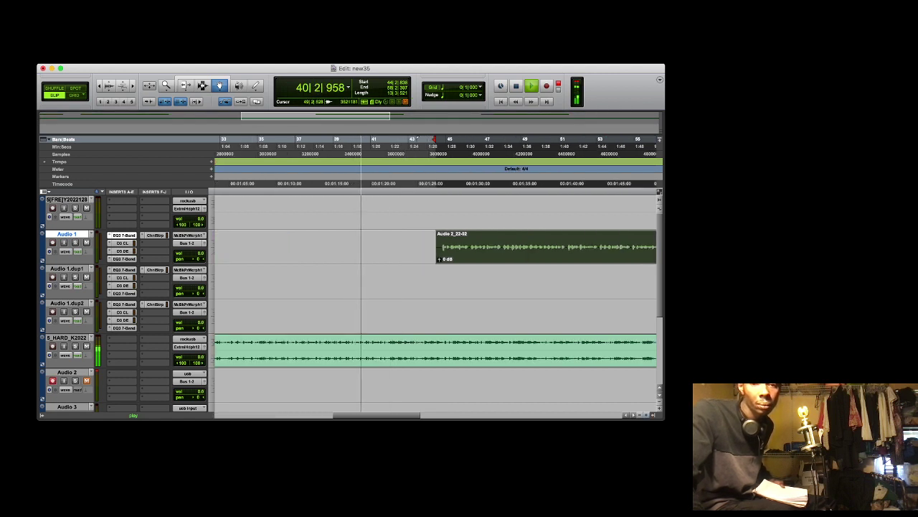
left_click_drag(530, 247, 479, 248)
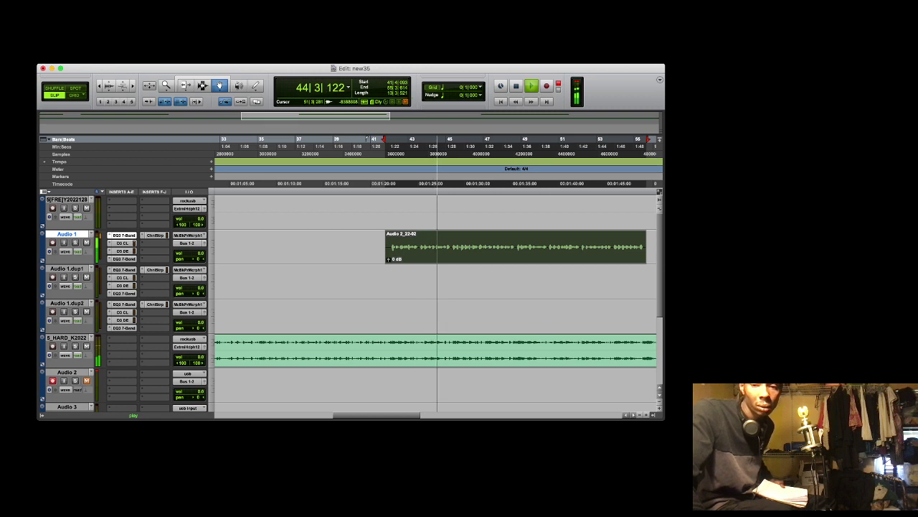
left_click(646, 415)
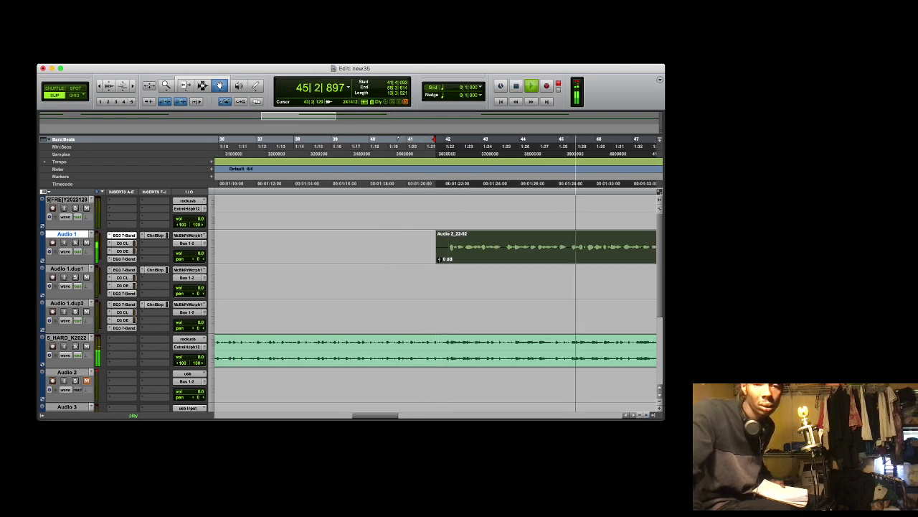
left_click_drag(484, 243, 487, 243)
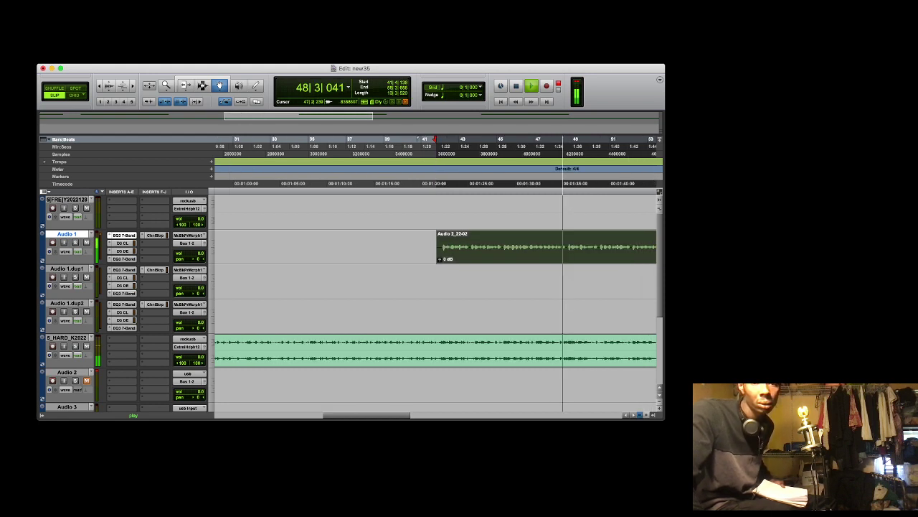
Shift the last vocal copy on Audio 1 earlier so it starts at 69|1|648, aligned with the beat
key("super+bracketleft")
key("super+bracketleft")
key("super+bracketleft")
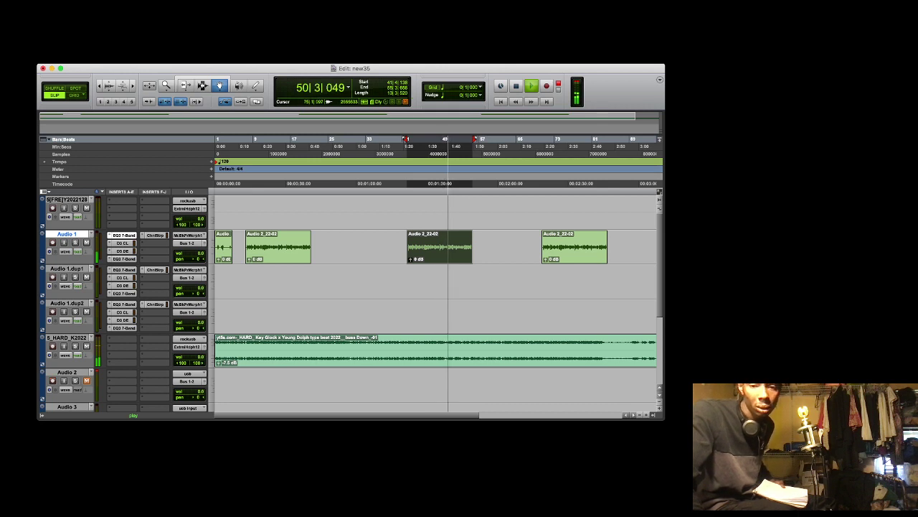
left_click(462, 284)
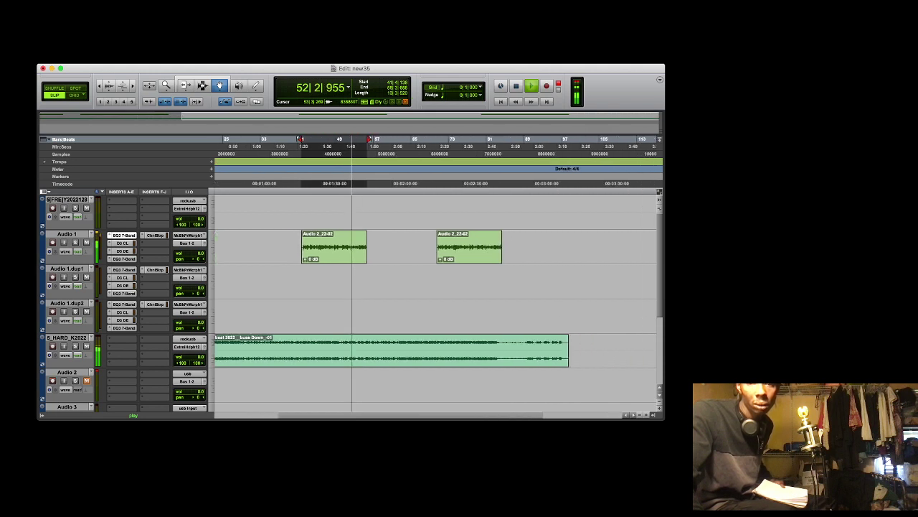
left_click_drag(482, 248, 479, 248)
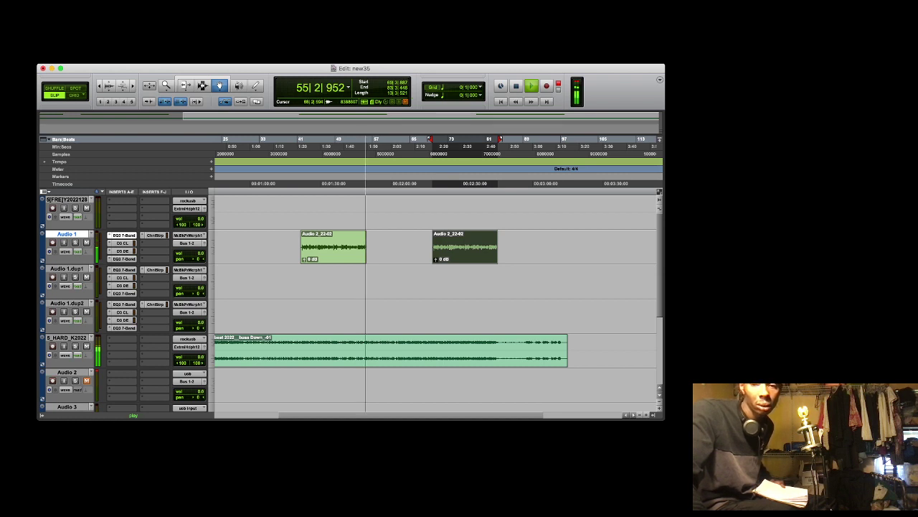
left_click(427, 146)
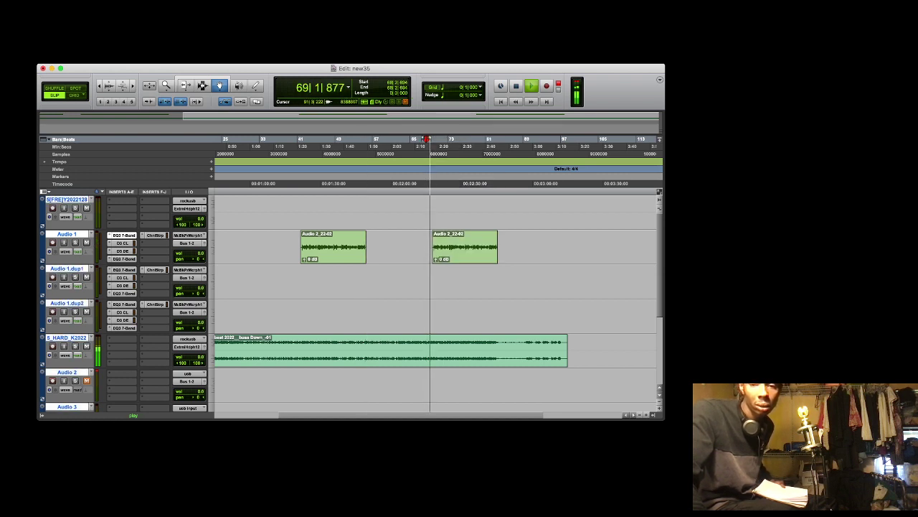
left_click(645, 414)
left_click(645, 415)
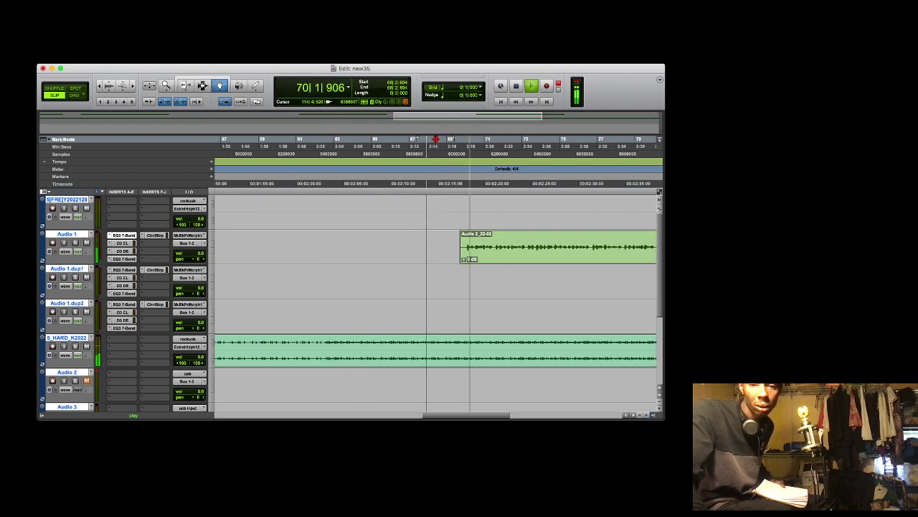
left_click_drag(481, 255, 472, 255)
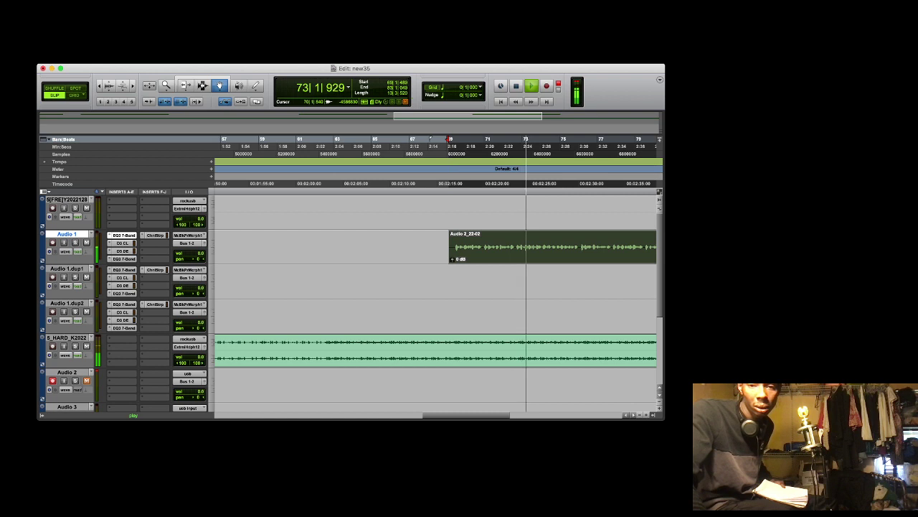
left_click_drag(470, 256, 470, 256)
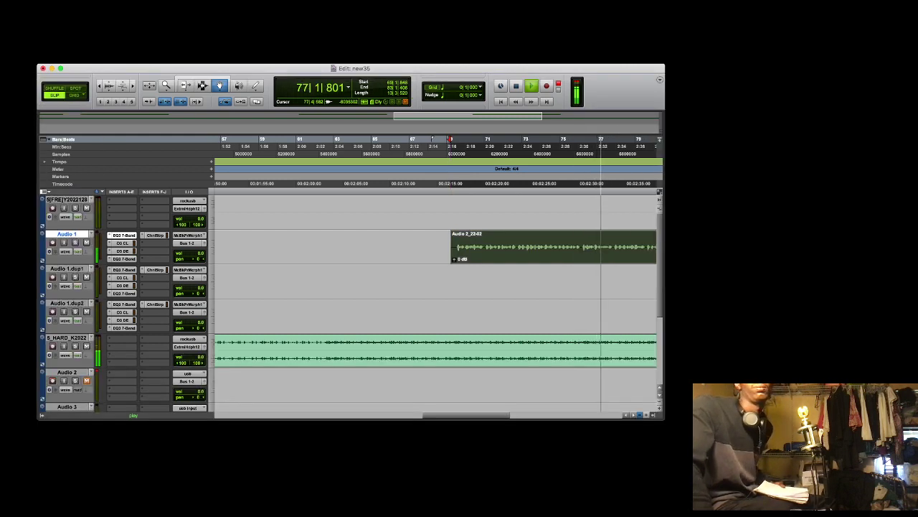
Play the arrangement back, then record a new vocal on Audio 2 from 18|2|812 to about bar 24
key("r")
key("r")
key("r")
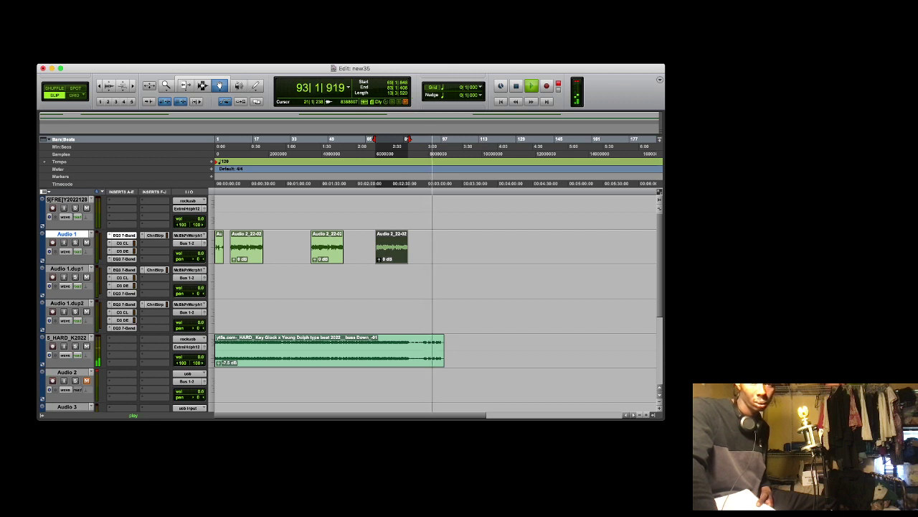
key("space")
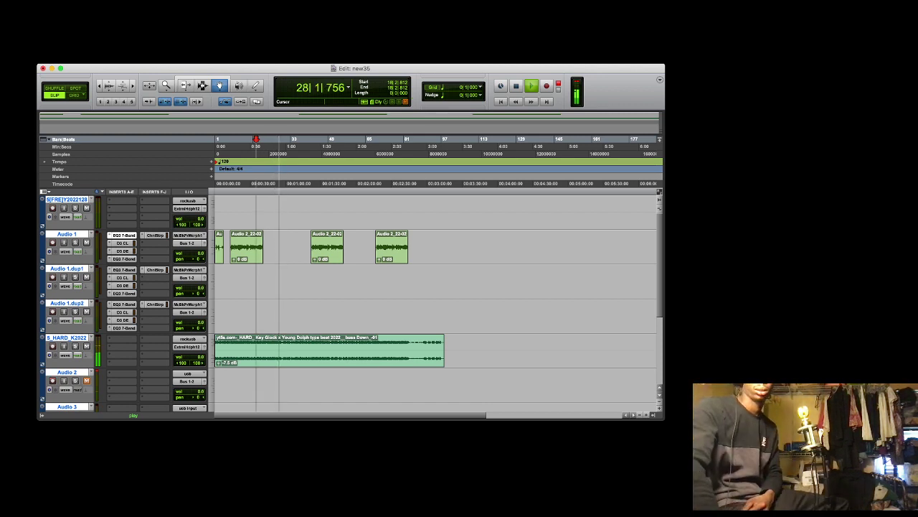
key("space")
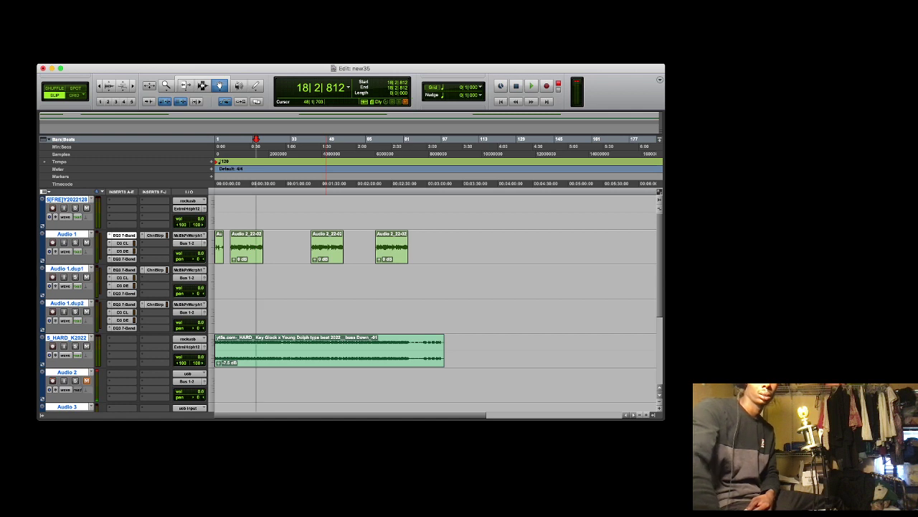
key("space")
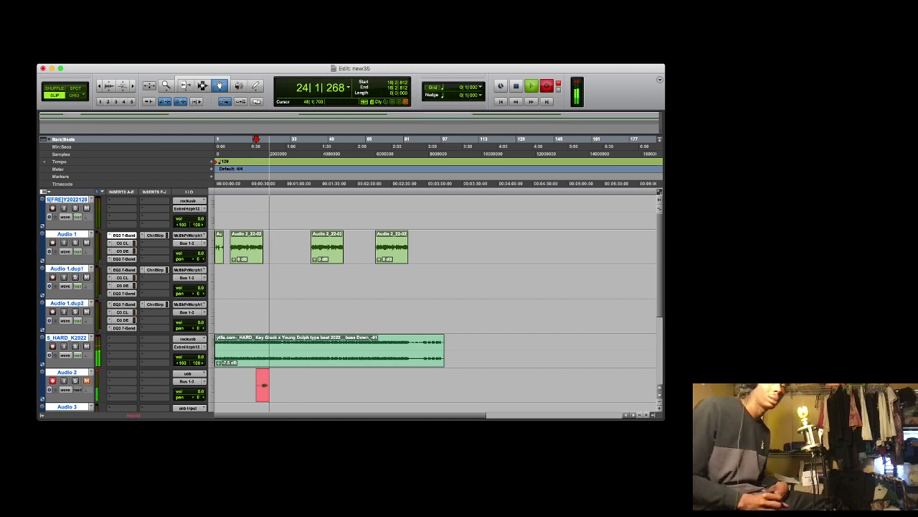
key("space")
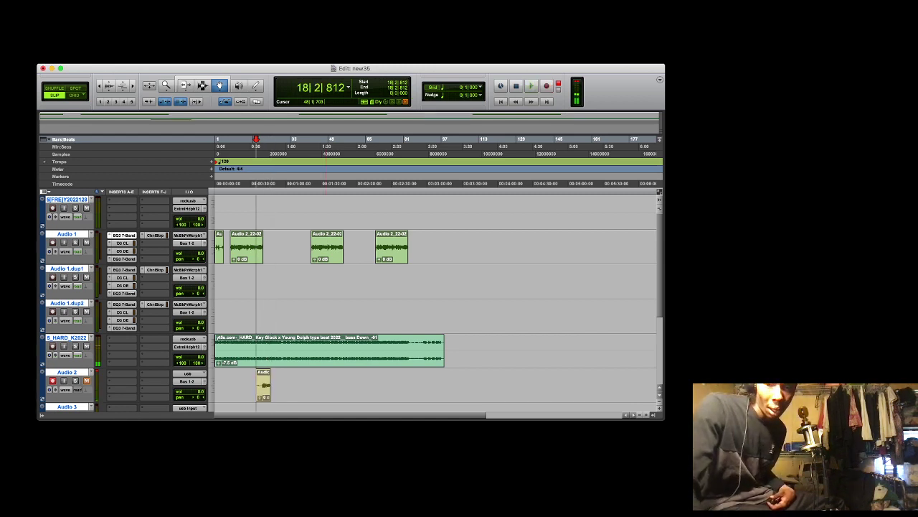
Start recording another take on Audio 2 from 18|2|812 and move the previous take up to Audio 1.dup1, keeping its start
key("super+space")
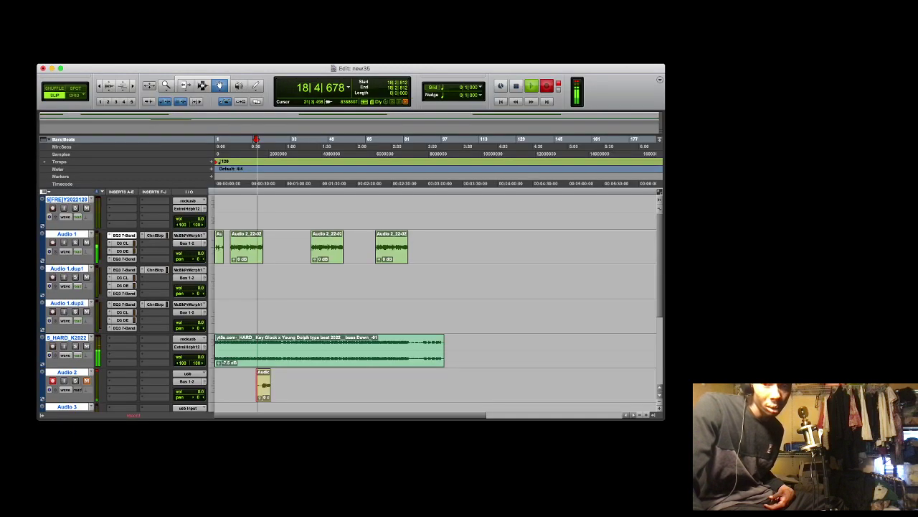
left_click(264, 377)
left_click_drag(264, 380, 264, 282)
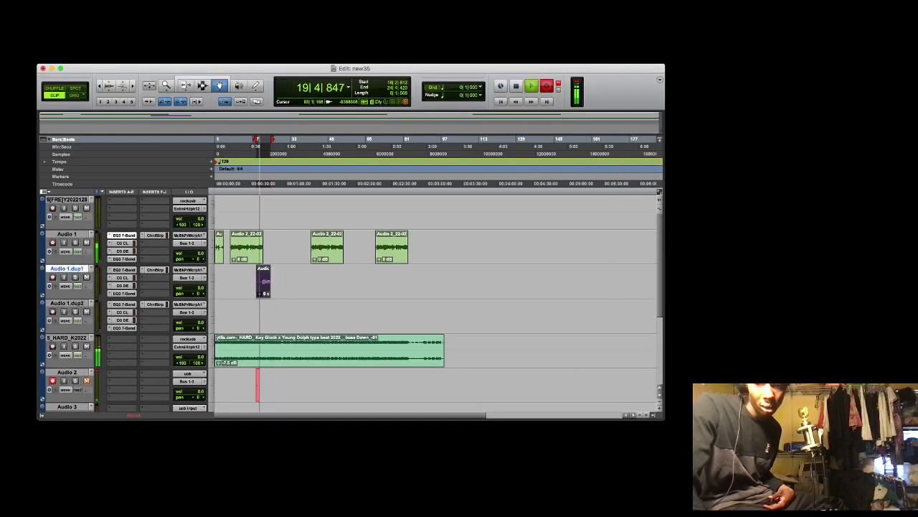
Trim the end of the Audio 1.dup1 take back to about 23|1|048 and finish the Audio 2 recording at about bar 24
key("t")
key("t")
key("t")
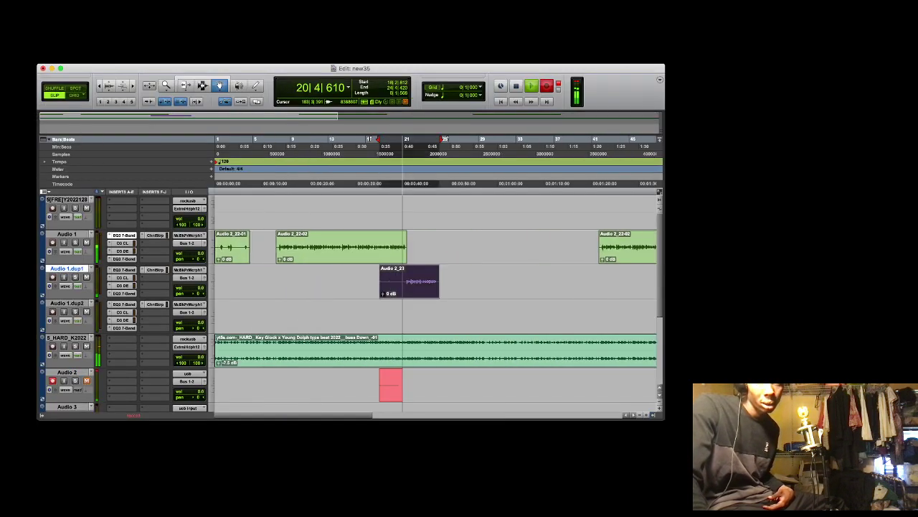
key("F6")
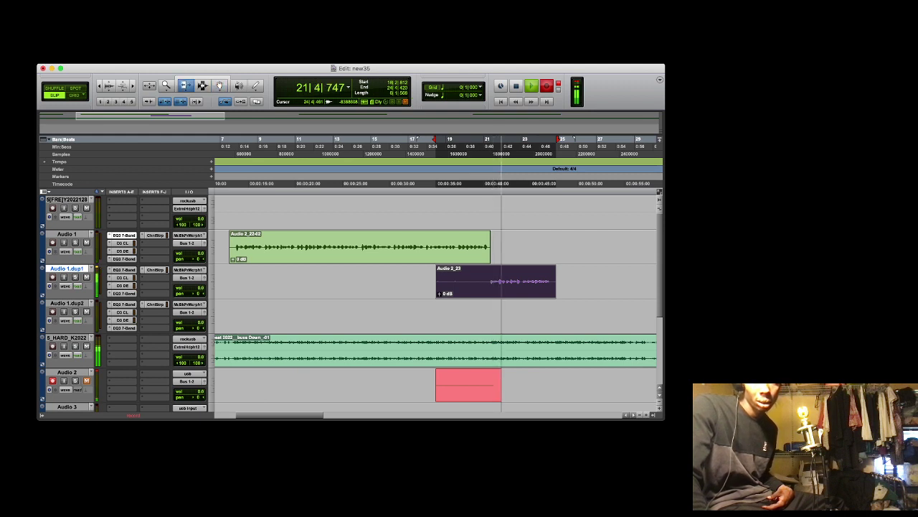
left_click_drag(556, 282, 521, 282)
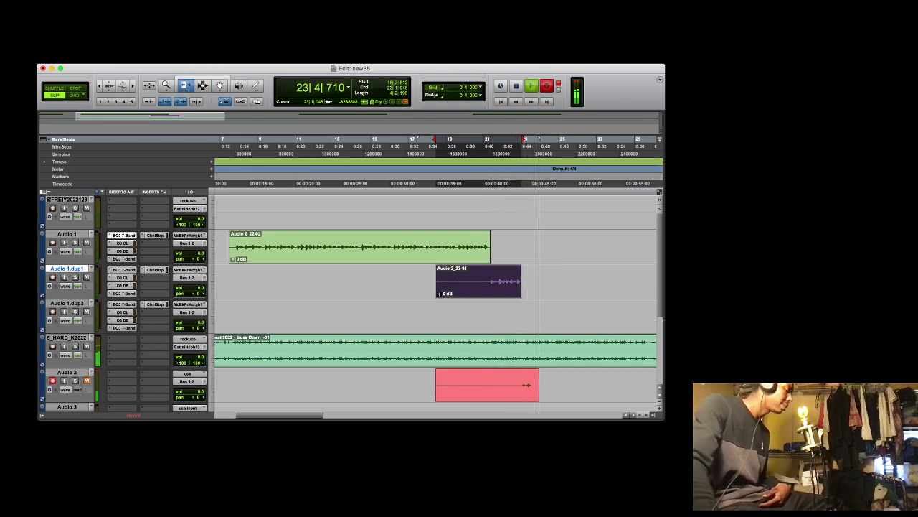
key("space")
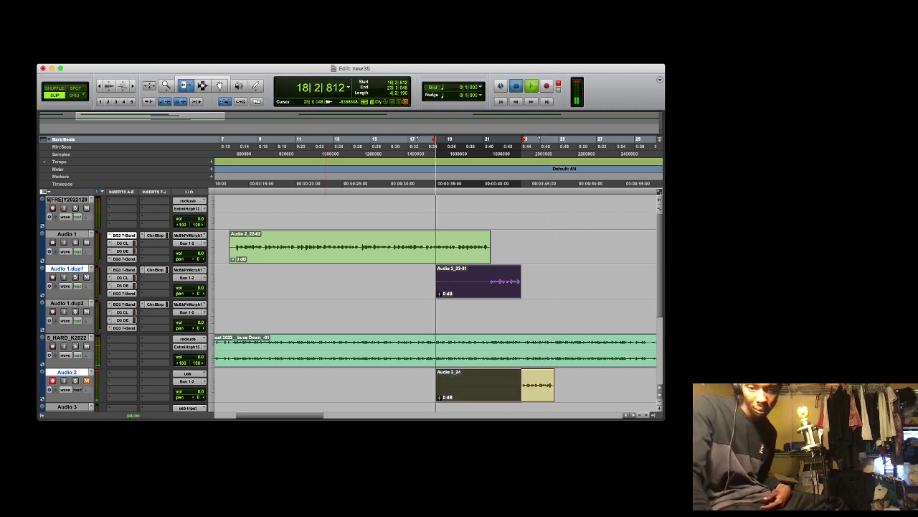
Trim the silent starts of the new takes on Audio 1.dup1 and Audio 2 to about bar 21
key("space")
left_click_drag(485, 379, 484, 357)
left_click(479, 353)
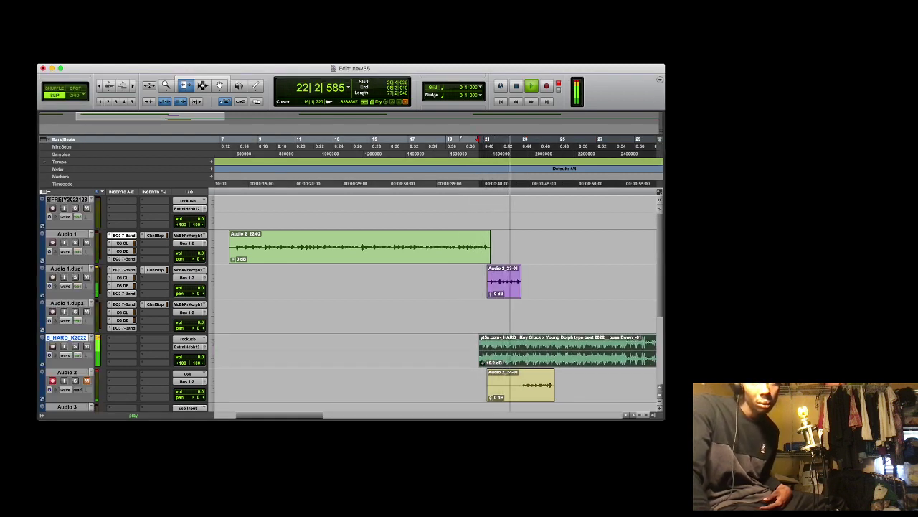
Stop playback and restore the beat clip to start at 1|1|000 with a clip gain of -7.5 dB
key("space")
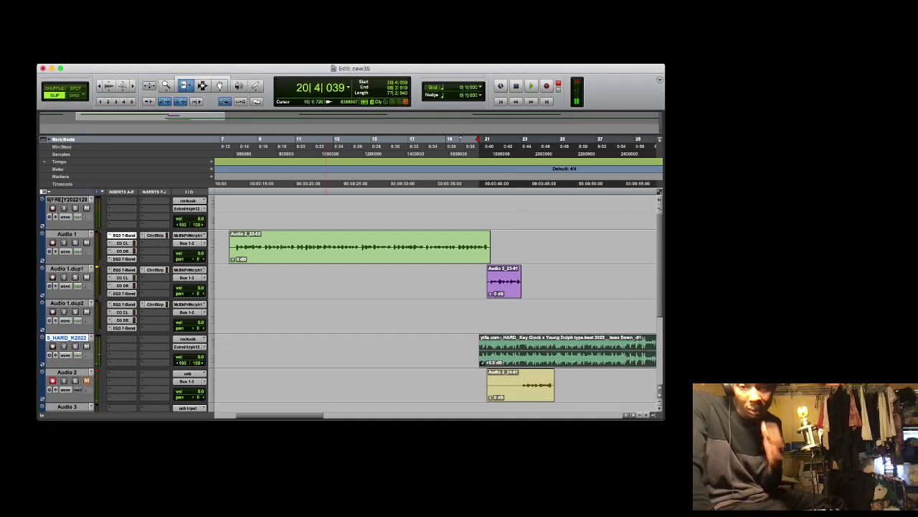
left_click_drag(485, 362, 484, 372)
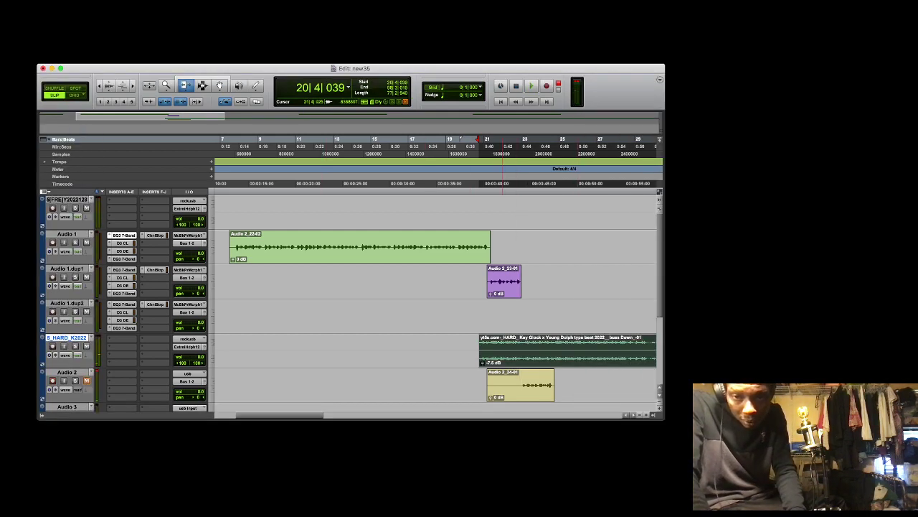
key("Return")
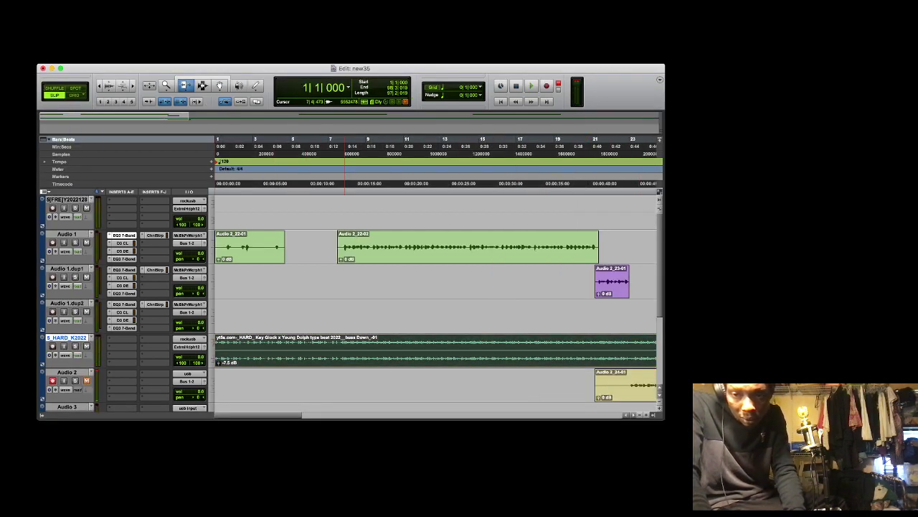
Move the trimmed Audio 2 take up to Audio 1 with its start at 22|4|384 and play from about bar 20|4
left_click_drag(623, 386, 629, 246)
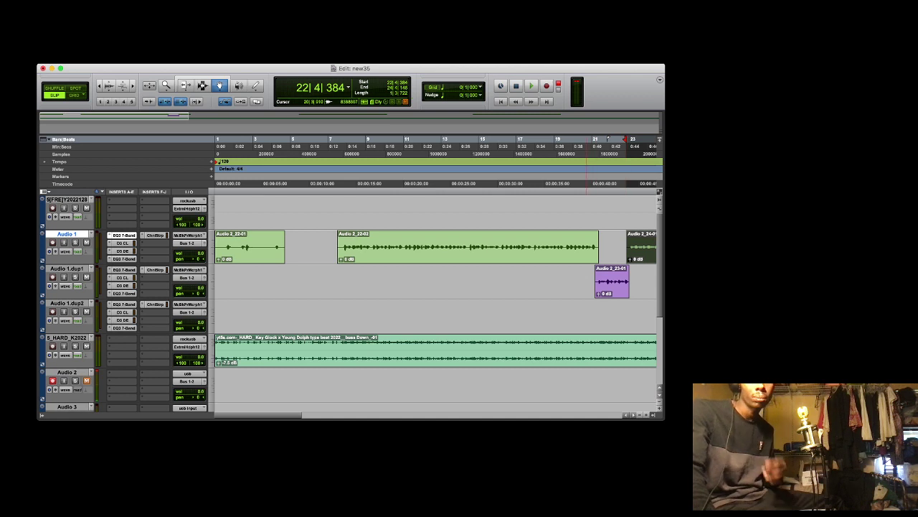
left_click(587, 141)
key("space")
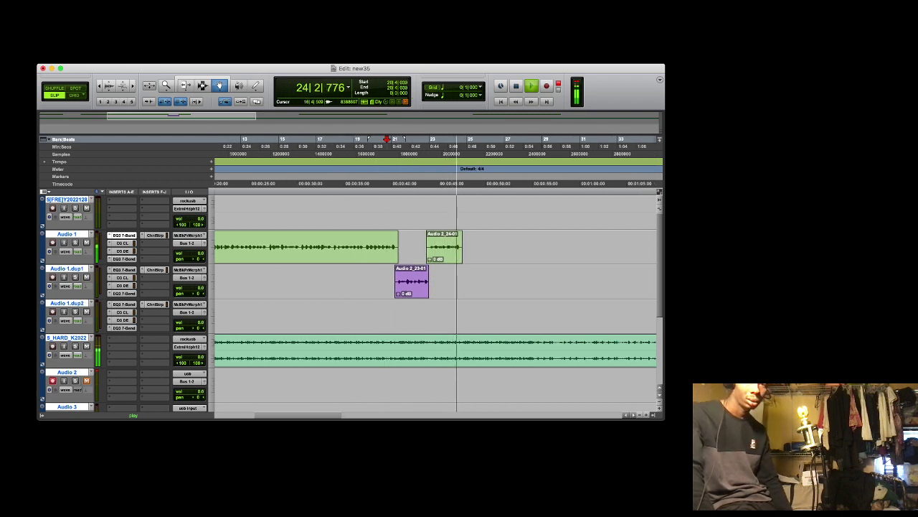
Record a vocal take on Audio 2 from 23|2|693 to about 26|4 and move it up to Audio 1.dup1, keeping its start
key("space")
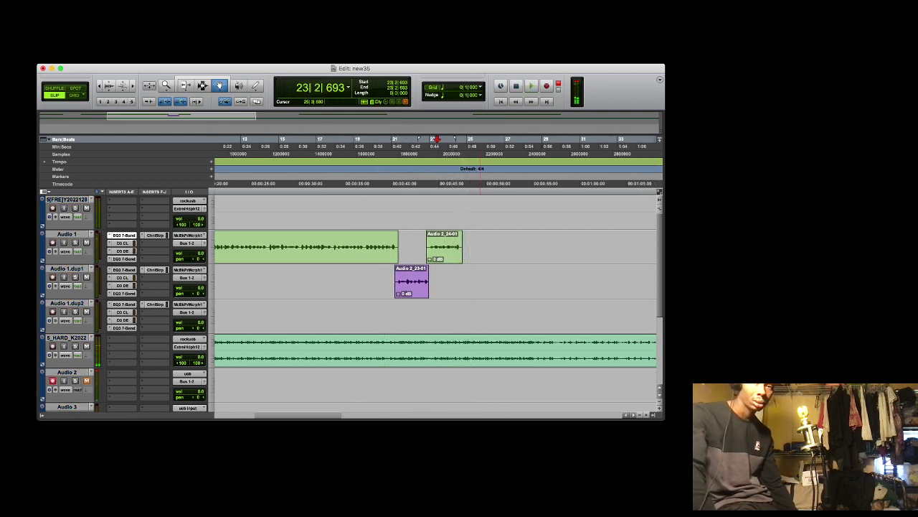
key("super+space")
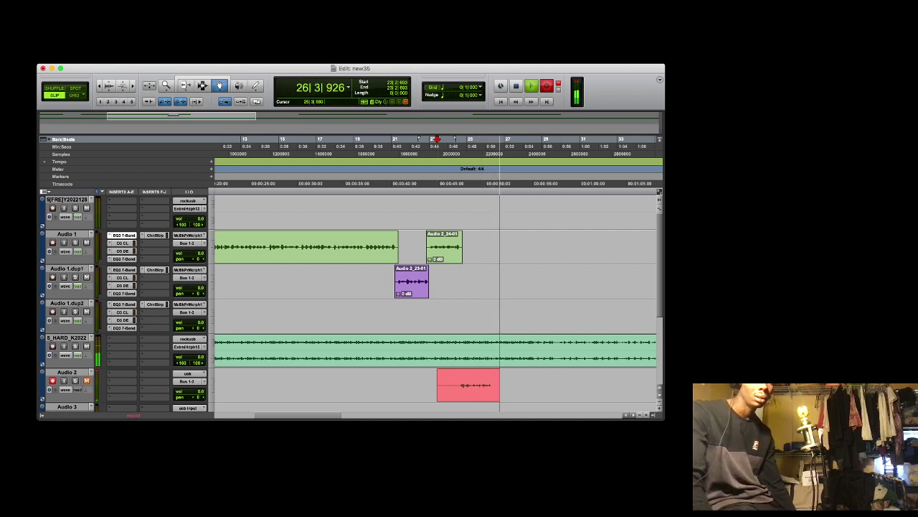
key("space")
left_click_drag(467, 387, 468, 281)
scroll(468, 281, "right", 5)
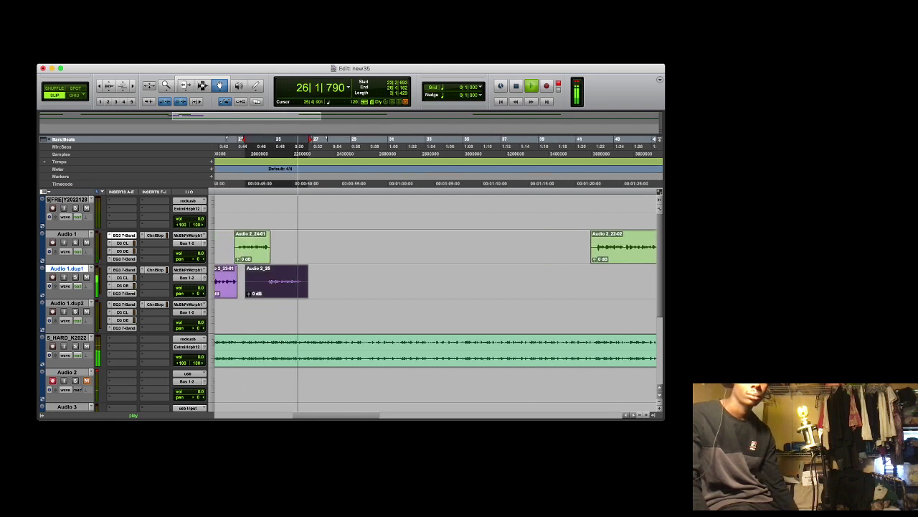
Record the next take on Audio 2 from 25|3|791 to about 28|3 and move it up to Audio 1, keeping its start
left_click(289, 147)
key("space")
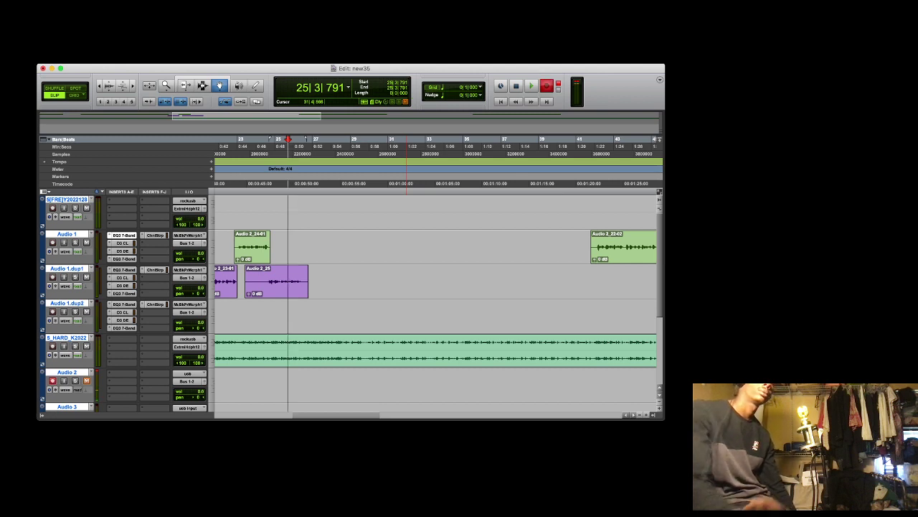
key("super+space")
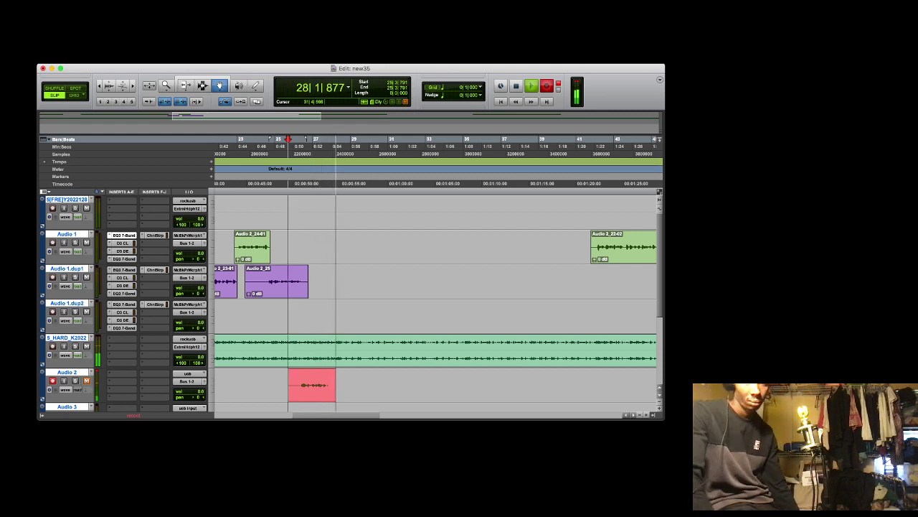
key("space")
key("space")
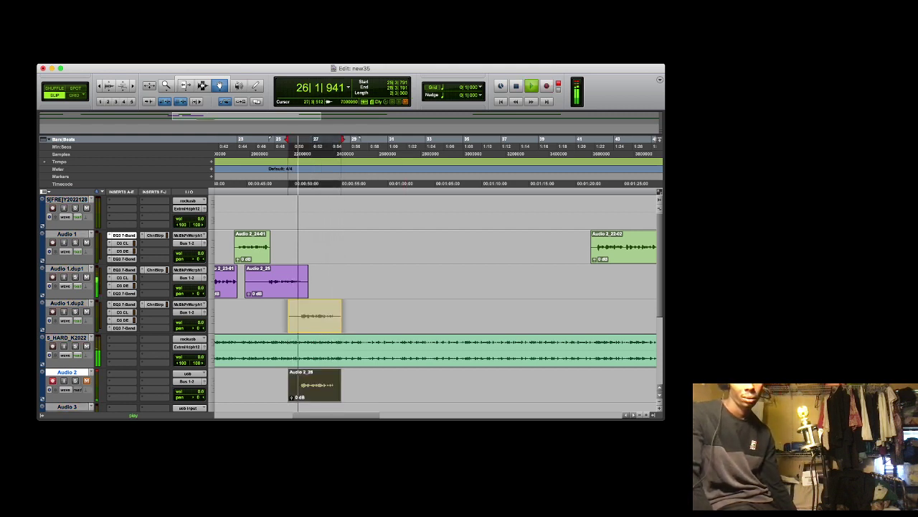
left_click_drag(329, 281, 328, 247)
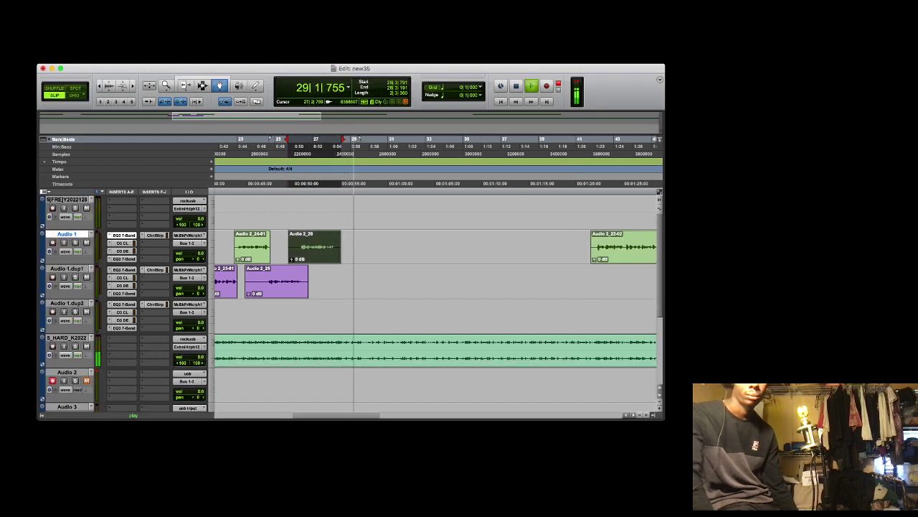
Record another take on Audio 2 from 27|2|313 to about bar 30 and move it up to Audio 1.dup1, keeping its start
left_click_drag(322, 147, 314, 146)
left_click(320, 146)
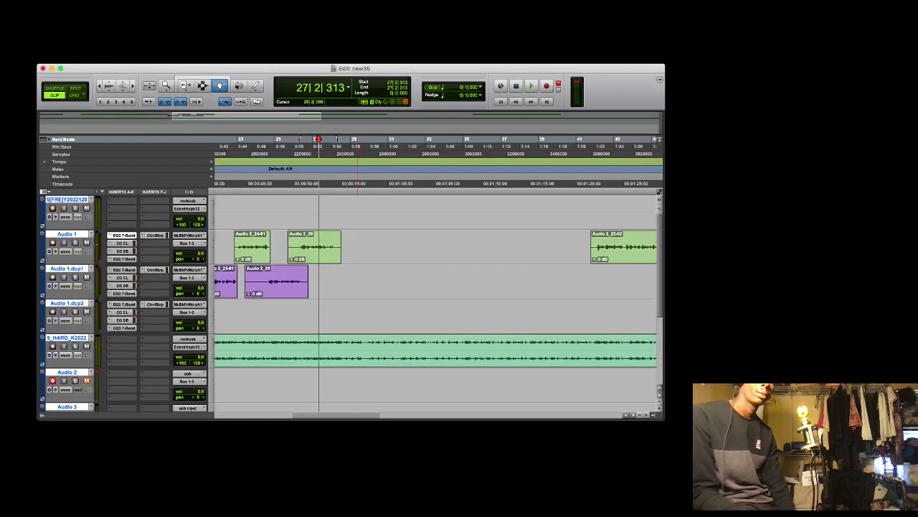
key("F12")
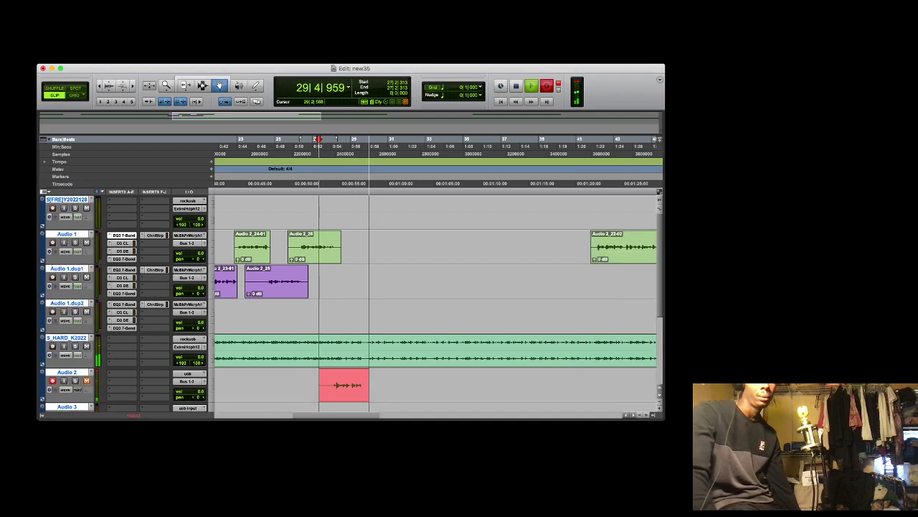
key("space")
key("space")
left_click_drag(355, 386, 353, 281)
Record a take on Audio 2 from 29|1|726 to about 31|4 and move it up to Audio 1, keeping its start
left_click(354, 146)
key("space")
key("space")
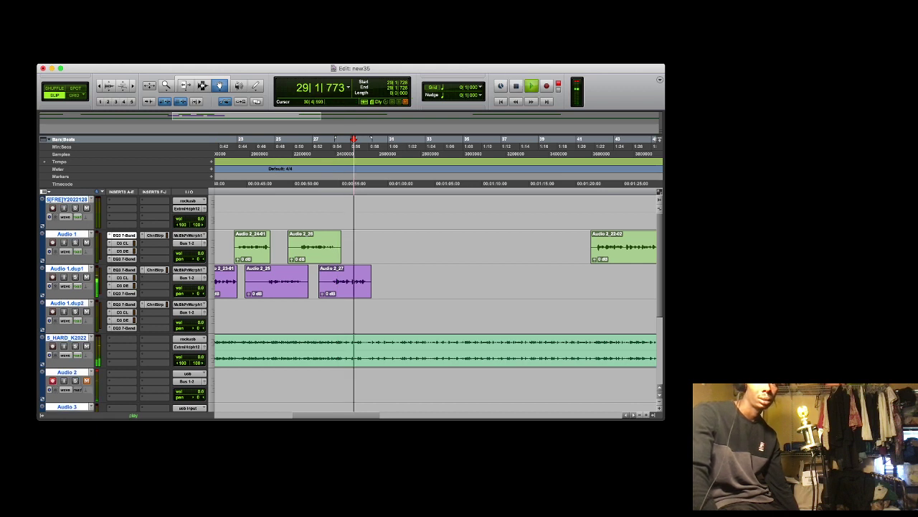
key("space")
key("space")
key("super+space")
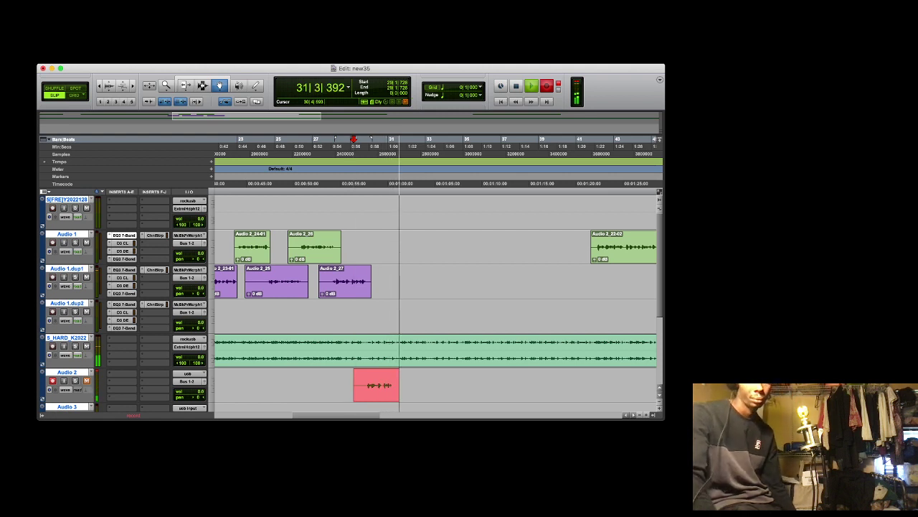
key("space")
key("space")
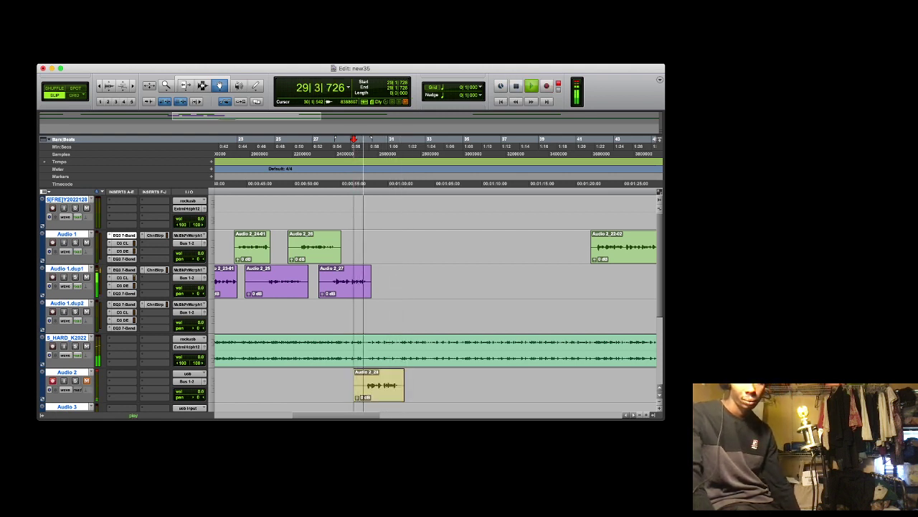
left_click_drag(376, 385, 375, 247)
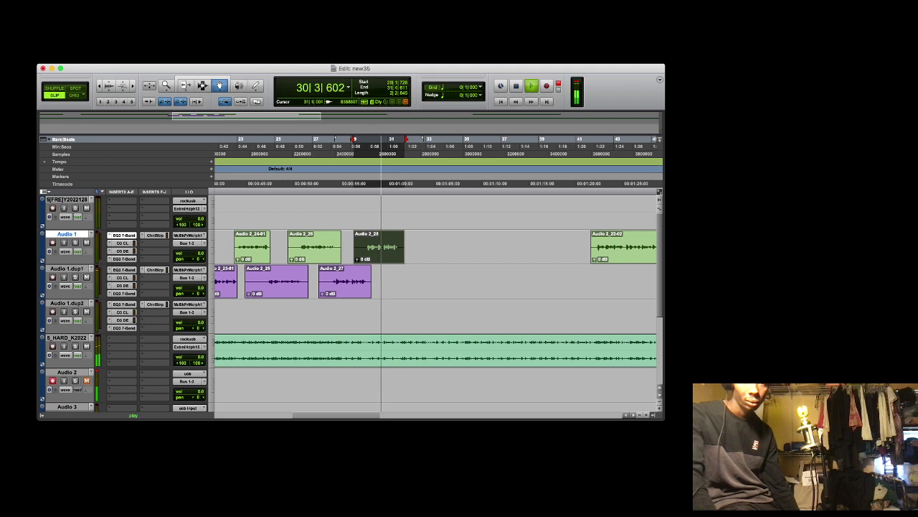
Record a take on Audio 2 from 30|4|872 to about 33|2 and move it up to Audio 1.dup1, keeping its start
key("space")
key("super+space")
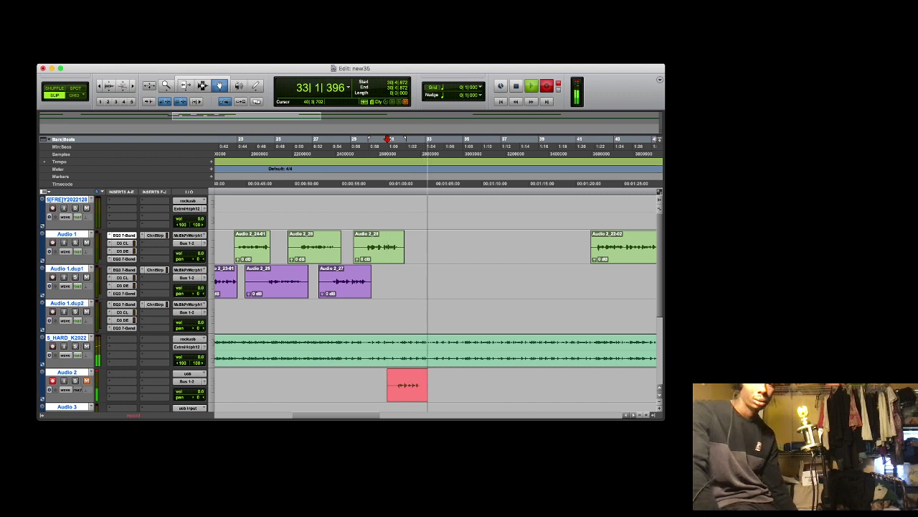
key("space")
key("space")
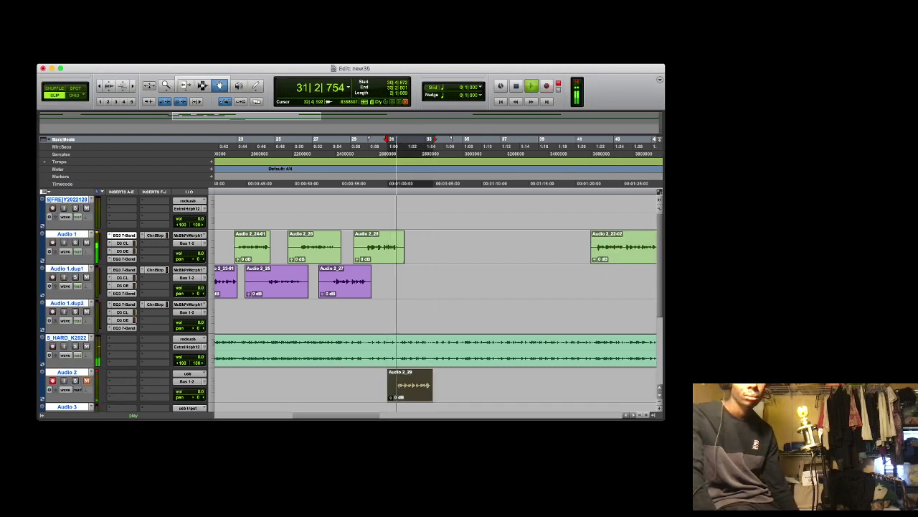
left_click_drag(409, 385, 410, 281)
Record a short take on Audio 2 from 32|2|907 to about 34|1 and move it up to Audio 1, keeping its start
left_click(469, 286)
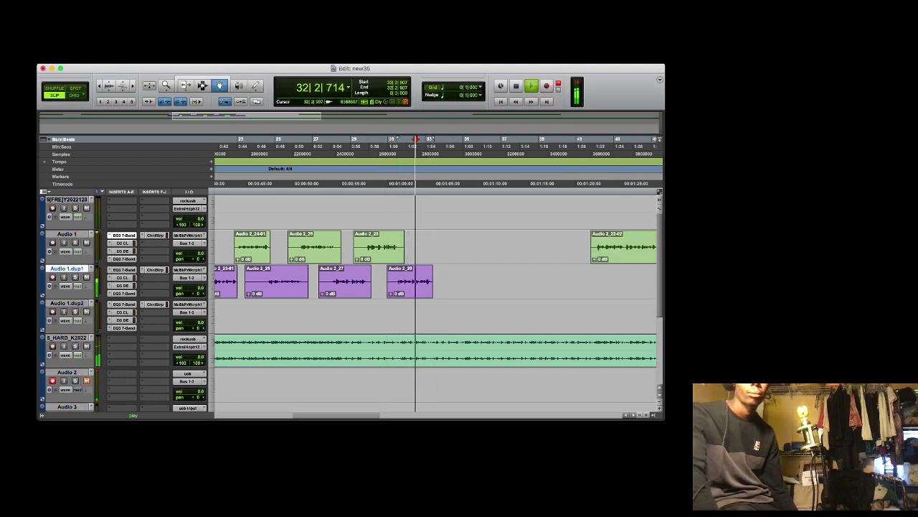
key("space")
key("super+space")
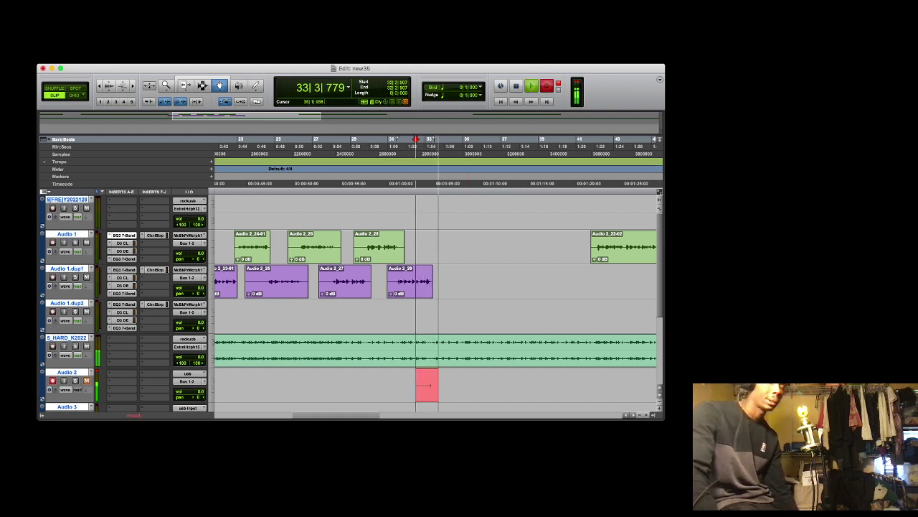
key("space")
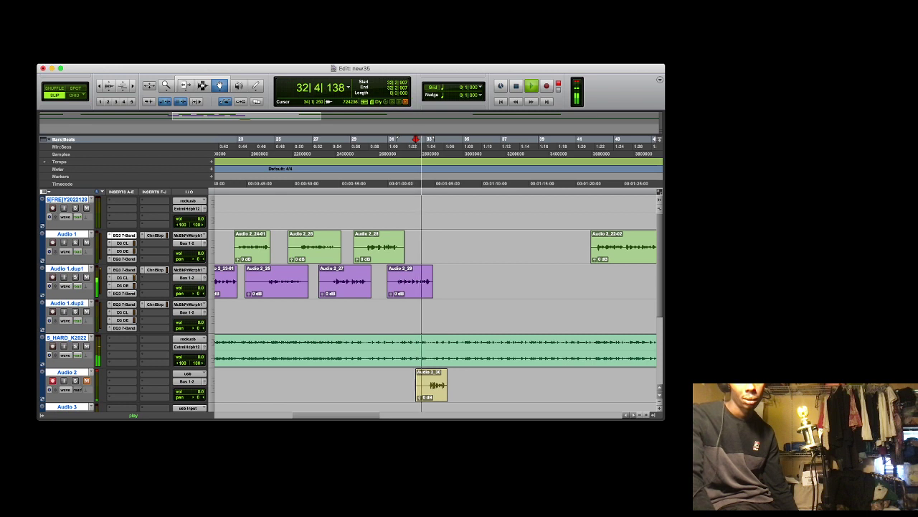
left_click_drag(432, 387, 431, 248)
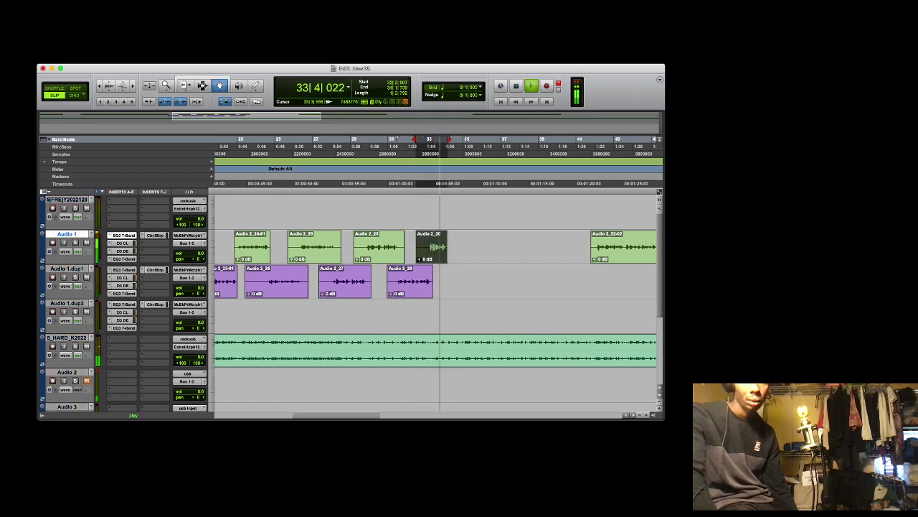
Record a short take on Audio 2 from 33|3|744 to about 35|1 and move it up to Audio 1.dup1, keeping its start
left_click(438, 154)
key("space")
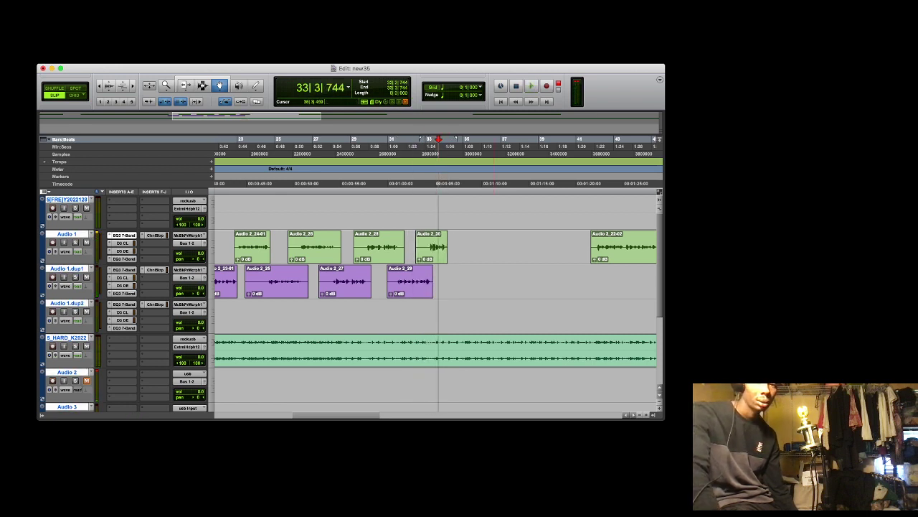
key("super+space")
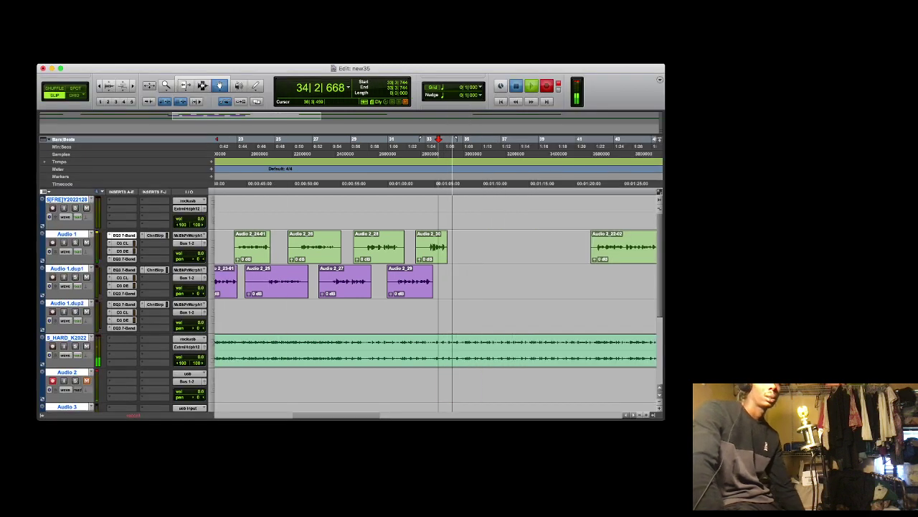
key("space")
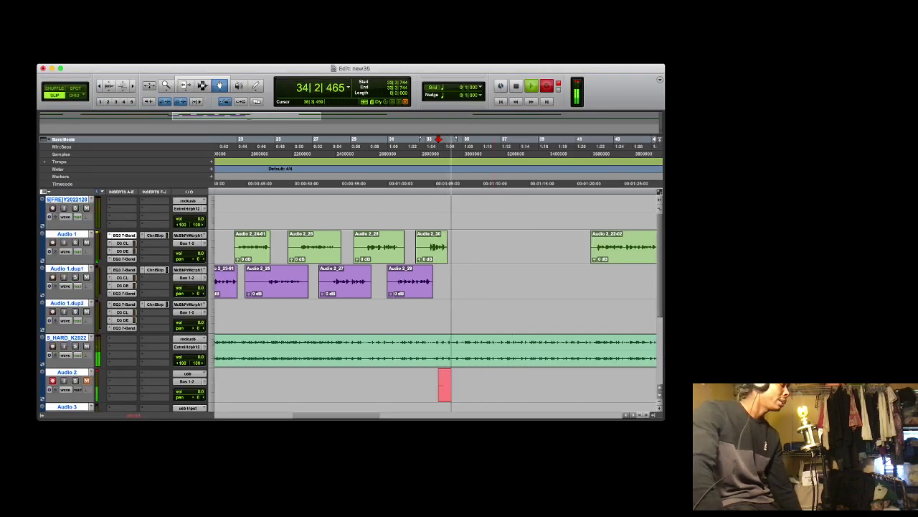
key("space")
key("space")
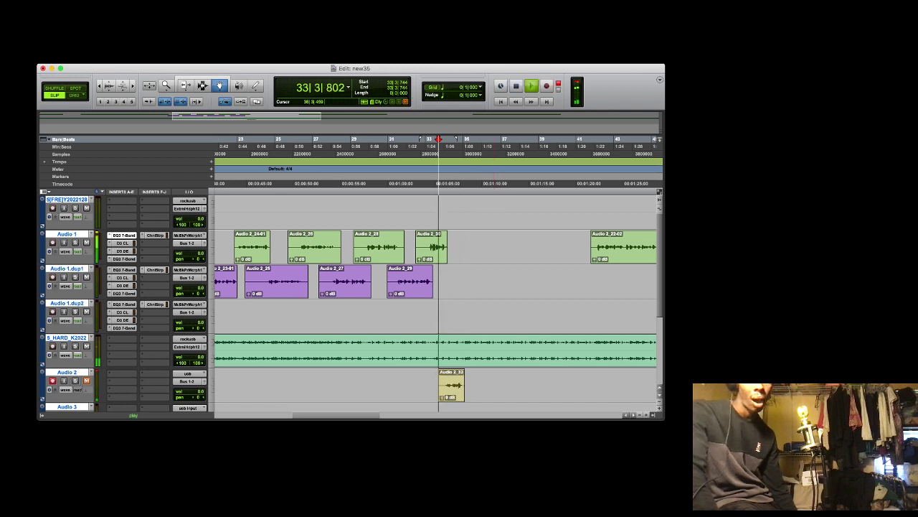
left_click_drag(457, 392, 457, 392)
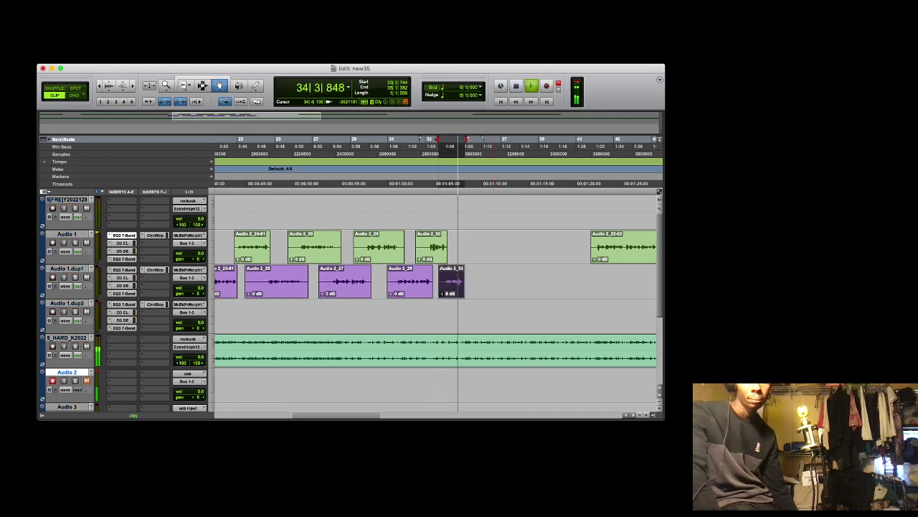
left_click_drag(459, 288, 459, 287)
Record a short take on Audio 2 from 34|3|381 to about bar 36 and move it up to Audio 1, keeping its start
key("space")
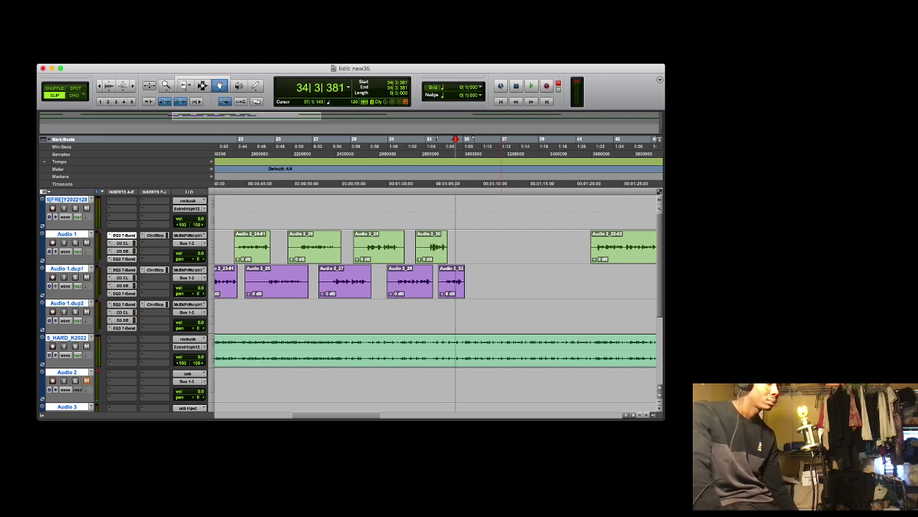
key("space")
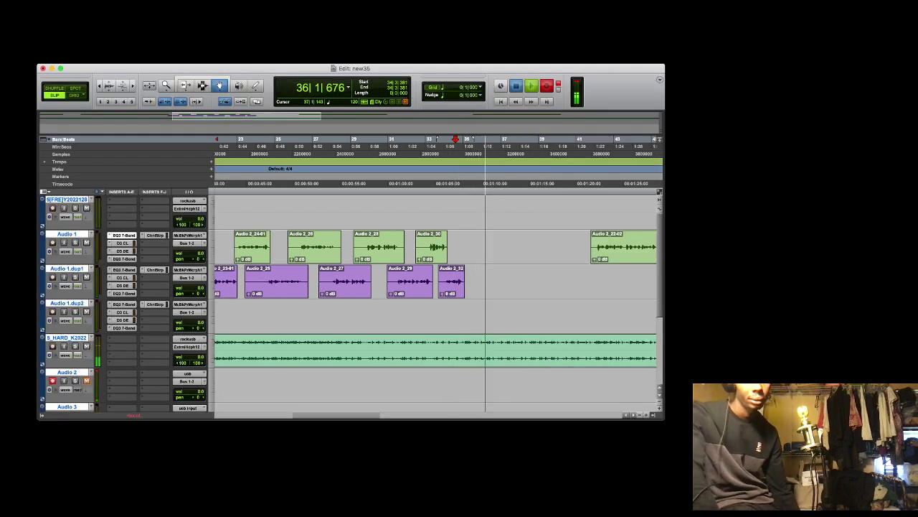
key("space")
key("space")
left_click_drag(470, 385, 470, 246)
Record a short take on Audio 2 from 35|3|108 to about 36|4 and move it up to Audio 1.dup1, keeping its start
left_click(474, 147)
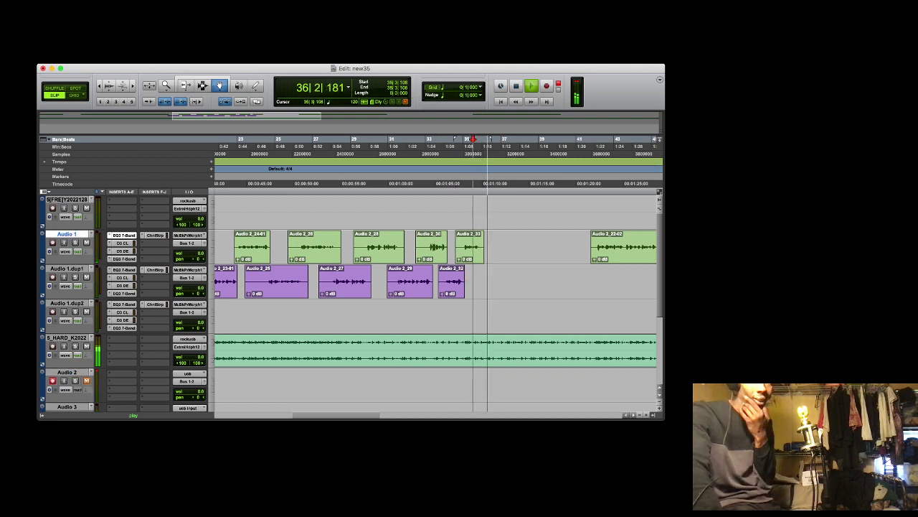
key("space")
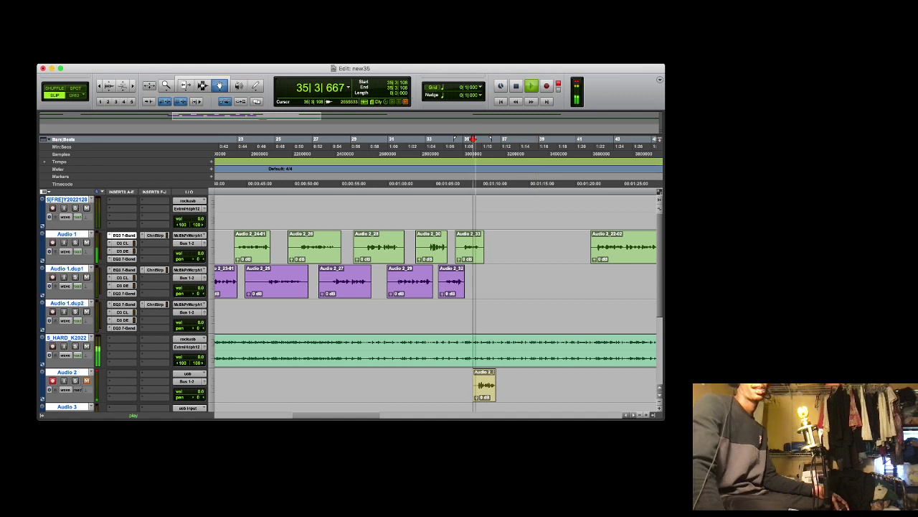
left_click_drag(488, 382, 489, 283)
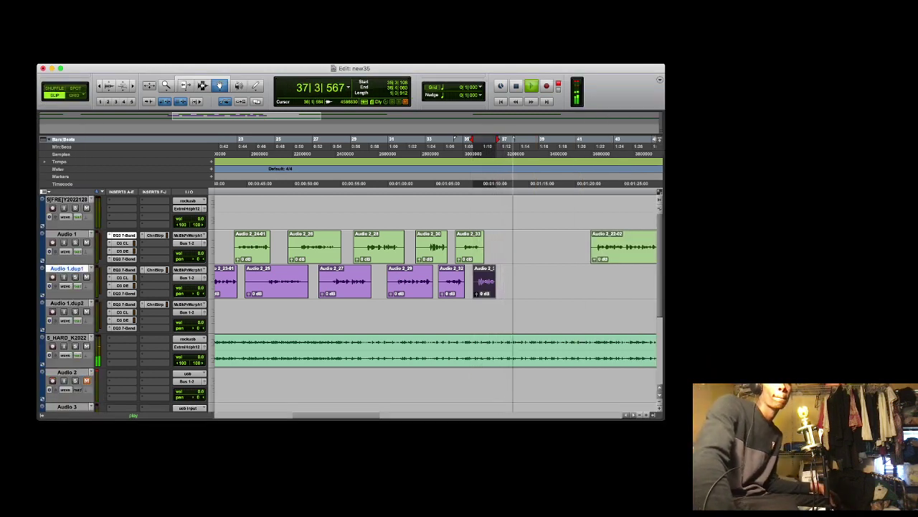
Record a take on Audio 2 from 36|1|060 to about 38|1, move it up to Audio 1 keeping its start, and stop playback
key("space")
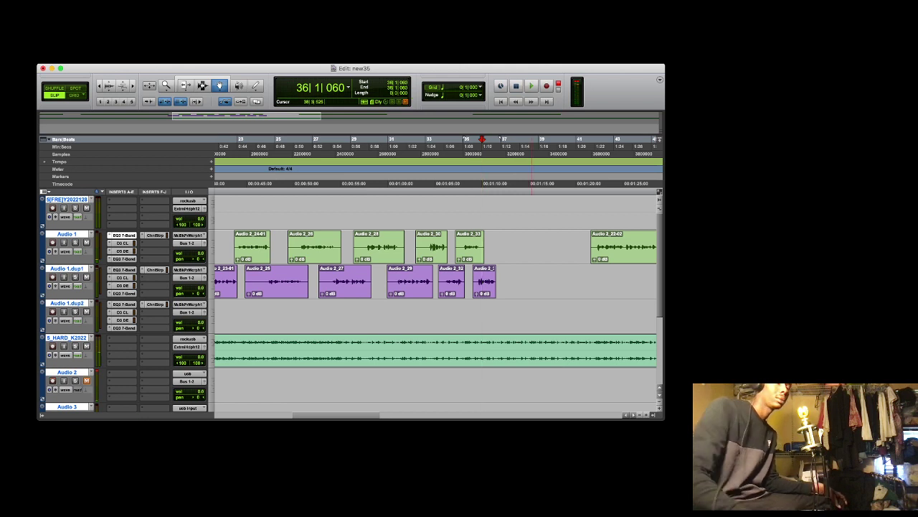
key("space")
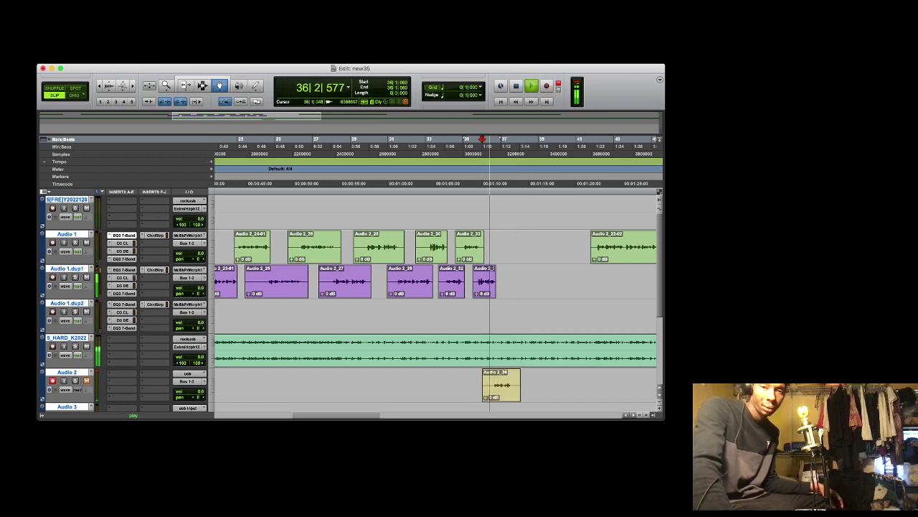
left_click_drag(514, 386, 501, 247)
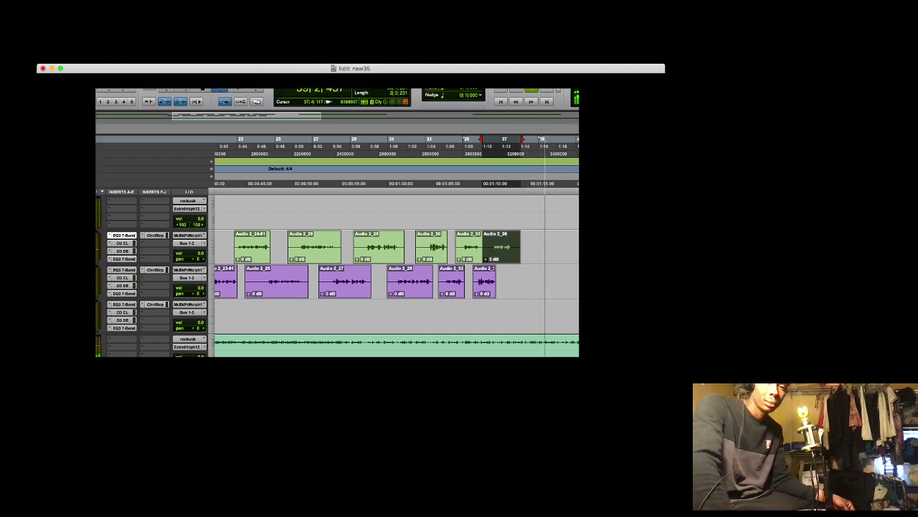
key("space")
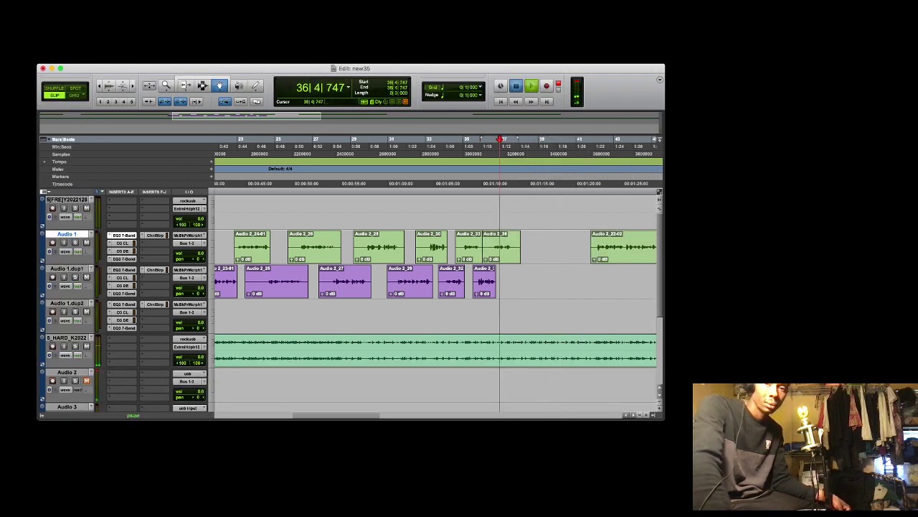
Record a take on Audio 2 from 36|4|747 to about 38|4 and move it up to Audio 1.dup1, keeping its start
key("space")
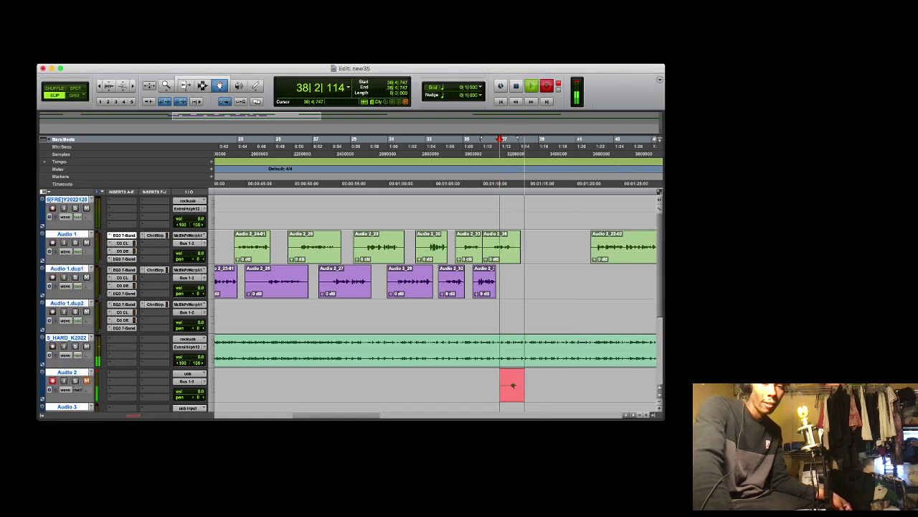
key("space")
key("space")
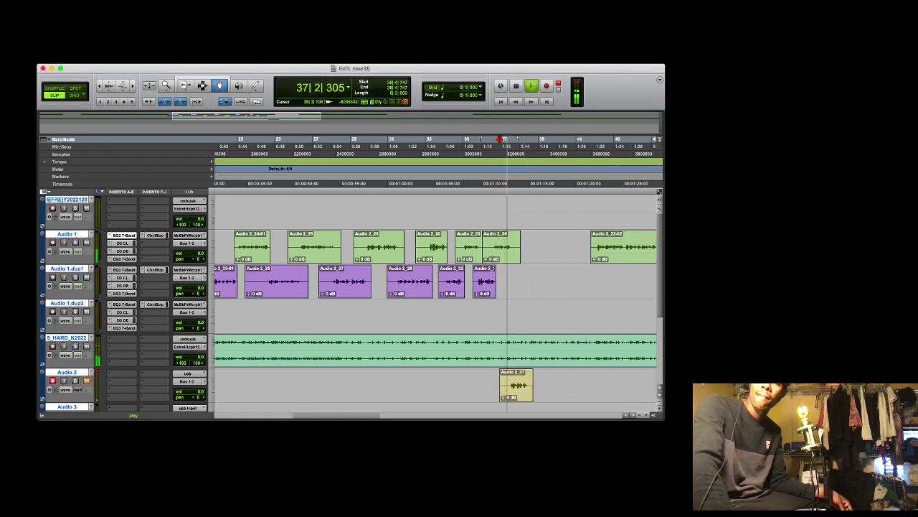
left_click(525, 360)
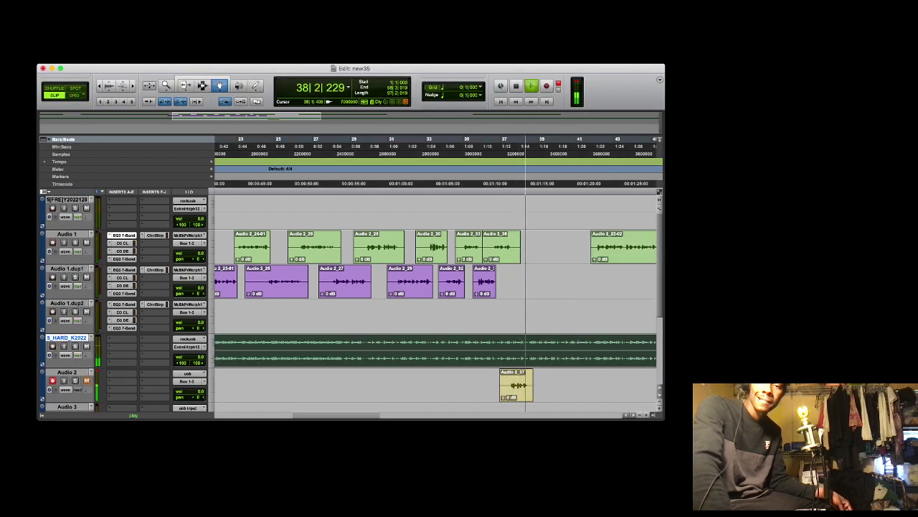
left_click_drag(517, 386, 516, 281)
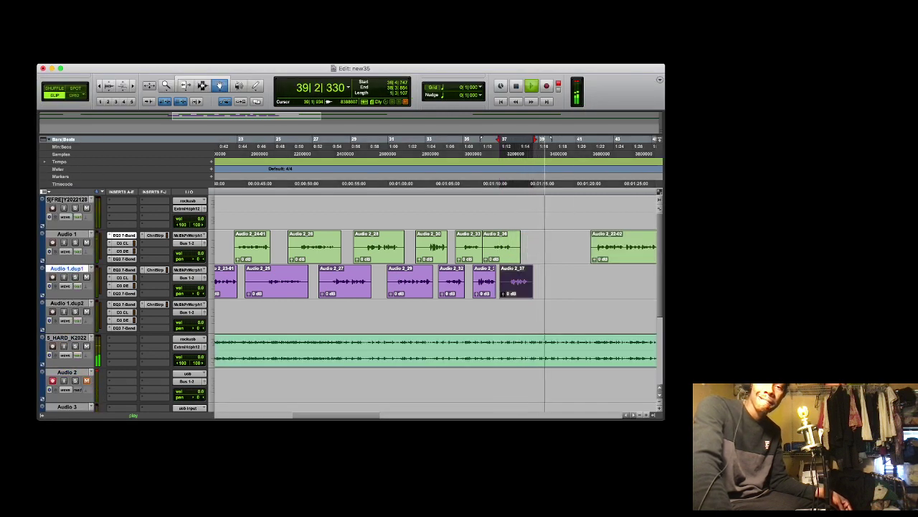
Record a take on Audio 2 from 37|4|028 to about 39|2 and move it up to Audio 1, keeping its start
left_click(515, 147)
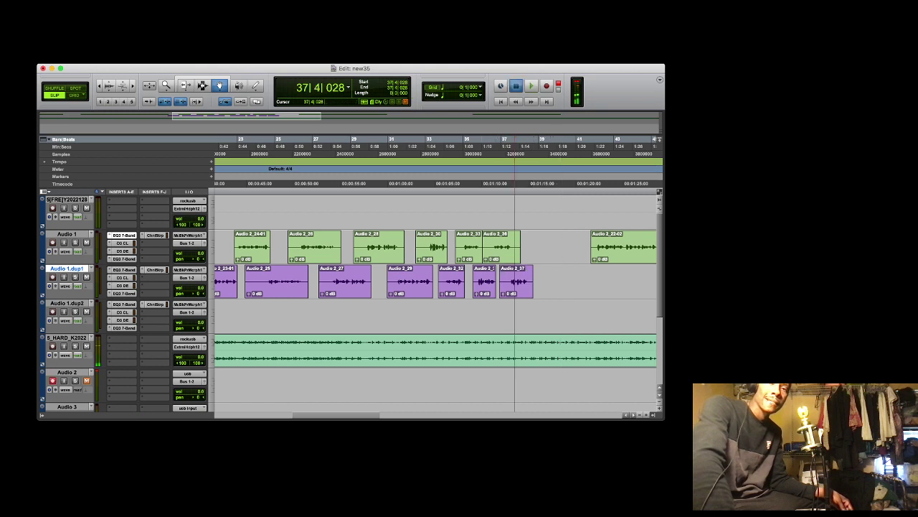
key("super+space")
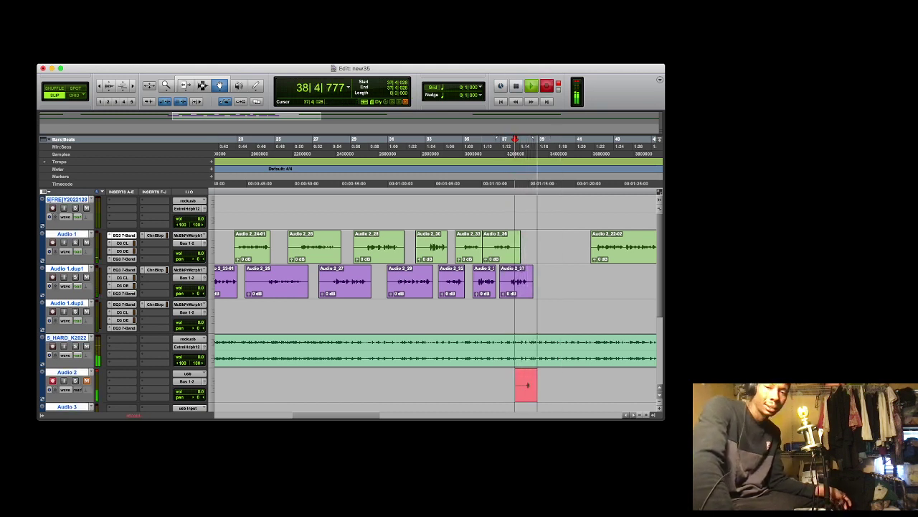
key("space")
key("space")
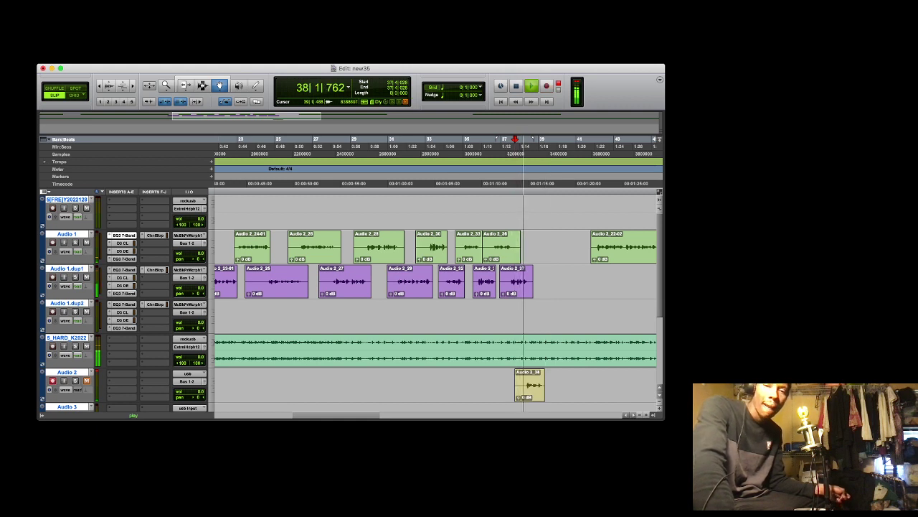
left_click_drag(529, 385, 529, 246)
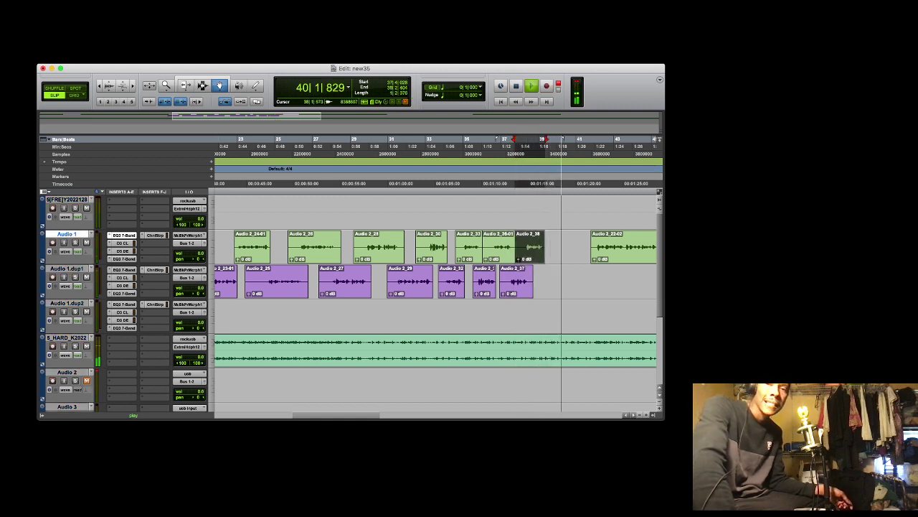
Record a take on Audio 2 from 38|1|851 to about 40|2 and move it up to Audio 1.dup1, keeping its start
left_click(524, 147)
key("space")
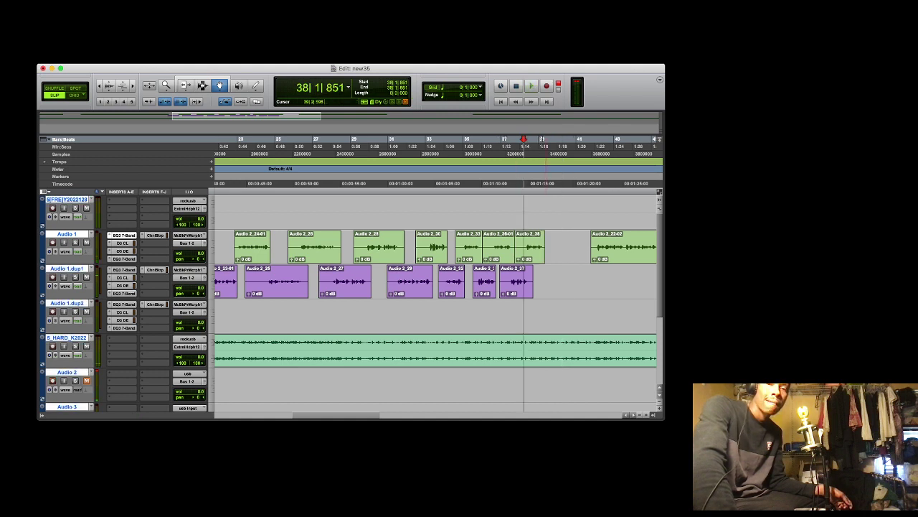
key("super+space")
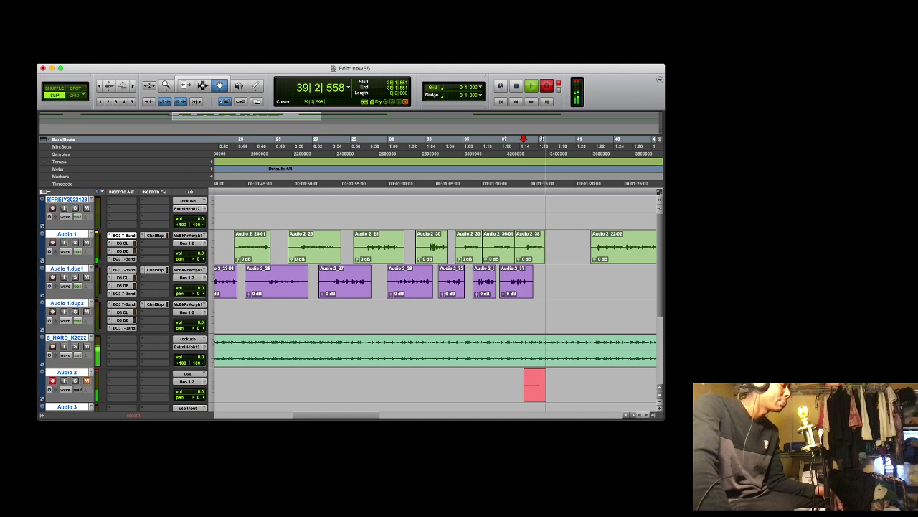
key("space")
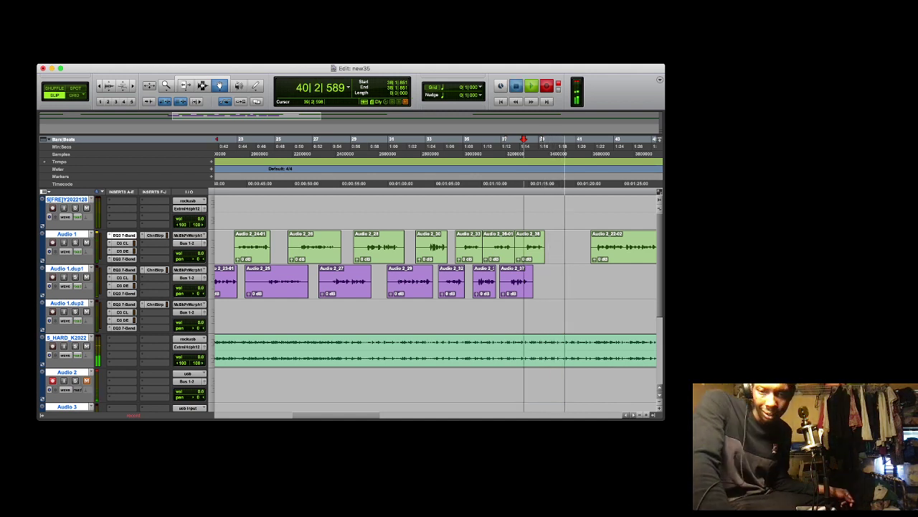
key("space")
left_click_drag(554, 376, 554, 287)
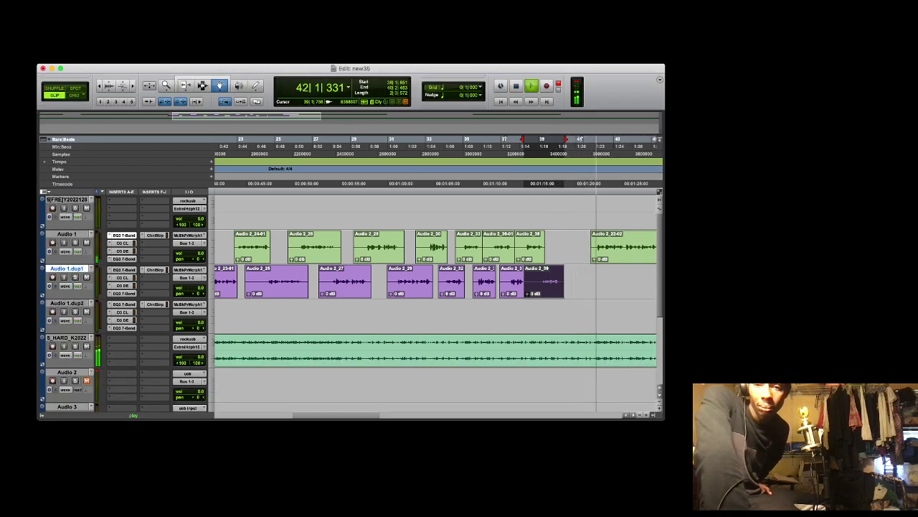
Play back the end of the verse from 39|1|756 into the following hook
left_click(542, 141)
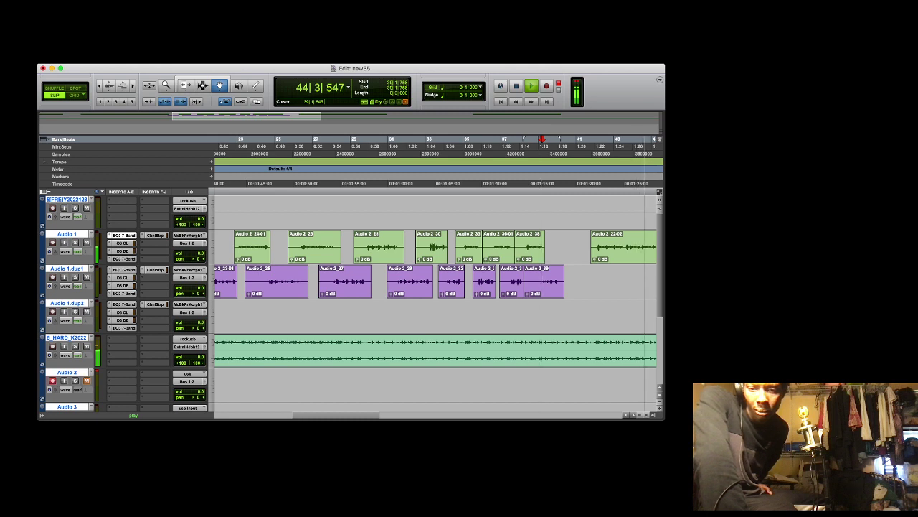
key("space")
key("space")
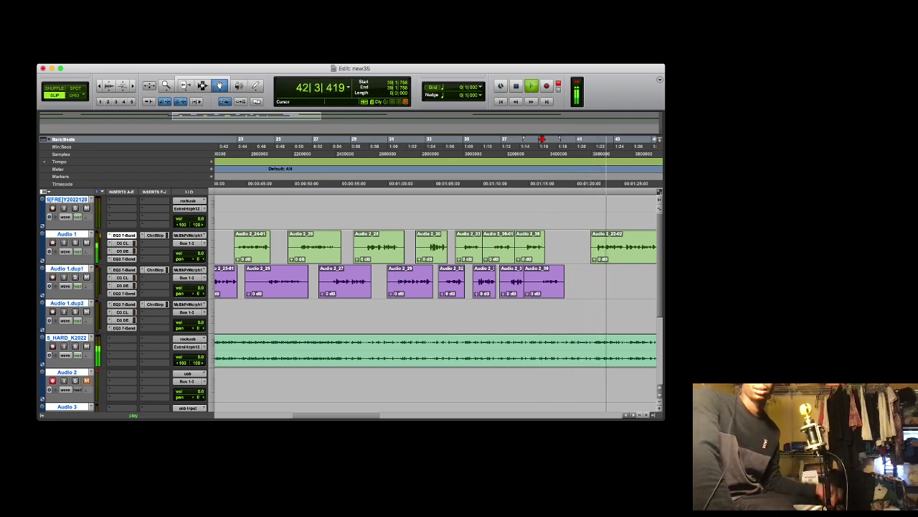
key("space")
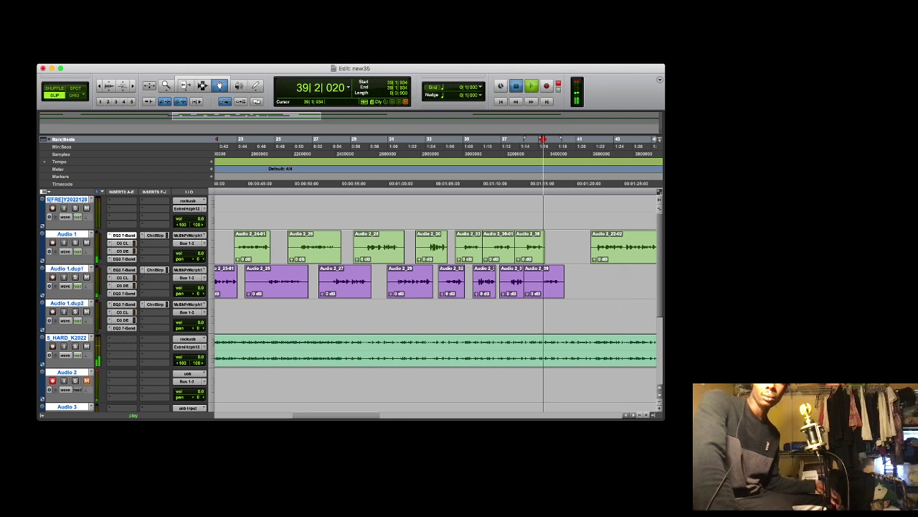
Record a take on Audio 2 from 39|1|934 to about 42|3, move it up to Audio 1, and trim its junction with the hook
key("space")
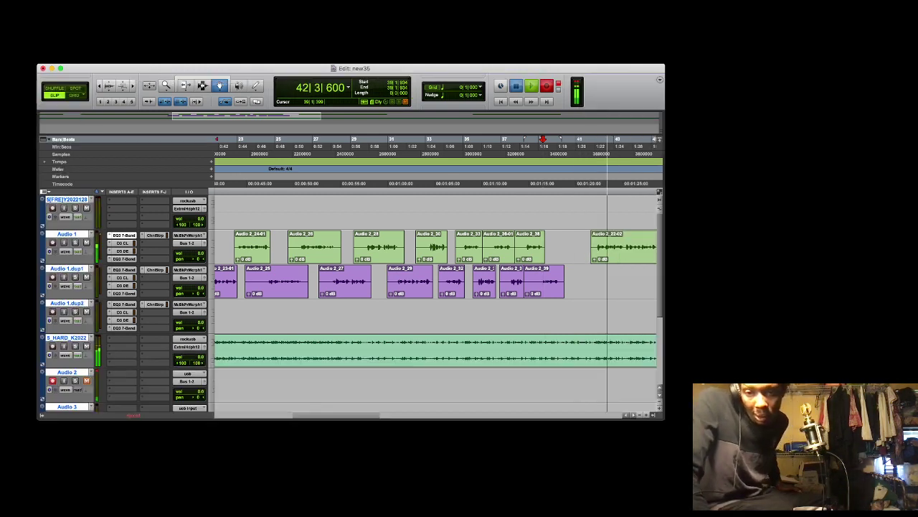
key("space")
key("space")
left_click_drag(578, 387, 594, 247)
key("F6")
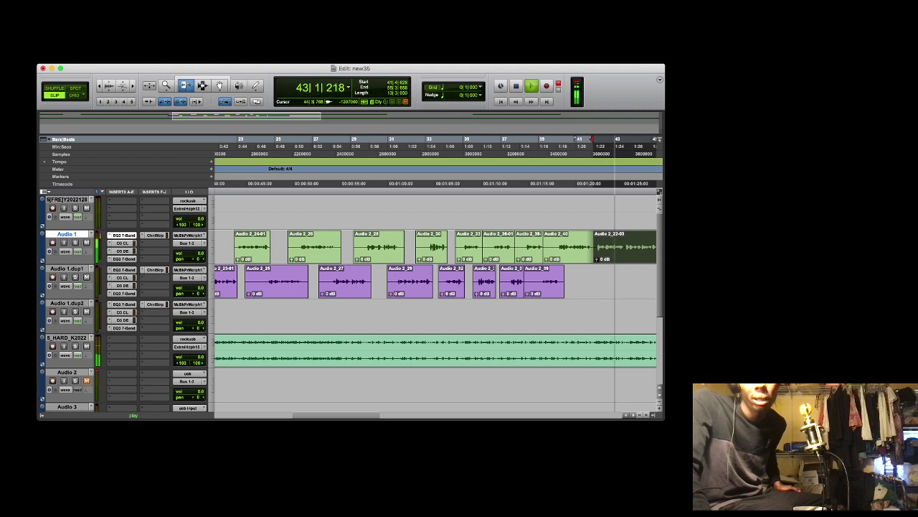
Play through the second hook on Audio 1 and cue the next take near its end at 53|3|447
left_click(640, 415)
left_click(640, 415)
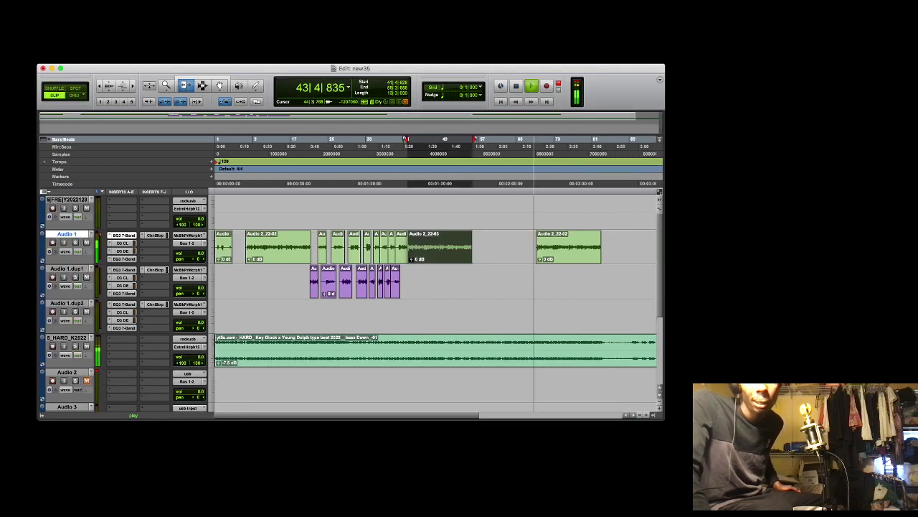
left_click(640, 415)
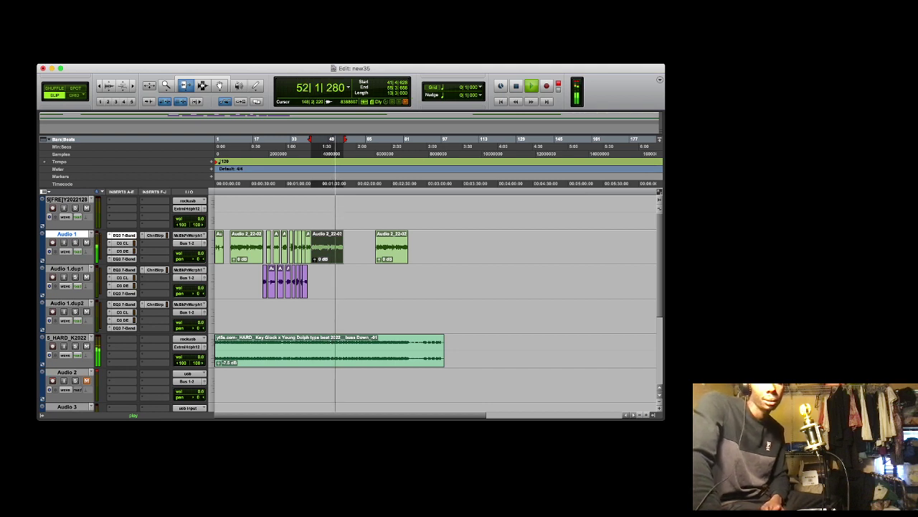
key("super+bracketright")
key("super+bracketright")
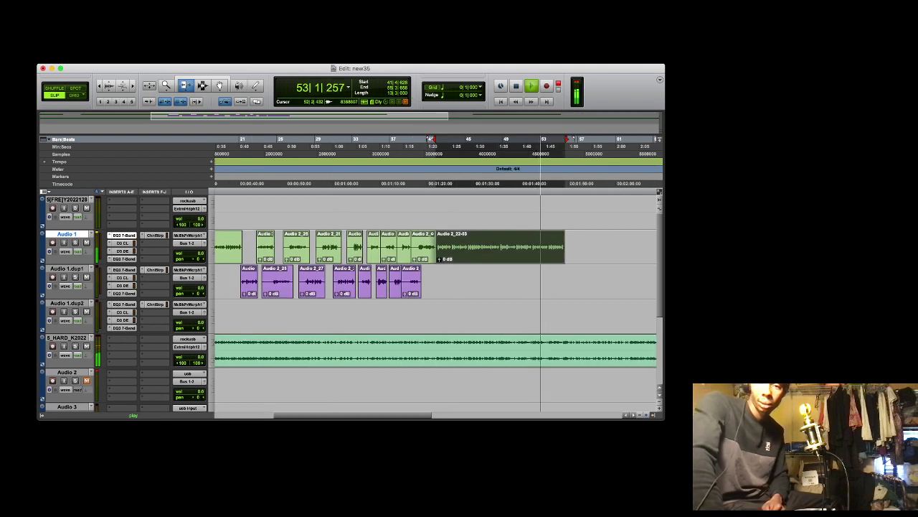
key("space")
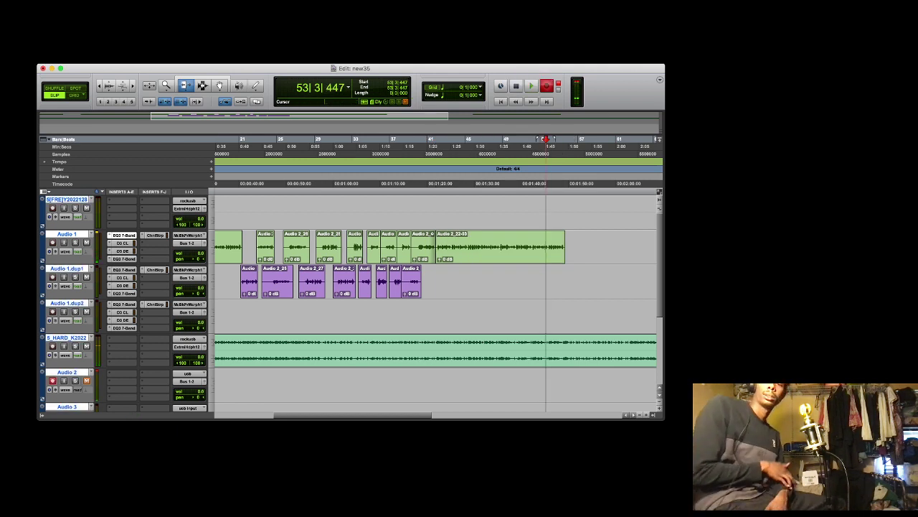
key("space")
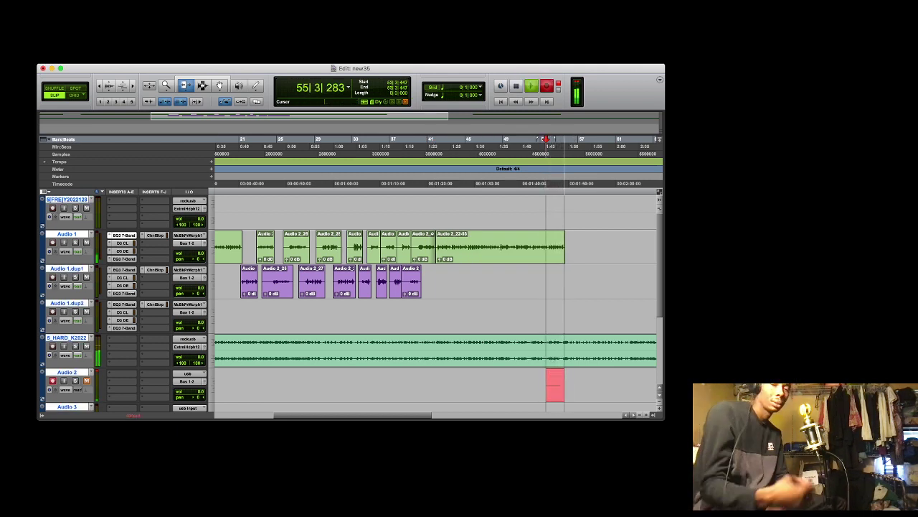
key("space")
key("space")
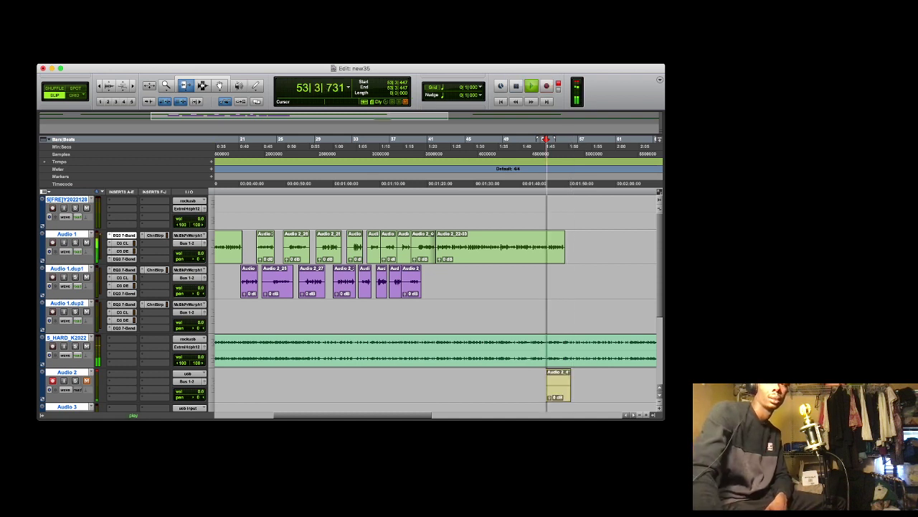
key("space")
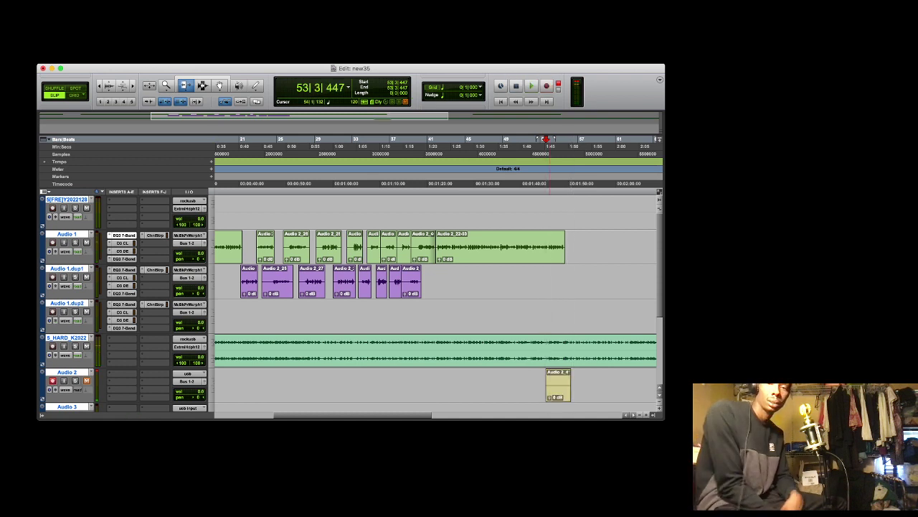
Record a take on Audio 2 from 53|3|447 to about 57|4, trim its start to about bar 55, and move it up to Audio 1.dup1
key("super+space")
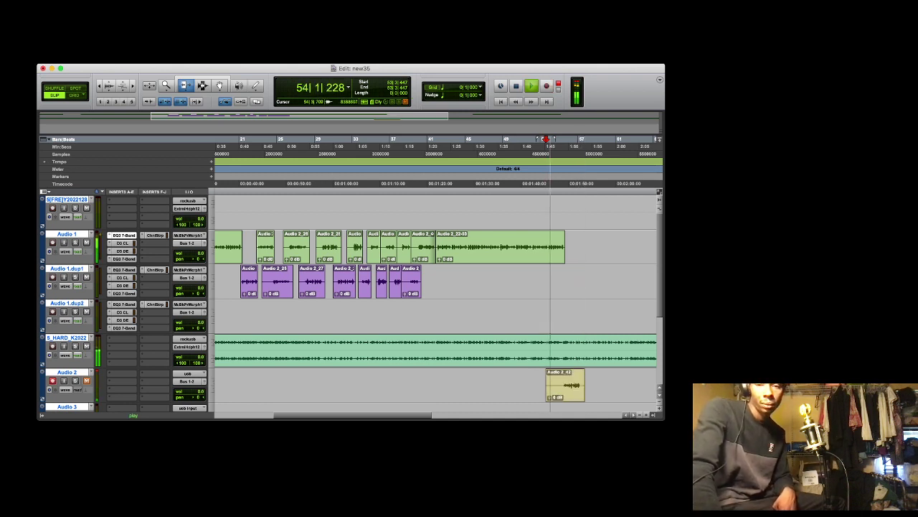
left_click(560, 386)
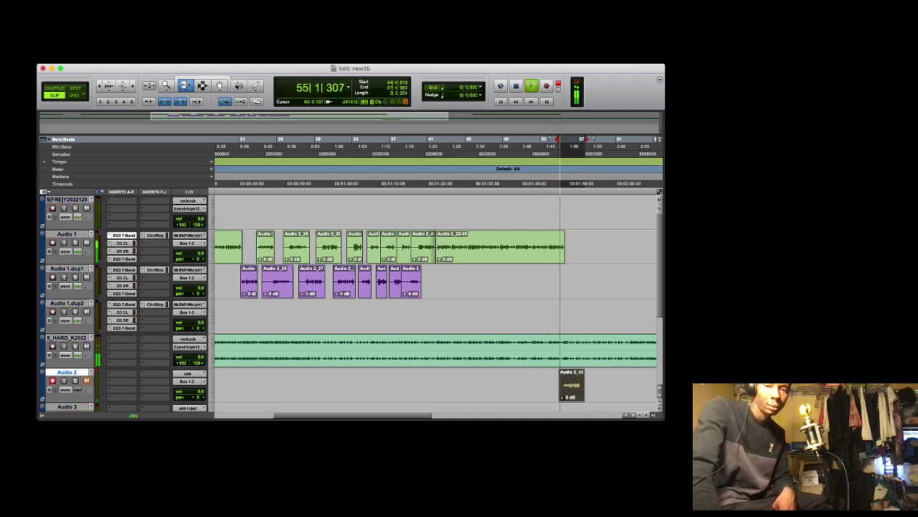
key("F8")
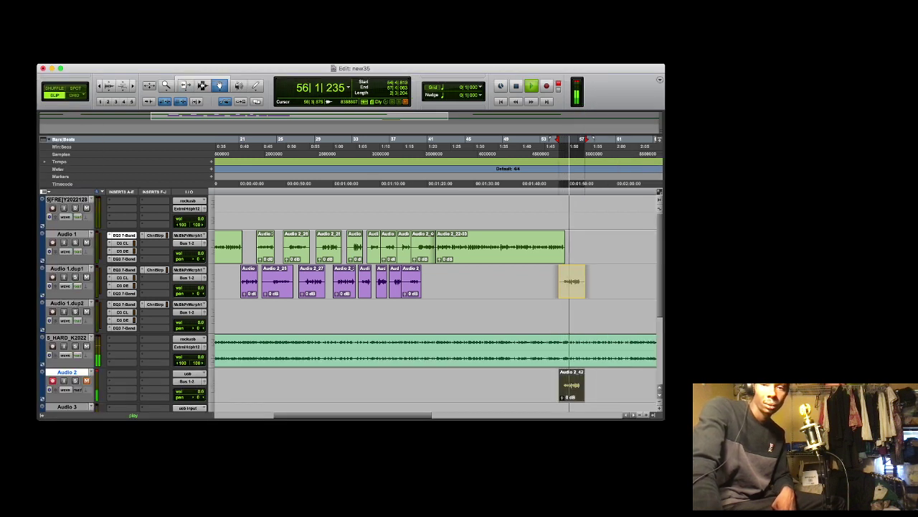
left_click_drag(575, 274, 576, 271)
Record a take on Audio 2 from 55|2|504 to about 59|1 and move it up to Audio 1, keeping its start
left_click(563, 139)
key("space")
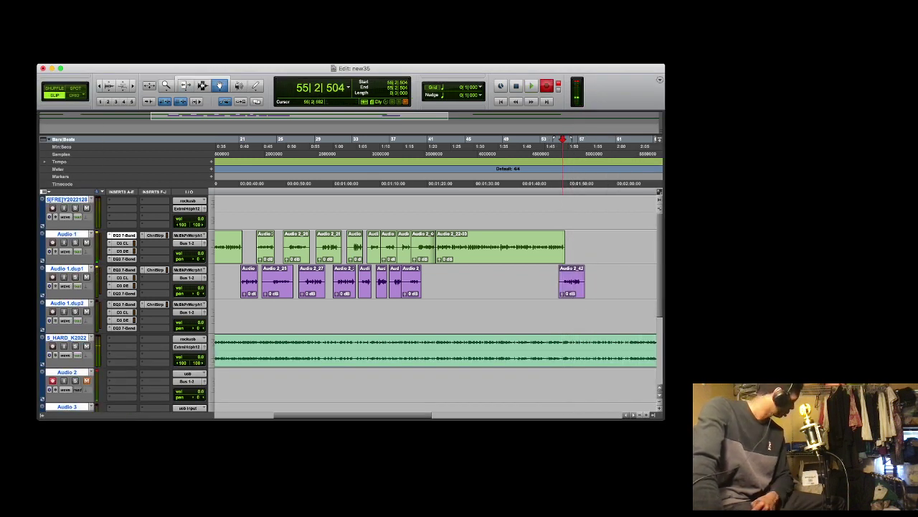
key("space")
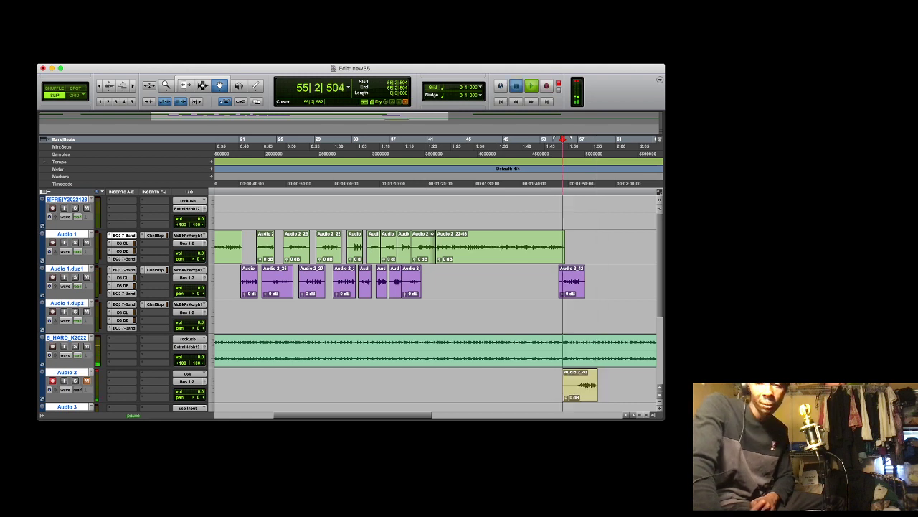
left_click_drag(579, 384, 580, 246)
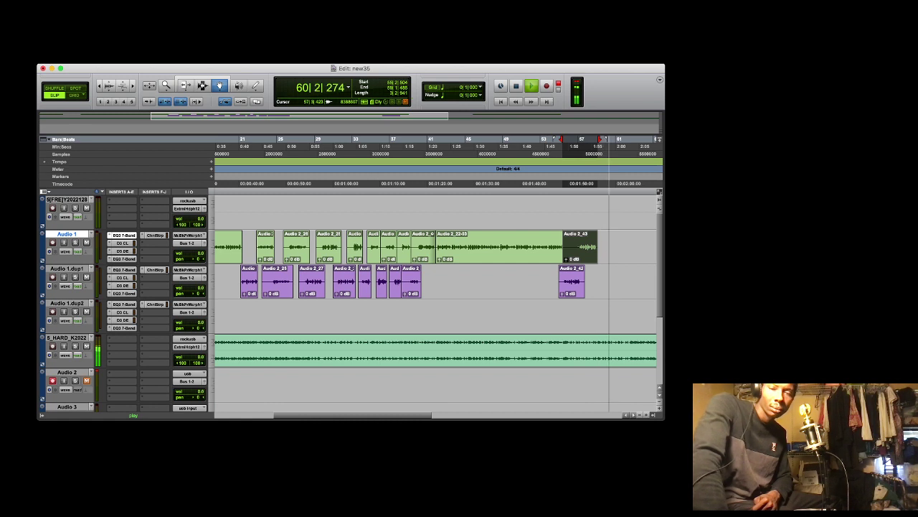
Record a take on Audio 2 from 57|3|423 to about 61|1 and move it up to Audio 1.dup1, keeping its start
key("space")
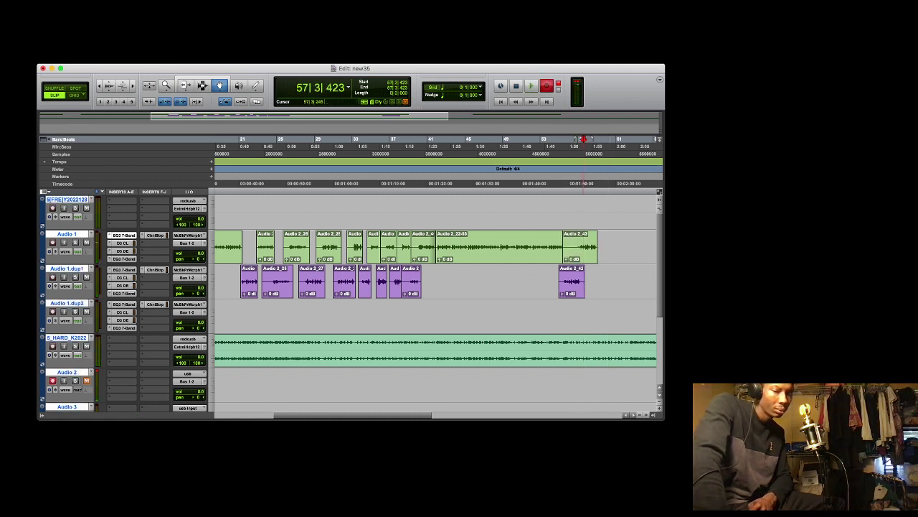
key("space")
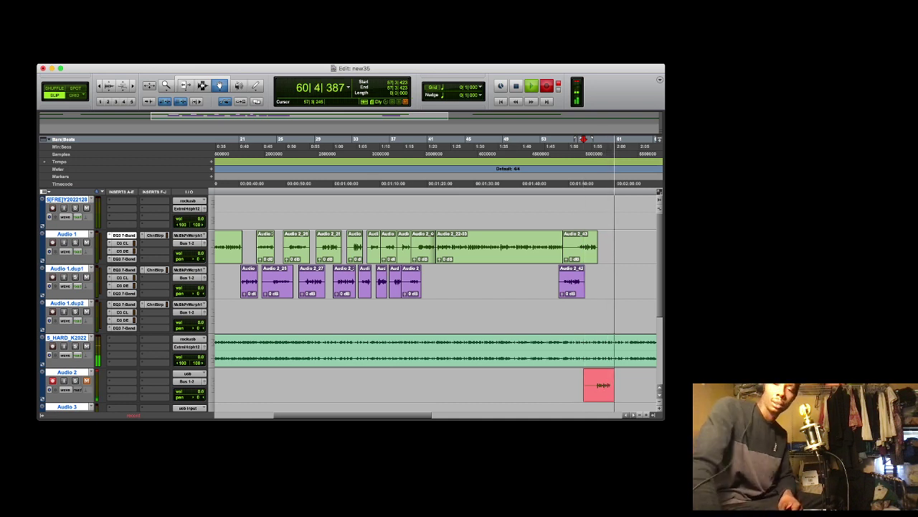
key("space")
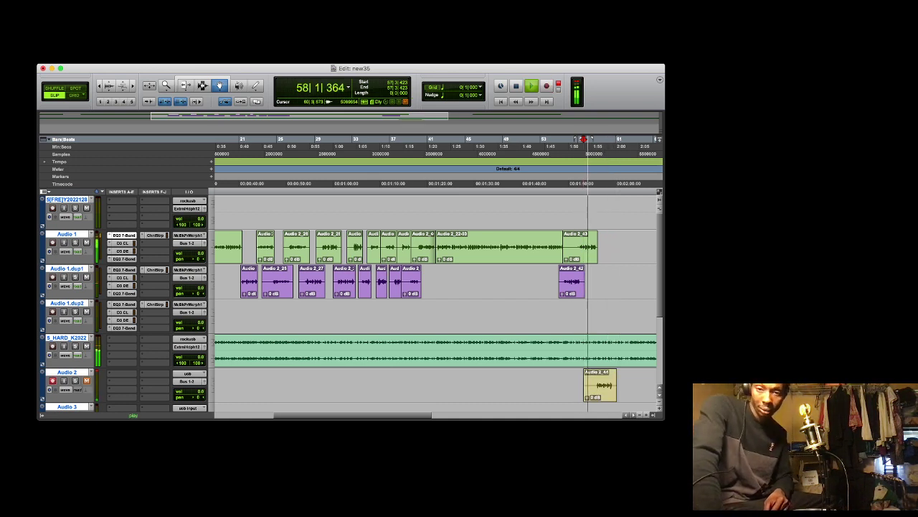
left_click_drag(600, 385, 599, 282)
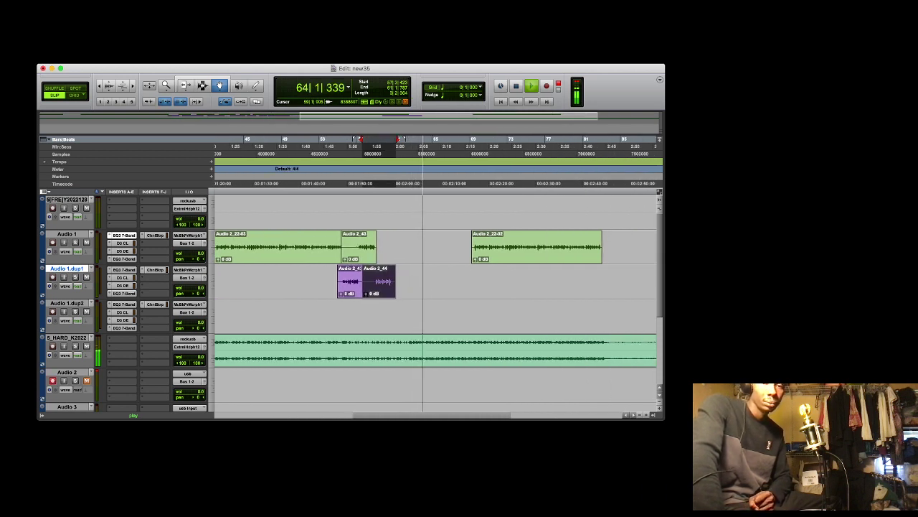
Record a take on Audio 2 from 59|3|768 to about 62|4 and move it up to Audio 1, keeping its start
left_click(378, 147)
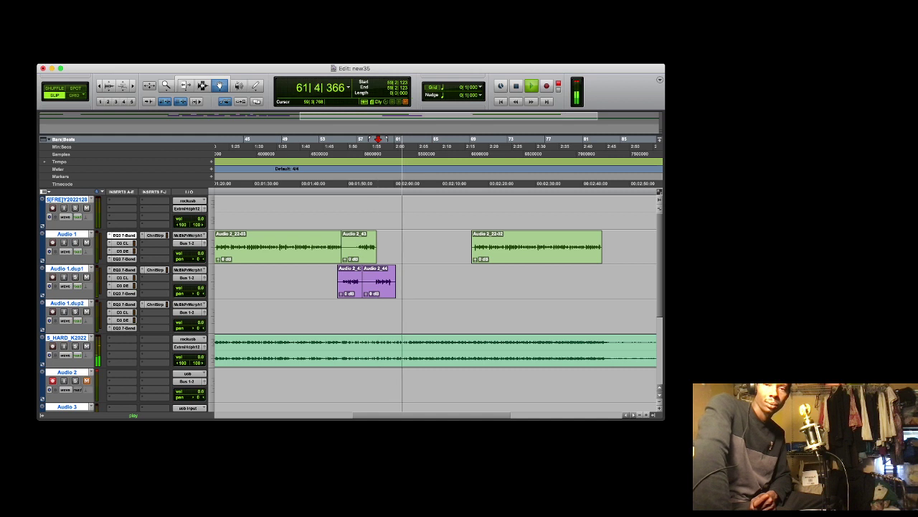
key("space")
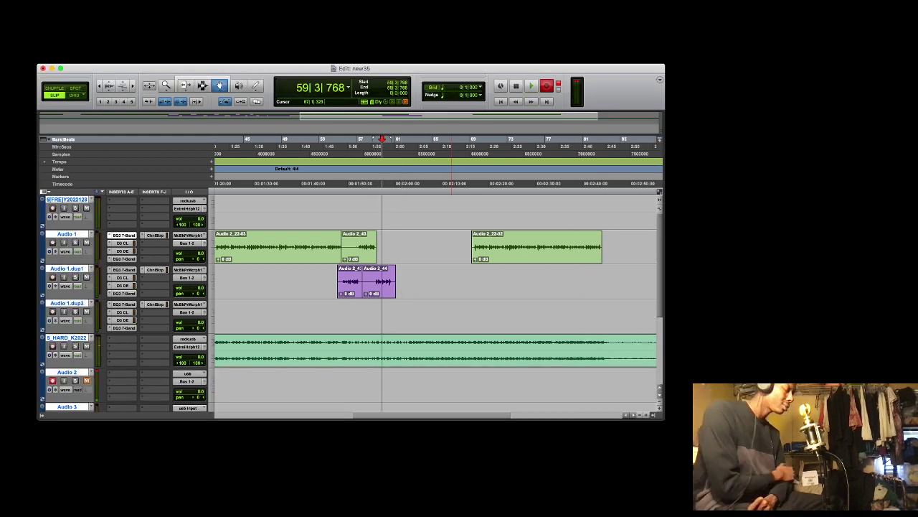
key("space")
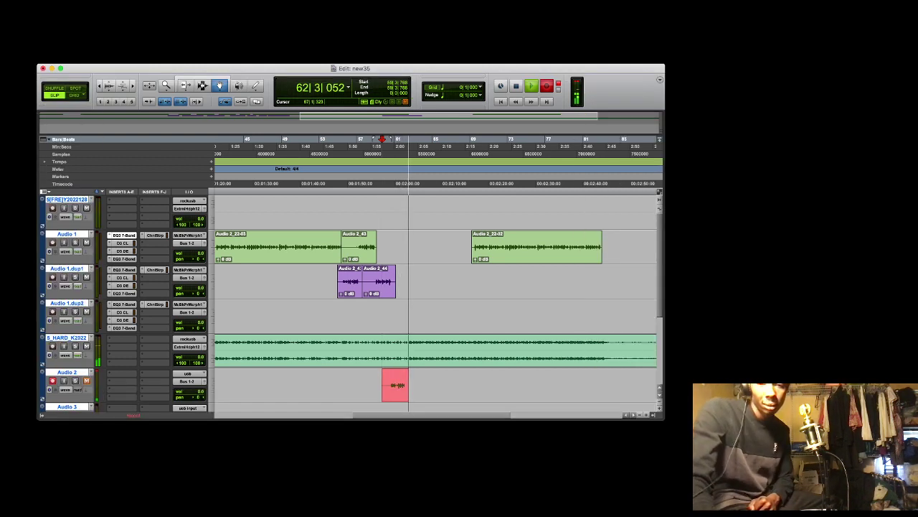
key("space")
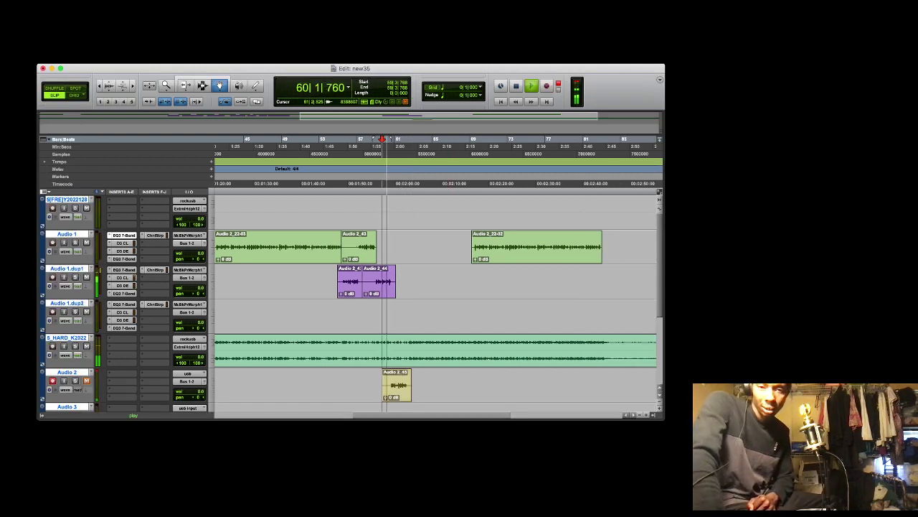
left_click(399, 384)
left_click_drag(397, 282, 397, 246)
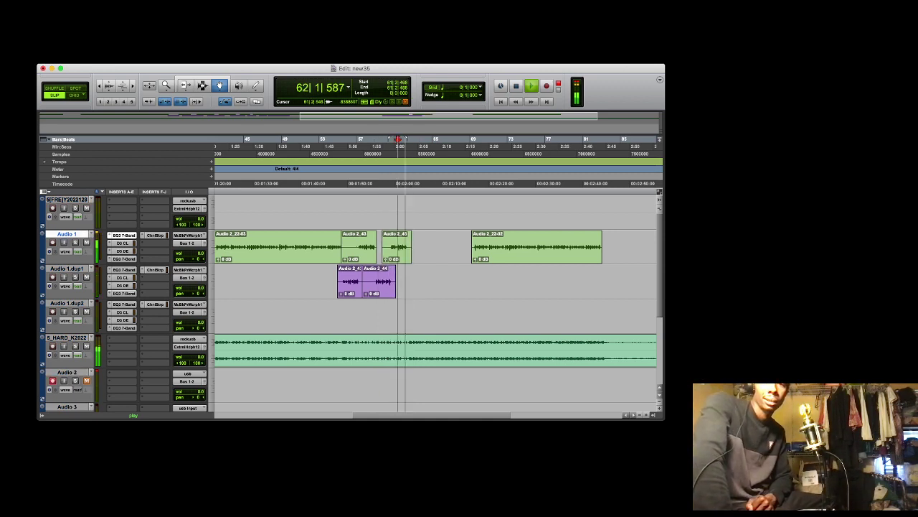
Record a take on Audio 2 from 61|2|468 to about 64|3 and move it up to Audio 1.dup1, keeping its start
key("space")
key("super+space")
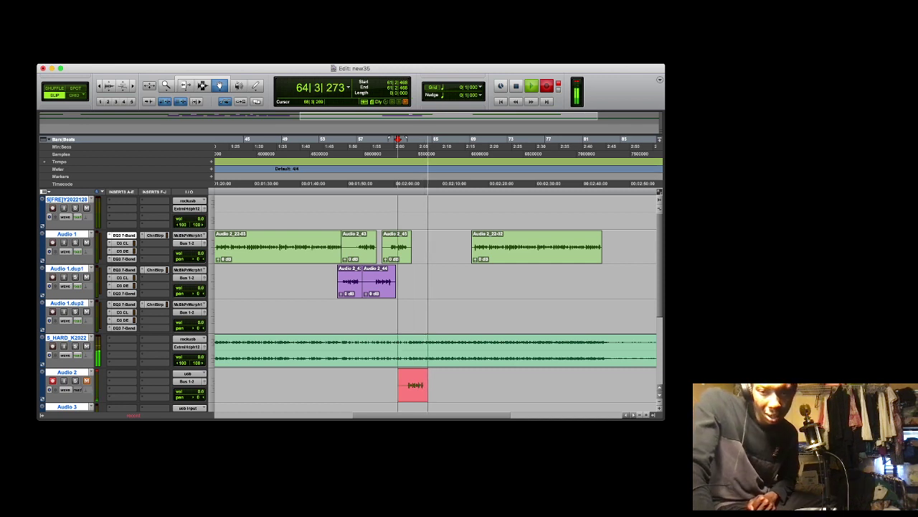
key("space")
left_click_drag(409, 385, 412, 281)
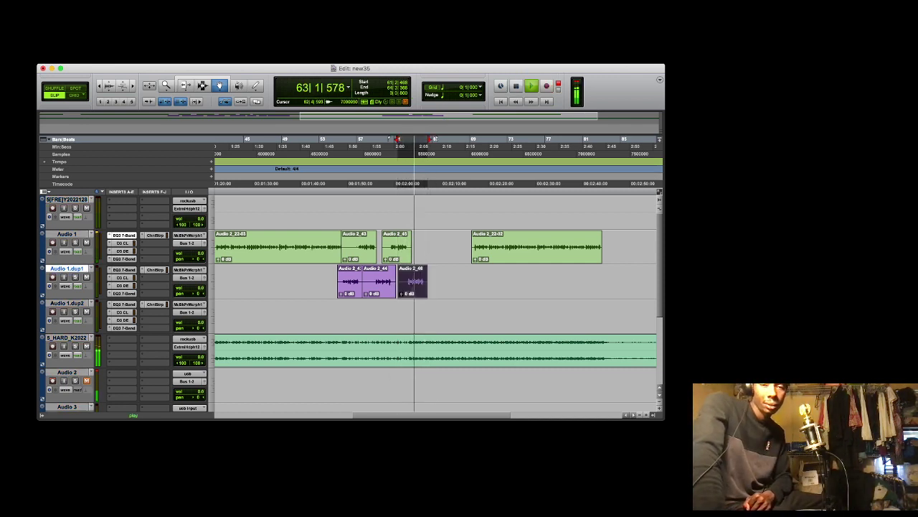
Record a take on Audio 2 from 63|2|813 to about 66|2 and move it up to Audio 1, keeping its start
key("space")
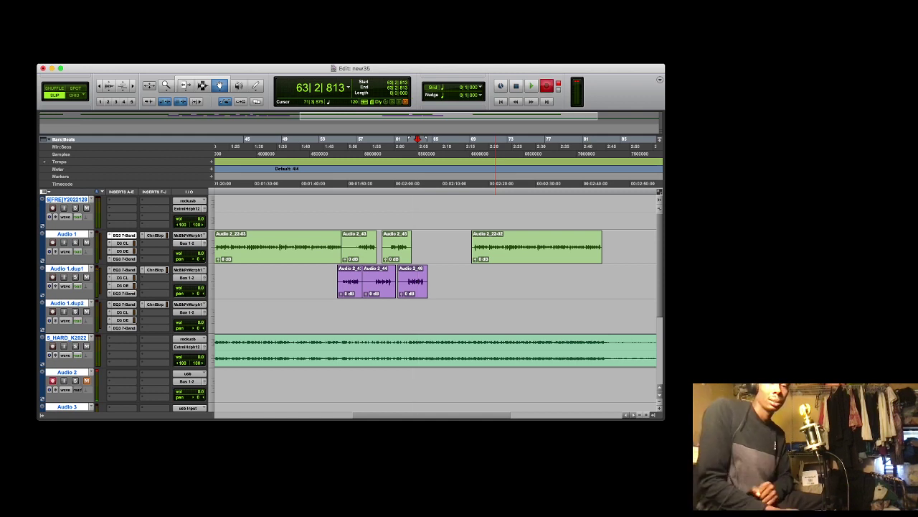
key("space")
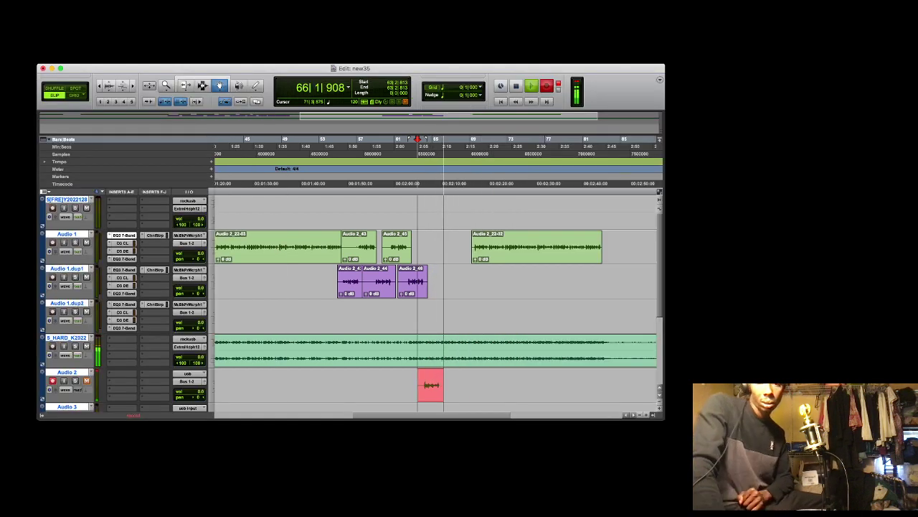
key("space")
key("space")
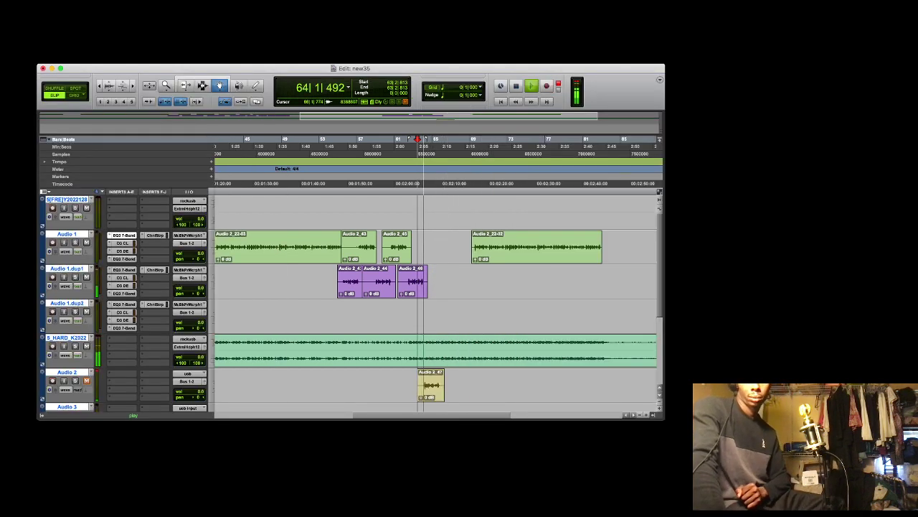
left_click_drag(442, 386, 441, 385)
left_click_drag(430, 281, 431, 248)
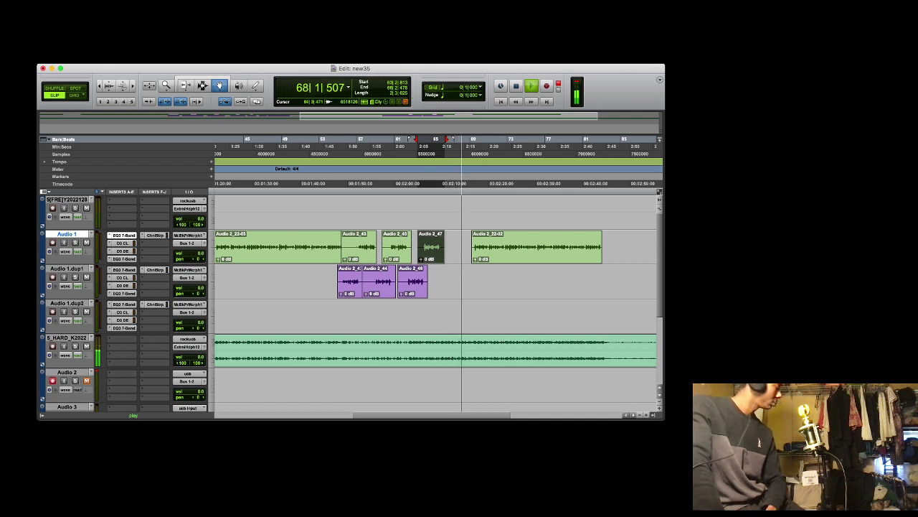
Record a take on Audio 2 from 64|3|471 to about 67|4 and move it up to Audio 1.dup1, keeping its start
left_click(428, 146)
key("space")
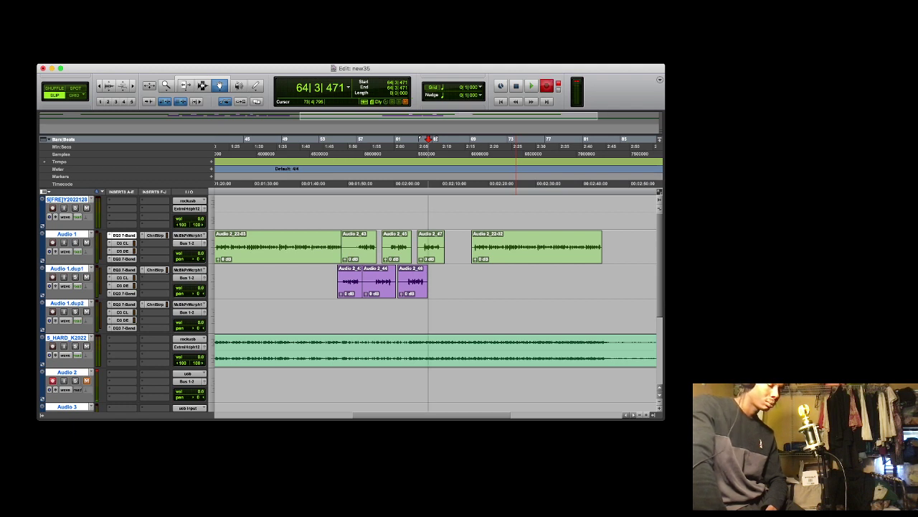
key("space")
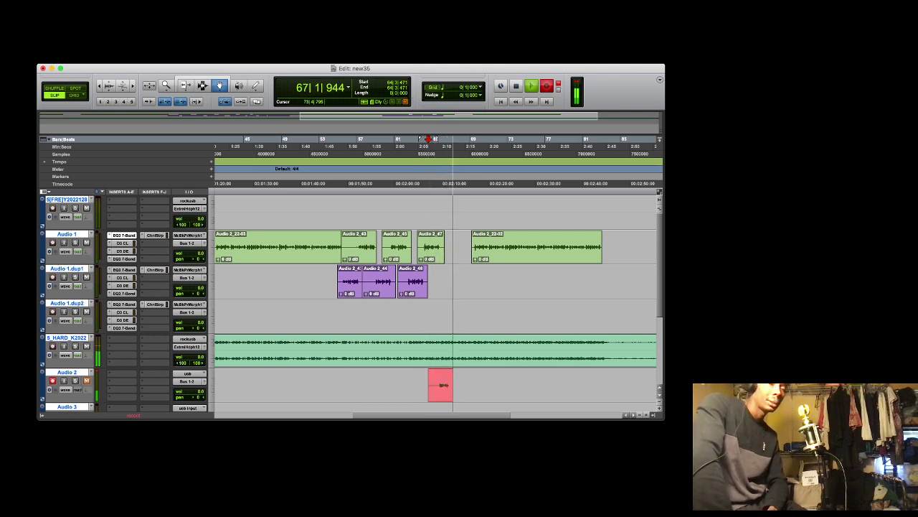
key("space")
key("space")
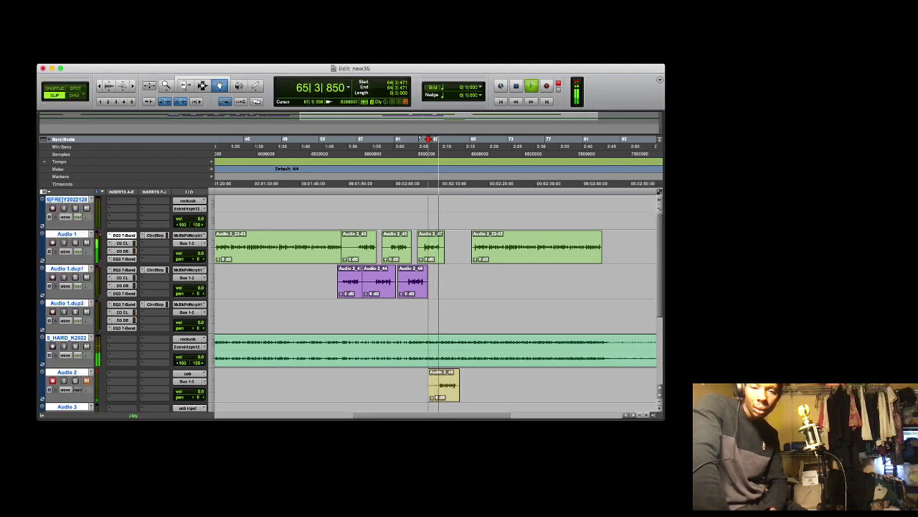
left_click_drag(453, 385, 451, 385)
left_click_drag(443, 316, 443, 281)
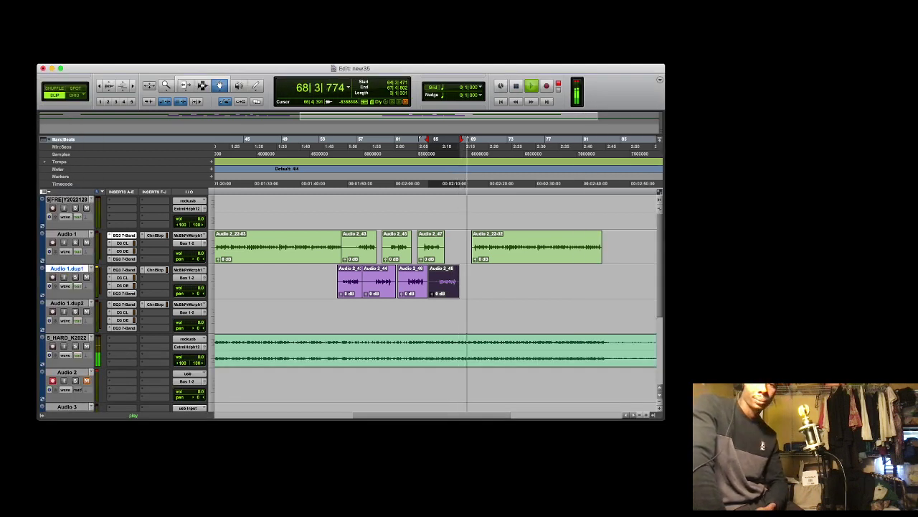
Record a take on Audio 2 from 66|3|281 to about 69|4, move it up to Audio 1, and extend the following hook's start back to 69|2|777
left_click(447, 146)
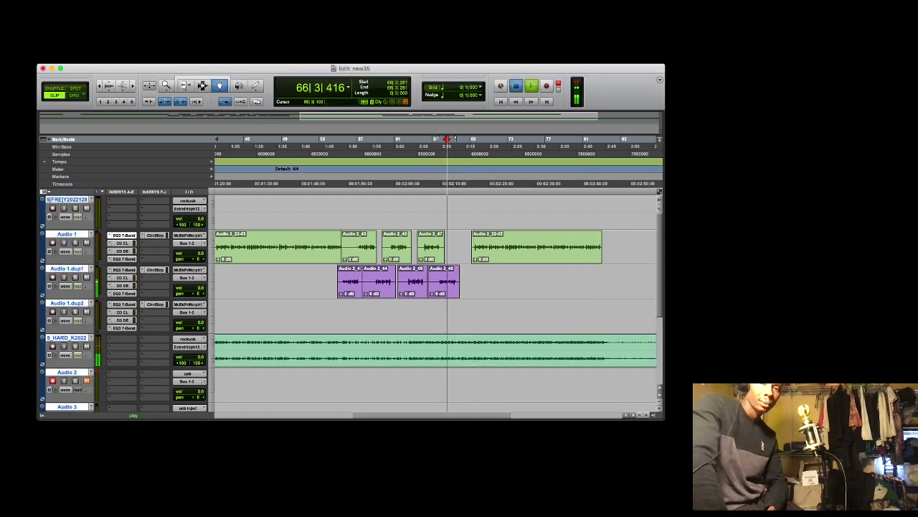
key("space")
key("super+space")
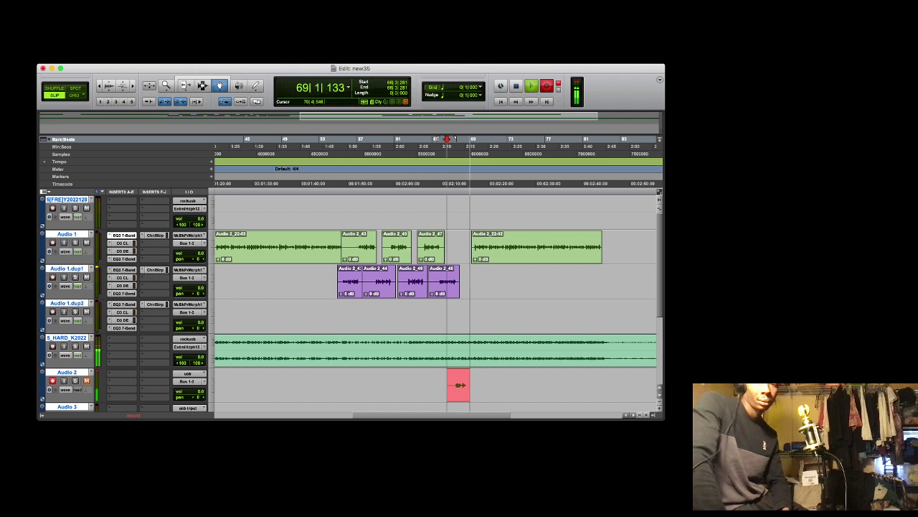
key("space")
key("space")
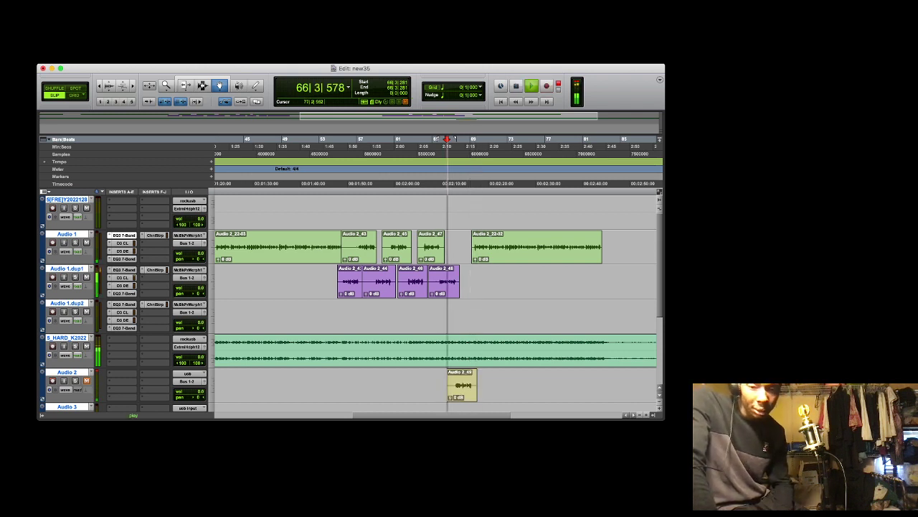
left_click_drag(470, 385, 472, 247)
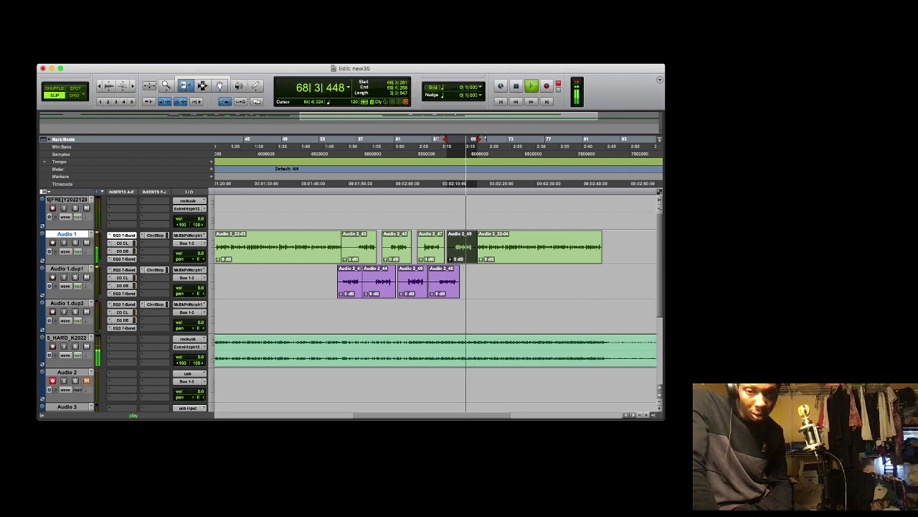
left_click_drag(479, 247, 474, 247)
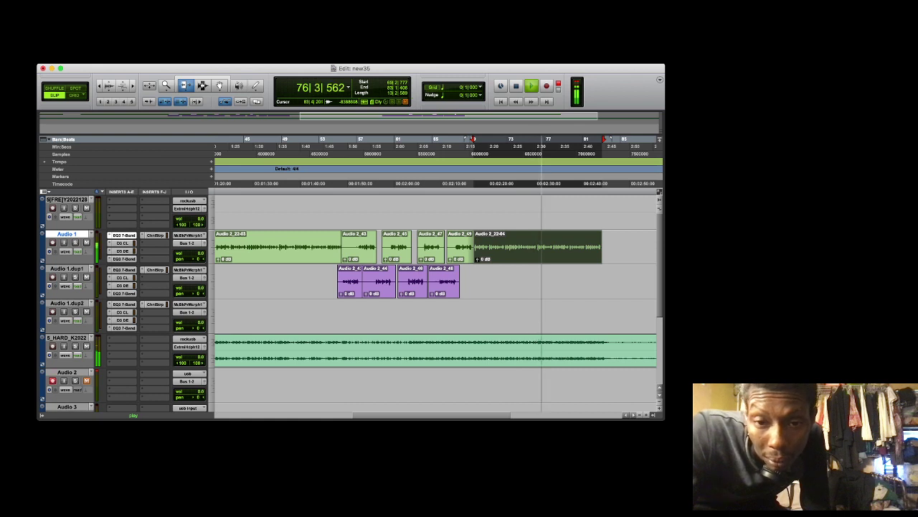
In the first verse, trim Audio 2_25 to 24|2|598–26|3|072, Audio 2_27 to 27|4|711–29|4|877, both ends of Audio 2_26, and Audio 2_28's start
key("Return")
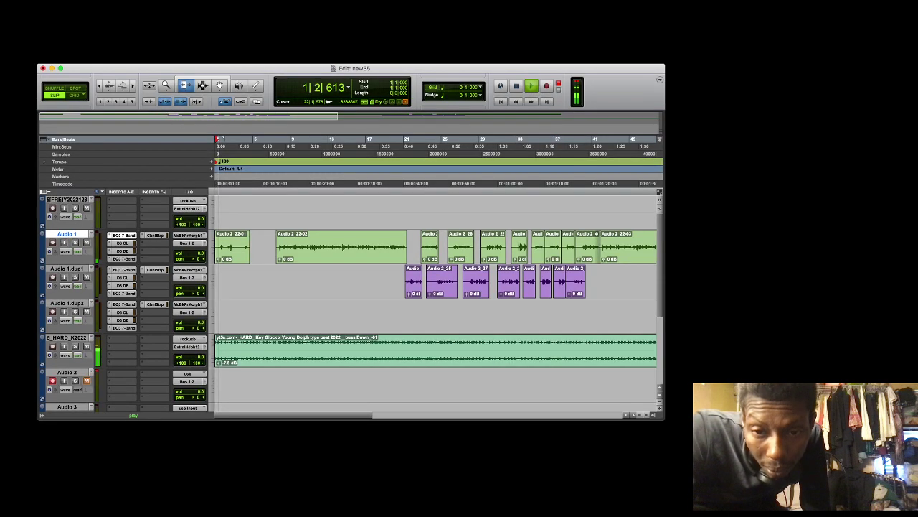
left_click_drag(428, 281, 435, 281)
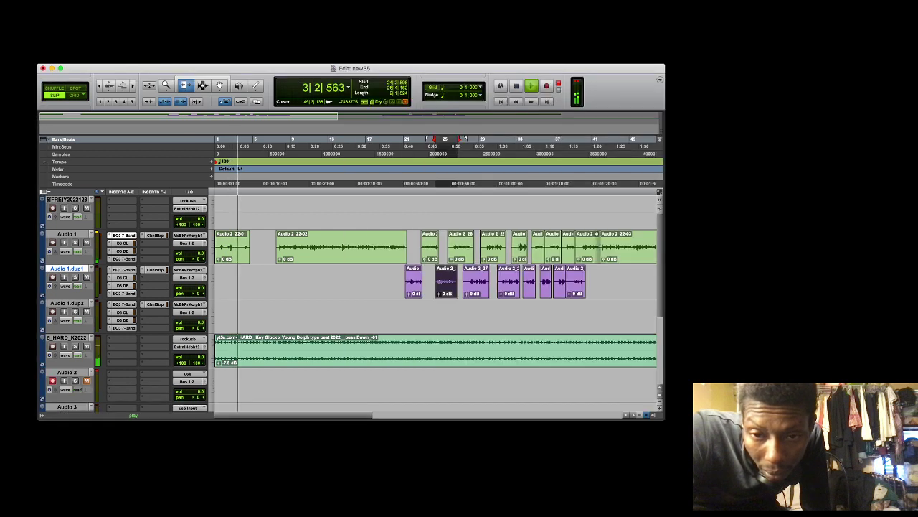
key("super+bracketright")
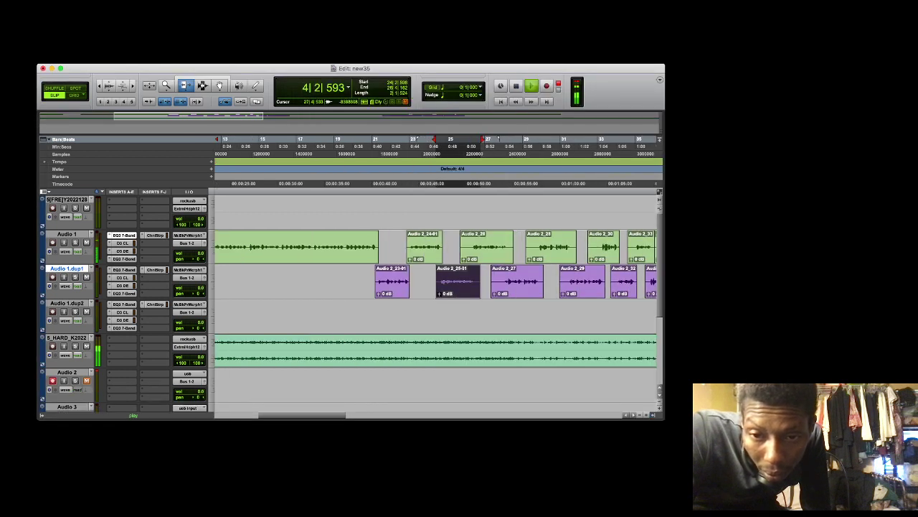
left_click(502, 282)
left_click_drag(480, 281, 475, 281)
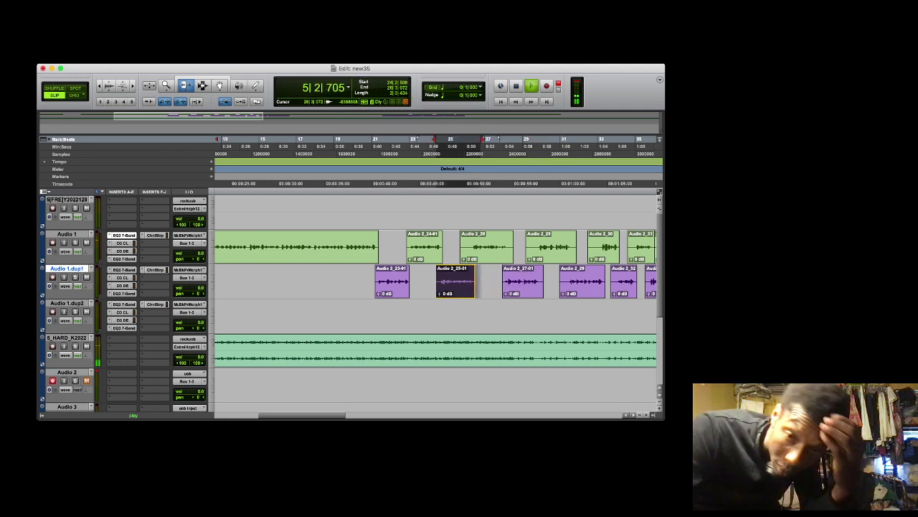
left_click_drag(461, 247, 538, 247)
left_click_drag(543, 281, 540, 280)
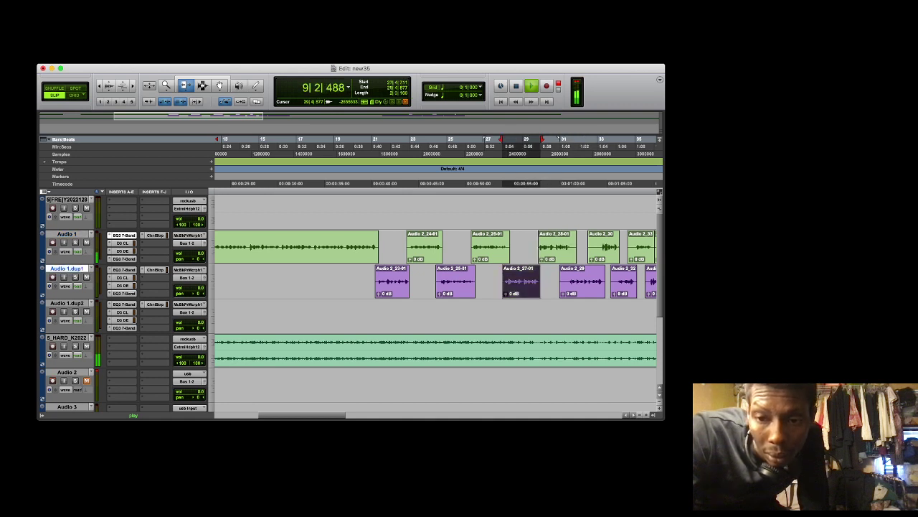
Trim the end of Audio 2_28 and the starts of the next four takes, starting Audio 2_30 at 33|1|702 and Audio 2_33 at 34|4|848
left_click(570, 278)
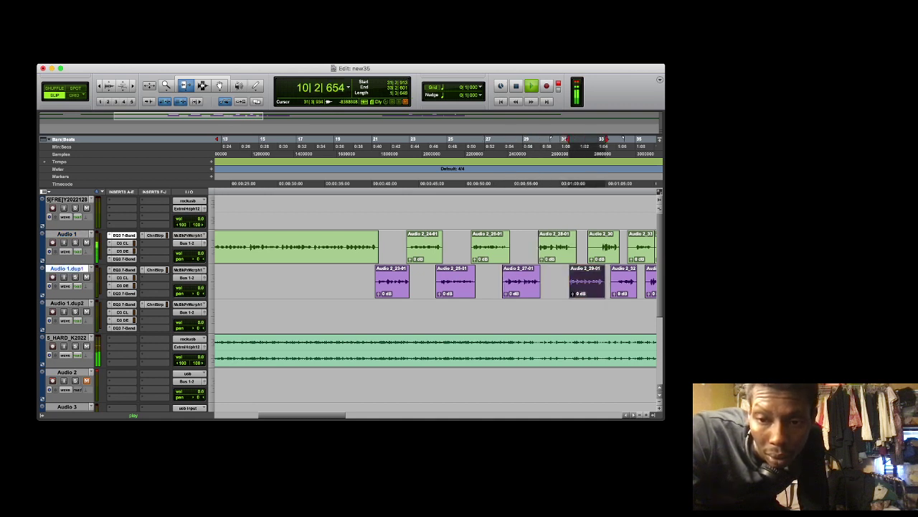
left_click(572, 247)
left_click(572, 281)
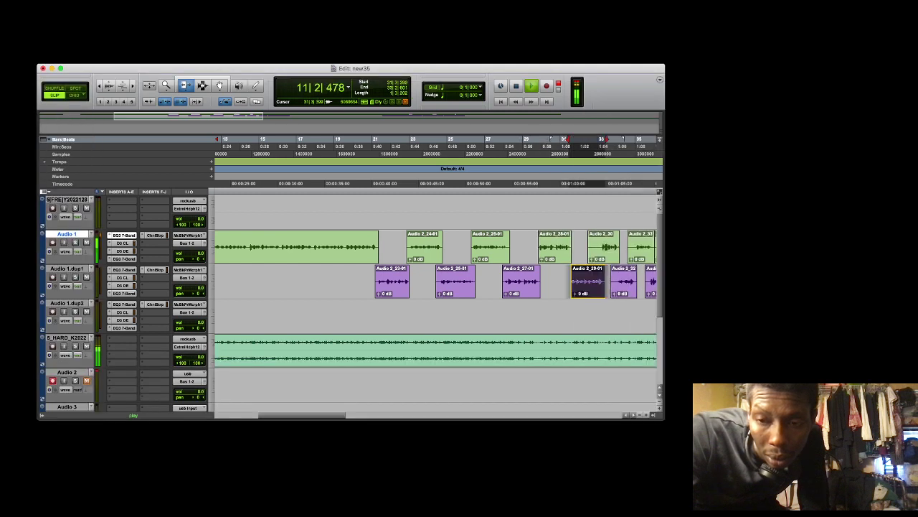
left_click_drag(572, 281, 567, 282)
left_click(601, 247)
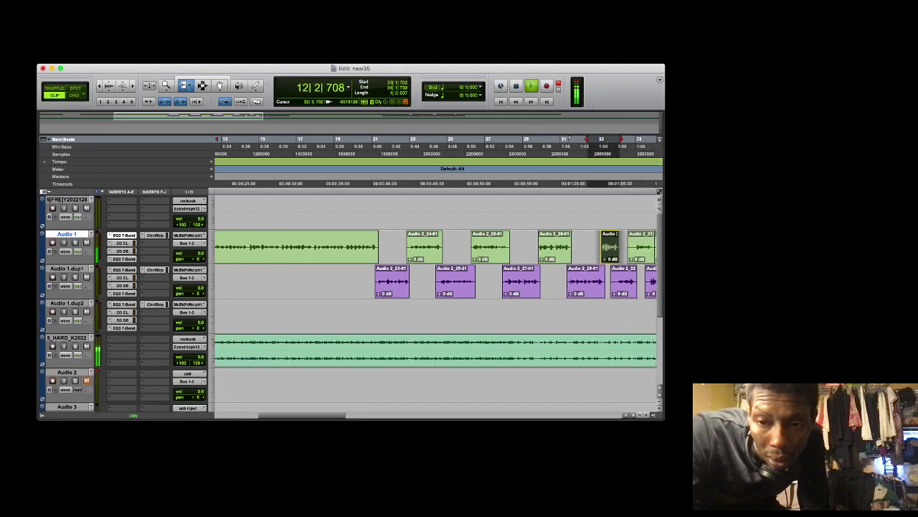
left_click(617, 281)
left_click_drag(629, 247, 635, 247)
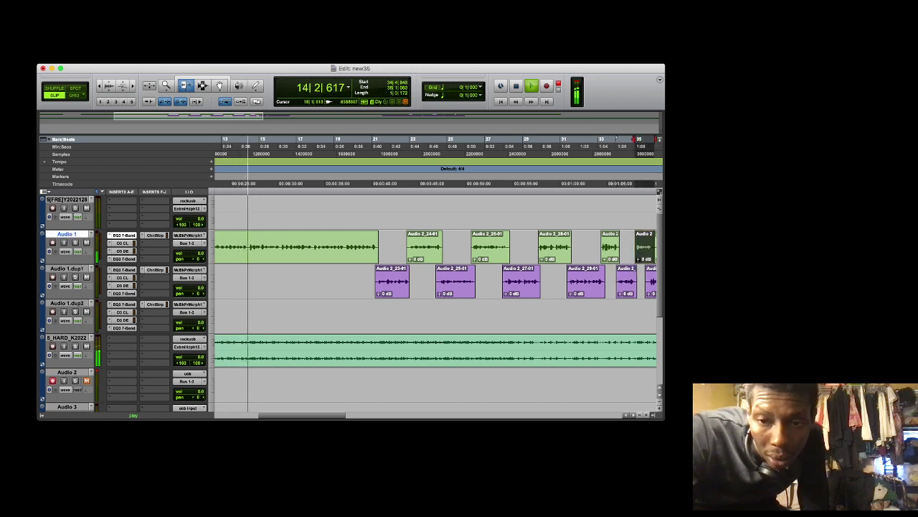
Trim the starts of the next four alternating takes between bars 35 and 38, with Audio 2_36 running from 36|3|280 to about 37|4
scroll(435, 287, "right", 6)
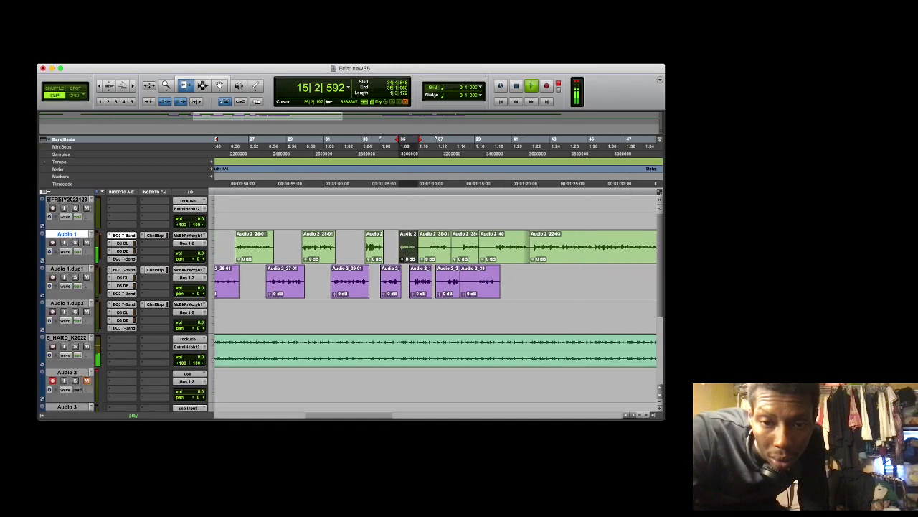
left_click_drag(409, 276, 429, 247)
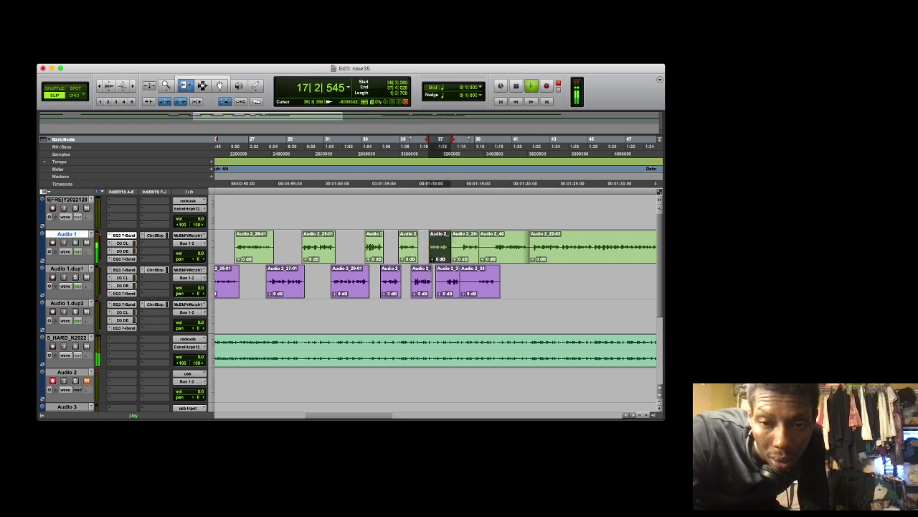
left_click(446, 279)
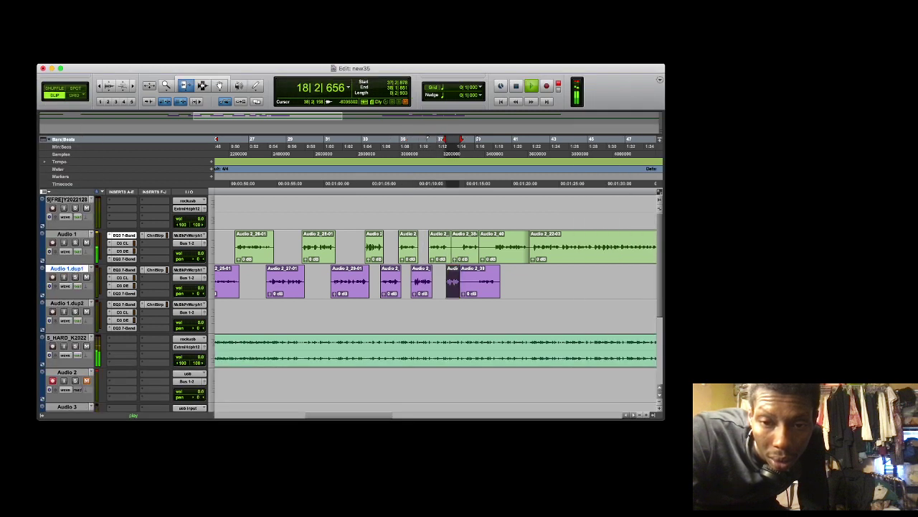
left_click(461, 248)
left_click(449, 247)
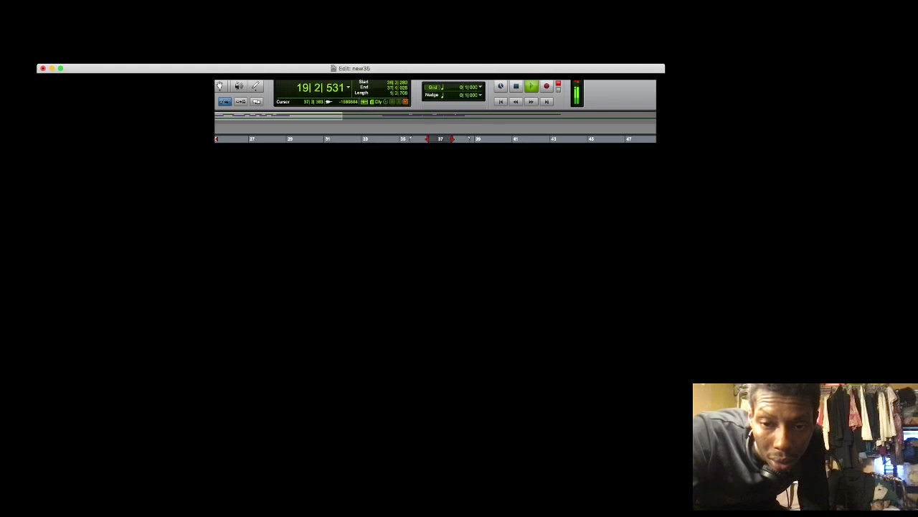
Trim the first verse's last take on Audio 1.dup1 to 39|1|667–40|1|661 and the start of Audio 2_40 on Audio 1 to about 40|1
left_click(479, 276)
left_click_drag(458, 286, 496, 285)
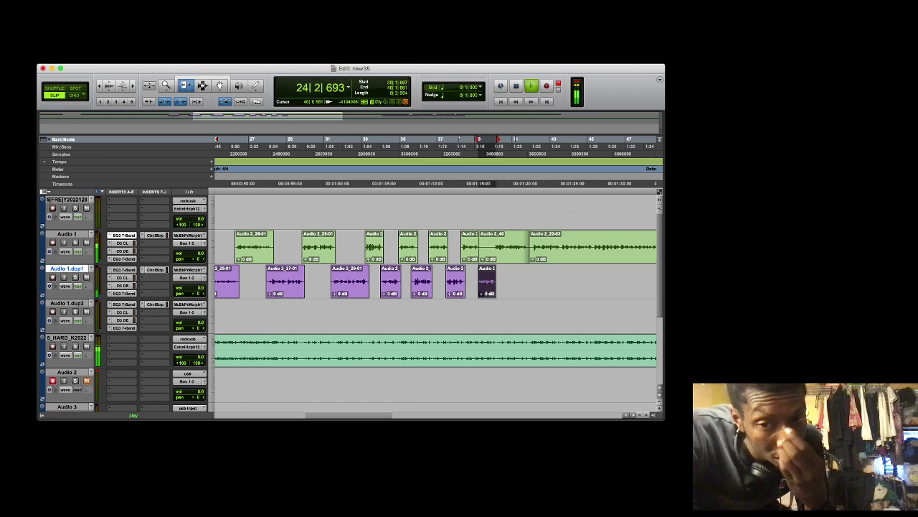
left_click_drag(479, 246, 530, 246)
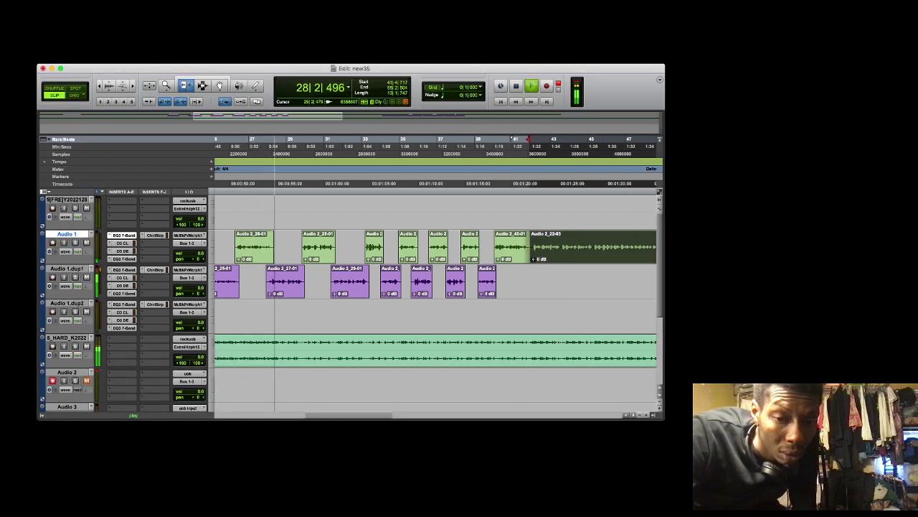
In the second verse, trim the start of Audio 2_43 to about bar 57 and the start of Audio 2_42 to about 55|2
scroll(436, 287, "right", 10)
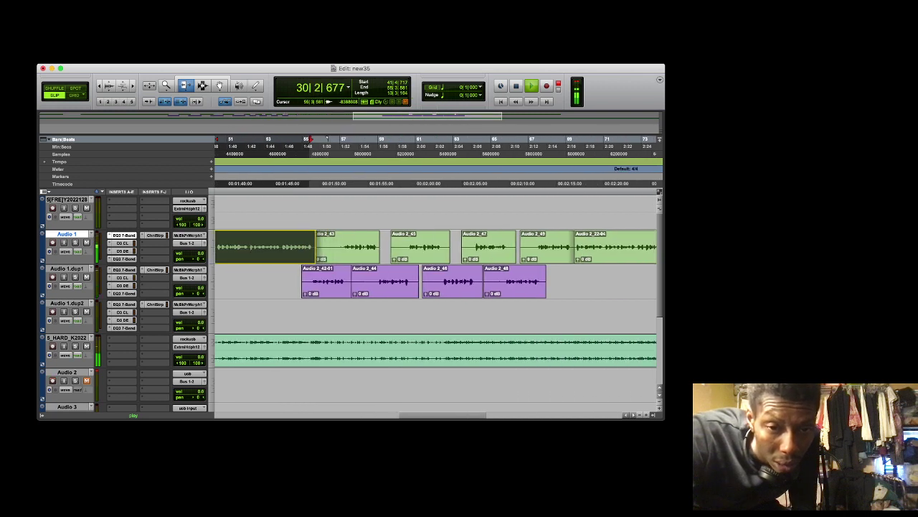
left_click_drag(314, 260, 342, 251)
left_click(310, 283)
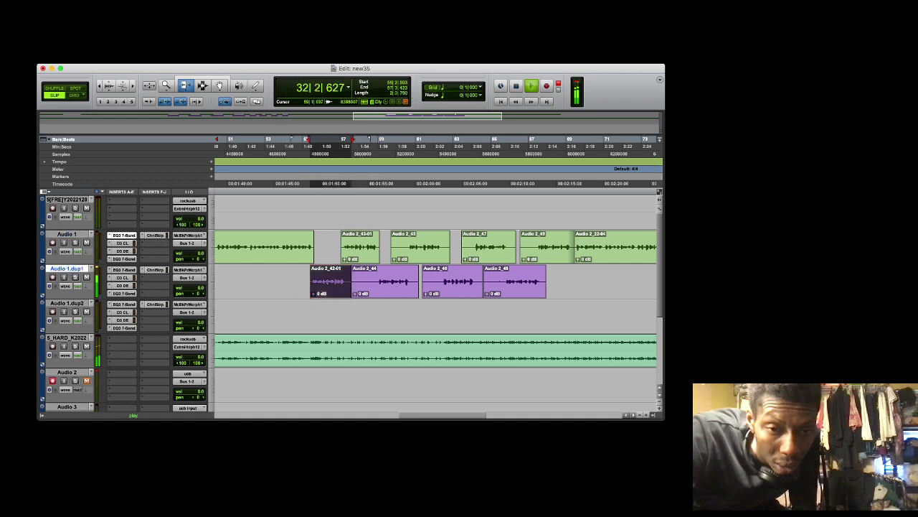
Trim the end of Audio 2_42 to just after bar 57 and both ends of Audio 2_44 to 59|1|192–60|4|248
scroll(435, 282, "left", 10)
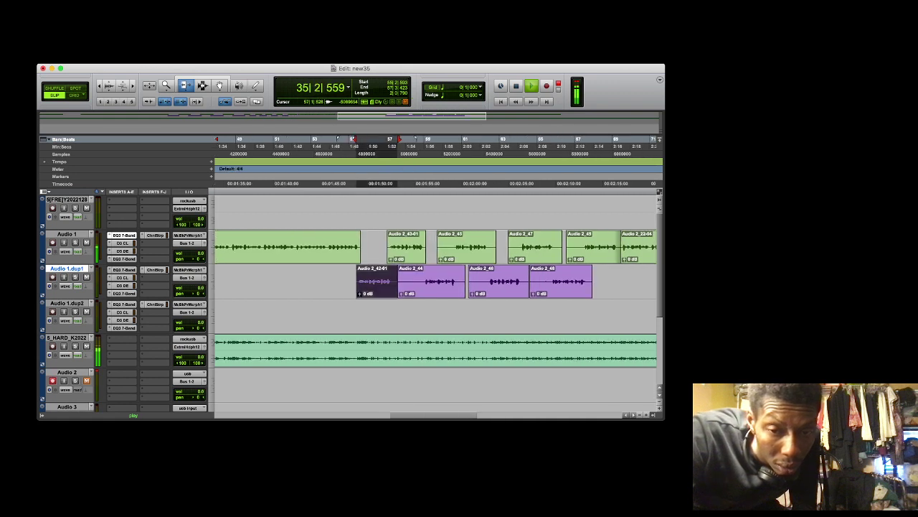
left_click_drag(395, 290, 424, 283)
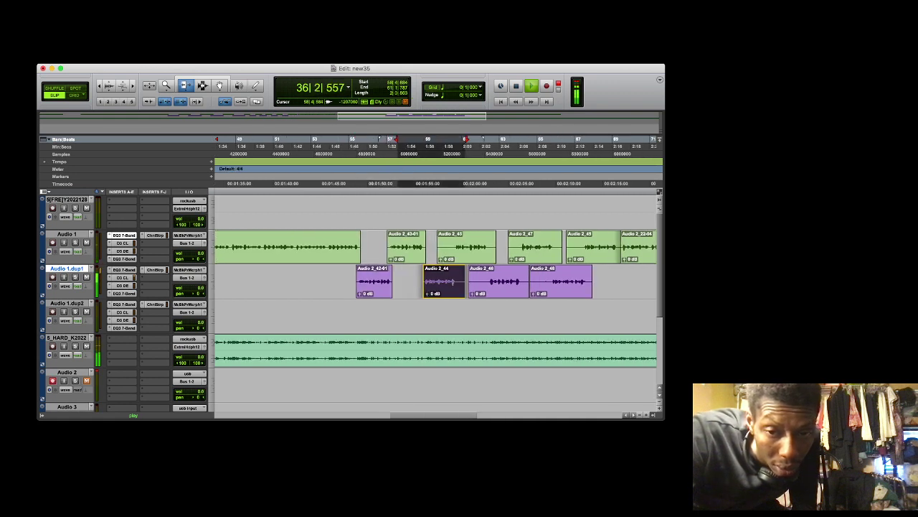
key("a")
left_click(458, 283)
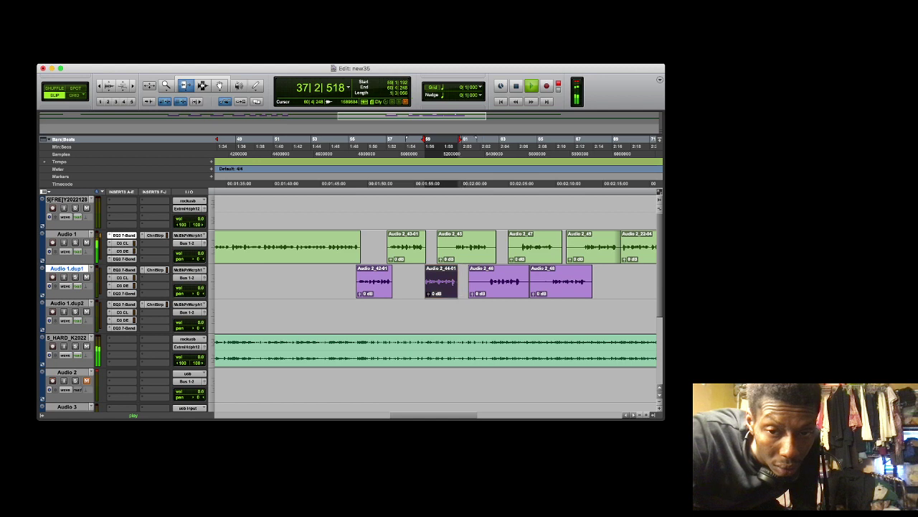
Trim both ends of Audio 2_45, starting it at 60|3|584, and trim Audio 2_46 to 62|2|462–64|2|183
left_click(455, 251)
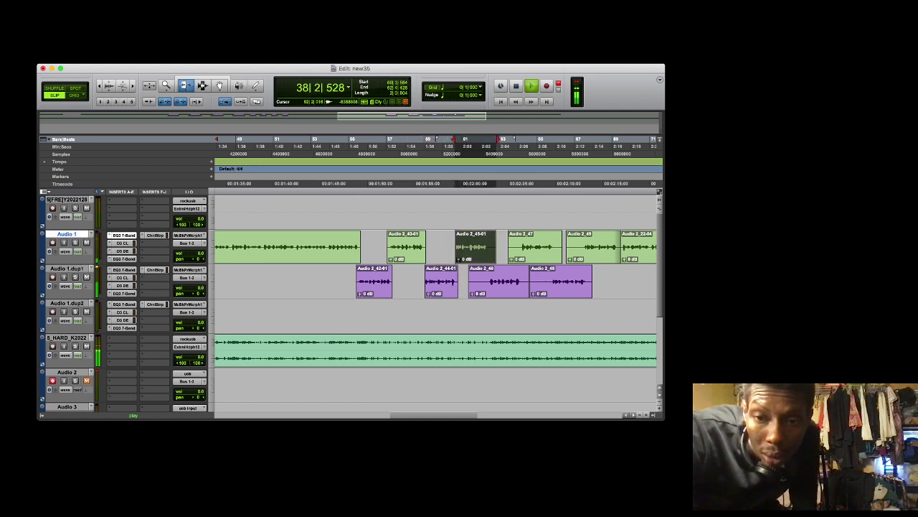
key("s")
left_click(487, 281)
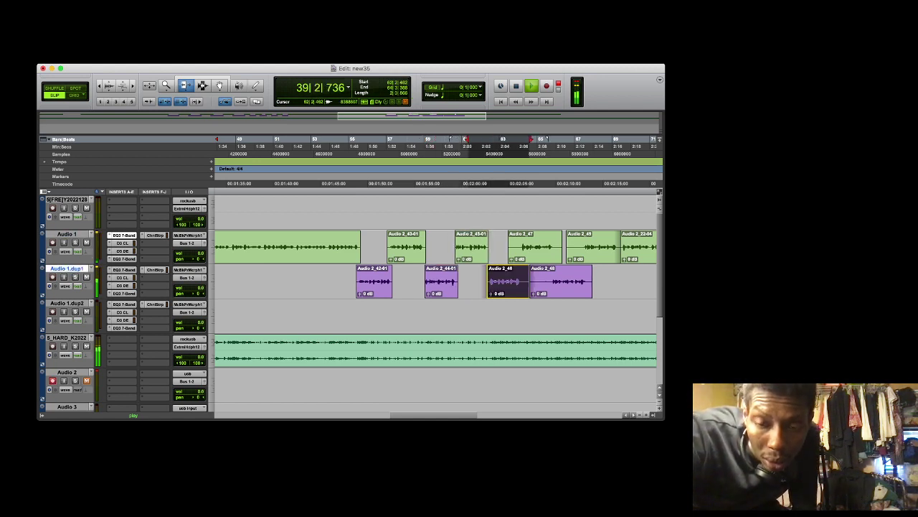
key("a")
key("s")
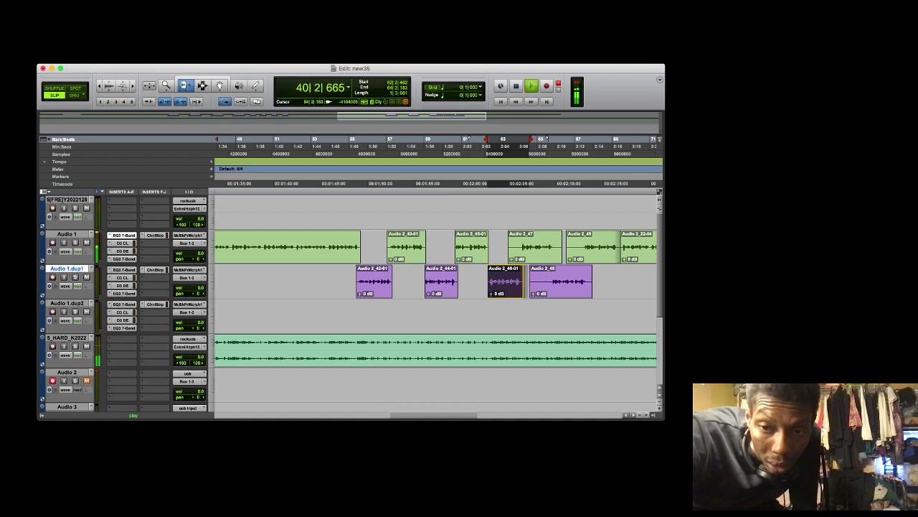
Trim both ends of Audio 2_47 on Audio 1 so it runs from about 64|1 to 66|1
key("p")
key("a")
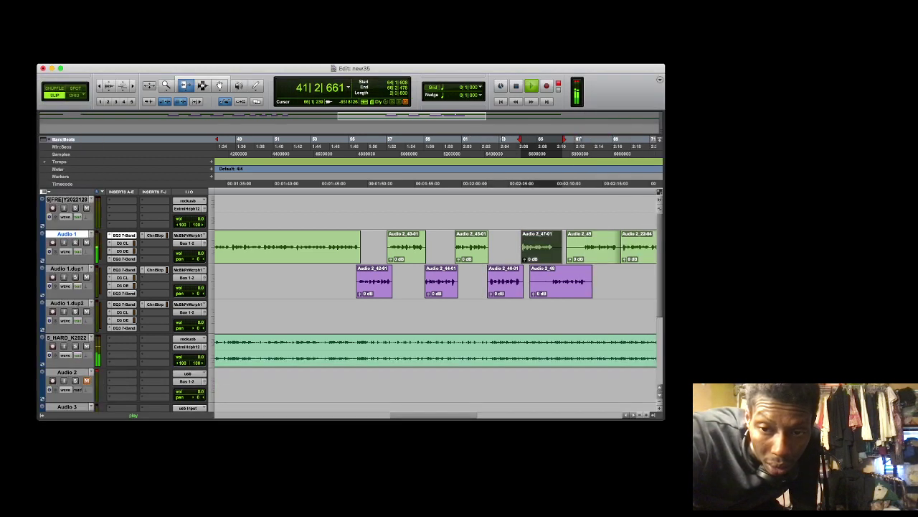
key("s")
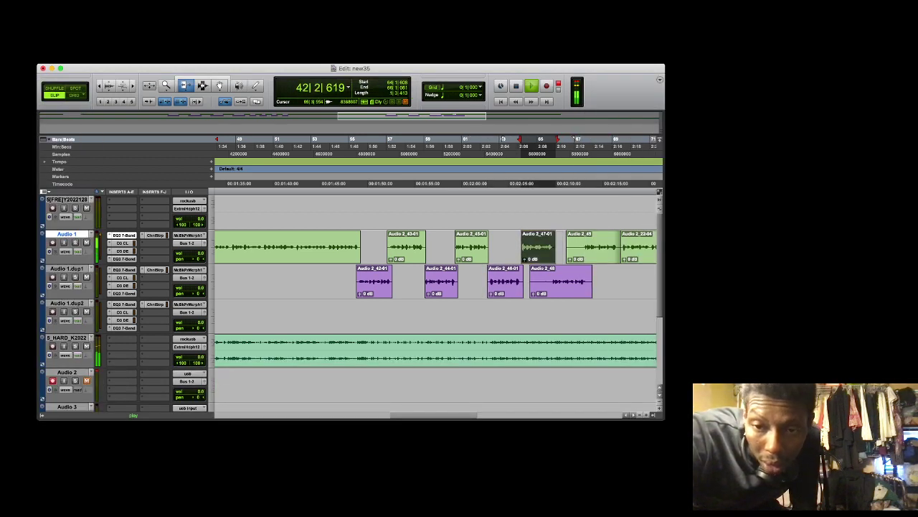
Trim both ends of Audio 2_48, starting it at 65|3|465, and the start of Audio 2_49 to 67|2|789
key("semicolon")
key("a")
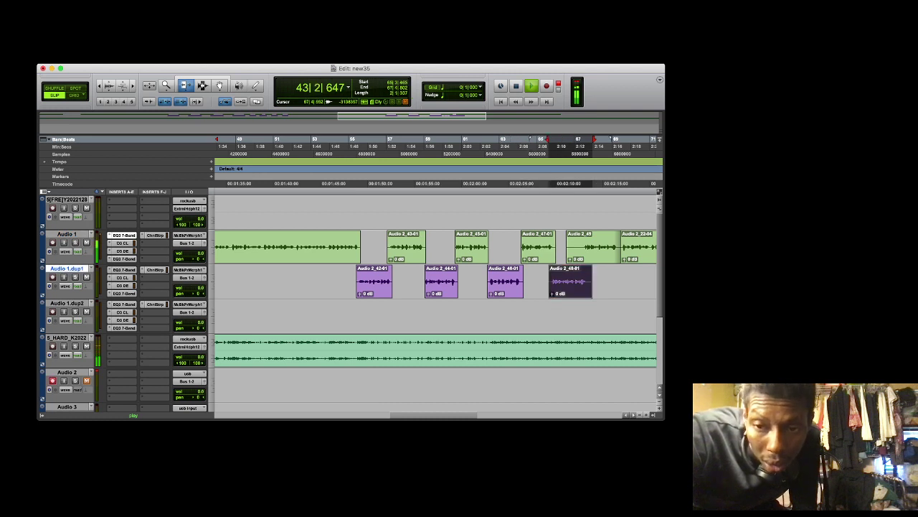
key("s")
key("p")
key("a")
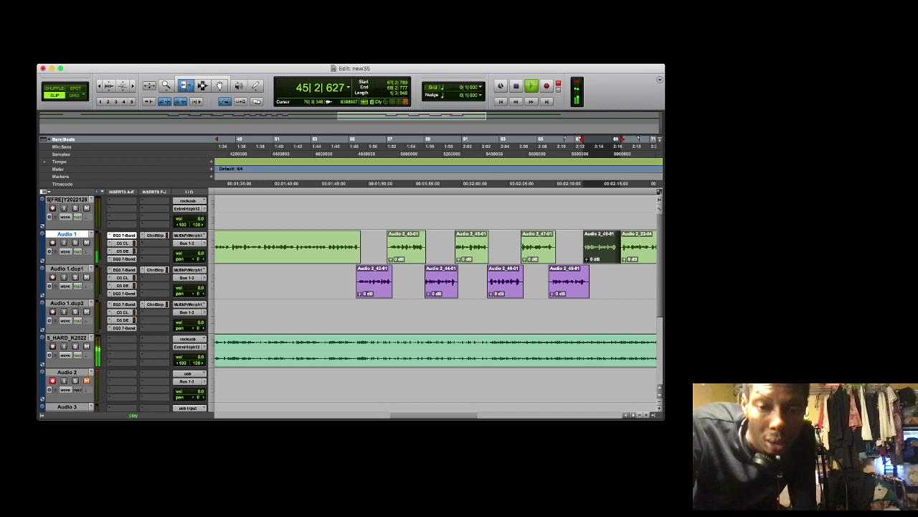
Switch to the Grabber tool and review the whole song's arrangement during playback, from the second hook to the end of the beat
key("r")
key("r")
key("r")
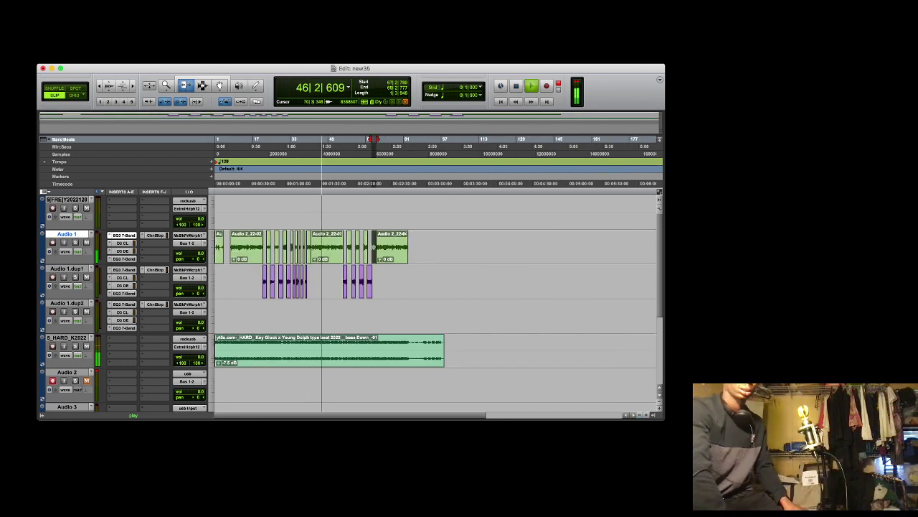
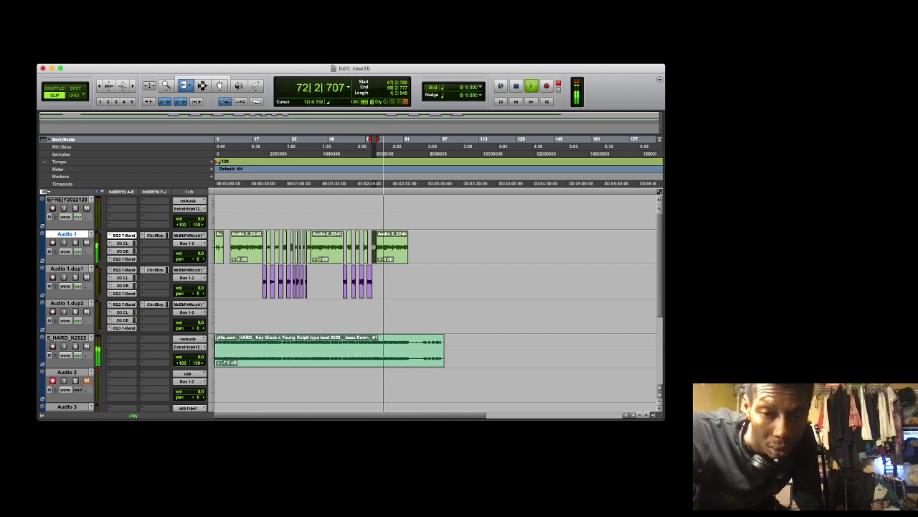
key("F8")
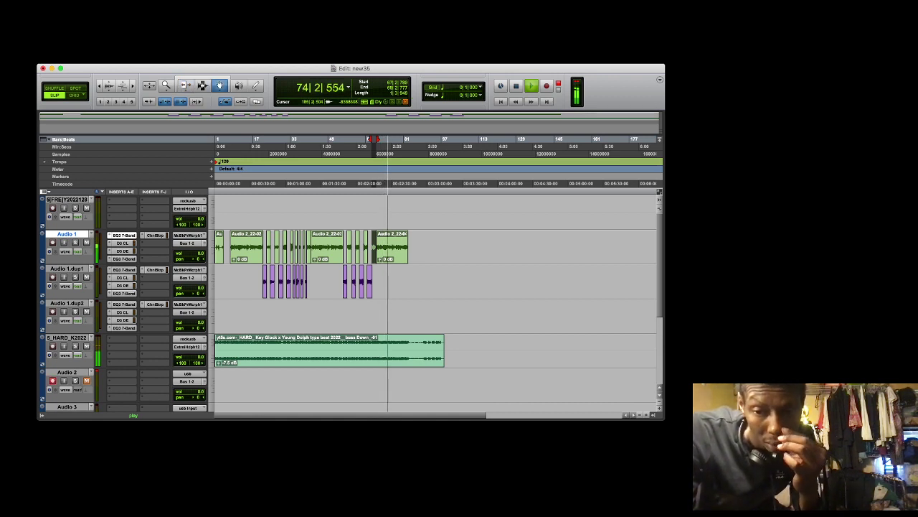
key("super+bracketright")
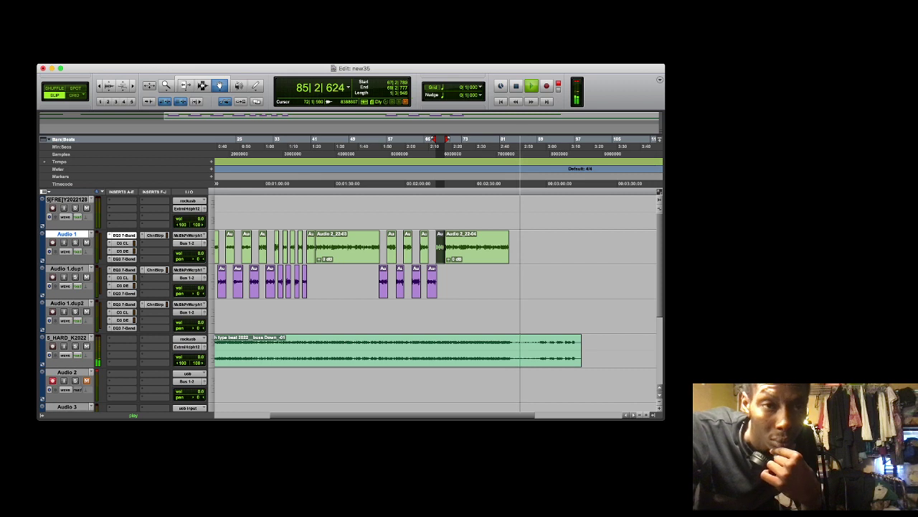
Copy the last Audio 2_22-04 clip from Audio 1 to Audio 1.dup1 and place it at about bar 83, just after the original
left_click(483, 244)
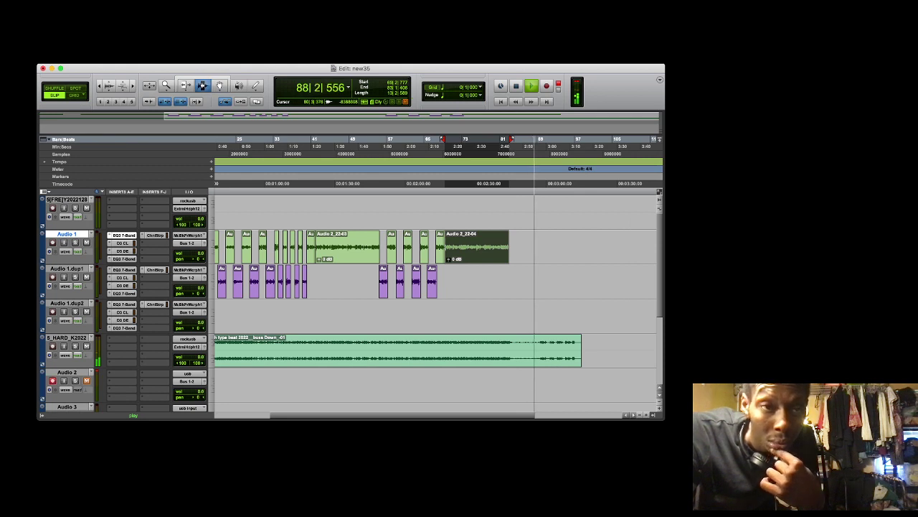
left_click_drag(499, 282, 592, 281)
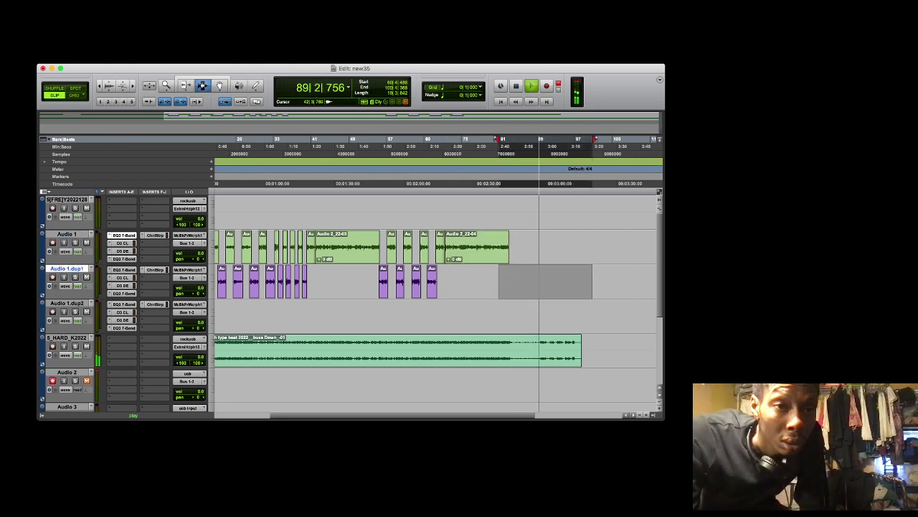
key("super+v")
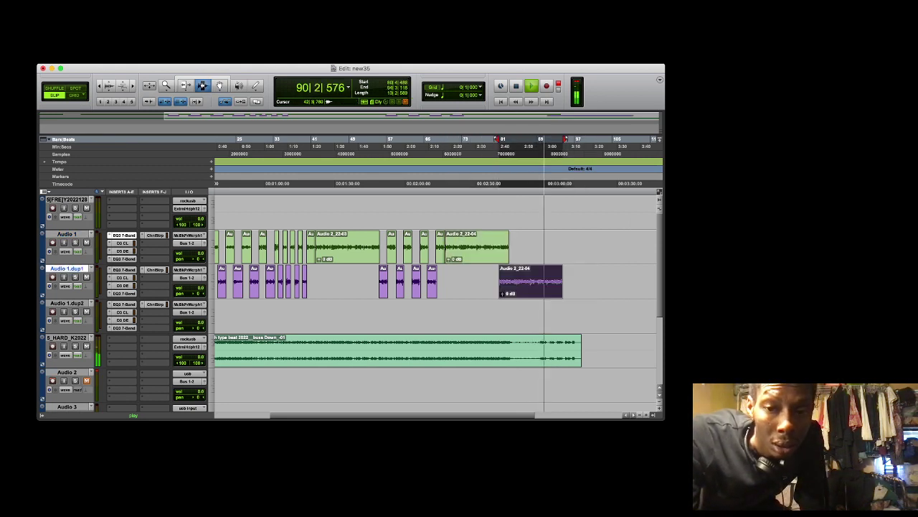
mouse_move(530, 288)
left_mouse_down()
mouse_move(550, 287)
mouse_move(541, 288)
left_mouse_up()
key("space")
key("space")
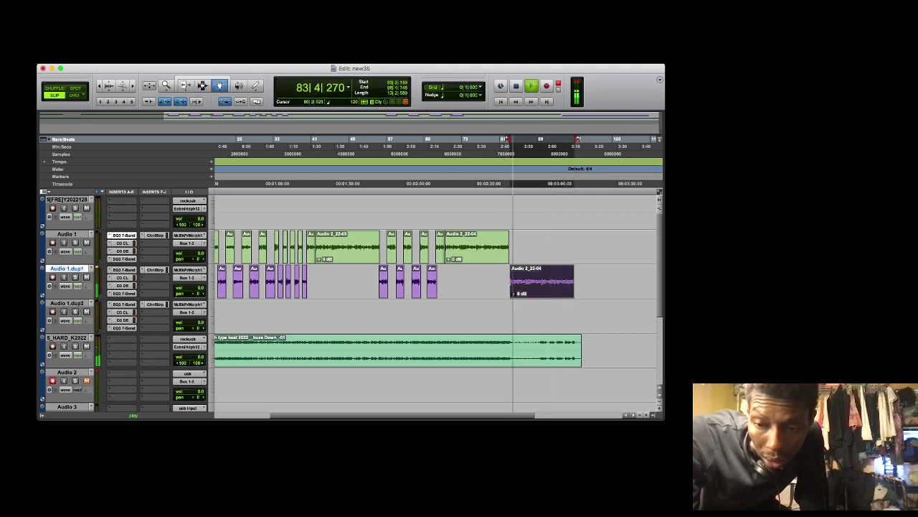
Fine-tune the start of the copied clip on Audio 1.dup1 in bar 83, close behind the end of the Audio 1 clip, while playing it
left_click(501, 154)
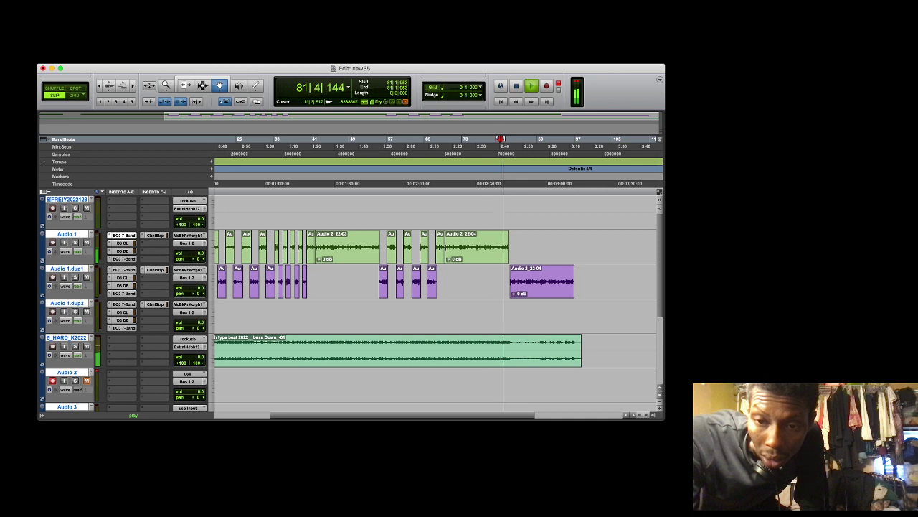
left_click(646, 415)
left_click(647, 415)
left_click(646, 414)
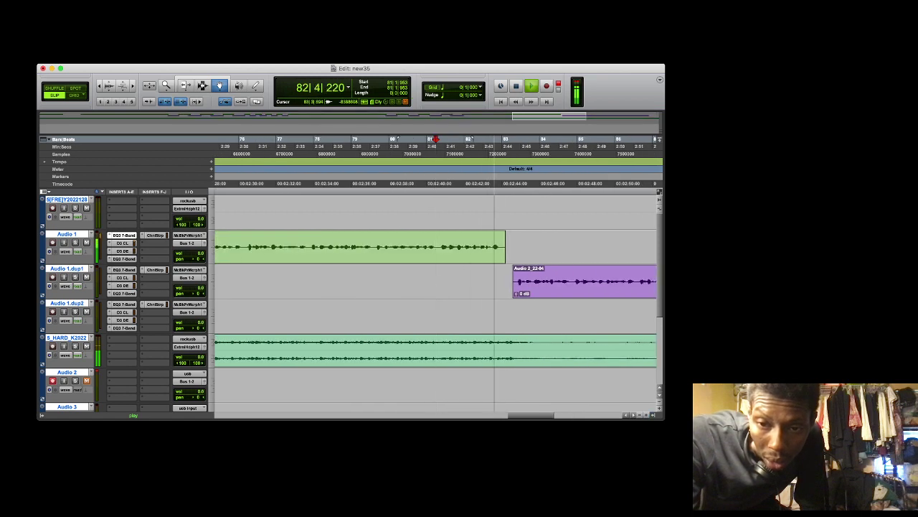
left_click(528, 274)
left_click_drag(527, 272, 523, 275)
key("plus")
key("minus")
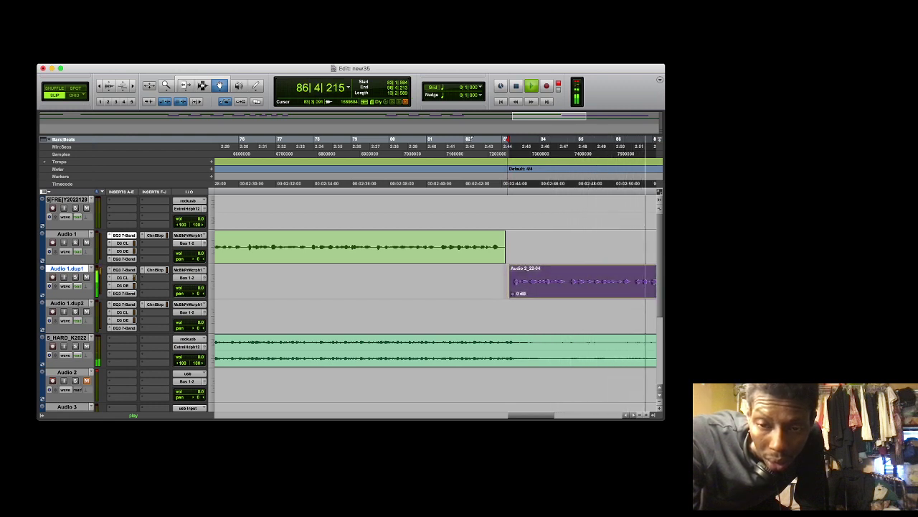
key("minus")
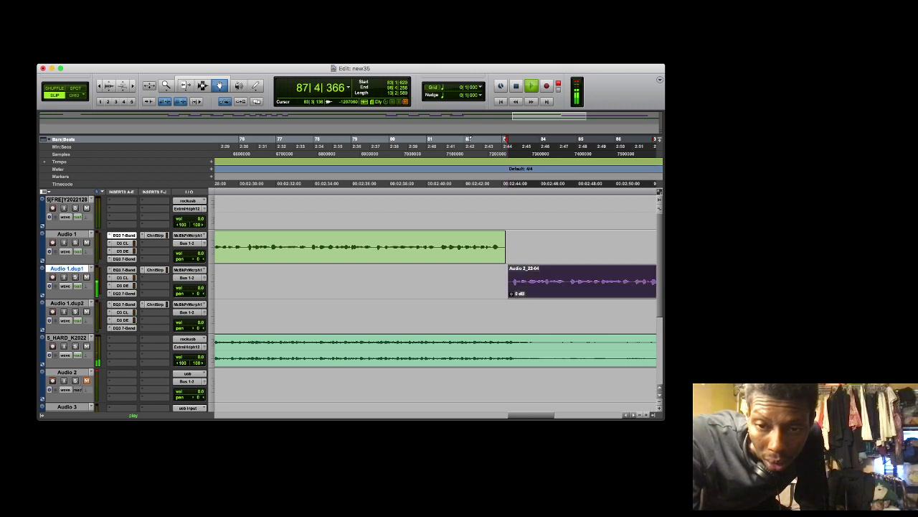
left_click_drag(524, 274, 524, 274)
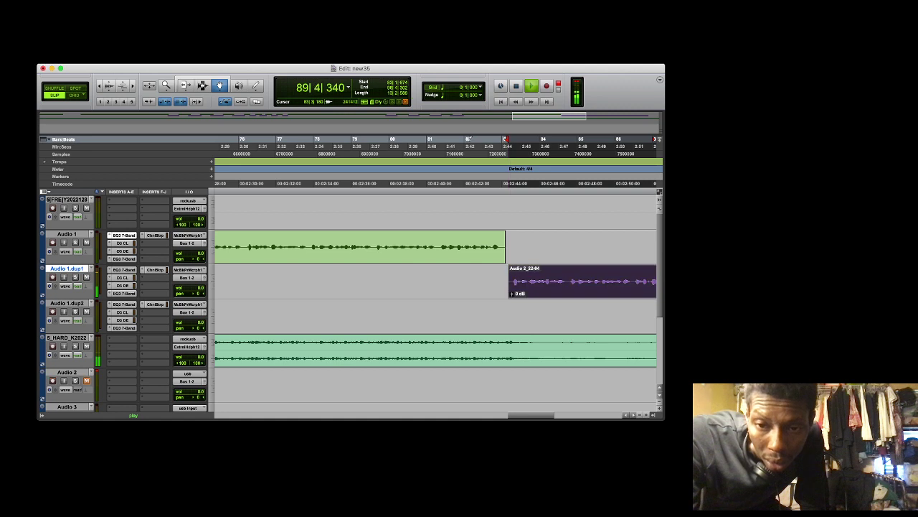
key("minus")
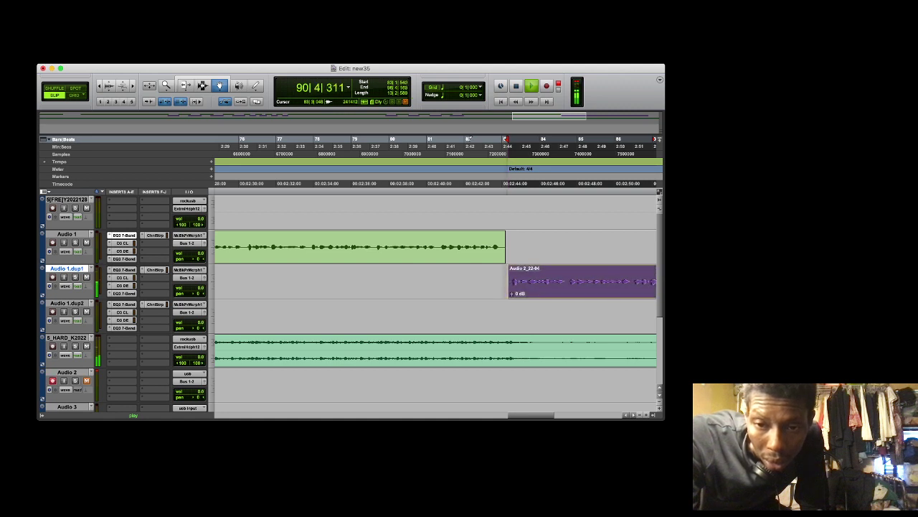
left_click_drag(522, 282, 525, 285)
key("minus")
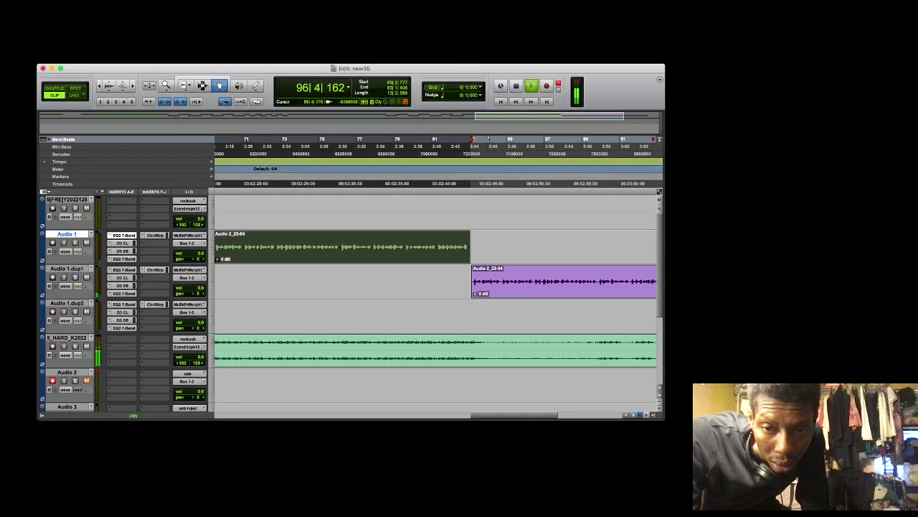
Select the full song from bar 1 to about bar 98 across the vocal tracks and the HARD beat track, and clear its clips
left_click(640, 415)
left_click(640, 415)
left_click(640, 414)
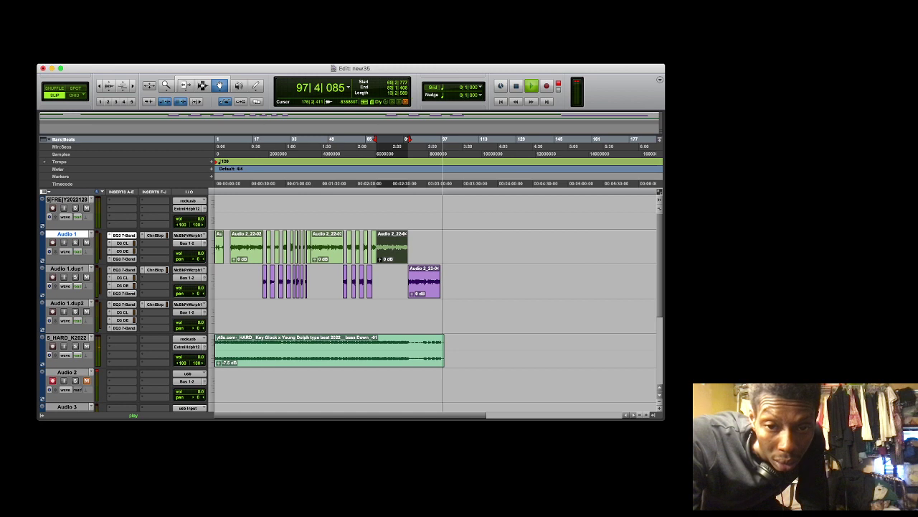
left_click(202, 86)
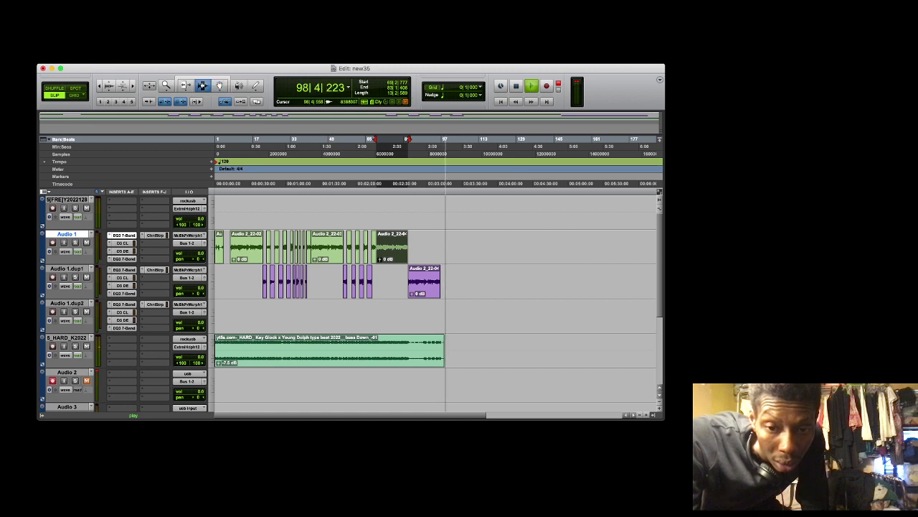
key("super+a")
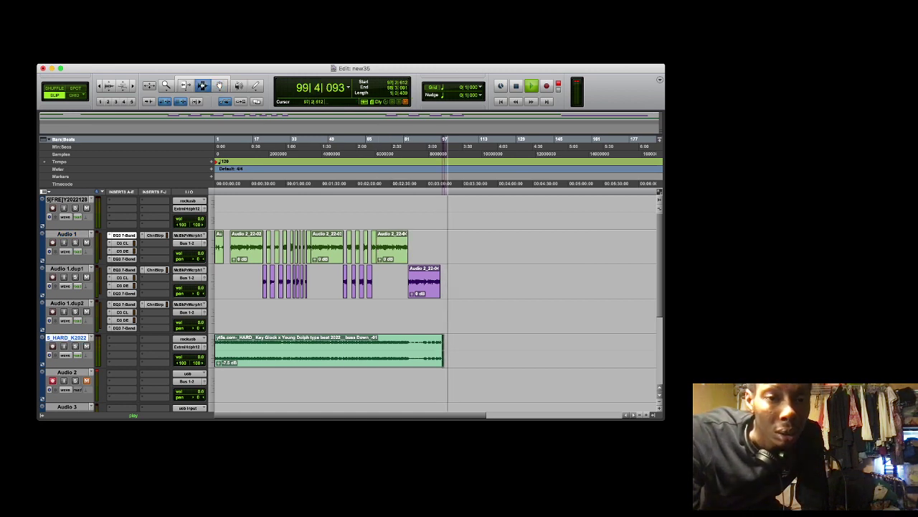
left_click_drag(221, 221, 215, 235)
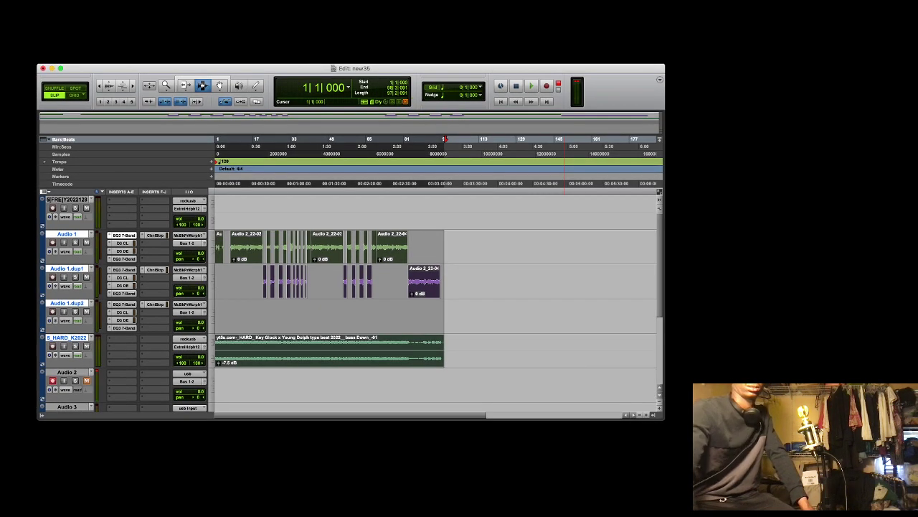
key("super+z")
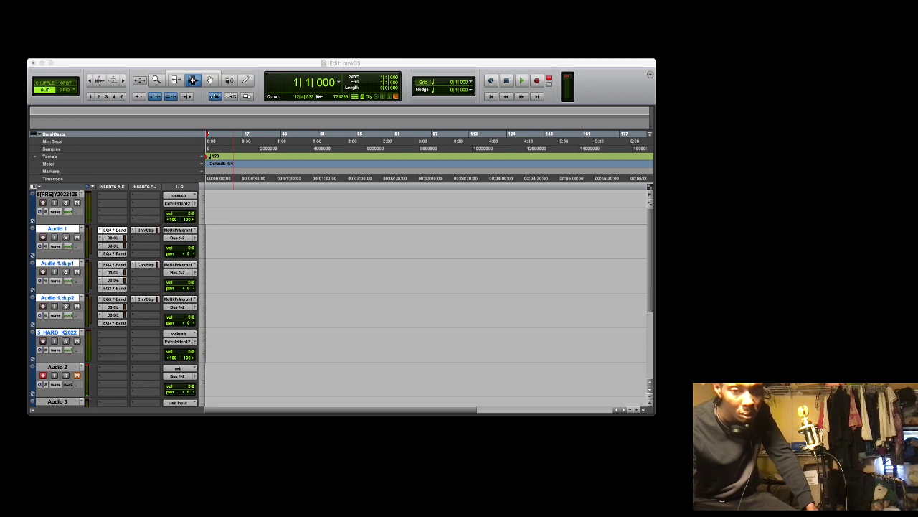
Play the "LOOK ALIVE" beat from the start to audition its opening bars
key("space")
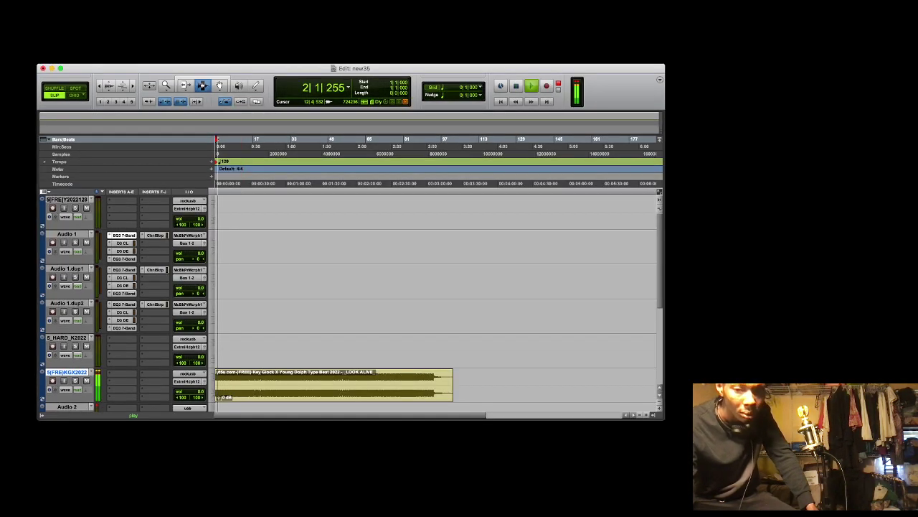
scroll(436, 301, "down", 5)
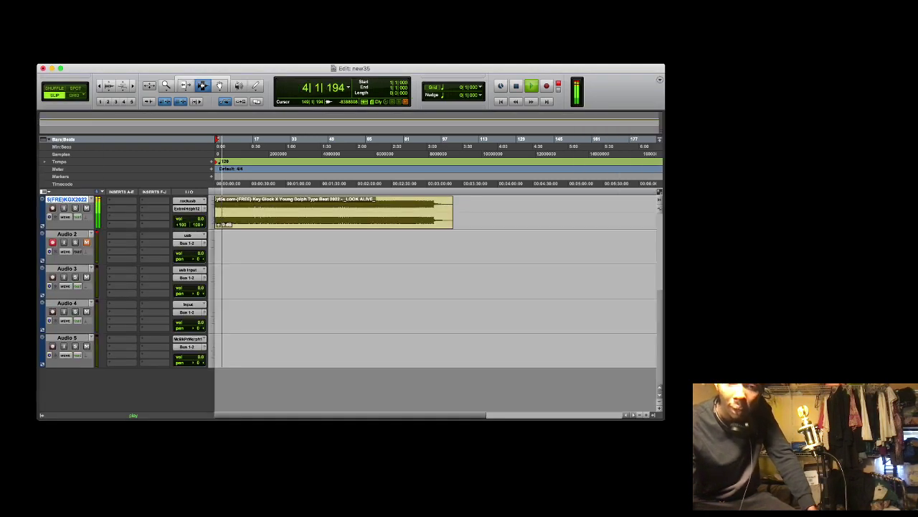
left_click(646, 415)
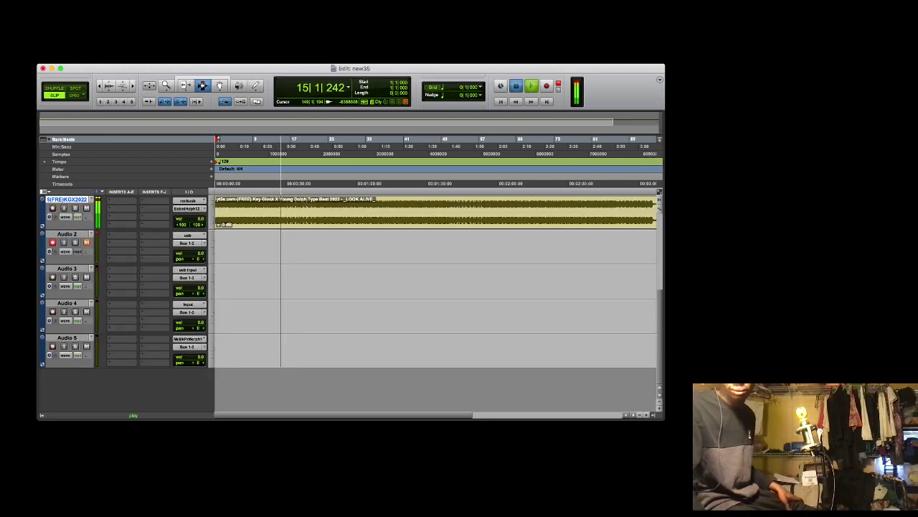
key("space")
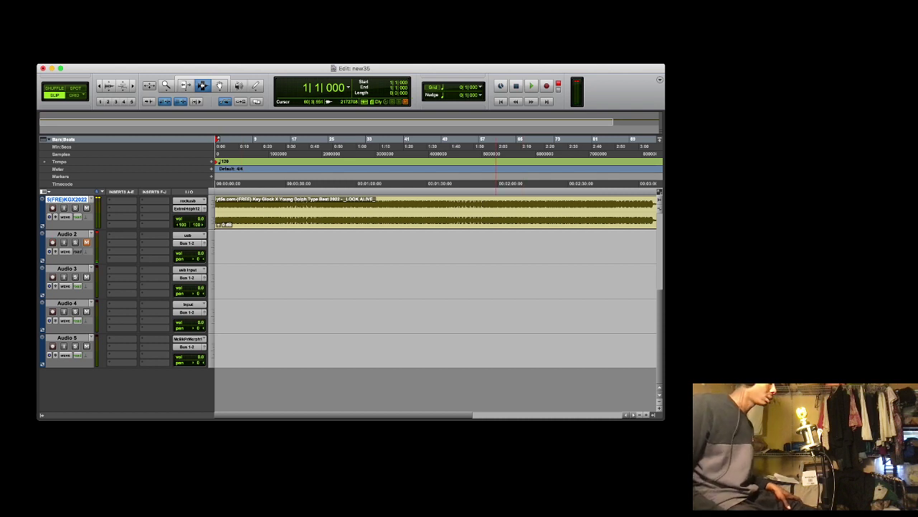
Record a first vocal take on Audio 2 from bar 1 to about bar 10 and play it back
key("super+space")
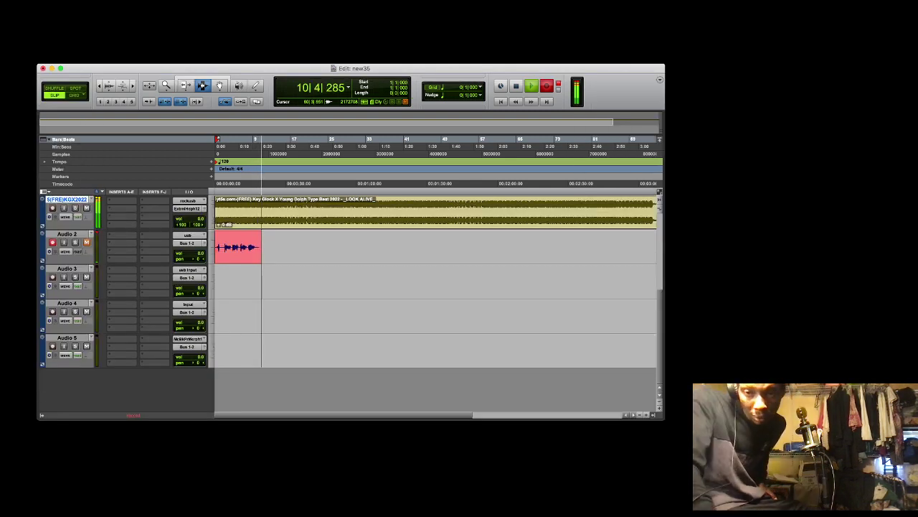
key("space")
key("space")
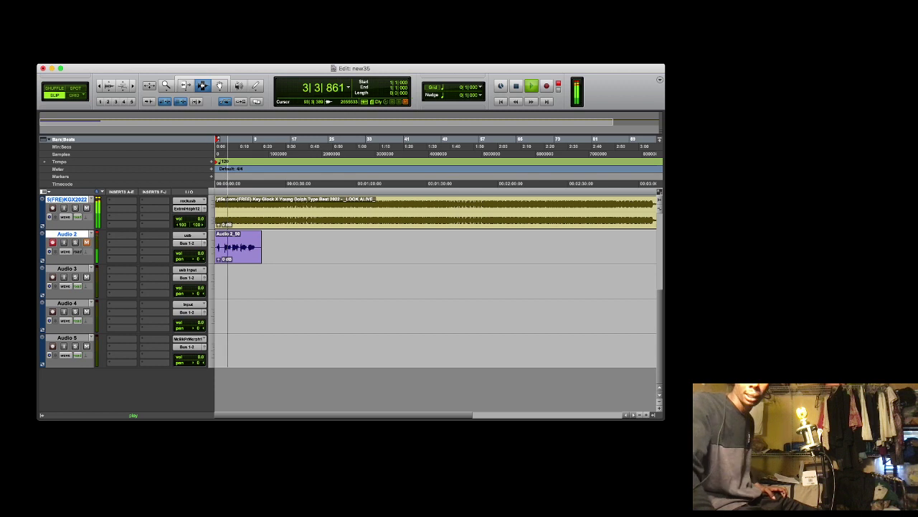
Move the recorded take from Audio 2 to the start of Audio 1 and set the play position in bar 7
scroll(431, 302, "up", 3)
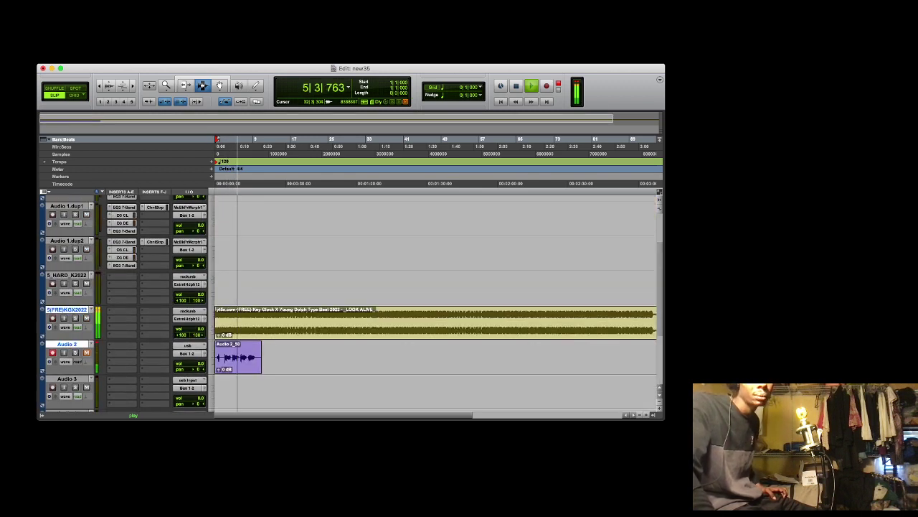
key("F8")
left_click_drag(234, 363, 239, 206)
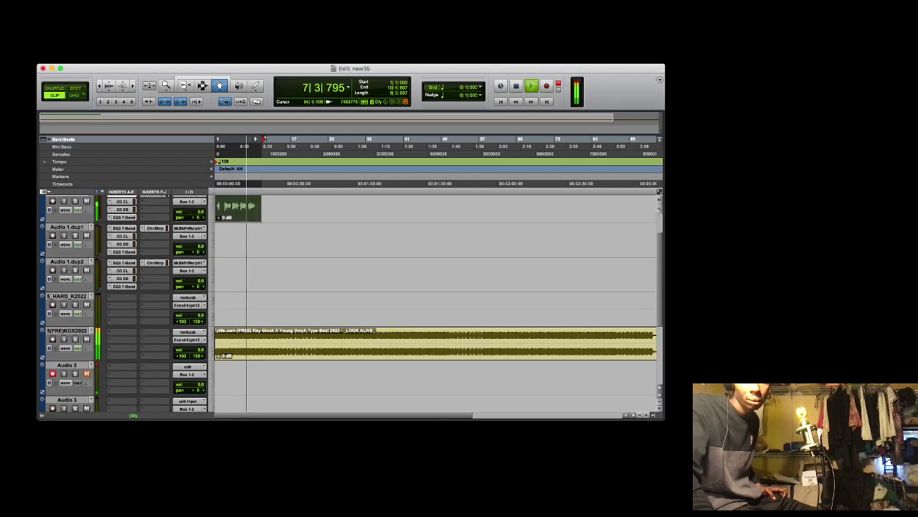
scroll(430, 301, "up", 2)
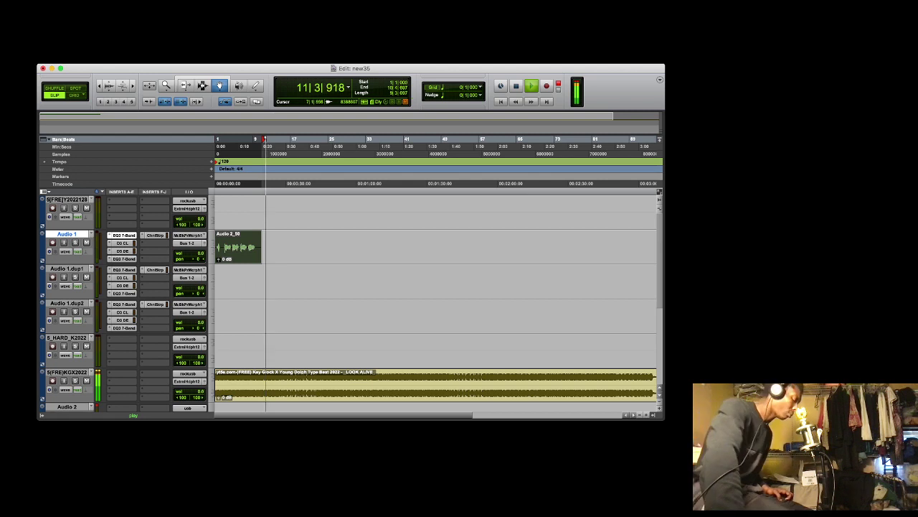
left_click(244, 146)
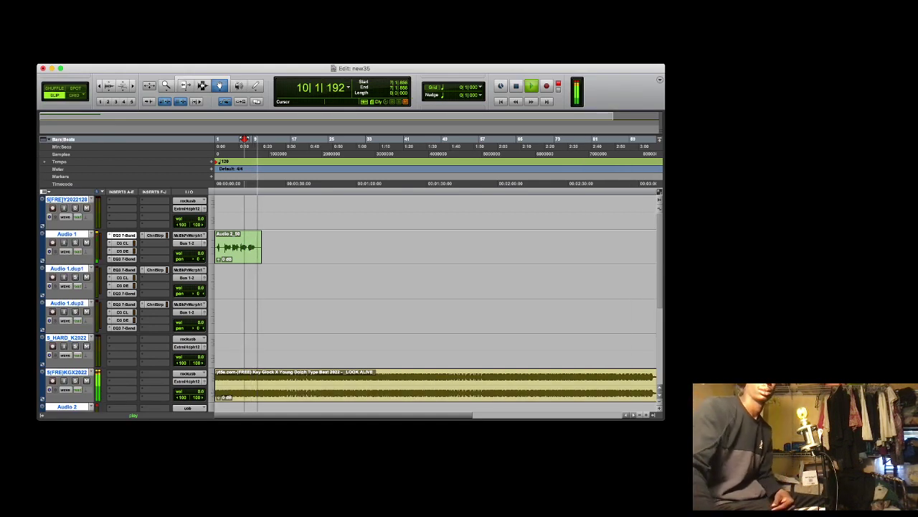
key("space")
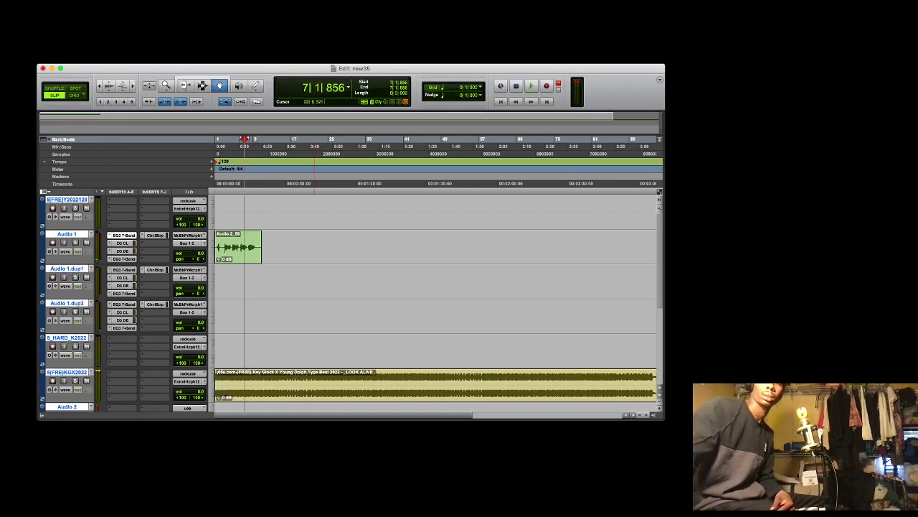
Try recording a second vocal take on Audio 2 from bar 7 to about bar 11
key("super+space")
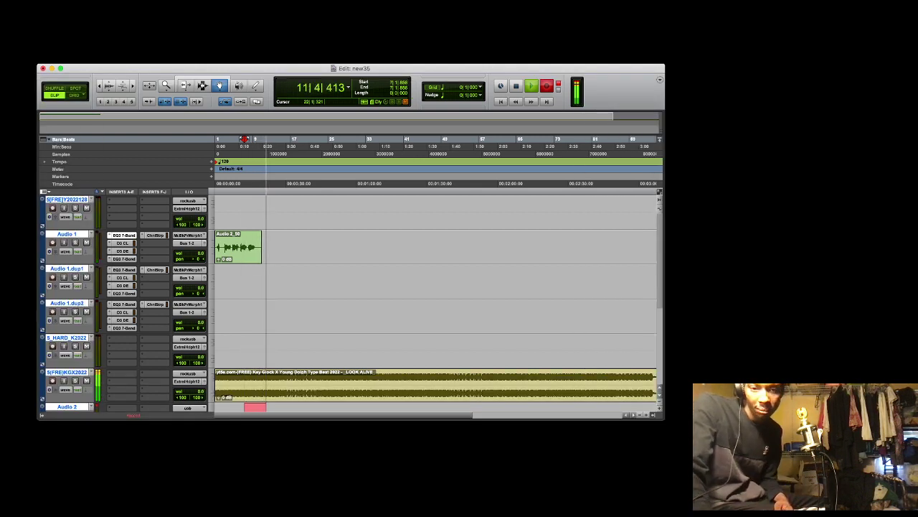
key("space")
key("space")
key("space")
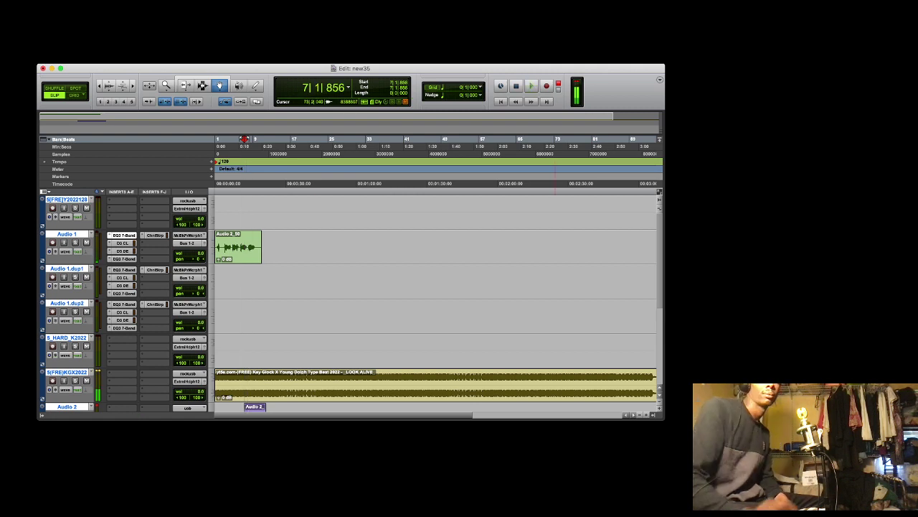
Record a new vocal take on Audio 2 from bar 7 to about bar 16 and move it to Audio 1 at the same time position
key("super+space")
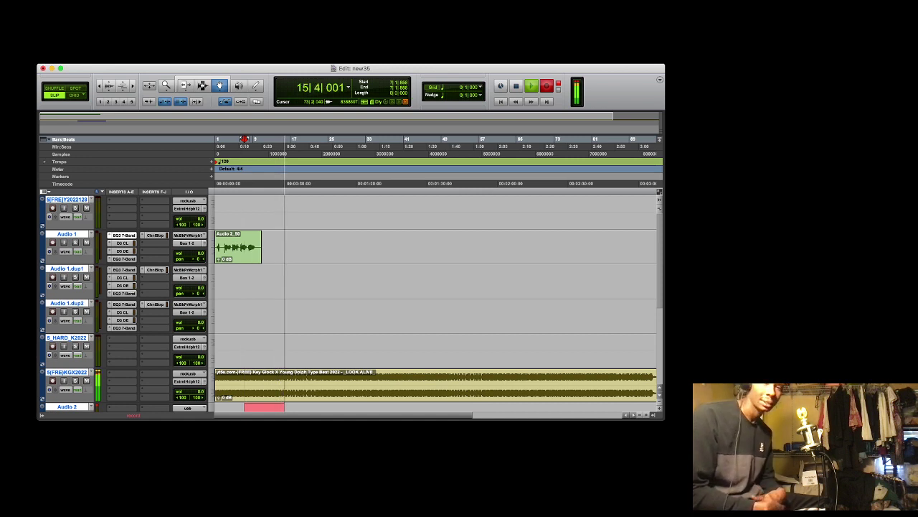
key("space")
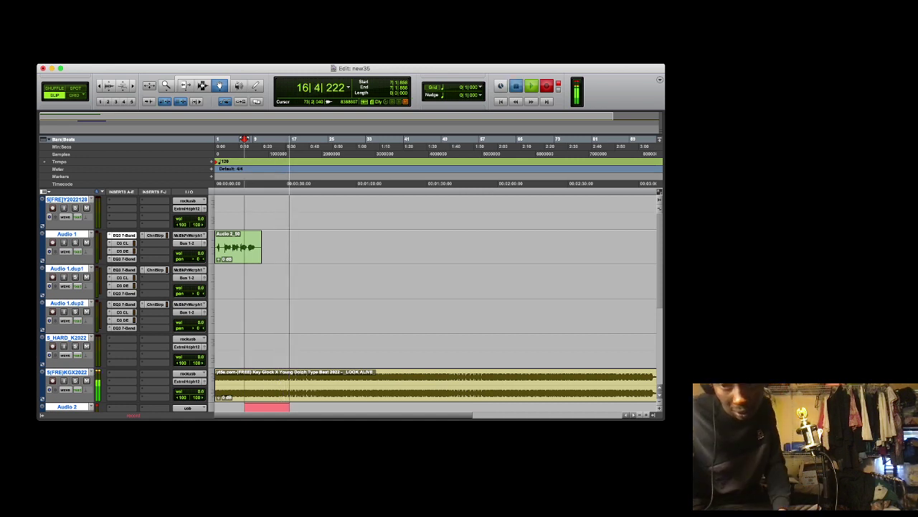
key("space")
scroll(430, 302, "down", 4)
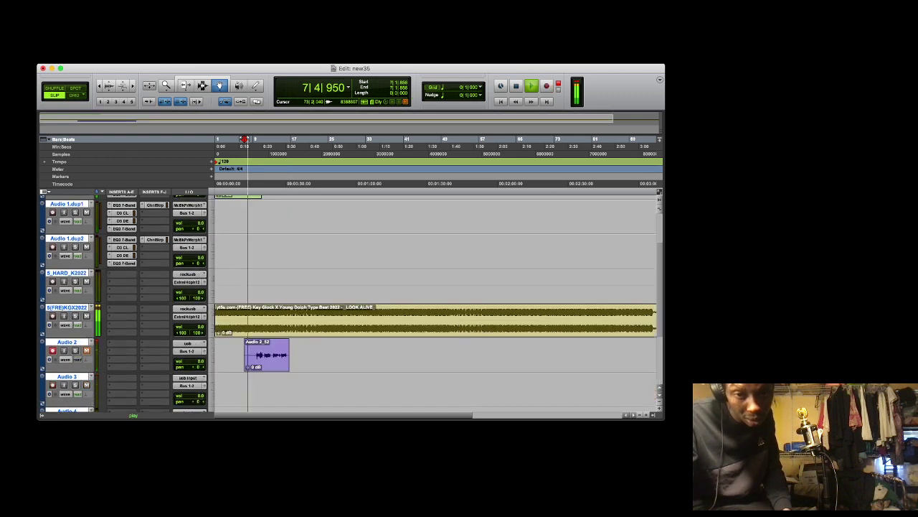
left_click_drag(276, 338, 267, 247)
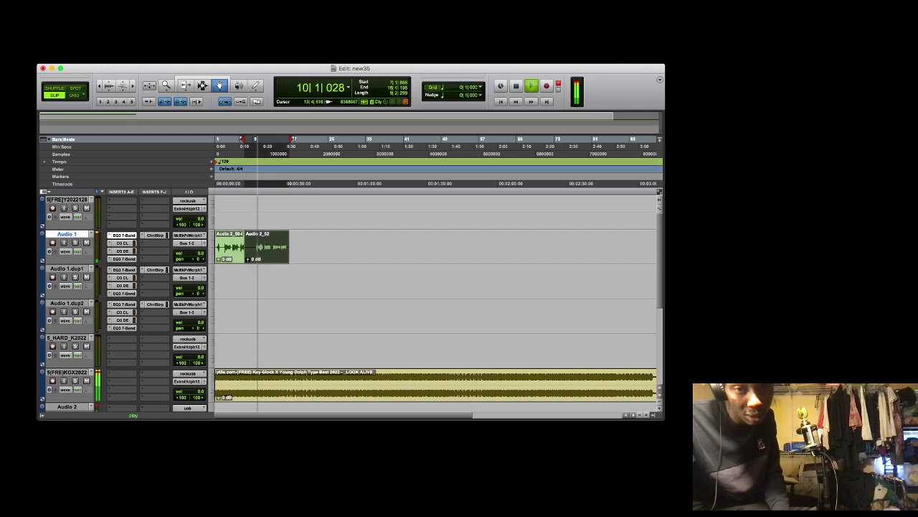
Play across the join of the two vocal clips on Audio 1 and extend the first clip's end to about bar 9
key("space")
key("space")
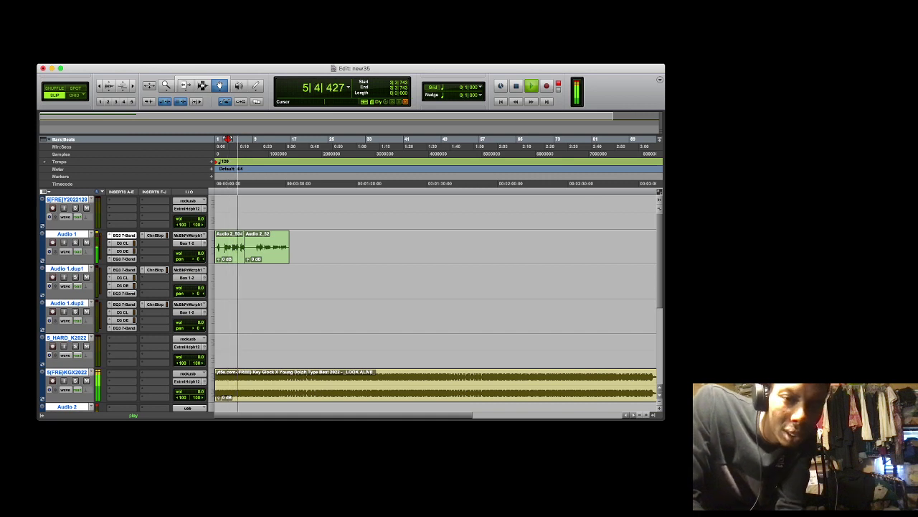
key("F6")
left_click_drag(242, 248, 257, 247)
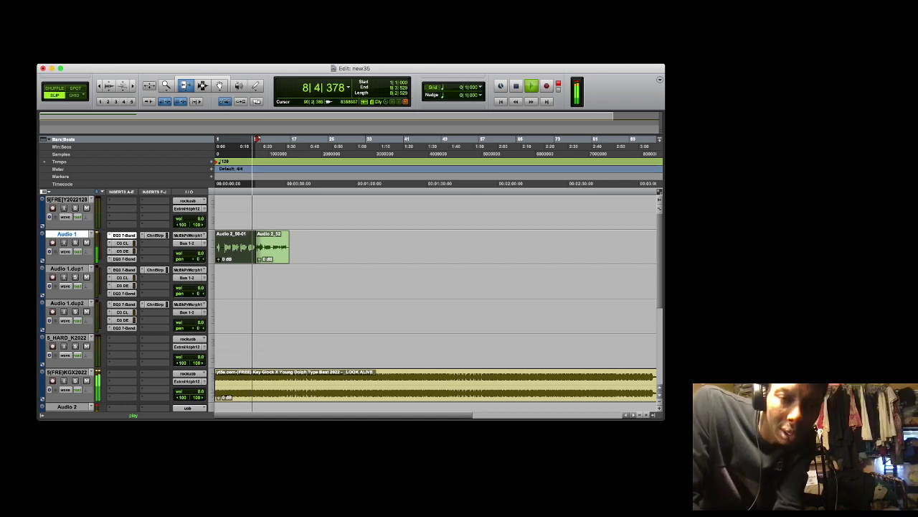
Trim the end of the second vocal clip on Audio 1 to about bar 16 and play the vocals from bar 2
key("super+bracketright")
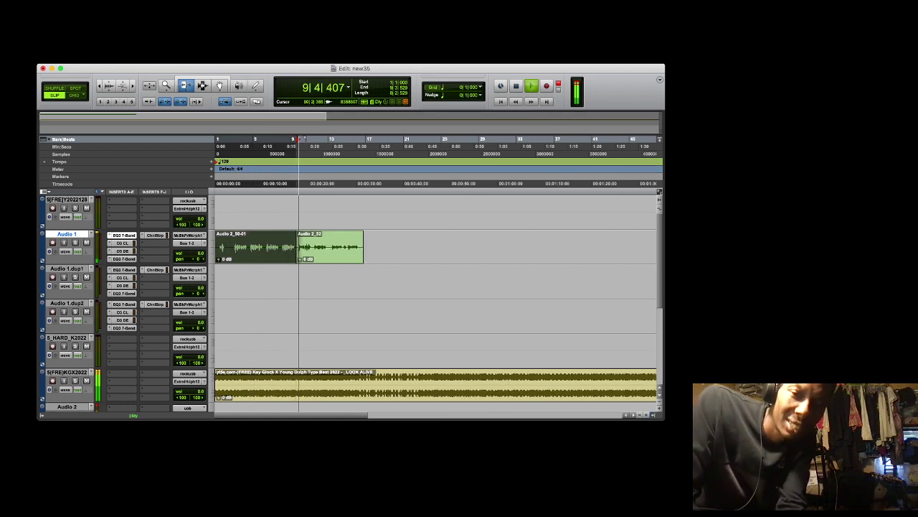
left_click_drag(363, 247, 360, 247)
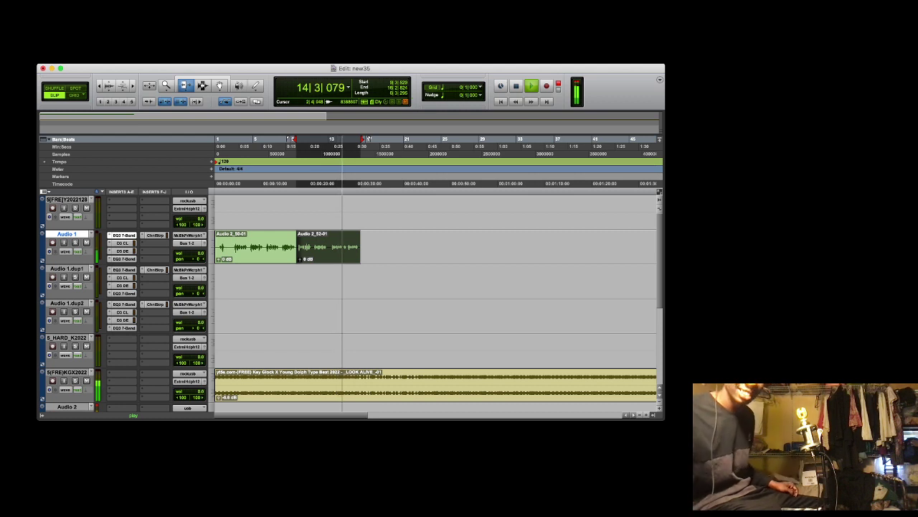
left_click(232, 153)
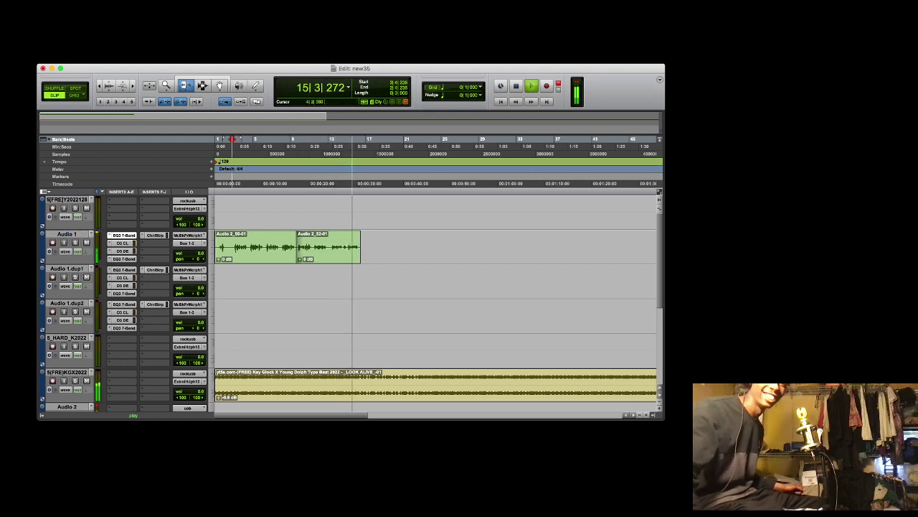
key("space")
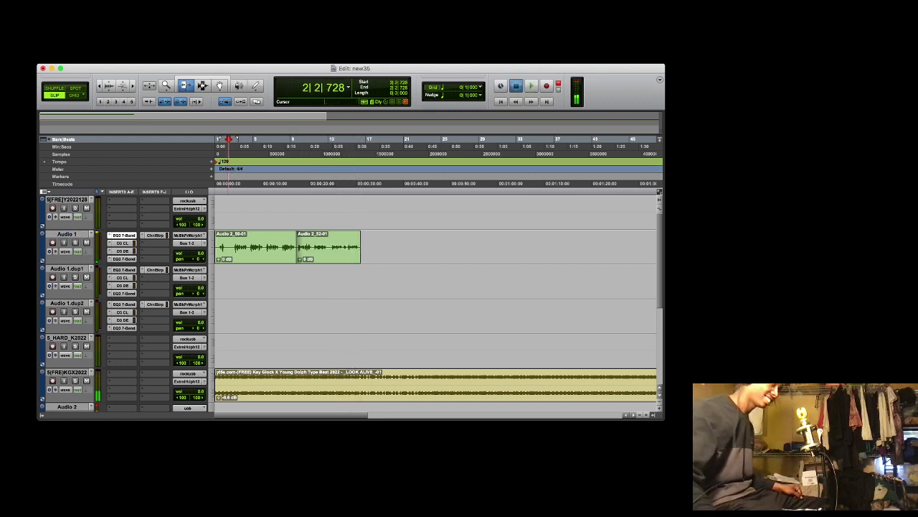
key("space")
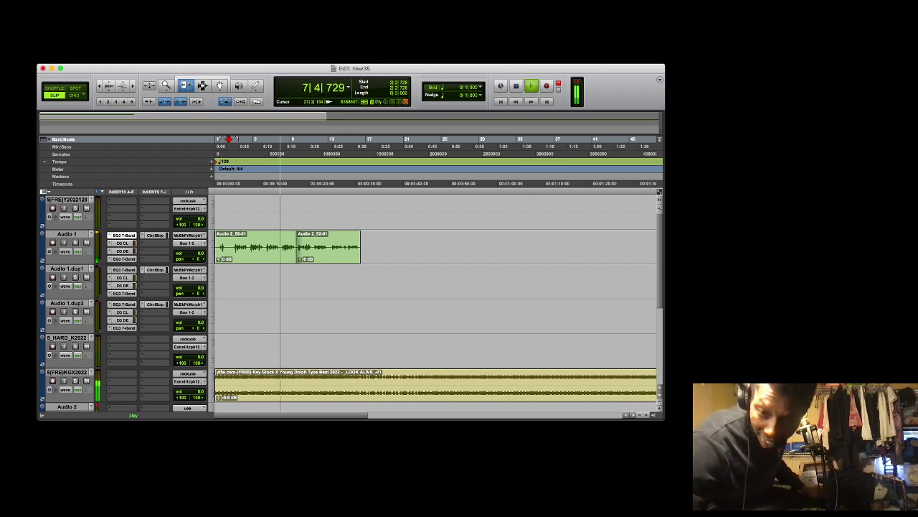
key("r")
key("r")
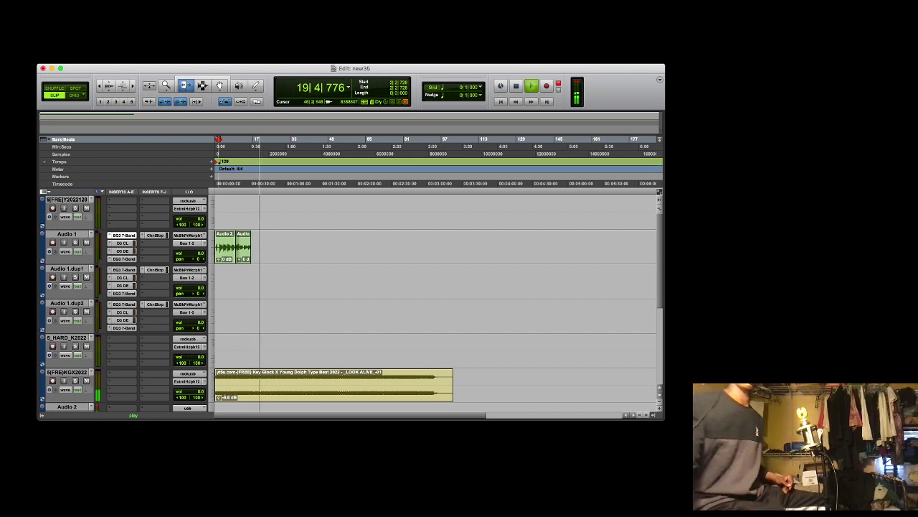
key("space")
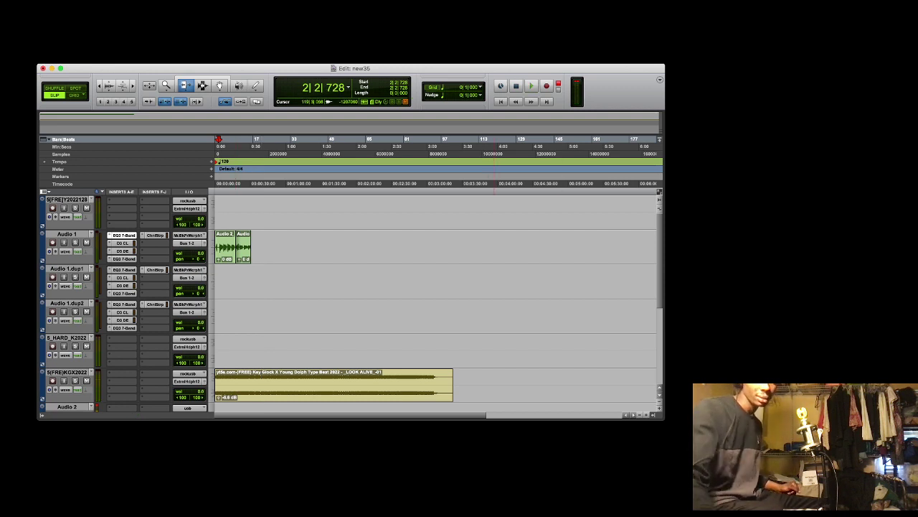
key("space")
key("space")
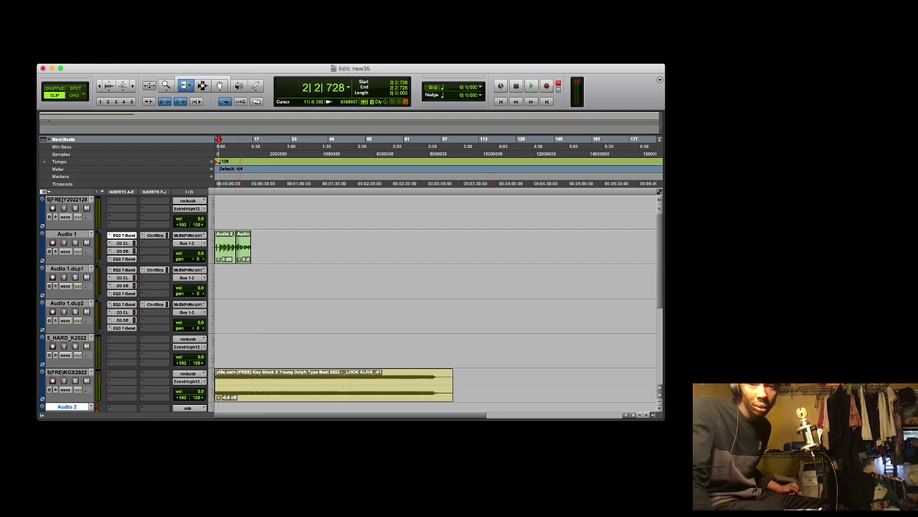
Record a vocal take on Audio 2 from bar 13 to about bar 23 and move it to Audio 1.dup1 at the same time position
left_click(245, 149)
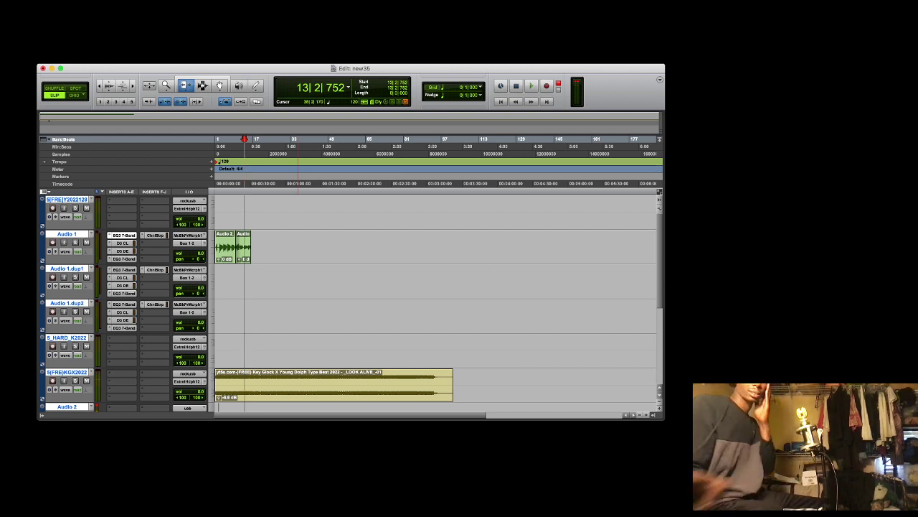
key("super+space")
key("super+space")
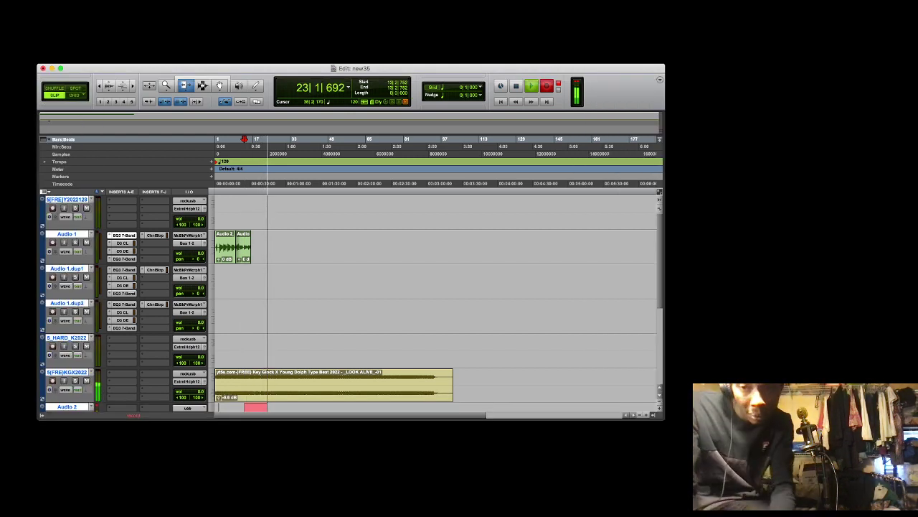
key("space")
key("space")
scroll(436, 304, "down", 1)
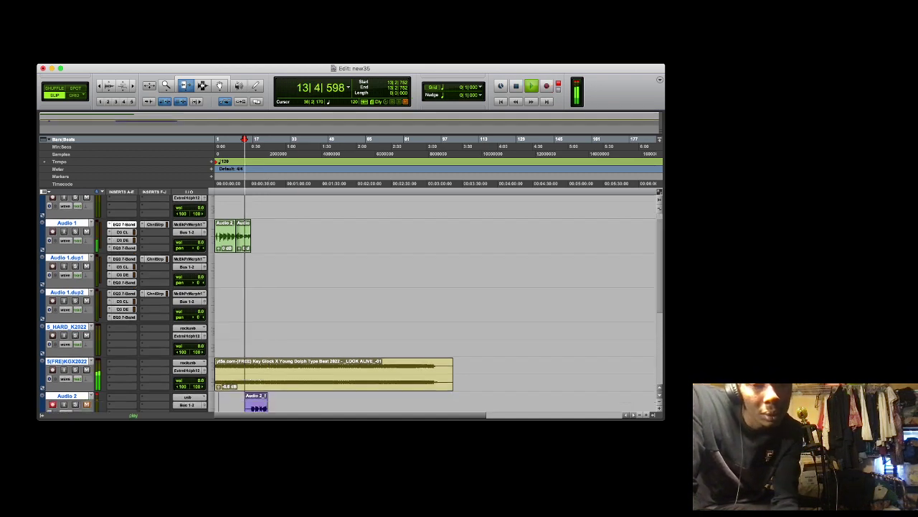
scroll(352, 304, "down", 3)
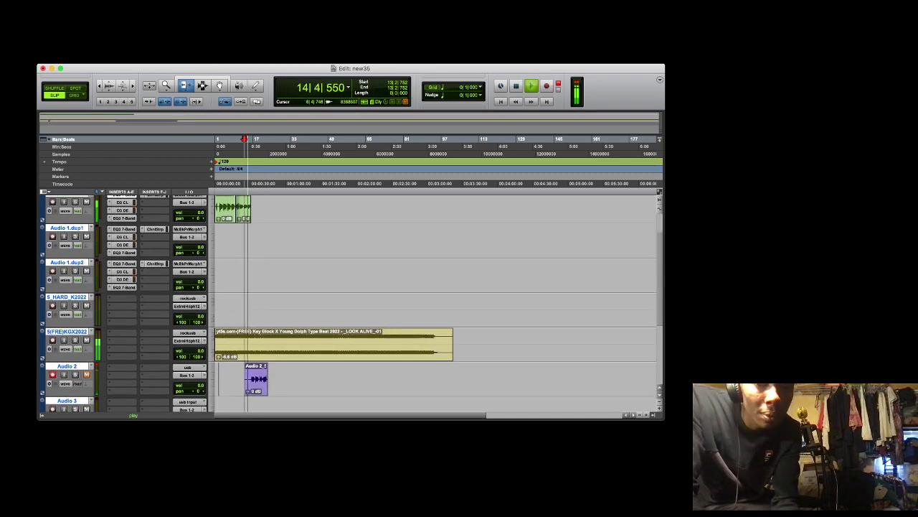
left_click(219, 86)
left_click_drag(263, 380, 263, 242)
Record another vocal take on Audio 2 from bar 21 to about bar 30 and move it to Audio 1 at the same time position
left_click(263, 277)
key("space")
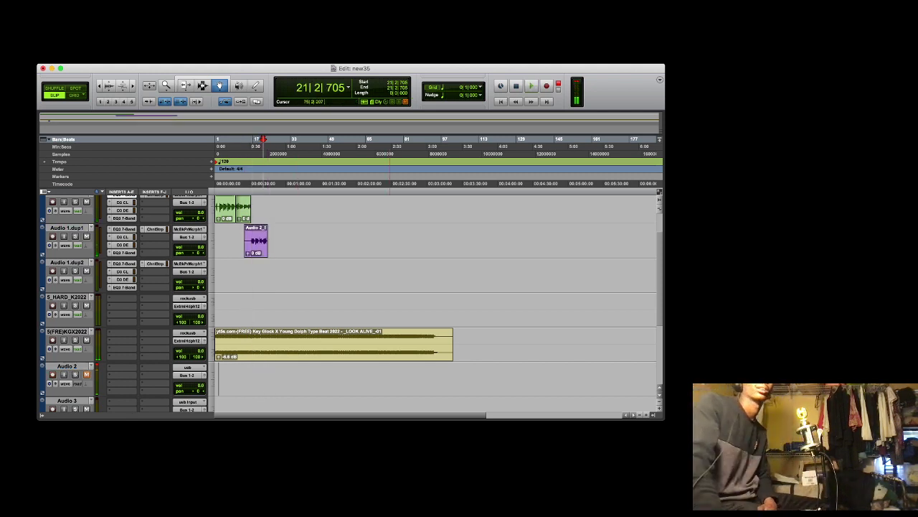
key("super+space")
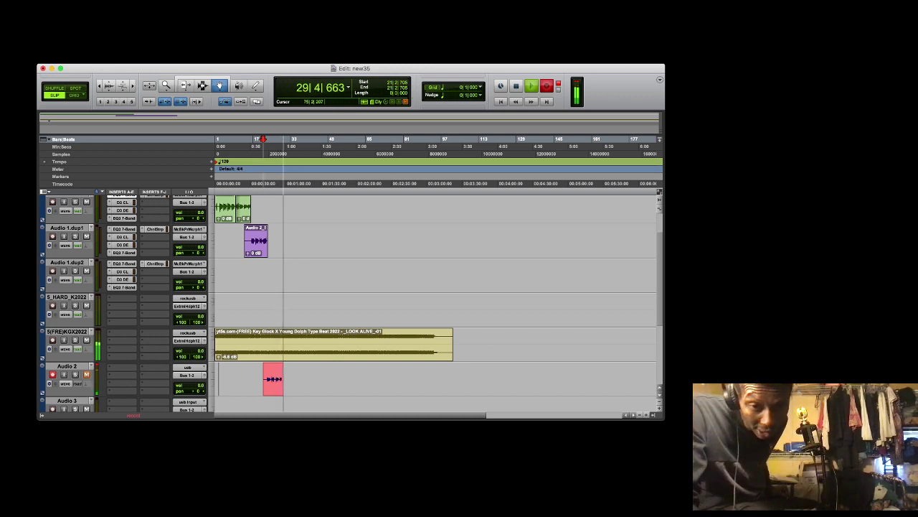
key("space")
key("space")
left_click_drag(277, 379, 275, 213)
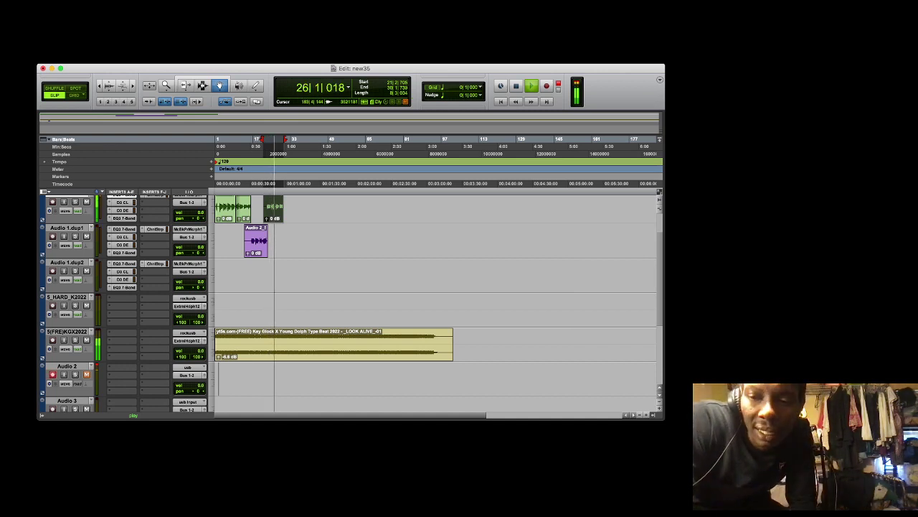
Trim the silent start of the take on Audio 1.dup1 to about bar 16 and move the clip into the gap on Audio 1
double_click(646, 415)
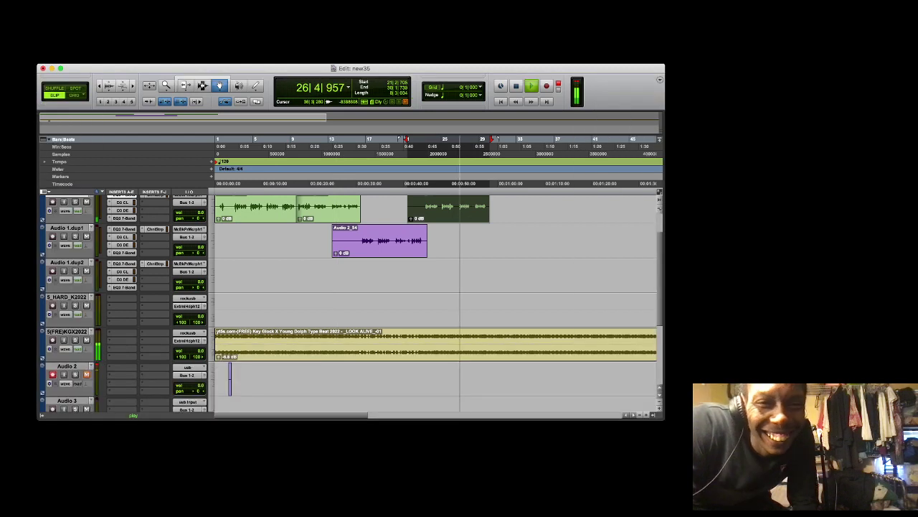
key("F6")
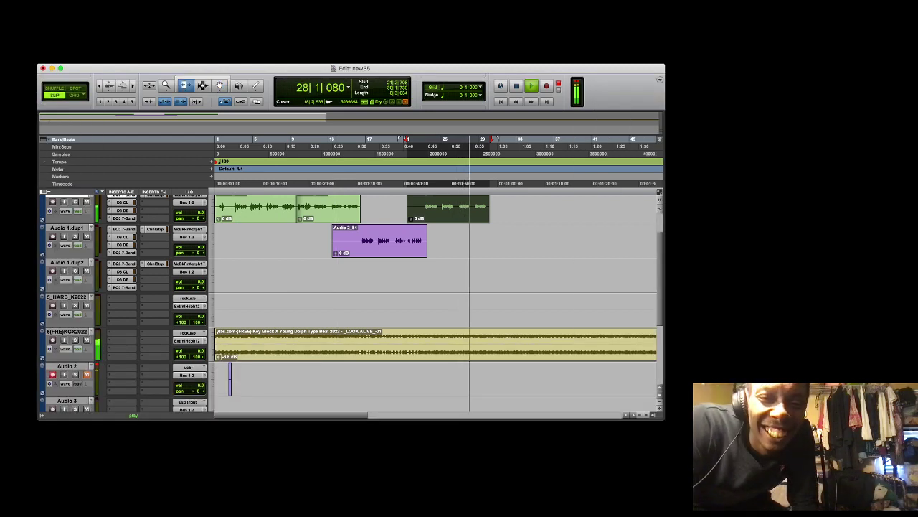
left_click_drag(333, 240, 360, 241)
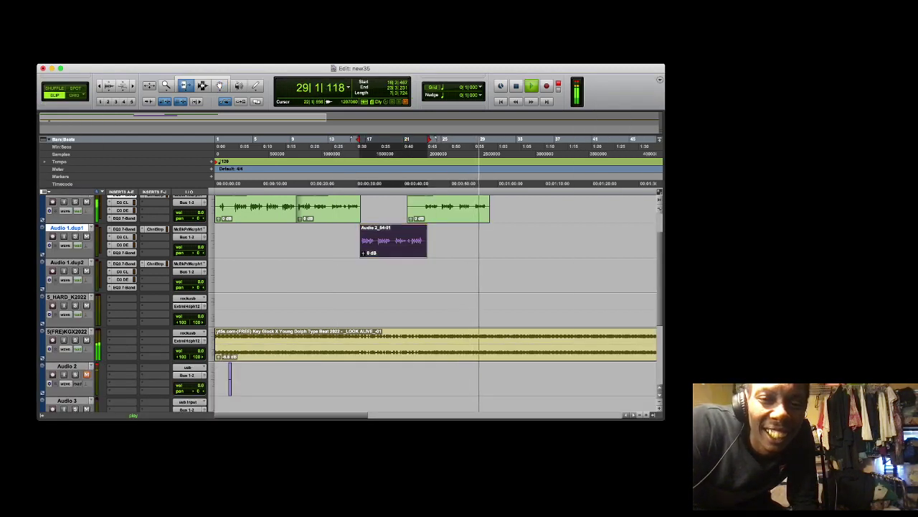
left_click_drag(427, 240, 402, 208)
key("F8")
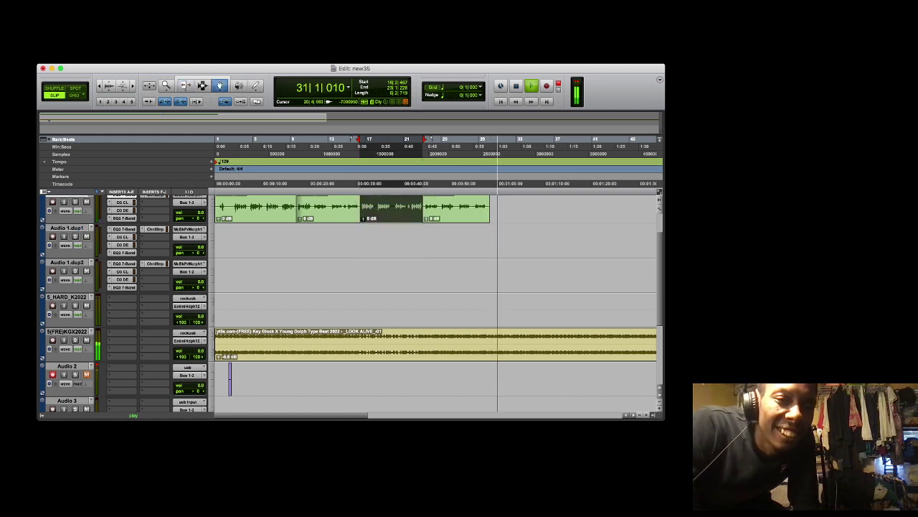
Delete the short leftover clip on Audio 2 and cut the silent part in bar 2 out of the first vocal clip on Audio 1
left_click(229, 146)
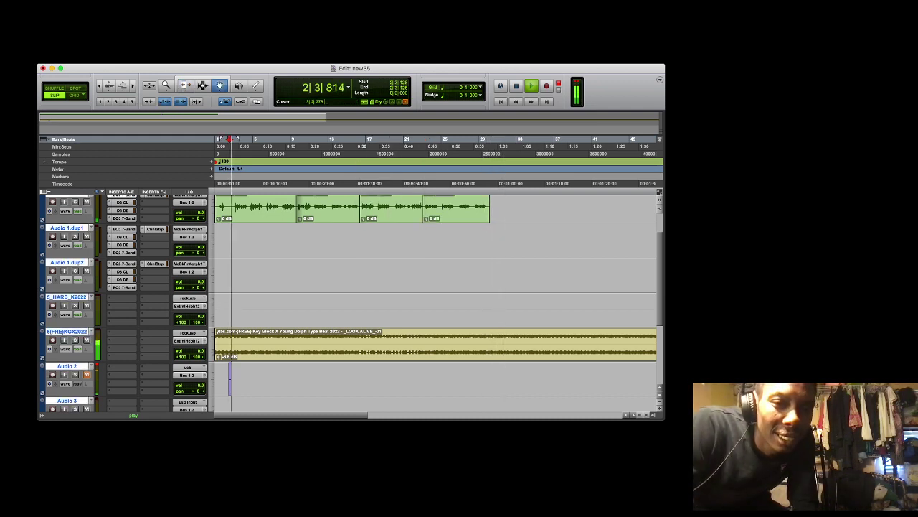
key("F7")
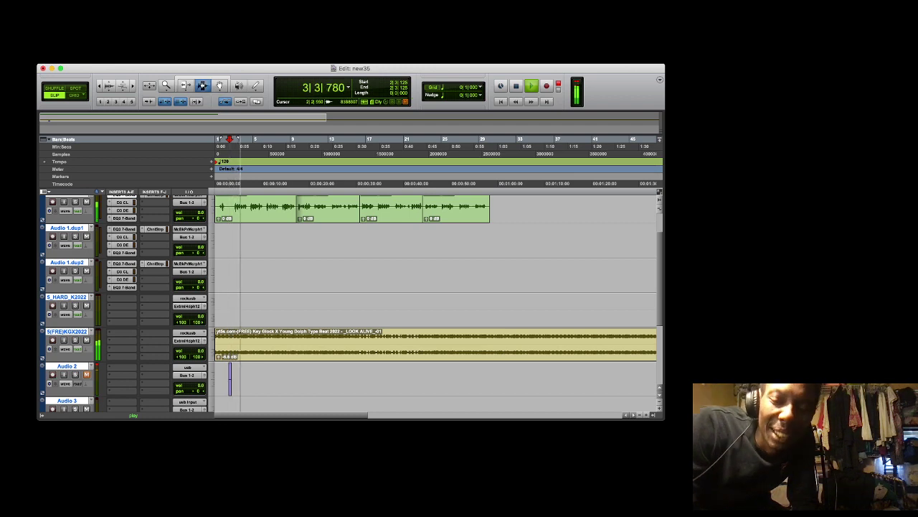
left_click_drag(242, 381, 219, 380)
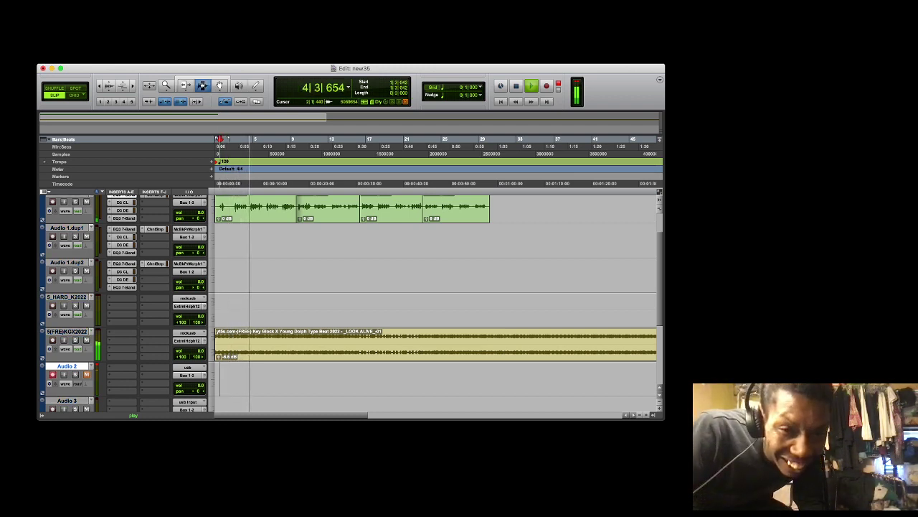
left_click_drag(228, 209, 232, 209)
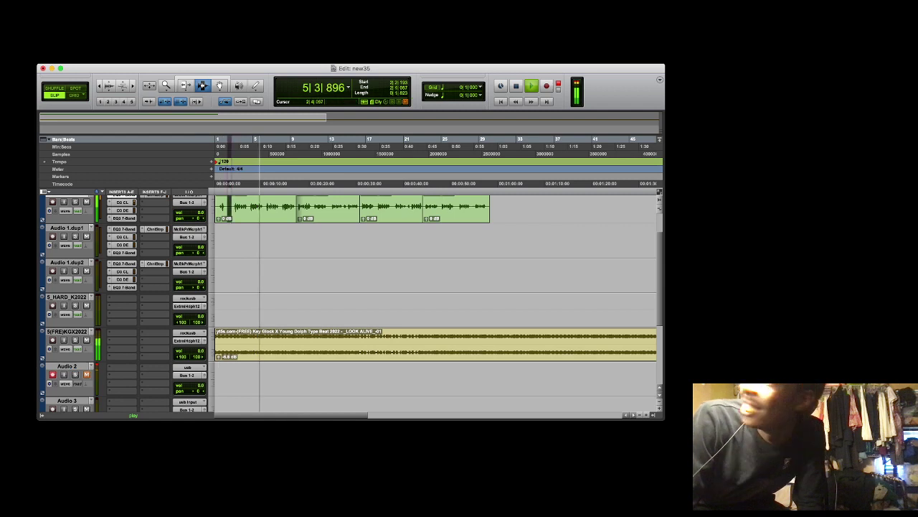
key("Delete")
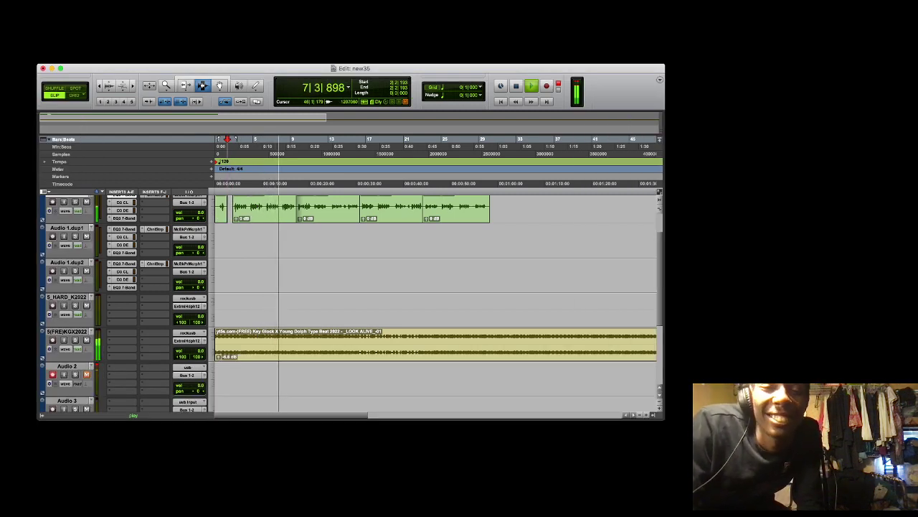
Copy the four main vocal clips on Audio 1, without the short opening piece, and paste them on the same track at about bar 64
left_click_drag(659, 278, 659, 261)
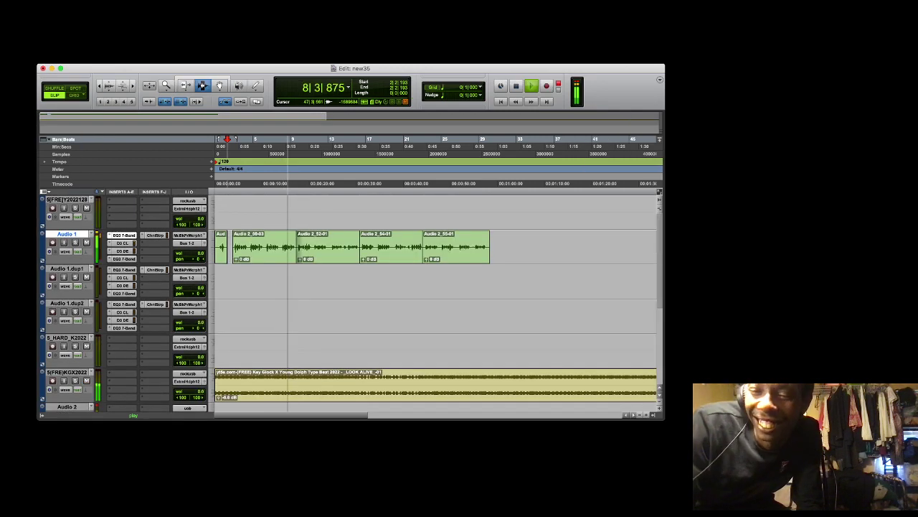
left_click(640, 414)
left_click(640, 414)
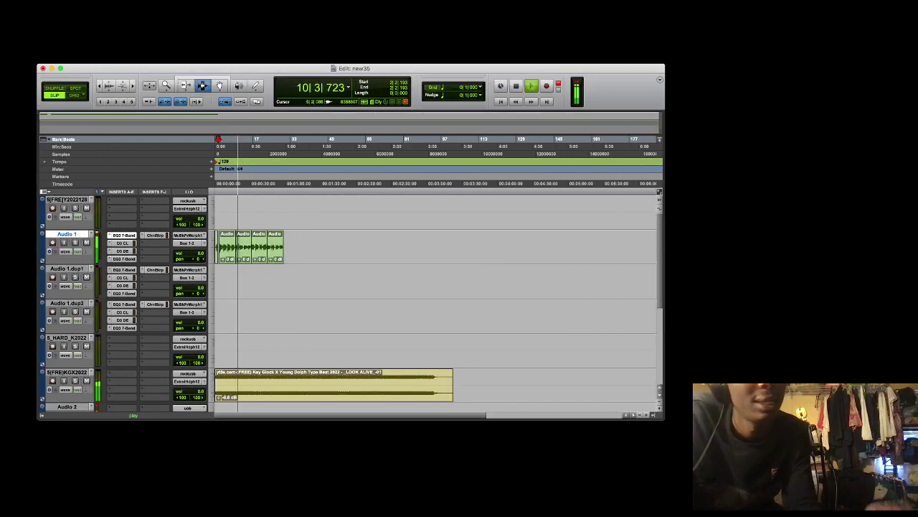
key("F8")
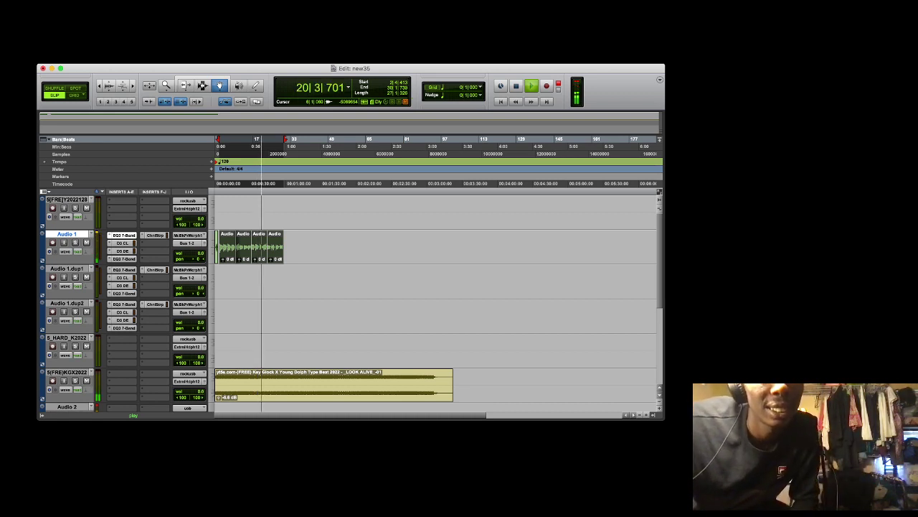
left_click(202, 85)
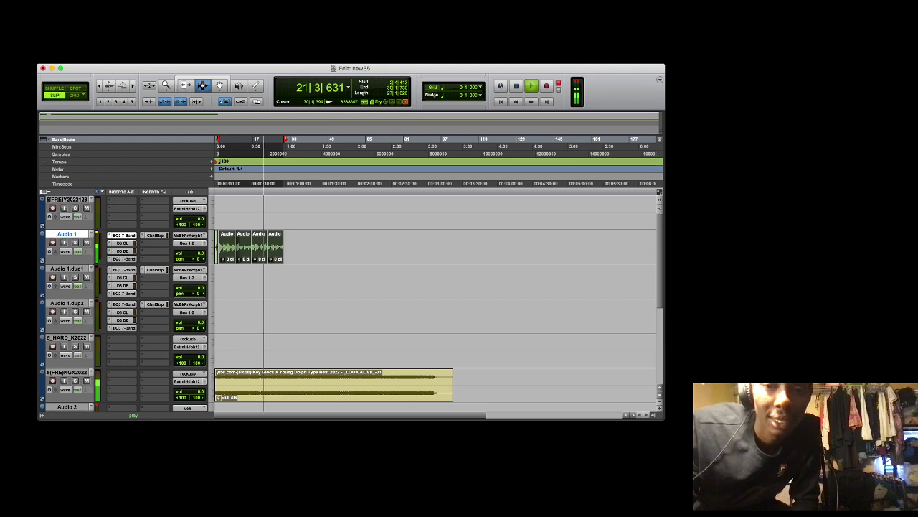
left_click_drag(365, 246, 451, 247)
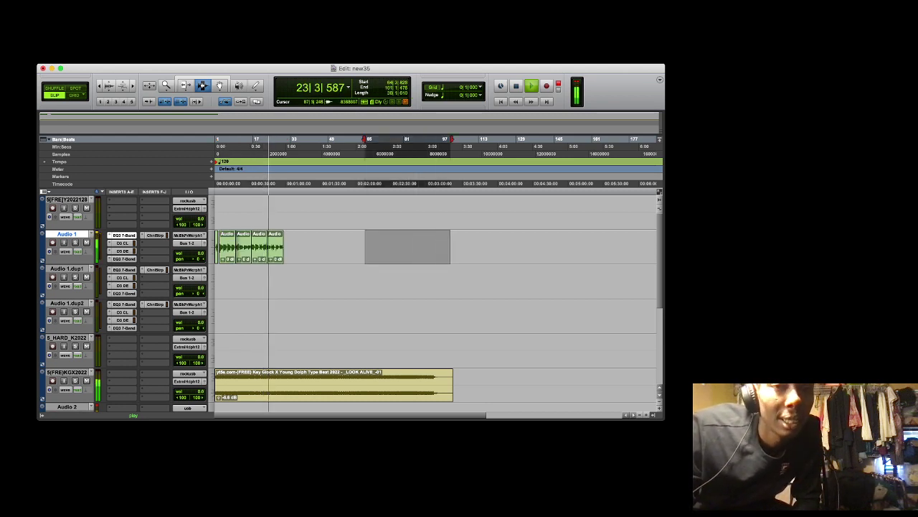
key("super+v")
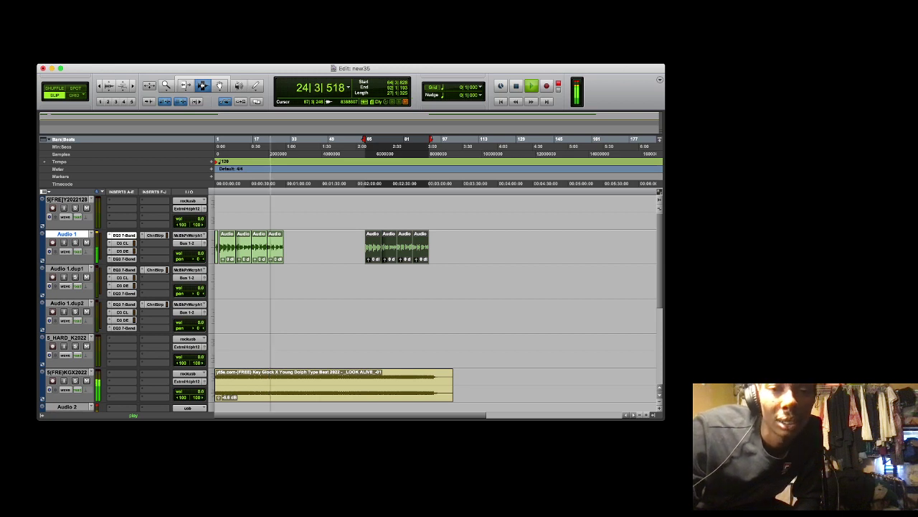
Move the pasted vocal clips on Audio 1 to start in bar 66 and play them from there
key("F8")
left_click_drag(370, 246, 375, 247)
key("space")
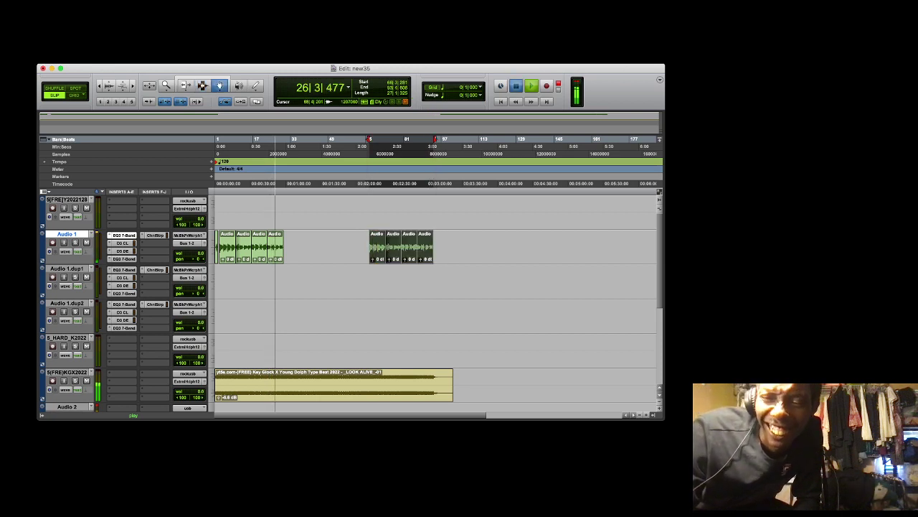
key("space")
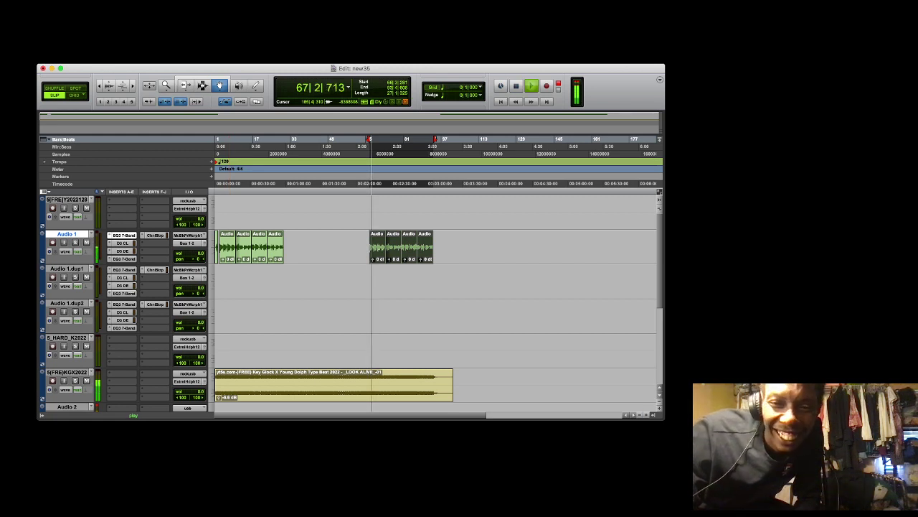
Shift the pasted vocal clips in small moves during playback until they start at 67|1|412, aligned with the beat
key("t")
key("t")
key("t")
key("space")
key("space")
left_click_drag(452, 247, 459, 247)
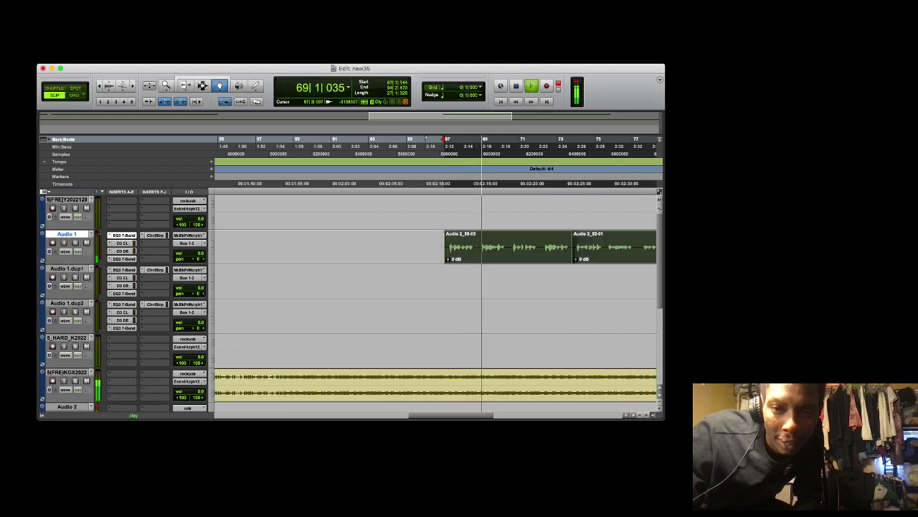
left_click_drag(453, 247, 454, 247)
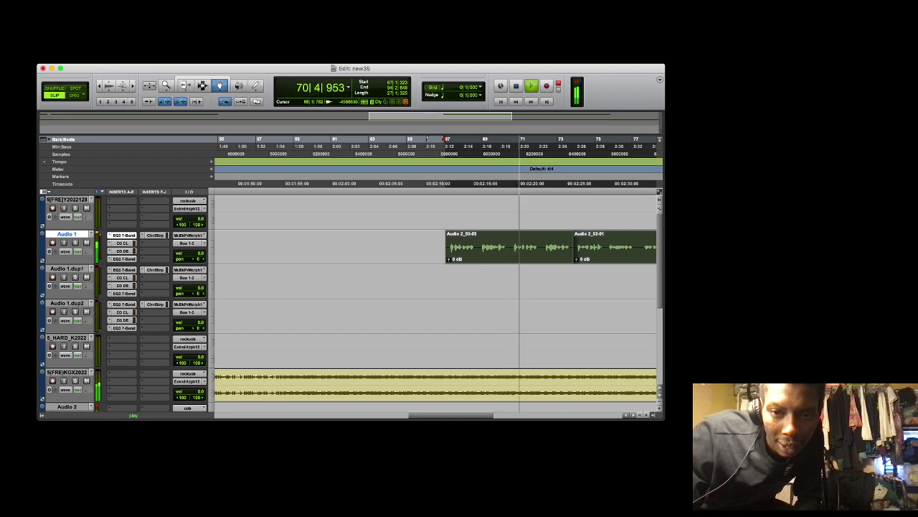
left_click_drag(466, 254, 468, 253)
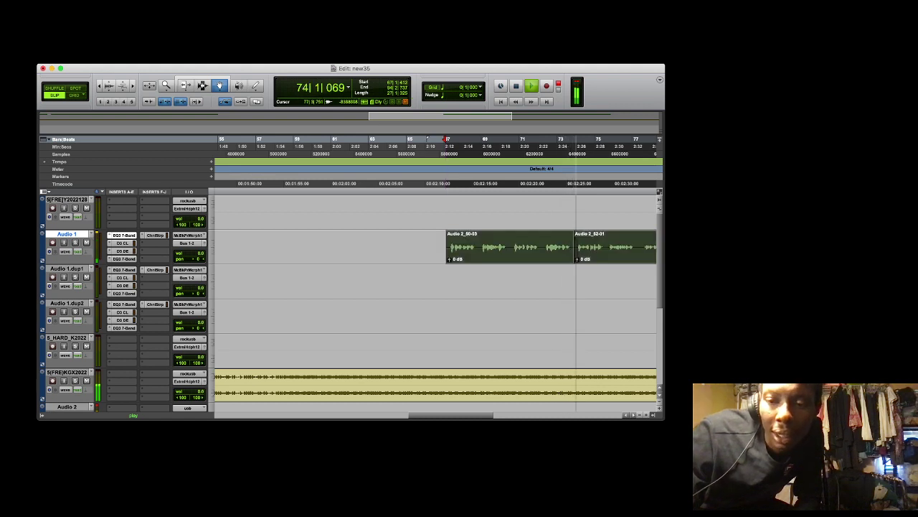
Shift the pasted vocal clips on Audio 1 slightly earlier during playback so they start at 67|1|389
left_click(640, 415)
left_click(640, 414)
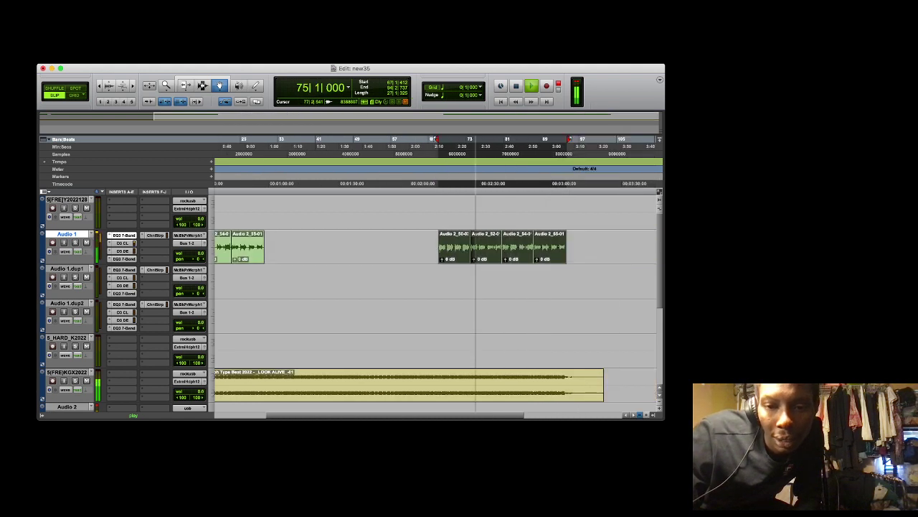
key("r")
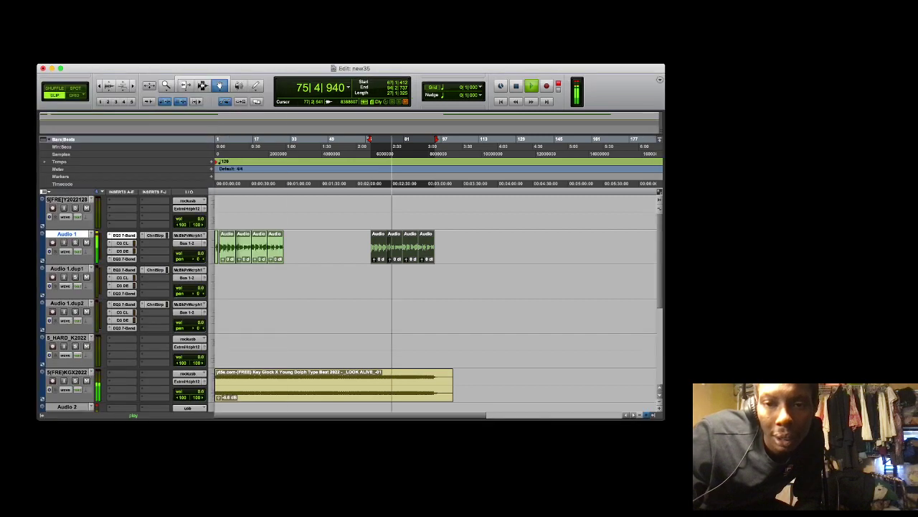
key("t")
key("t")
key("t")
key("t")
key("t")
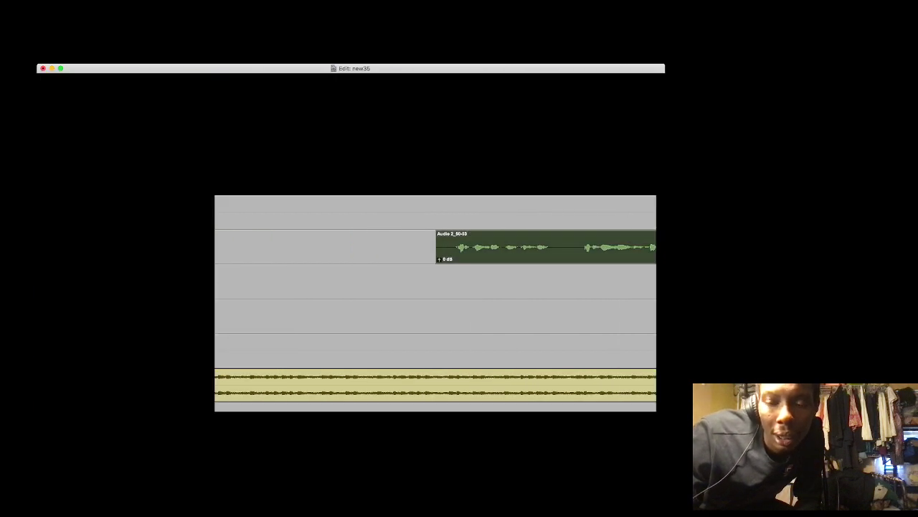
left_click_drag(606, 247, 602, 247)
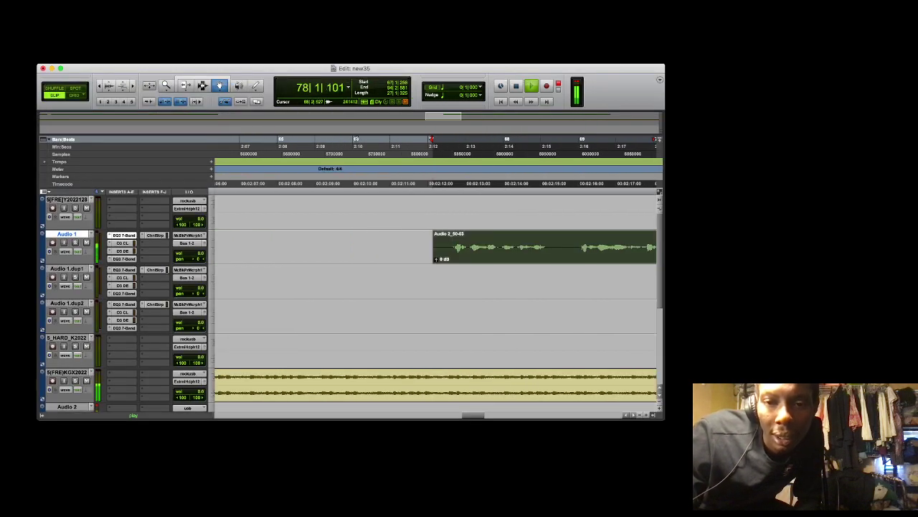
key("plus")
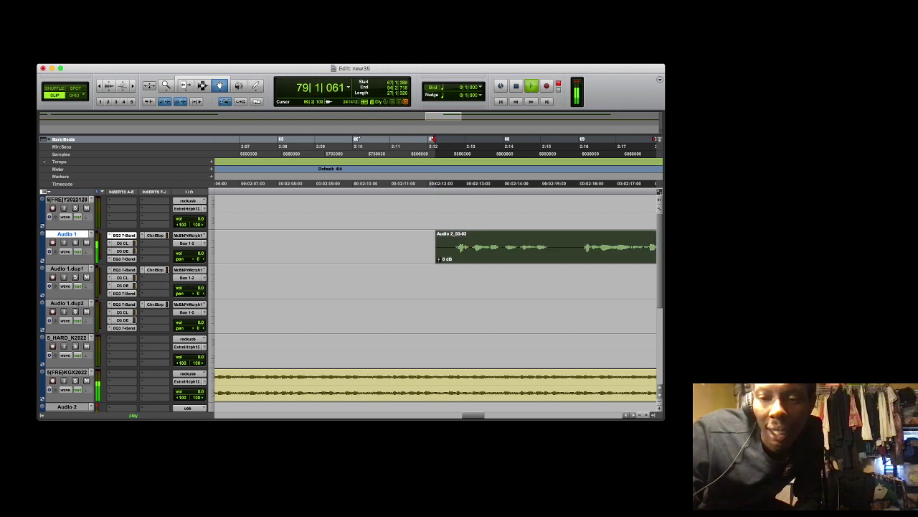
Try starting the pasted vocal clips on Audio 1 slightly earlier at 67|1|300, and return them to 67|1|389
key("r")
key("r")
key("r")
key("r")
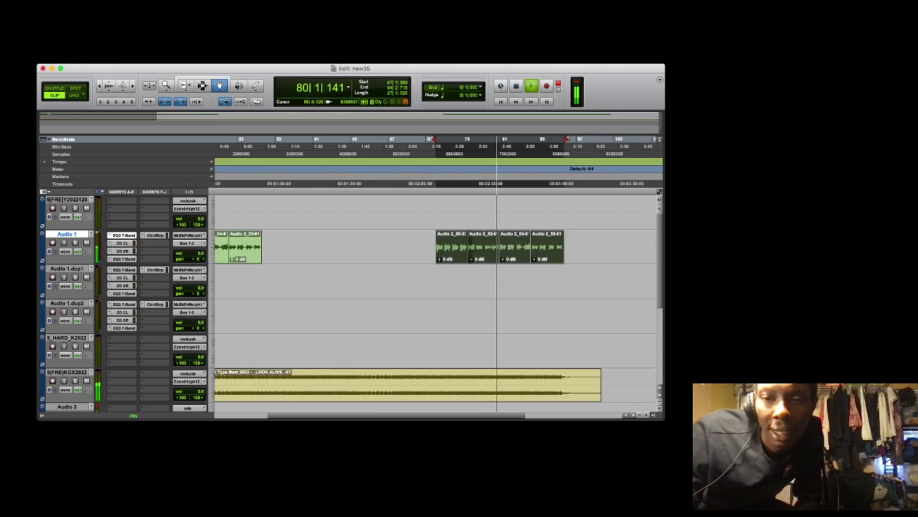
key("t")
key("t")
key("t")
key("t")
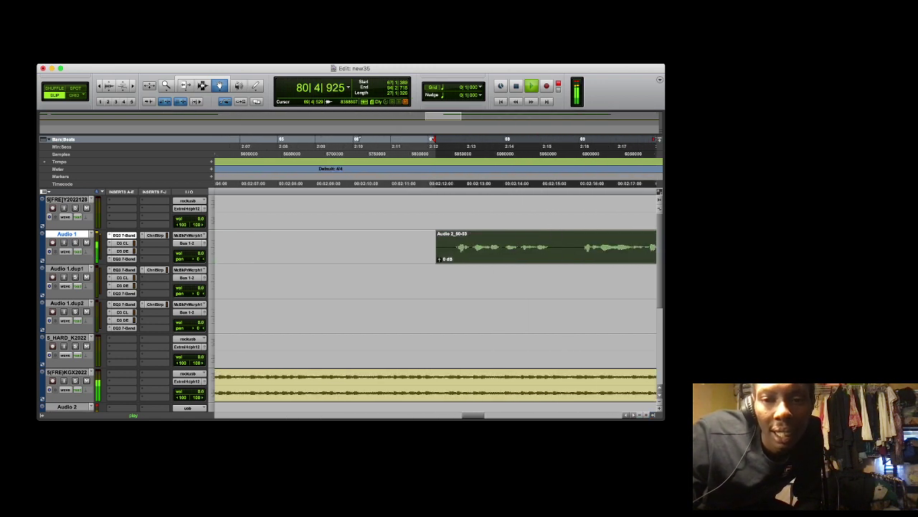
left_click_drag(482, 244, 479, 250)
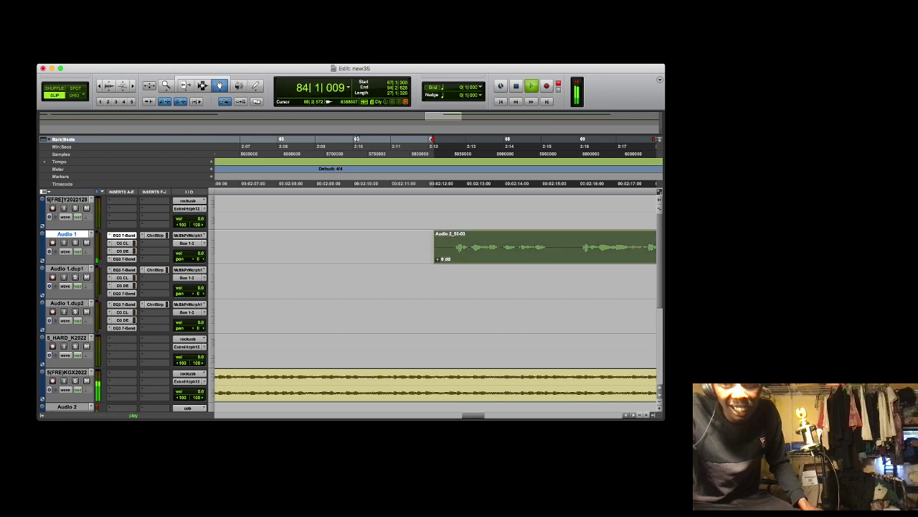
key("plus")
key("plus")
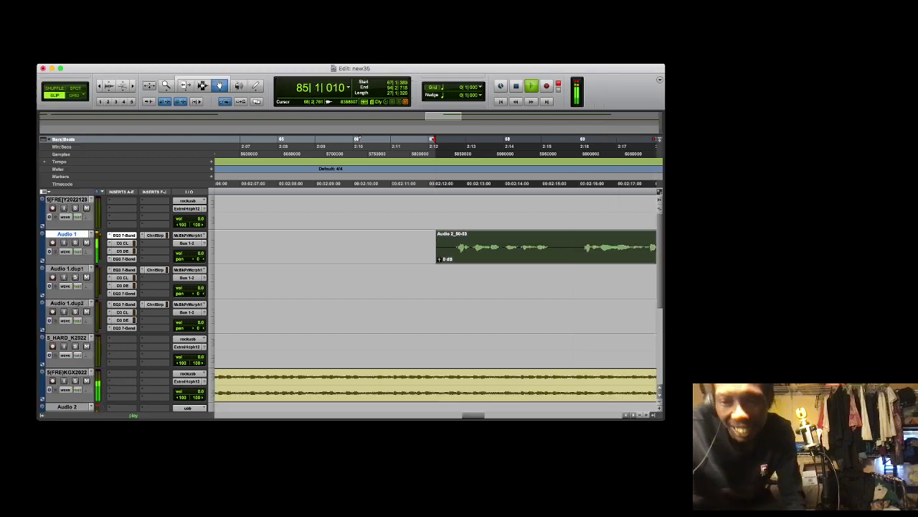
Copy the first clip of the repeated vocal section on Audio 1 and paste it on the same track at about bar 43
key("super+bracketleft")
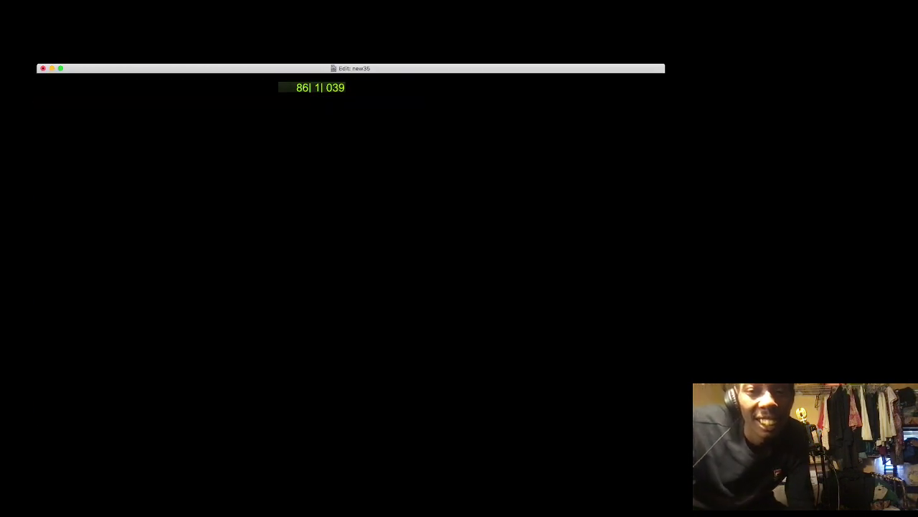
key("super+bracketleft")
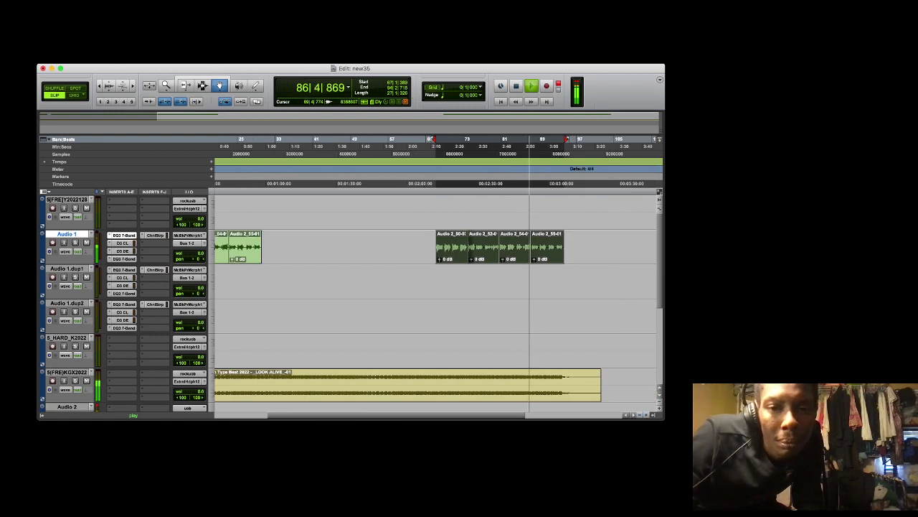
left_click(448, 272)
left_click(444, 238)
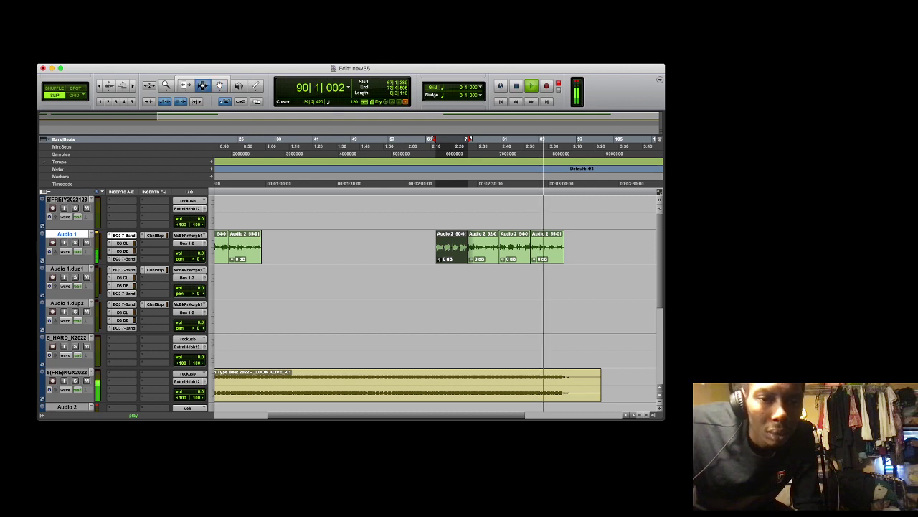
left_click_drag(322, 247, 370, 247)
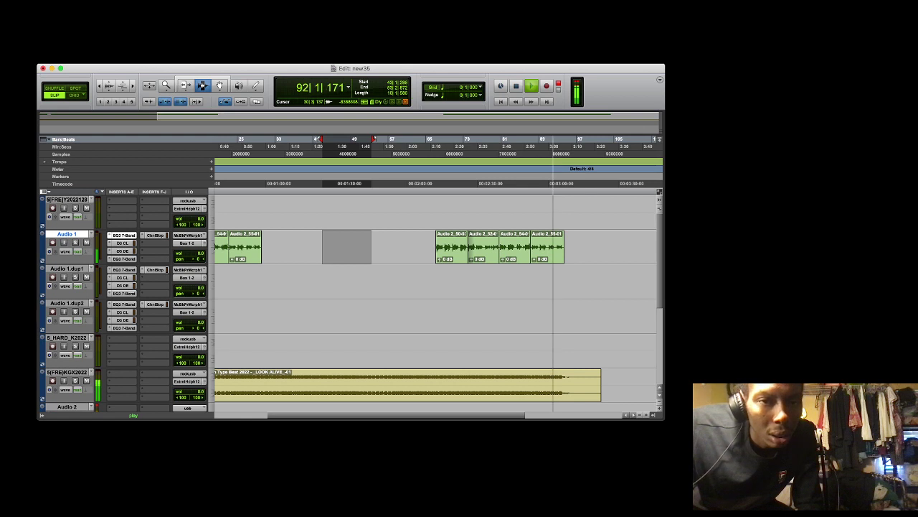
key("super+v")
Move the single pasted vocal clip on Audio 1 into the second half of bar 45 and play it from there
left_click(219, 86)
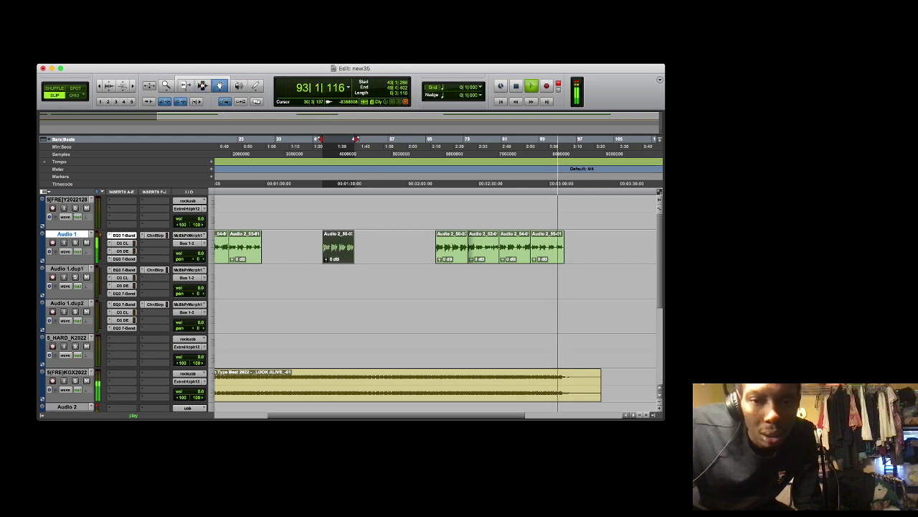
mouse_move(340, 247)
left_mouse_down()
mouse_move(373, 246)
mouse_move(353, 247)
left_mouse_up()
key("space")
key("space")
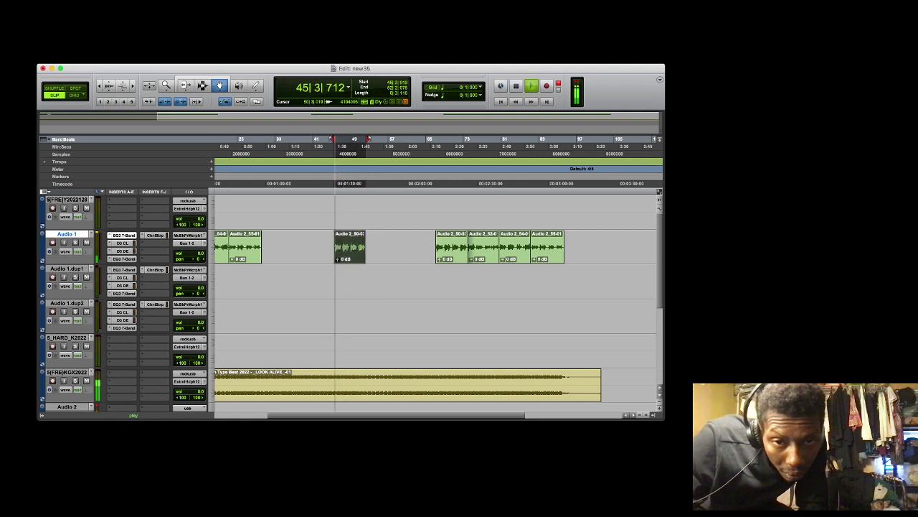
Play from bar 42 and shift the single vocal clip on Audio 1 slightly earlier to start at 45|1|497
left_click(320, 139)
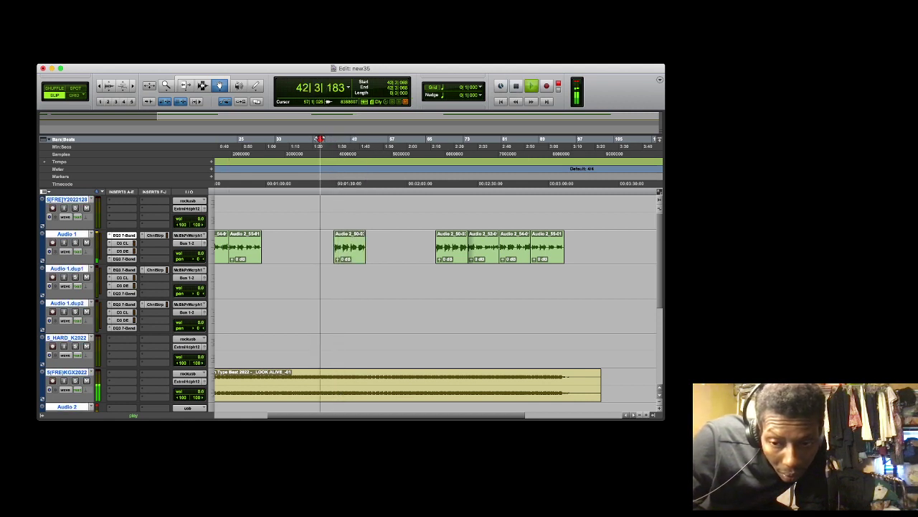
left_click(646, 415)
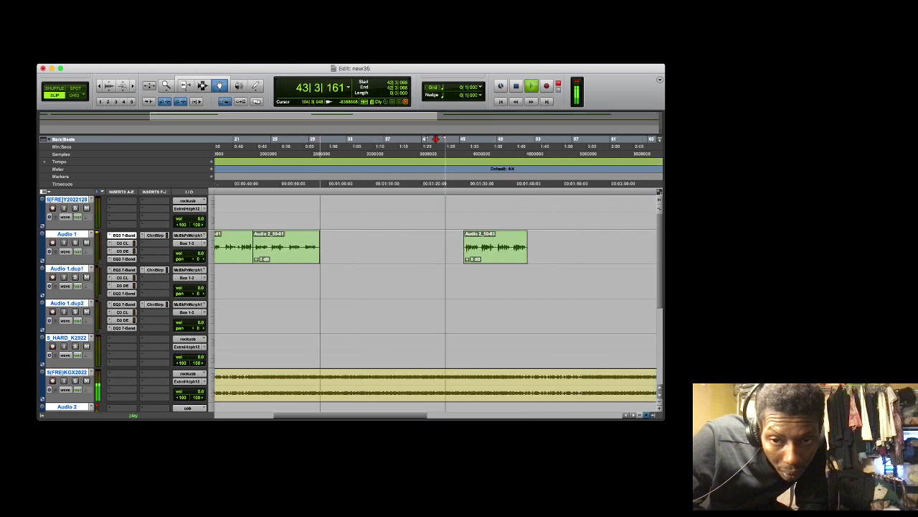
left_click(647, 415)
left_click(646, 415)
left_click_drag(576, 248, 563, 247)
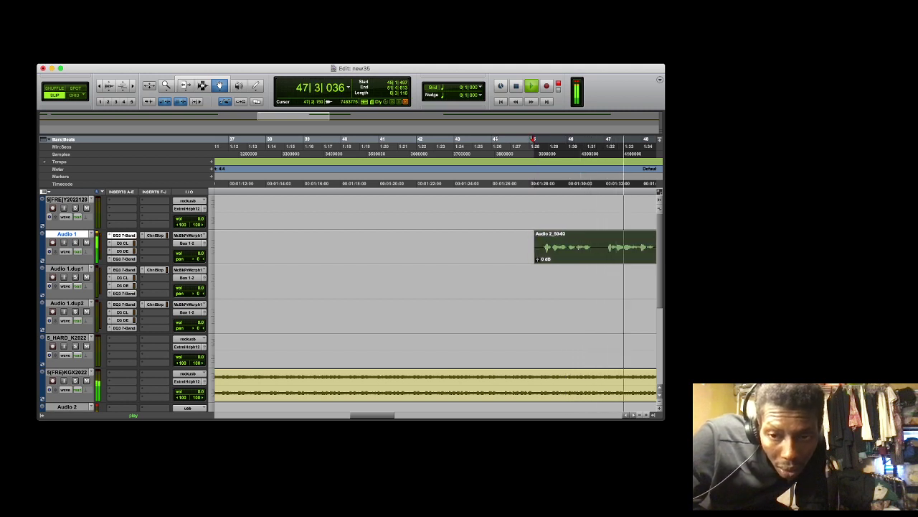
key("r")
key("r")
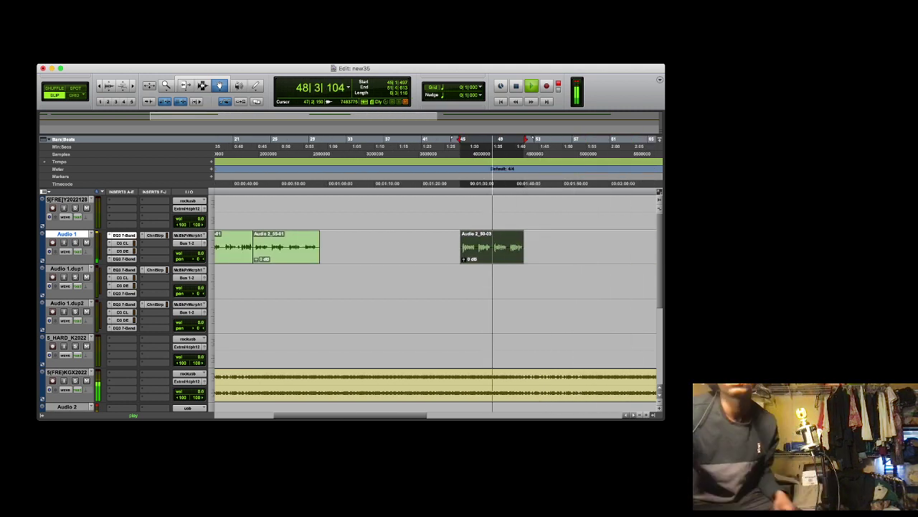
key("r")
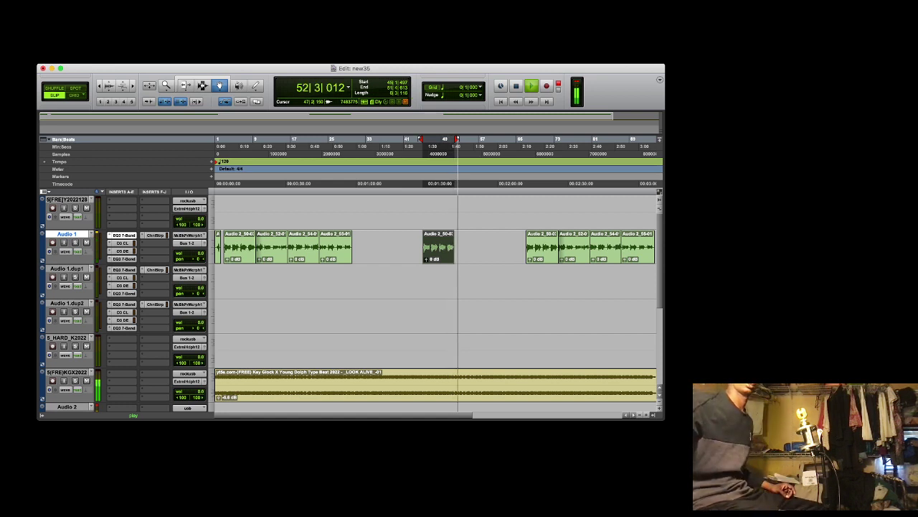
key("space")
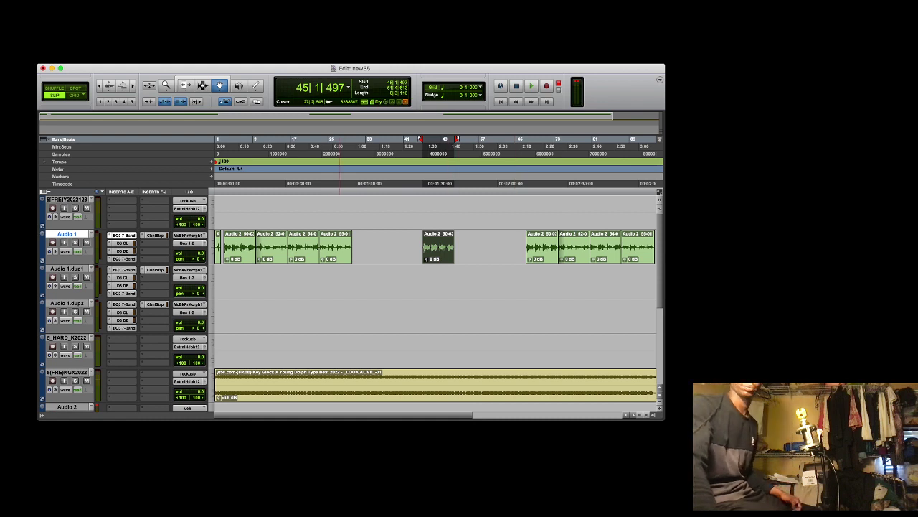
Record a vocal take on Audio 2 from bar 28, restarting until one is kept, and play it back
left_click(342, 147)
key("space")
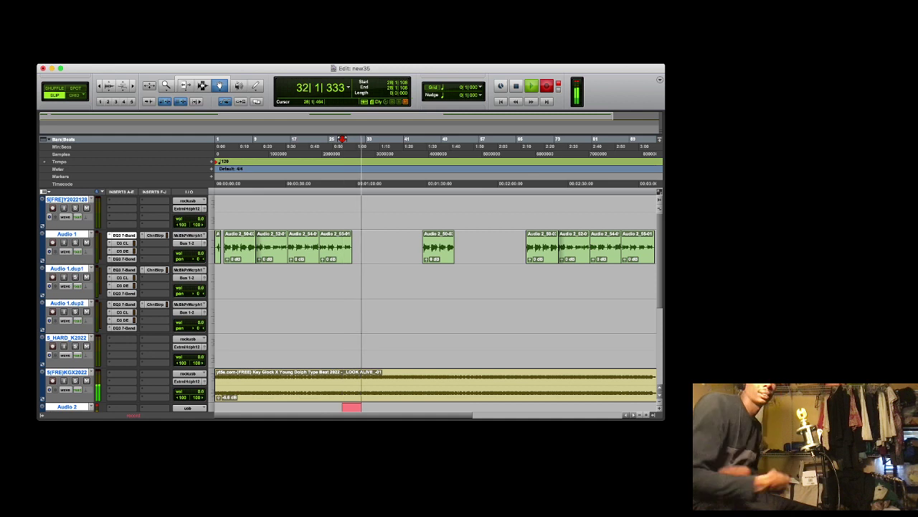
key("space")
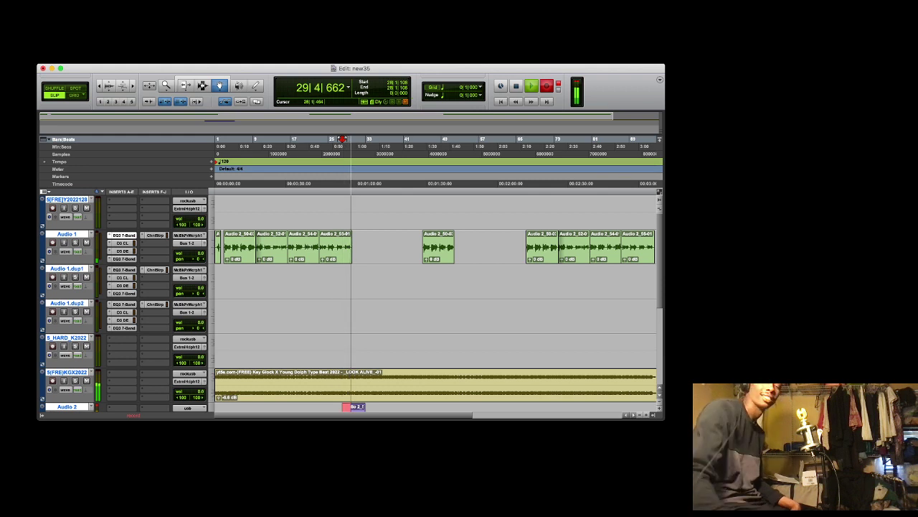
key("space")
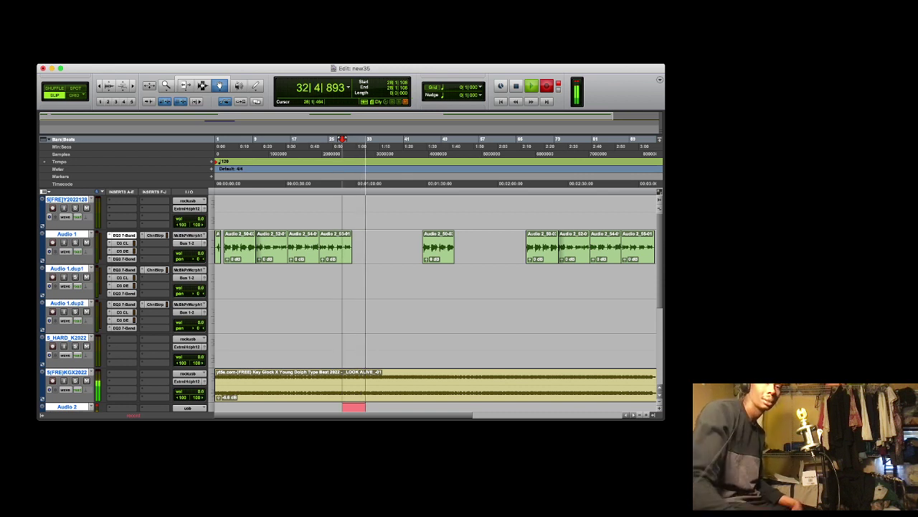
key("space")
key("space")
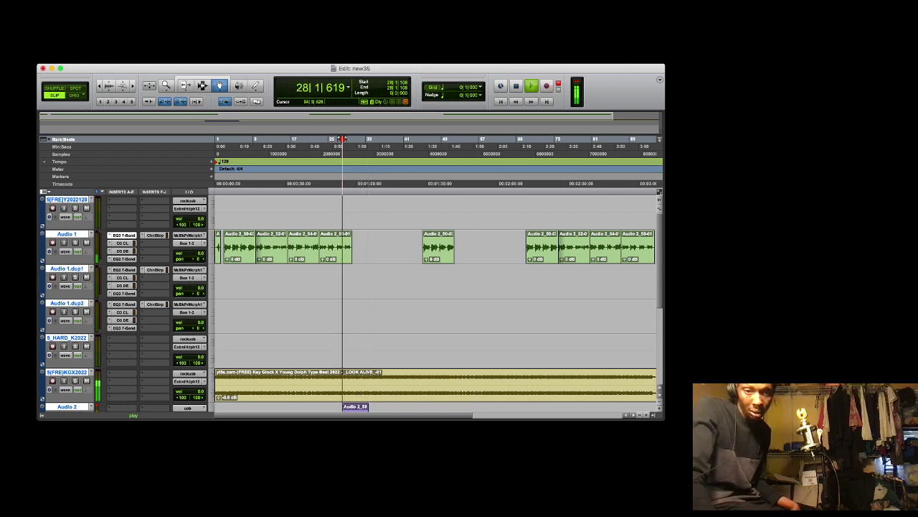
Move the new vocal take from Audio 2 to Audio 1.dup1, keeping its start in bar 28
scroll(436, 301, "down", 3)
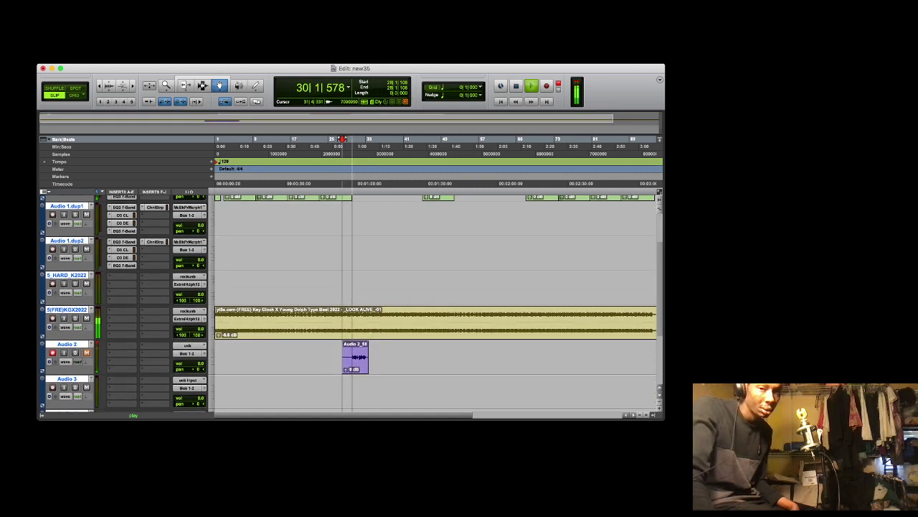
left_click_drag(361, 346, 363, 198)
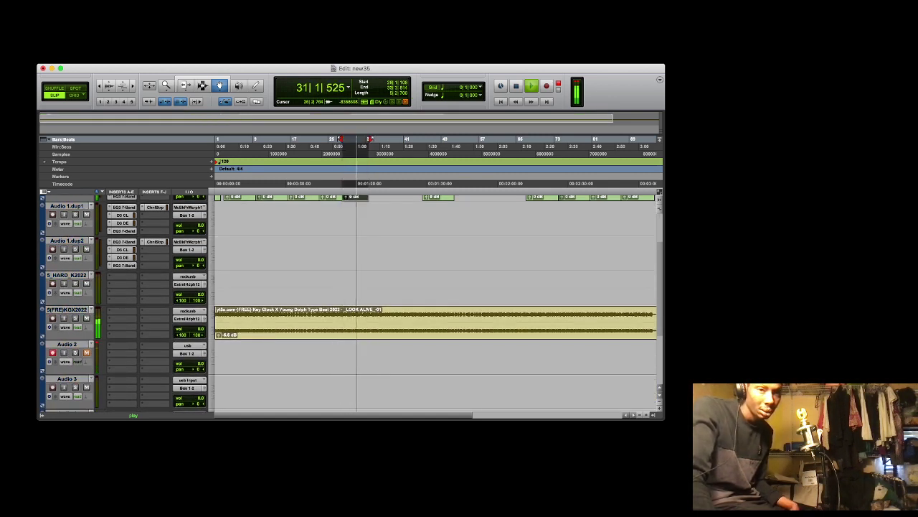
key("super+z")
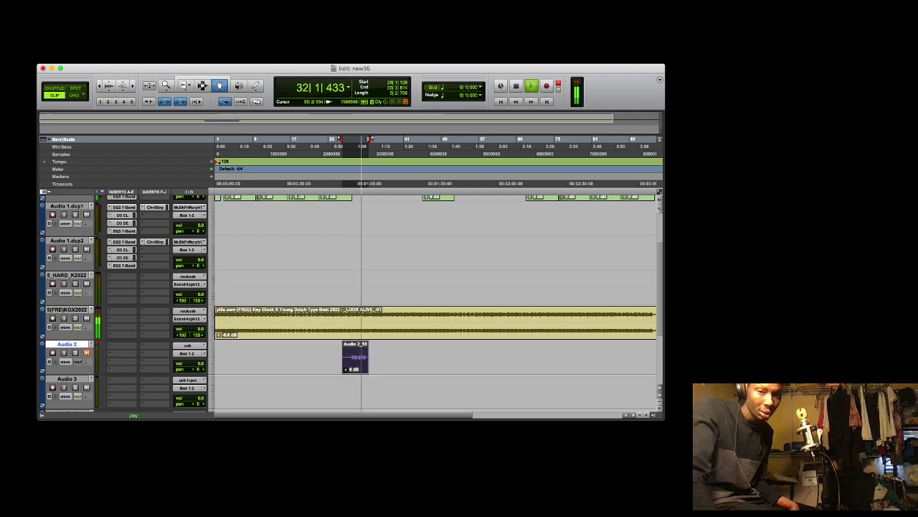
left_click_drag(351, 244, 354, 231)
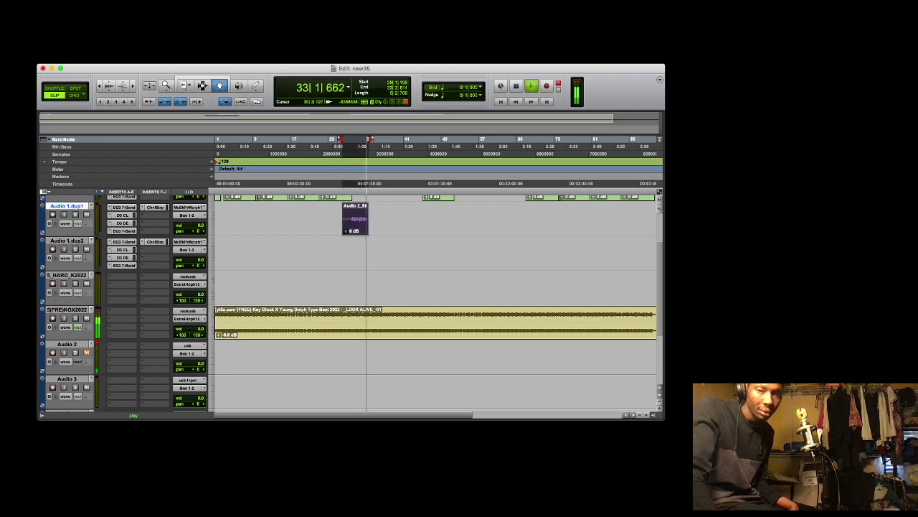
Record a long vocal take on Audio 2 from 31|3|221 to bar 66, restarting once, and play it back
left_click(359, 162)
key("space")
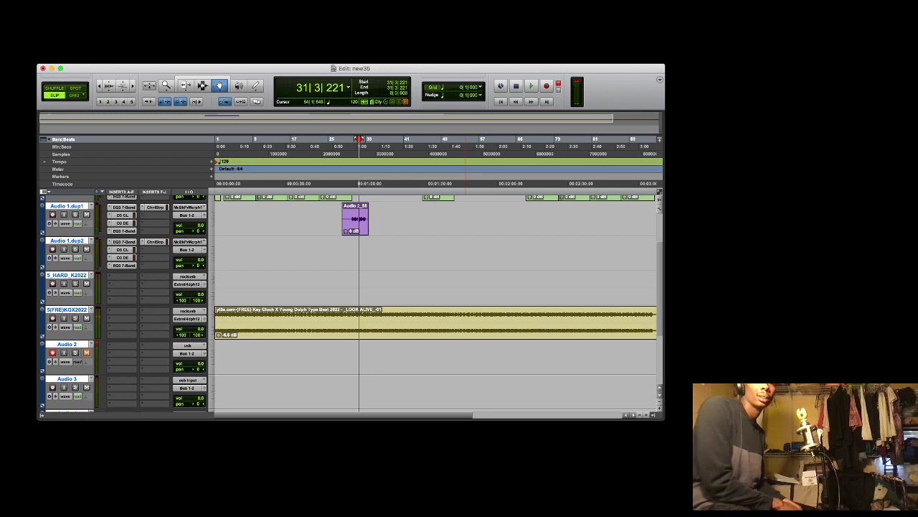
key("super+space")
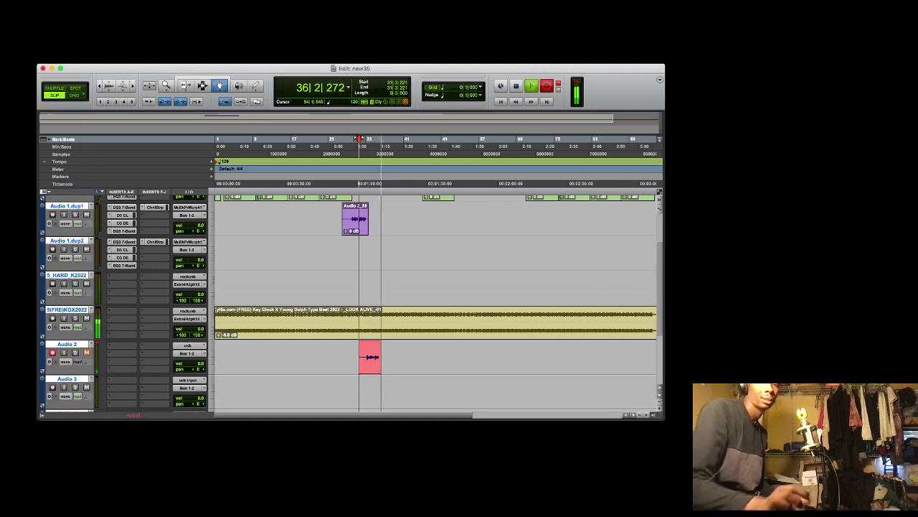
key("space")
key("super+space")
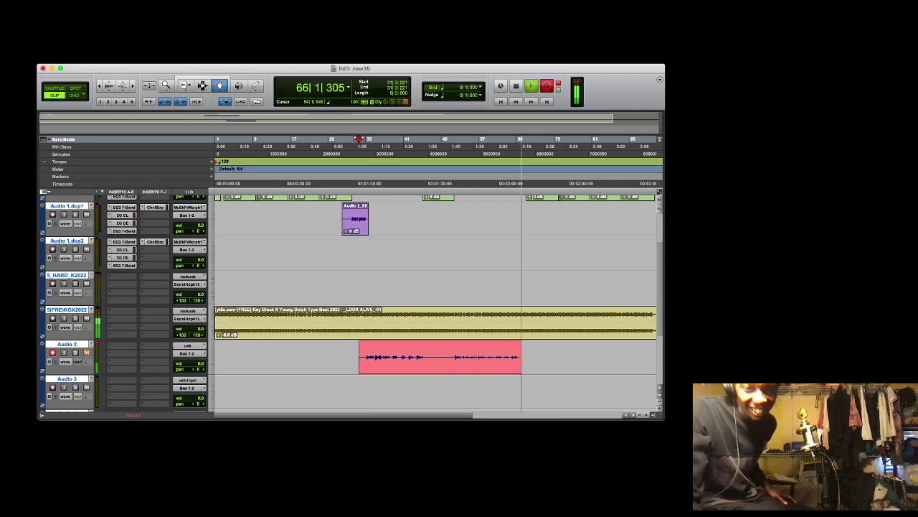
key("space")
key("space")
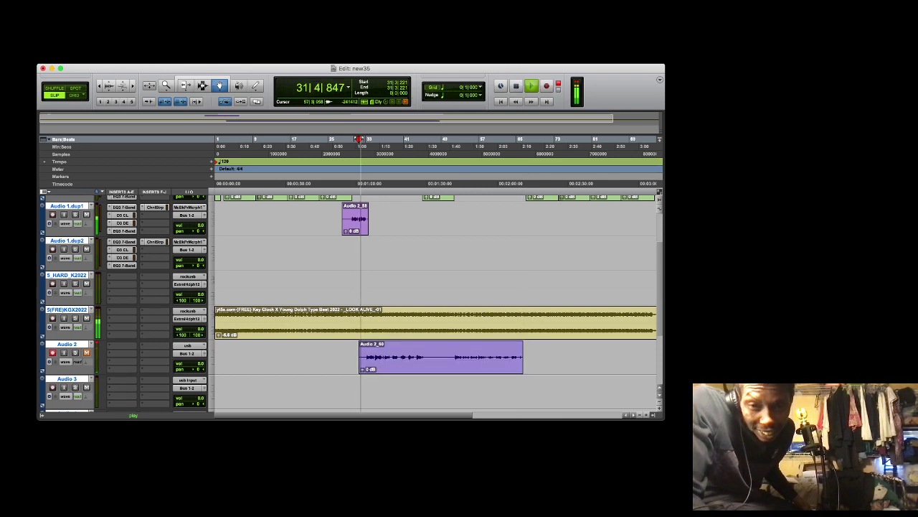
Move the long vocal take from Audio 2 to Audio 1.dup1 at the same position and play it from bar 62
left_click_drag(483, 357, 501, 217)
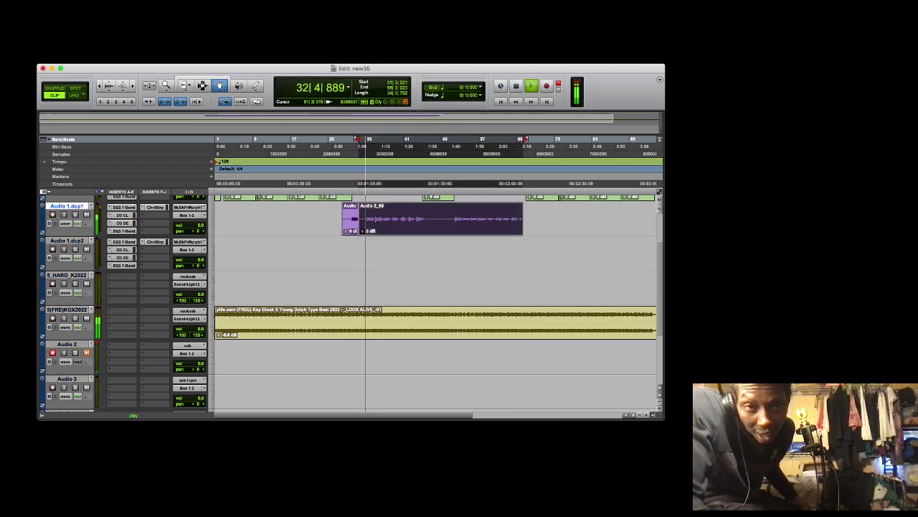
left_click(504, 140)
left_click(185, 85)
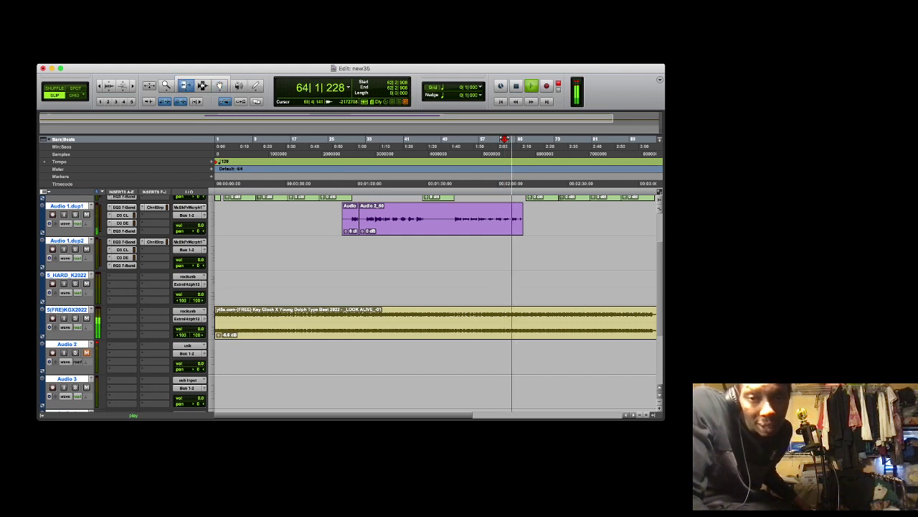
Trim the end of the long take on Audio 1.dup1 within bar 63, then record a new take on Audio 2 from 62|2|908 and play it
left_click(510, 222)
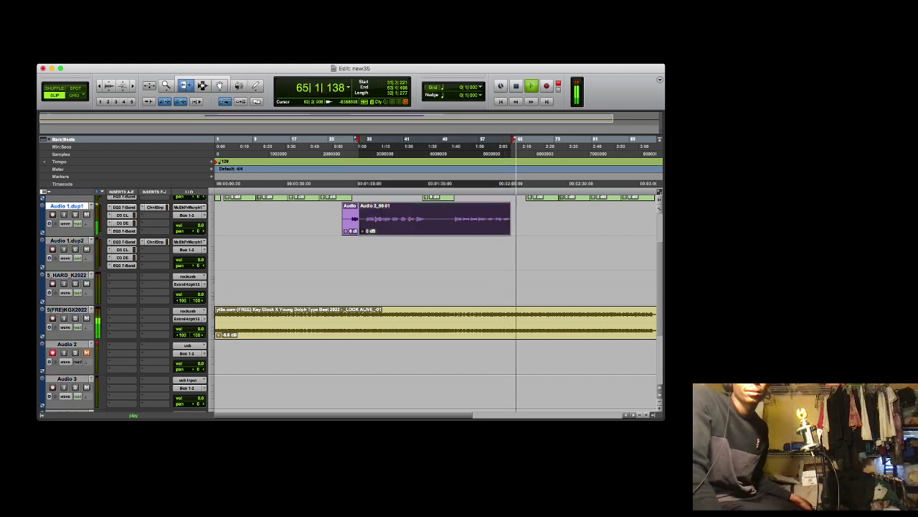
left_click(504, 140)
key("space")
key("super+space")
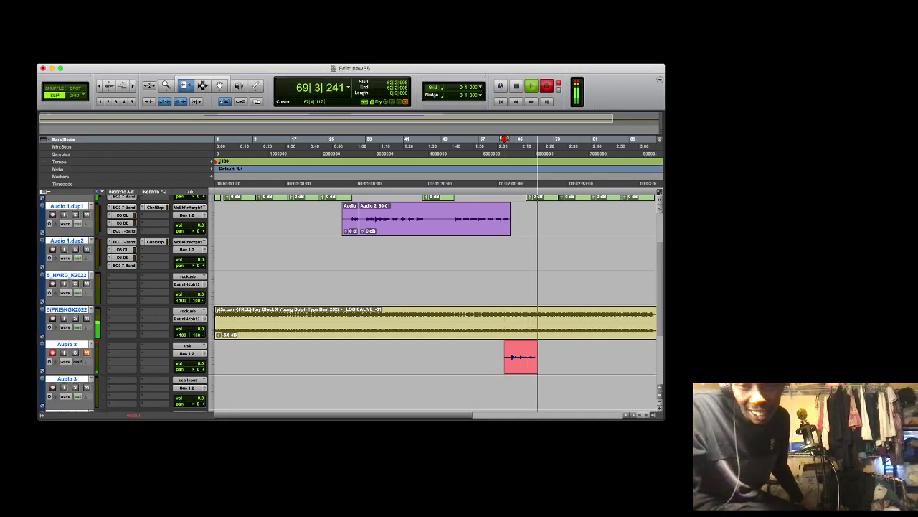
key("space")
key("space")
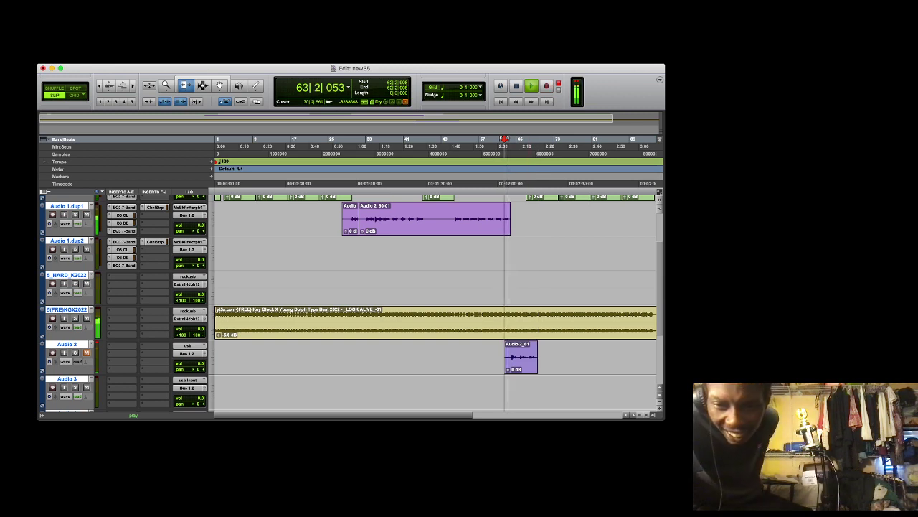
Trim the start of the new Audio 2 take to bar 63 and move it to Audio 1.dup1 directly after the long take
left_click_drag(505, 357, 510, 358)
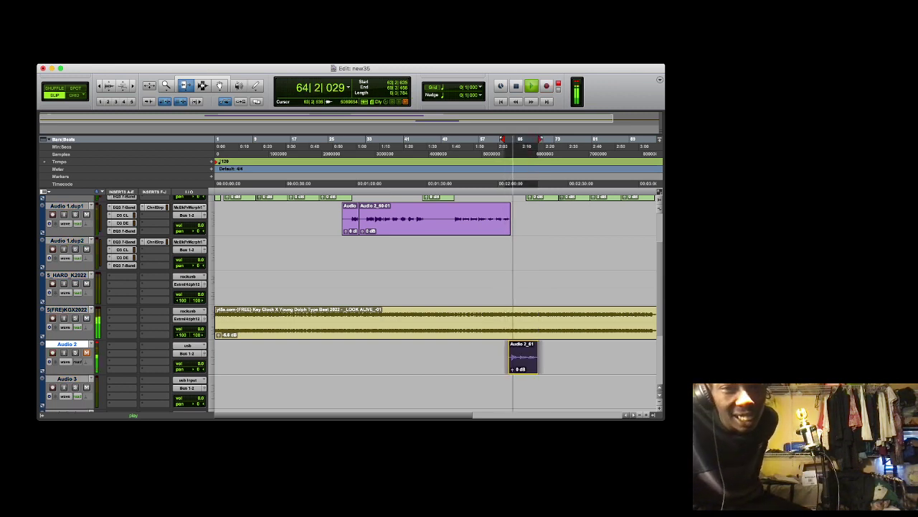
left_click(220, 85)
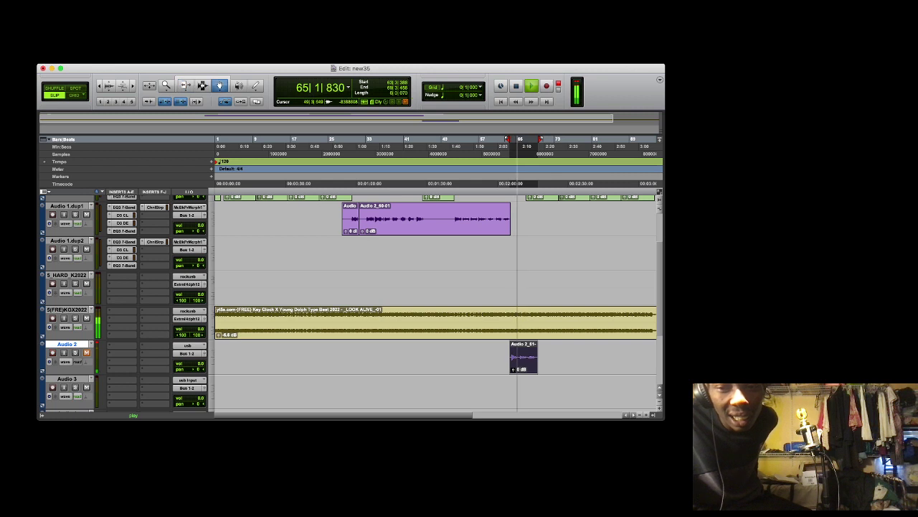
left_click_drag(530, 357, 523, 217)
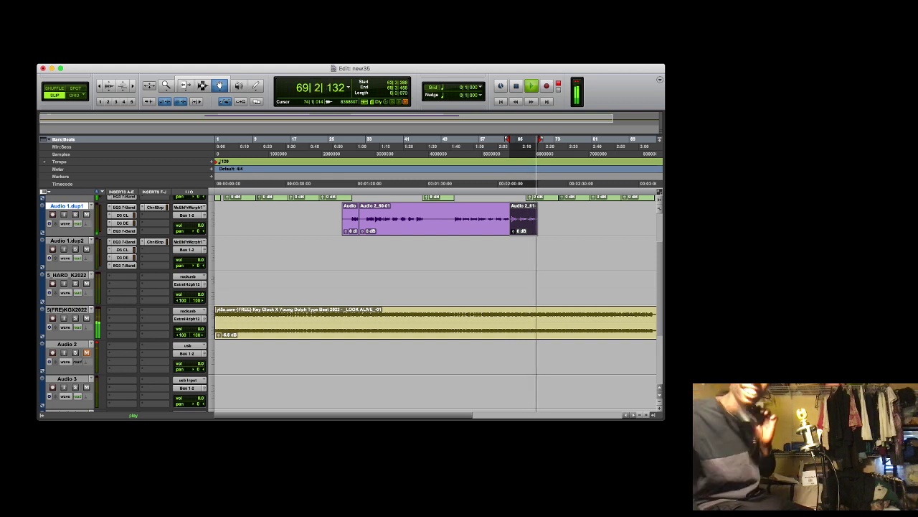
Select the last four vocal clips on Audio 1 and move them together to start in bar 69
scroll(431, 301, "up", 3)
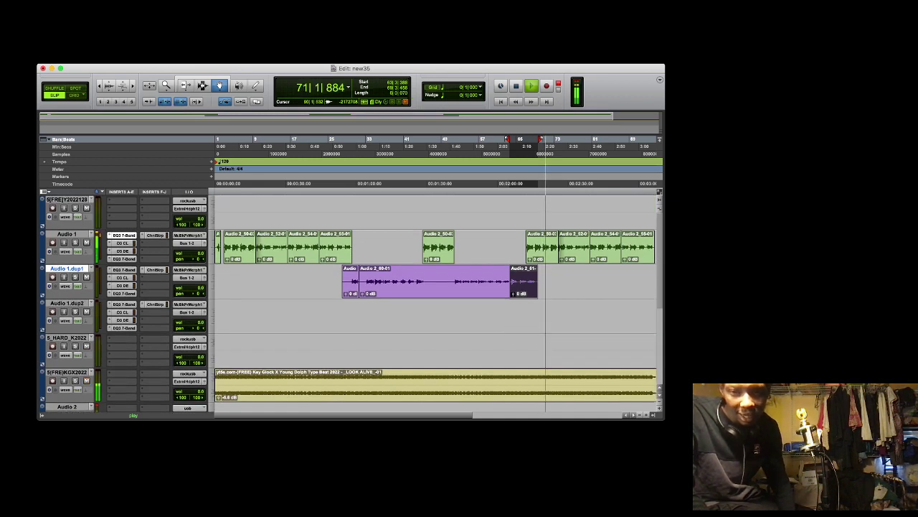
left_click(404, 310)
scroll(404, 310, "right", 4)
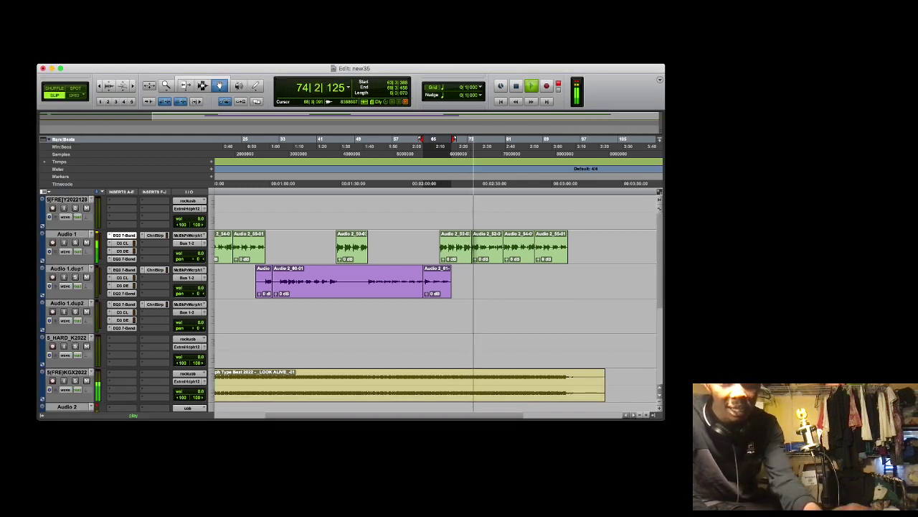
left_click(428, 147)
left_click(460, 257)
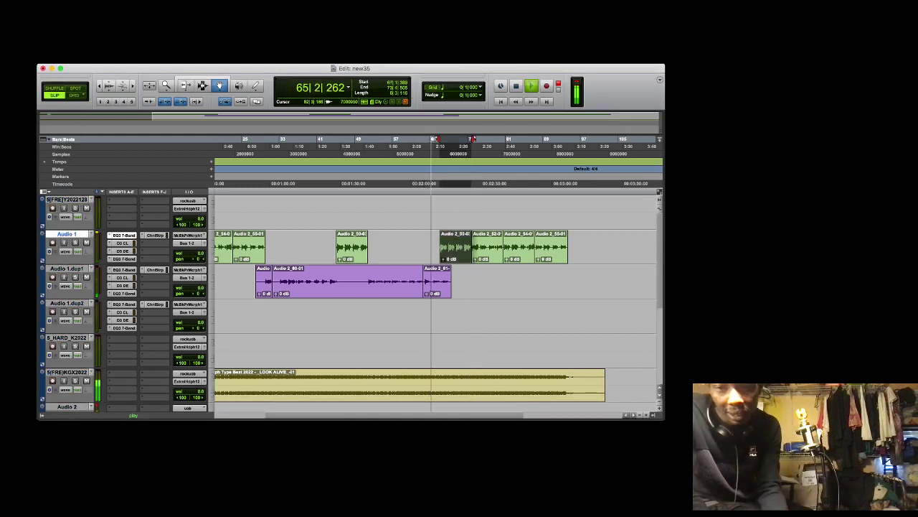
left_click(551, 253, "shift")
left_click_drag(447, 249, 456, 249)
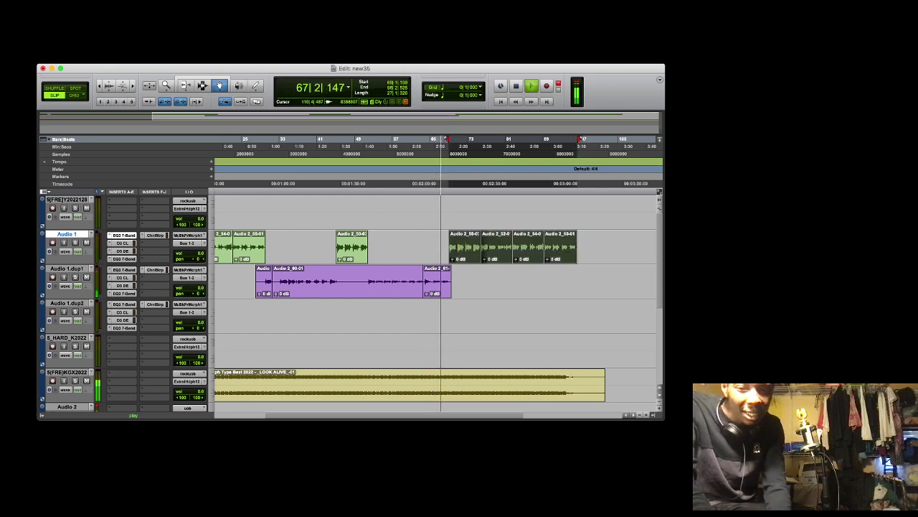
Shift the four selected clips slightly earlier on Audio 1 to start at 68|4|089
key("t")
key("t")
key("t")
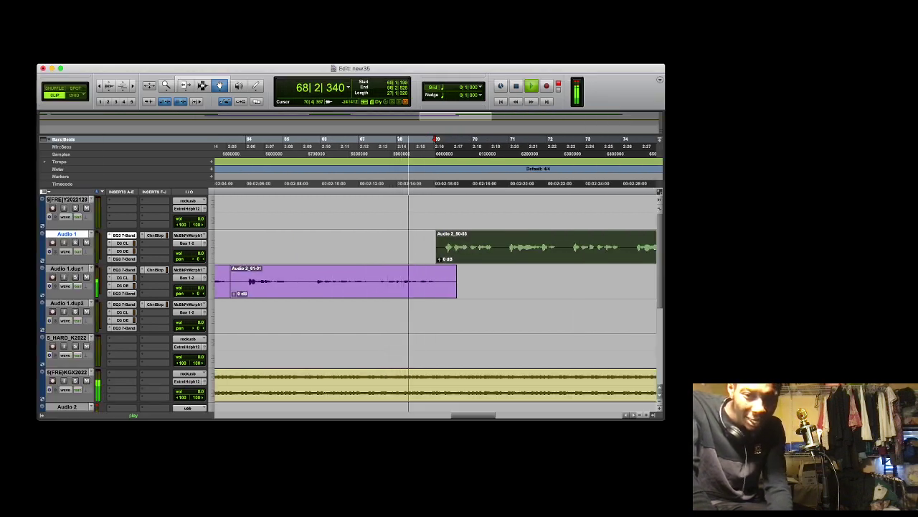
key("KP_Subtract")
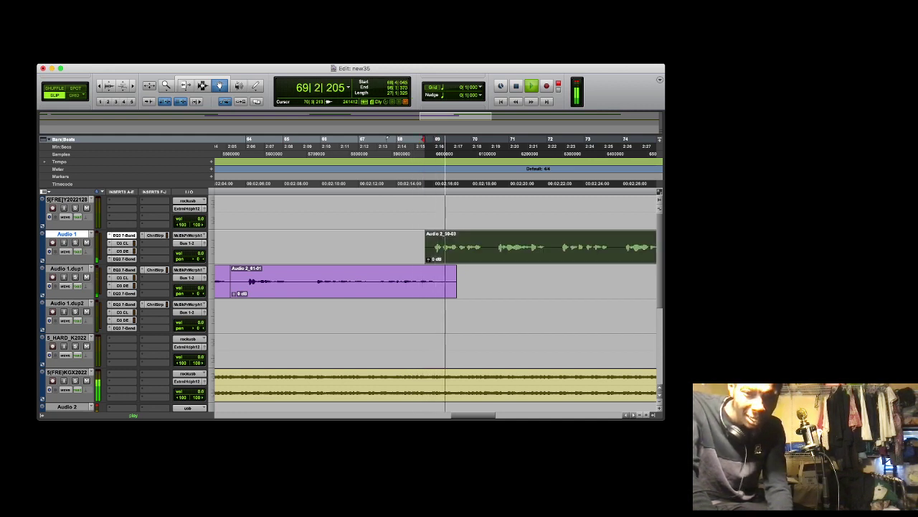
left_click_drag(492, 249, 497, 248)
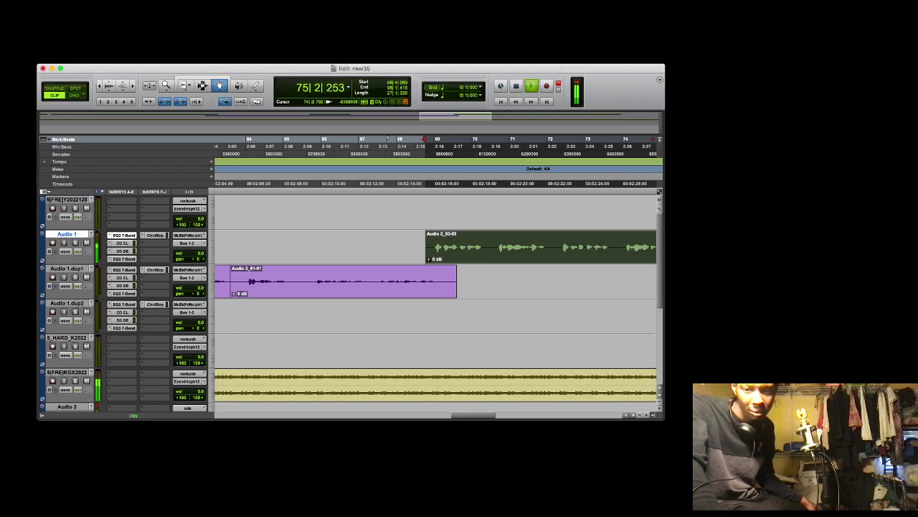
Move the four selected clips on Audio 1 to start at 71|4|696 and play from their start
left_click(640, 415)
left_click(640, 414)
left_click(640, 414)
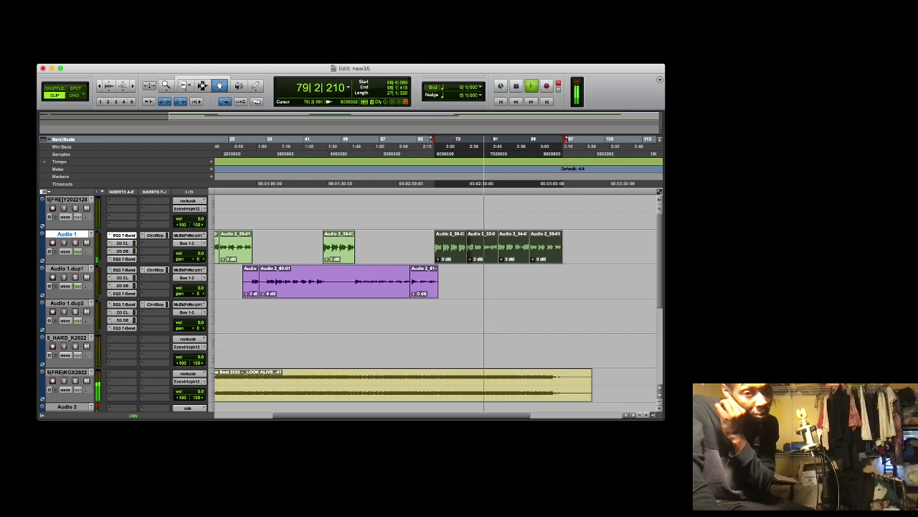
left_click_drag(448, 241, 462, 246)
key("space")
key("space")
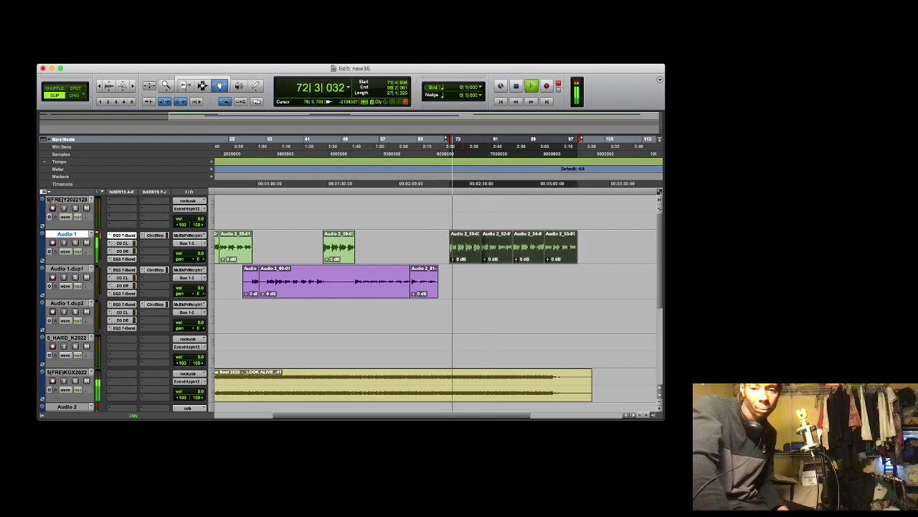
Move the four selected clips on Audio 1 to start at 73|4|372 and play the arrangement from 62|2|551
left_click(646, 415)
left_click(647, 415)
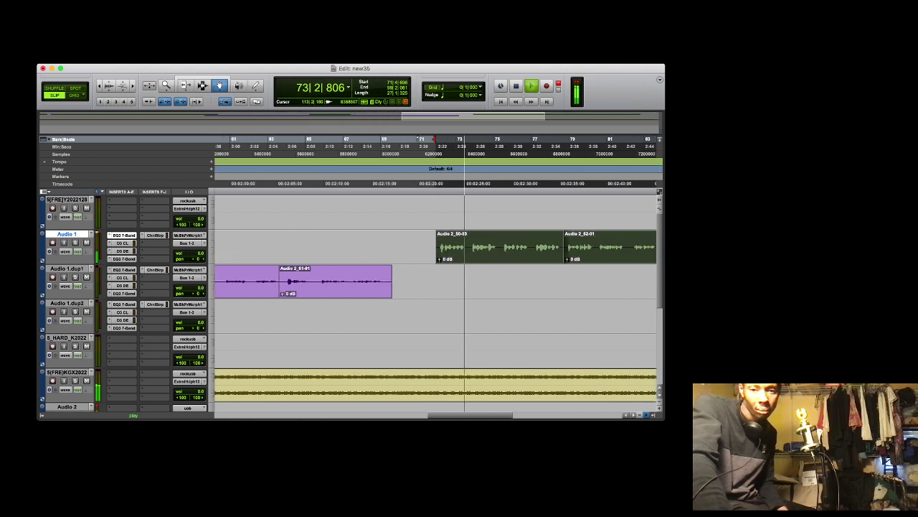
left_click(646, 415)
mouse_move(529, 245)
left_mouse_down()
mouse_move(603, 248)
mouse_move(590, 248)
left_mouse_up()
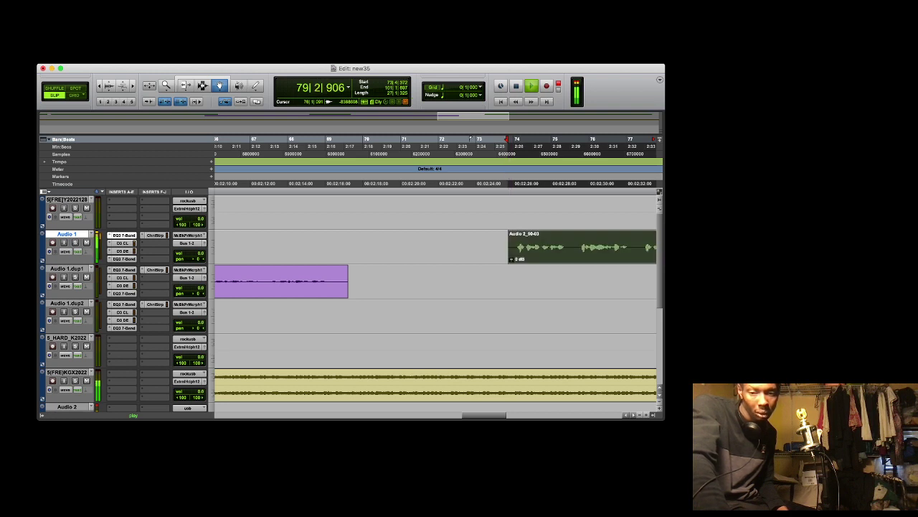
key("r")
key("r")
key("r")
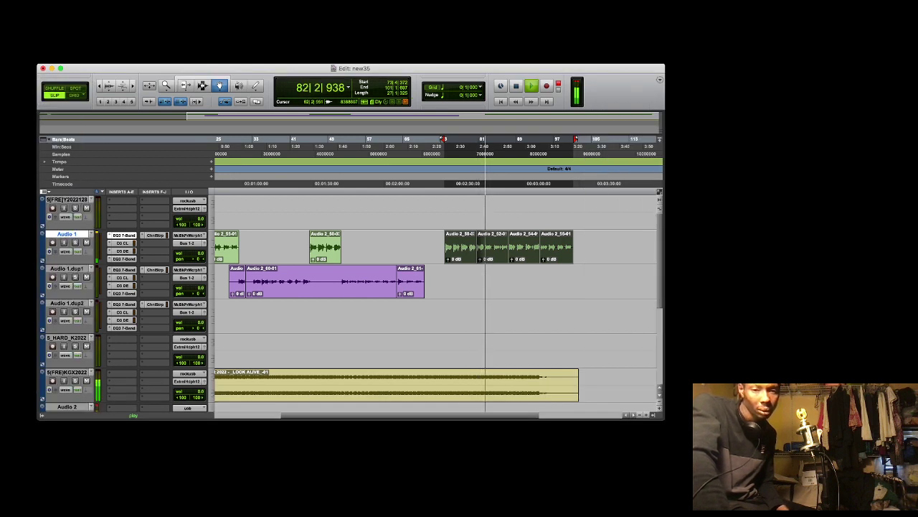
left_click(391, 146)
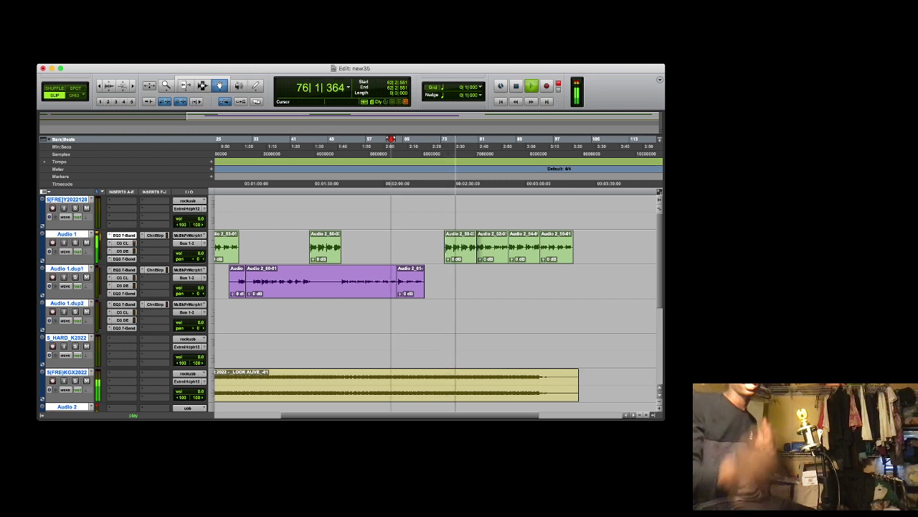
key("space")
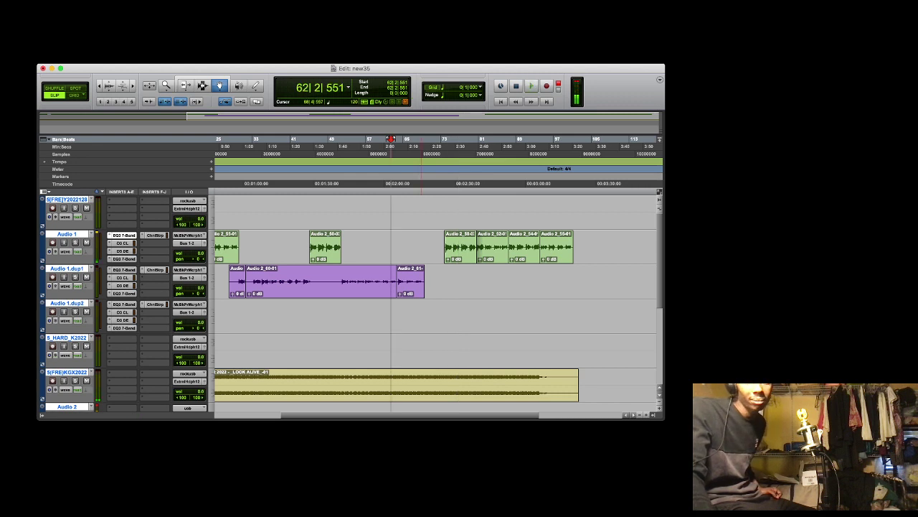
left_click(410, 146)
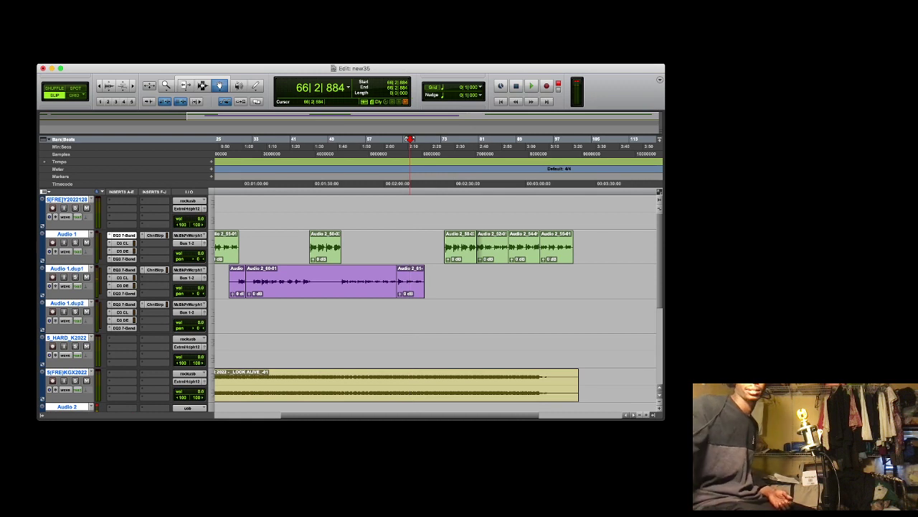
key("space")
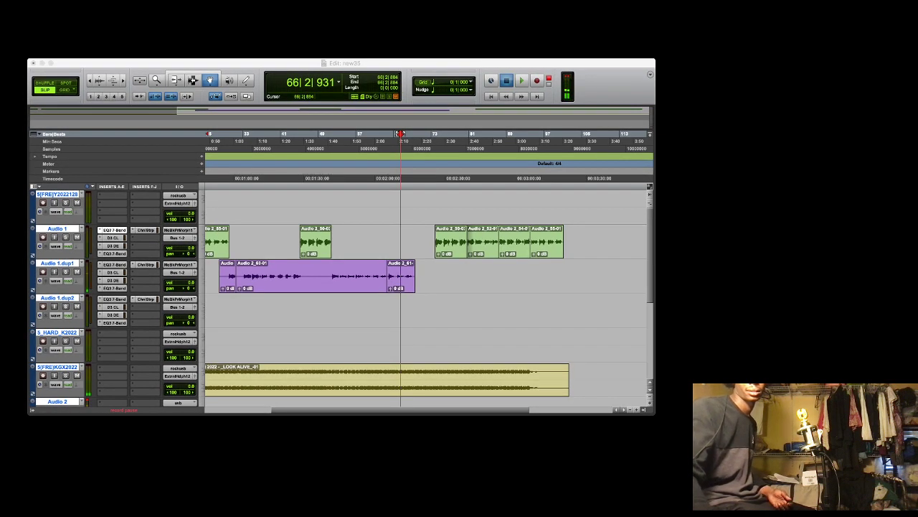
key("super+space")
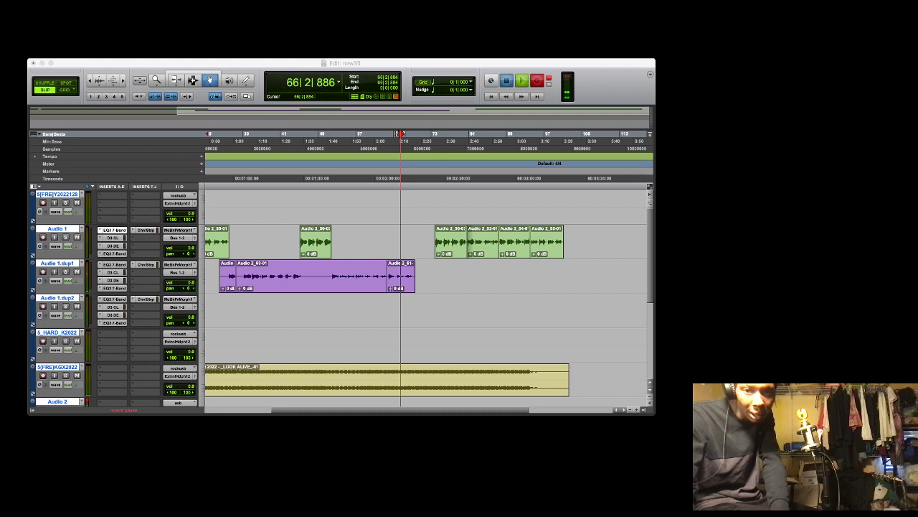
key("space")
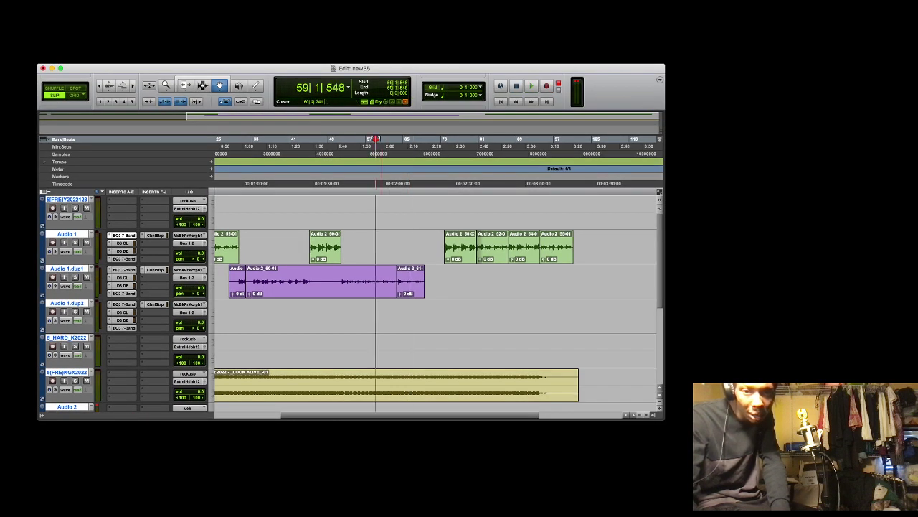
key("super+space")
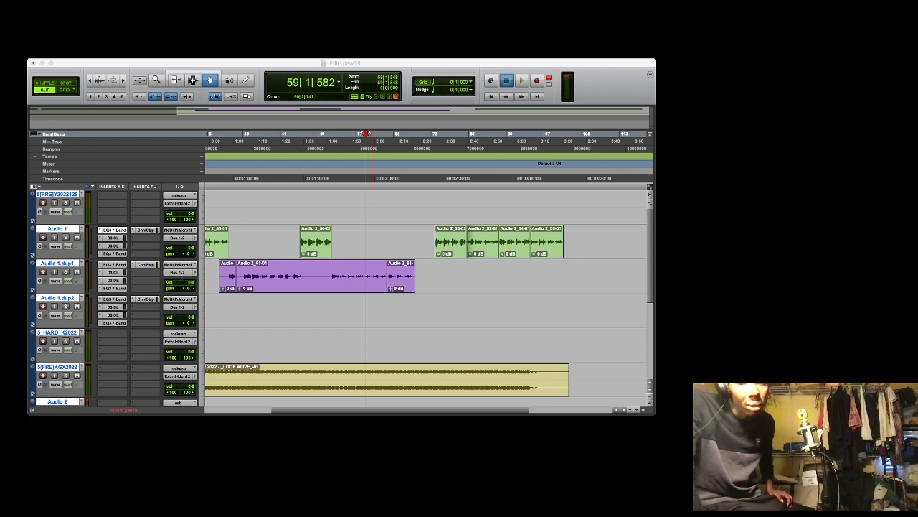
key("Return")
key("space")
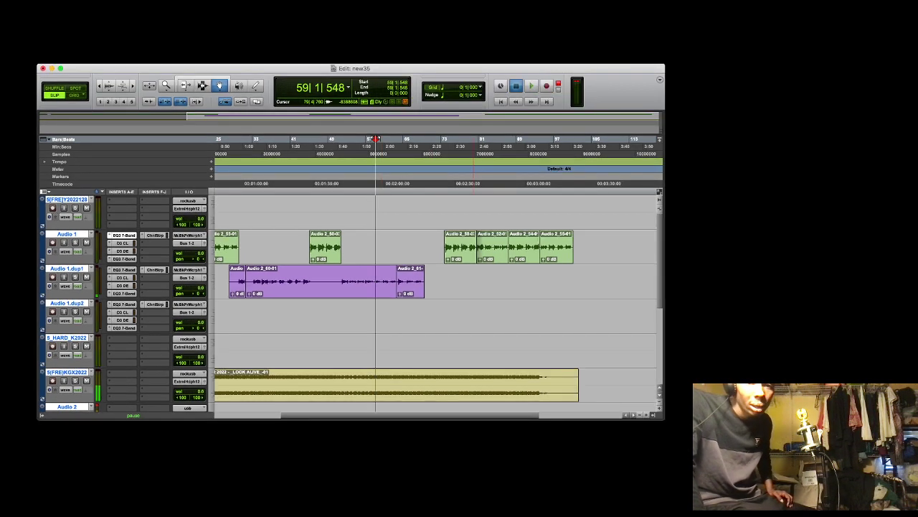
key("space")
Record a vocal take on Audio 2 from 62|1|798 to bar 74 and play it back
left_click(390, 147)
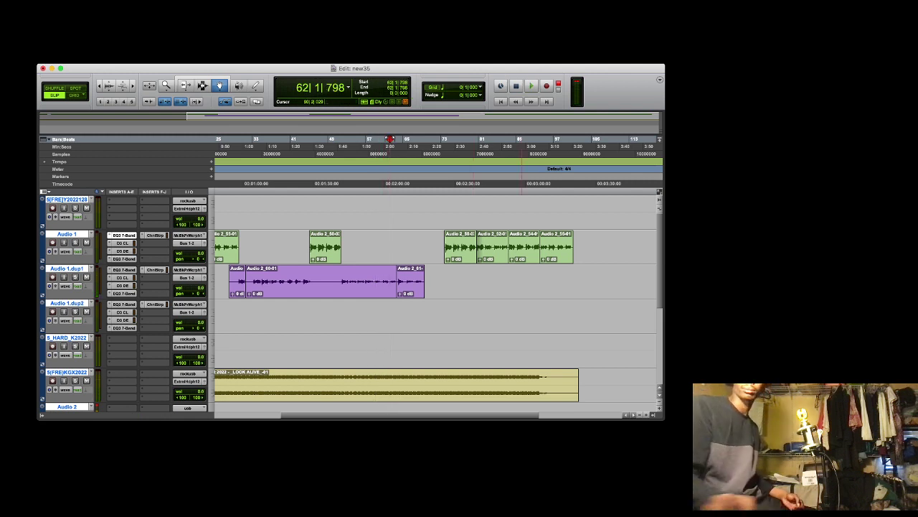
key("super+space")
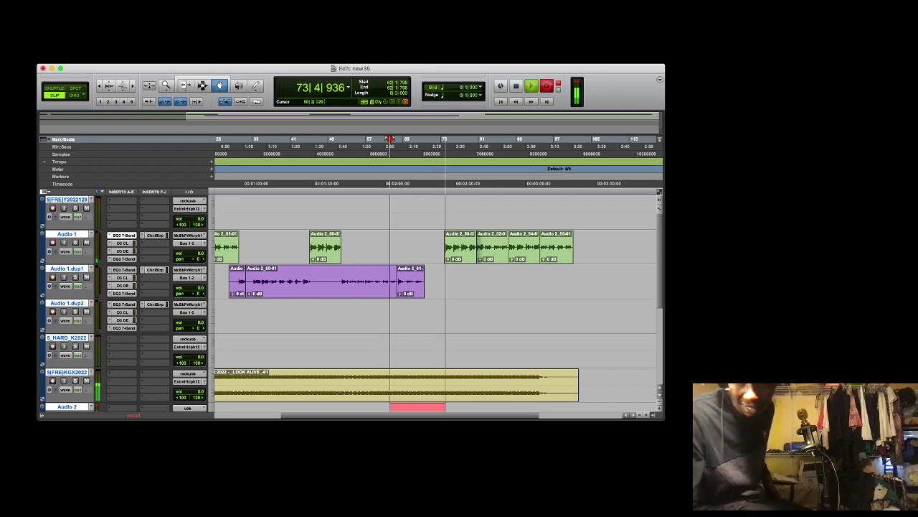
key("space")
key("space")
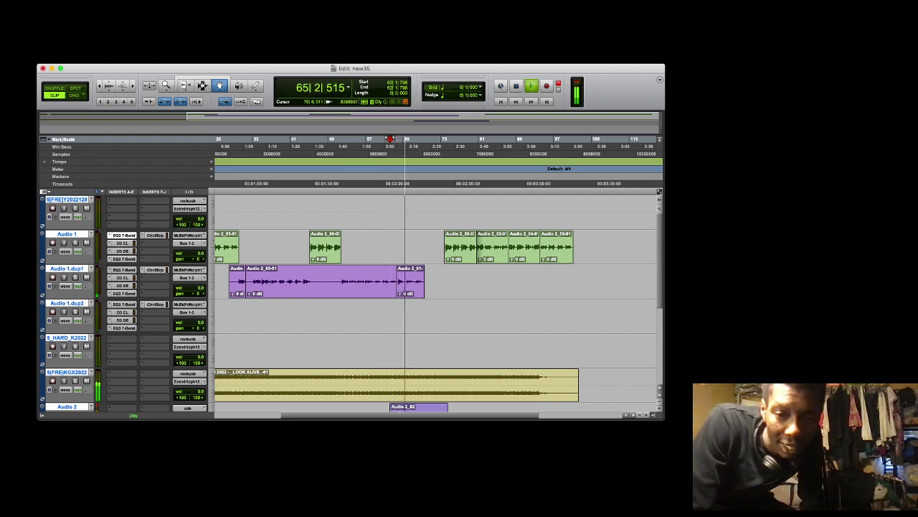
Move the new take from Audio 2 to Audio 1.dup2 at the same position and split it at 69|1|400
left_click_drag(427, 407, 421, 323)
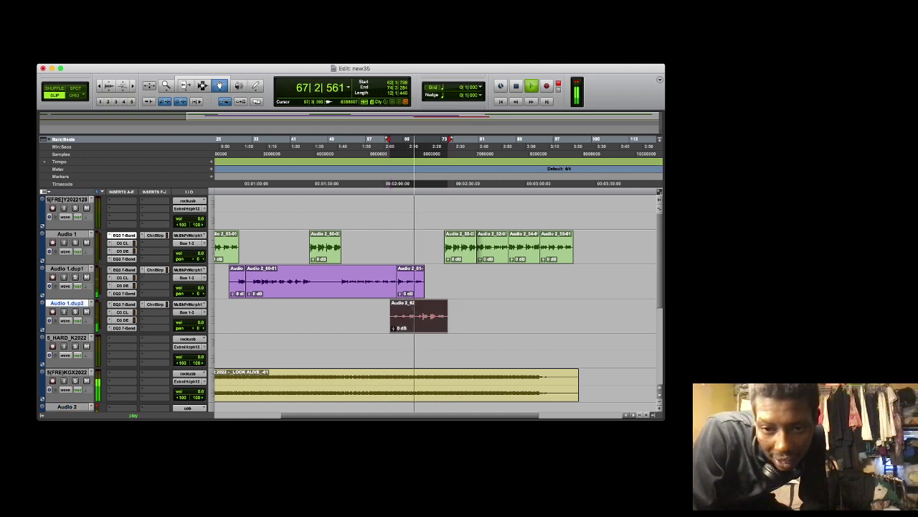
key("super+]")
key("super+]")
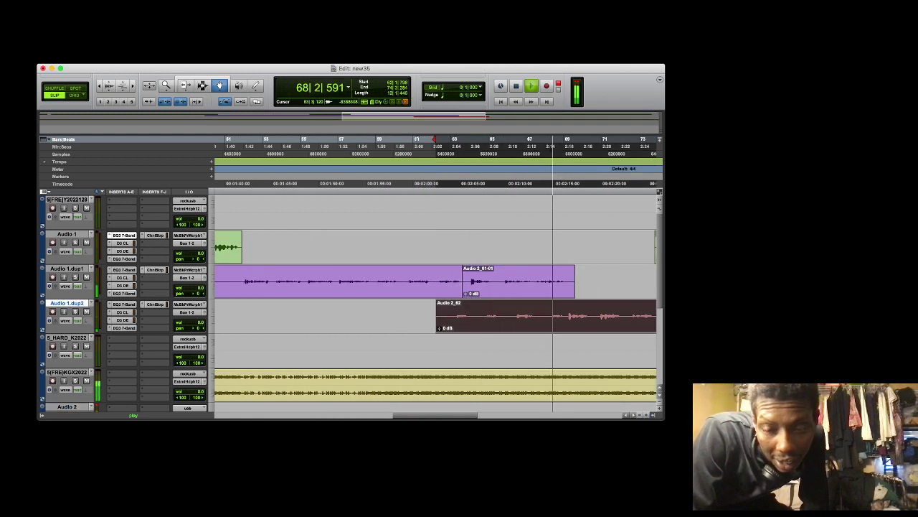
key("F6")
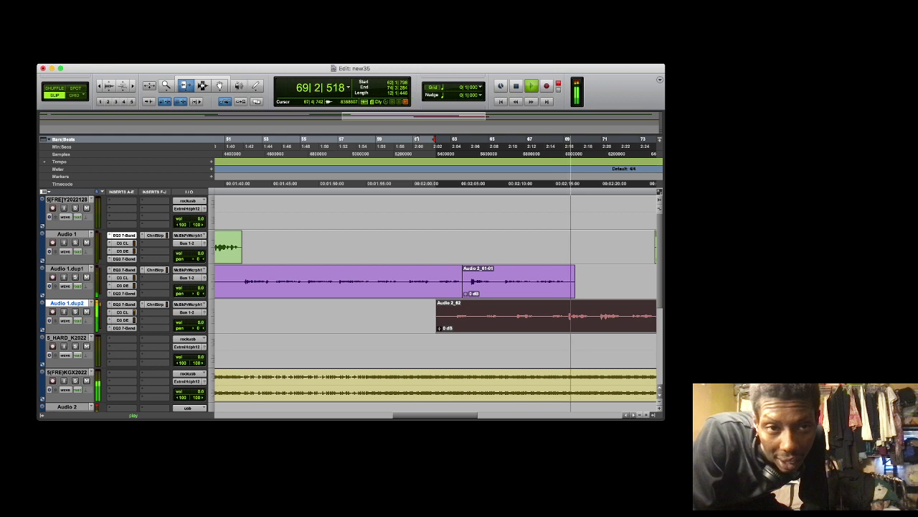
key("F7")
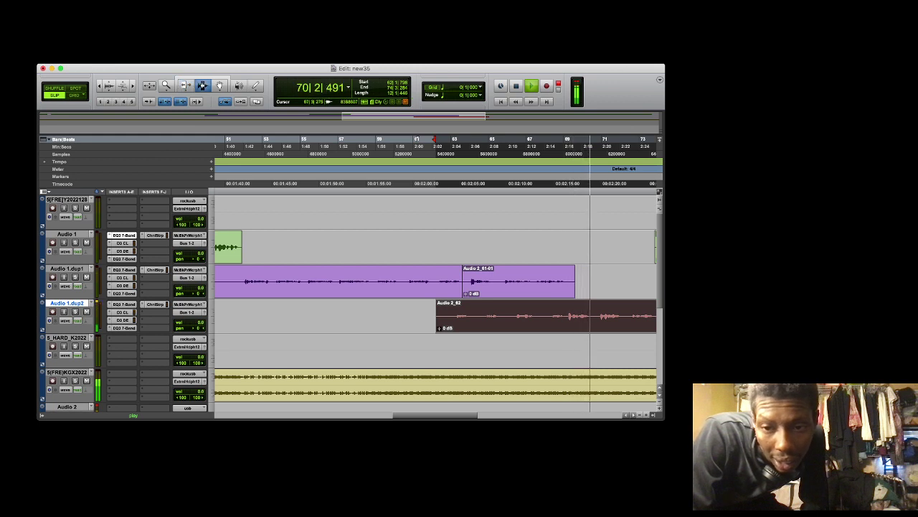
left_click(566, 316)
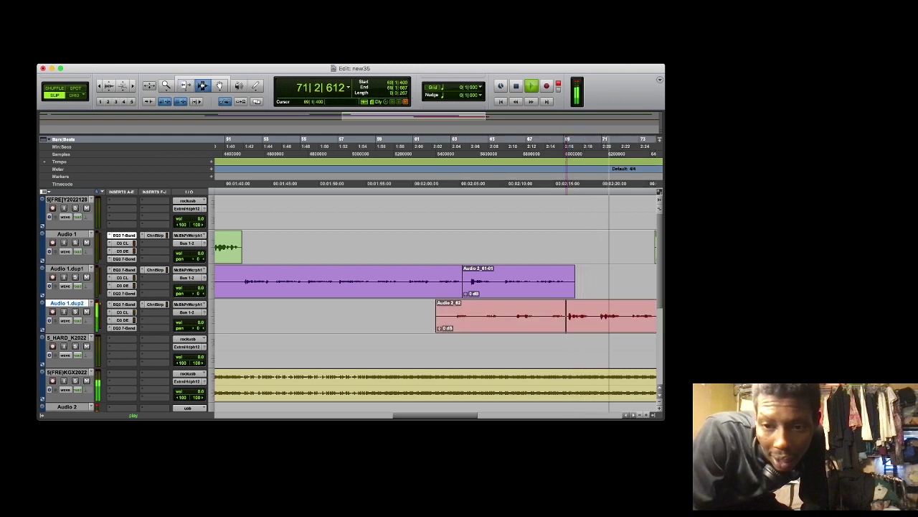
key("super+e")
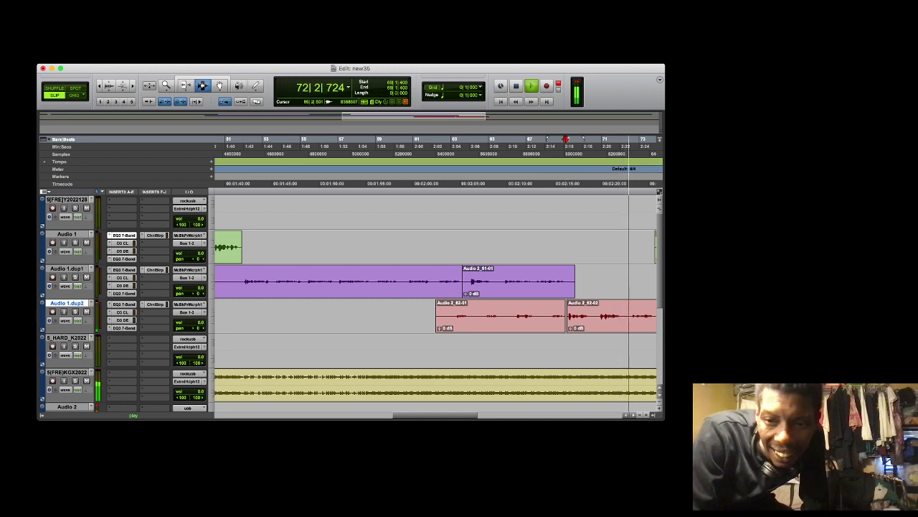
Move the second part of the split take to Audio 1.dup1, ending it at 73|4|439, and trim the following Audio 1 clip's start to 73|4|884
key("F8")
left_click(609, 316)
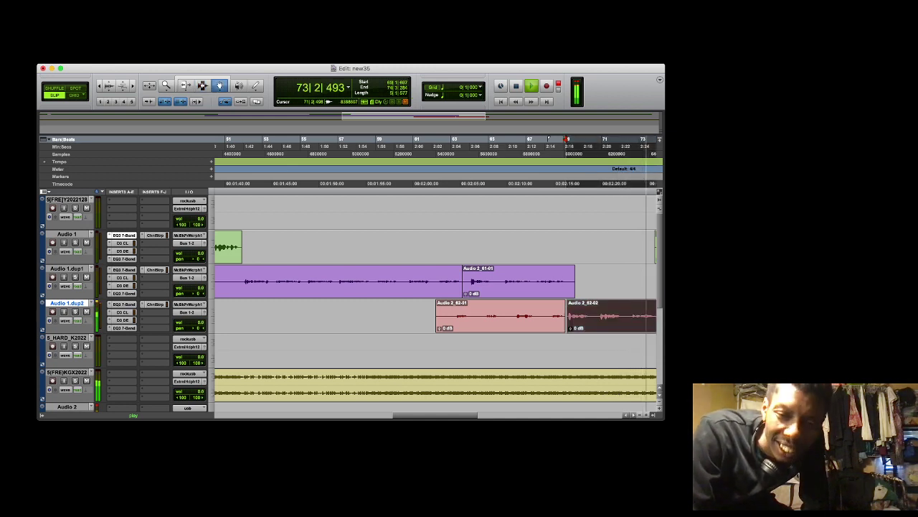
left_click_drag(610, 316, 610, 281)
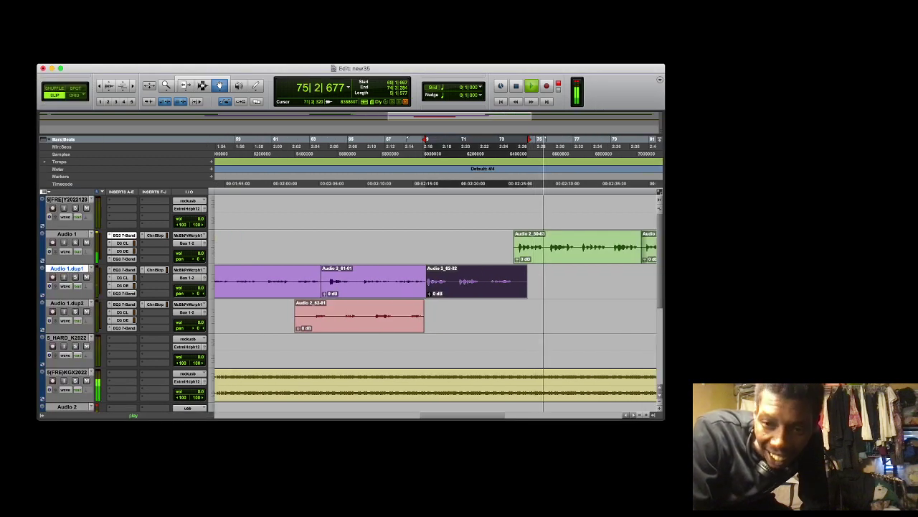
key("F6")
left_click_drag(526, 282, 514, 281)
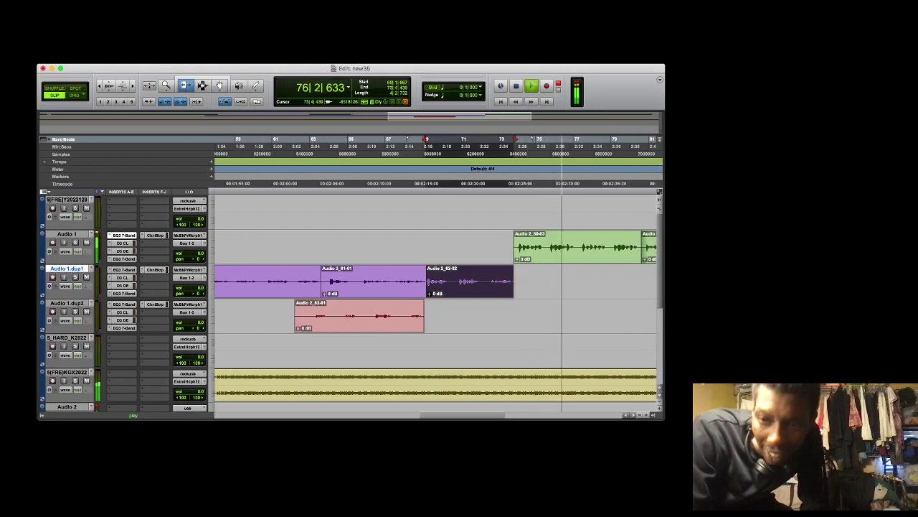
left_click_drag(515, 246, 516, 247)
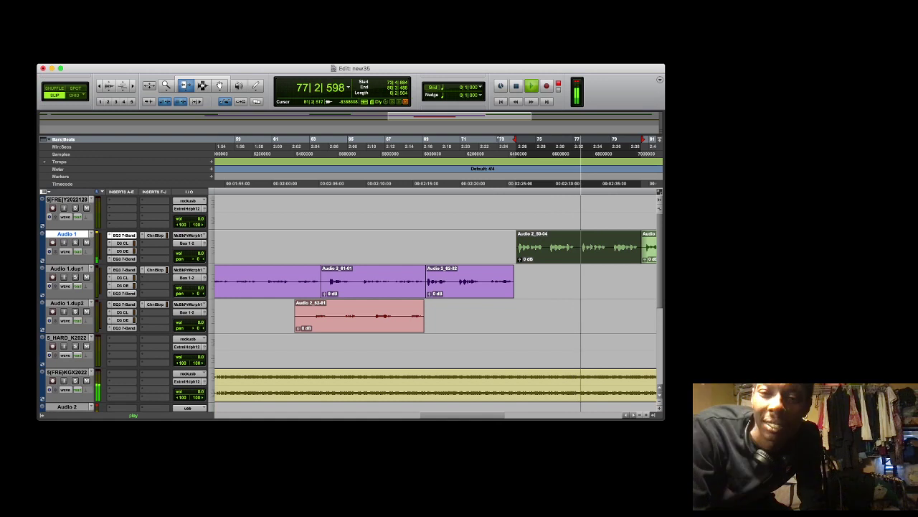
Shift the boundary between the first two verse clips on Audio 1.dup1 slightly later and play from 28|3|684
double_click(640, 414)
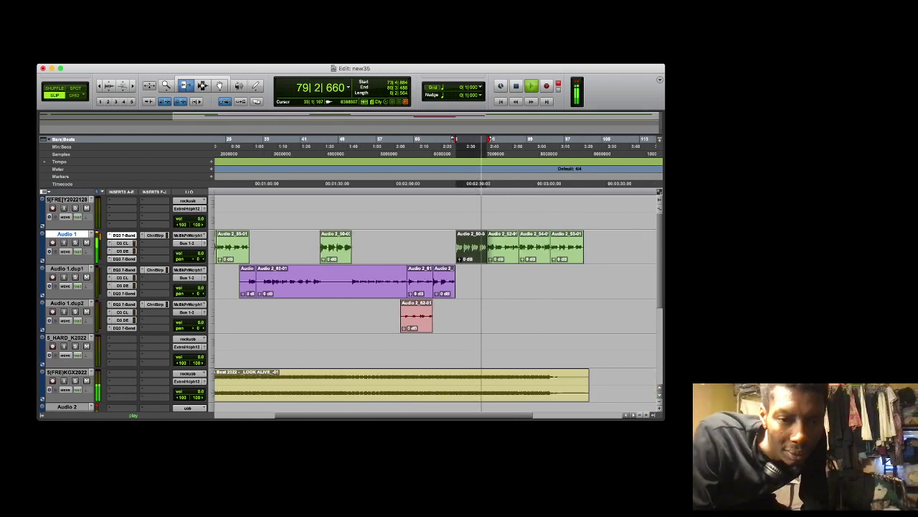
left_click_drag(255, 281, 262, 281)
left_click(243, 146)
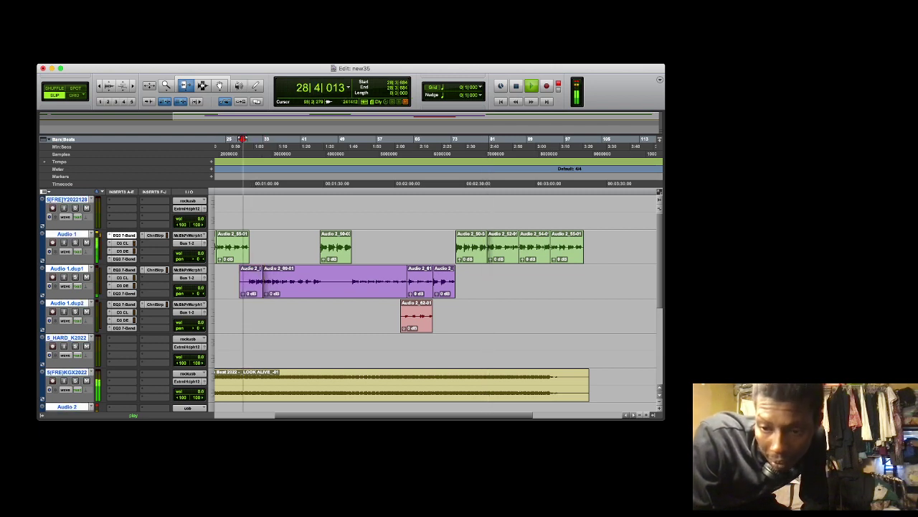
Trim the first verse clip on Audio 1.dup1 to run from 30|1|051 to 33|1|836 and end the preceding Audio 1 clip at 29|4|744
left_click(647, 415)
left_click(647, 415)
left_click(646, 415)
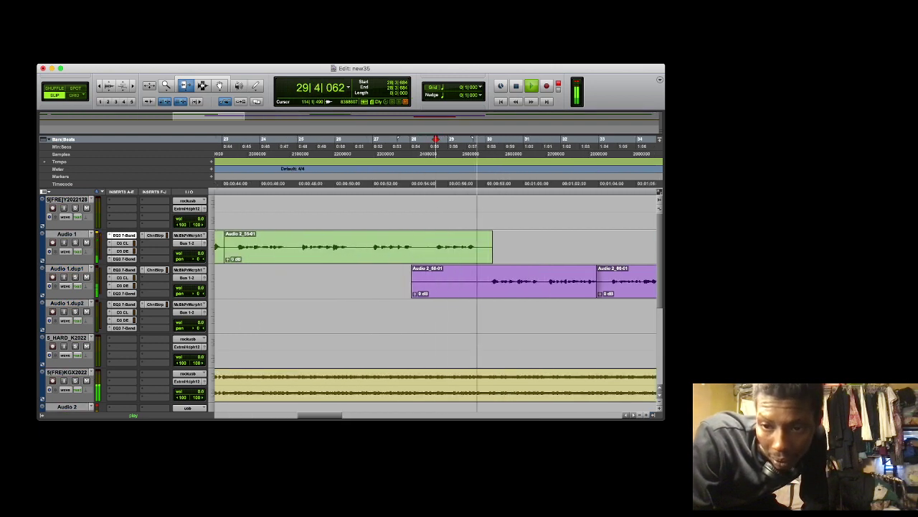
left_click_drag(594, 284, 606, 283)
left_click_drag(412, 281, 487, 282)
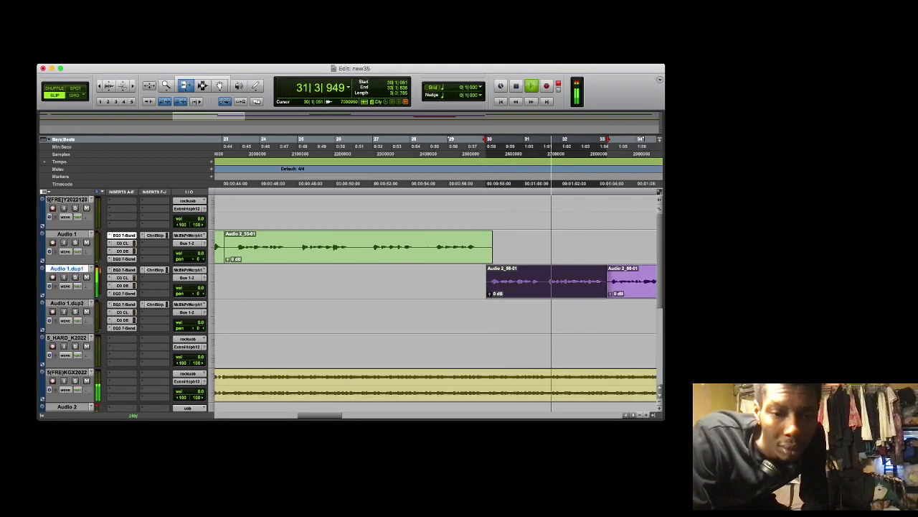
left_click_drag(492, 247, 482, 247)
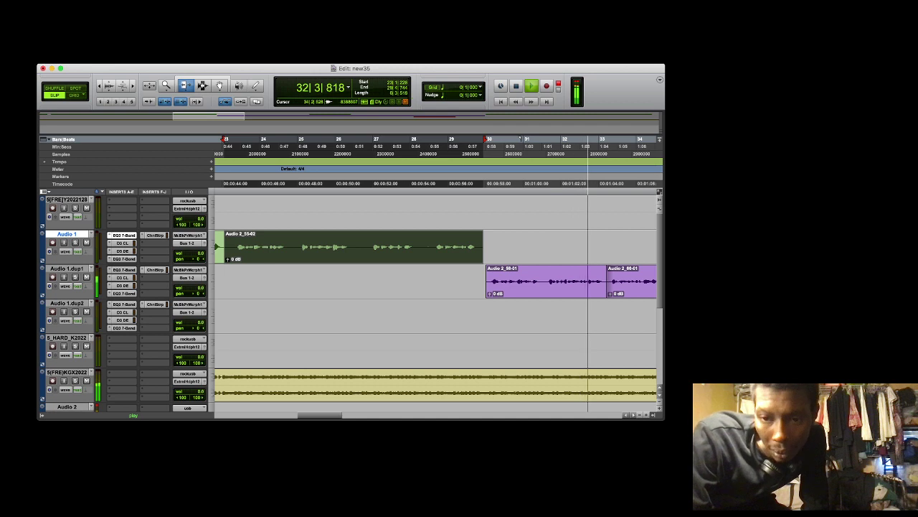
Delete the silent section on Audio 1.dup1 under the middle Audio 1 clip, from 45|2|741 to about 51|3|816
key("super+bracketleft")
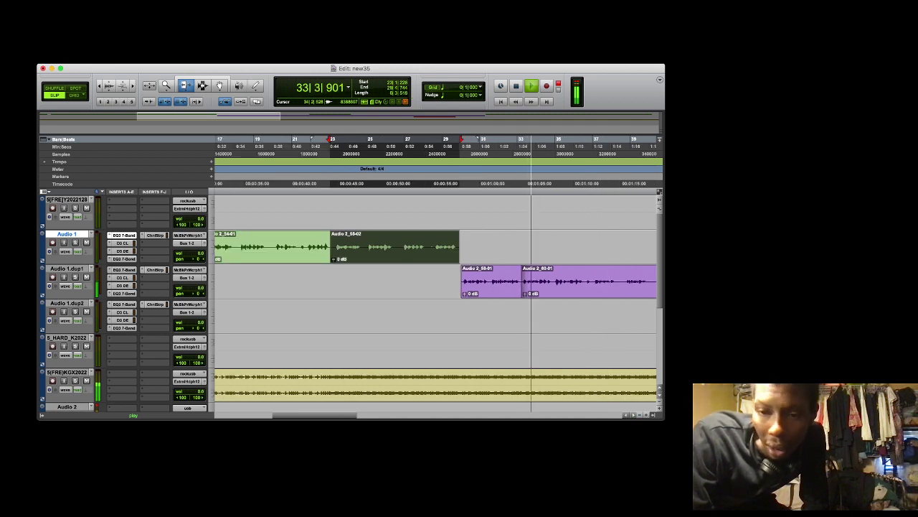
key("super+bracketleft")
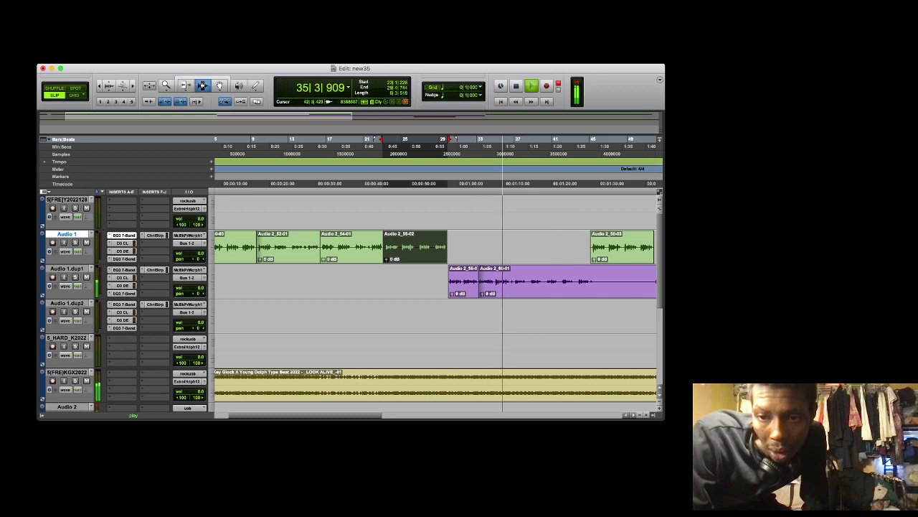
left_click_drag(593, 282, 650, 281)
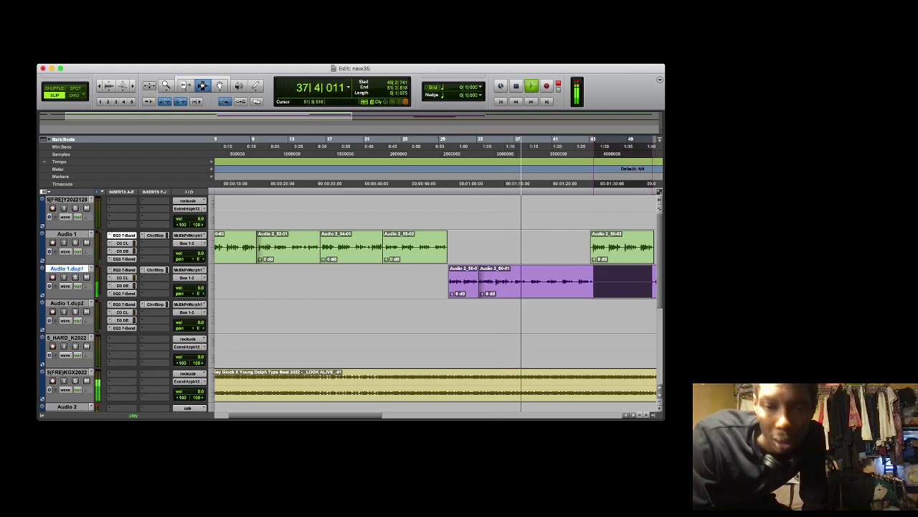
key("Delete")
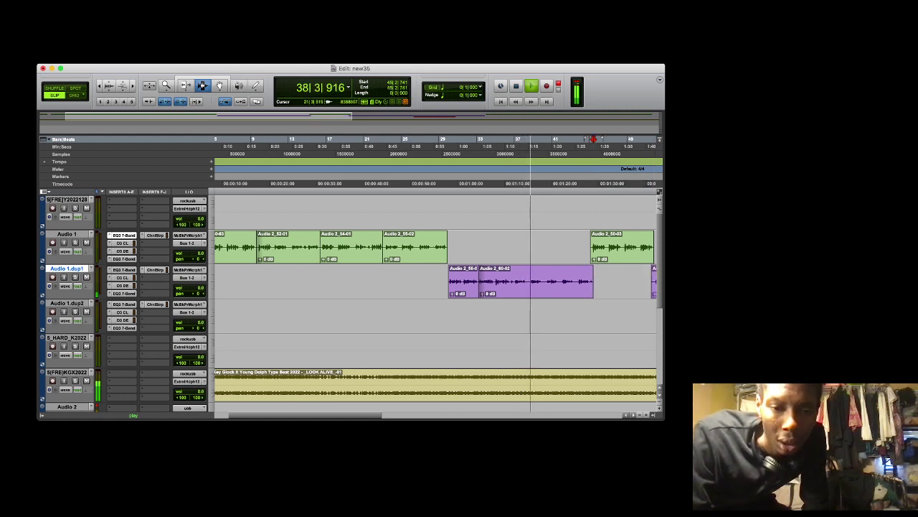
Delete the empty opening of the clip on Audio 1.dup2 up to 63|1|168
scroll(366, 281, "left", 3)
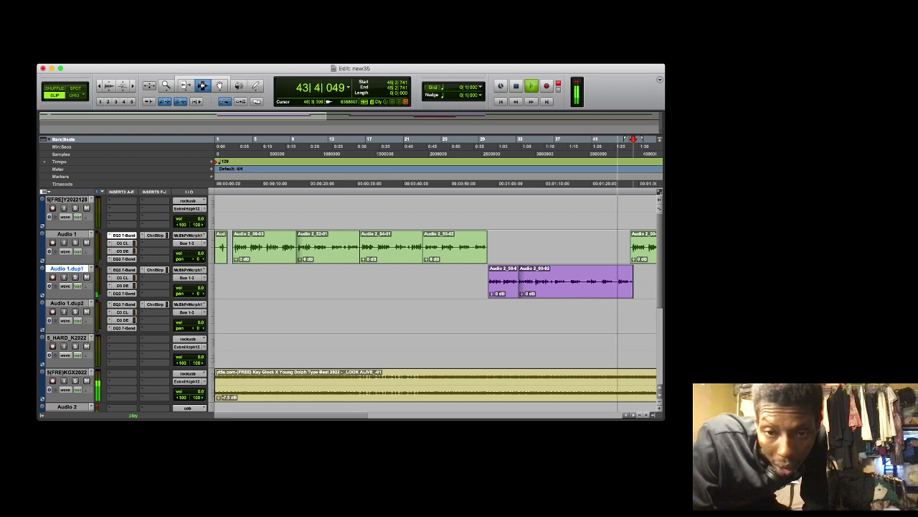
key("super+bracketleft")
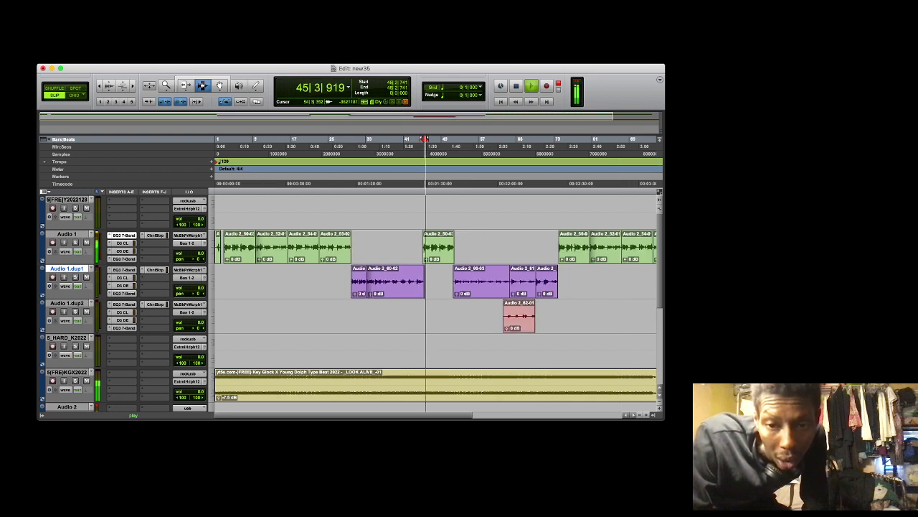
left_click(496, 315)
left_click_drag(495, 315, 507, 315)
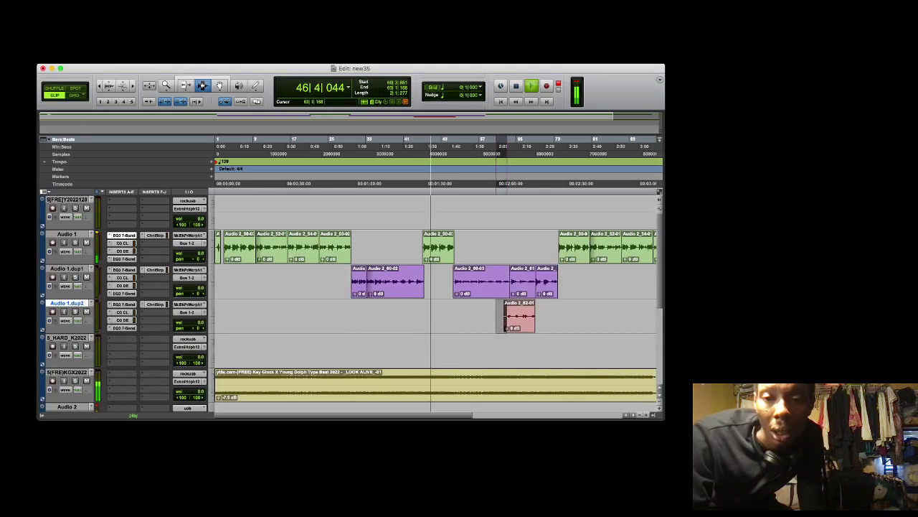
key("Delete")
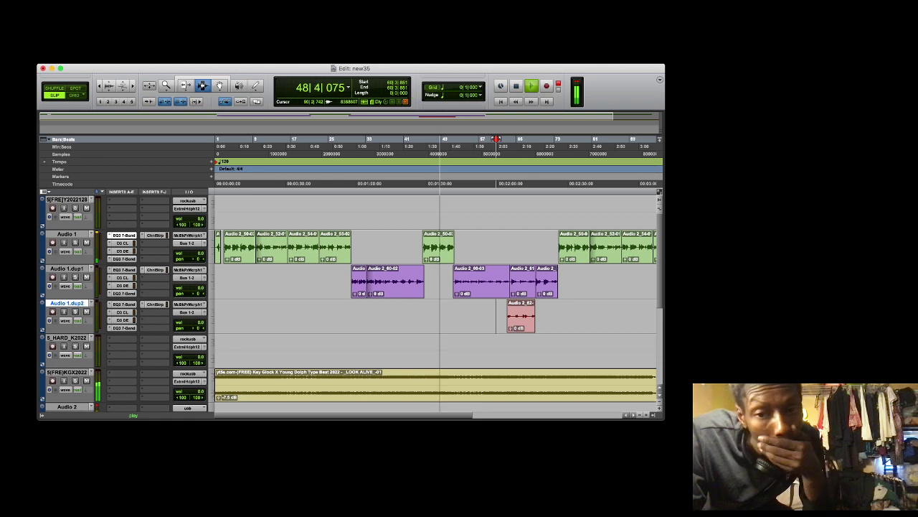
Trim the start of the Audio 2_60-03 clip on Audio 1.dup1 to 51|4|391
left_click(646, 415)
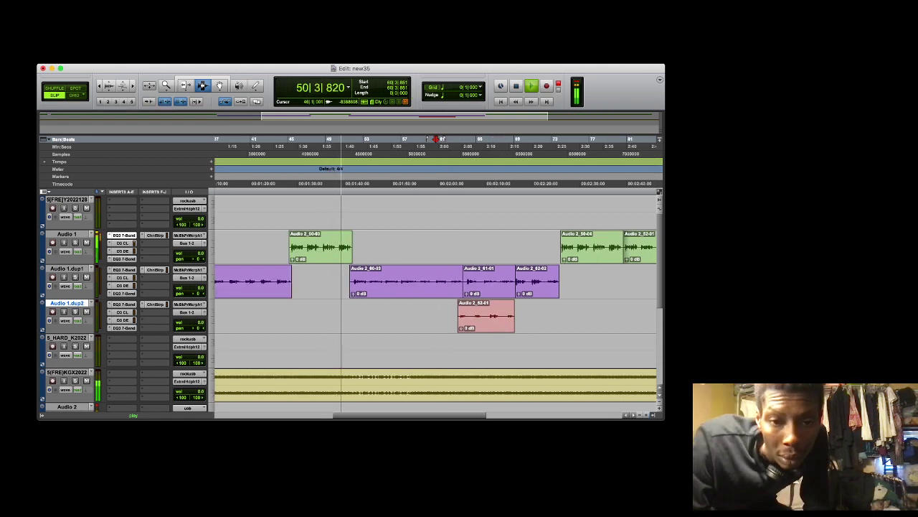
key("F6")
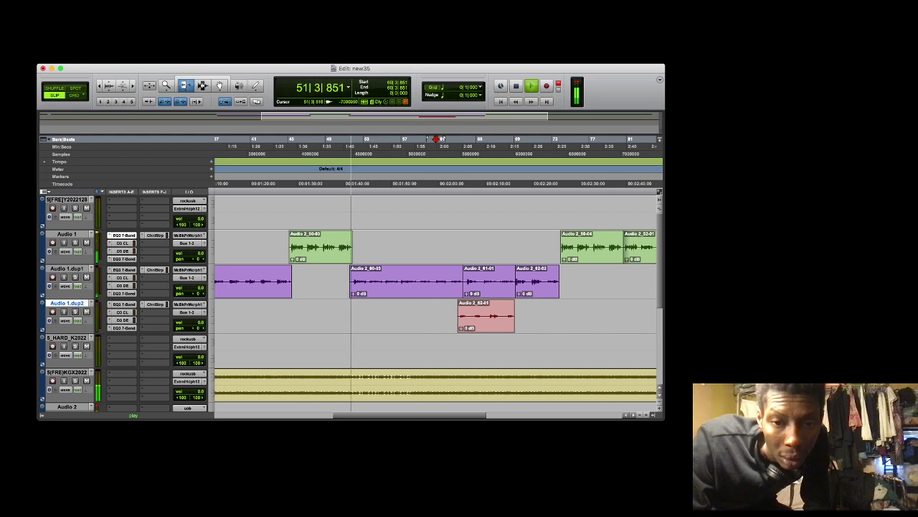
left_click_drag(350, 281, 353, 281)
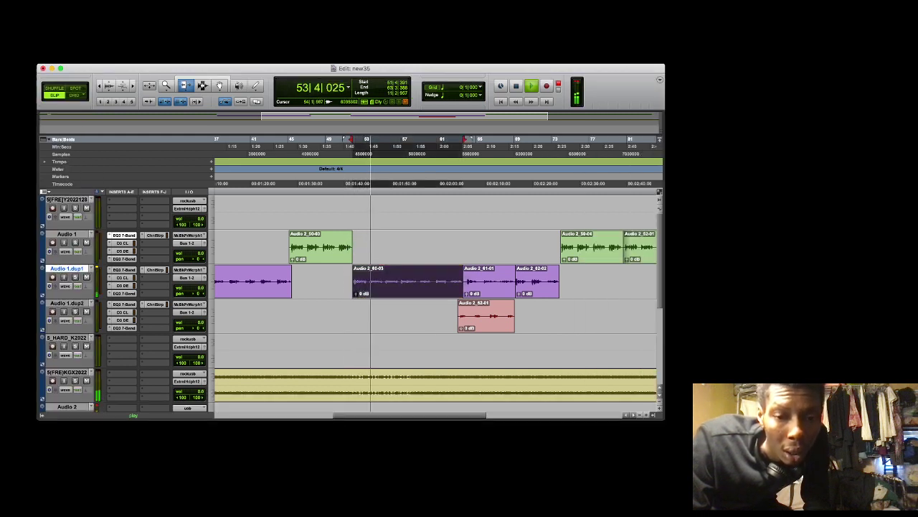
Move the boundary between Audio 2_60-03 and the next clip on Audio 1.dup1 to 63|4|498
scroll(330, 276, "left", 10)
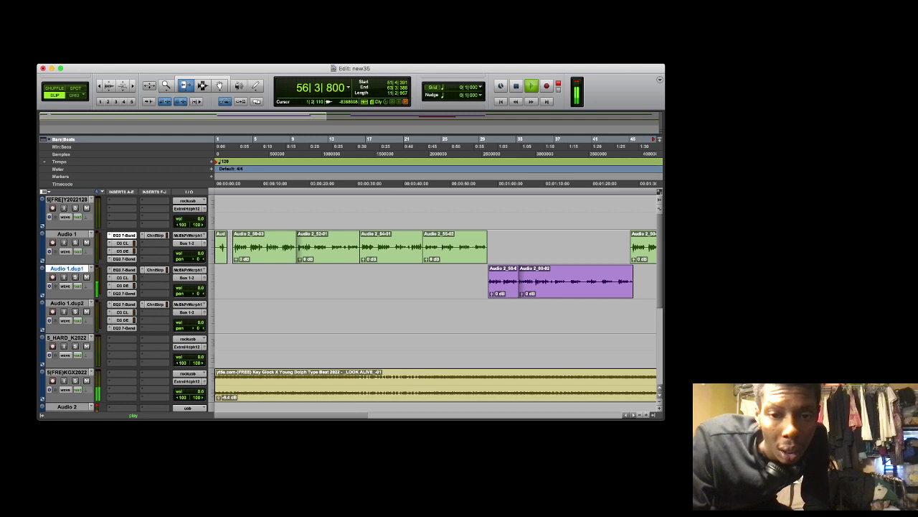
left_click_drag(230, 415, 453, 414)
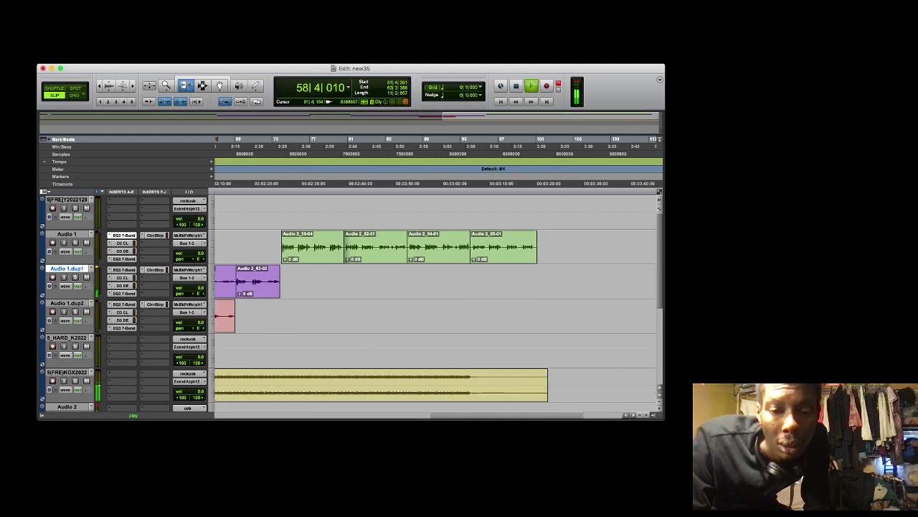
scroll(435, 273, "left", 10)
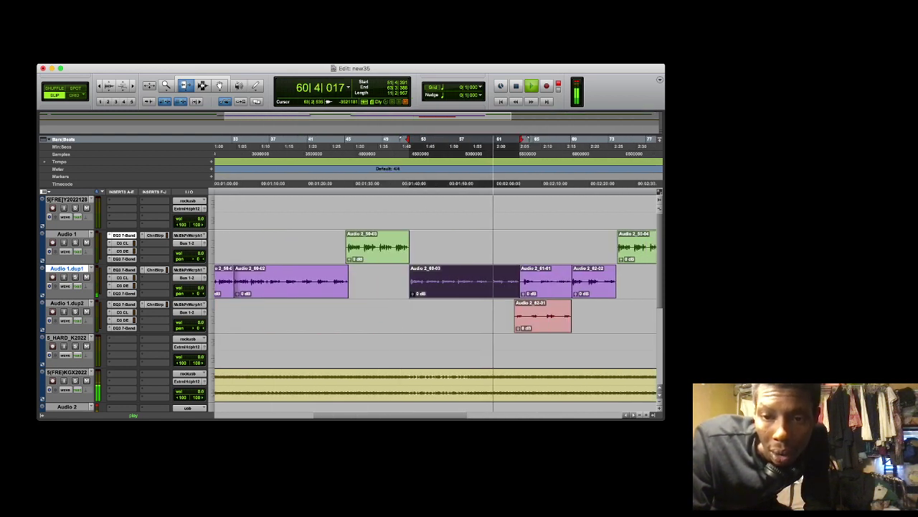
left_click_drag(571, 281, 522, 289)
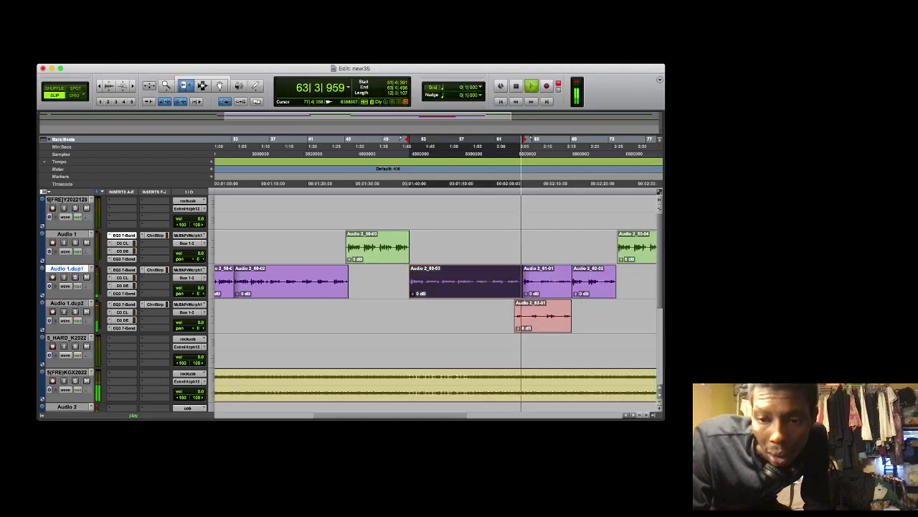
Set the start of the last Audio 1.dup1 clip to 69|1|400 and lower the Audio 1.dup2 clip's gain to -47.0 dB
left_click(646, 415)
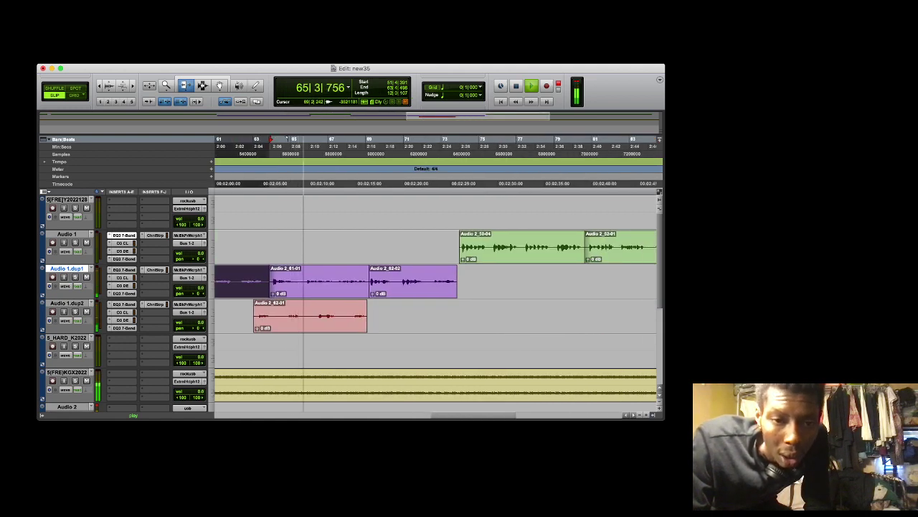
left_click_drag(373, 289, 371, 288)
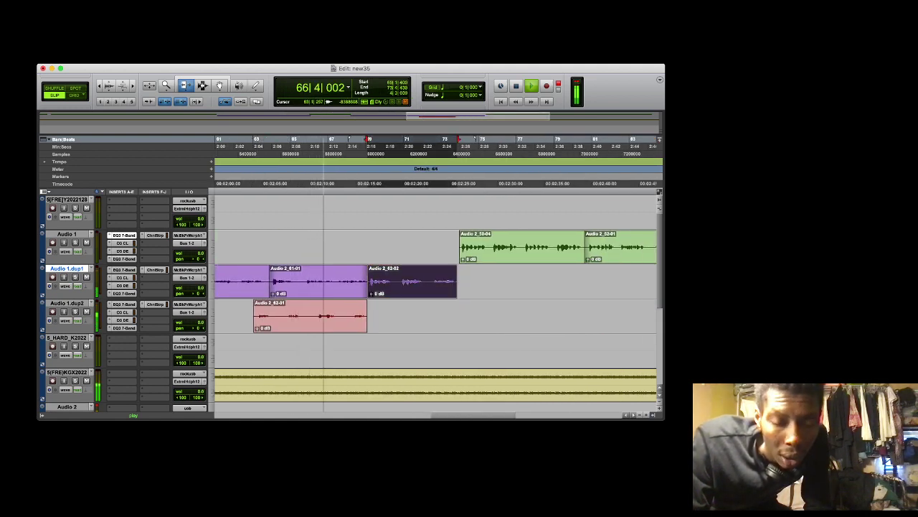
left_click_drag(257, 328, 259, 346)
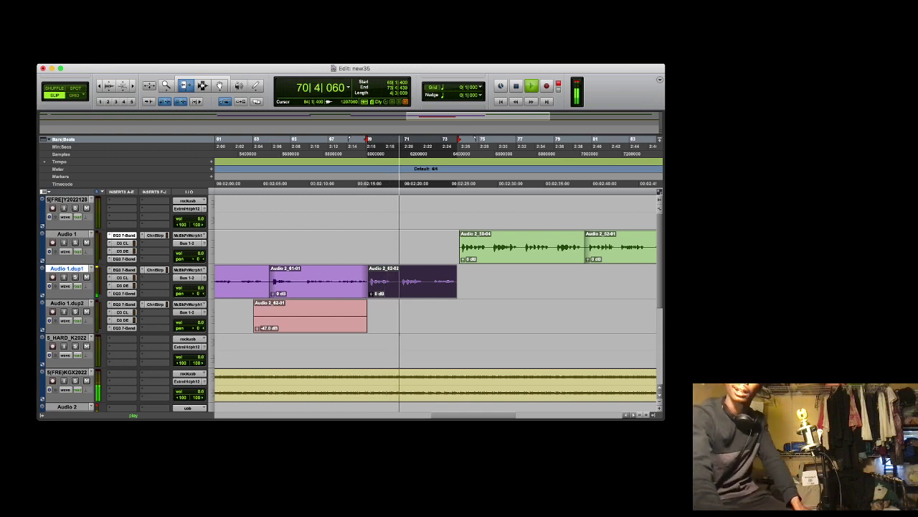
Play the closing section from about bar 74, select the whole arrangement from 1|1|000 to 102|2|671, and stop playback
key("r")
key("r")
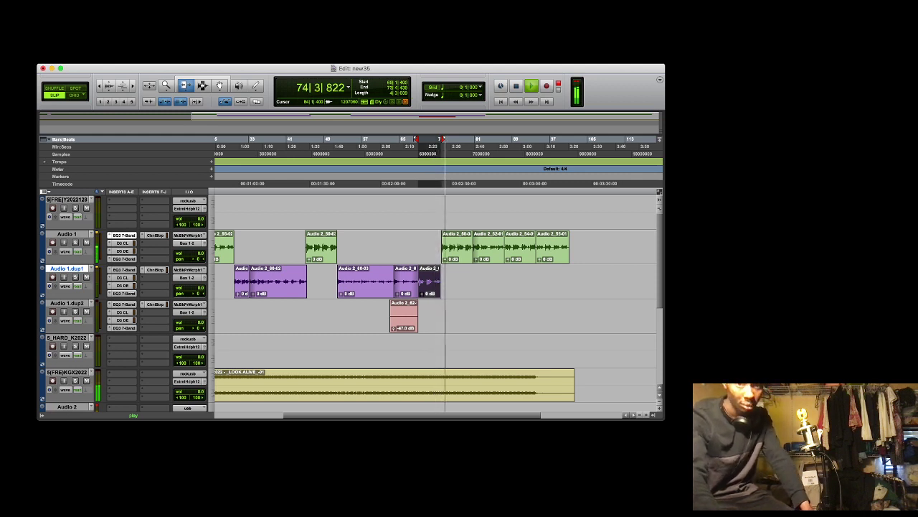
key("r")
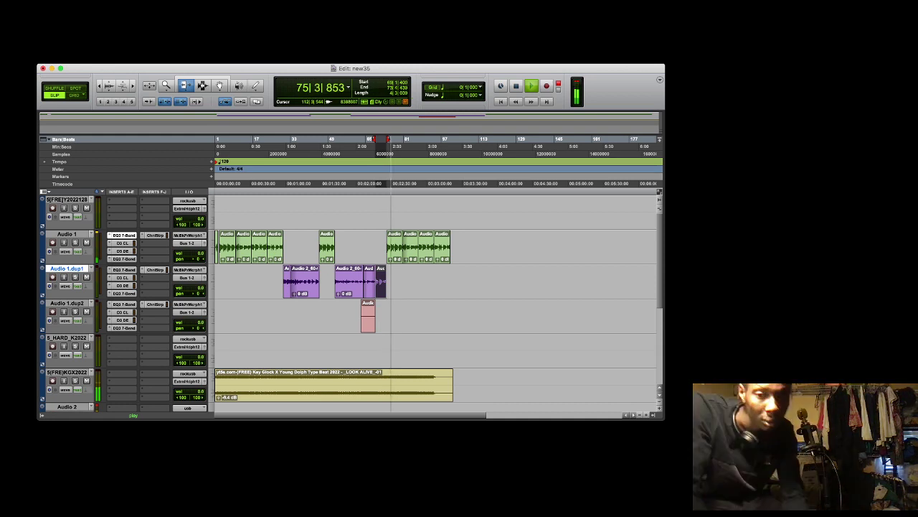
key("F7")
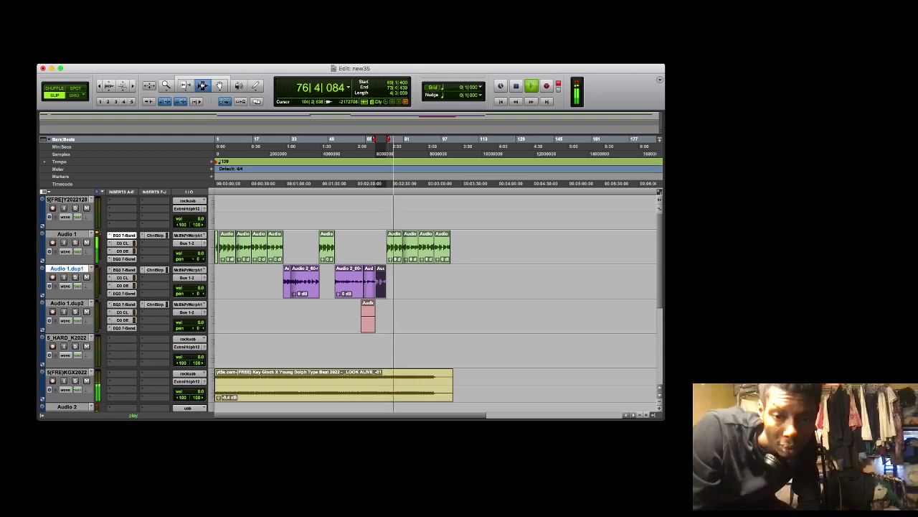
left_click_drag(454, 388, 216, 245)
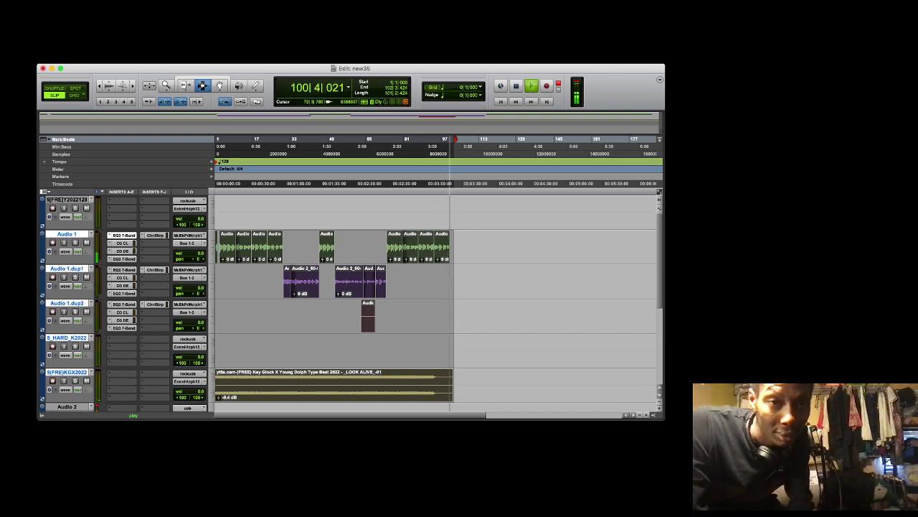
left_click(386, 147)
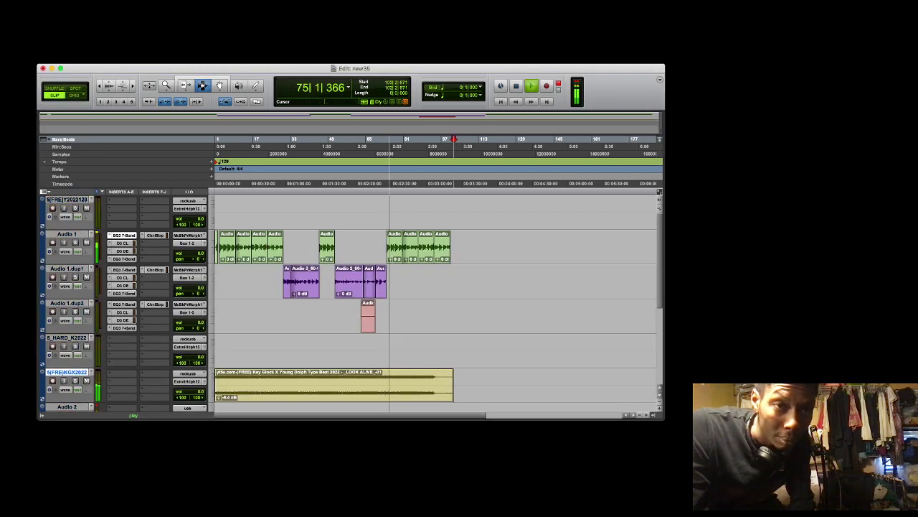
key("super+a")
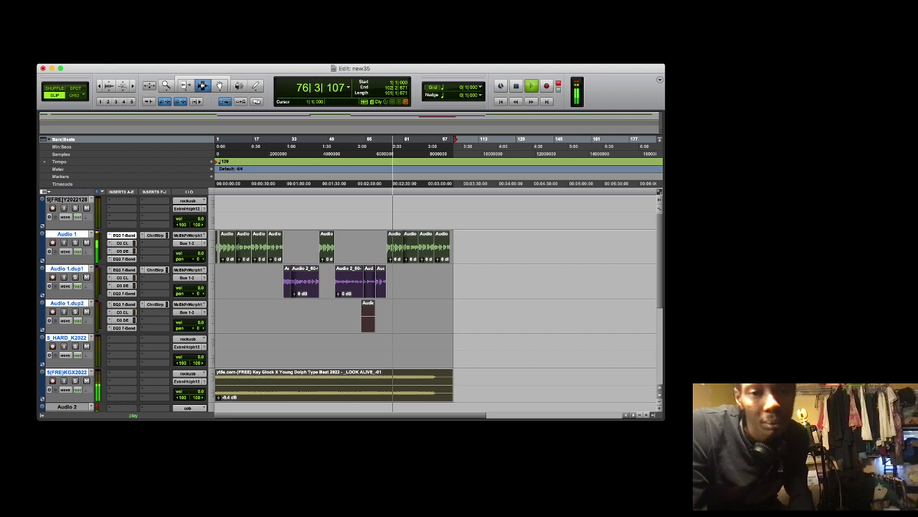
key("space")
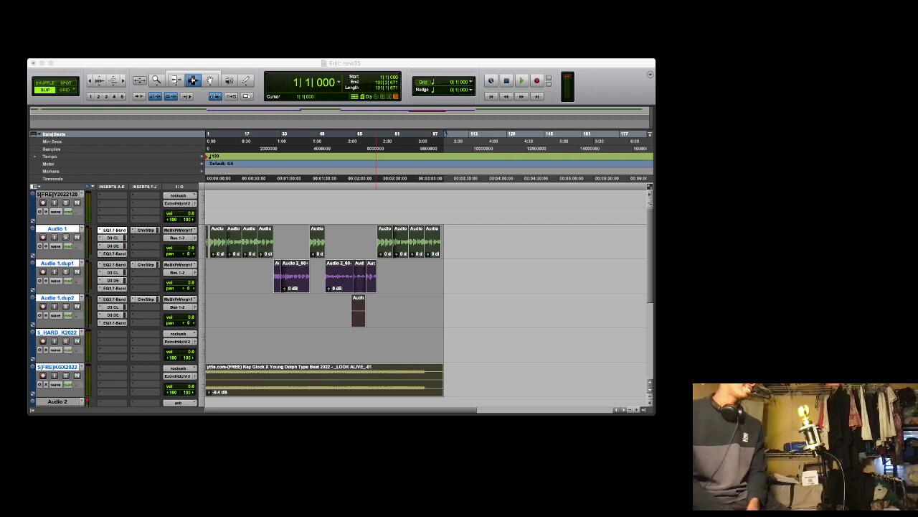
key("super+Tab")
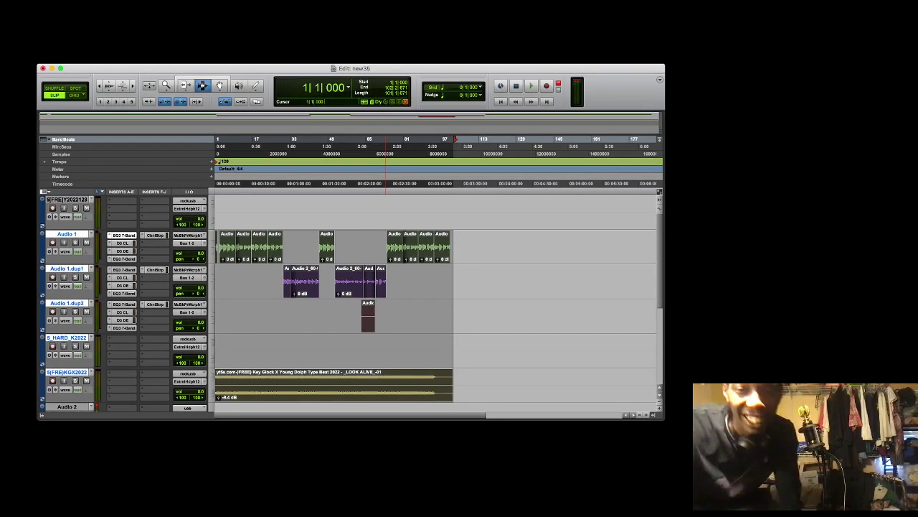
Delete the selected "LOOK ALIVE" arrangement and audition the "Frozen" beat on the 5(FRE)KGY2022 track from the start
key("Delete")
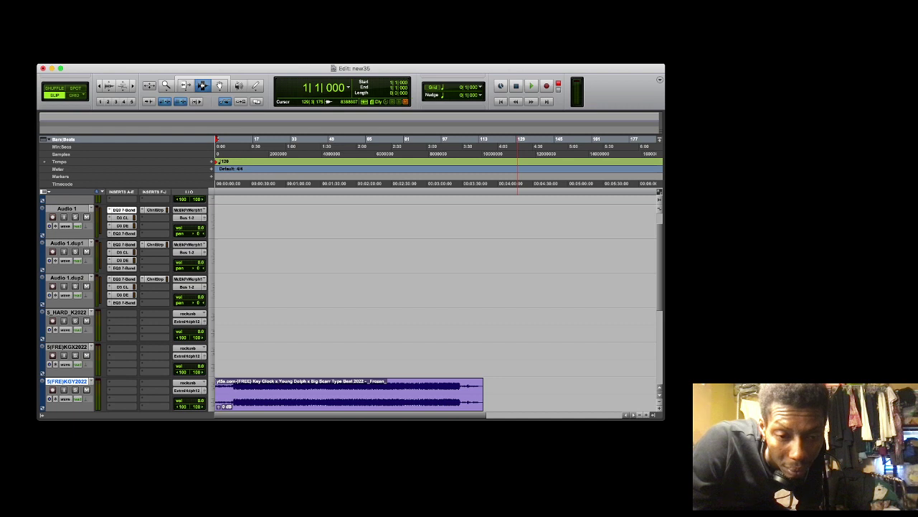
key("space")
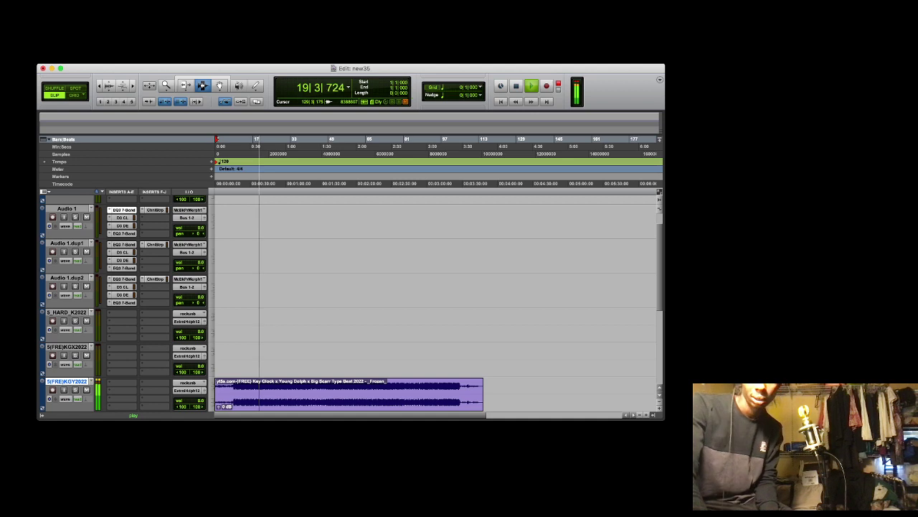
key("space")
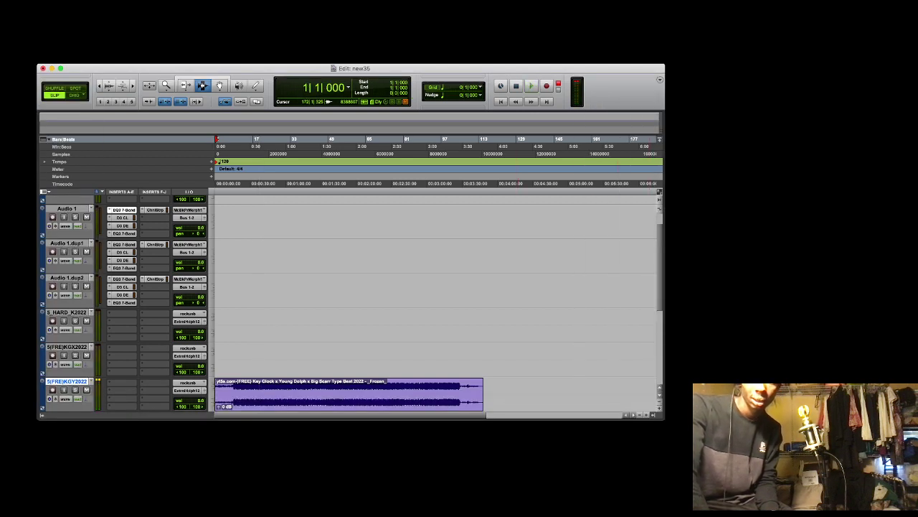
With the beat playing, move the Audio 2_63 take from Audio 2 to the start of Audio 1
key("space")
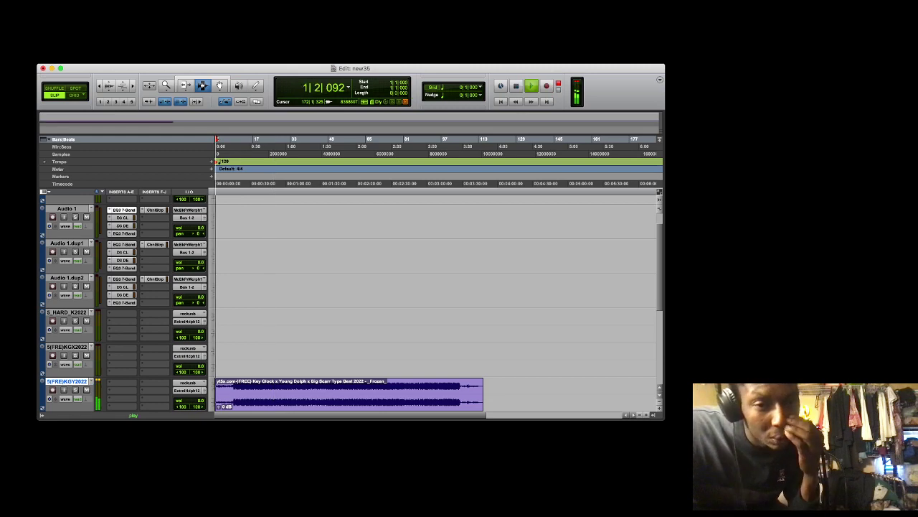
scroll(436, 302, "down", 5)
scroll(436, 302, "up", 2)
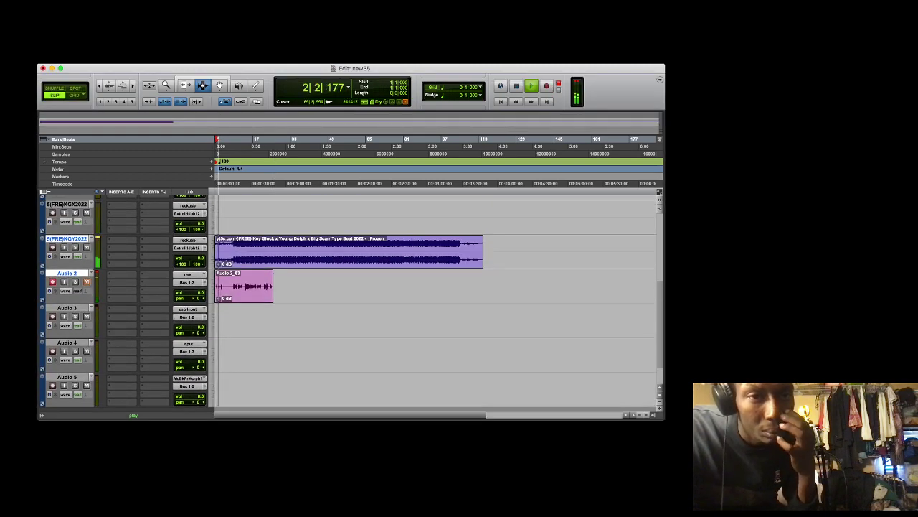
key("F8")
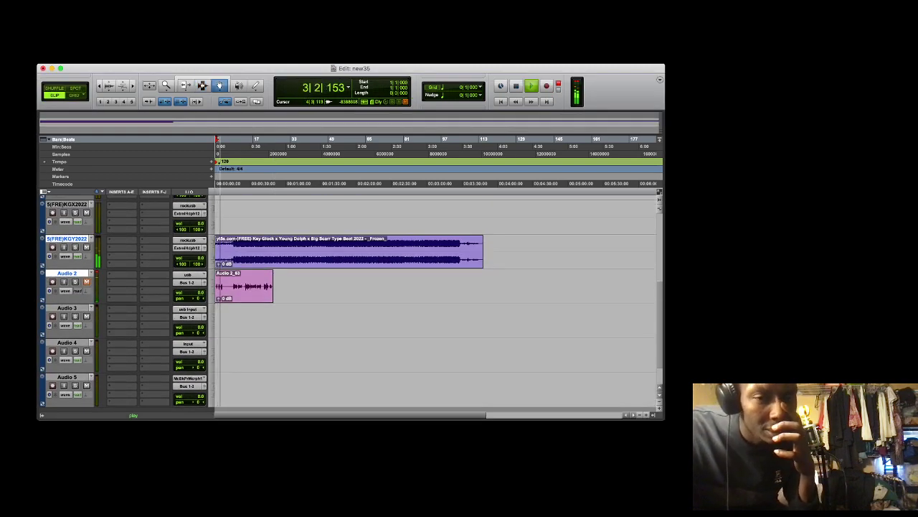
left_click(244, 287)
left_click_drag(239, 286, 240, 248)
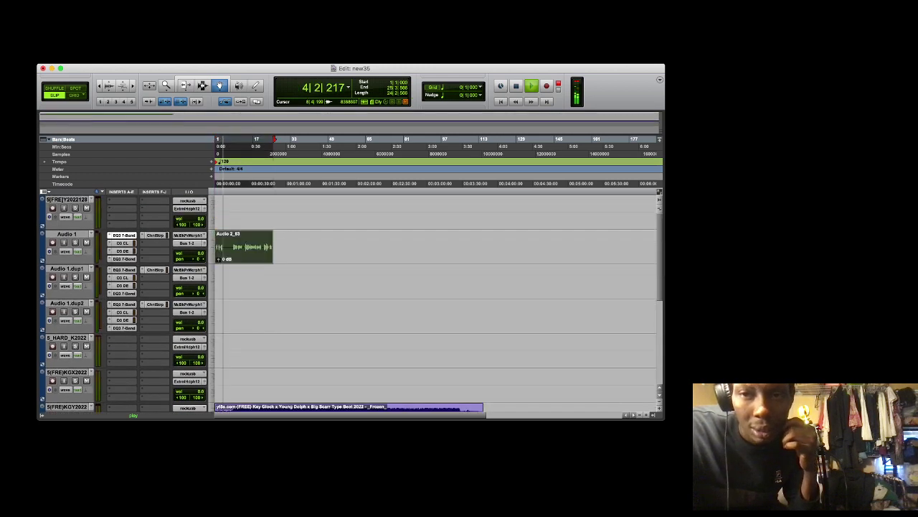
Record a second vocal take on Audio 2 from 1|1|000 to 25|3|566 and move it to Audio 1.dup1
key("space")
key("super+space")
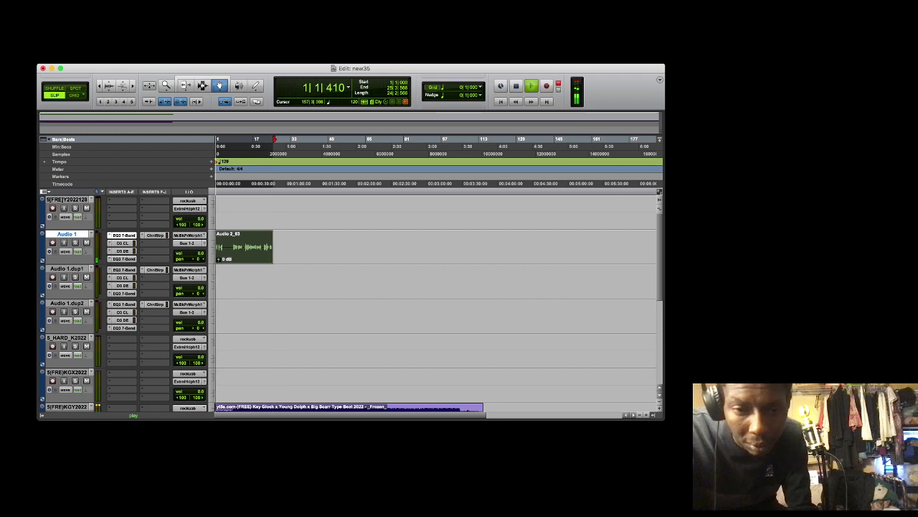
scroll(436, 302, "down", 5)
scroll(436, 301, "up", 1)
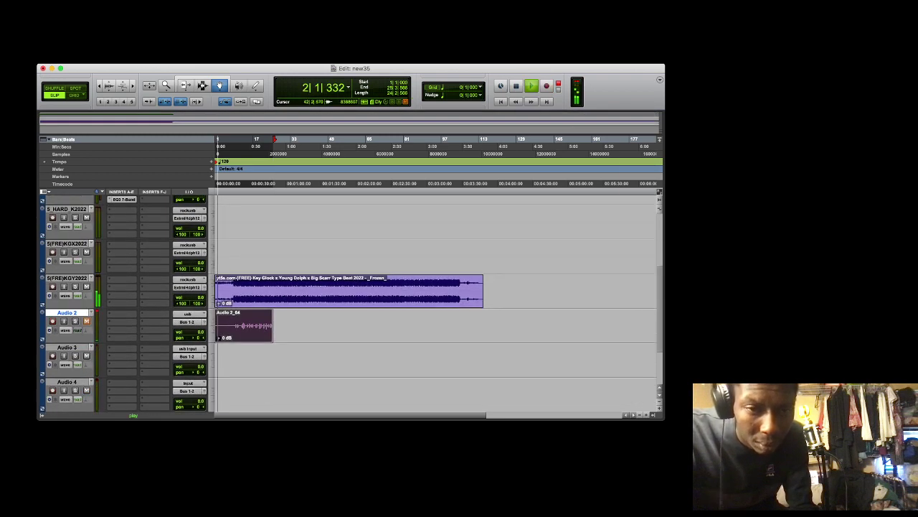
left_click_drag(254, 325, 248, 262)
scroll(250, 224, "up", 3)
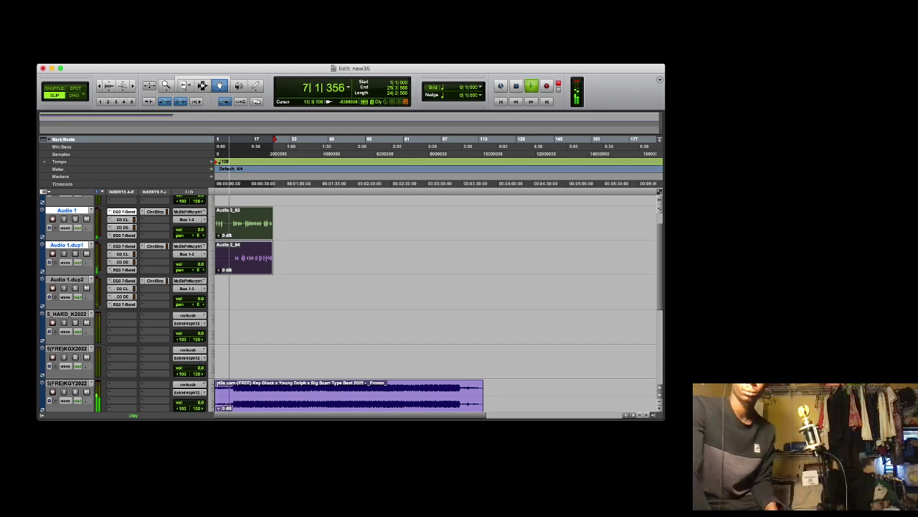
Record a third vocal take on Audio 2 over bars 1 to 25 and move it to Audio 1.dup2
key("space")
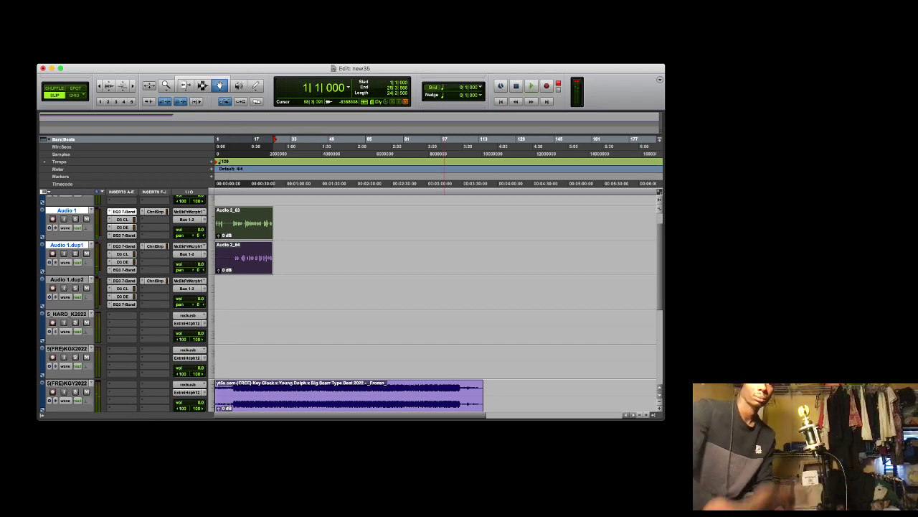
key("space")
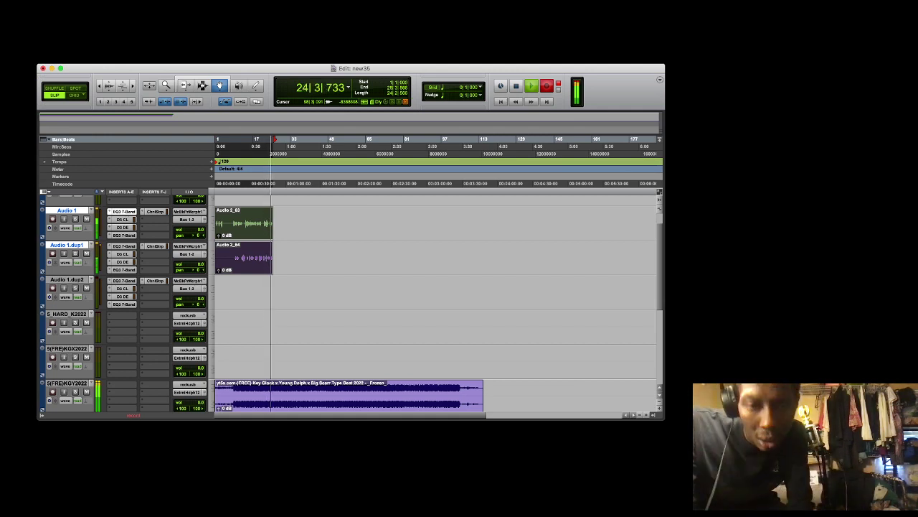
key("space")
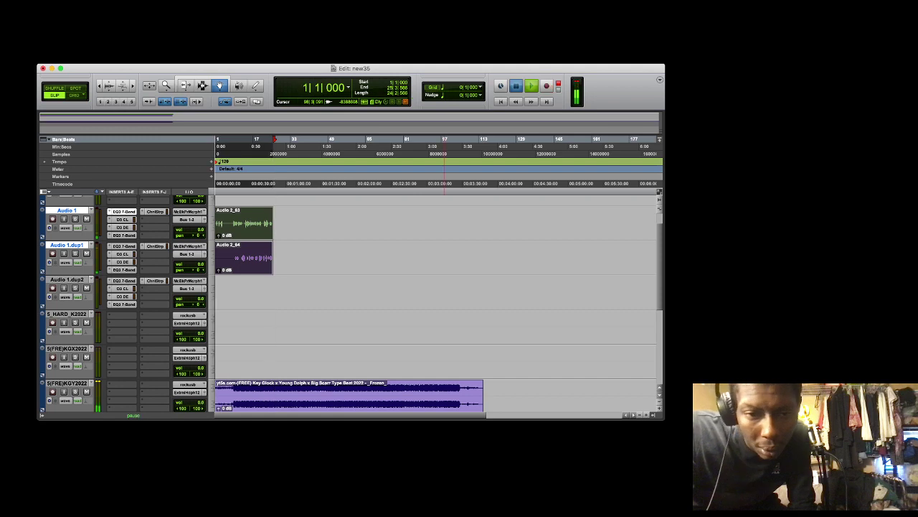
key("space")
scroll(604, 301, "down", 4)
scroll(431, 301, "up", 1)
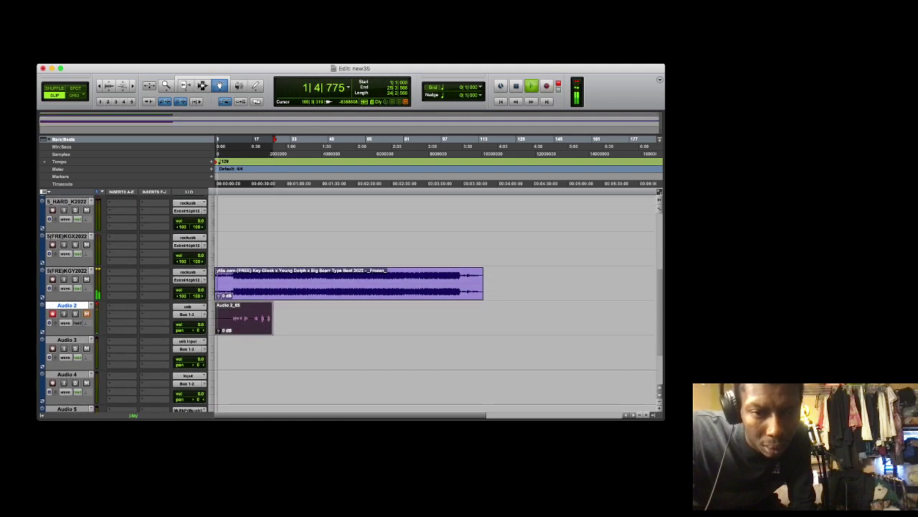
left_click_drag(267, 324, 265, 268)
scroll(268, 322, "up", 5)
Play the end of the three stacked vocal takes from 22|3|185 and again from 23|1|226
left_click(265, 264)
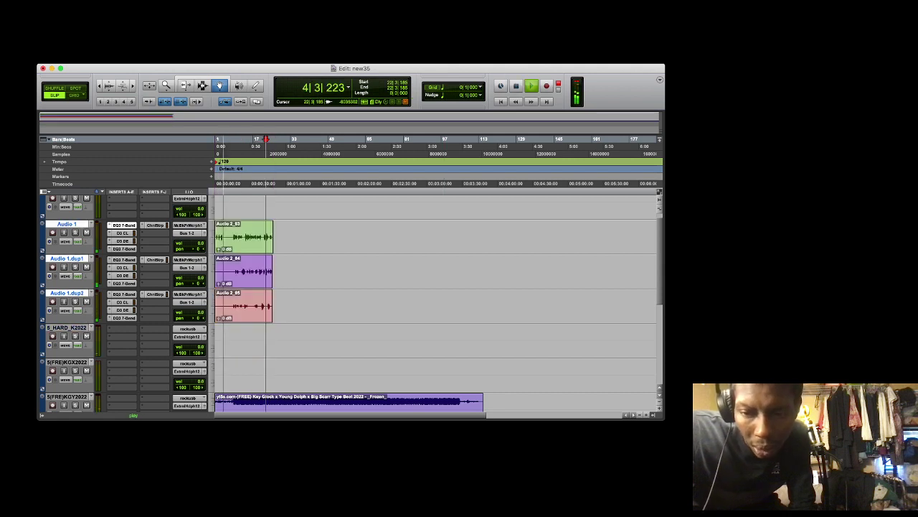
key("super+z")
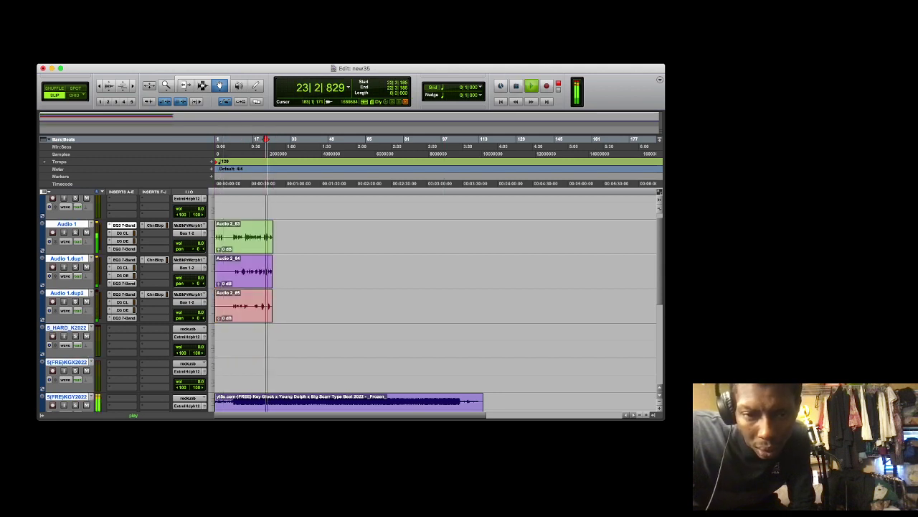
key("super+bracketright")
key("super+bracketright")
key("super+bracketright")
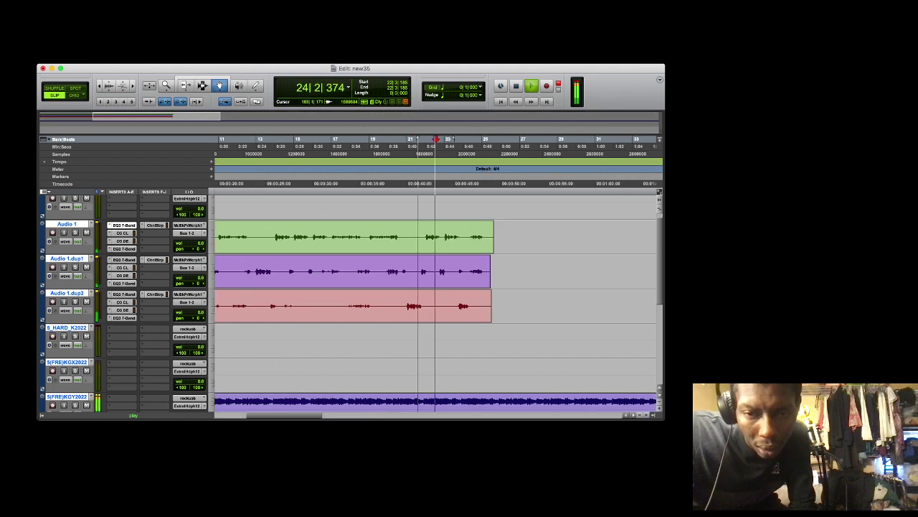
left_click(447, 354)
key("space")
key("space")
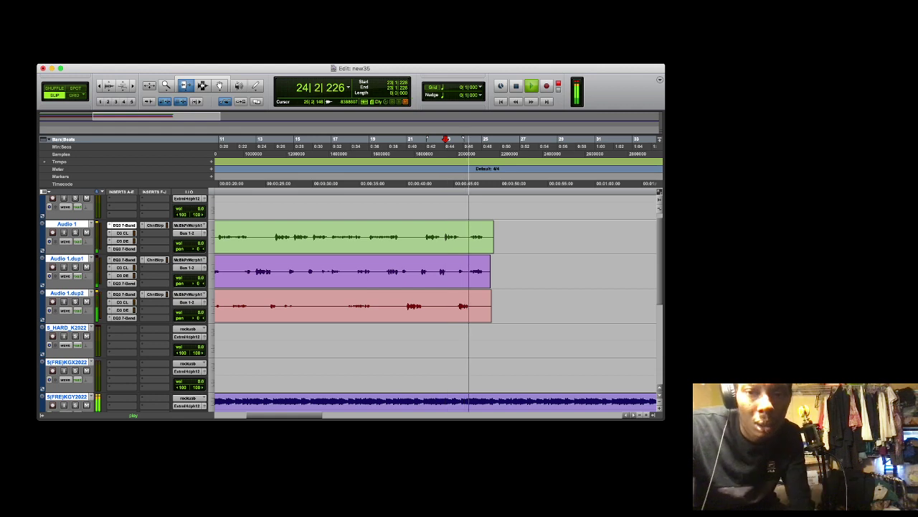
Shorten the Audio 1.dup2 take to just after 23|2 and record a short pickup on Audio 2 from 22|3|541
left_click_drag(490, 306, 453, 307)
left_click(437, 147)
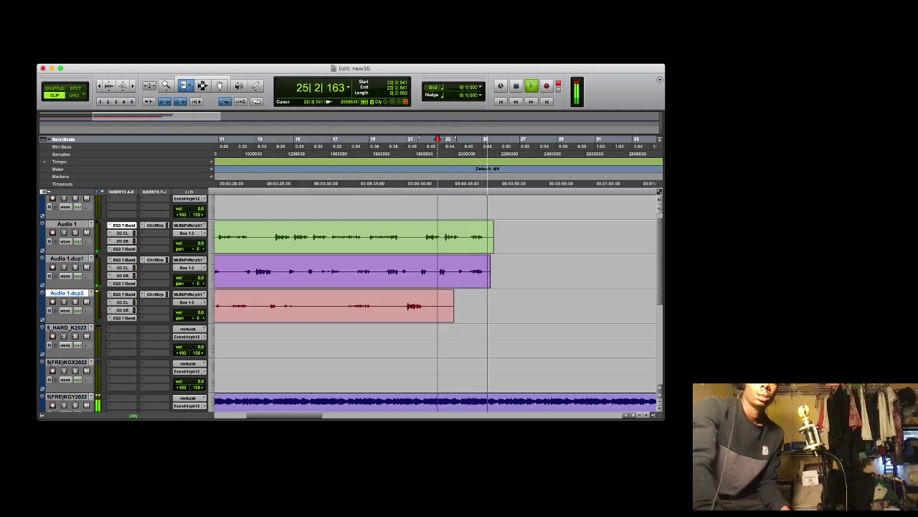
key("space")
key("super+space")
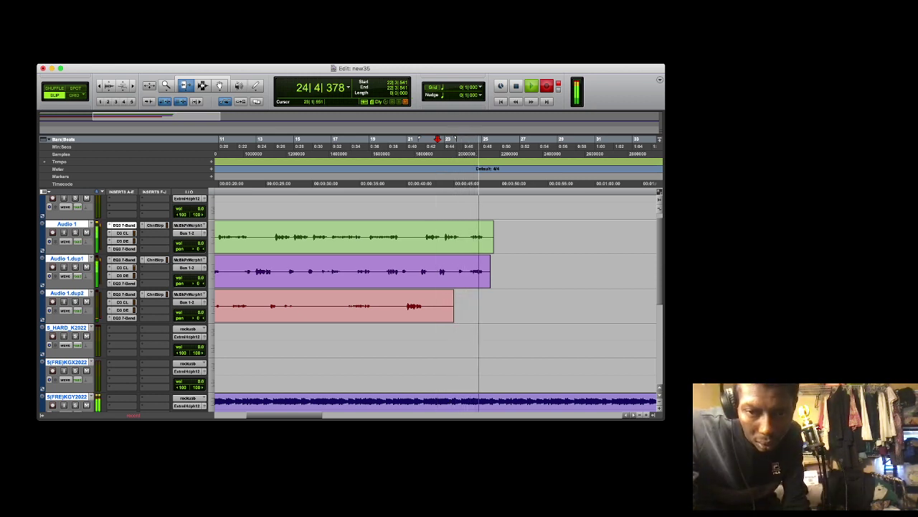
key("space")
key("space")
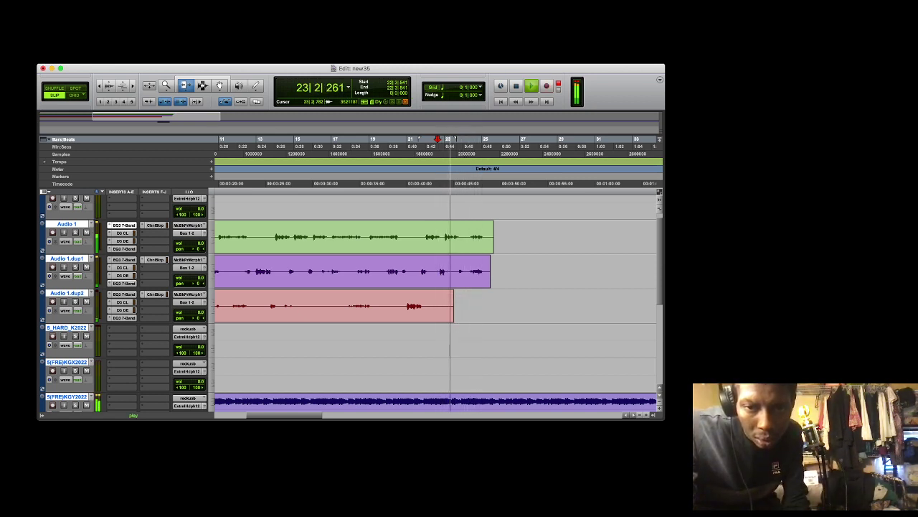
Extend the Audio 1.dup2 take to 24|2|687 and trim the ends of the Audio 1 and Audio 1.dup1 takes to about 25|1|750
left_click_drag(452, 306, 474, 306)
key("super+space")
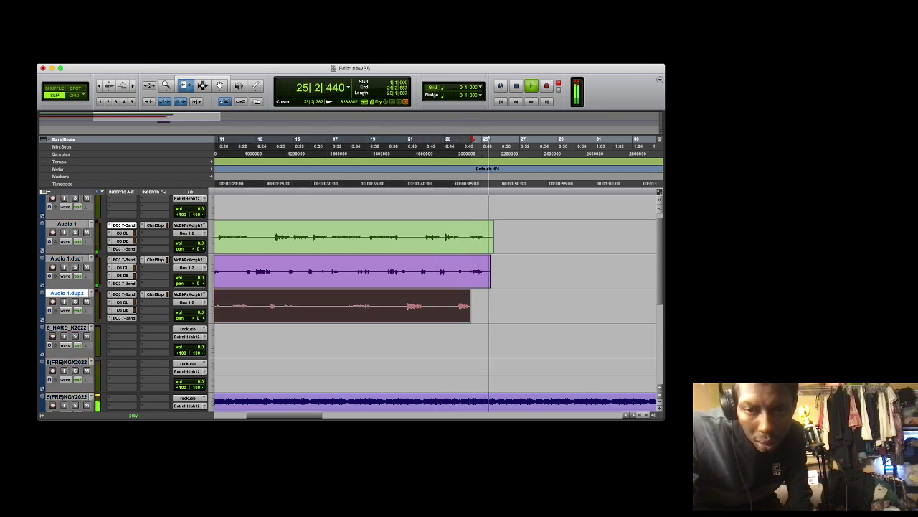
left_click(442, 139)
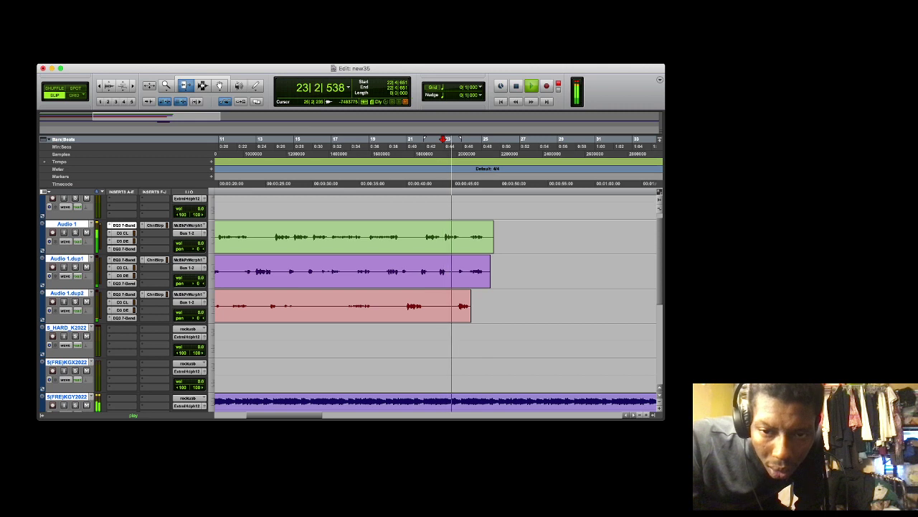
left_click_drag(493, 238, 487, 238)
key("semicolon")
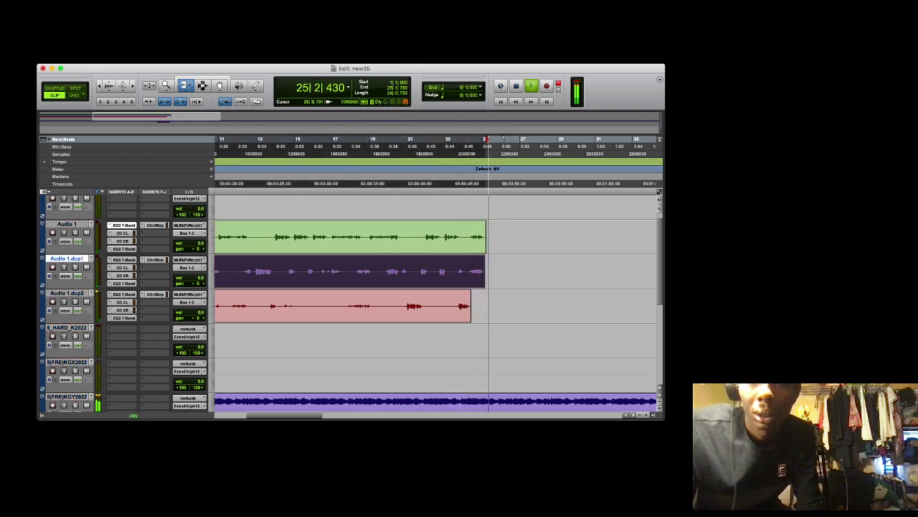
Trim the start of Audio 2_64-01 on Audio 1.dup1 to 9|3|173 and Audio 2_65-01 on Audio 1.dup2 to 8|4|268
key("Return")
key("space")
key("space")
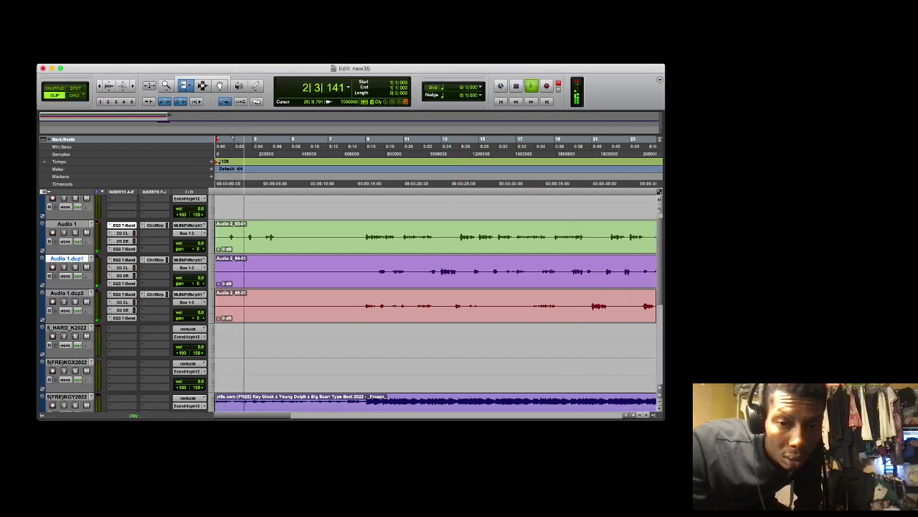
left_click(376, 272)
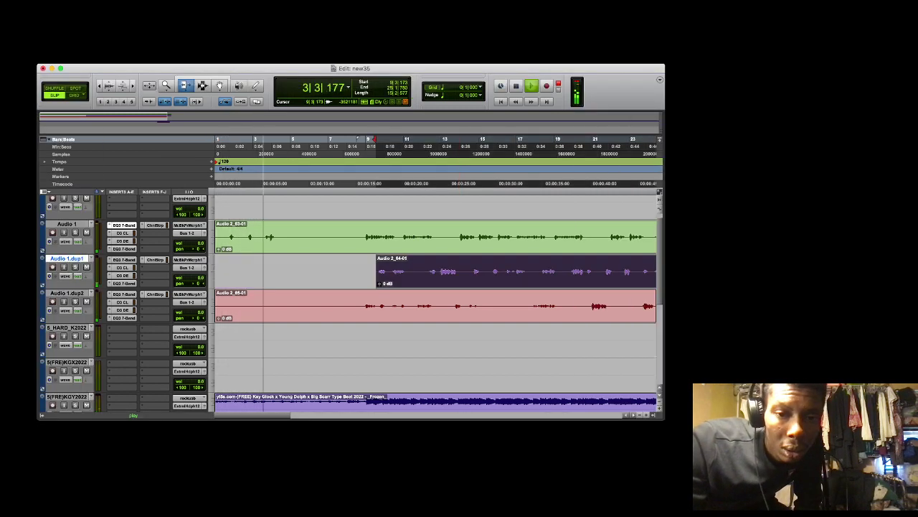
left_click(362, 306)
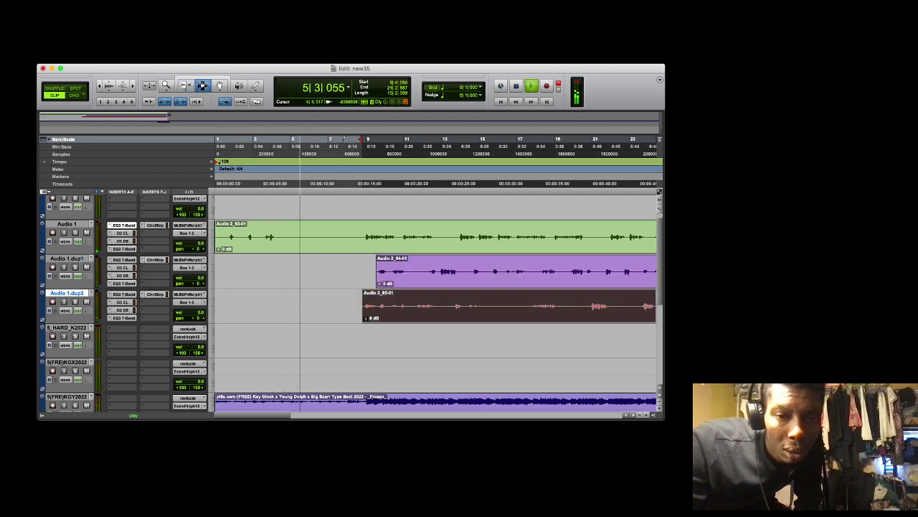
Remove the silent stretch of the Audio 1 take from 4|2|895 to 8|4|021
key("super+z")
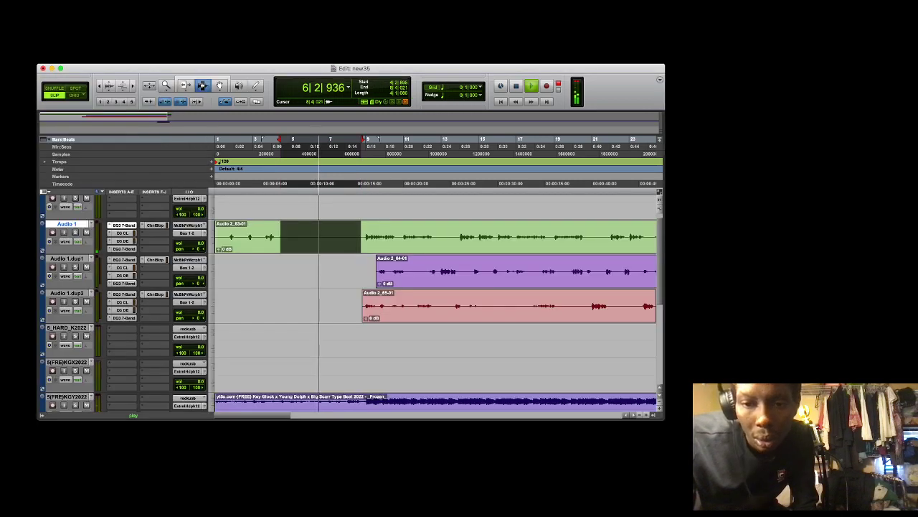
key("Delete")
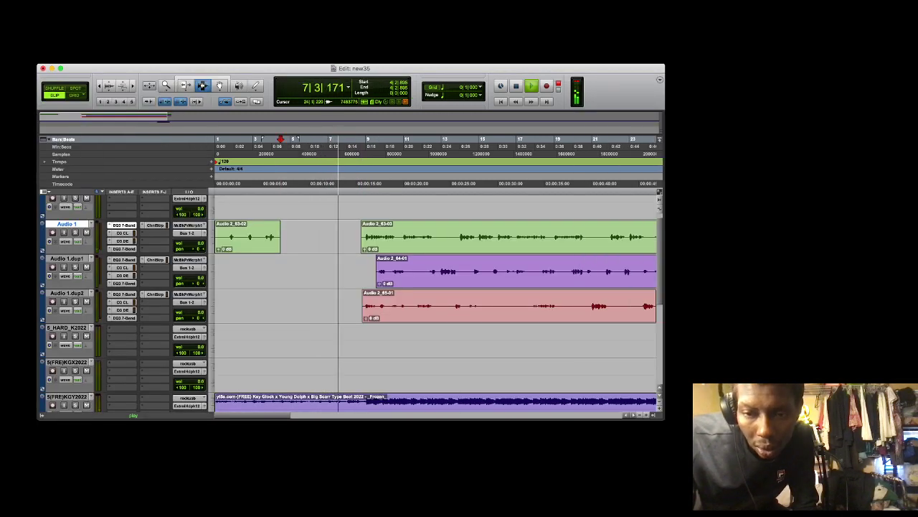
key("super+bracketleft")
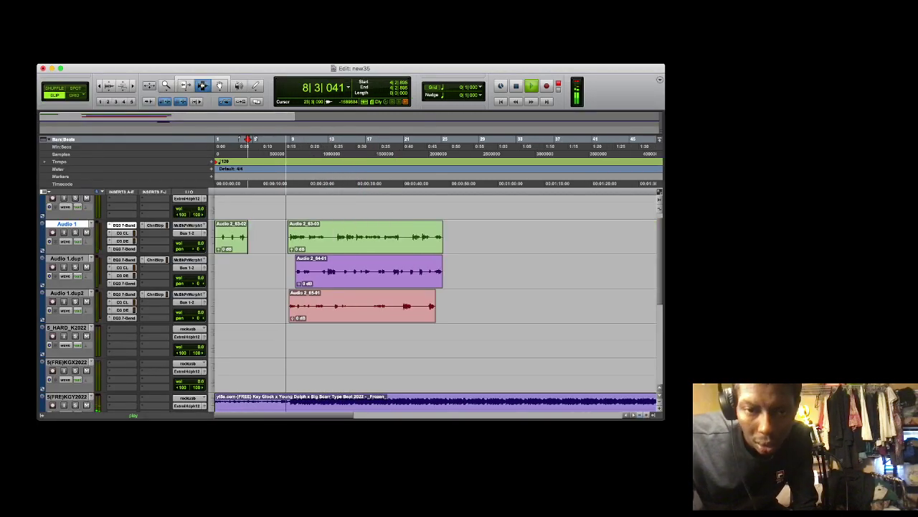
Lower the "Frozen" beat clip's gain to -6.6 dB
left_click_drag(656, 271, 665, 276)
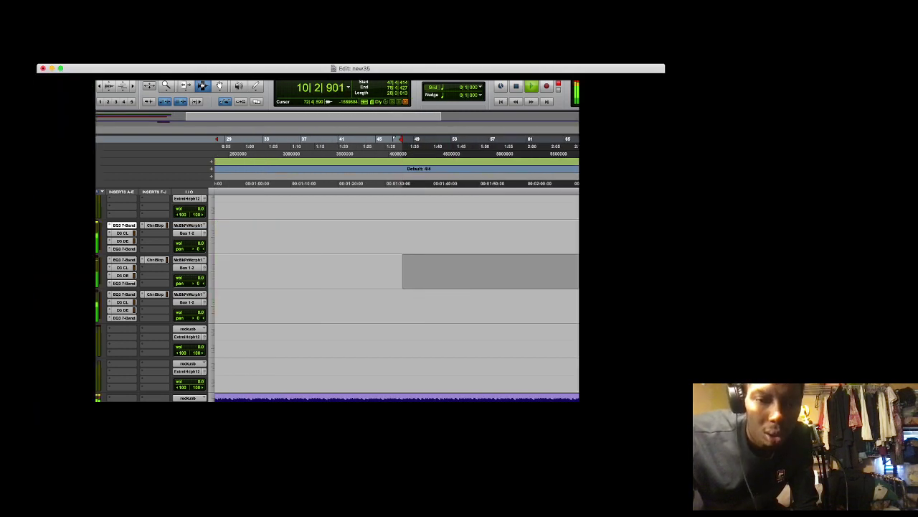
key("super+bracketleft")
key("super+bracketleft")
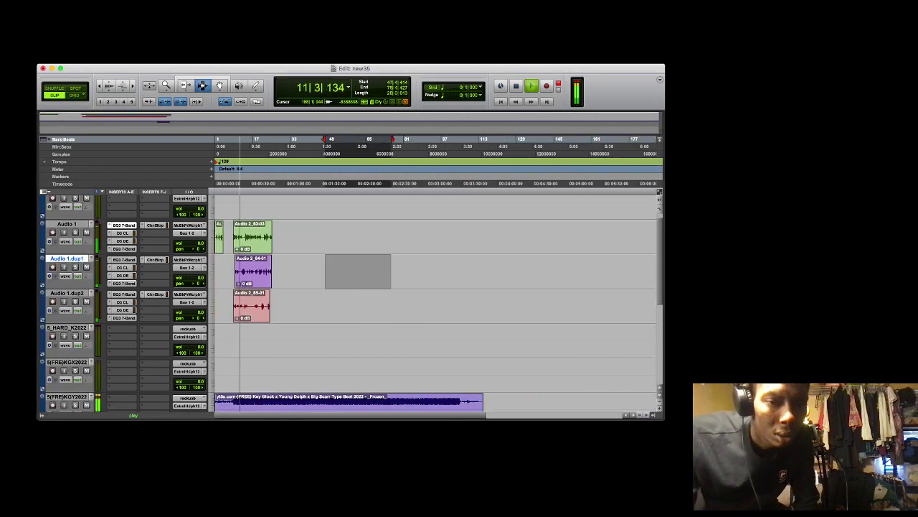
scroll(431, 301, "down", 5)
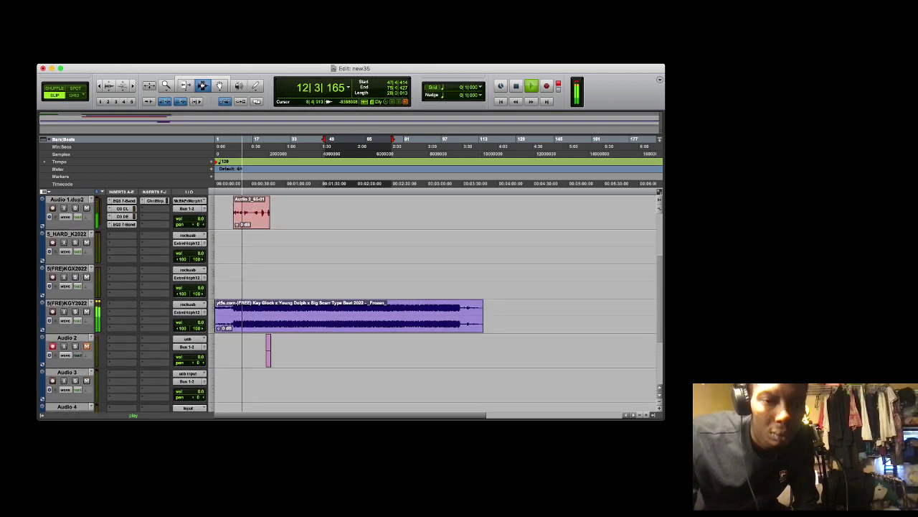
left_click_drag(219, 328, 219, 332)
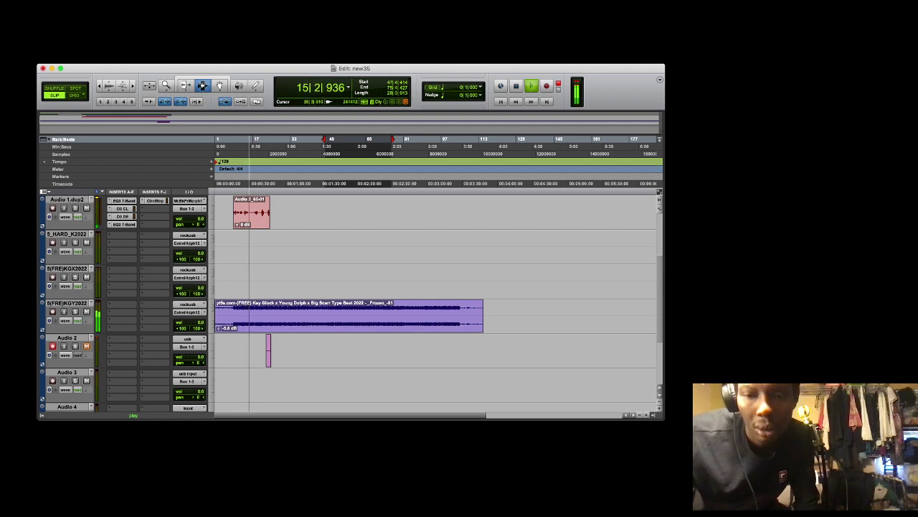
Delete the short leftover pickup clip from Audio 2
left_click_drag(288, 349, 222, 349)
key("Delete")
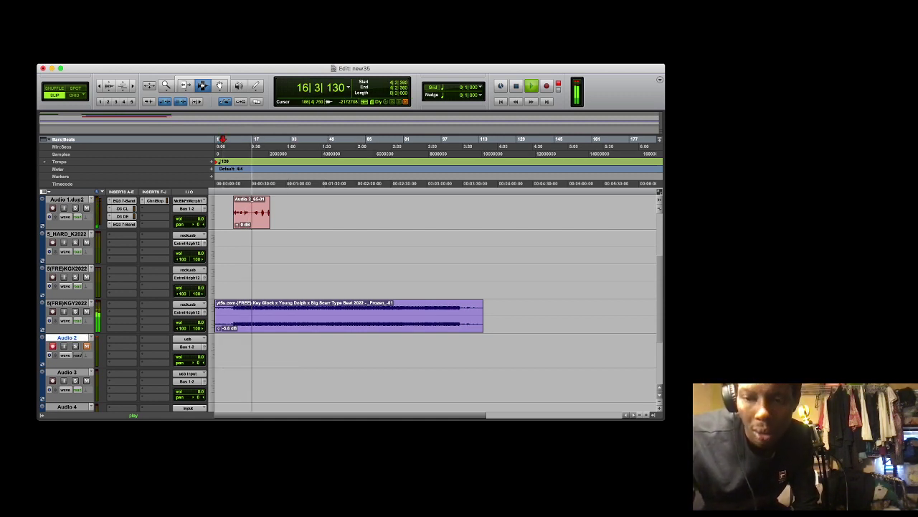
Remove the silent stretch around bar 17 from the Audio 2_64-01 take on Audio 1.dup1
left_click(659, 408)
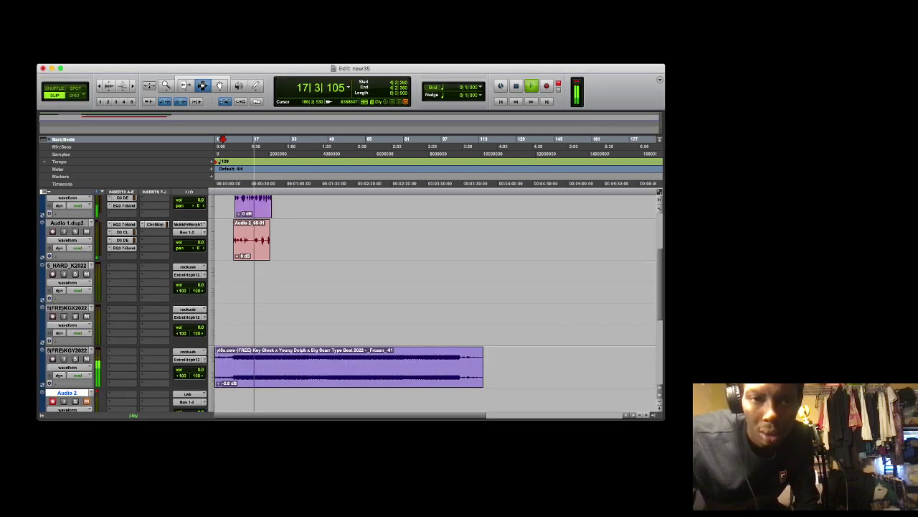
left_click(660, 408)
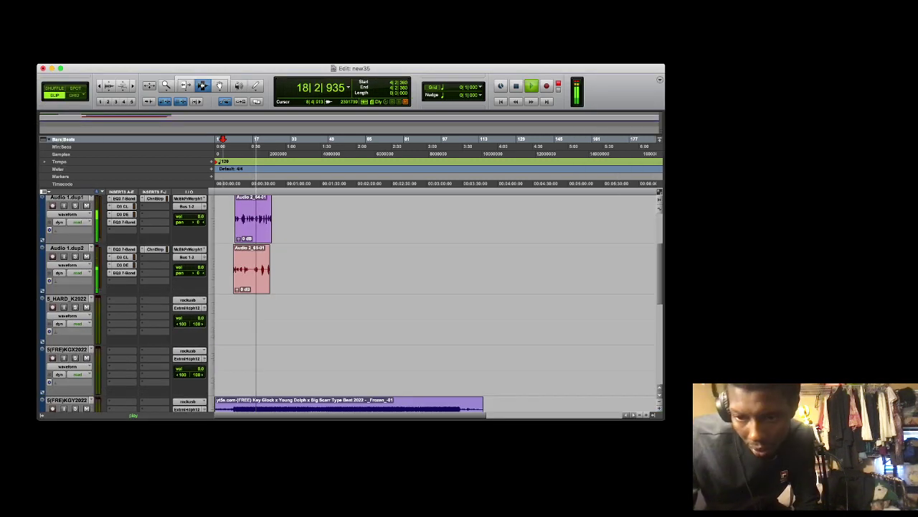
left_click(246, 139)
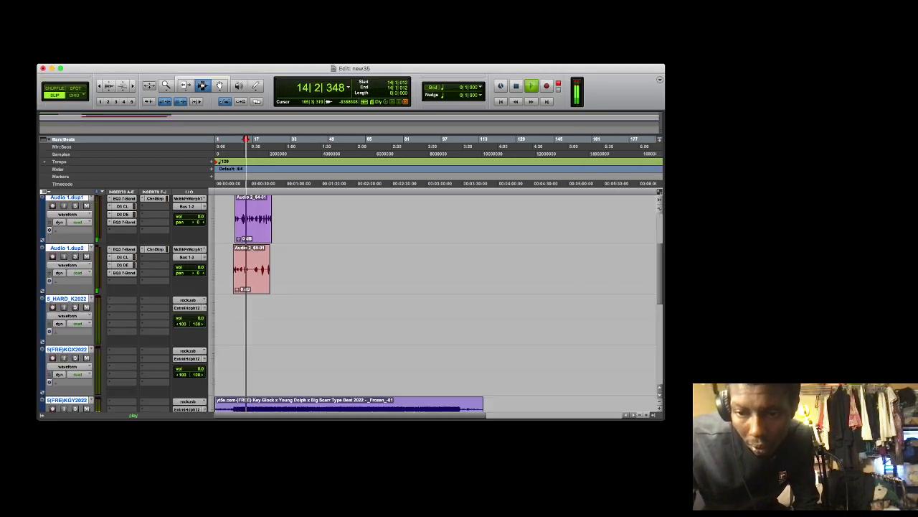
left_click(649, 405)
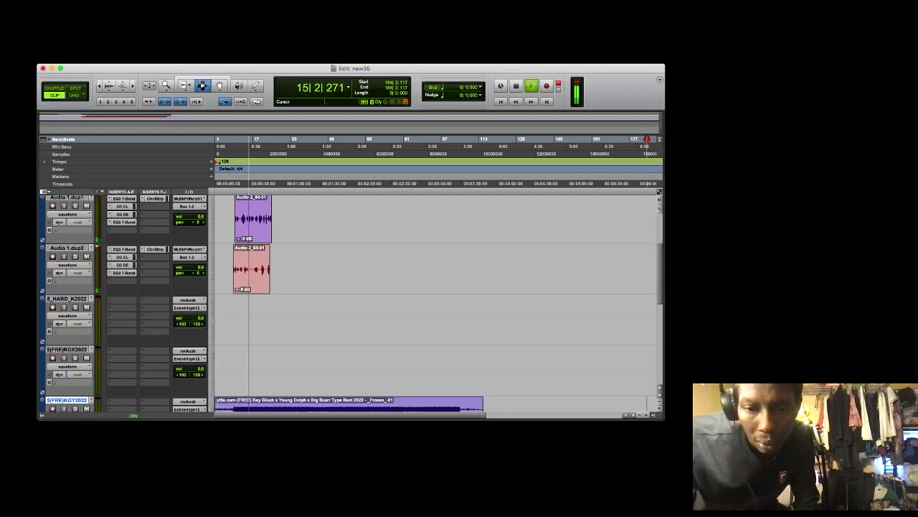
left_click(647, 415)
left_click(647, 414)
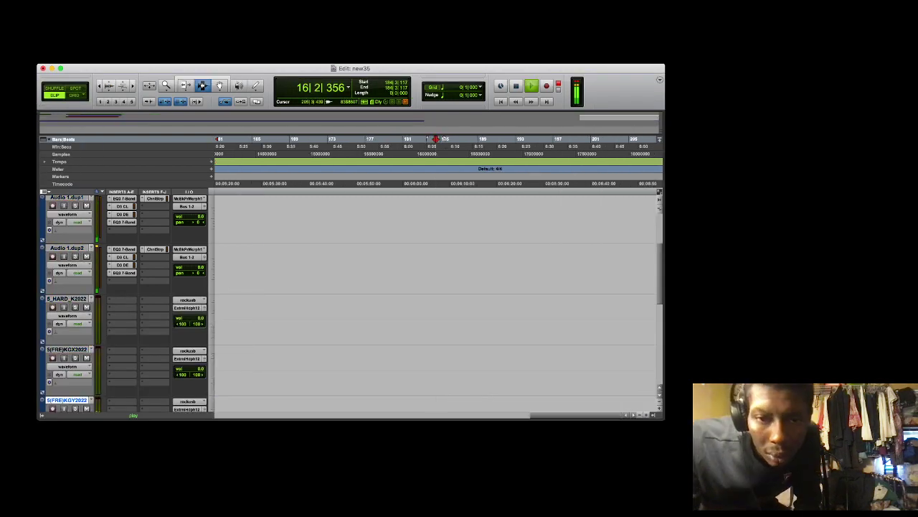
key("Home")
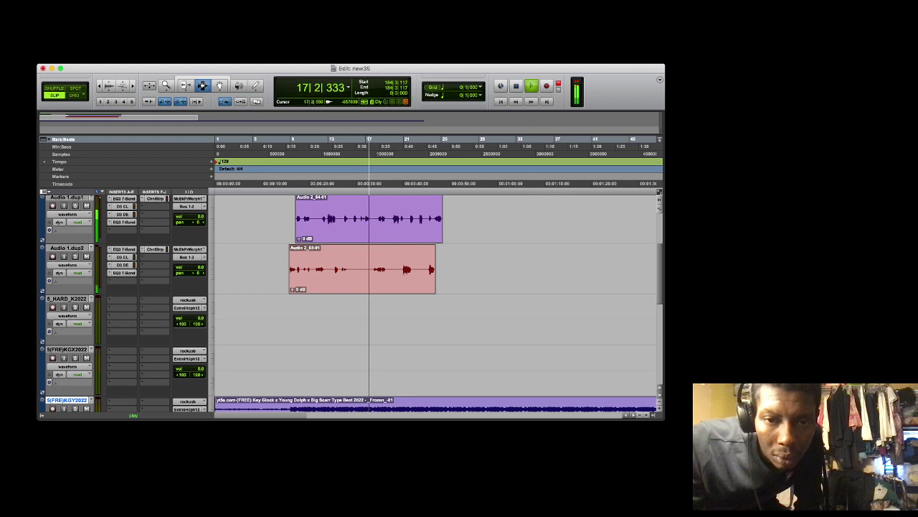
left_click_drag(373, 218, 366, 218)
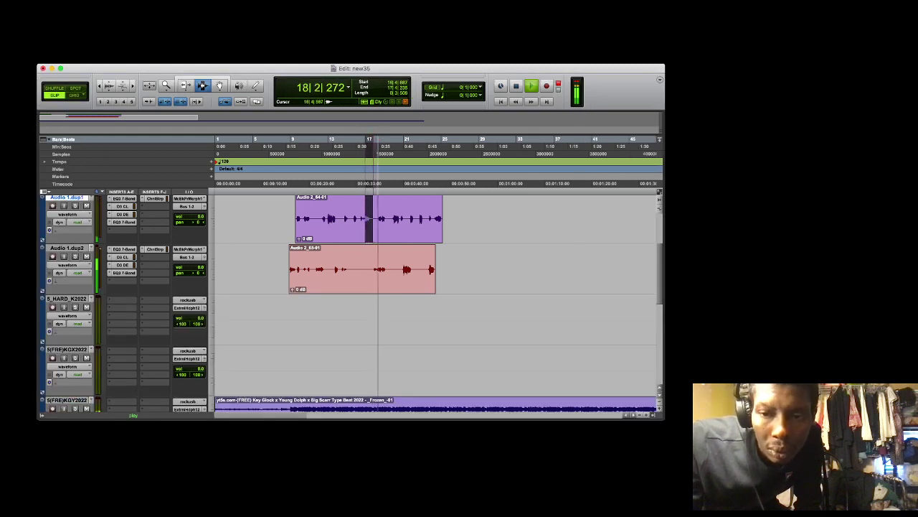
key("Delete")
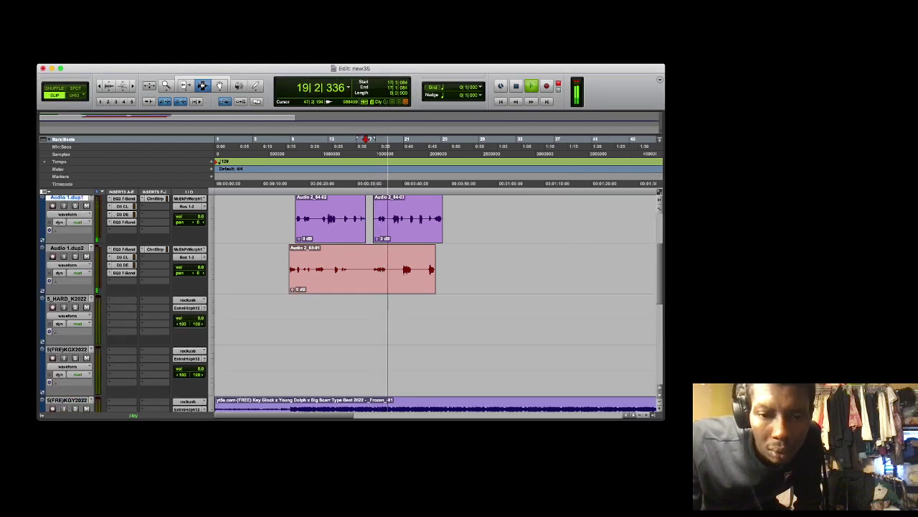
Cut a short gap starting at 19|3|113 through the takes on both Audio 1.dup1 and Audio 1.dup2
scroll(431, 302, "up", 3)
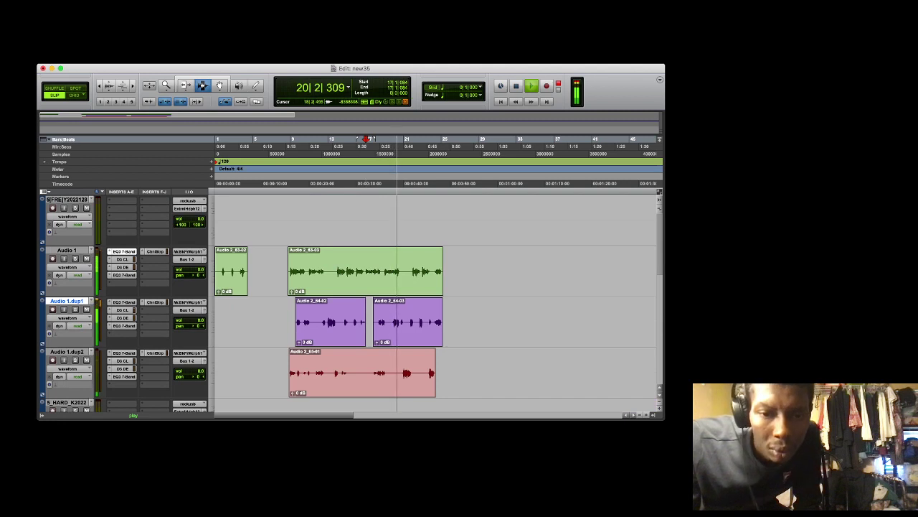
left_click(390, 315)
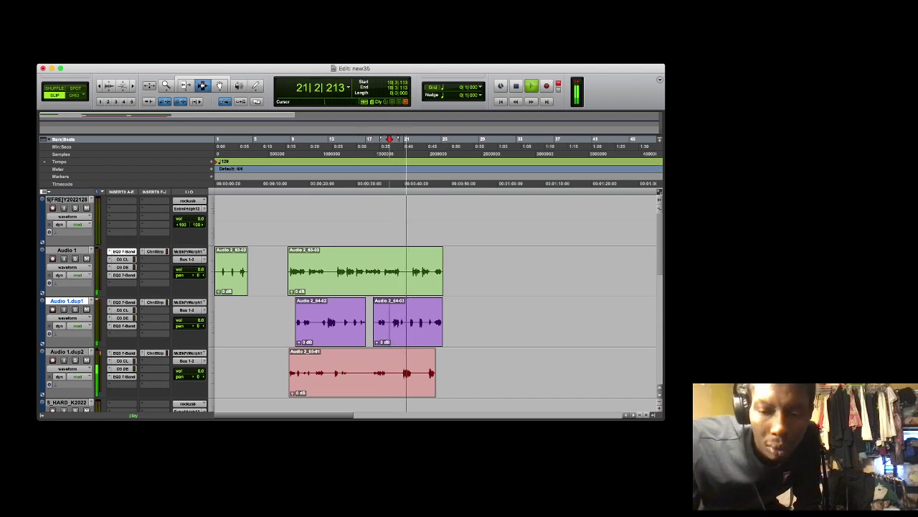
left_click_drag(390, 316, 393, 364)
key("Delete")
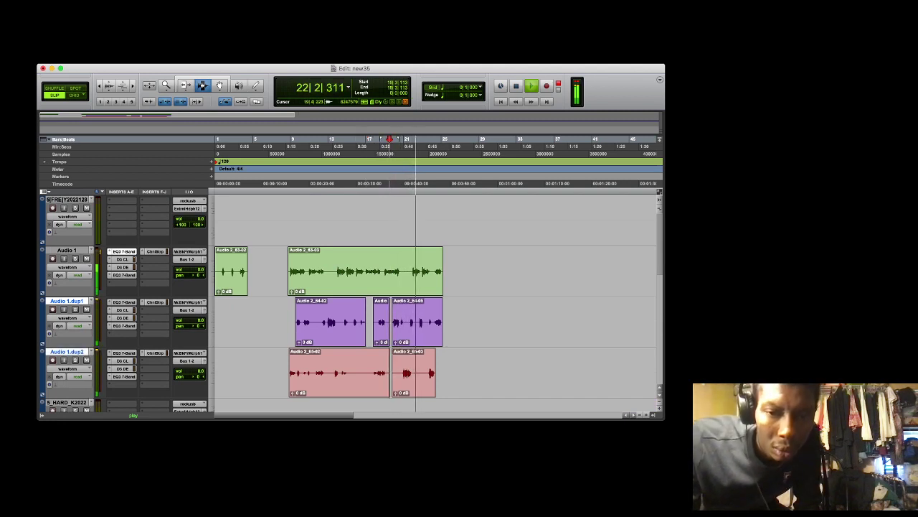
Lower the gain of the short middle clip on Audio 1.dup1 to about -10 dB and trim its start to 18|1|345
left_click_drag(378, 342, 378, 354)
left_click_drag(369, 316, 376, 315)
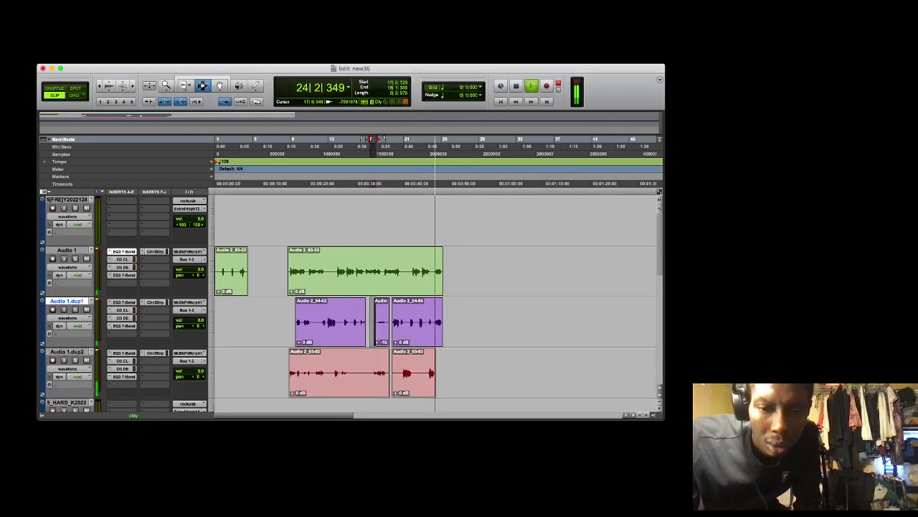
key("Delete")
Remove the silent stretch of the Audio 1.dup2 take from 15|2|582 to about bar 17 and replay from bar 8
left_click_drag(351, 364, 371, 365)
key("Delete")
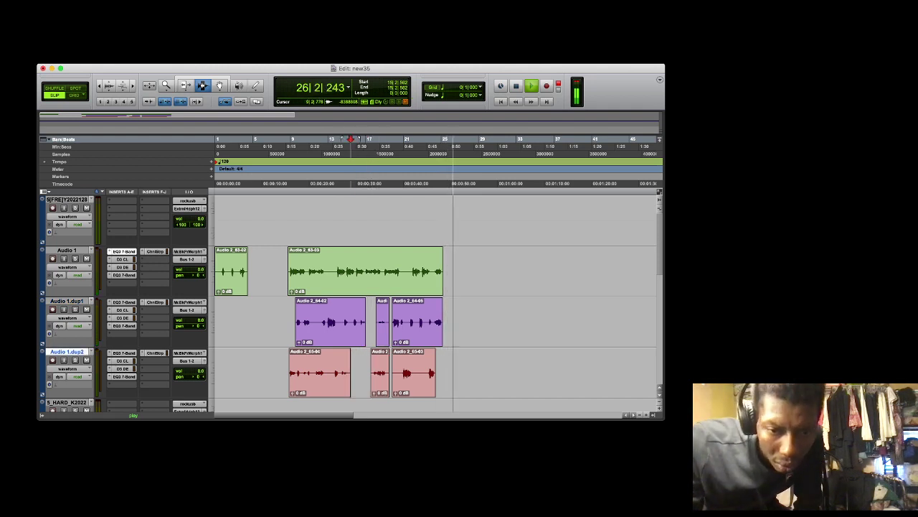
left_click(282, 140)
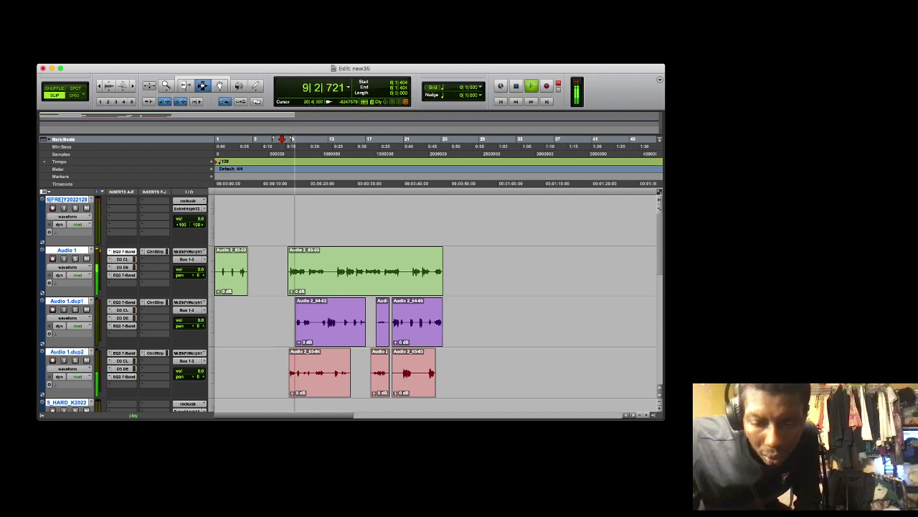
Cut the silent gaps near bars 21 and 13 from Audio 1, and the one from 11|2|407 to 12|1|559 on Audio 1.dup1
left_click_drag(402, 263, 411, 263)
key("Delete")
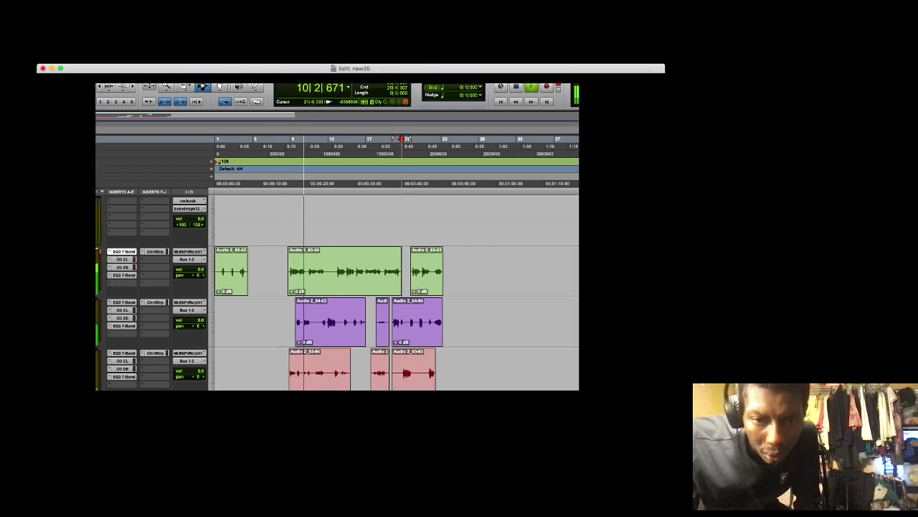
left_click_drag(326, 262, 336, 263)
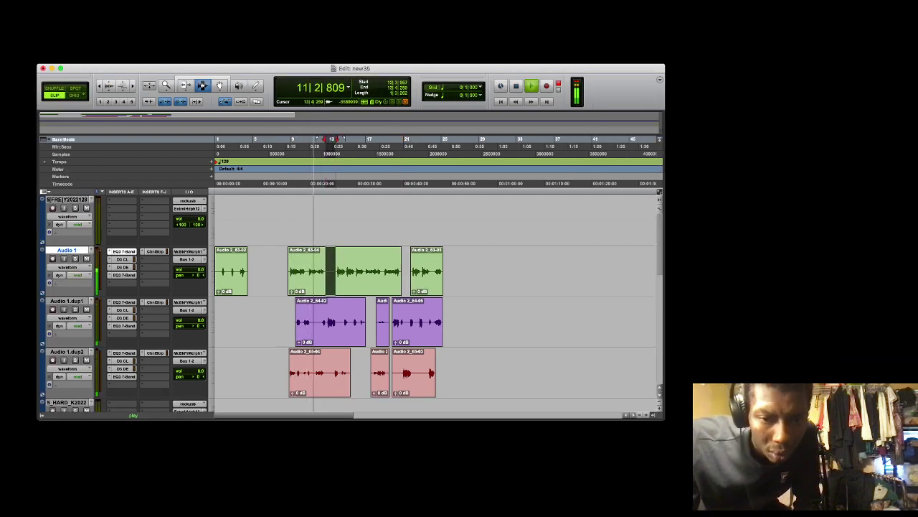
key("Delete")
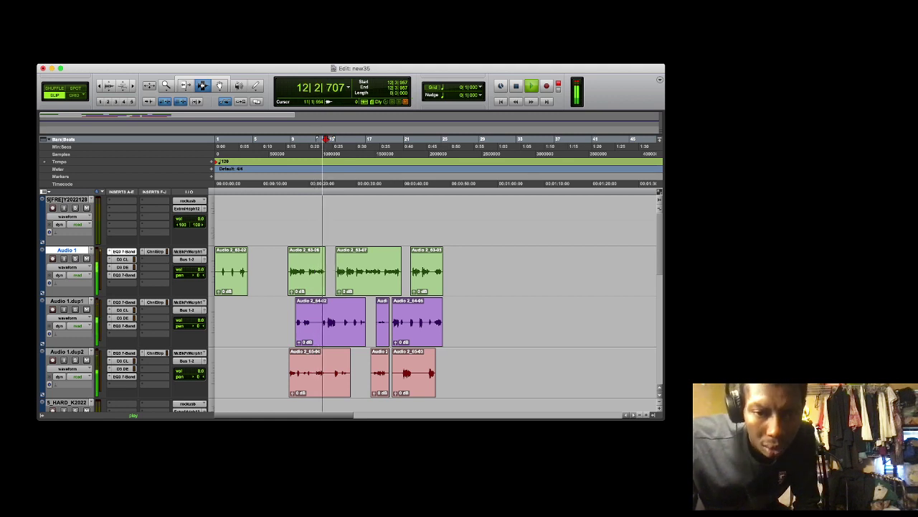
left_click_drag(312, 322, 320, 322)
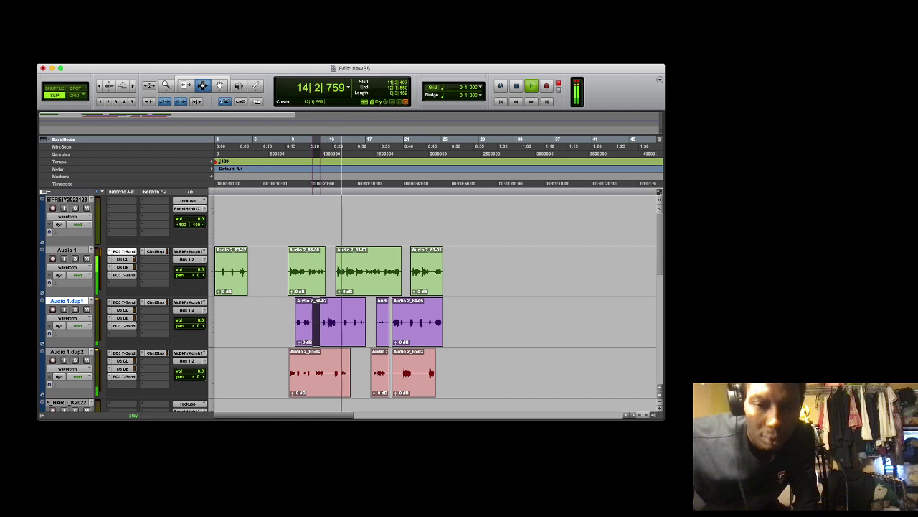
key("Delete")
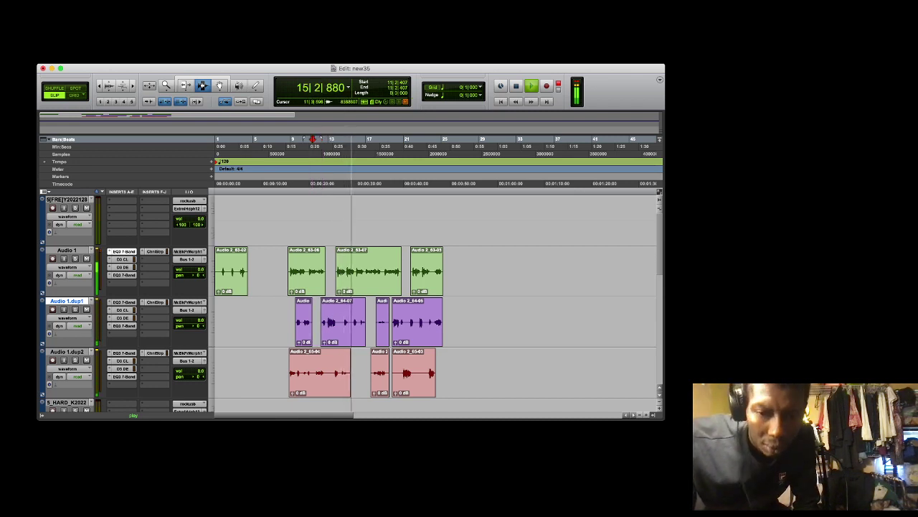
Remove the silent parts of the last Audio 1.dup2 clip from 19|4|045 to 20|3|375 and from 22|2|075 to about bar 23
left_click(392, 373)
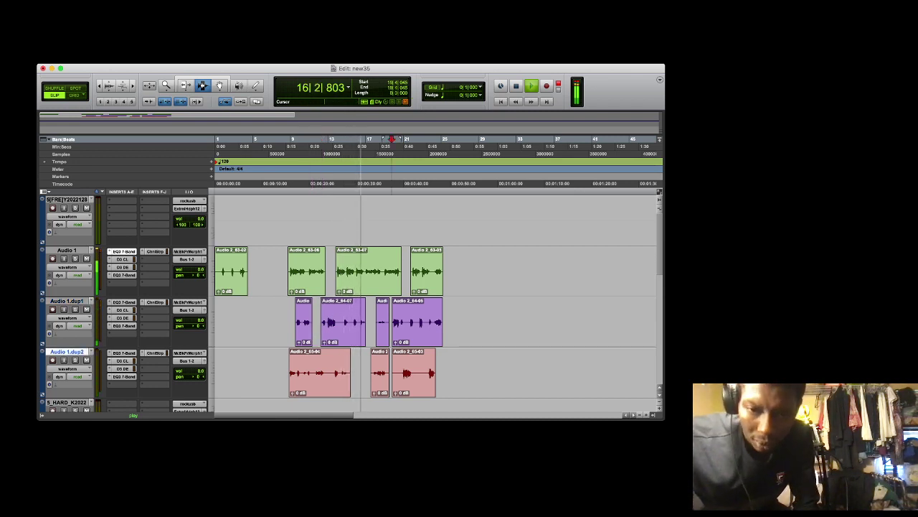
left_click_drag(392, 373, 399, 373)
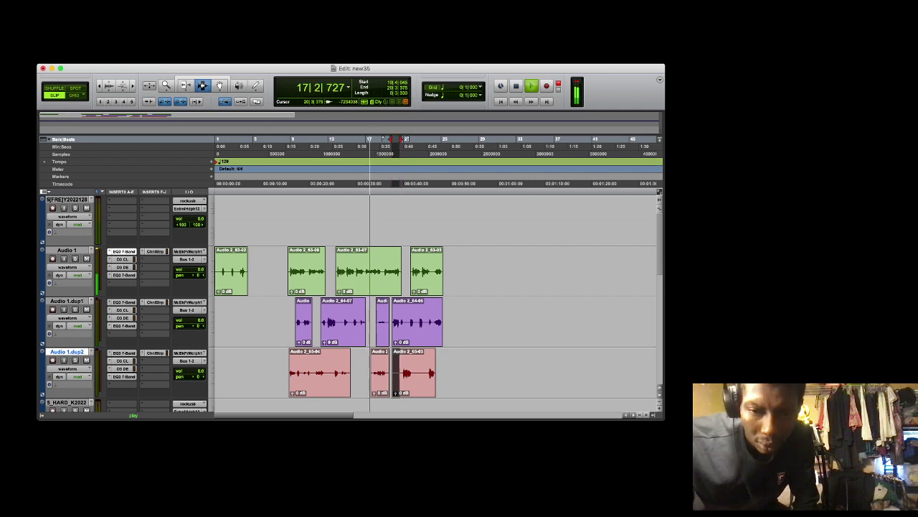
key("Delete")
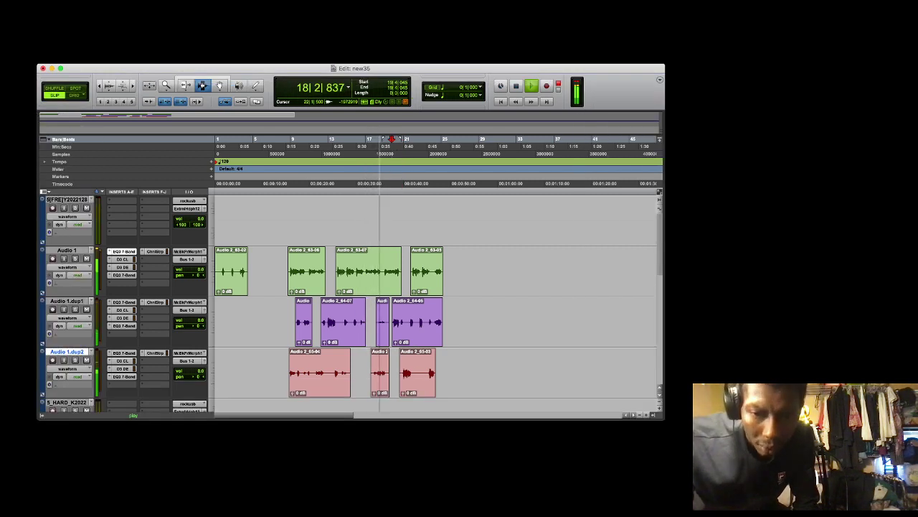
left_click_drag(416, 373, 424, 373)
key("Delete")
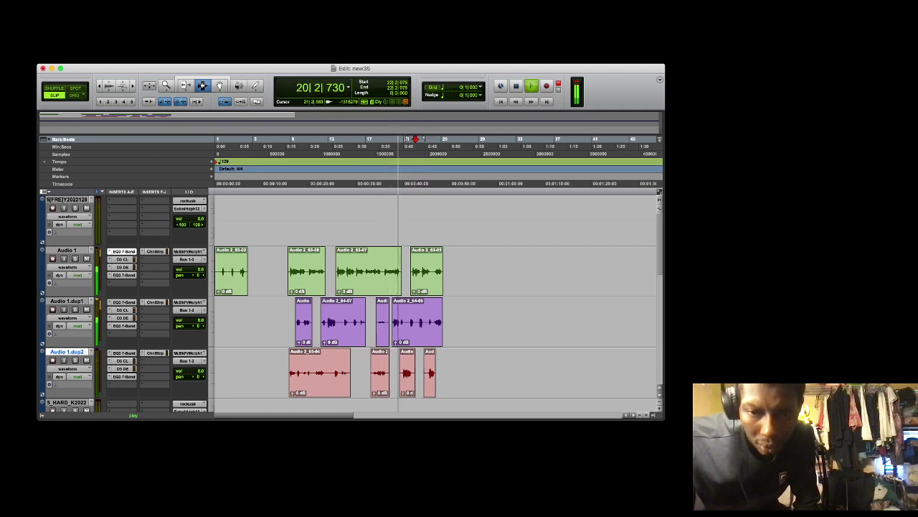
Cut the silent gap from 21|1|417 to 21|3|637 out of the last clip on Audio 1.dup1
left_click(404, 323)
left_click_drag(405, 322, 410, 322)
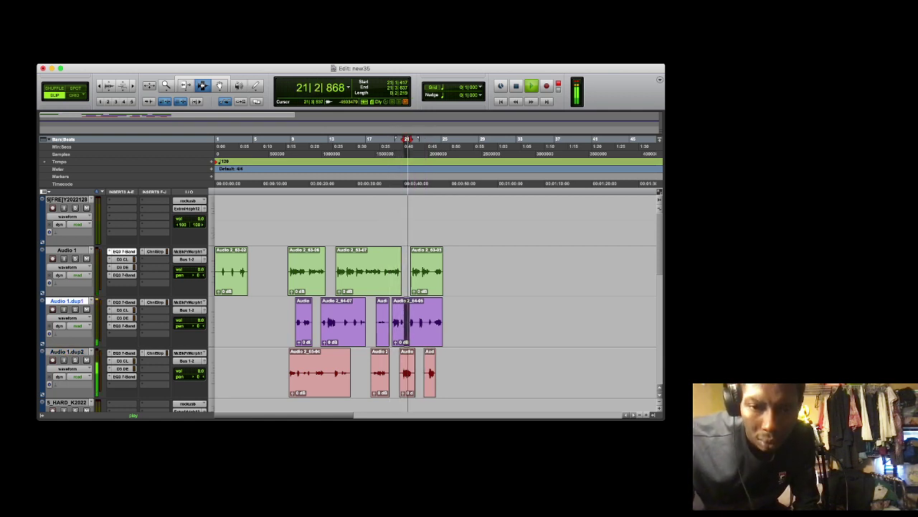
key("Delete")
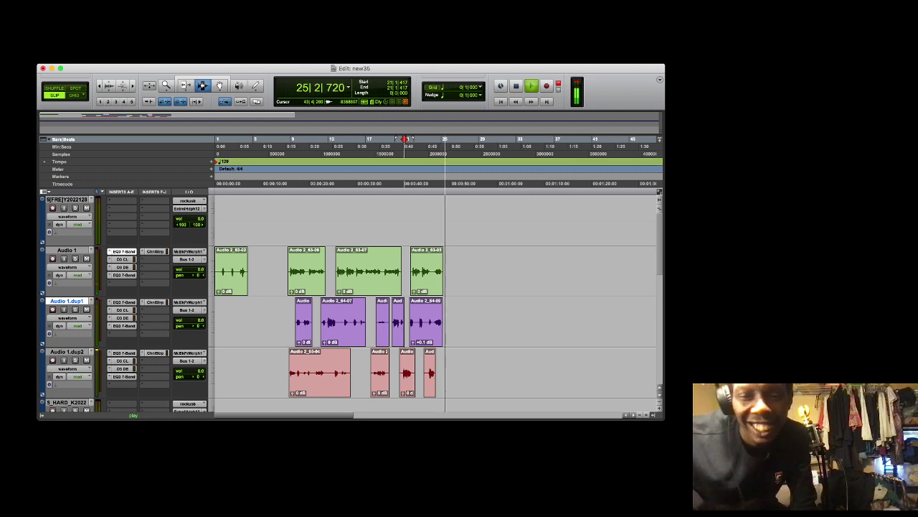
Replay the song from bar 5 and move the "Frozen" beat track directly above Audio 1
left_click(640, 415)
left_click(640, 414)
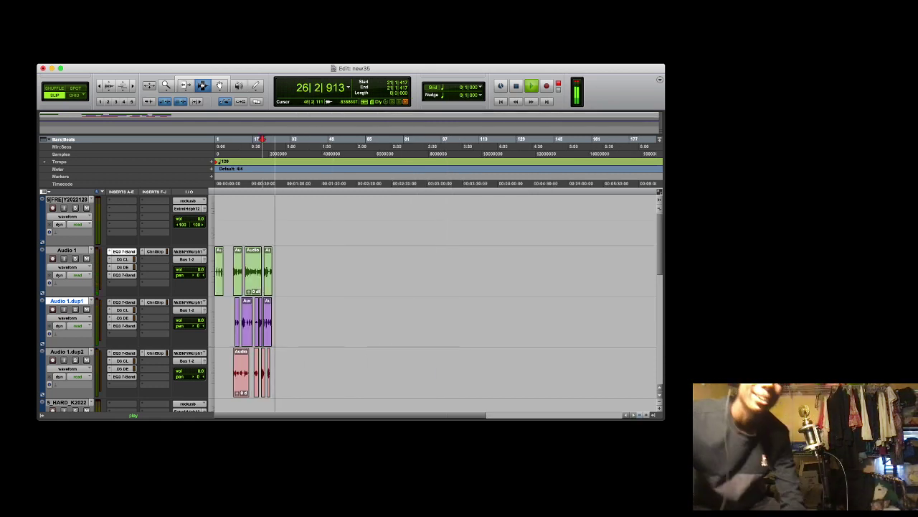
left_click(226, 147)
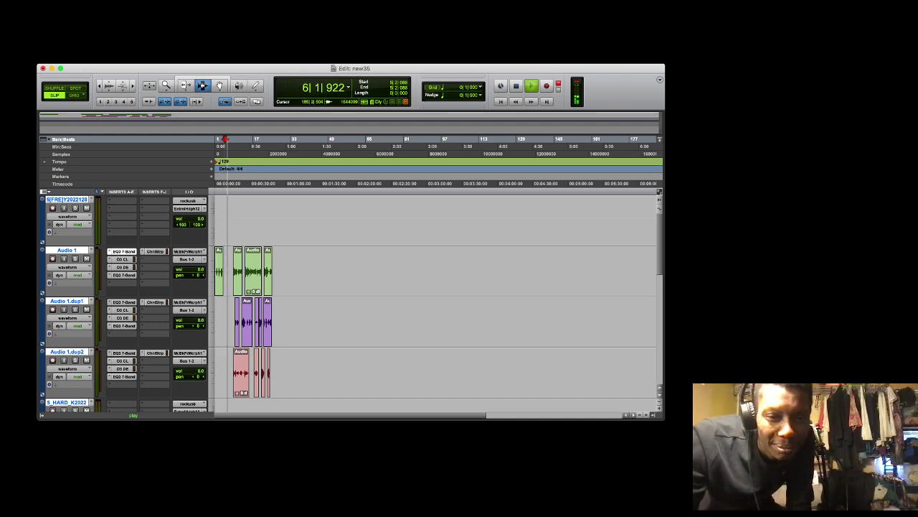
scroll(430, 302, "down", 5)
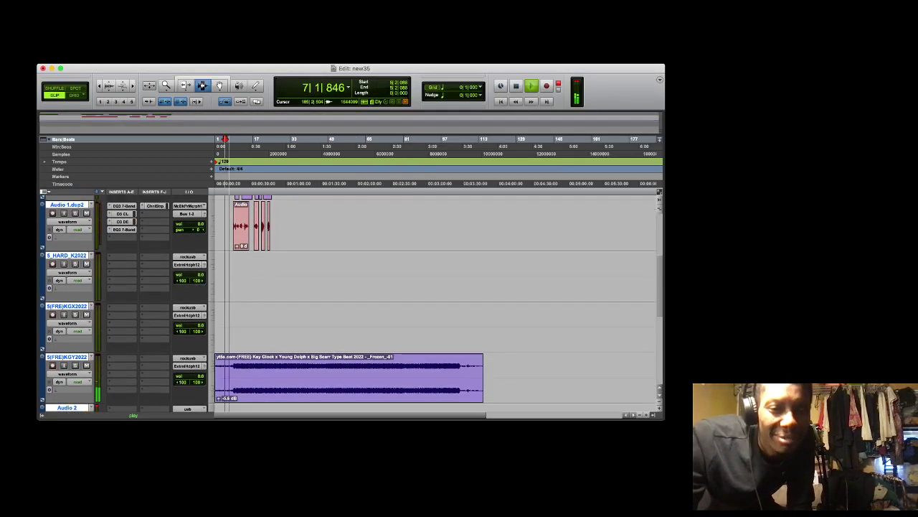
left_click(300, 277)
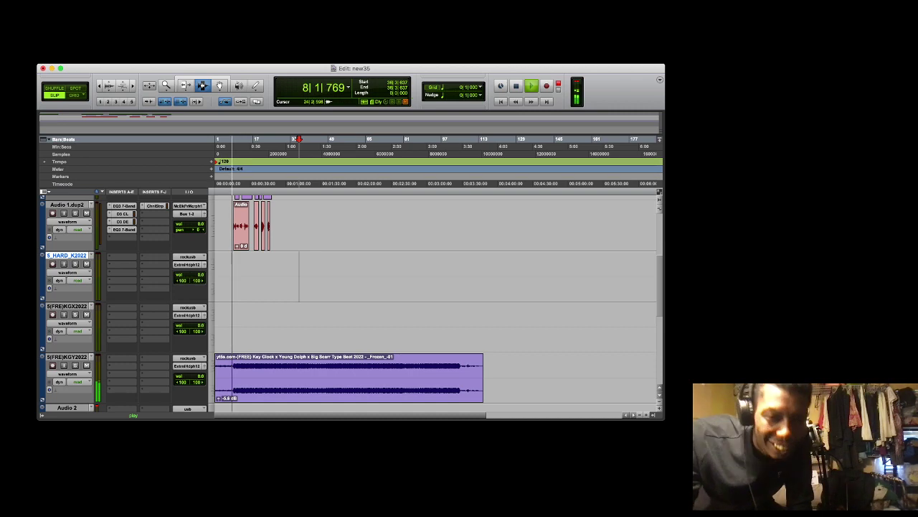
left_click_drag(67, 356, 66, 231)
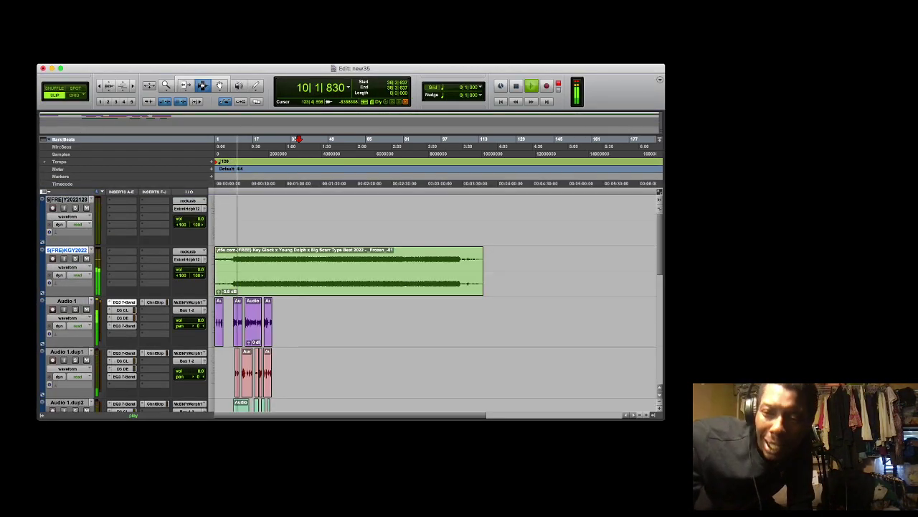
Copy the vocal clips between 7|3|006 and 34|3|470 on Audio 1, Audio 1.dup1 and Audio 1.dup2 and place the copies starting at 87|2|492
scroll(270, 301, "down", 3)
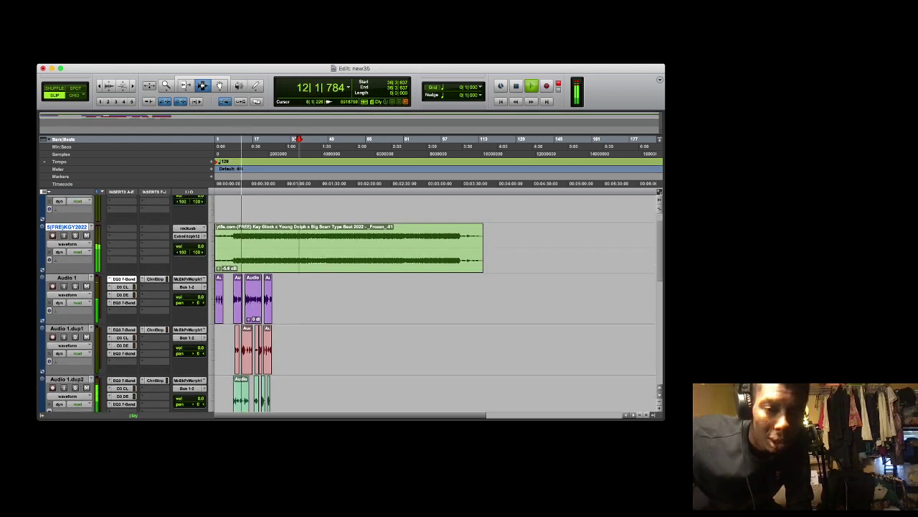
left_click_drag(230, 289, 293, 395)
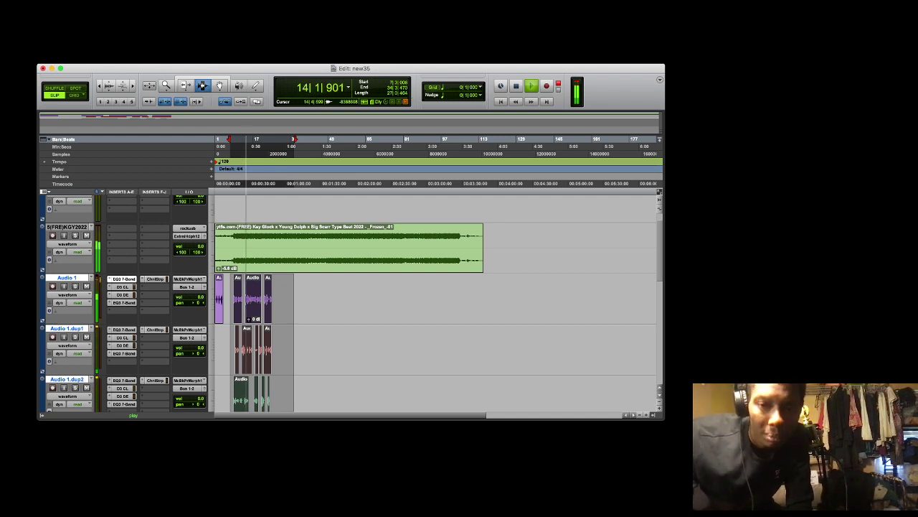
left_click_drag(401, 278, 485, 410)
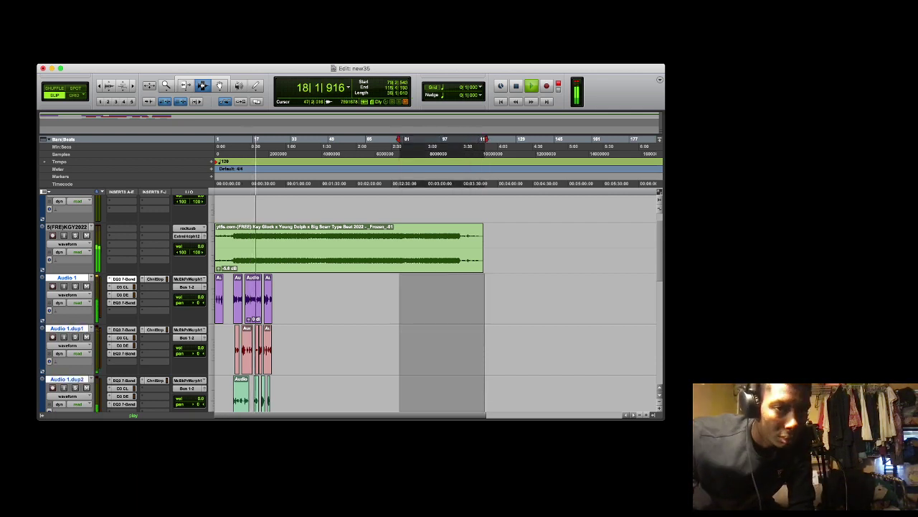
key("super+v")
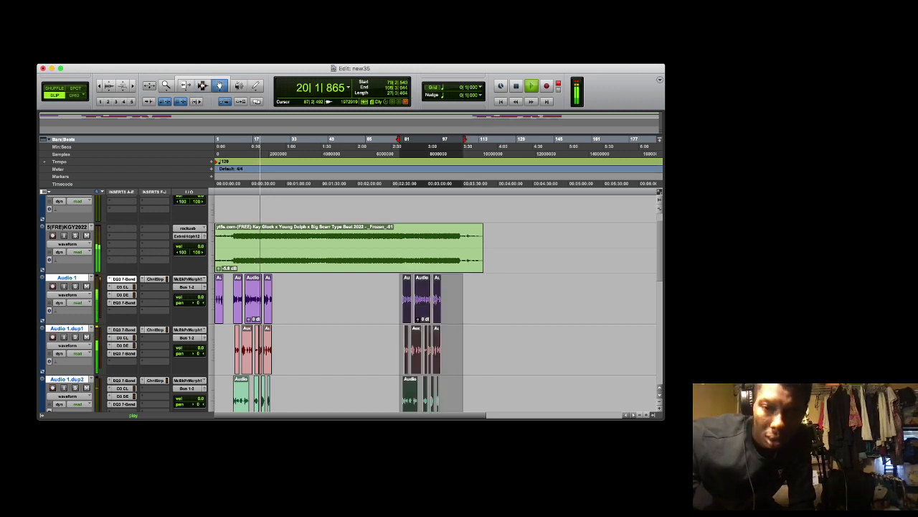
left_click_drag(407, 300, 426, 300)
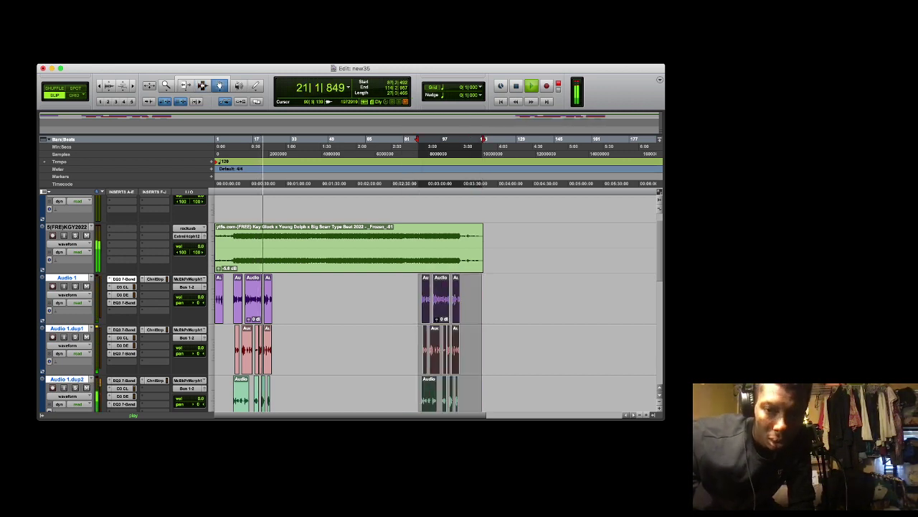
Try nudging the copied vocal clips on the three tracks earlier to 84|4|819 and play from there
key("minus")
key("minus")
key("minus")
key("minus")
key("minus")
key("minus")
key("minus")
key("minus")
key("minus")
key("minus")
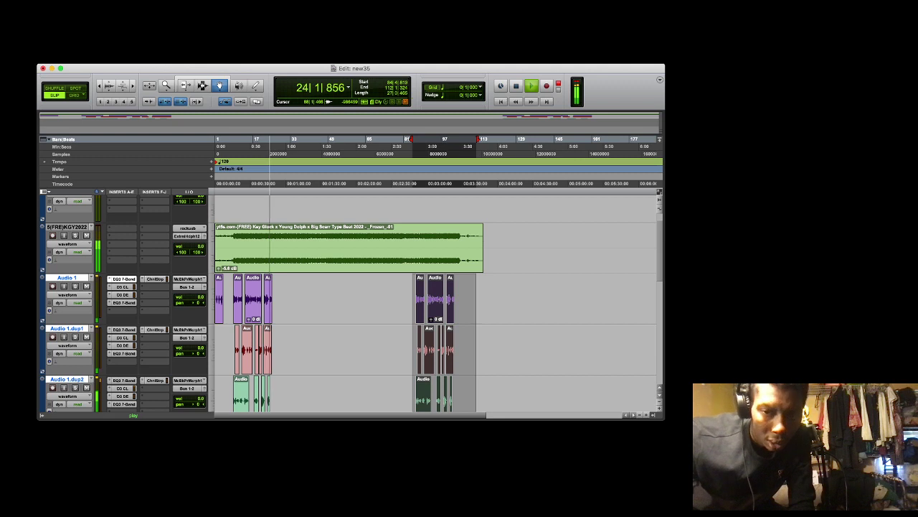
key("space")
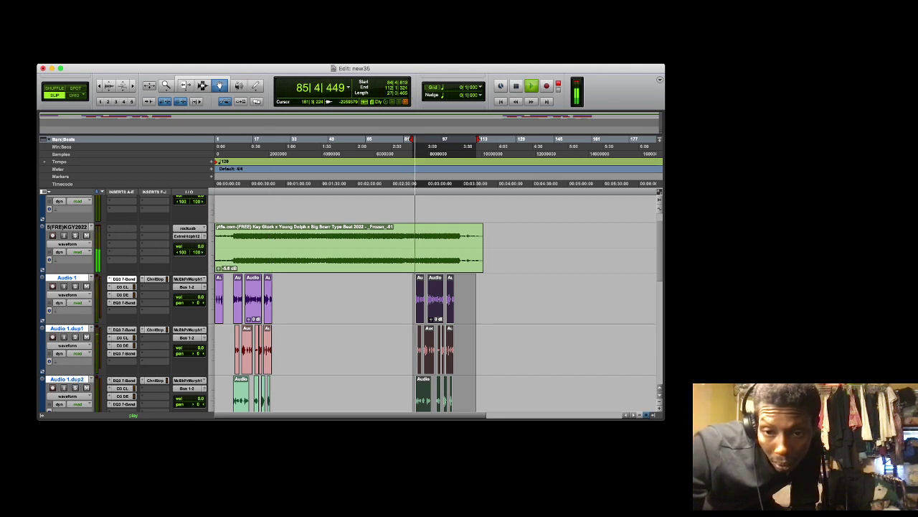
Fine-tune the last set of copied vocal clips against the beat so the selection starts at 87|2|910
left_click(646, 415)
left_click_drag(466, 307, 478, 304)
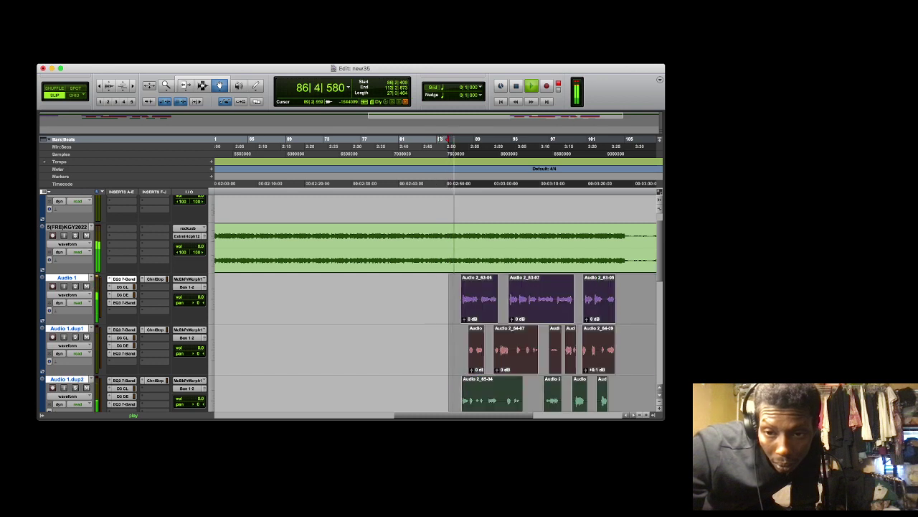
key("KP_Add")
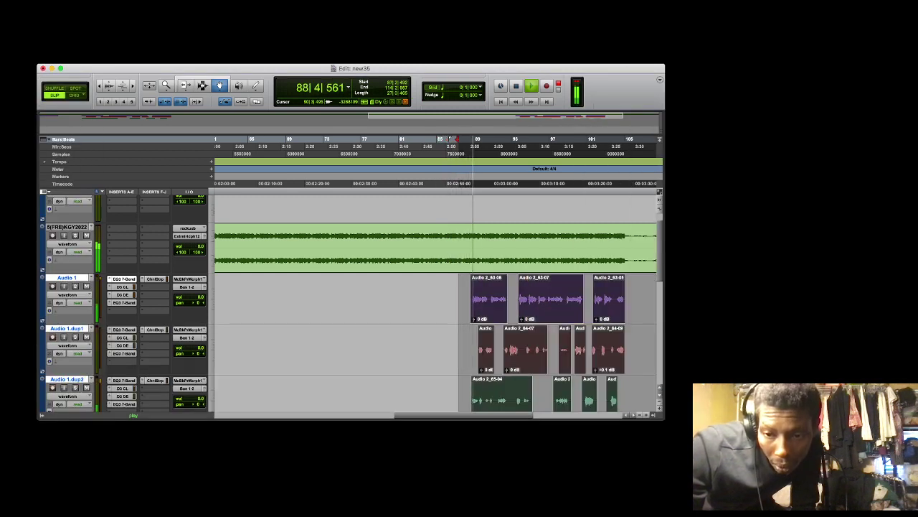
key("t")
key("t")
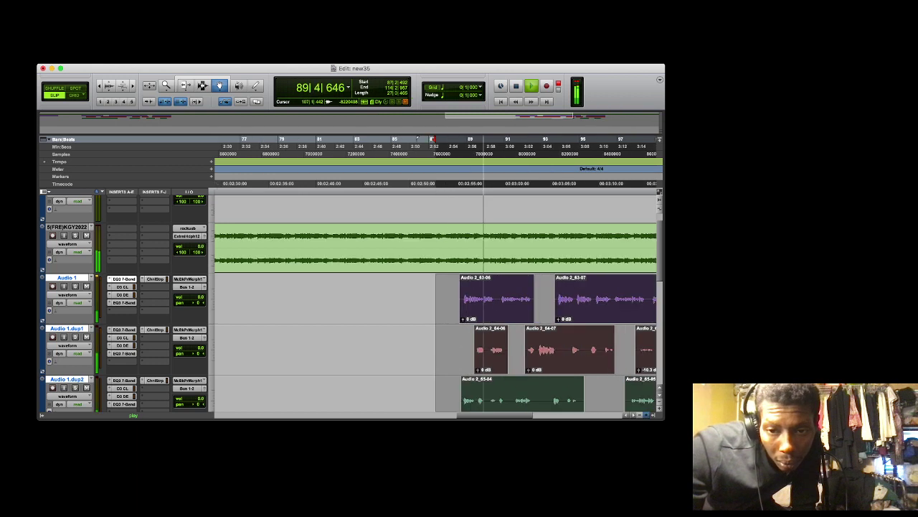
key("KP_Add")
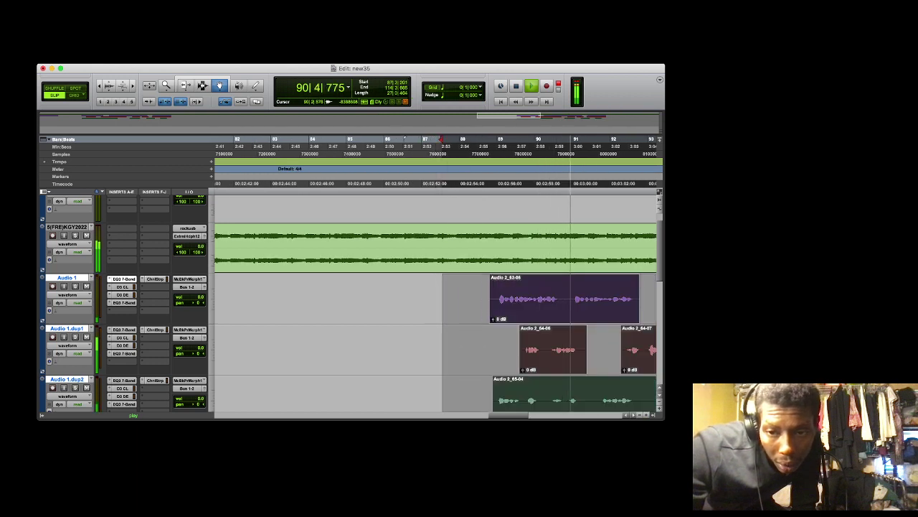
key("KP_Subtract")
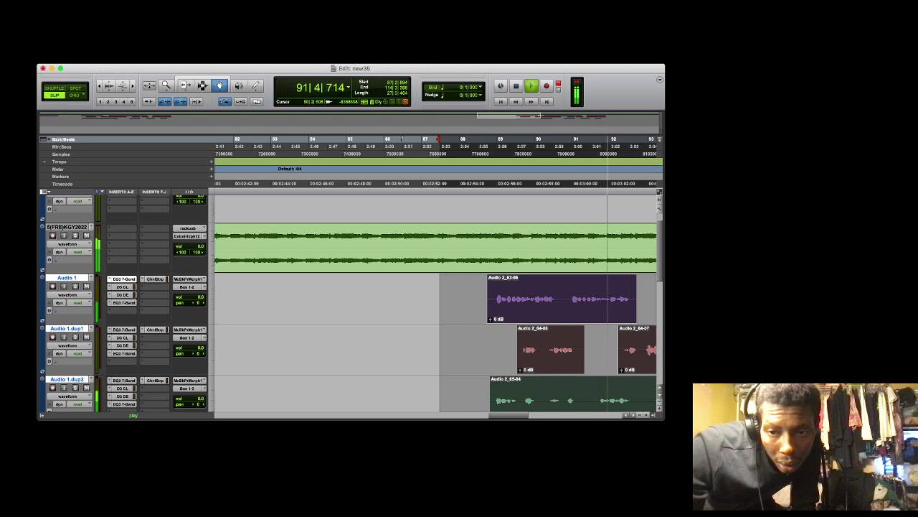
left_click_drag(550, 310, 550, 310)
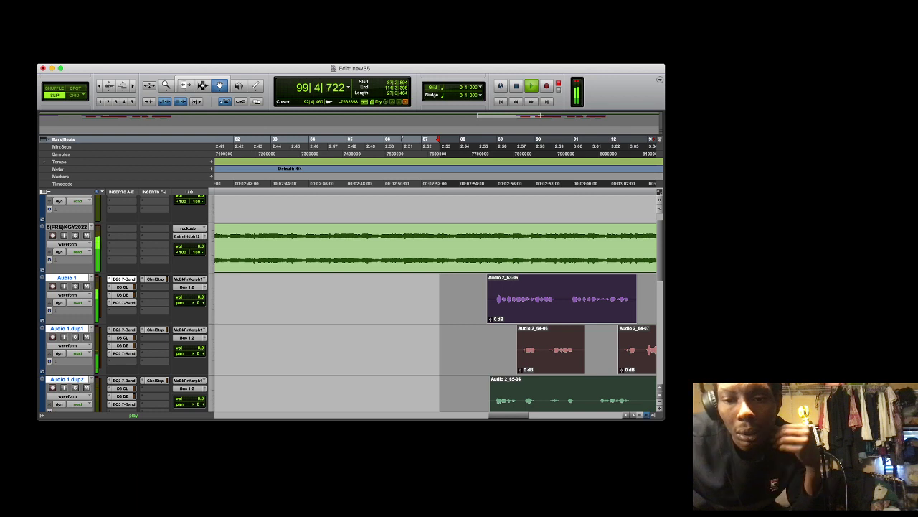
left_click(646, 415)
left_click(646, 415)
left_click(646, 414)
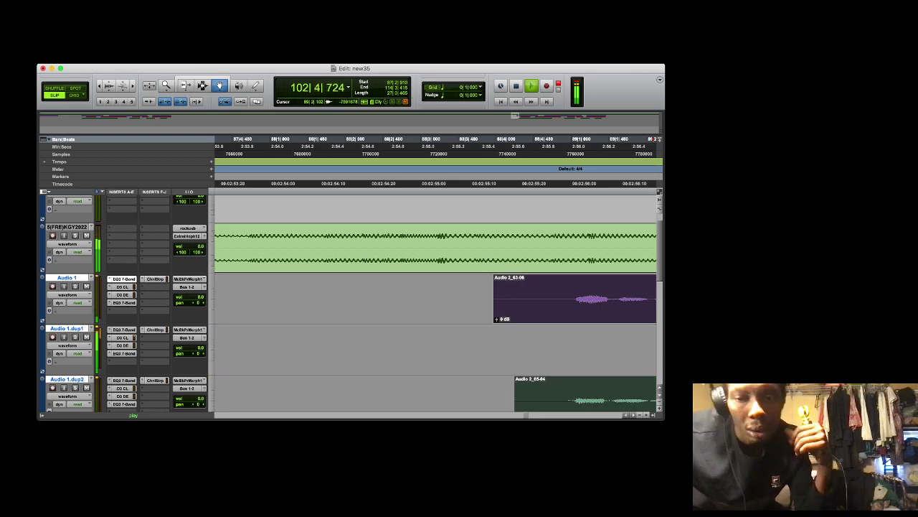
Paste another copy of the vocal clips onto Audio 1, Audio 1.dup1 and Audio 1.dup2 at 43|1|643
key("r")
key("r")
key("r")
key("r")
key("r")
key("r")
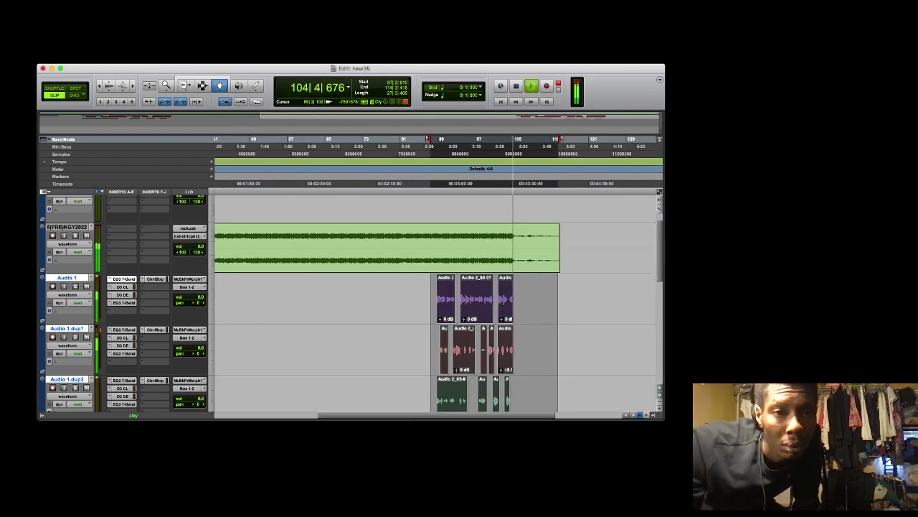
left_click(640, 414)
left_click(203, 79)
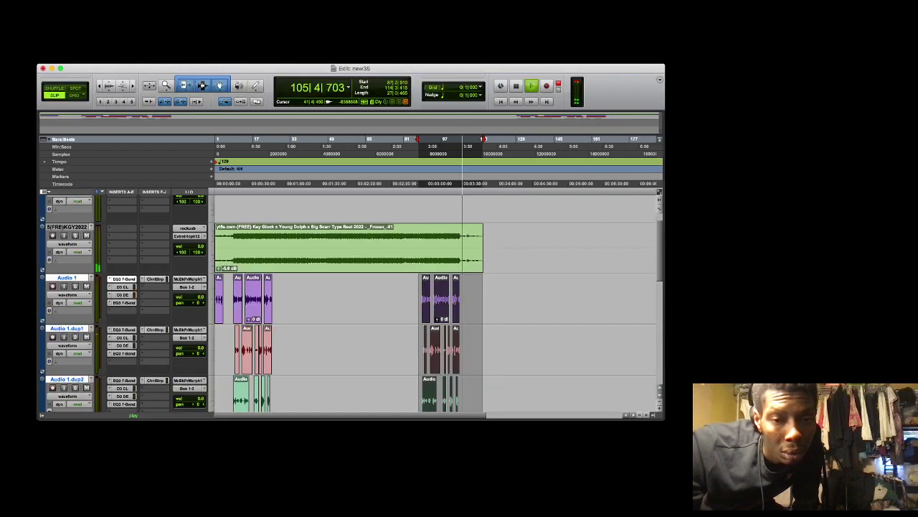
left_click_drag(315, 293, 374, 395)
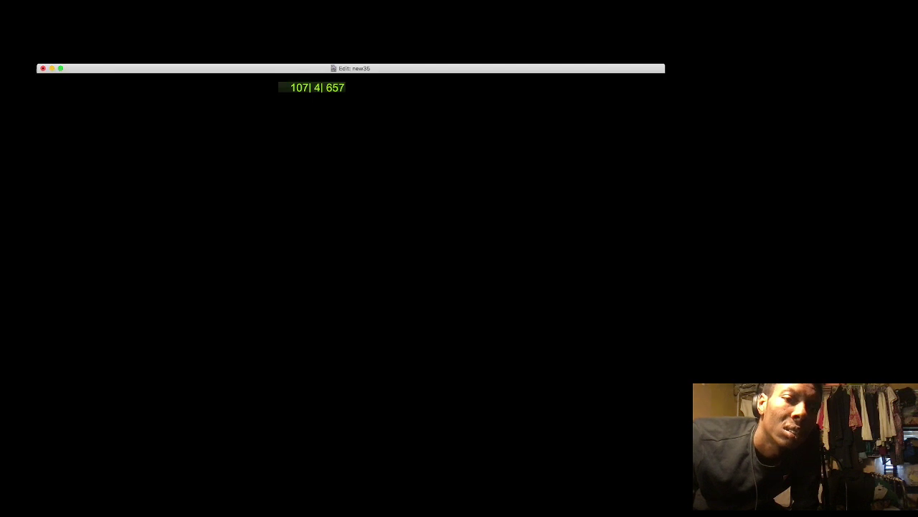
key("super+v")
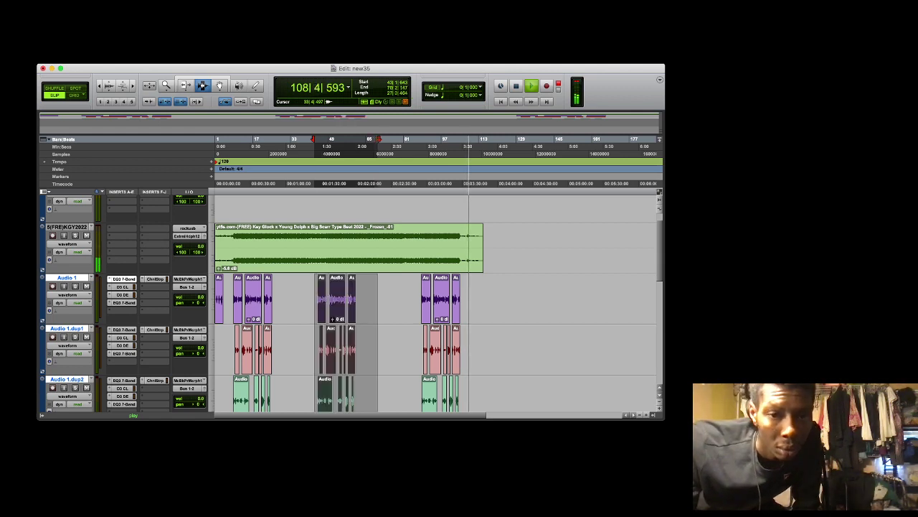
Play from 43|1|643 and move the middle vocal clips later so their selection starts at 45|4|783
key("space")
key("space")
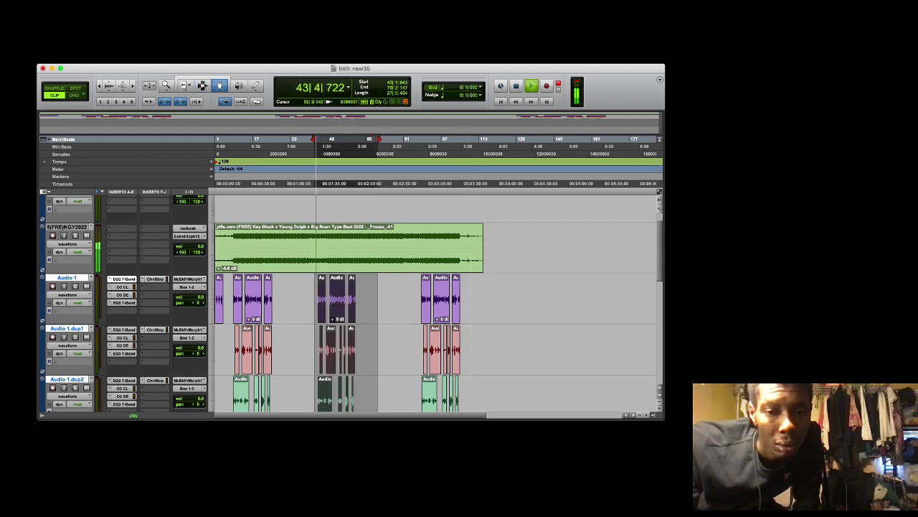
left_click_drag(340, 298, 346, 298)
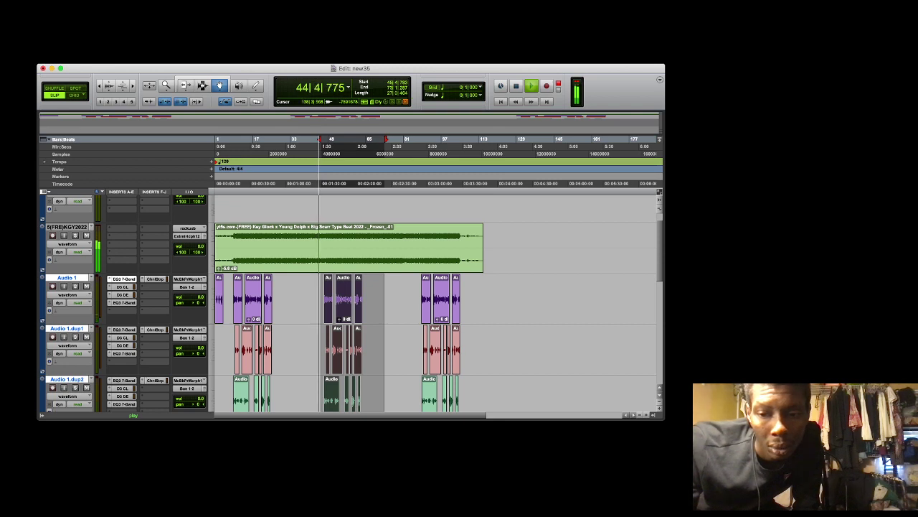
left_click(647, 322)
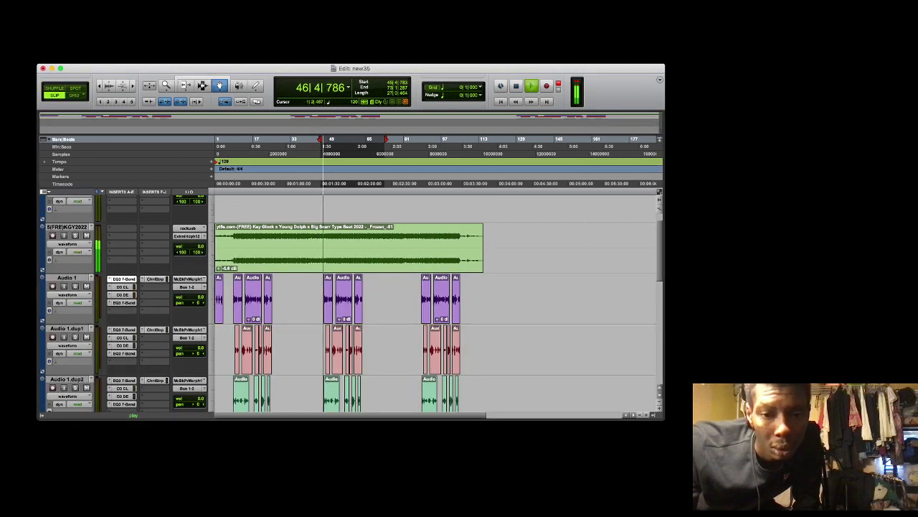
Select 37|2|610 to 76|2|647 on the three vocal tracks and move the middle clips later so the selection starts at 39|2|063
left_click_drag(301, 320, 393, 386)
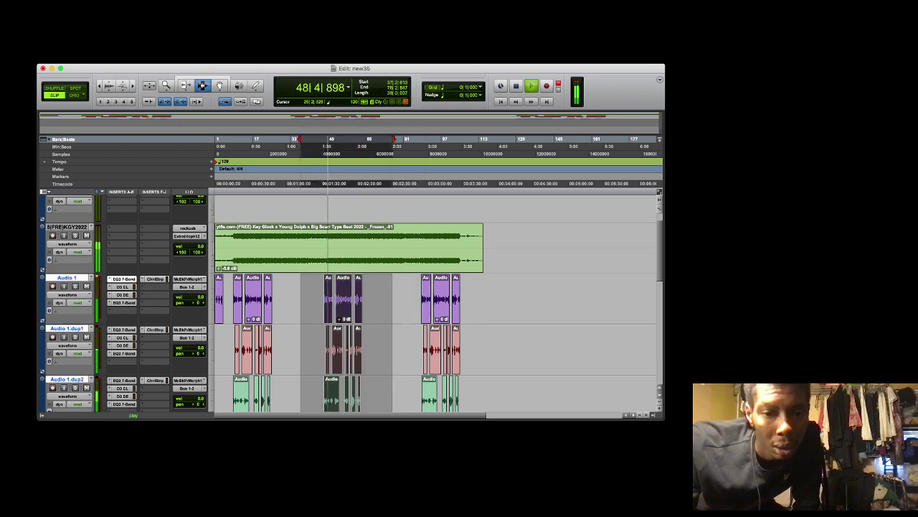
key("F8")
left_click_drag(349, 301, 353, 301)
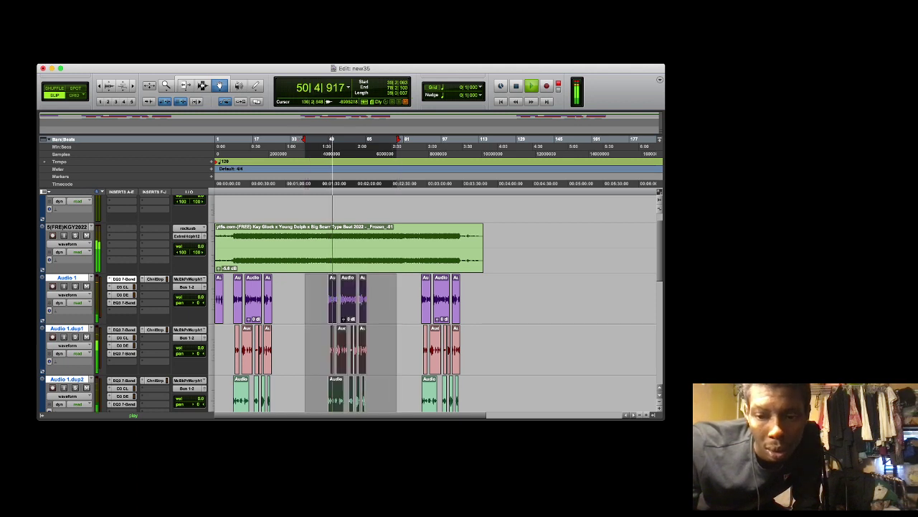
Replay from 39|2|063 and shift the middle vocal clips slightly earlier so the selection starts at 38|4|735
left_click(646, 415)
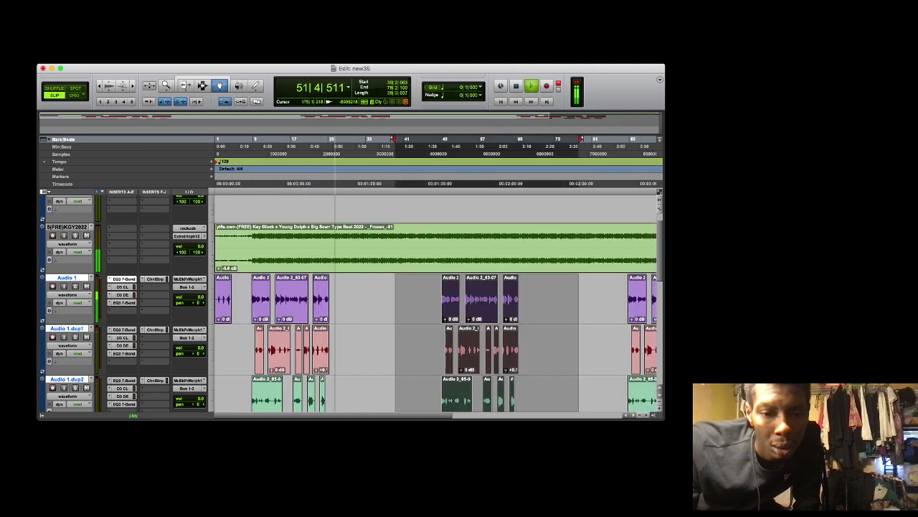
left_click(646, 415)
left_click(646, 415)
key("space")
key("space")
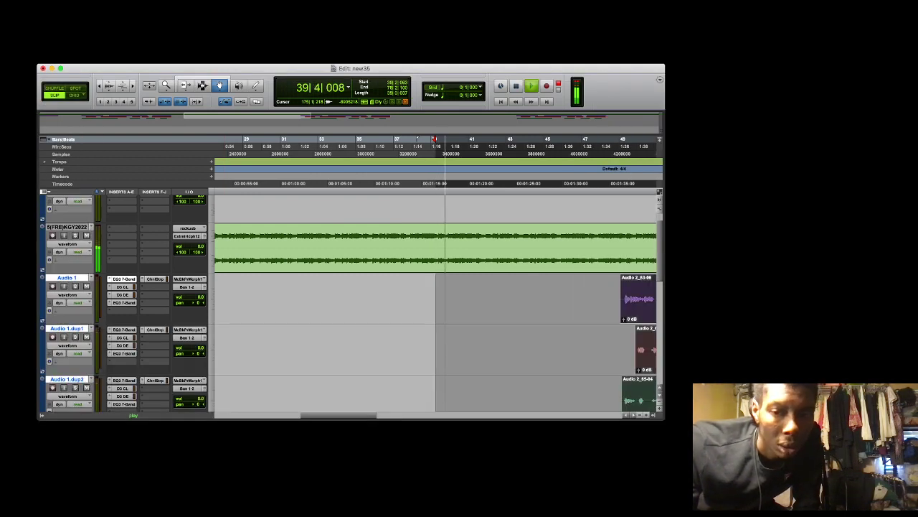
scroll(436, 301, "right", 4)
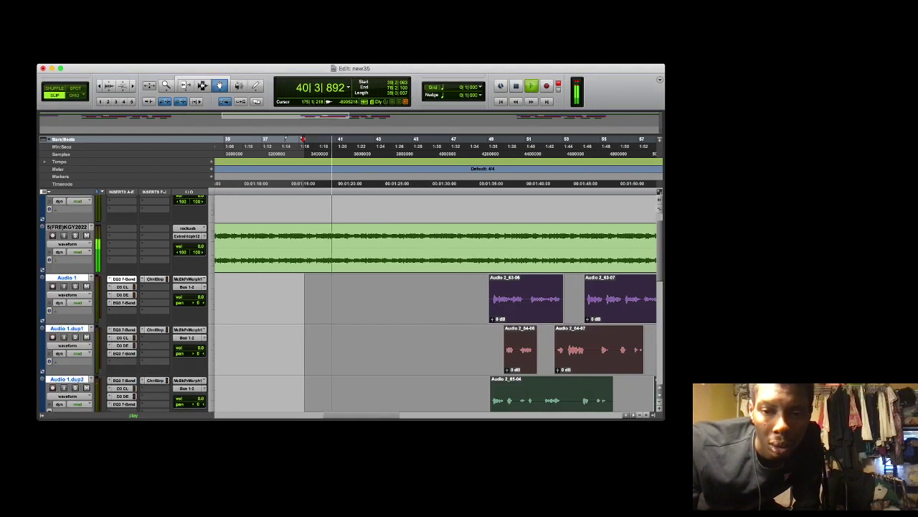
left_click_drag(523, 299, 517, 300)
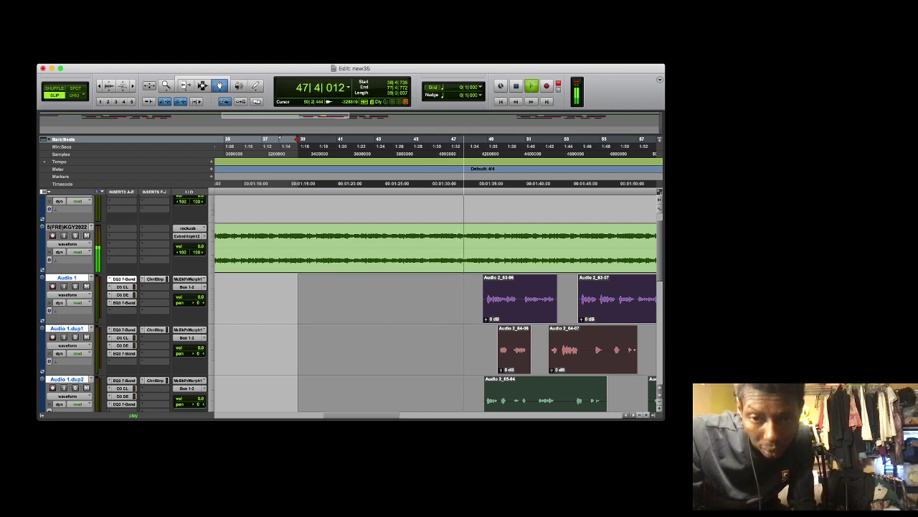
left_click_drag(512, 300, 520, 307)
left_click_drag(518, 307, 515, 309)
key("minus")
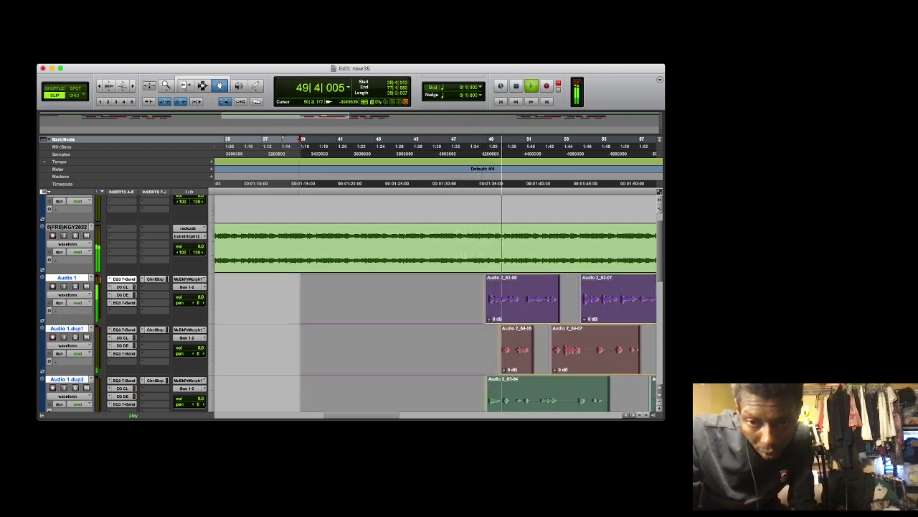
left_click_drag(511, 314, 511, 322)
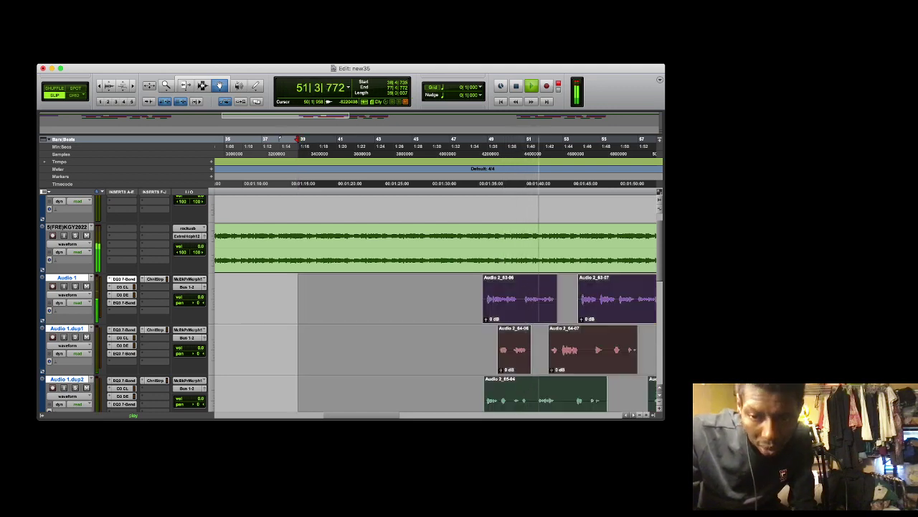
Fine-tune the middle vocal clips so the selection starts at 38|4|768, and clear the selection
left_click(646, 415)
key("super+bracketright")
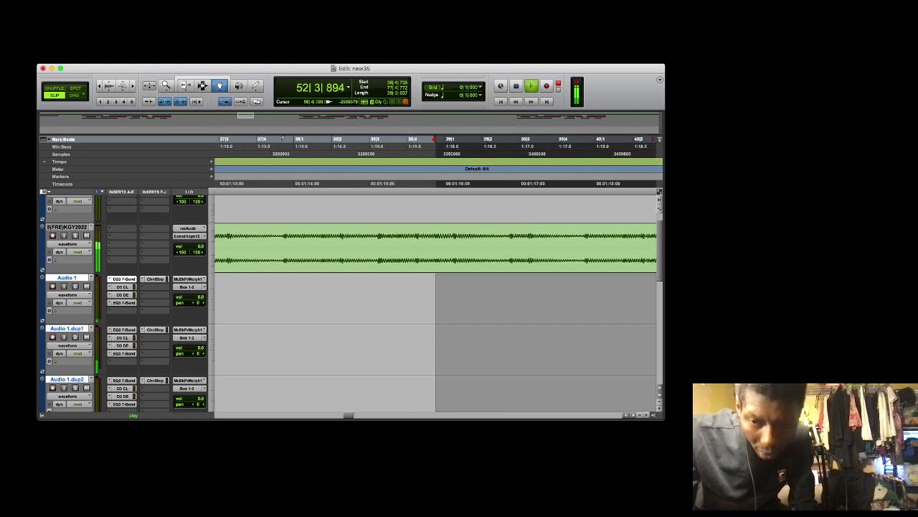
left_click_drag(349, 414, 385, 415)
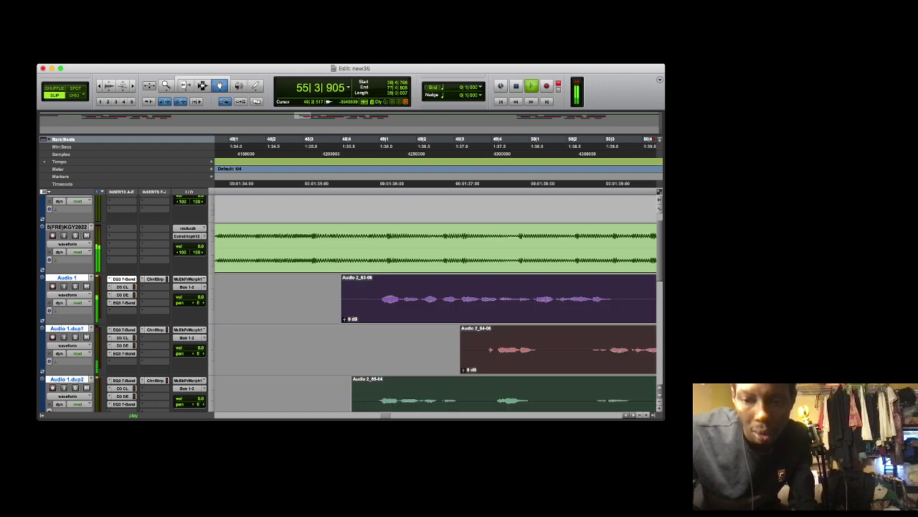
left_click(640, 415)
left_click(640, 415)
left_click(640, 414)
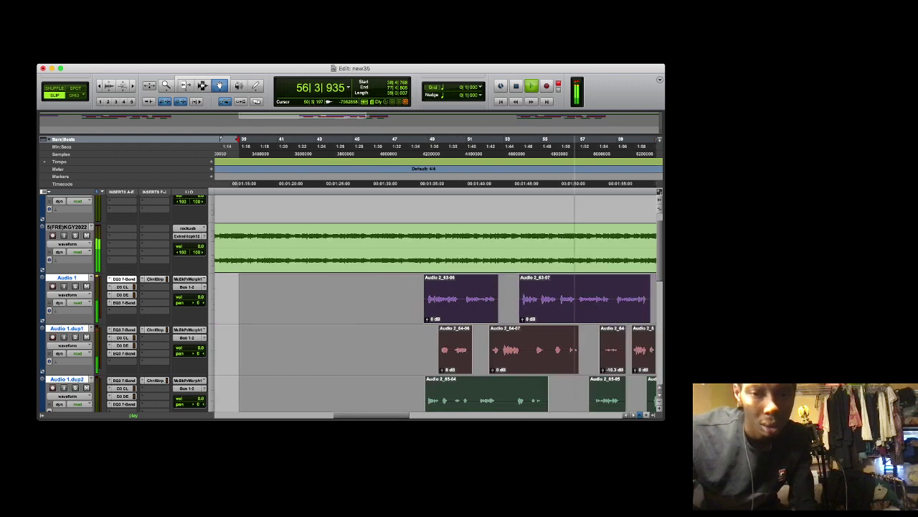
left_click(640, 415)
left_click(640, 415)
left_click(640, 415)
left_click(519, 315)
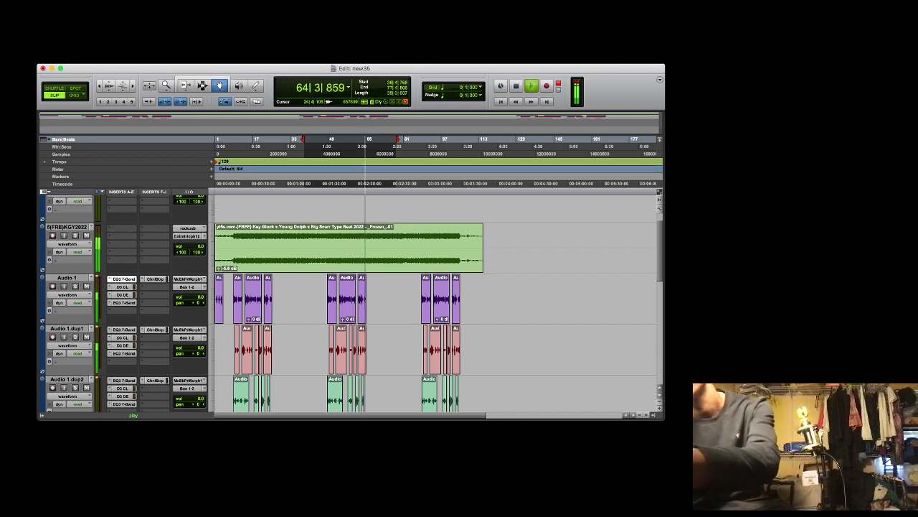
Record a new vocal take on Audio 2 from 23|2|158 to about 90|3|940 and play it back
left_click(272, 297)
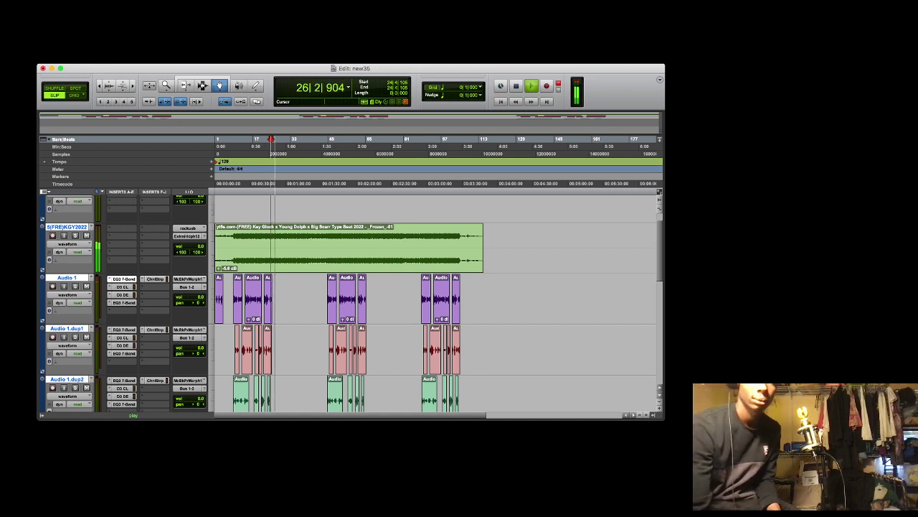
key("space")
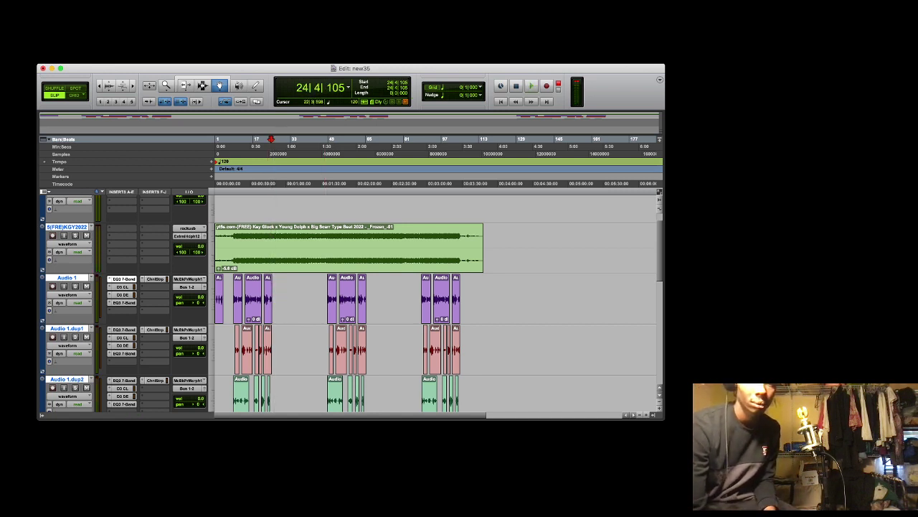
left_click(267, 146)
key("super+space")
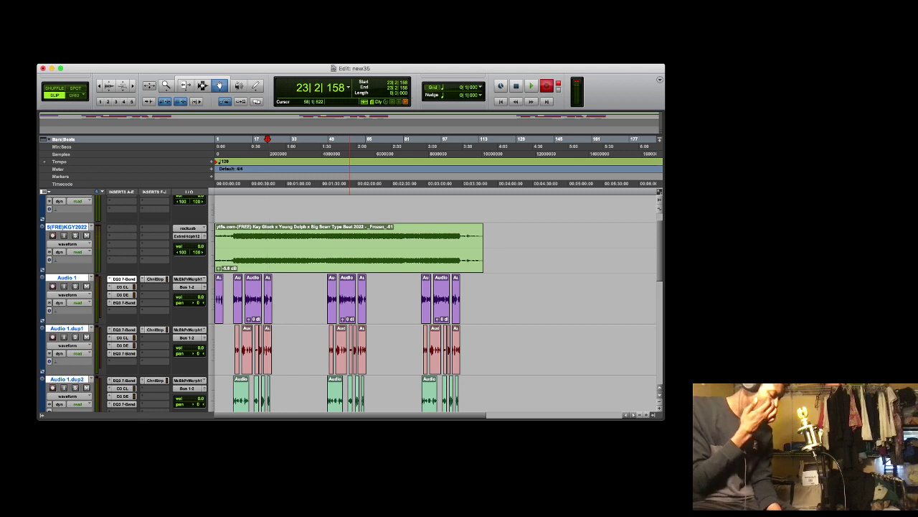
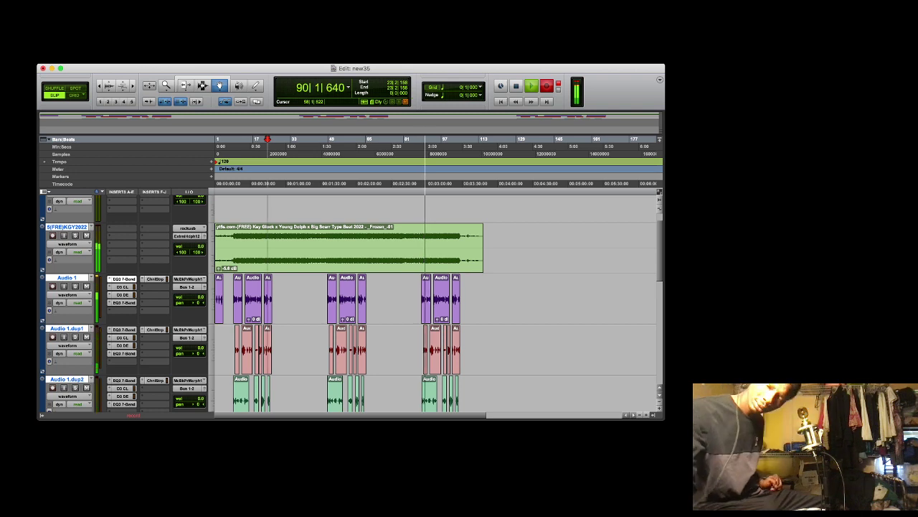
key("space")
key("space")
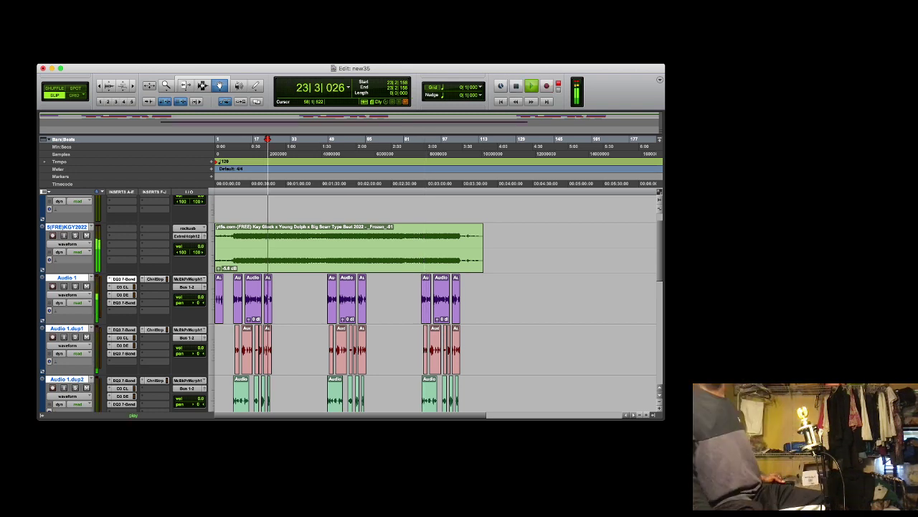
Move the newly recorded take from Audio 2 down to Audio 5, keeping its start at 23|2|158
scroll(430, 302, "down", 5)
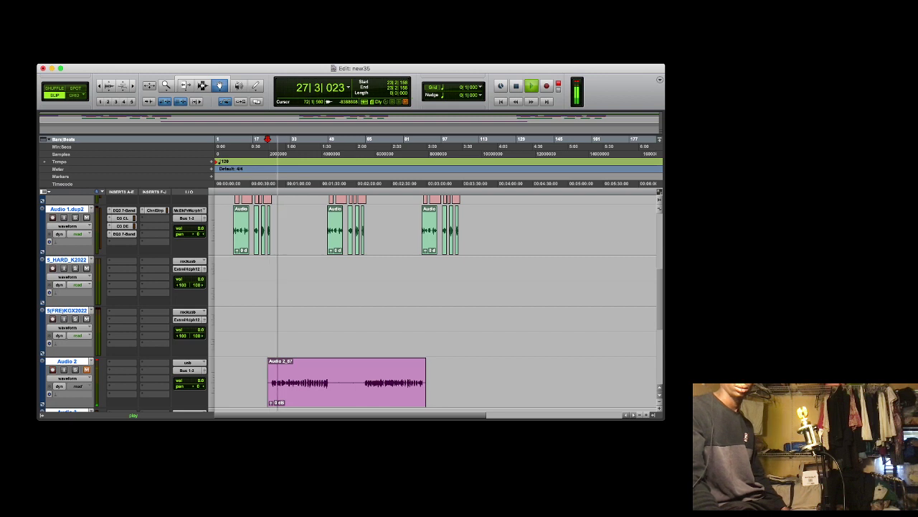
left_click_drag(388, 384, 360, 371)
scroll(430, 301, "down", 10)
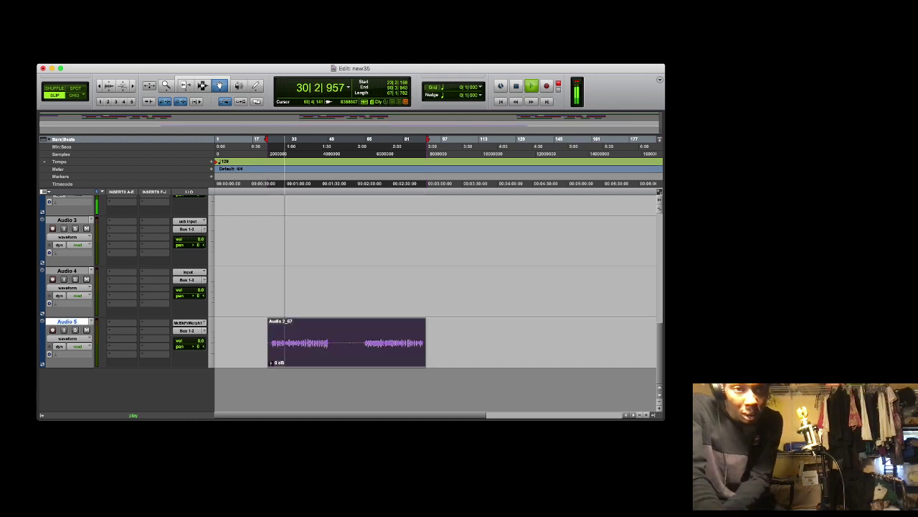
Undo the take's move to Audio 5, restoring it to Audio 2
left_click_drag(361, 353, 360, 351)
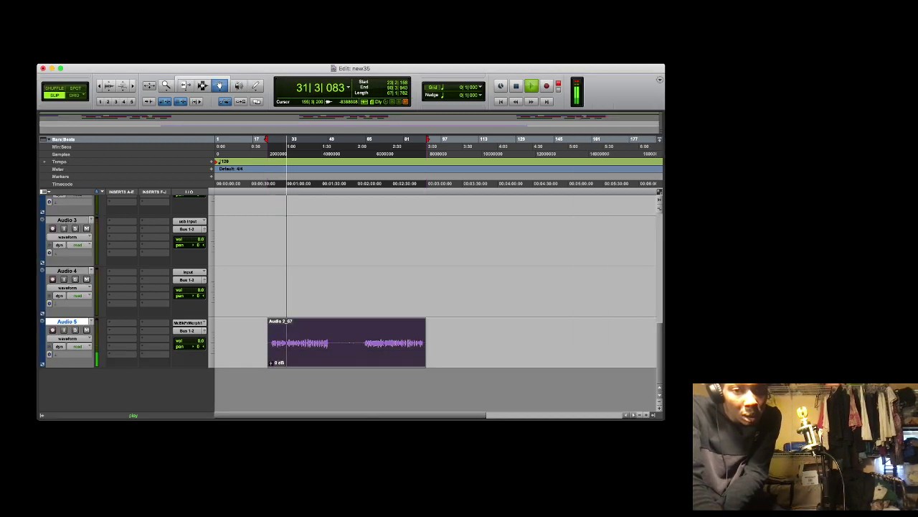
key("super+z")
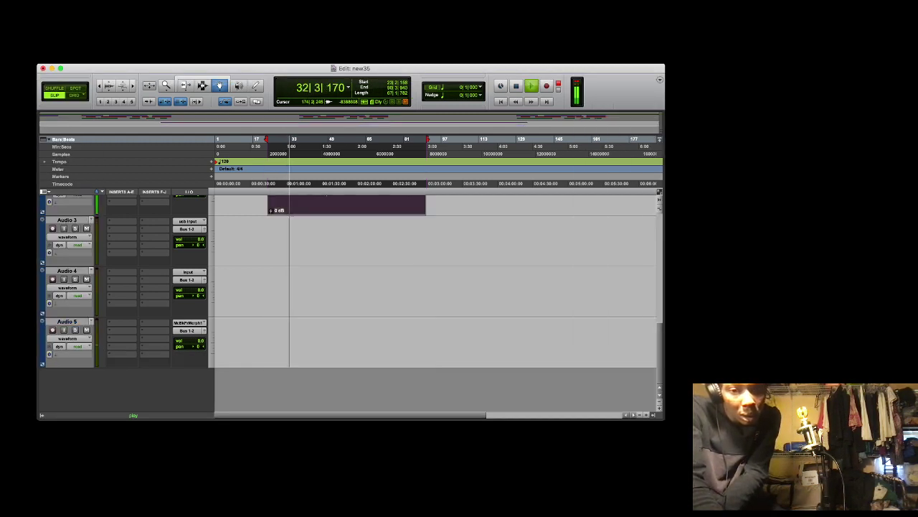
Duplicate the Audio 1.dup2 track with its effects and delete every clip on the duplicate
scroll(430, 301, "up", 10)
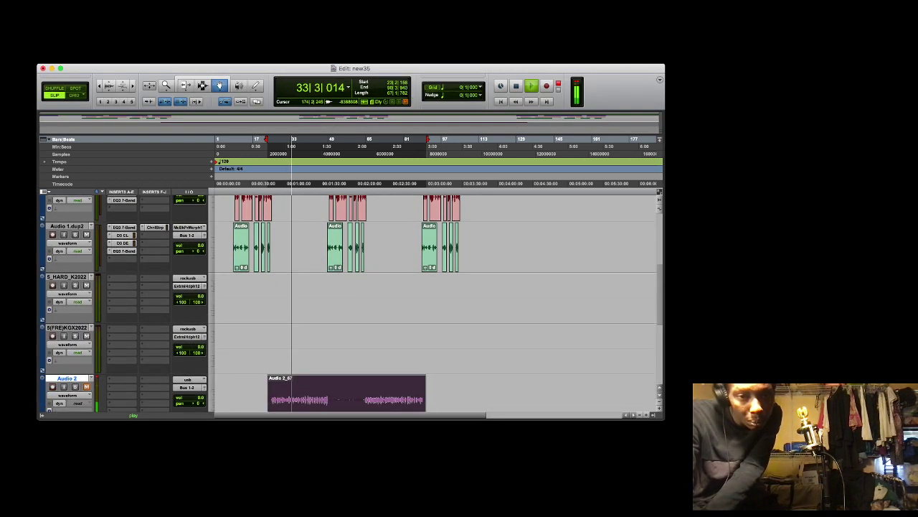
scroll(430, 302, "up", 2)
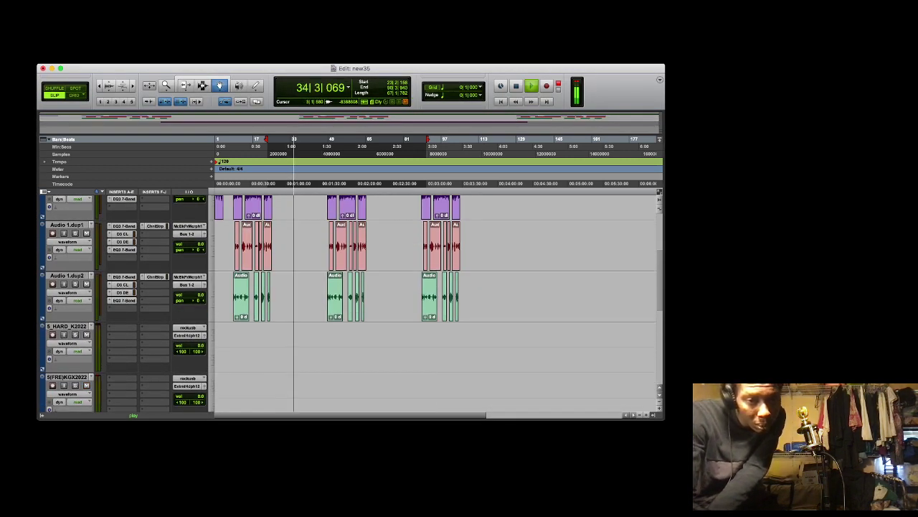
left_click(67, 276)
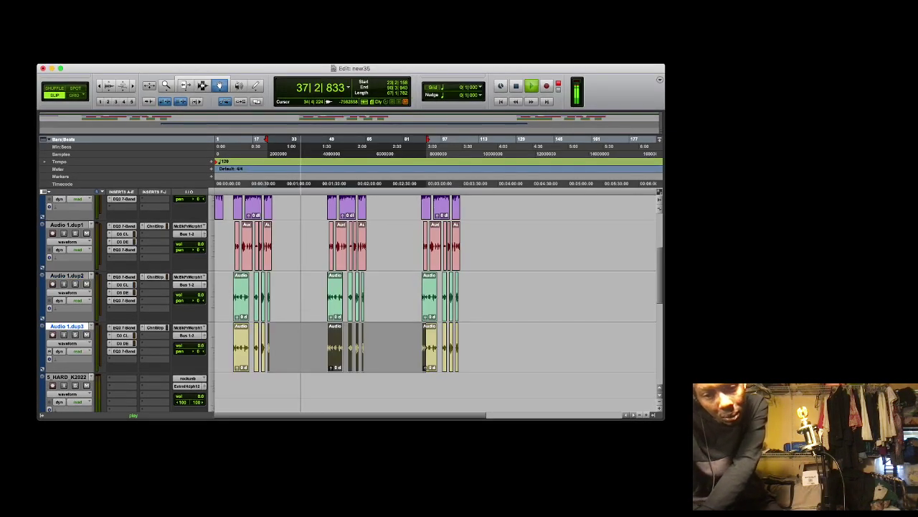
key("F6")
left_click_drag(524, 348, 216, 348)
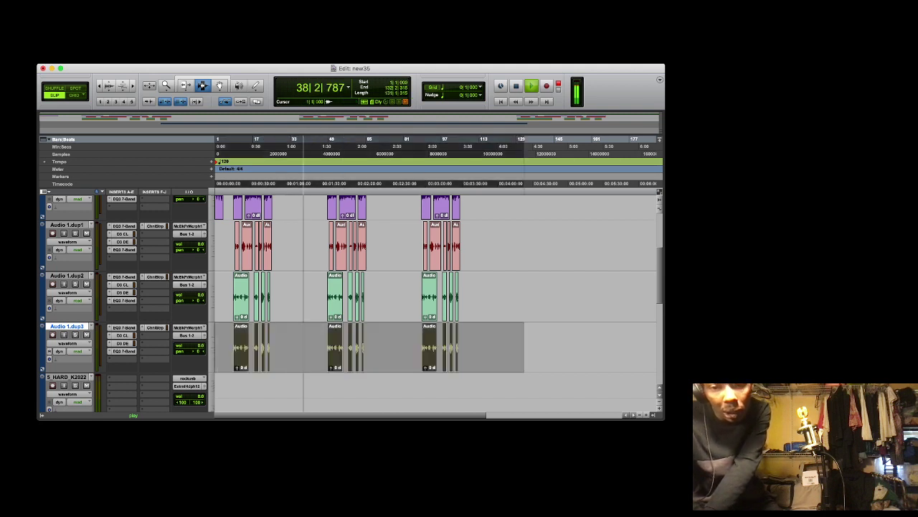
key("Delete")
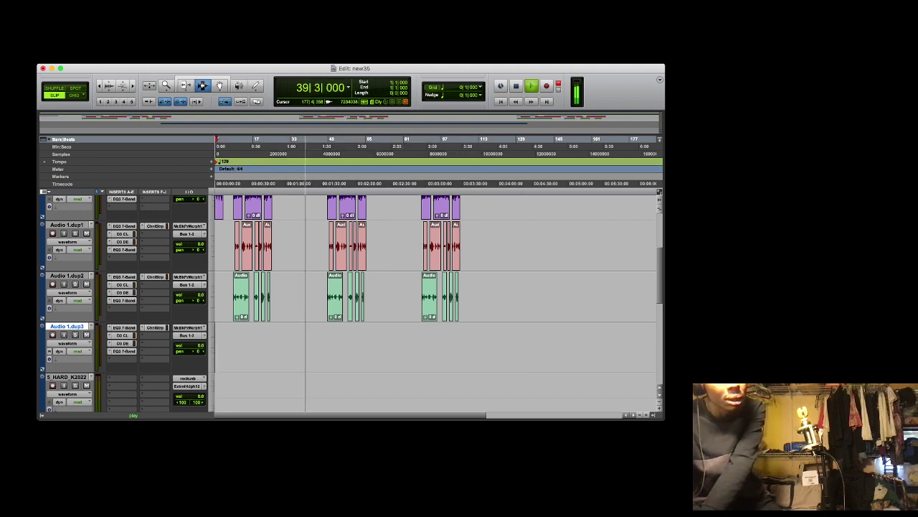
Reorder the Audio 2 track so it sits between Audio 1.dup2 and Audio 1.dup3
scroll(431, 301, "down", 5)
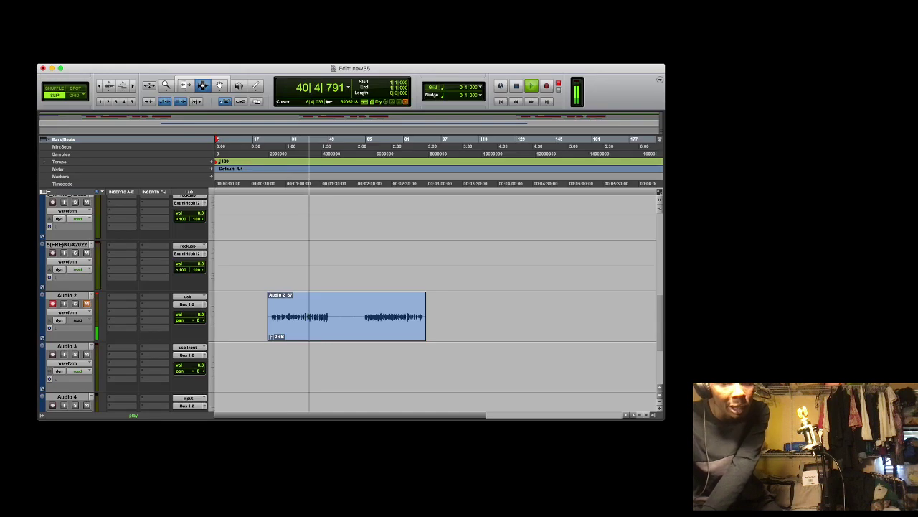
left_click_drag(66, 295, 67, 208)
scroll(431, 301, "up", 5)
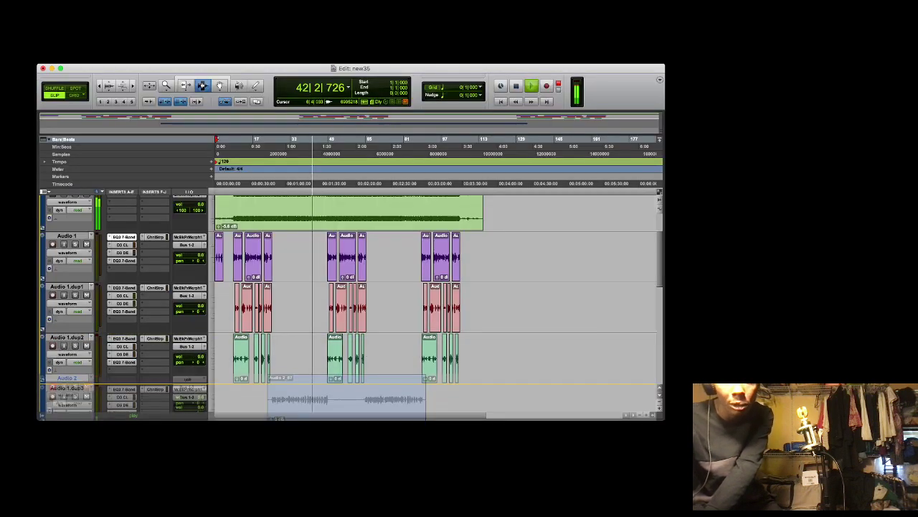
scroll(431, 301, "down", 4)
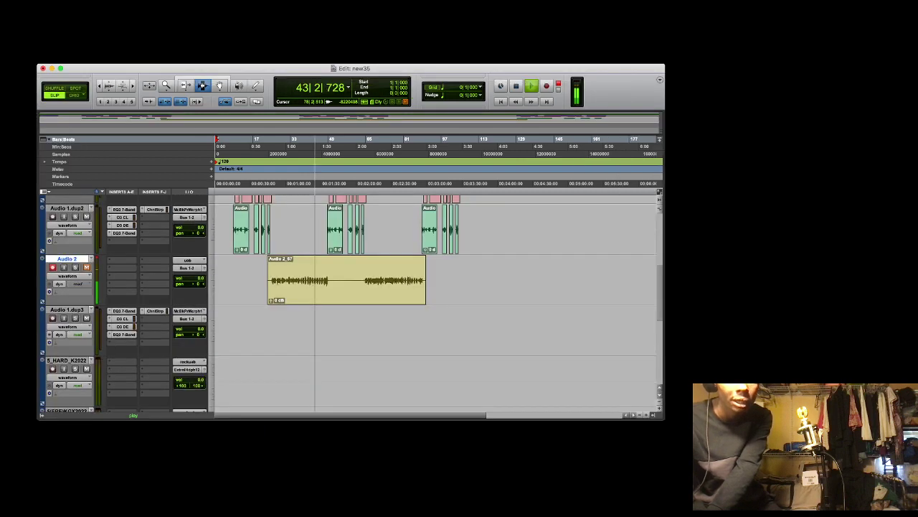
Move the vocal take from Audio 2 down to Audio 1.dup3 at the same position and play it from near its start
key("super+equal")
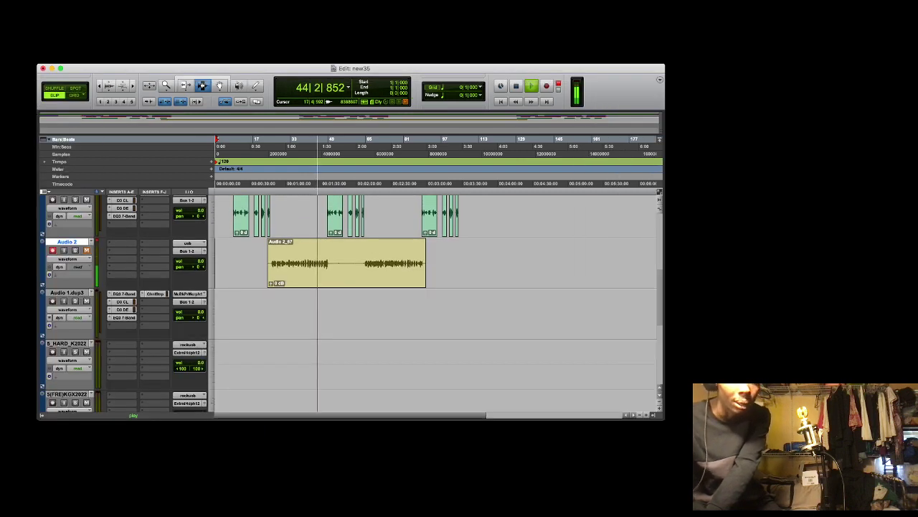
key("F8")
left_click_drag(367, 268, 366, 314)
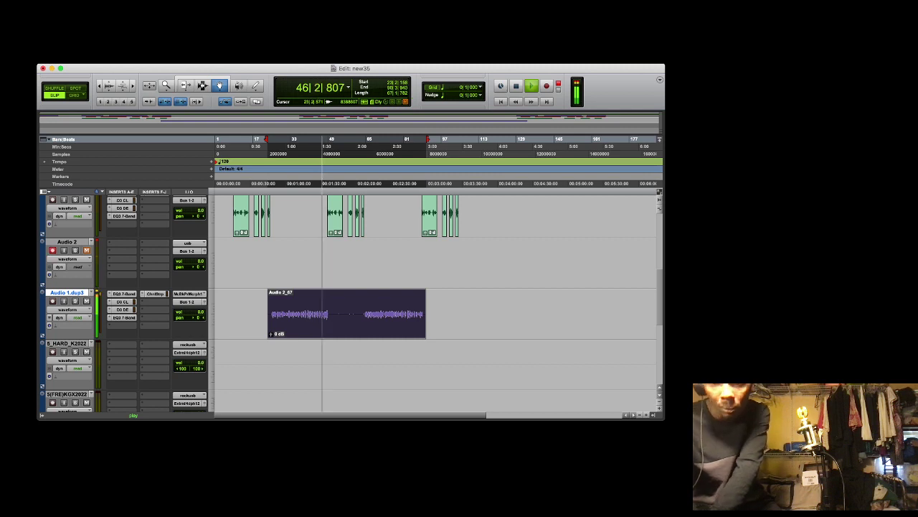
left_click(269, 146)
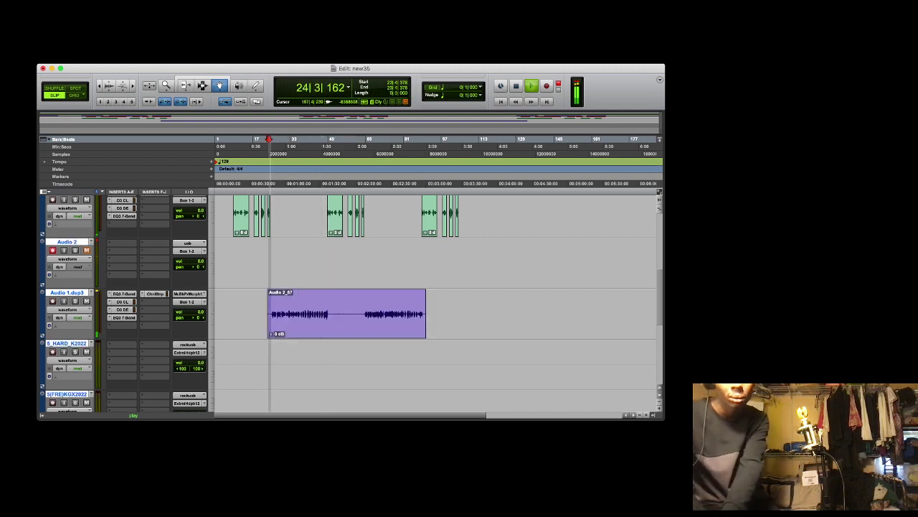
Trim the silence off the start of the take on Audio 1.dup3 so it begins at about 24|4|818
left_click(647, 414)
left_click(647, 415)
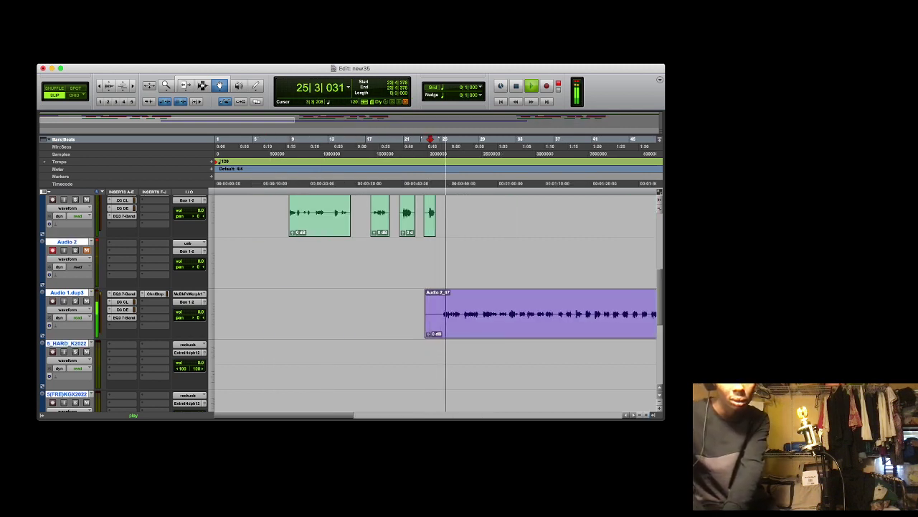
key("F6")
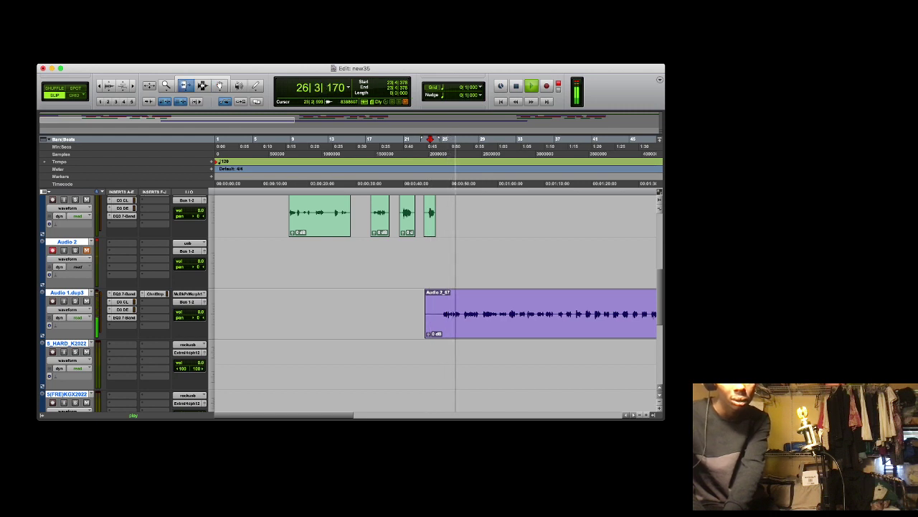
left_click_drag(432, 314, 440, 314)
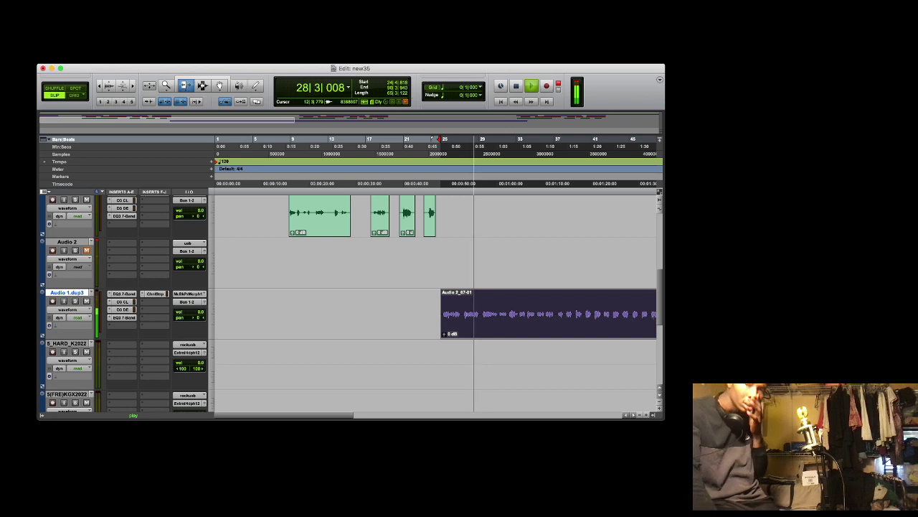
Delete the silent middle of the Audio 1.dup3 take under the second hook, from about 49|1|607 to 64|3|828
scroll(388, 314, "right", 10)
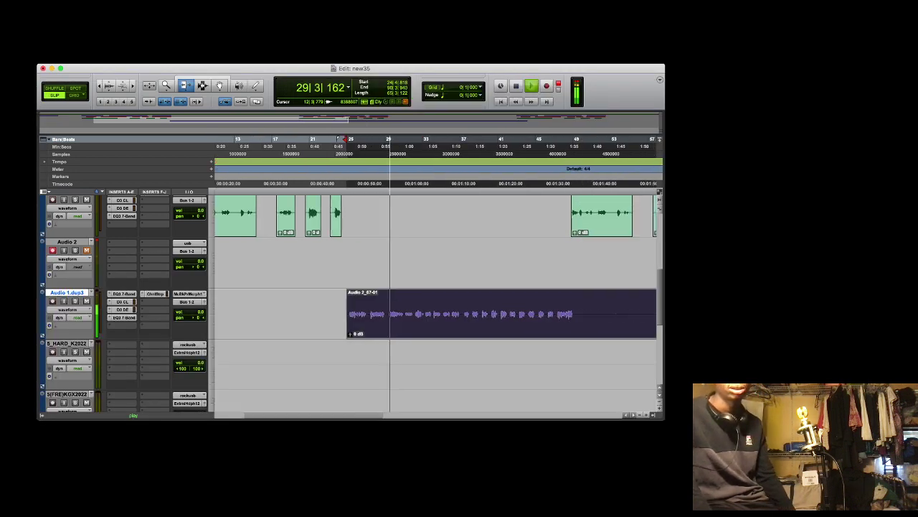
scroll(388, 314, "left", 1)
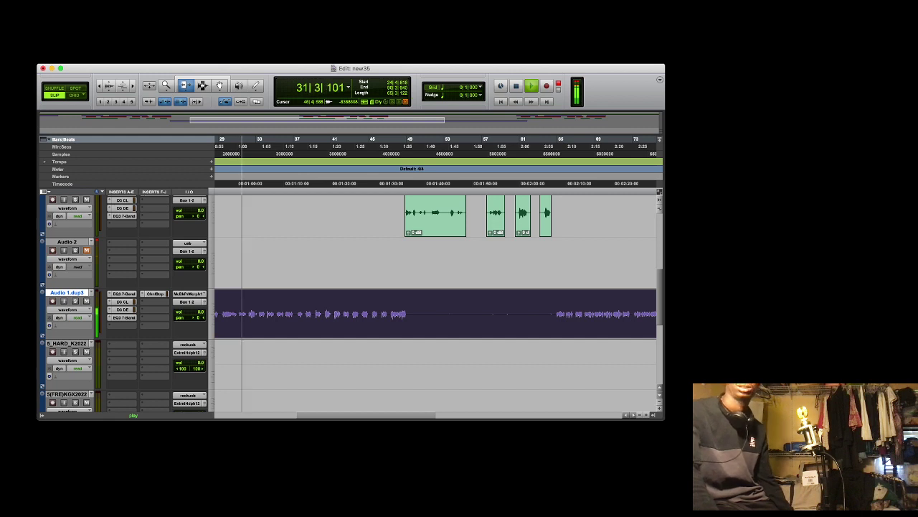
key("F7")
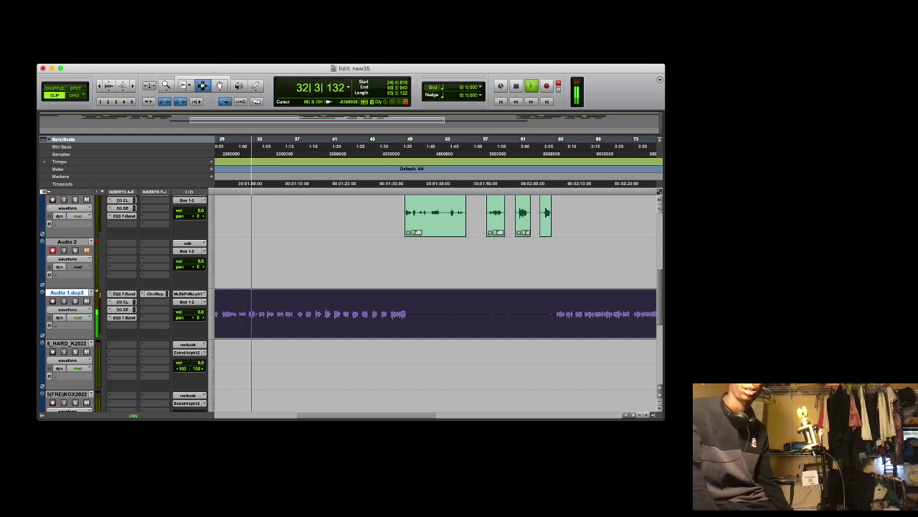
left_click_drag(408, 314, 555, 314)
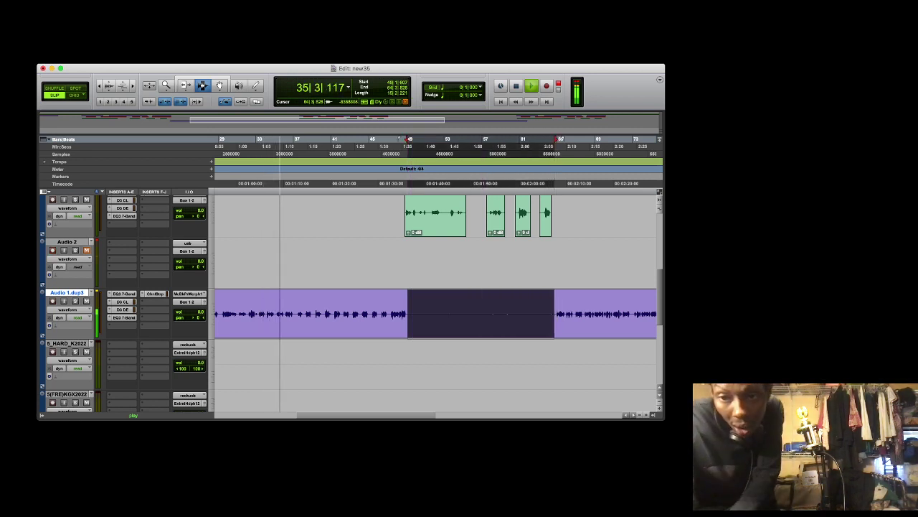
key("Delete")
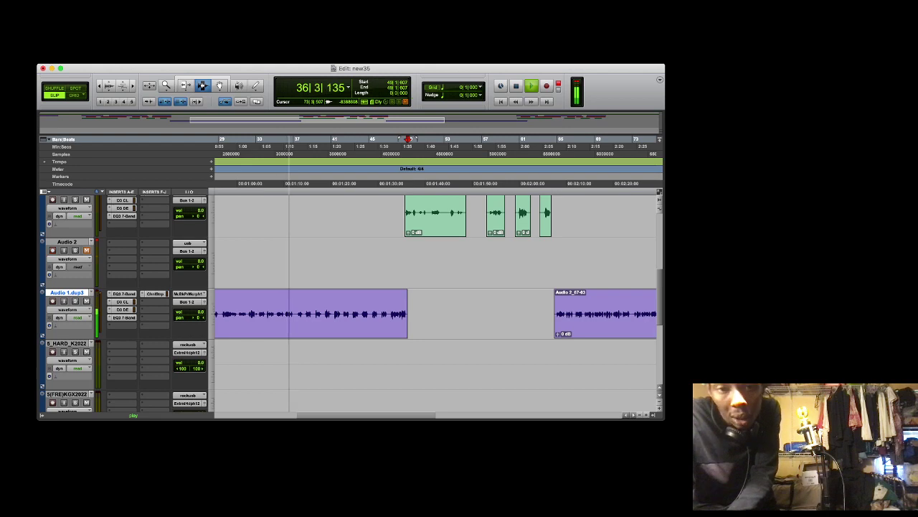
Reorder the tracks so Audio 1.dup3 sits directly below Audio 1.dup2, above Audio 2
scroll(435, 303, "up", 5)
scroll(436, 303, "down", 3)
scroll(436, 304, "up", 1)
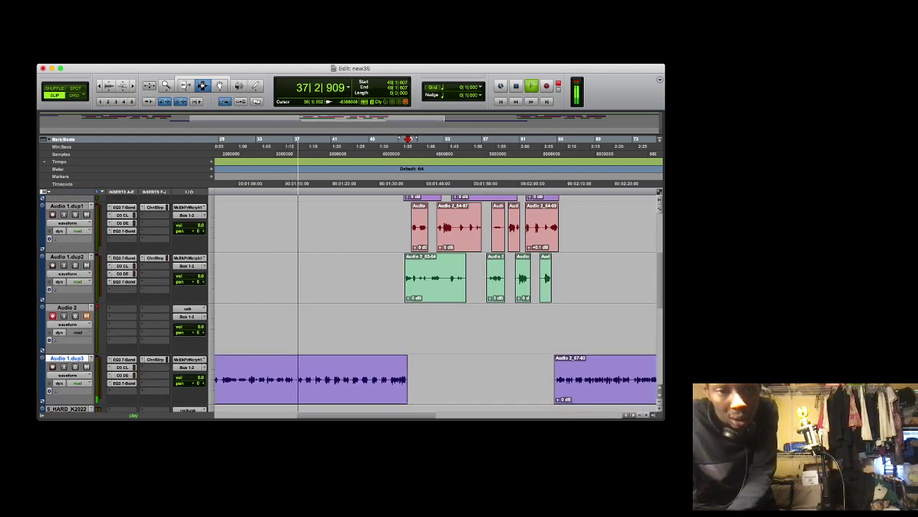
scroll(435, 304, "down", 2)
left_click_drag(67, 325, 66, 308)
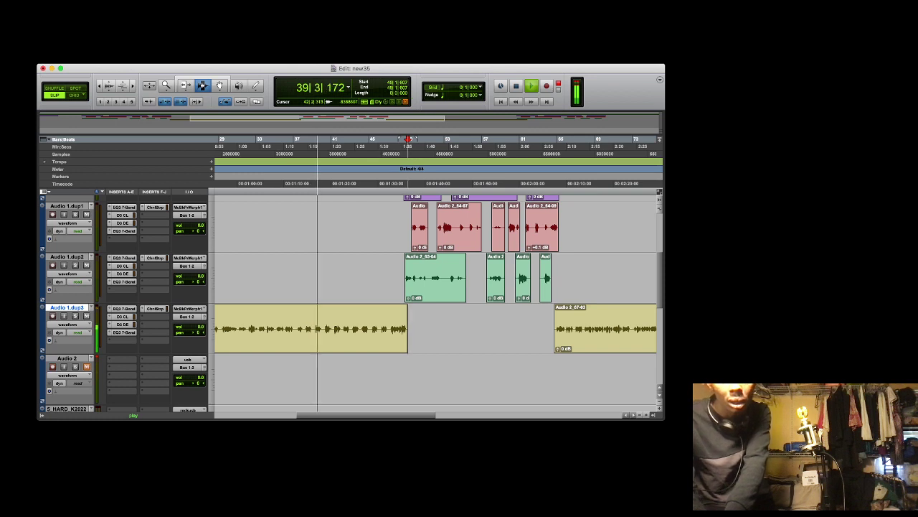
Delete the silent tail of the second verse clip on Audio 1.dup3 from about 89|2|481 onward
scroll(435, 304, "right", 10)
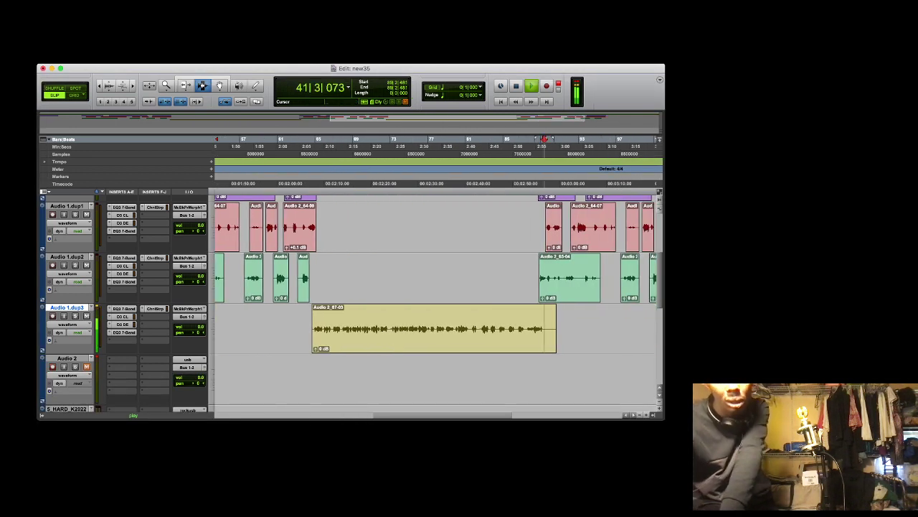
left_click_drag(544, 320, 590, 320)
key("Delete")
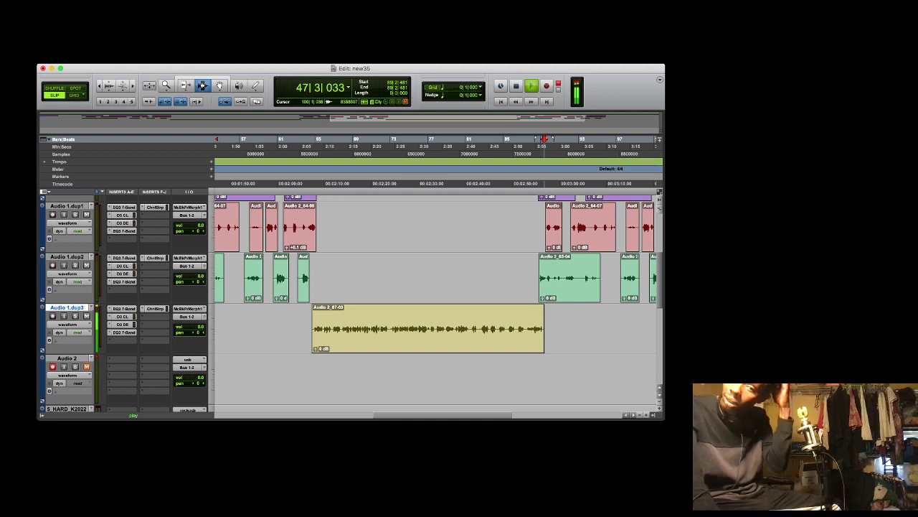
Lower the clip gain of the long first clip in each of the three hooks on Audio 1.dup2
left_click(640, 415)
left_click(640, 414)
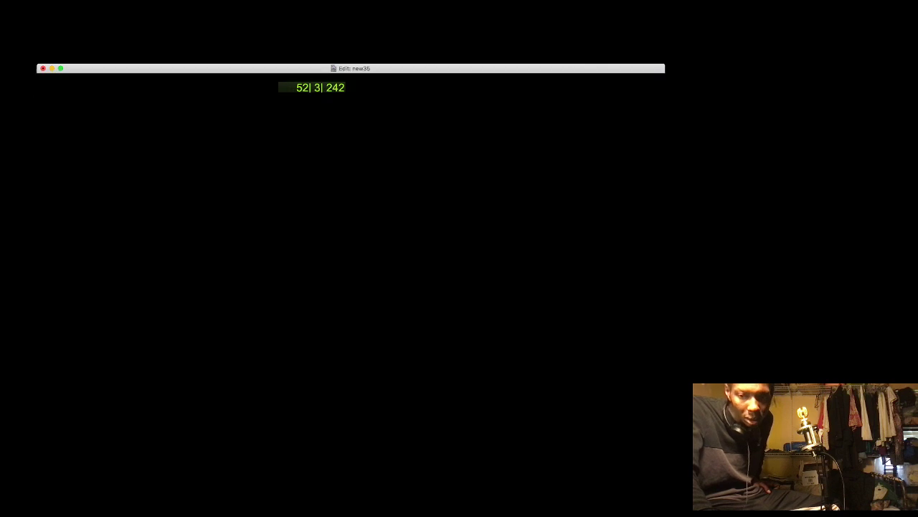
scroll(352, 302, "down", 1)
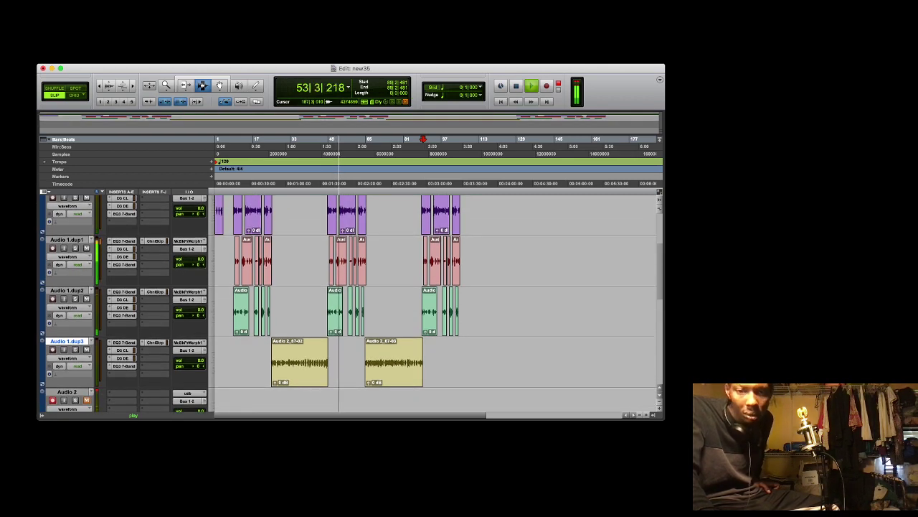
key("t")
key("t")
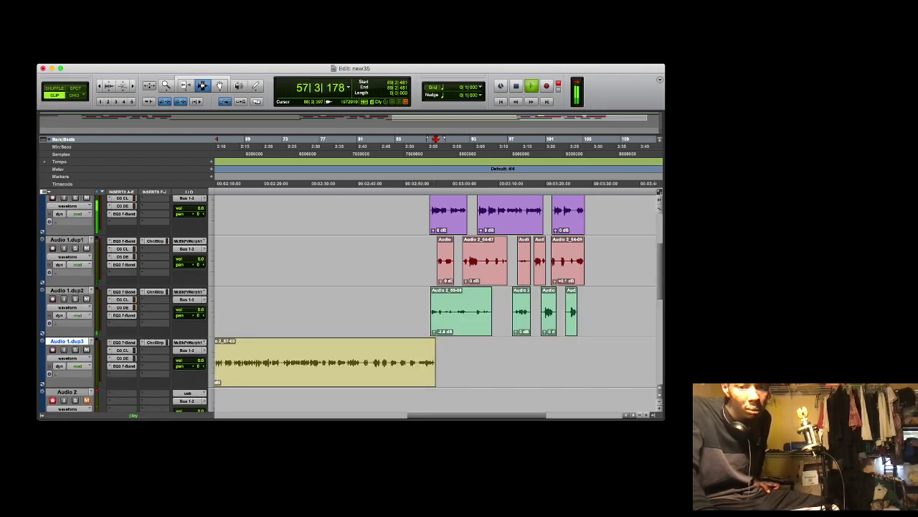
scroll(430, 301, "left", 3)
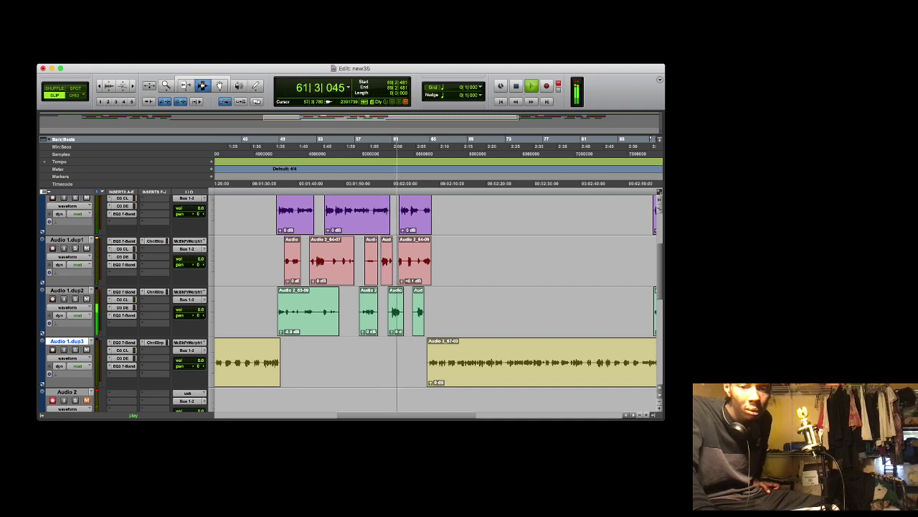
scroll(436, 301, "left", 10)
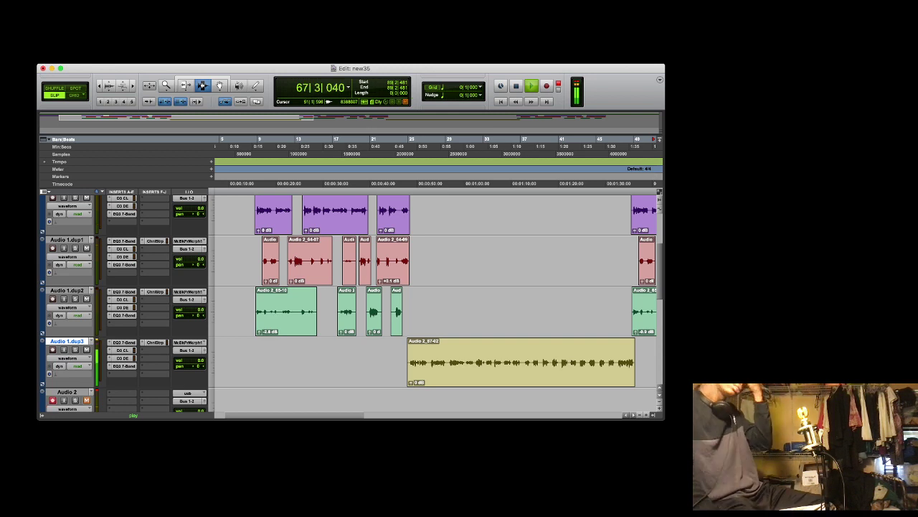
key("r")
key("r")
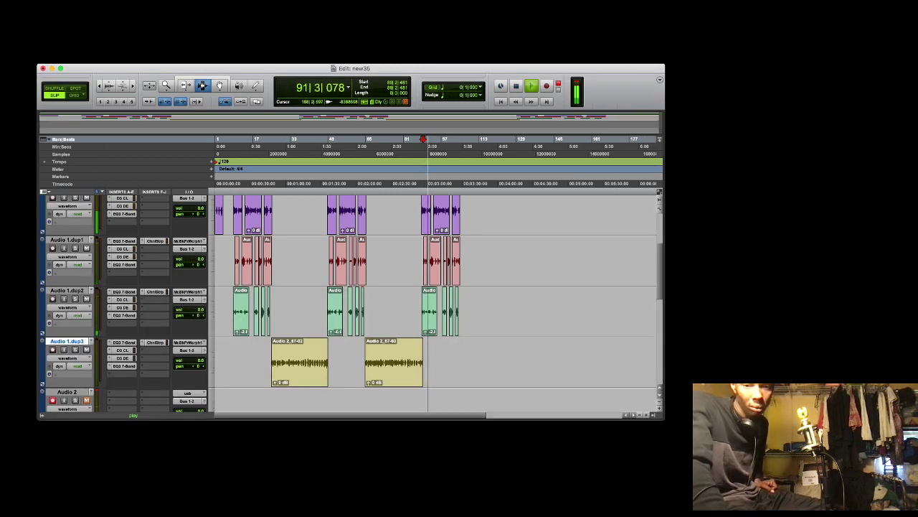
scroll(435, 301, "up", 4)
scroll(436, 301, "down", 2)
scroll(431, 301, "up", 1)
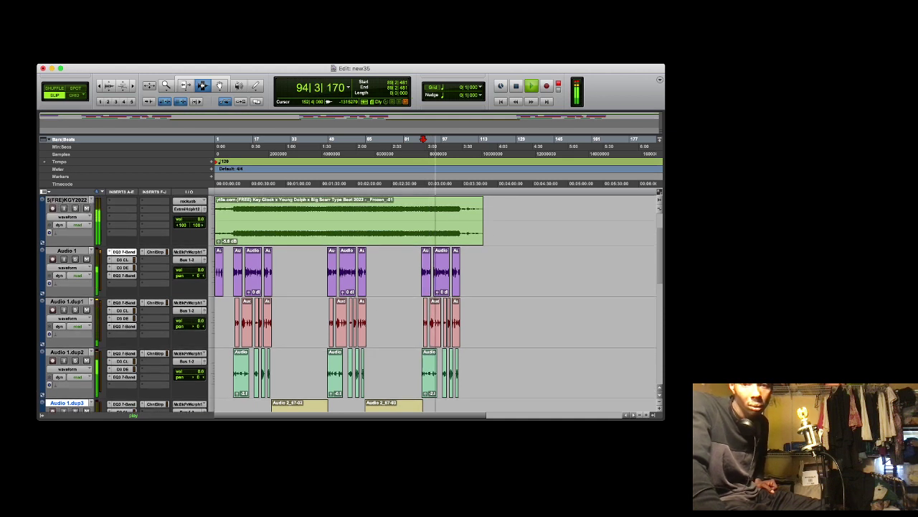
left_click(483, 221)
left_click_drag(483, 221, 221, 302)
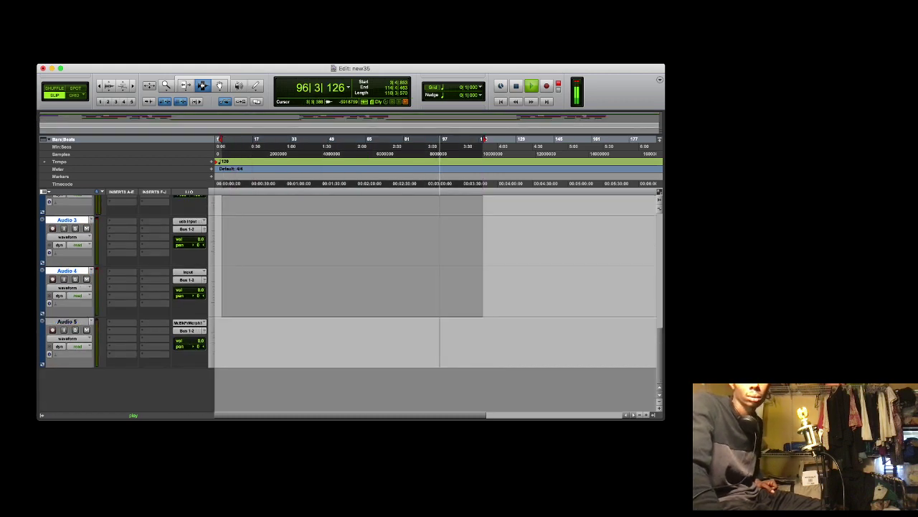
Select the whole song from 1|1|000 to the beat's end at 115|1|217, across the beat track through Audio 1.dup3
scroll(431, 301, "up", 5)
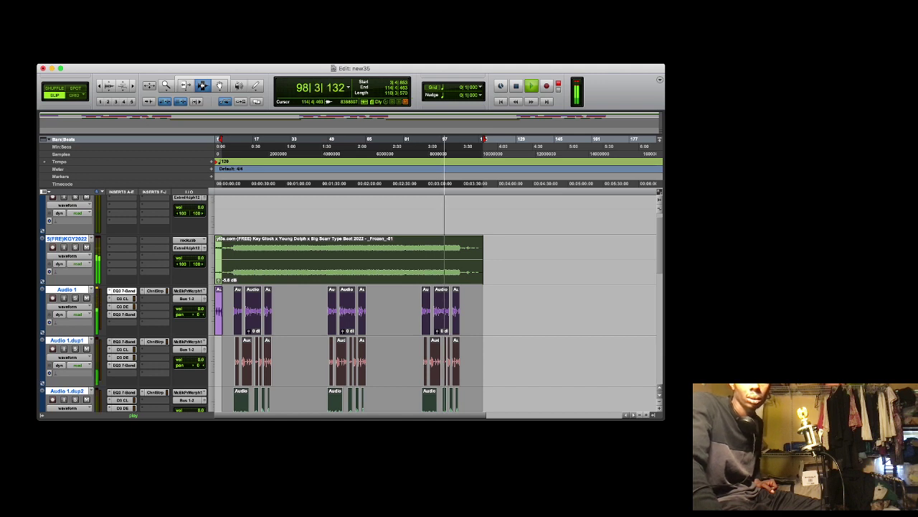
left_click(484, 251)
left_click_drag(484, 258, 215, 321)
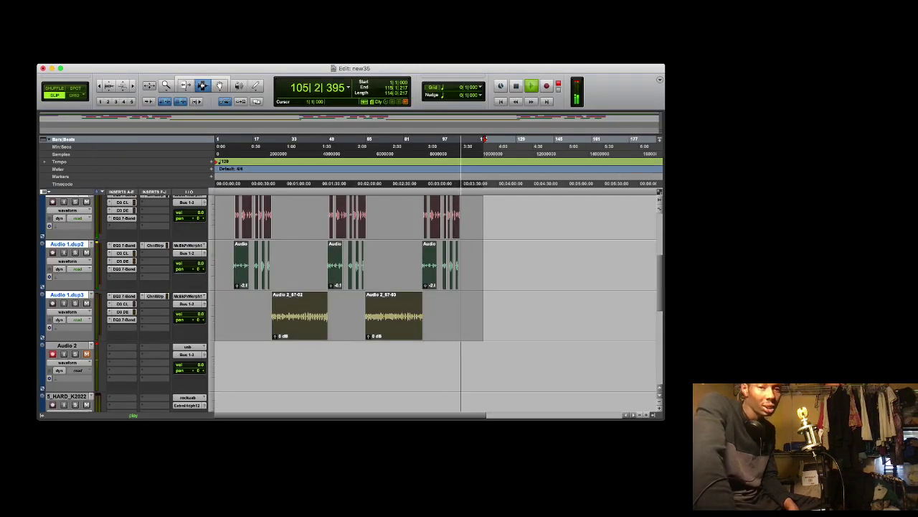
Stop the playback and clear the selected arrangement from the timeline
key("space")
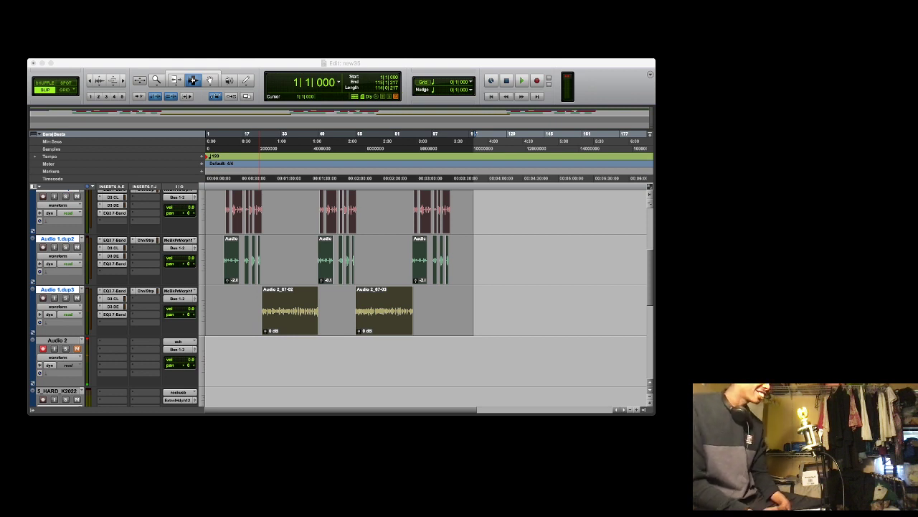
left_click(43, 349)
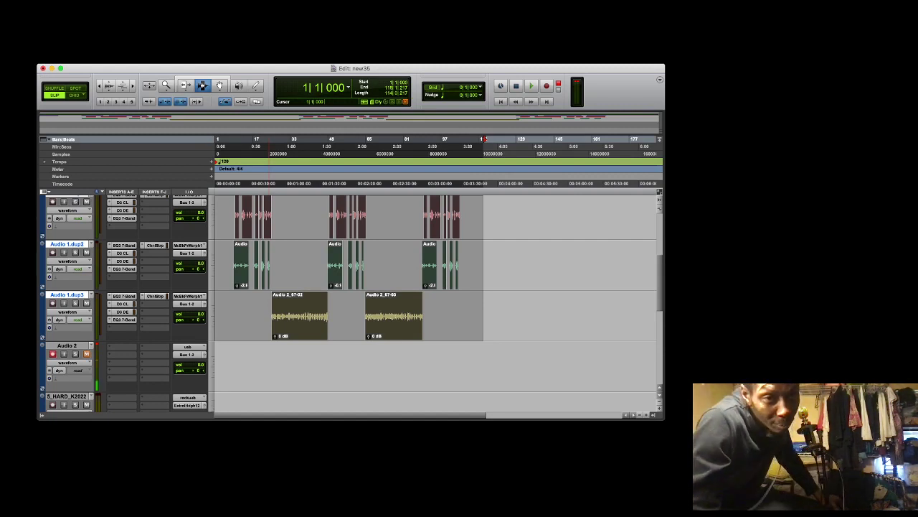
key("super+z")
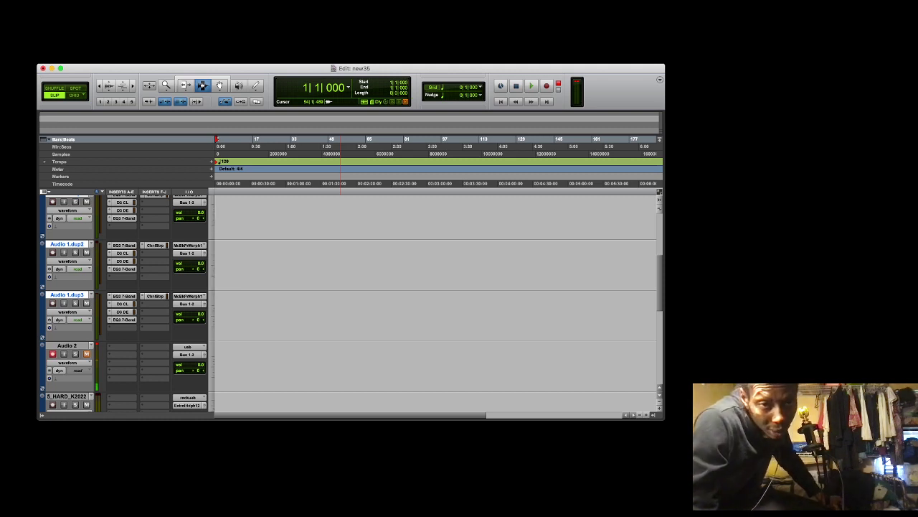
Audition the opening of the Gucci Mane x Young Dolph x Key Glock "Golden" beat from 1|1|000
scroll(430, 302, "up", 5)
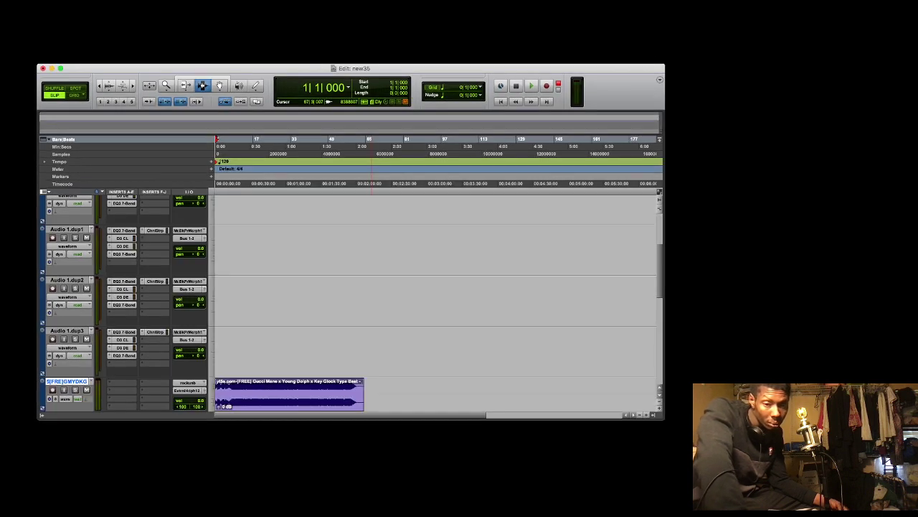
key("space")
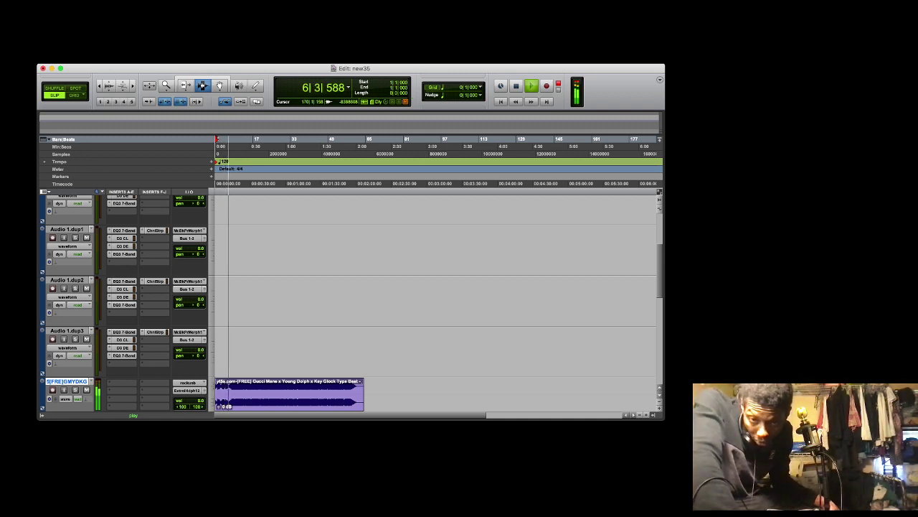
key("ctrl+super+Down")
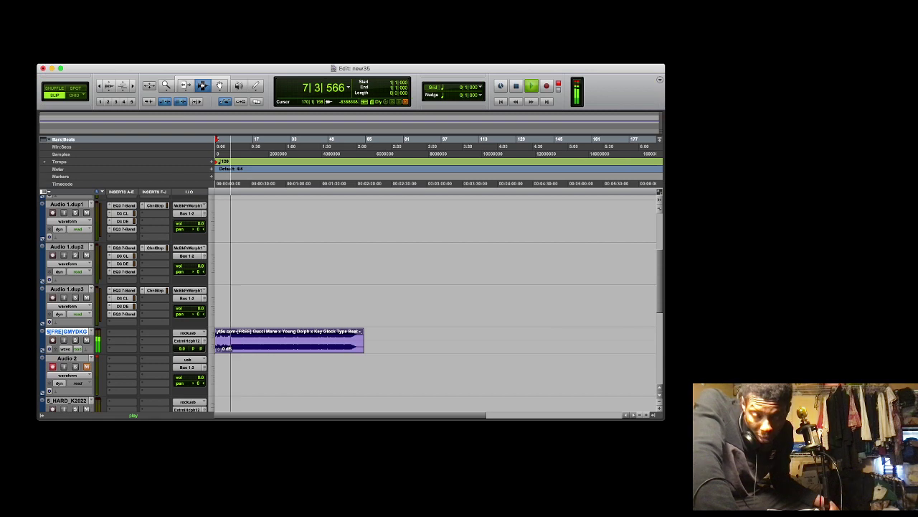
key("ctrl+bracketright")
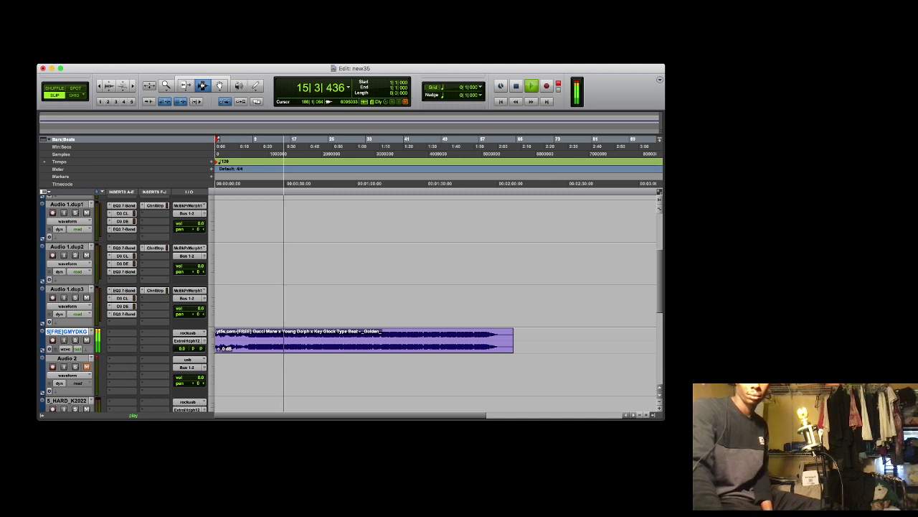
key("space")
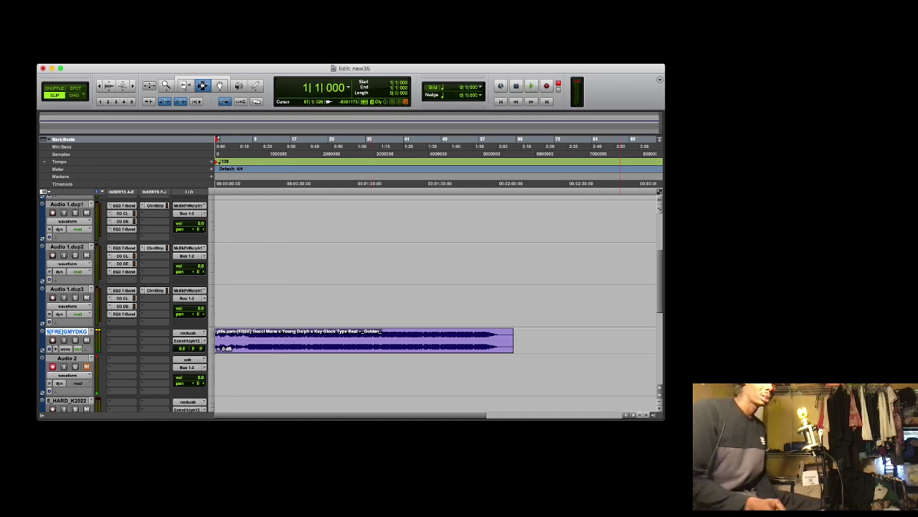
Record a first vocal take on Audio 2 from 1|1|000, play it back, and place it on Audio 1.dup1
key("space")
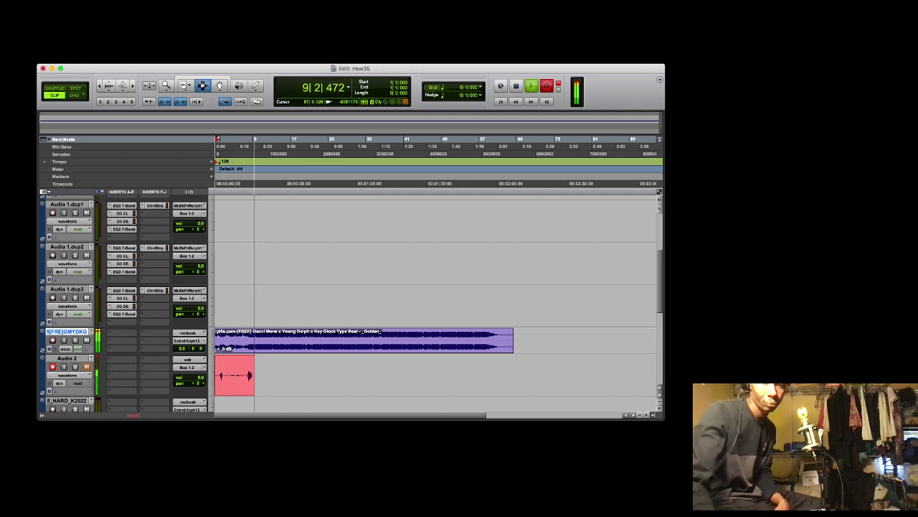
key("space")
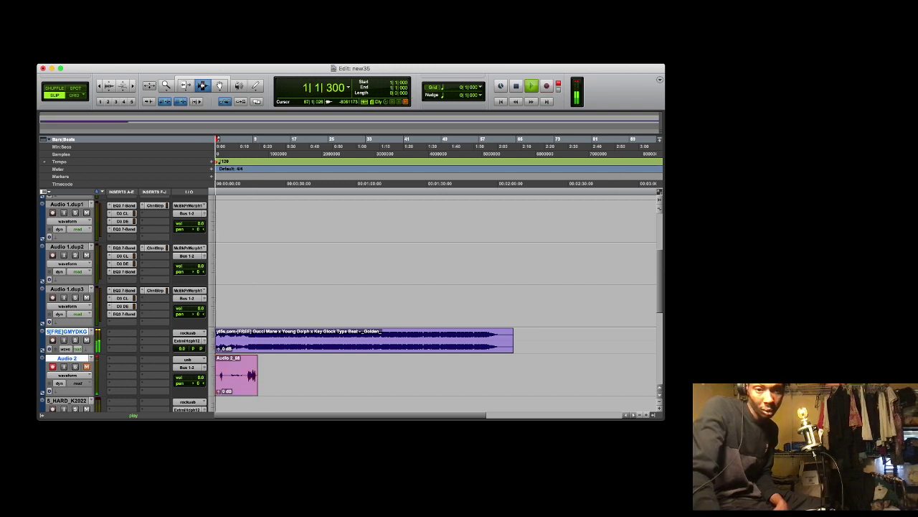
left_click(247, 146)
key("space")
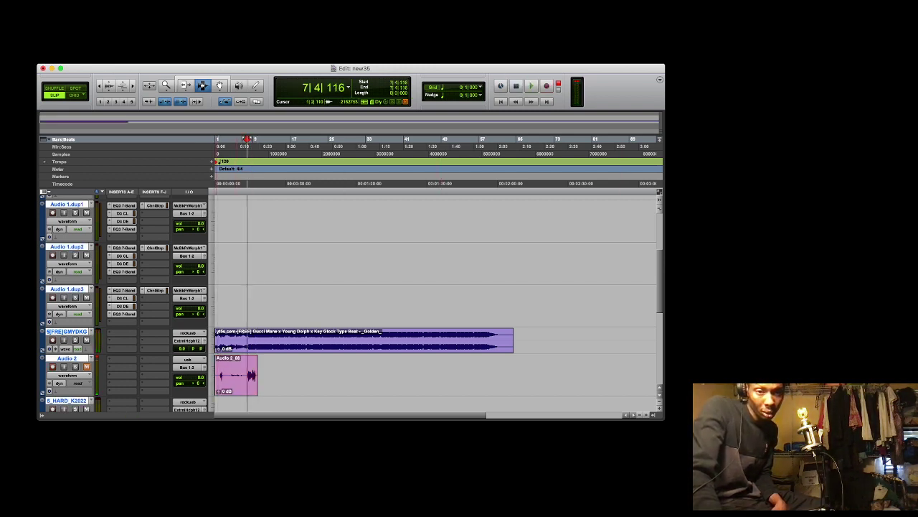
left_click(219, 86)
left_click_drag(237, 373, 236, 219)
Record a second vocal take on Audio 2 from 8|1|939 and place it on Audio 1.dup2
left_click(249, 146)
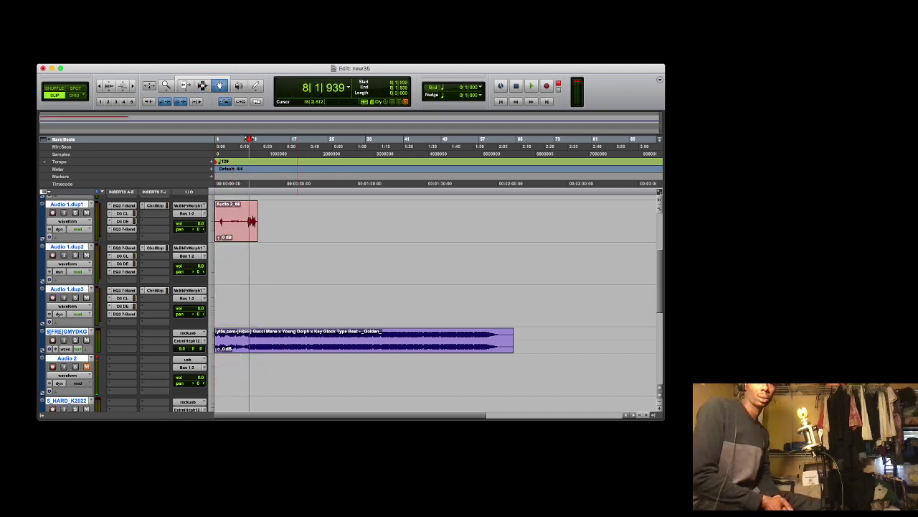
key("super+space")
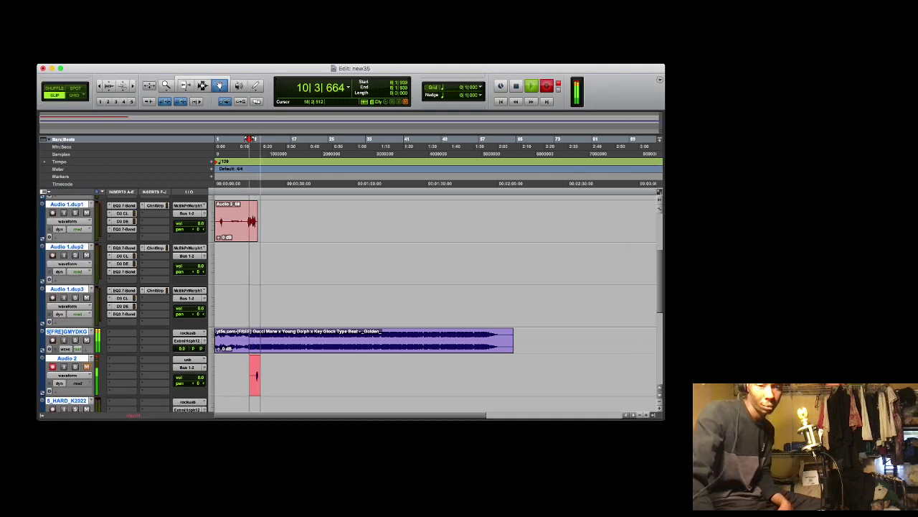
key("space")
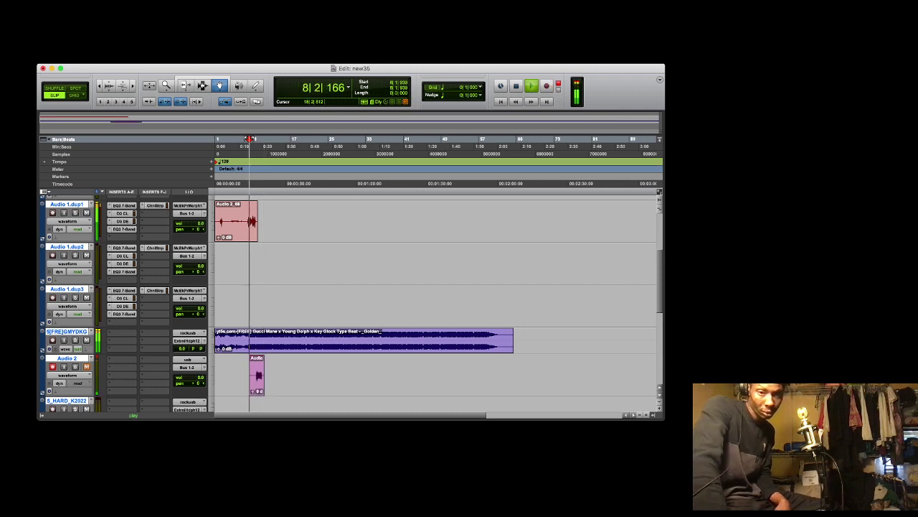
left_click_drag(256, 377, 257, 264)
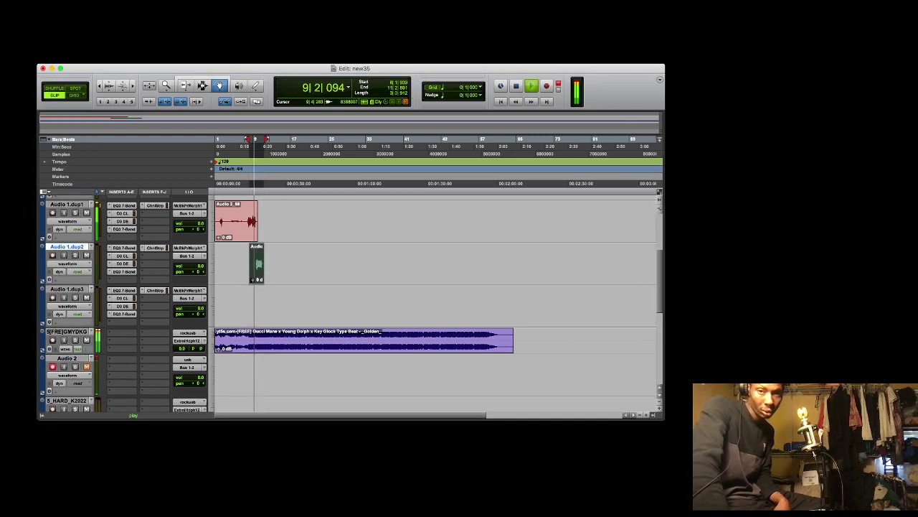
Record a short vocal line on Audio 2 from about 10|3 and place it on Audio 1.dup1 after the first clip
key("space")
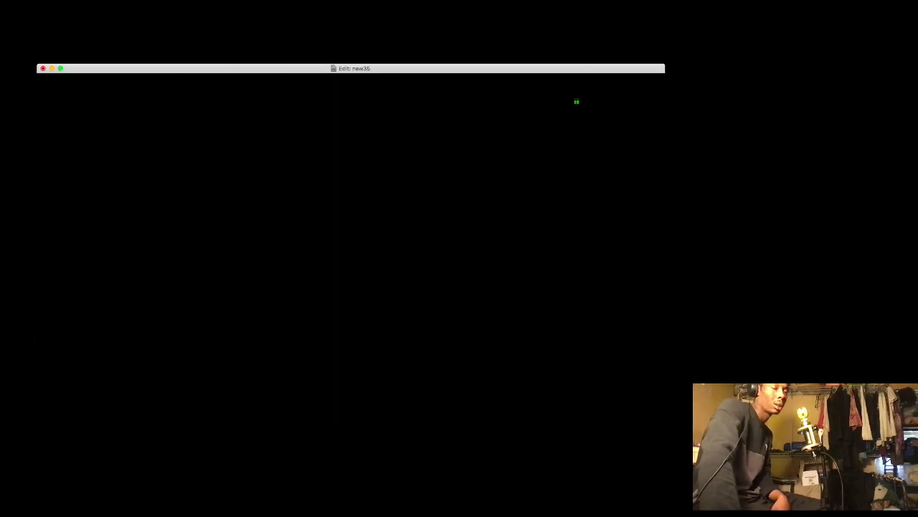
key("super+space")
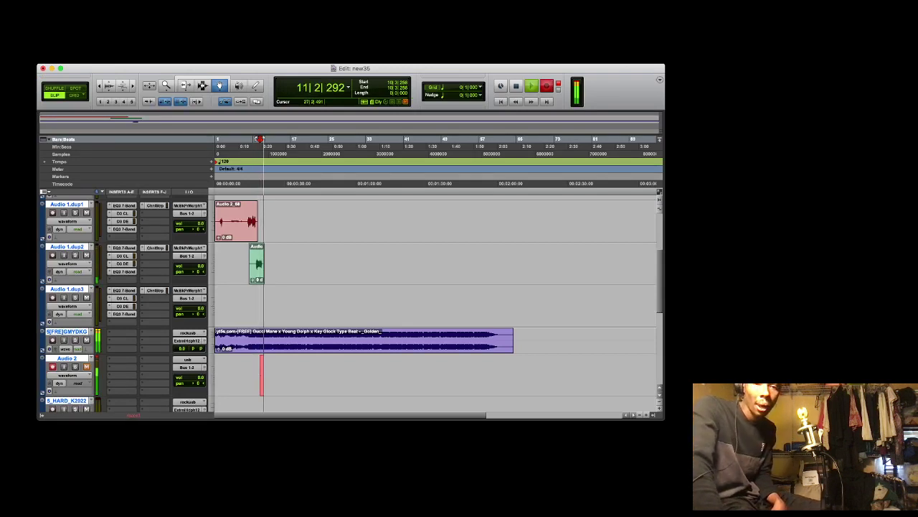
key("space")
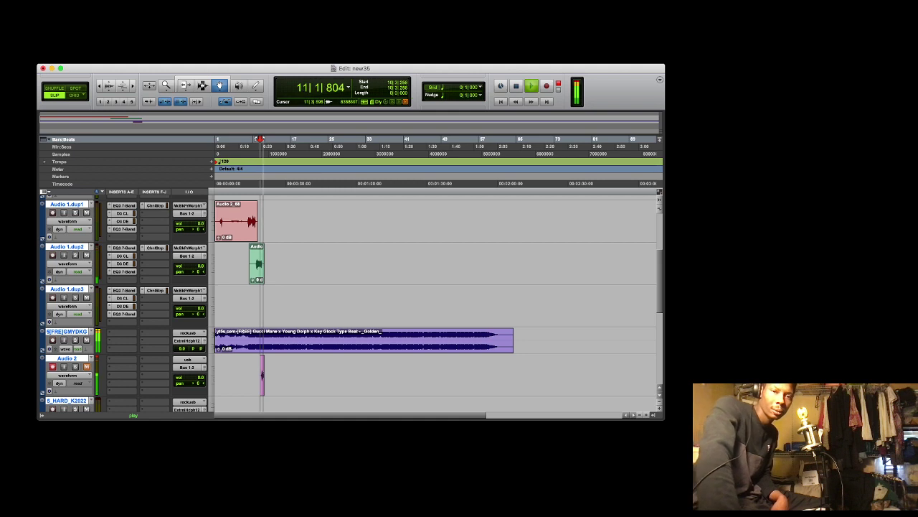
left_click_drag(262, 263, 260, 223)
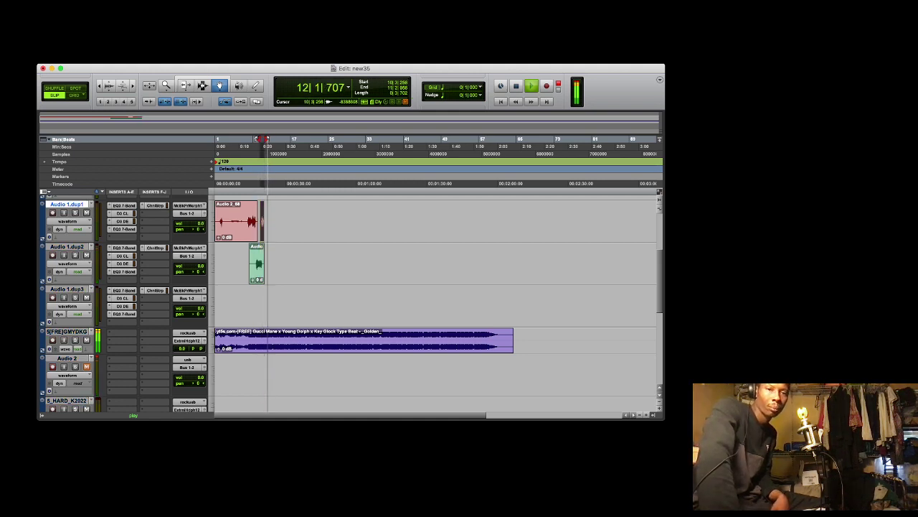
Record the following vocal line on Audio 2 from 10|4|722 and place it on Audio 1.dup2 against the previous clip
key("space")
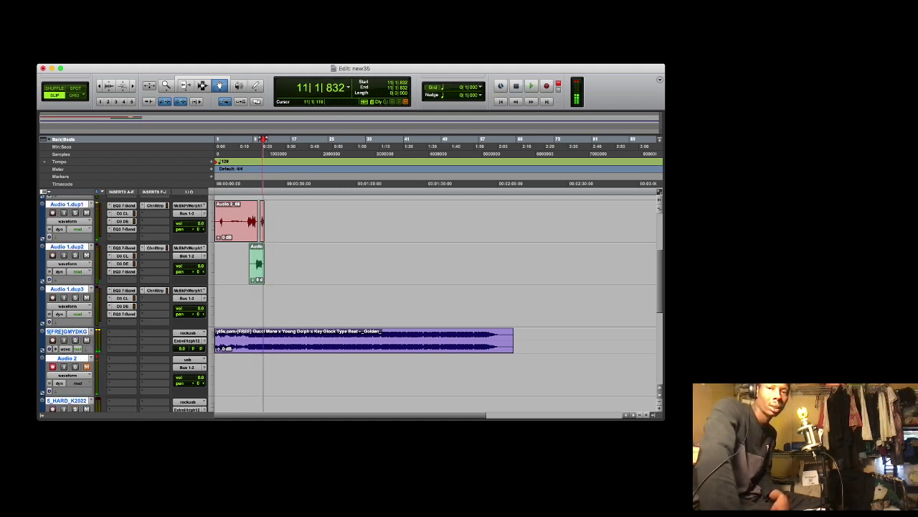
key("super+space")
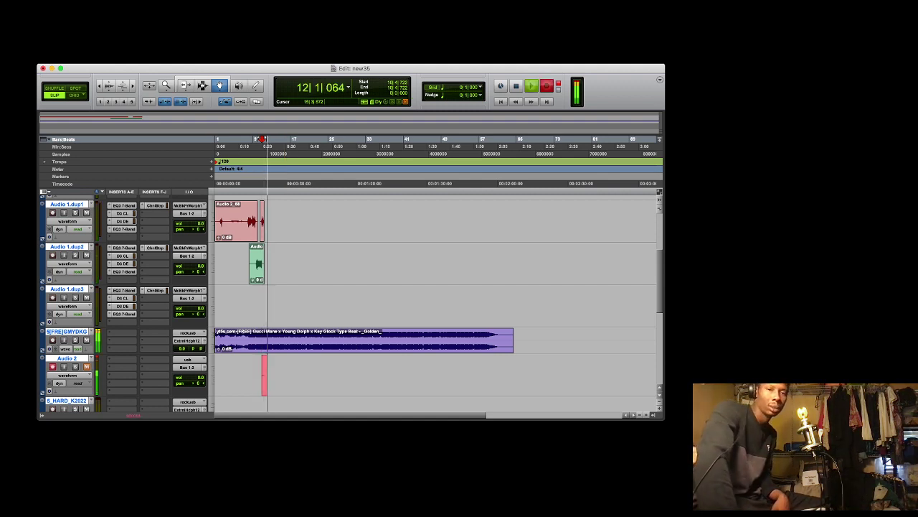
key("space")
key("space")
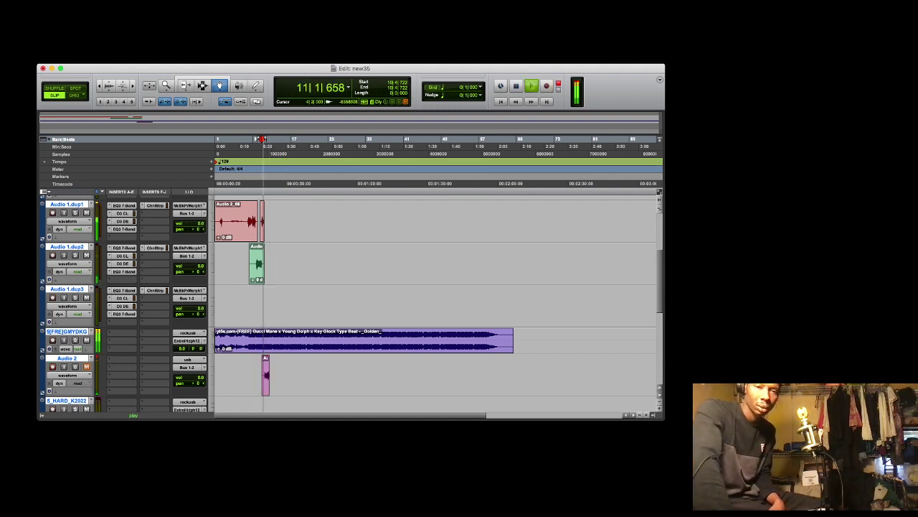
left_click_drag(266, 375, 266, 264)
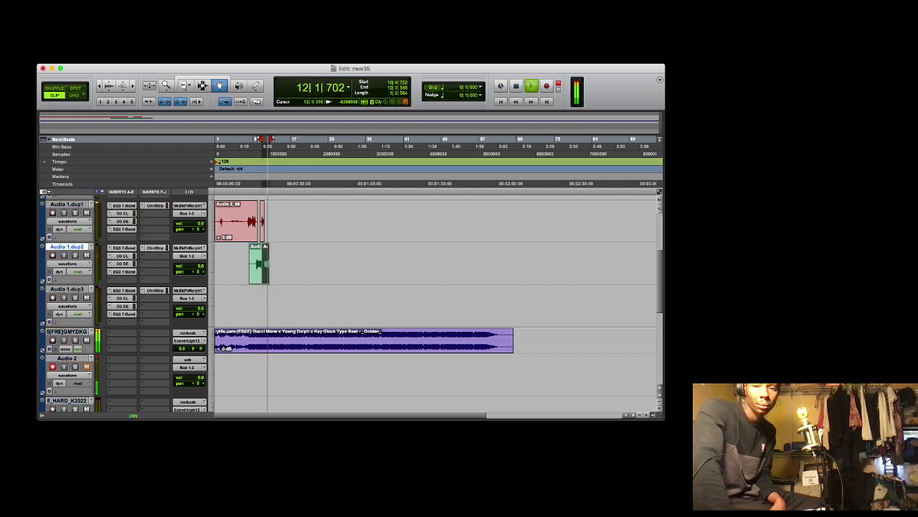
Record a vocal line on Audio 2 from 11|3|250, redo the take, and place the retake on Audio 1.dup1
double_click(647, 415)
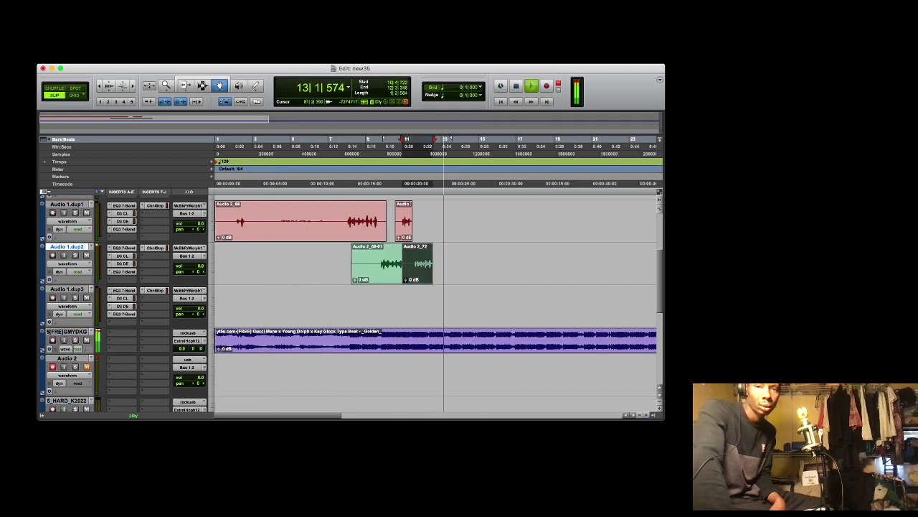
left_click(414, 146)
key("space")
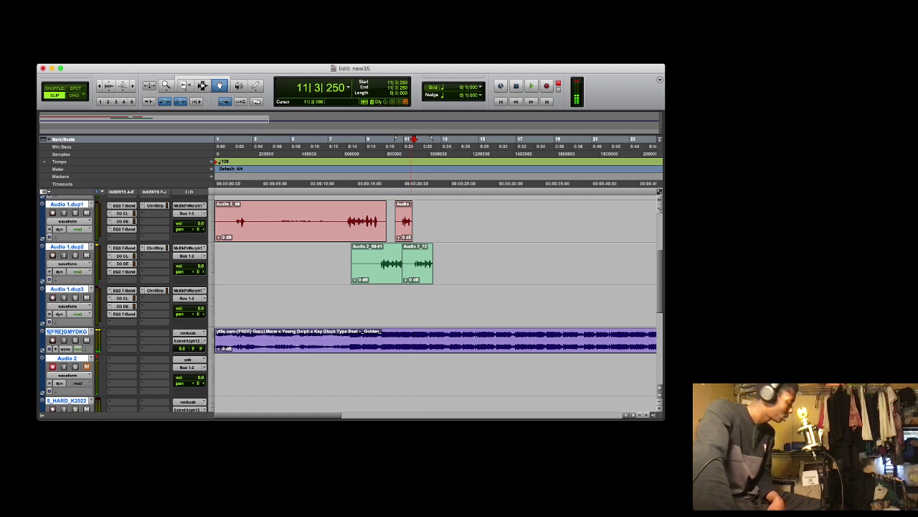
key("super+space")
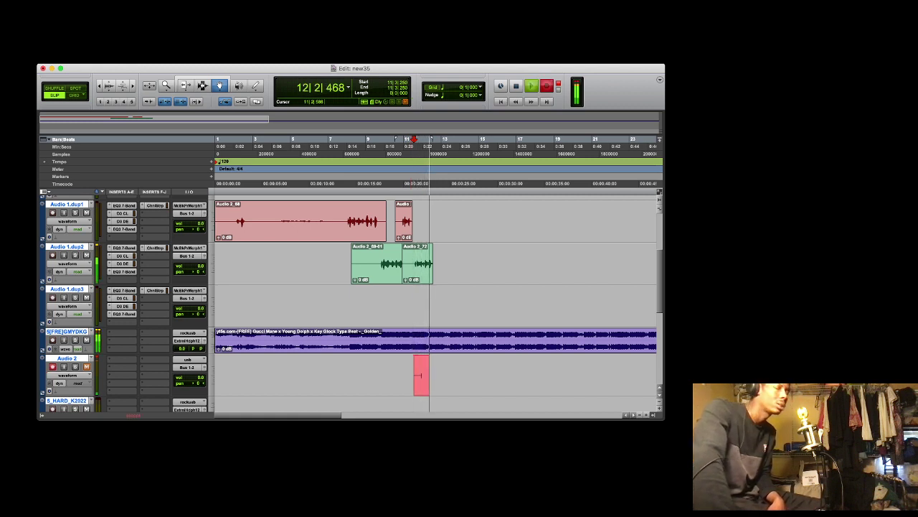
key("space")
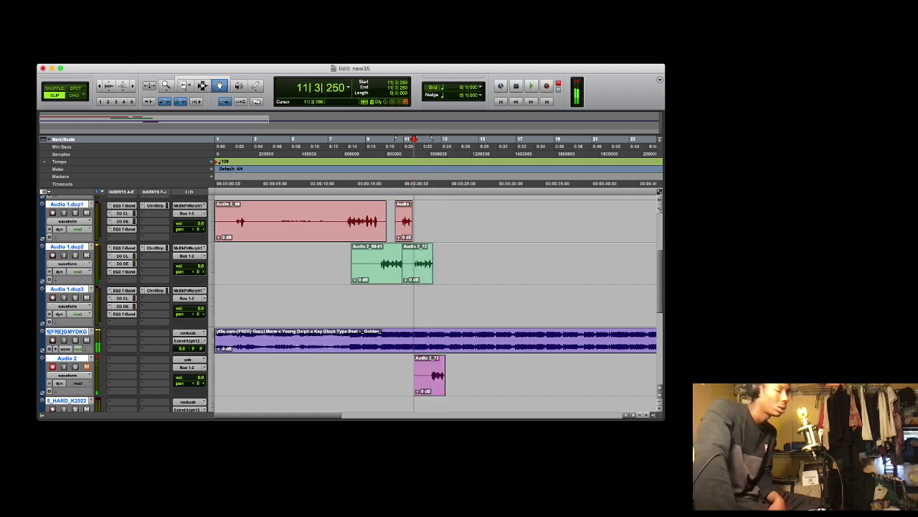
key("space")
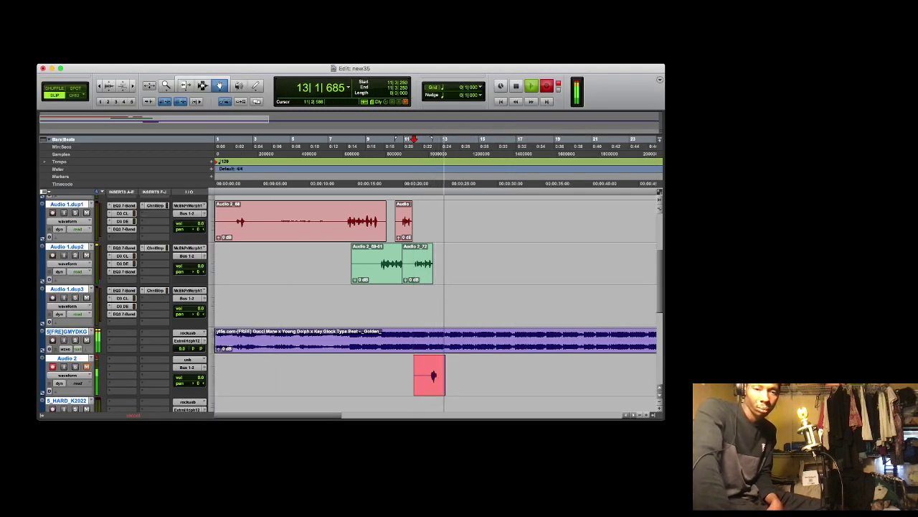
key("space")
key("space")
left_click_drag(436, 376, 437, 223)
Record a vocal line on Audio 2 from 12|3|333, redo the take, and place the retake on Audio 1.dup2
left_click(432, 146)
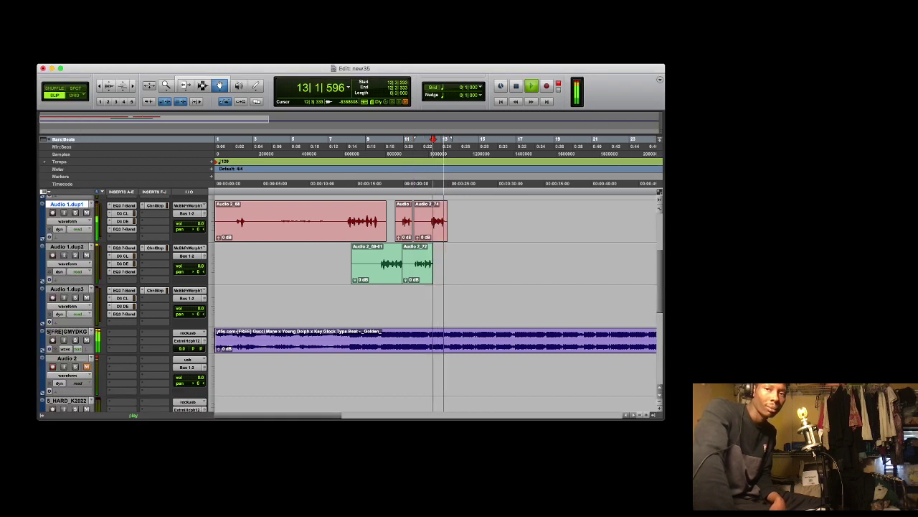
key("space")
key("super+space")
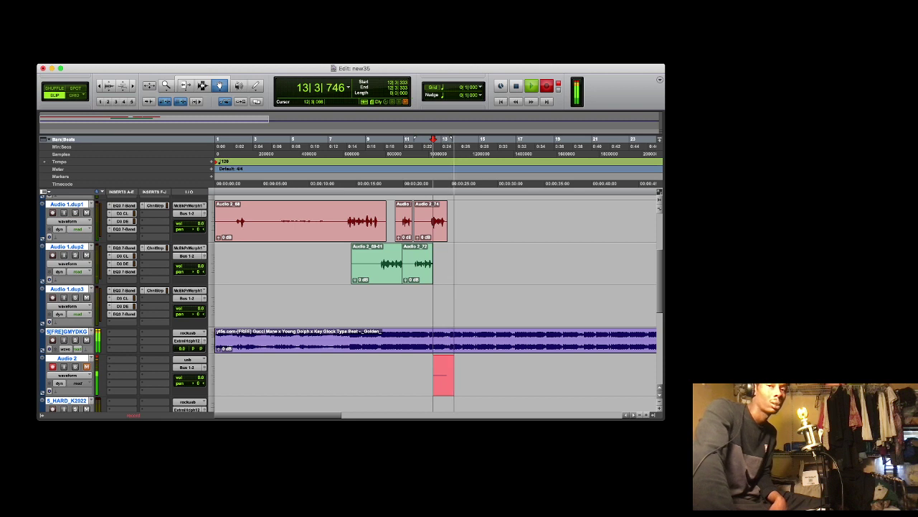
key("space")
key("super+space")
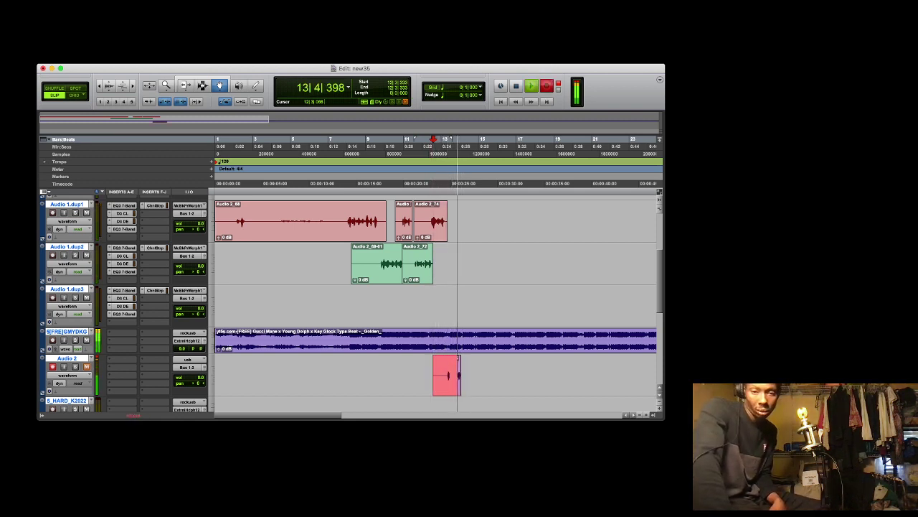
key("space")
key("space")
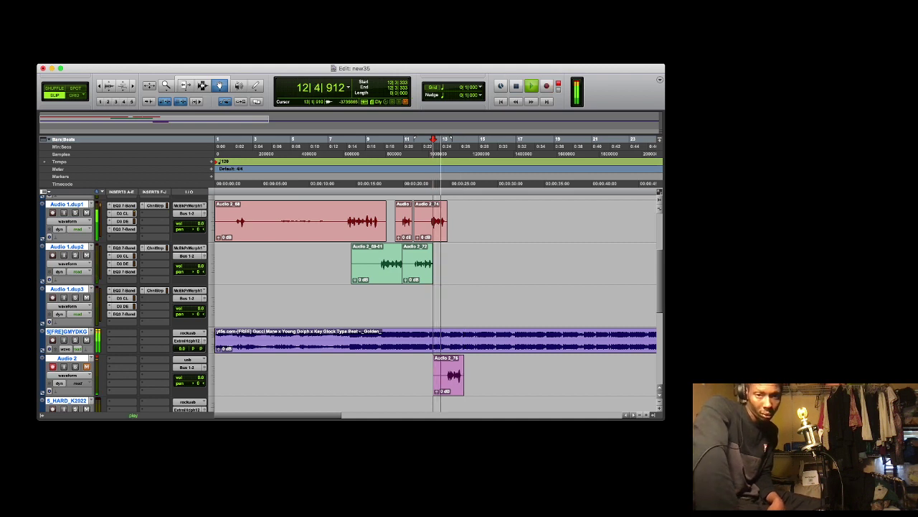
left_click_drag(449, 373, 448, 263)
Record a vocal line on Audio 2 from 13|2|306, redo the take, and place the retake on Audio 1.dup1 against the previous clip
left_click(346, 147)
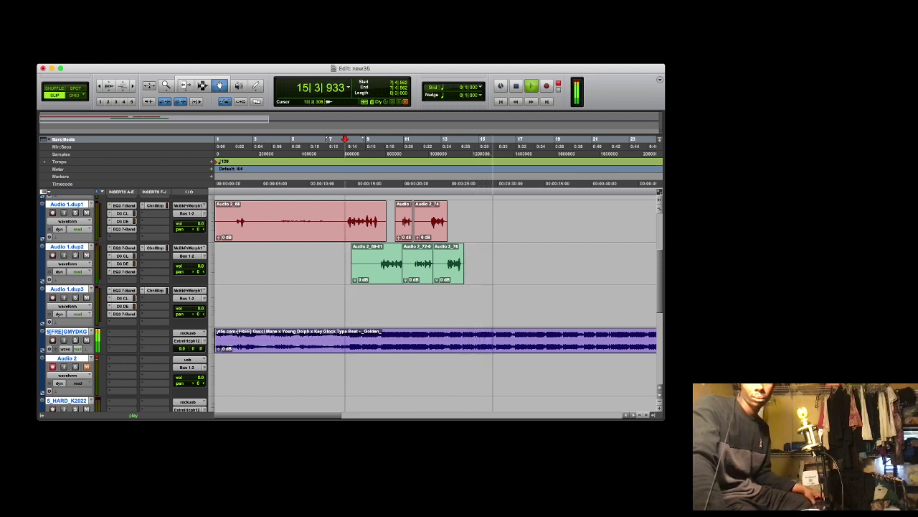
key("space")
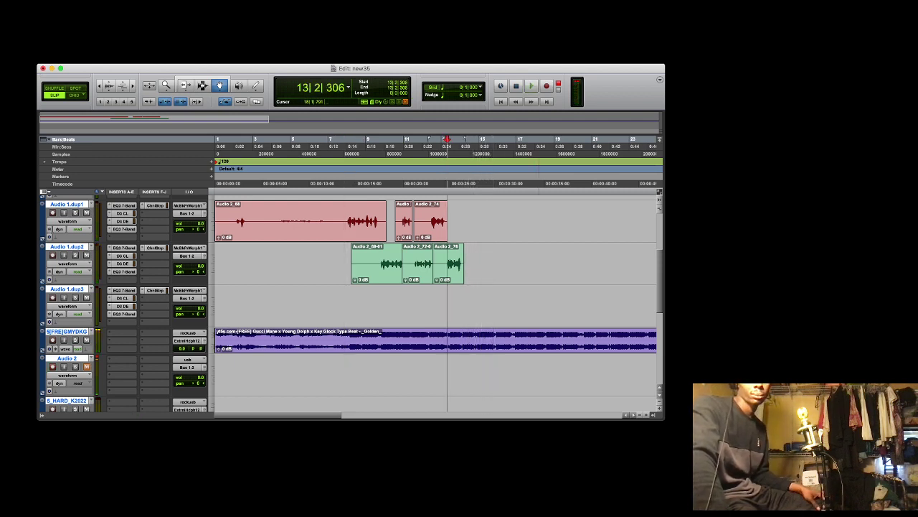
key("super+space")
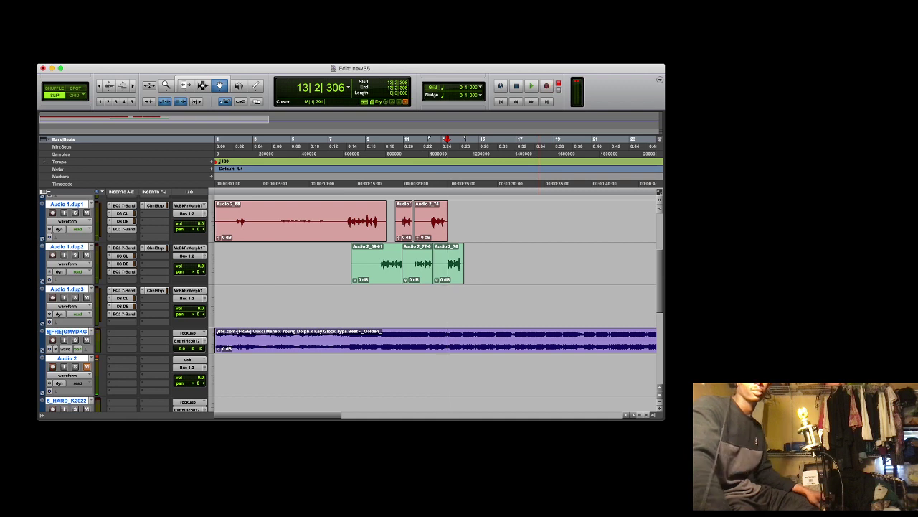
key("space")
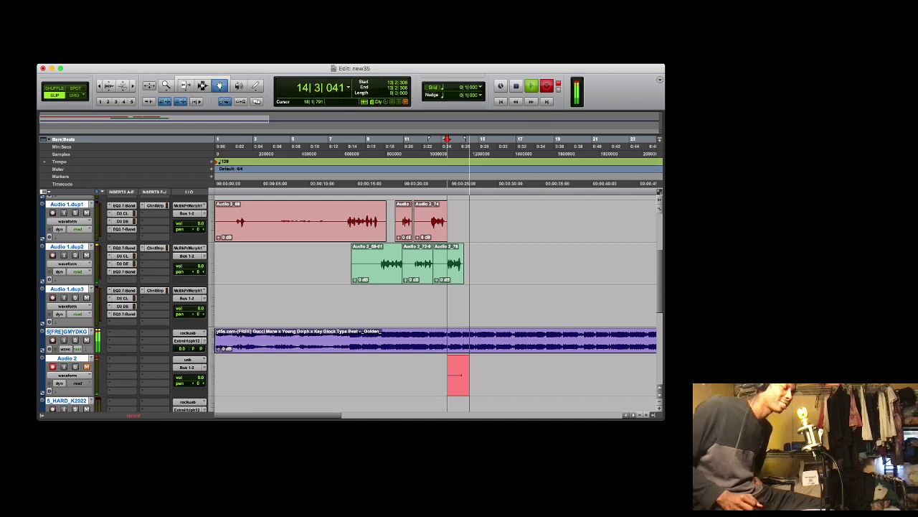
key("space")
key("space")
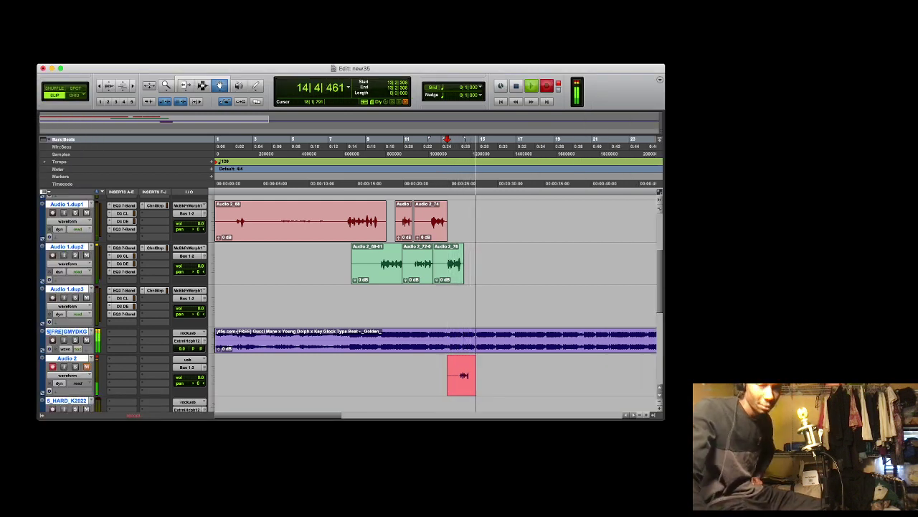
key("space")
key("space")
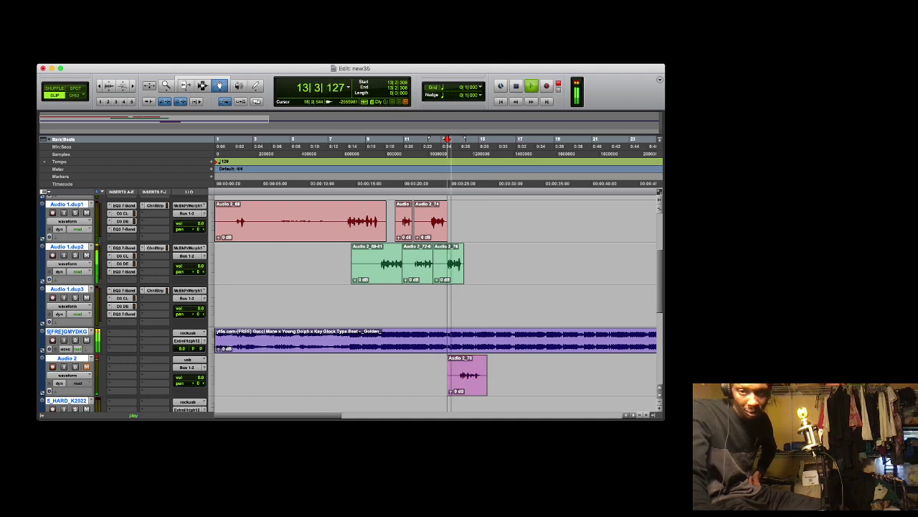
left_click_drag(467, 375, 467, 221)
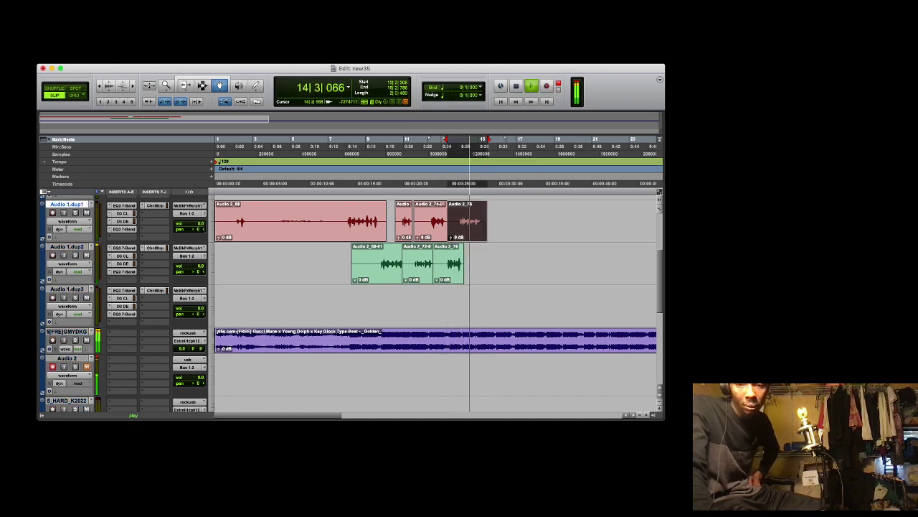
Record the following vocal line on Audio 2 from 14|3|232, redo the take, and play back the retake
left_click(640, 414)
left_click(640, 414)
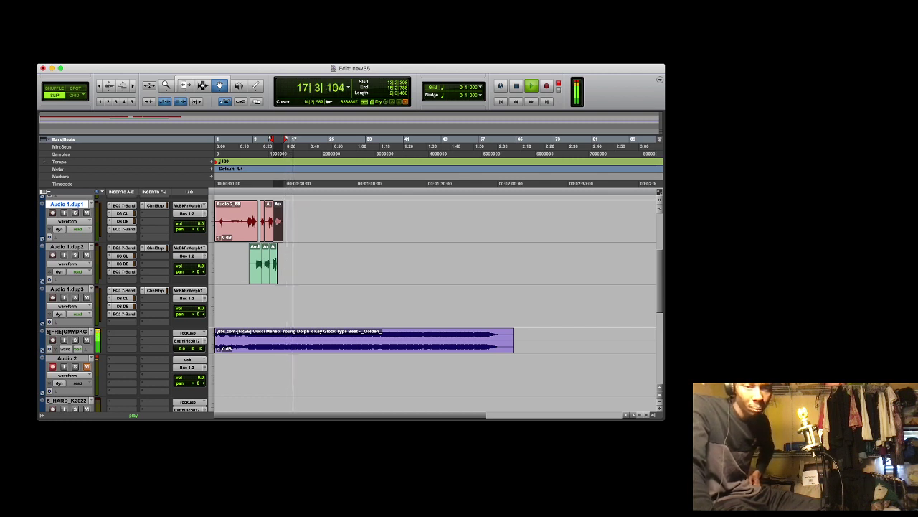
key("space")
key("space")
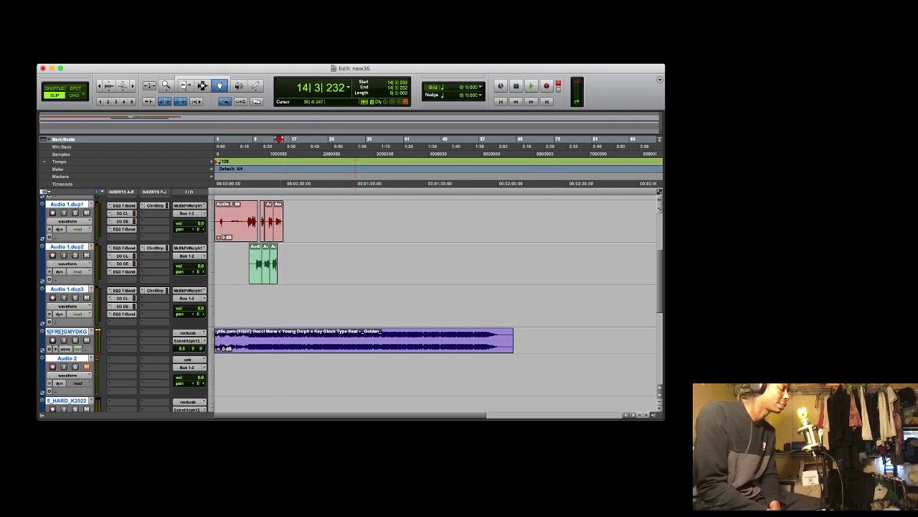
key("super+space")
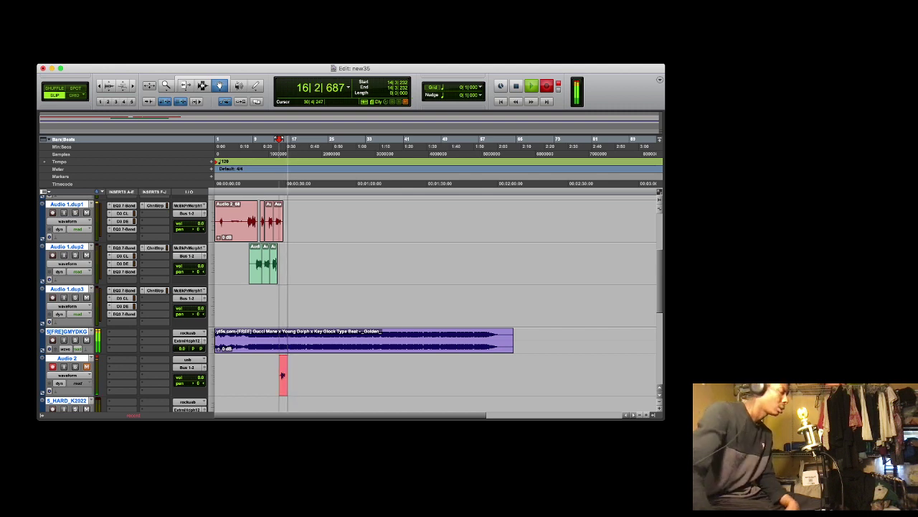
key("space")
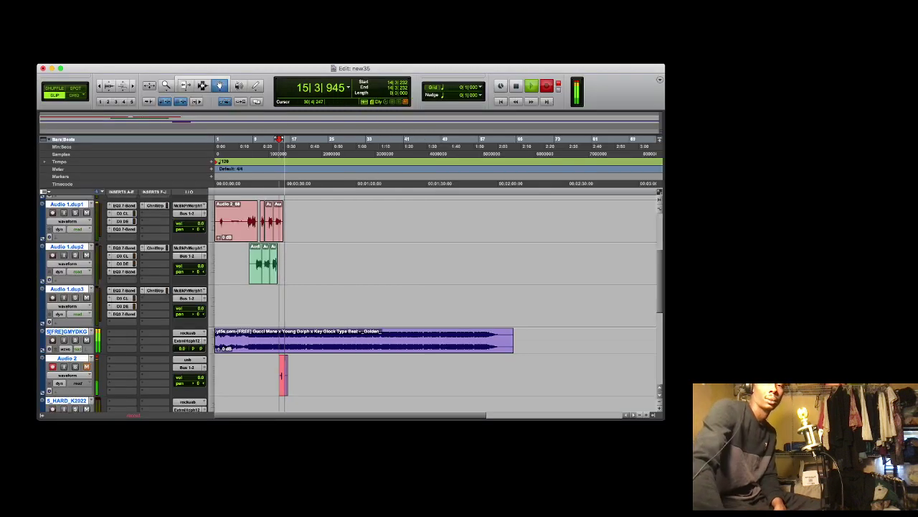
key("space")
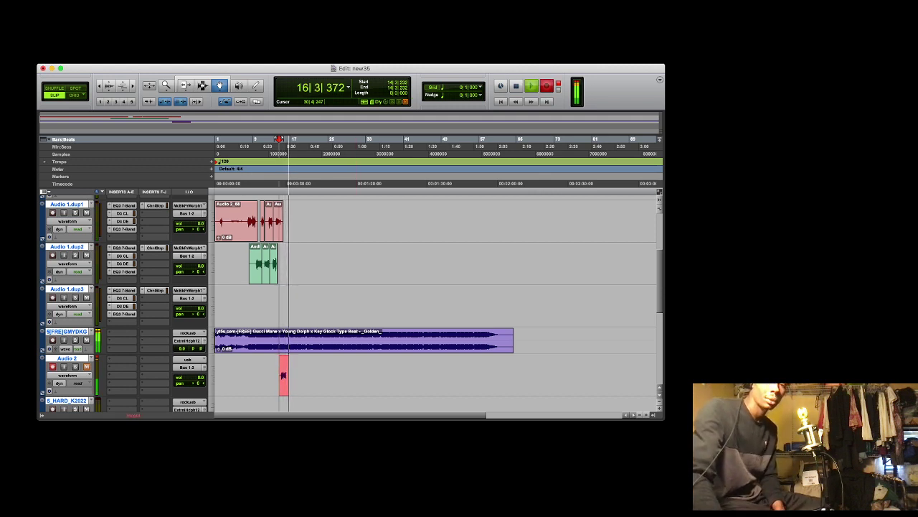
key("space")
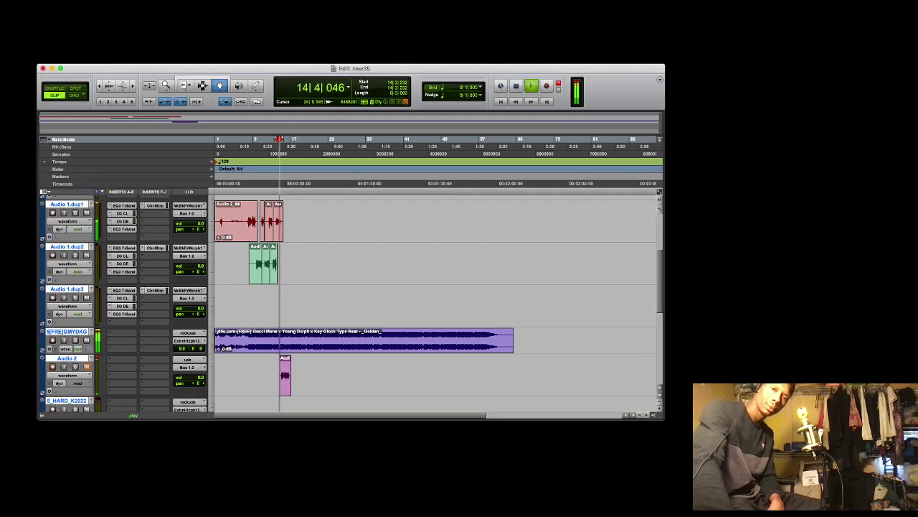
Move the recorded vocal clip from Audio 2 to the Audio 1.dup2 track at its original bar 14 position, and stop playback
left_click_drag(286, 295, 302, 271)
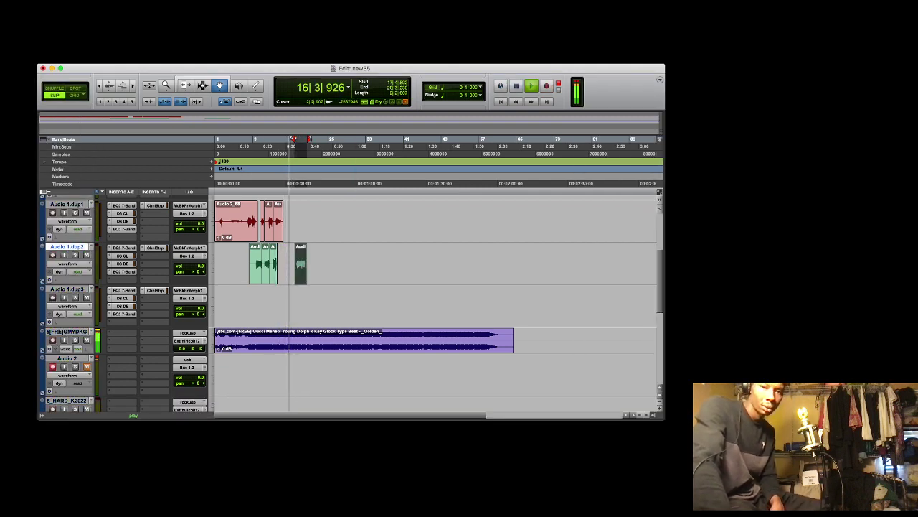
key("super+shift+z")
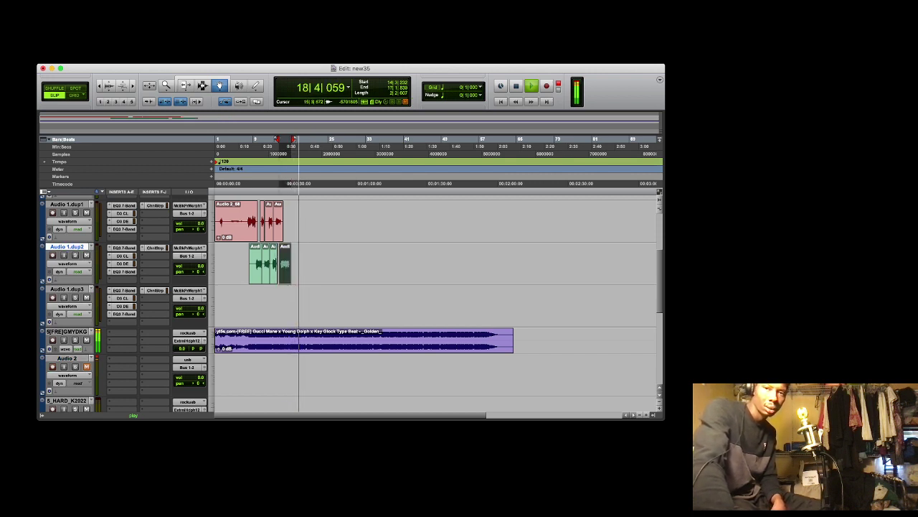
key("space")
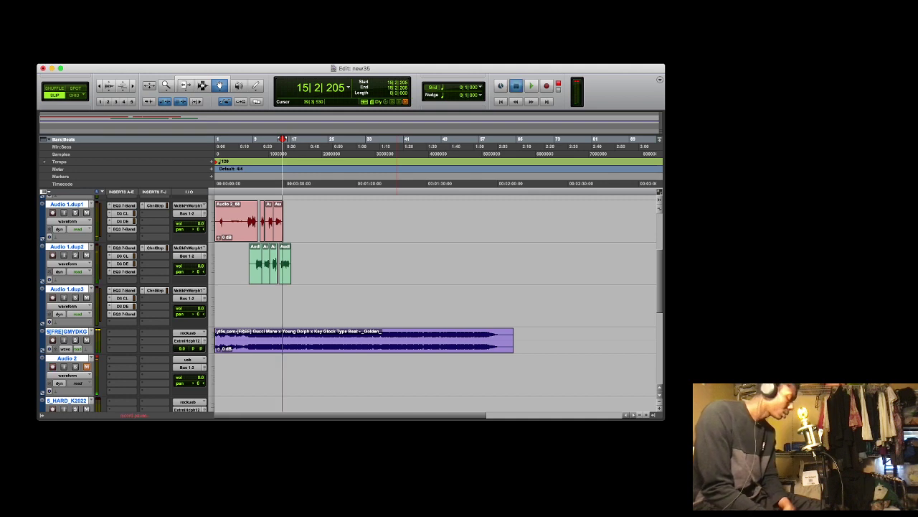
Record a vocal take on Audio 2 from 15|2|205, play it back, and move the clip up to Audio 1.dup1
key("super+space")
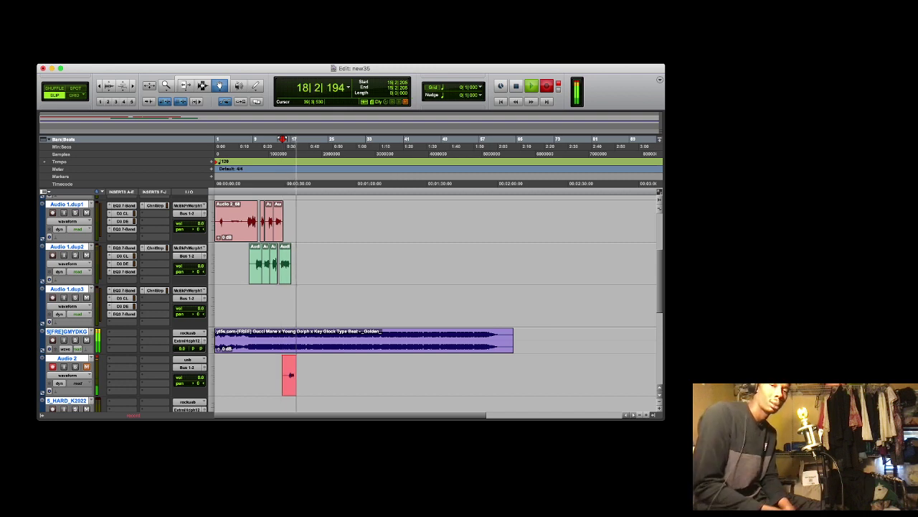
key("space")
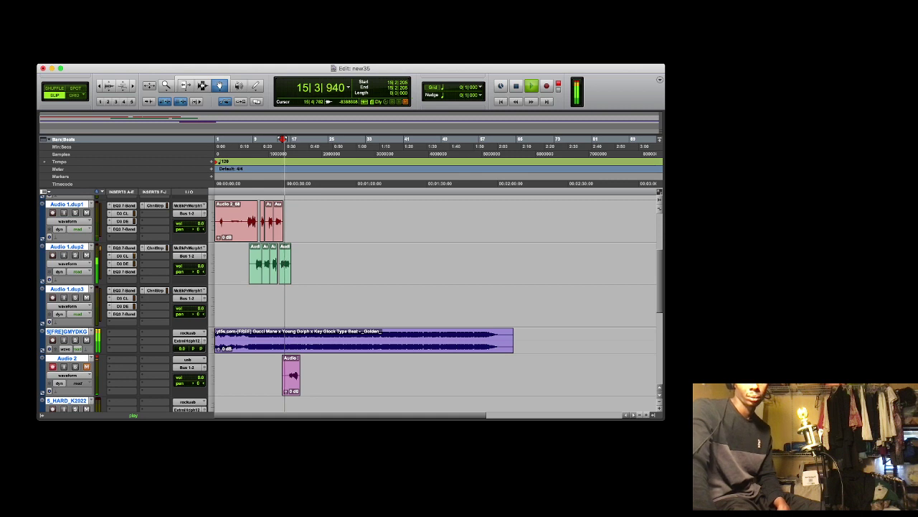
left_click(291, 370)
left_click_drag(291, 264, 291, 221)
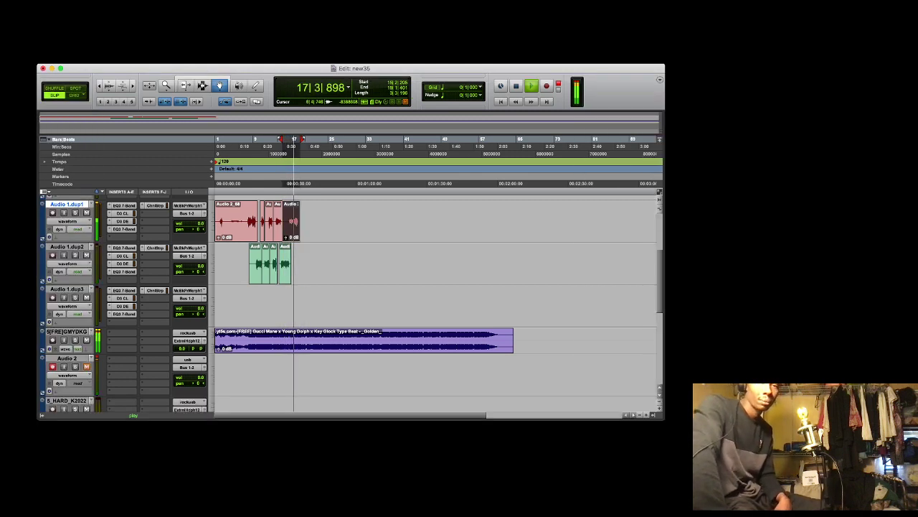
key("space")
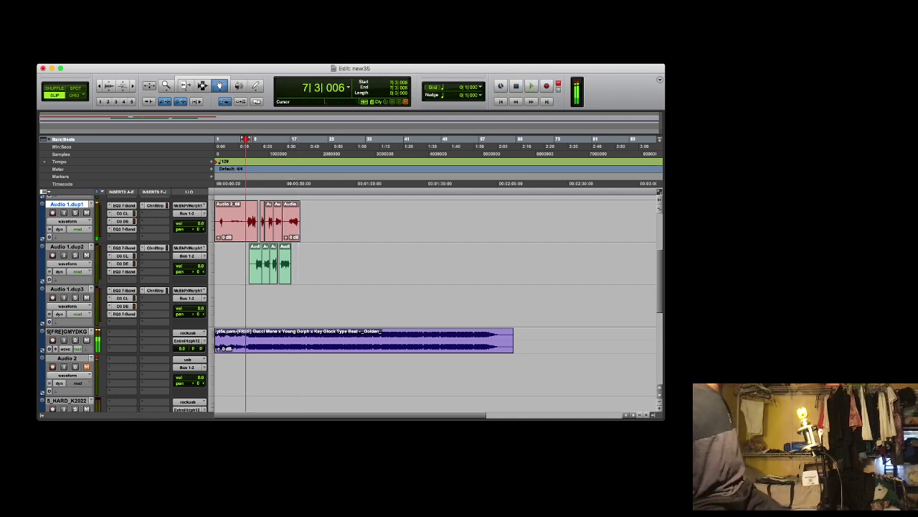
Play back the vocals over the beat from bar 7 and again from bar 18 to review the takes
key("space")
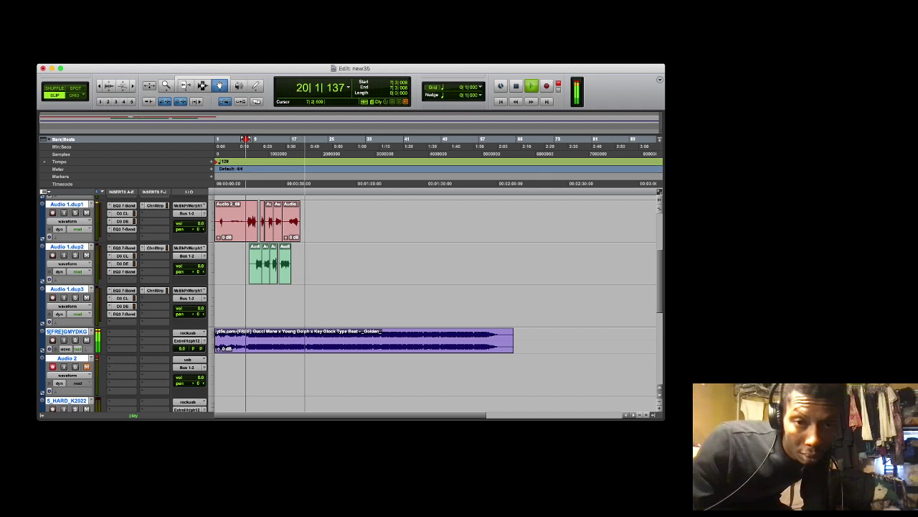
key("space")
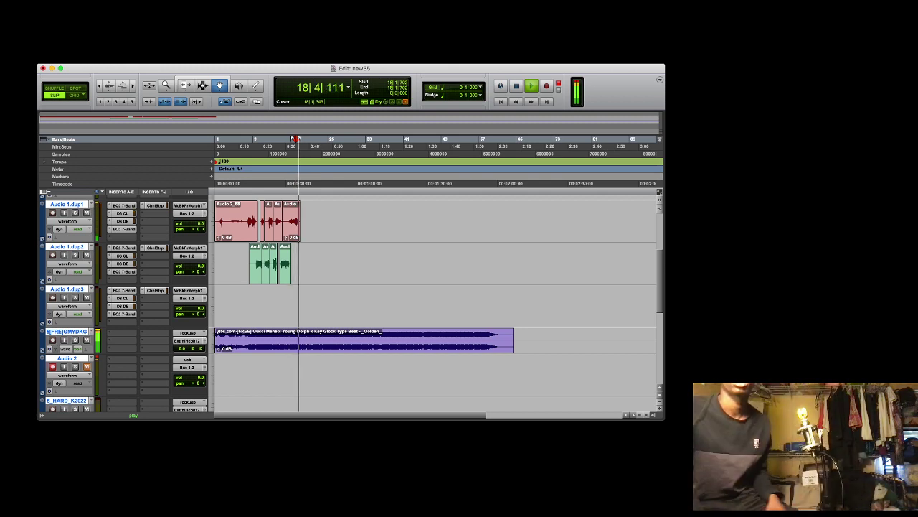
key("space")
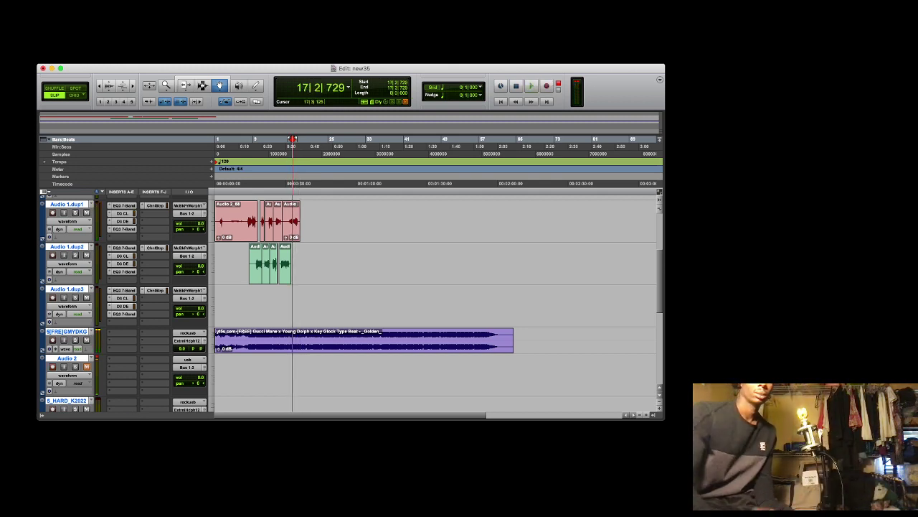
Record a vocal take on Audio 2 from 17|2|729, play it back, and move the clip to Audio 1.dup2
key("super+space")
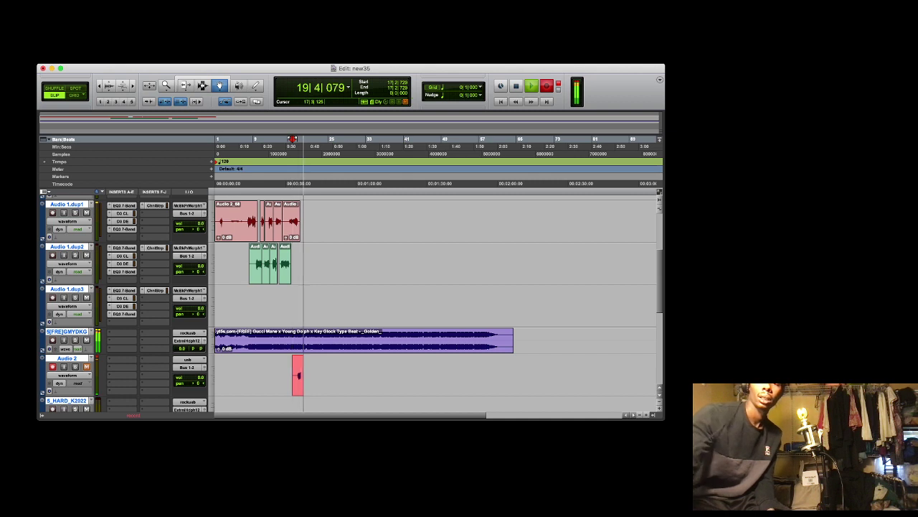
key("space")
key("space")
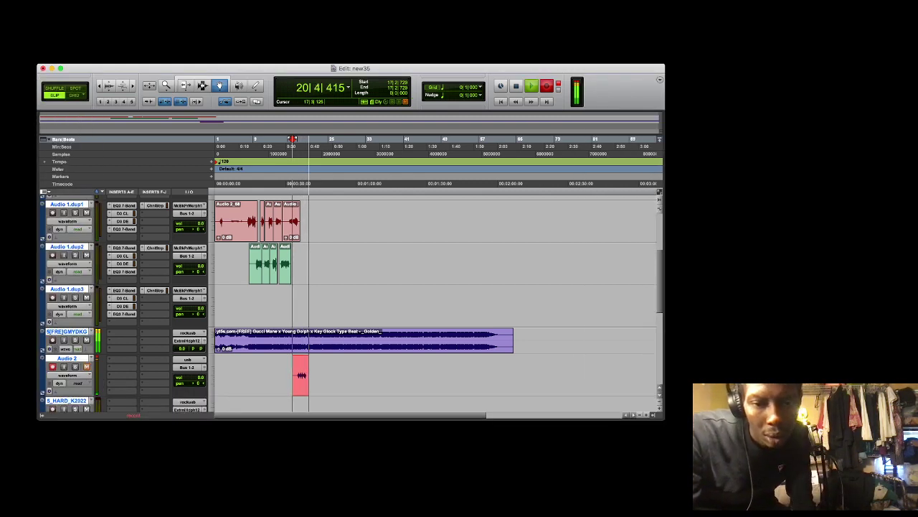
key("space")
key("space")
left_click_drag(300, 373, 301, 263)
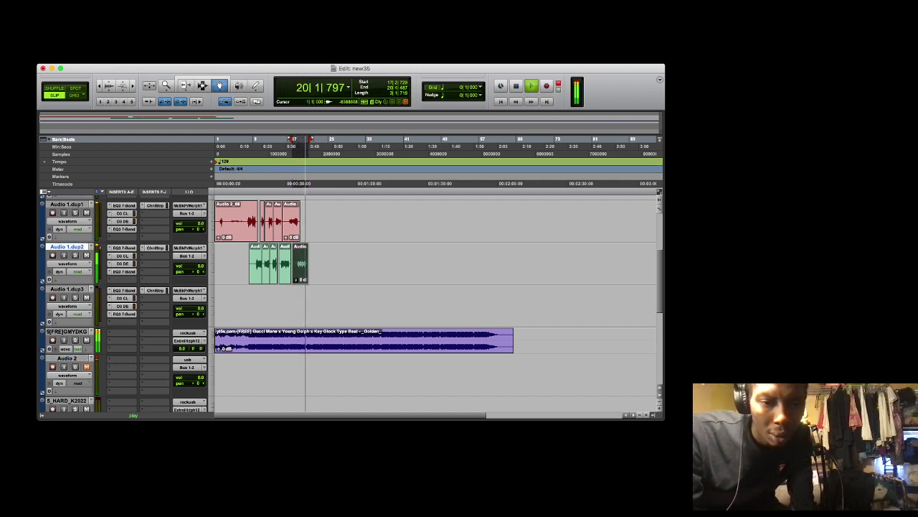
Lower the beat clip's gain to about -11 dB and play the song from bar 6
left_click_drag(219, 349, 219, 363)
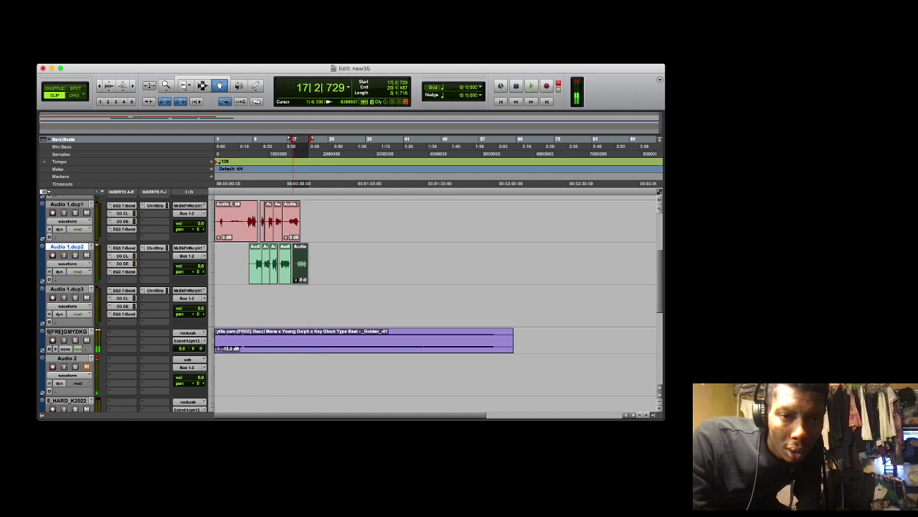
left_click(243, 147)
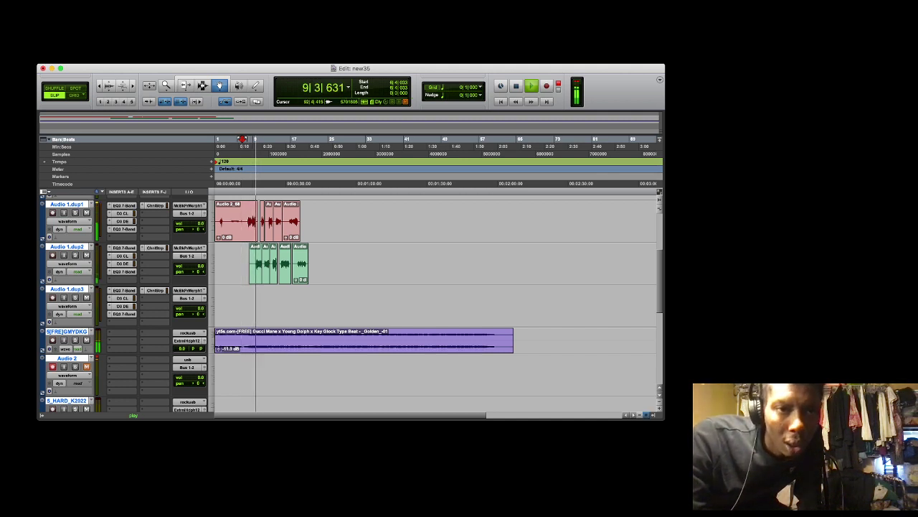
Trim the end of the long first clip on Audio 1.dup1, the start of its neighbour, and both edges of the first Audio 1.dup2 clip
left_click(646, 414)
left_click(646, 414)
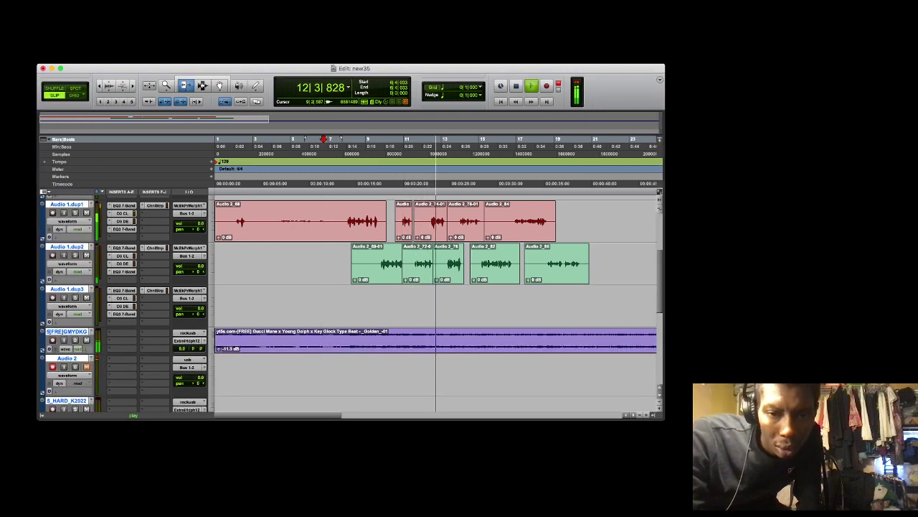
left_click_drag(401, 260, 407, 260)
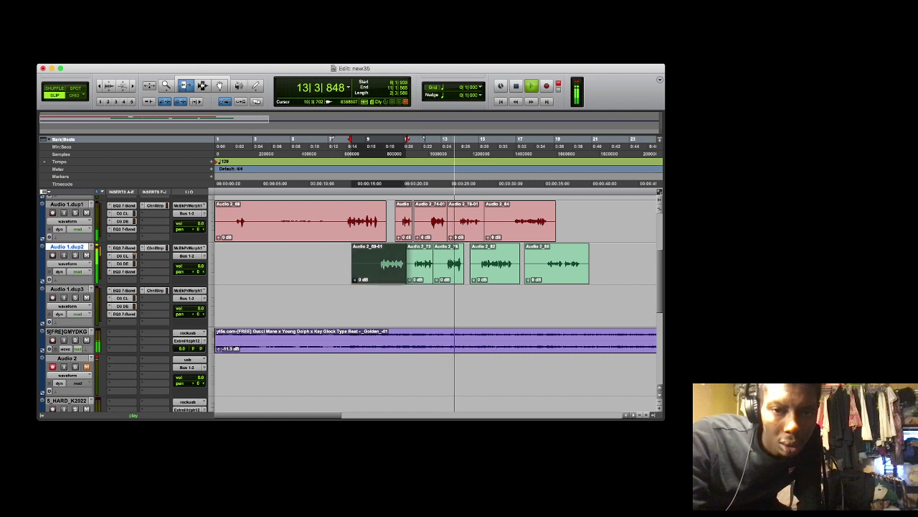
left_click_drag(396, 223, 380, 223)
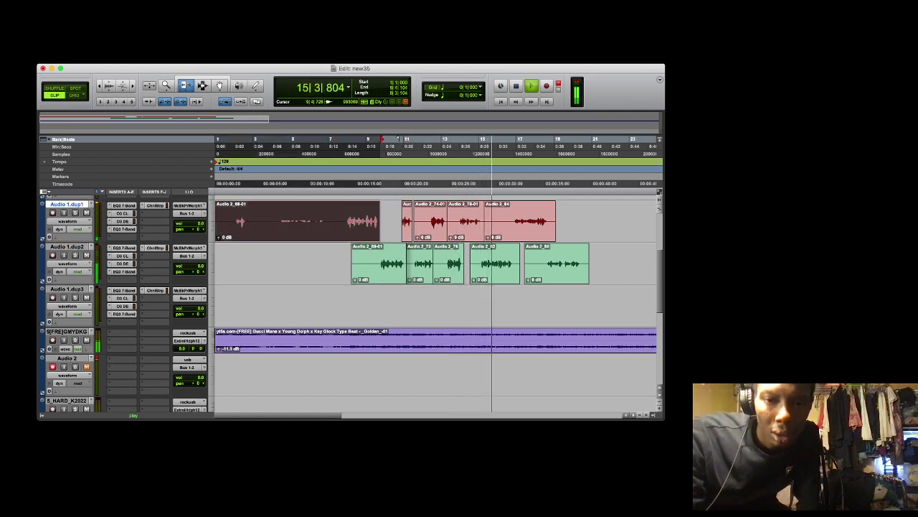
left_click_drag(354, 260, 373, 259)
Trim the silent starts of the remaining vocal clips on Audio 1.dup1 and Audio 1.dup2, and stop playback
left_click_drag(415, 224, 430, 224)
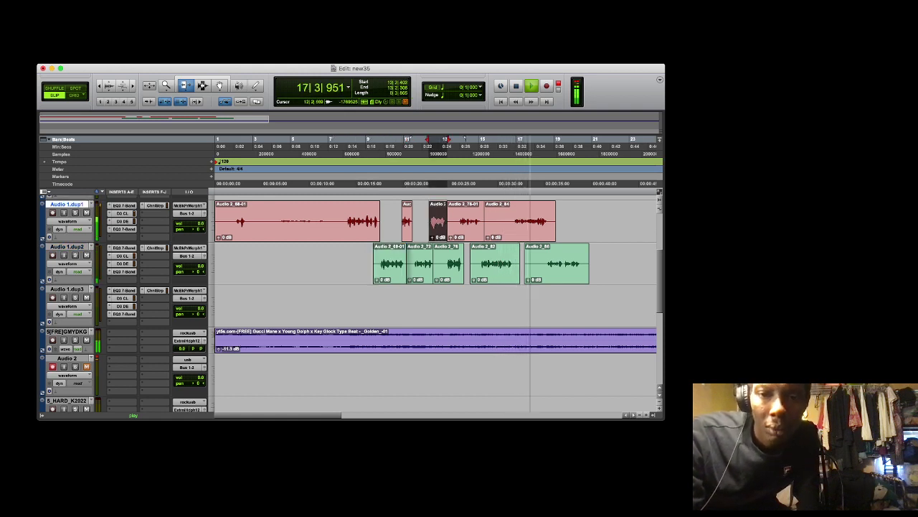
left_click_drag(409, 264, 444, 264)
left_click_drag(449, 225, 513, 221)
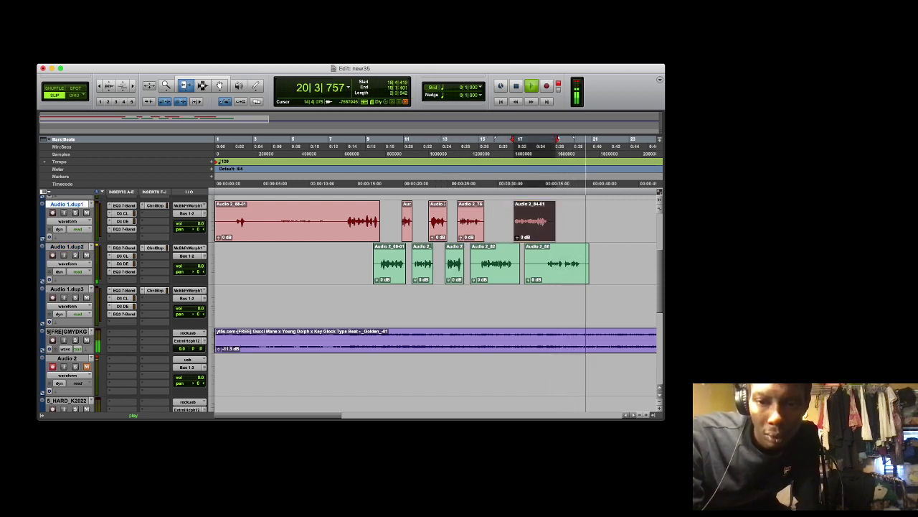
left_click_drag(471, 264, 546, 263)
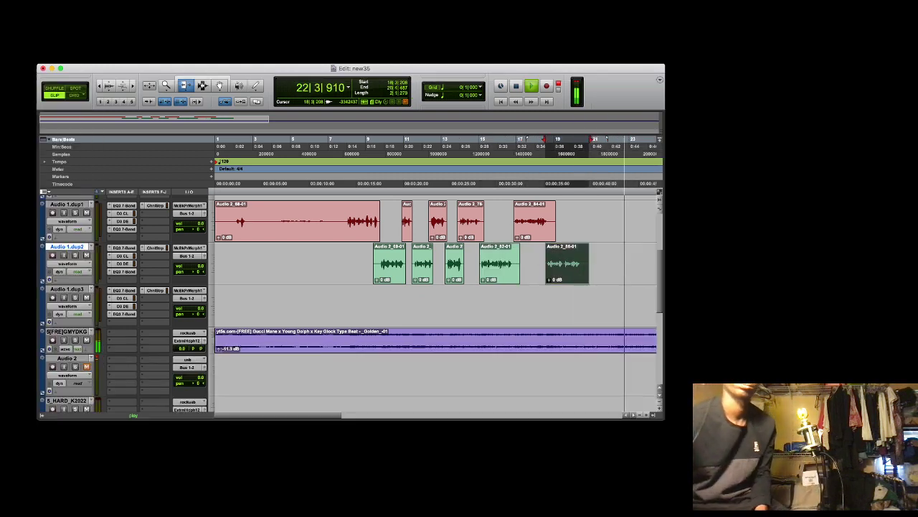
key("space")
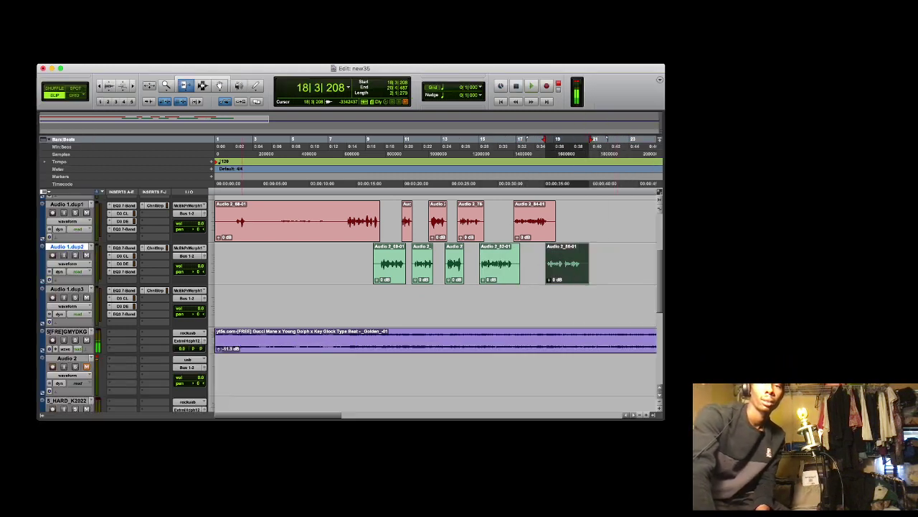
Record a vocal take on Audio 2 from 19|2|271, trim its silent start to bar 20, and move it to Audio 1.dup1
left_click(560, 146)
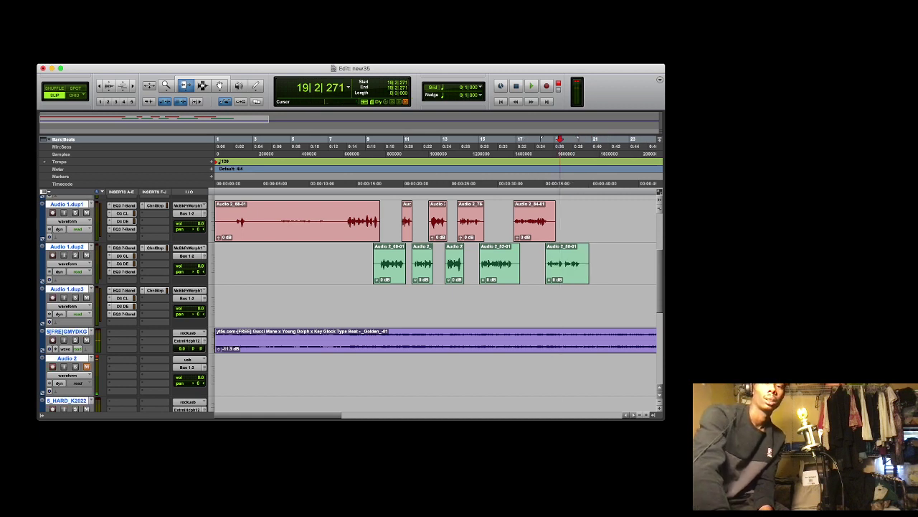
key("space")
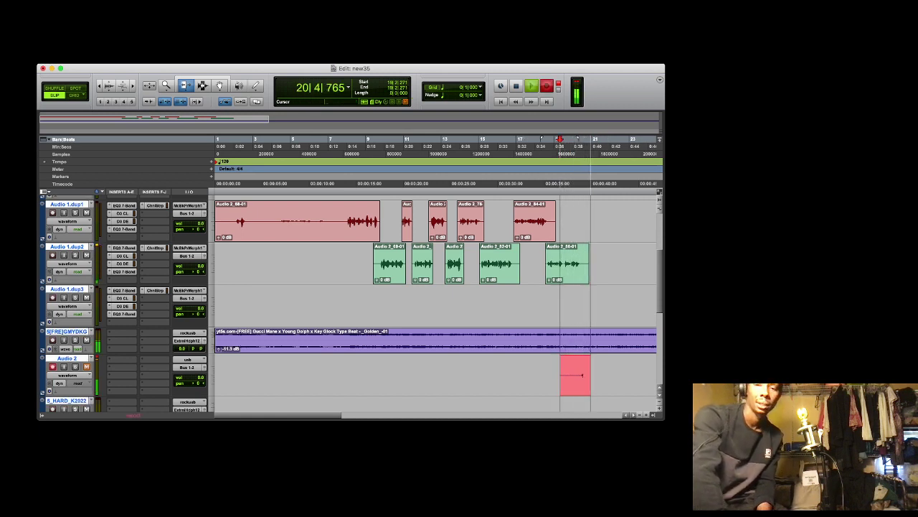
key("space")
key("space")
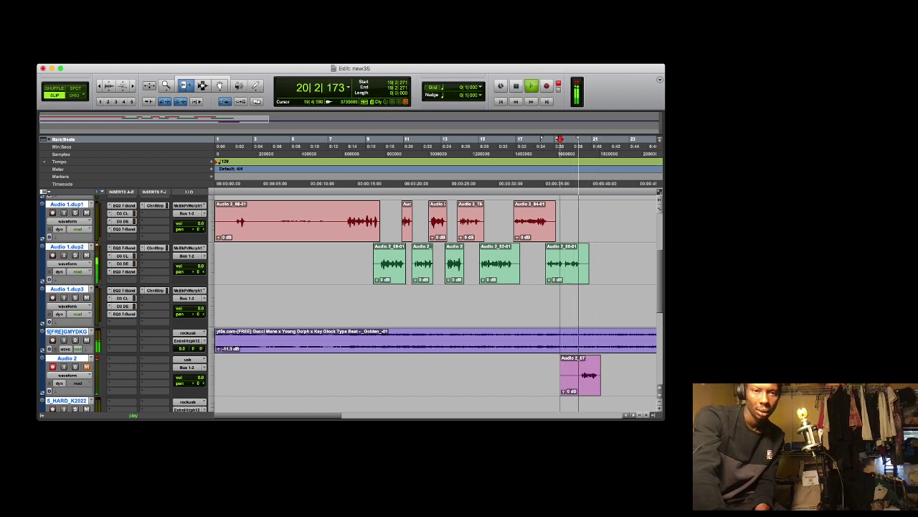
left_click(577, 384)
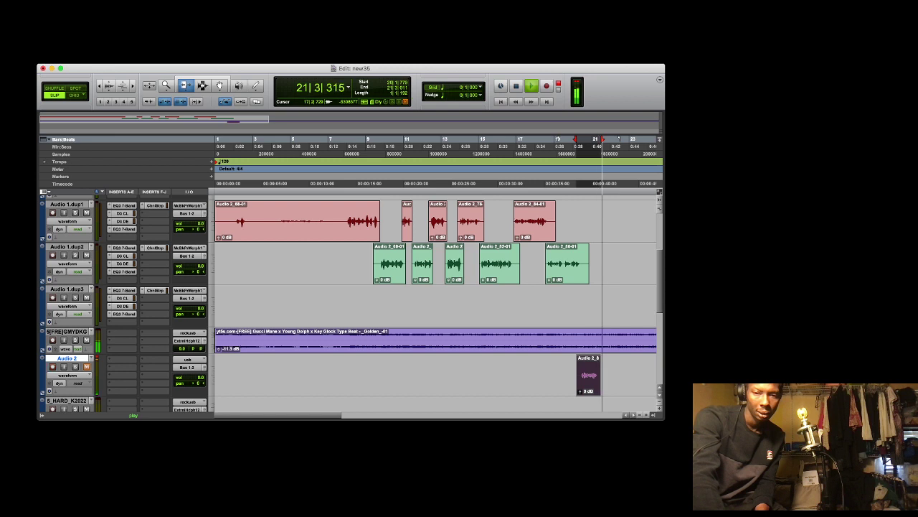
left_click(219, 86)
left_click_drag(585, 375, 585, 221)
key("space")
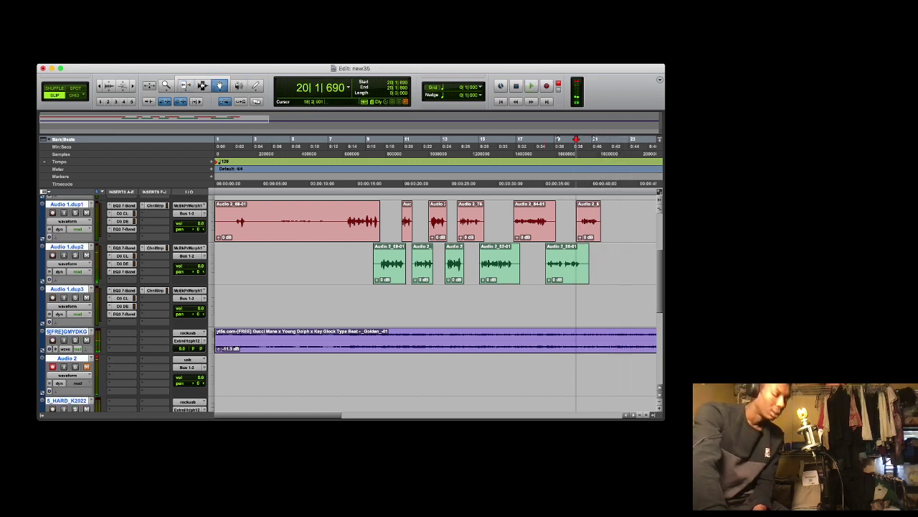
Record a vocal take on Audio 2 from 20|1|690, play it back, and move the clip to Audio 1.dup2
key("super+space")
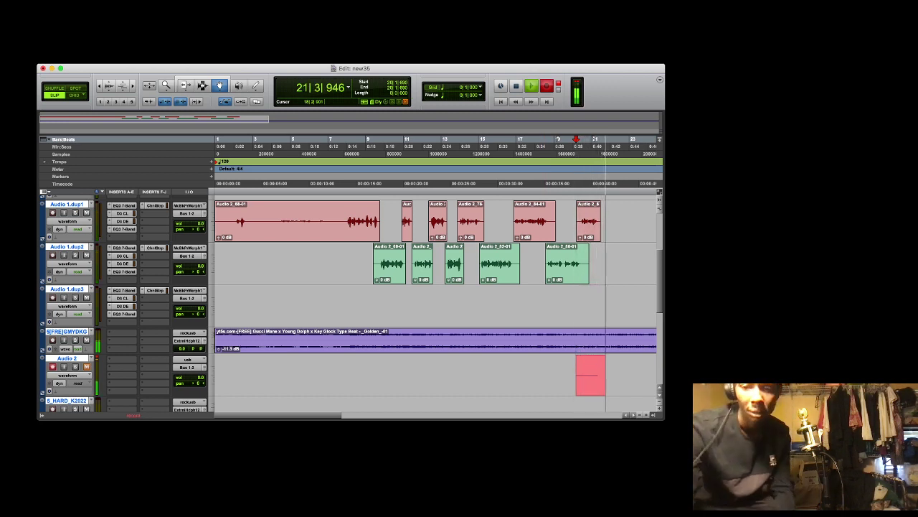
key("space")
key("space")
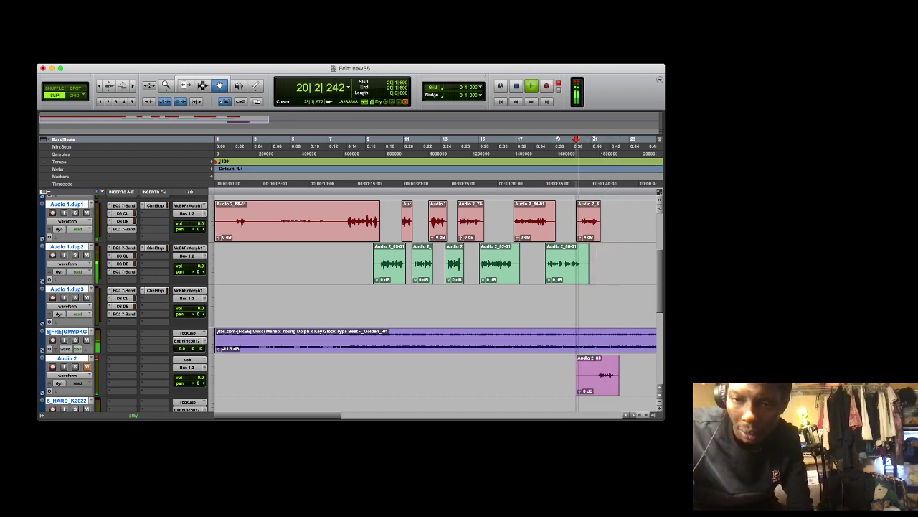
left_click_drag(598, 374, 597, 264)
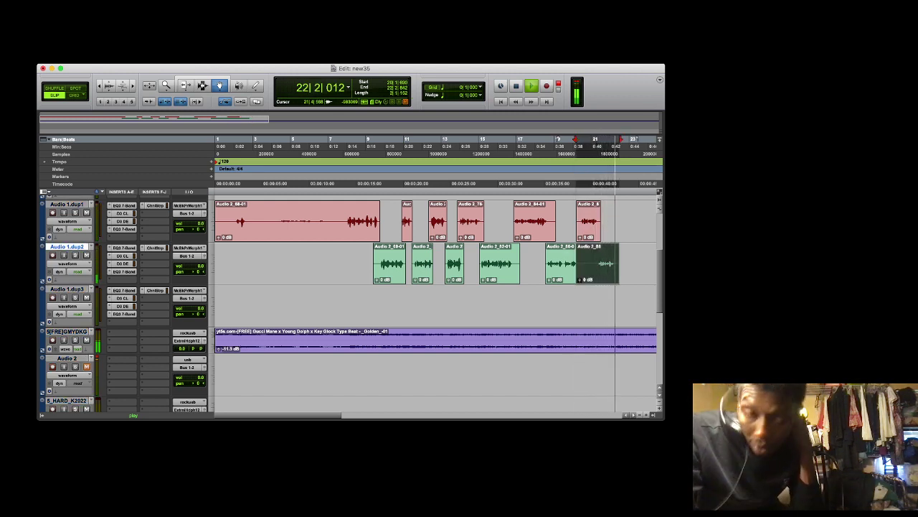
Play from bar 7 and trim the first Audio 1.dup2 clip's start, the bar 15 clip's end, and the end of the bar 13 clip on Audio 1.dup1
left_click(331, 140)
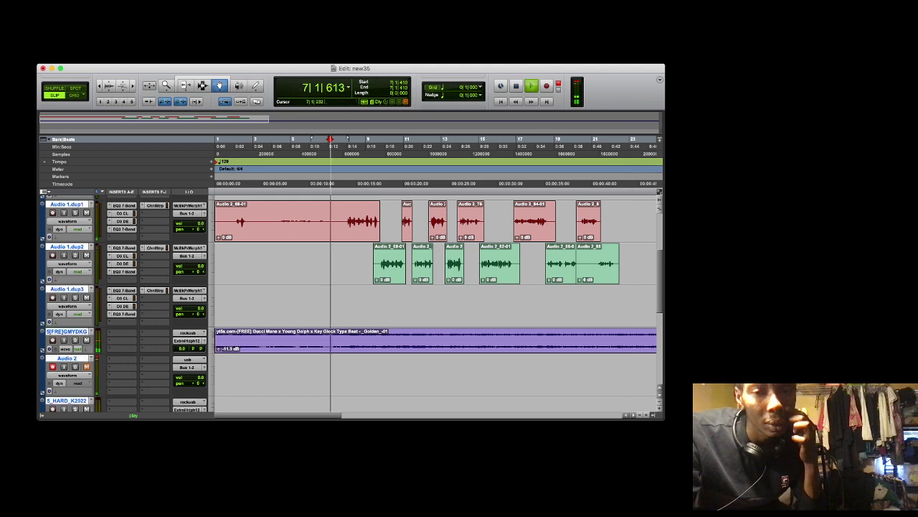
left_click(203, 85)
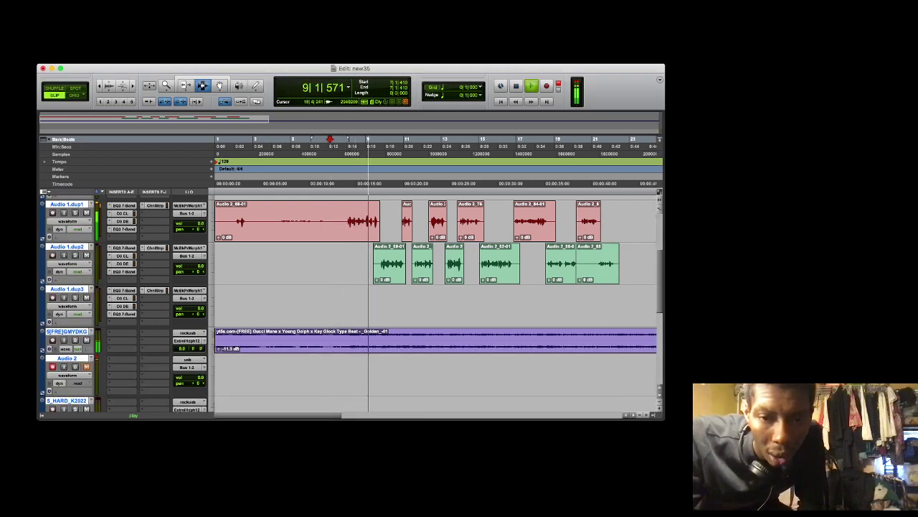
key("F6")
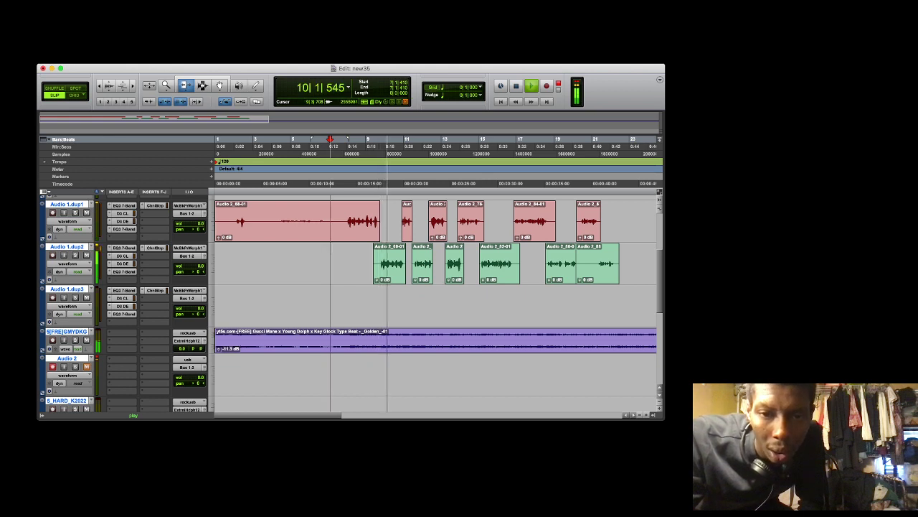
left_click_drag(373, 266, 379, 265)
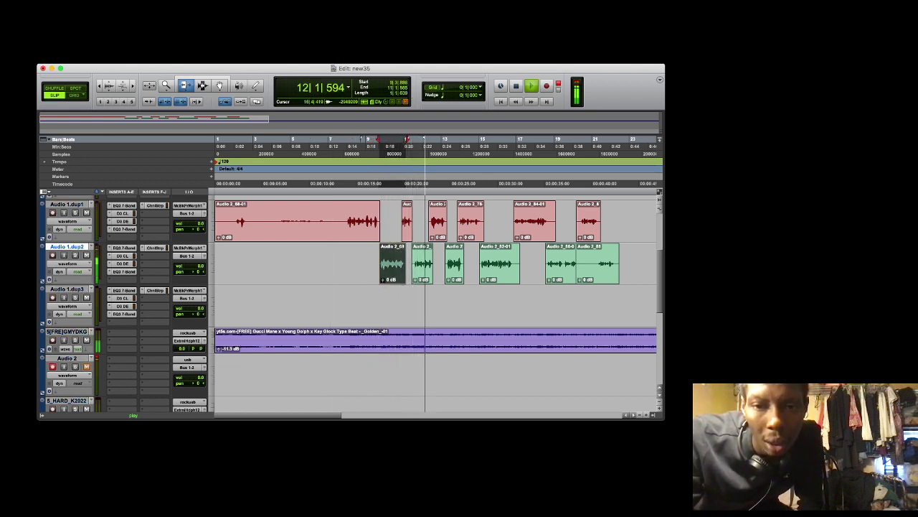
left_click_drag(518, 266, 513, 265)
left_click_drag(485, 222, 482, 221)
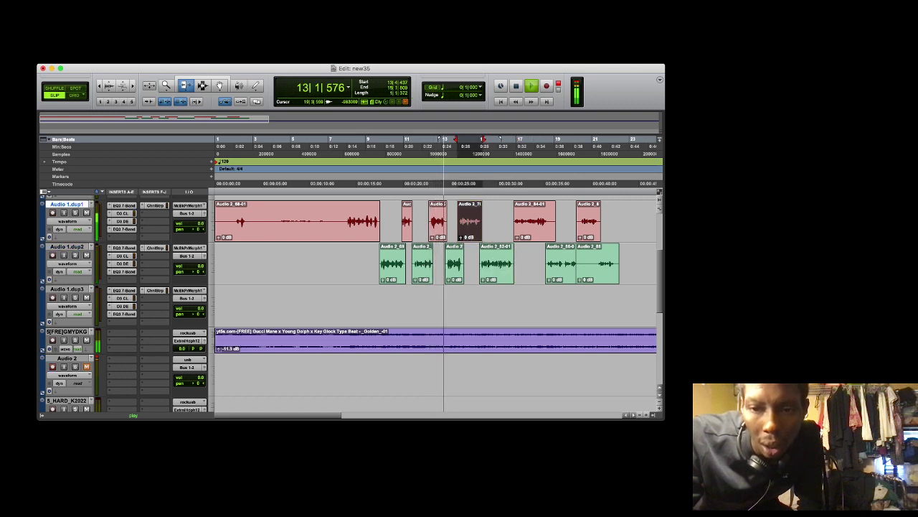
Adjust the ends of the bar 17 and bar 18 clips and trim the last clips on Audio 1.dup1 and Audio 1.dup2
left_click_drag(576, 264, 582, 264)
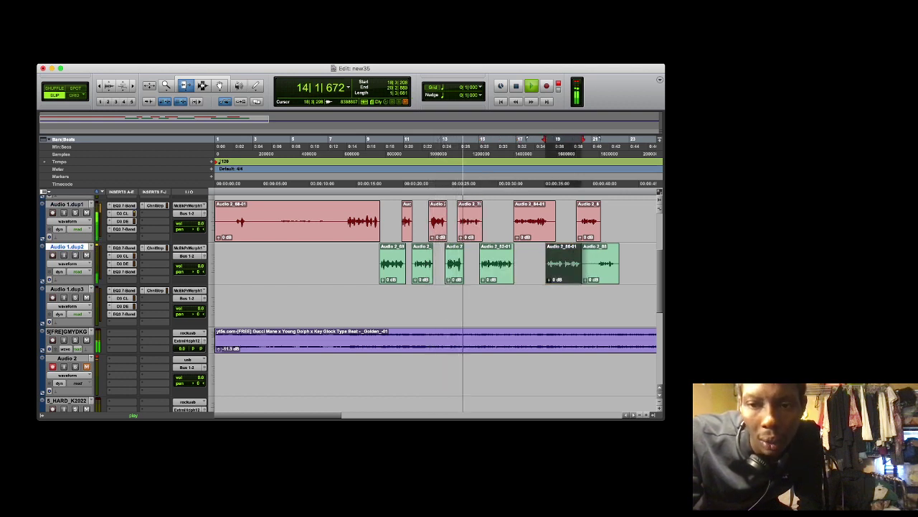
left_click_drag(554, 222, 599, 222)
left_click_drag(619, 264, 598, 264)
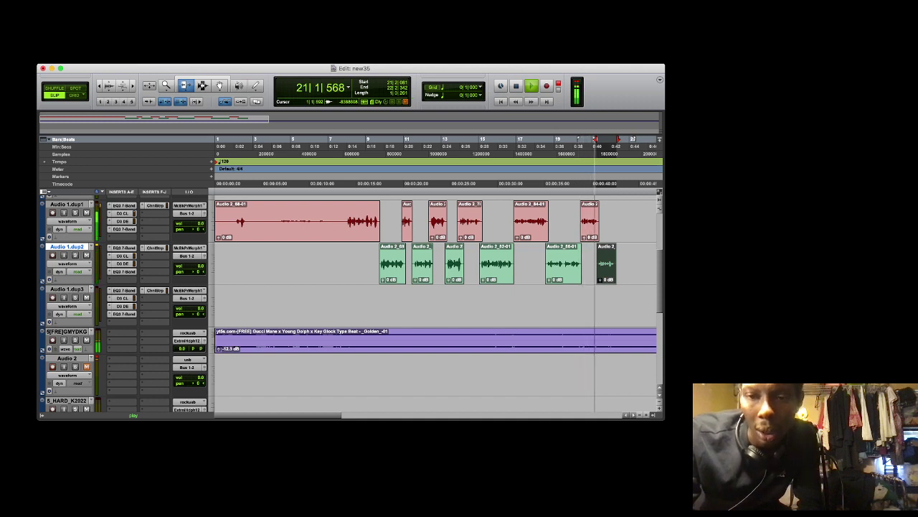
Play the recorded vocals back from bar 6 over the beat
key("r")
key("r")
key("r")
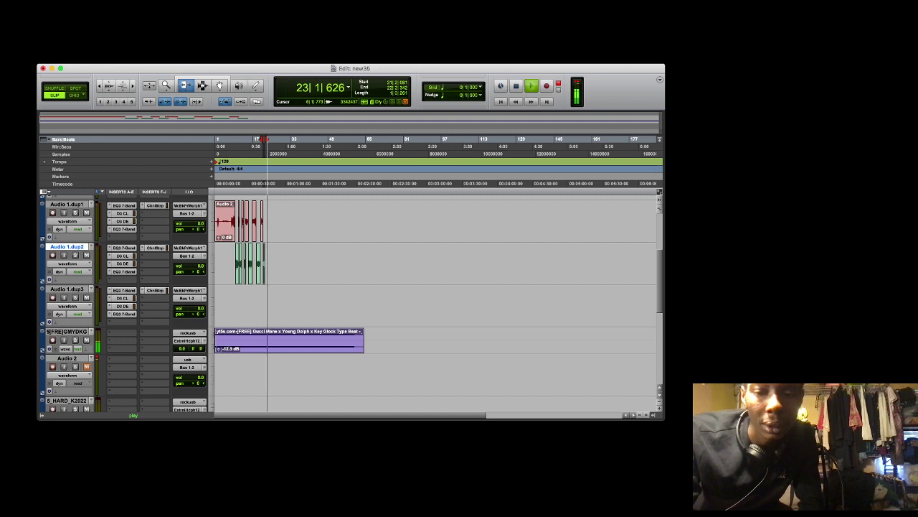
left_click(227, 147)
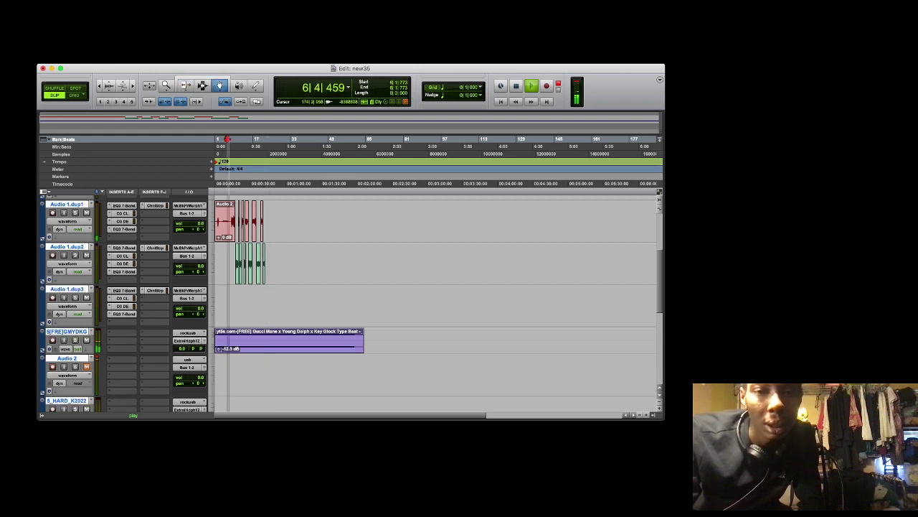
key("super+bracketright")
key("super+bracketright")
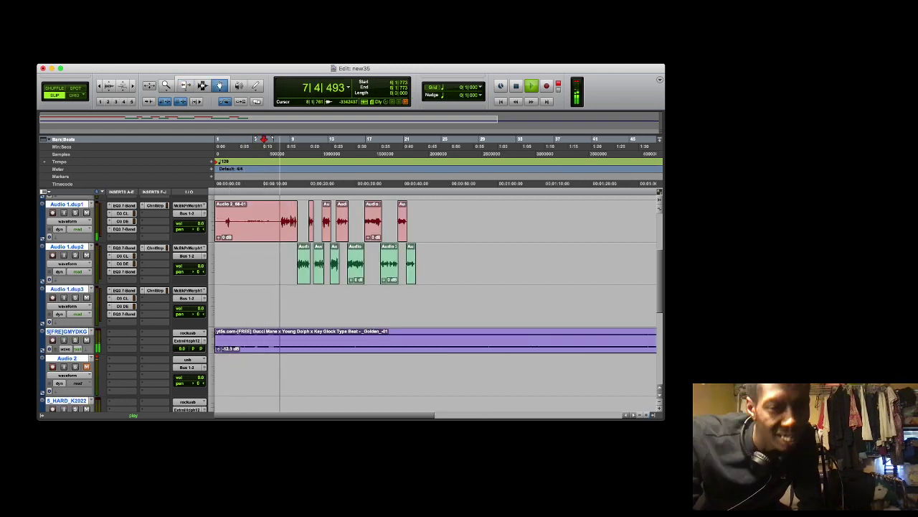
Copy the vocals from 7|4|294 to 22|4|295 on Audio 1.dup1 and Audio 1.dup2 and paste them at bar 40 on the same tracks
key("F7")
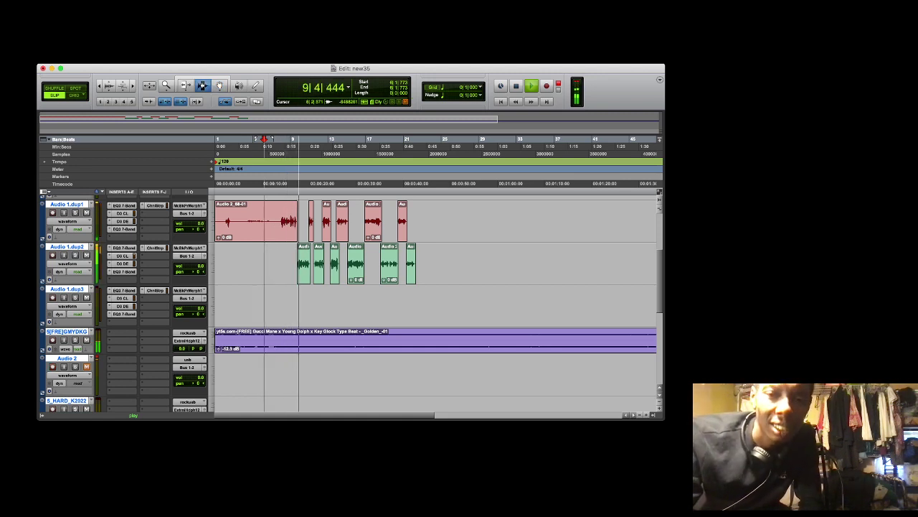
left_click_drag(278, 216, 421, 273)
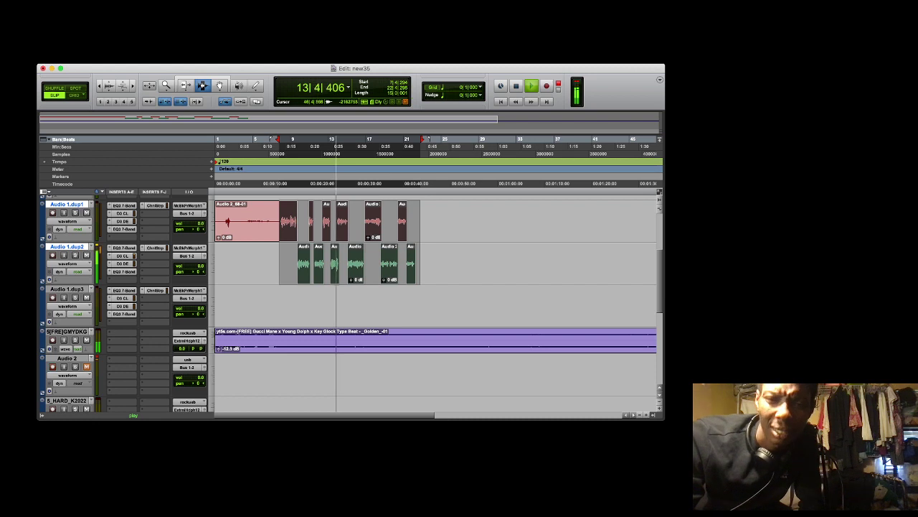
key("r")
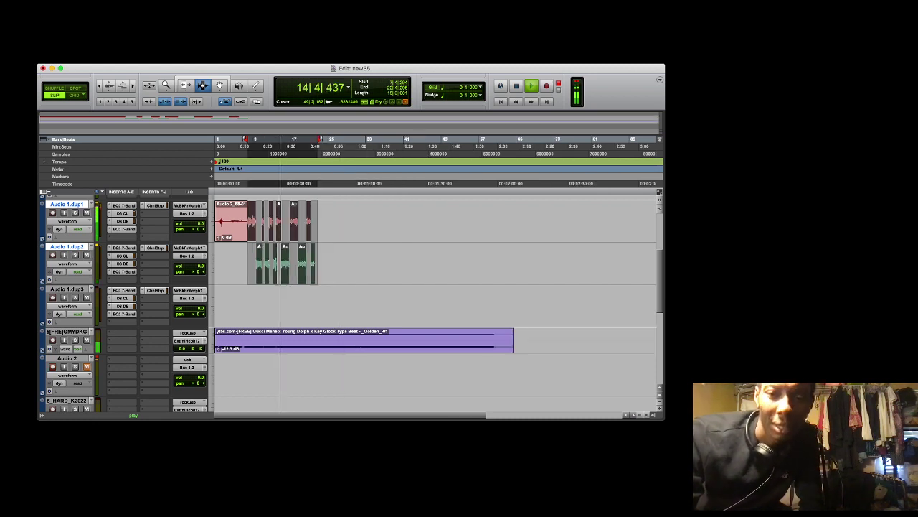
left_click_drag(401, 233, 502, 273)
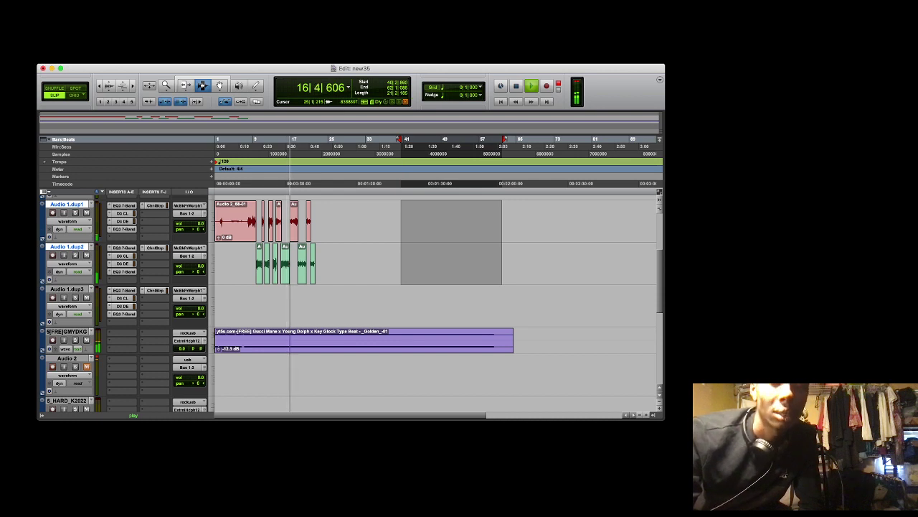
key("super+v")
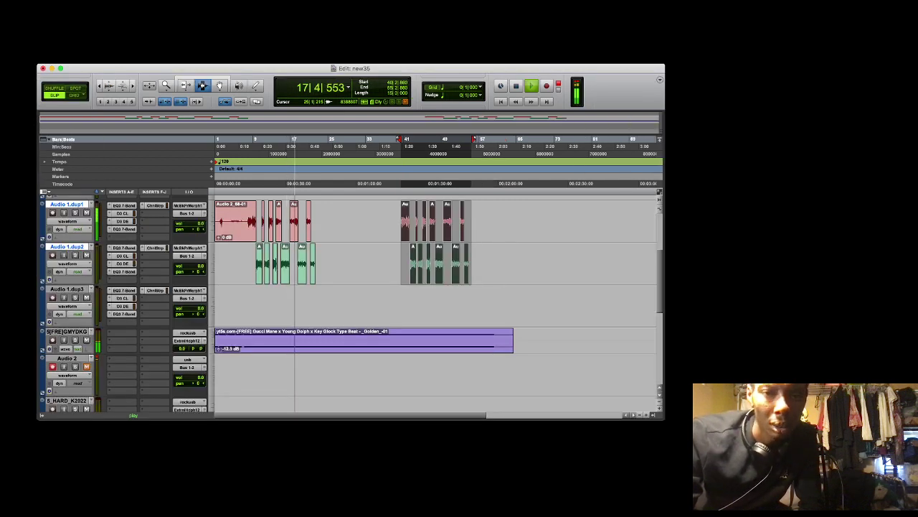
Move the pasted vocal clips as a group to bar 50 near the end of the beat, checking the timing by playback
left_click(219, 86)
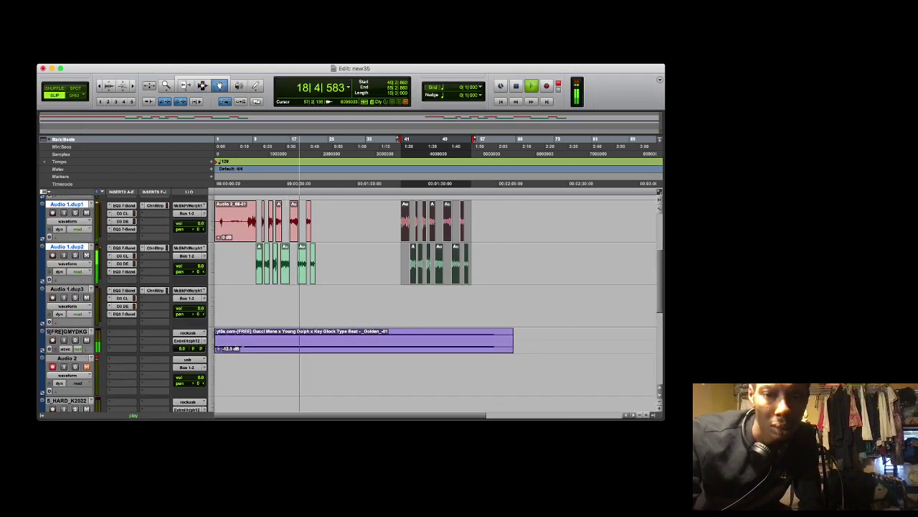
left_click_drag(404, 221, 443, 221)
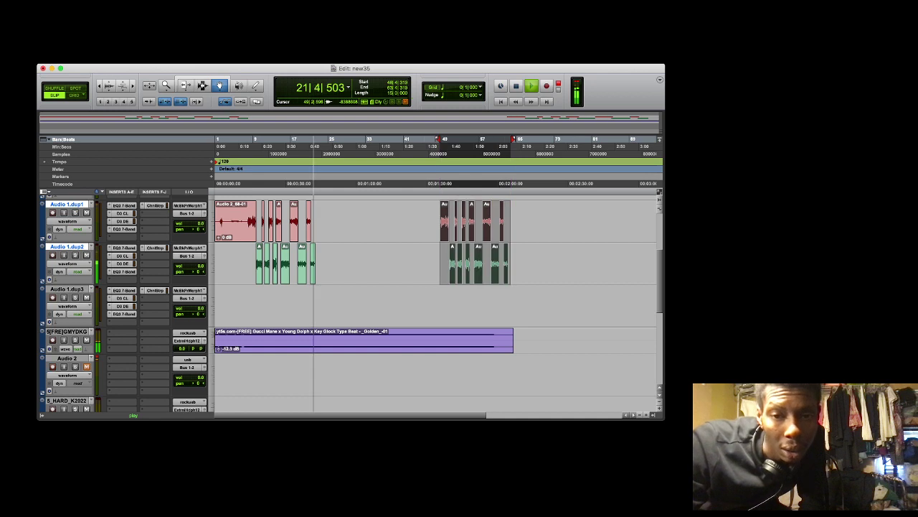
key("space")
key("space")
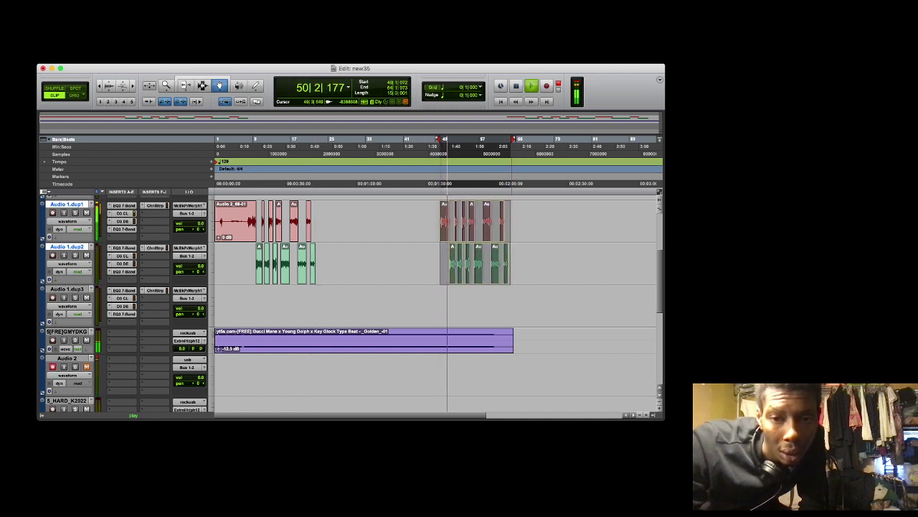
mouse_move(444, 221)
left_mouse_down()
mouse_move(457, 221)
mouse_move(450, 221)
left_mouse_up()
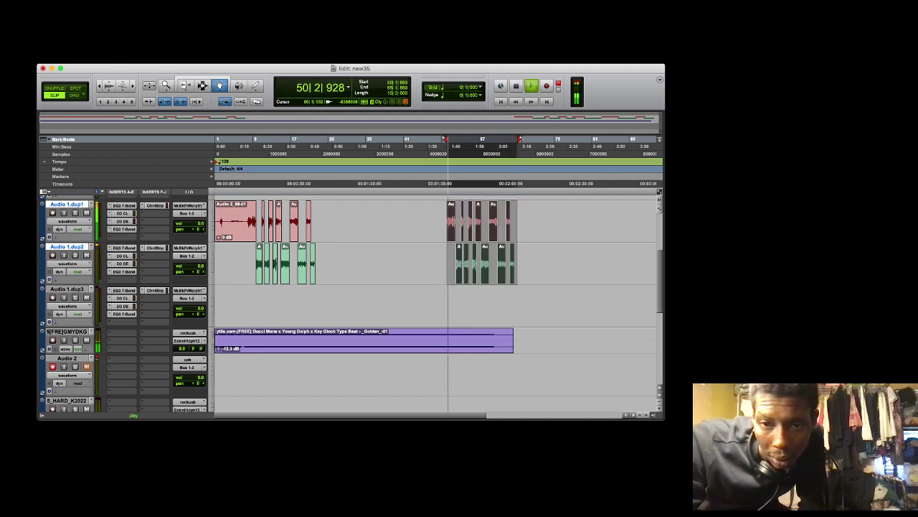
Play the pasted group at bar 50 and shift it slightly later so it starts at about 50|2|934
key("t")
key("t")
key("t")
key("space")
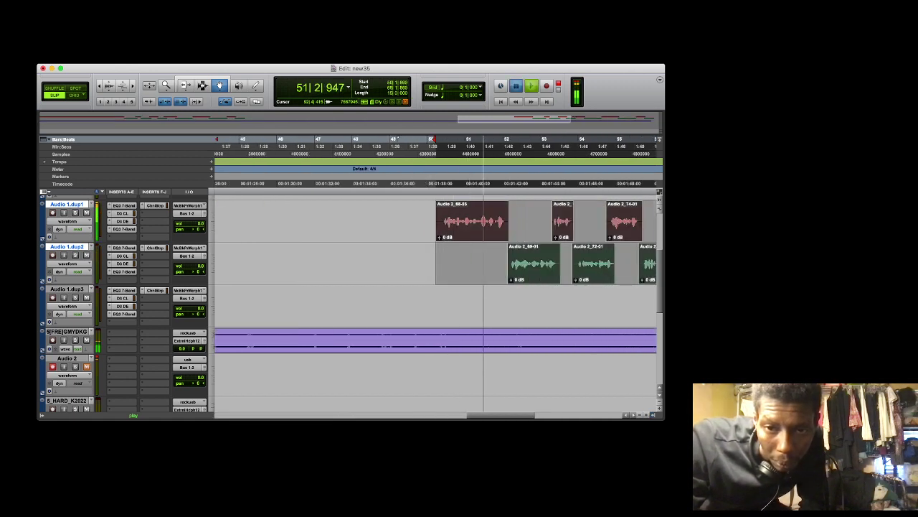
key("space")
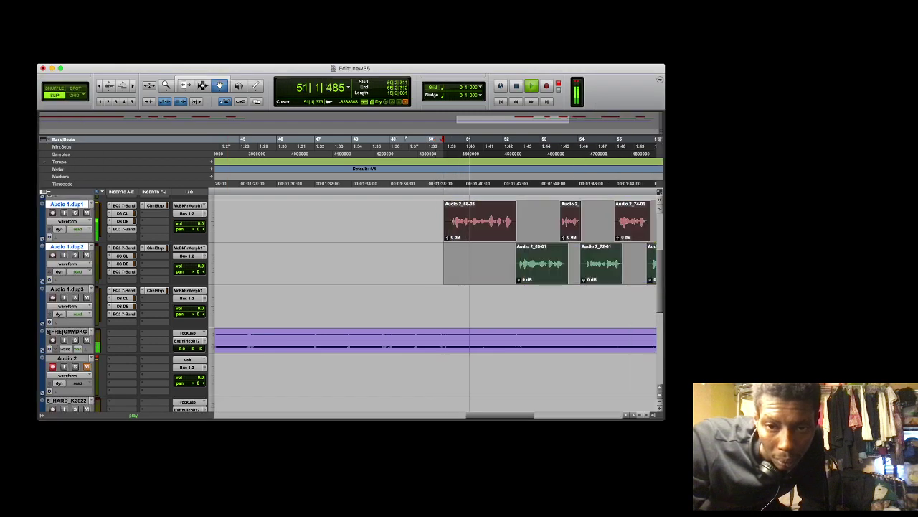
left_click_drag(470, 221, 472, 221)
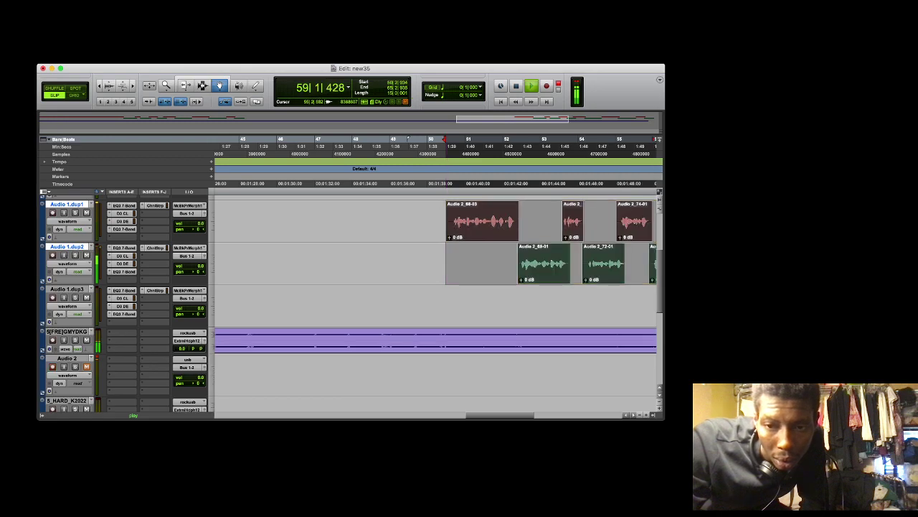
Delete the last two pasted clips on Audio 1.dup2 and the last pasted clip on Audio 1.dup1 near the beat's end
left_click(640, 415)
left_click(640, 414)
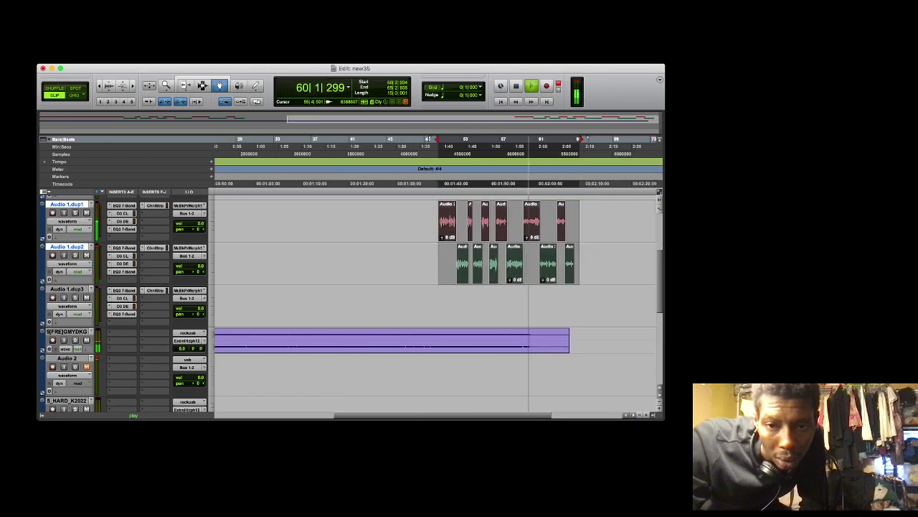
key("super+bracketleft")
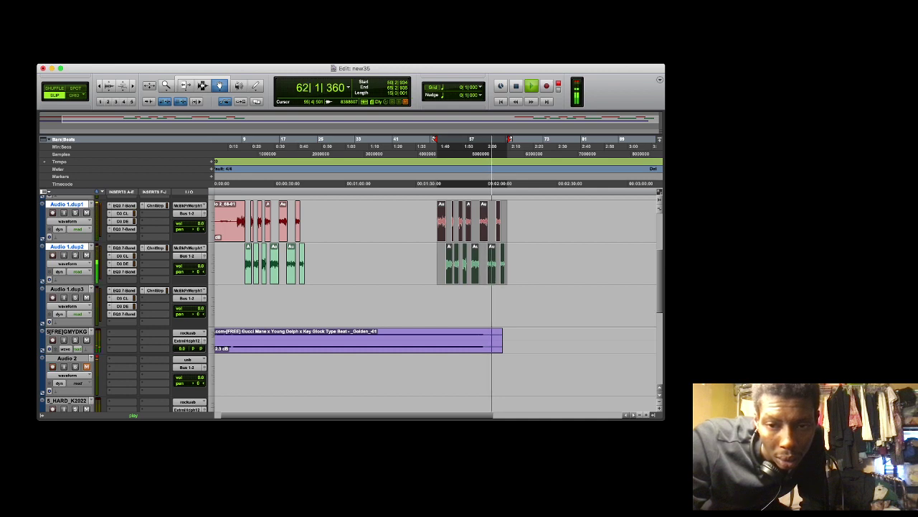
left_click(579, 265)
left_click(493, 270)
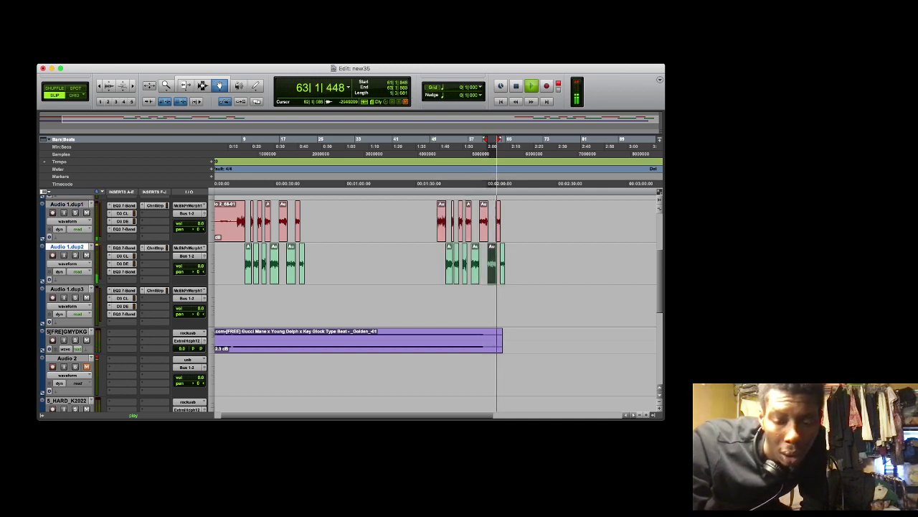
key("Delete")
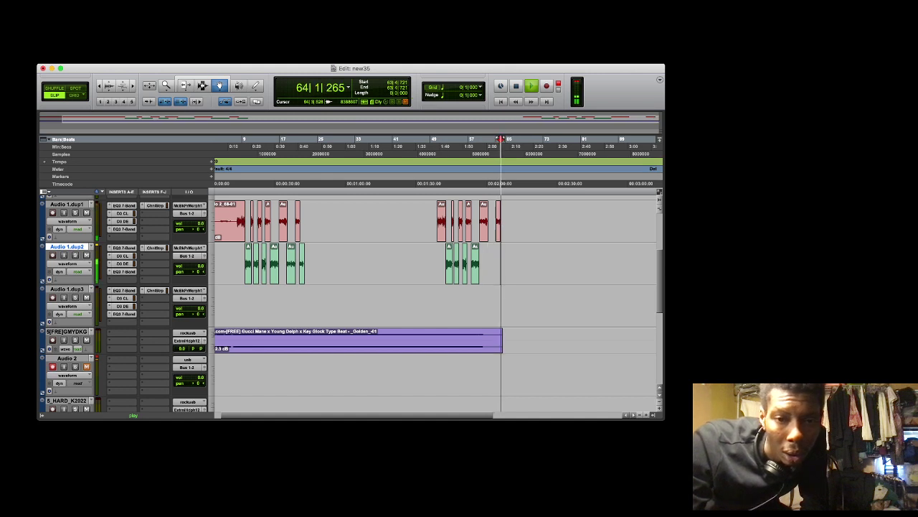
left_click(499, 220)
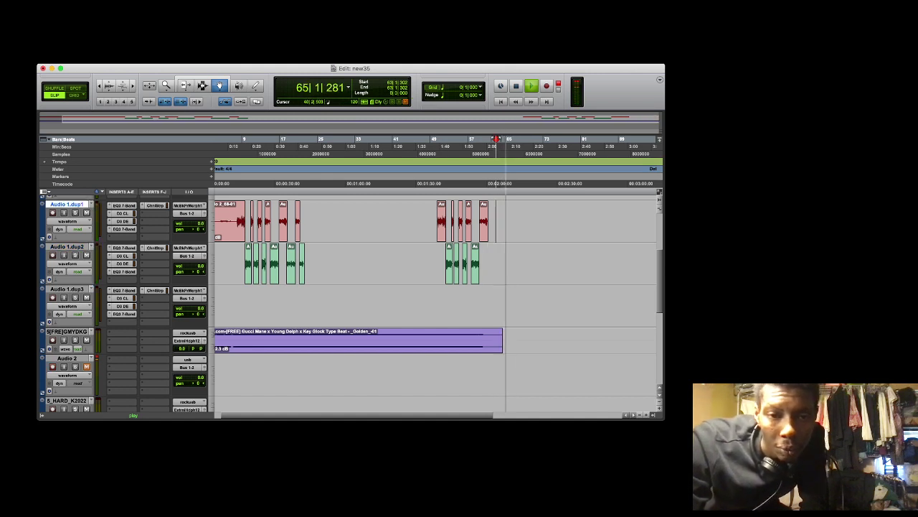
Copy the vocals from bar 15 to bar 22 on Audio 1.dup1 and Audio 1.dup2 and paste them at bar 28
key("space")
left_click(296, 146)
key("space")
key("space")
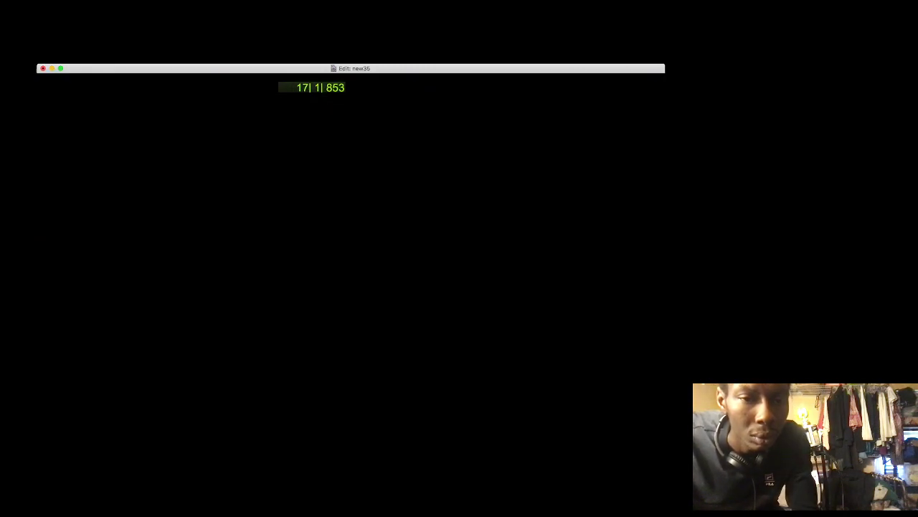
left_click(303, 256, "shift")
left_click(297, 216, "shift")
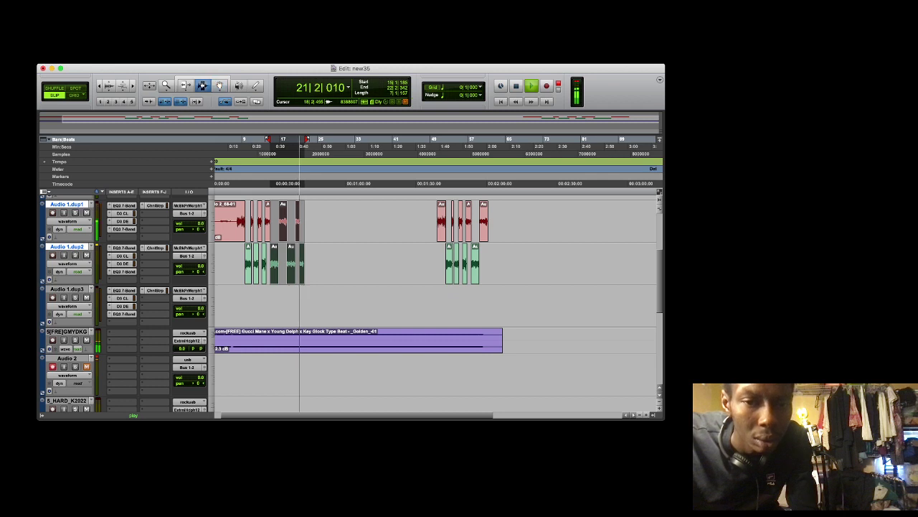
left_click_drag(335, 238, 387, 275)
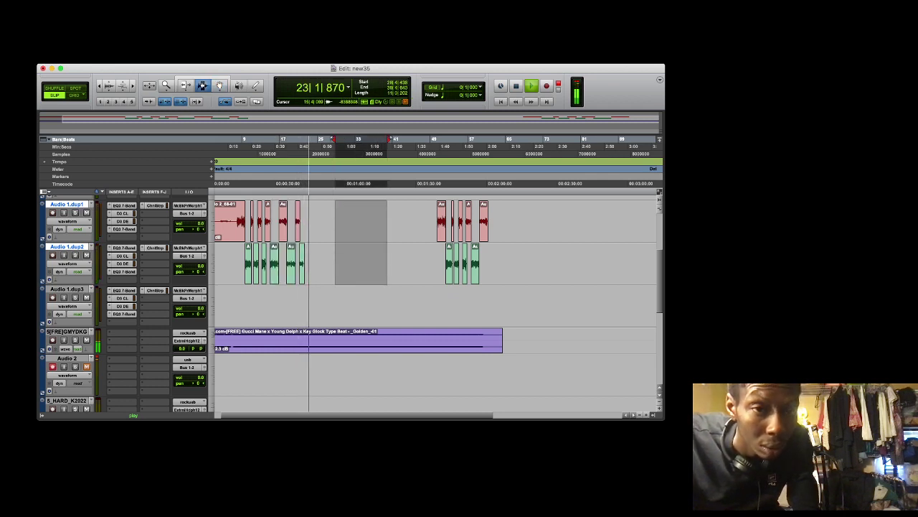
key("super+v")
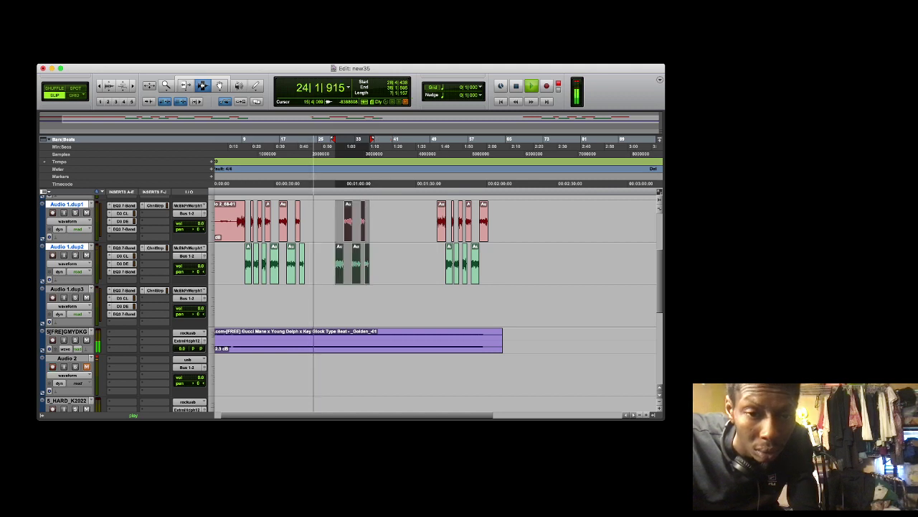
Move the newly pasted clips on both vocal tracks from bar 28 to about 31|3
key("F8")
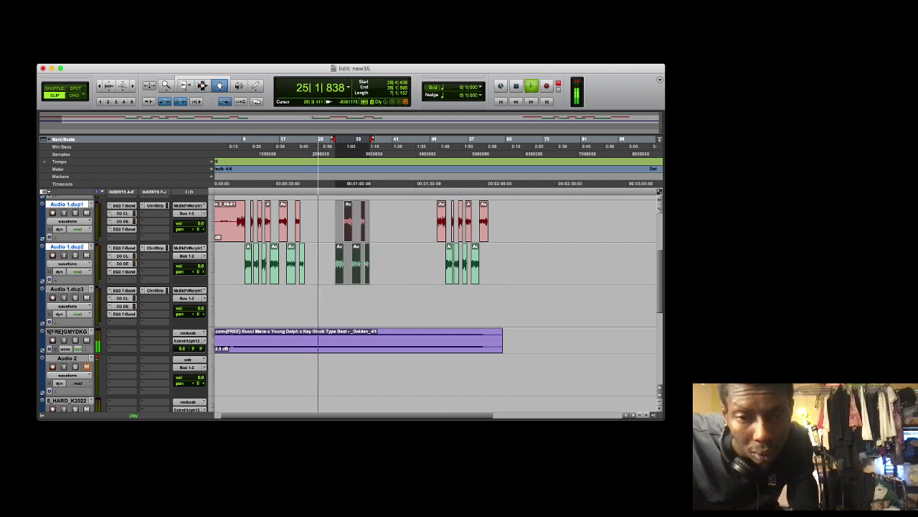
left_click_drag(339, 263, 352, 264)
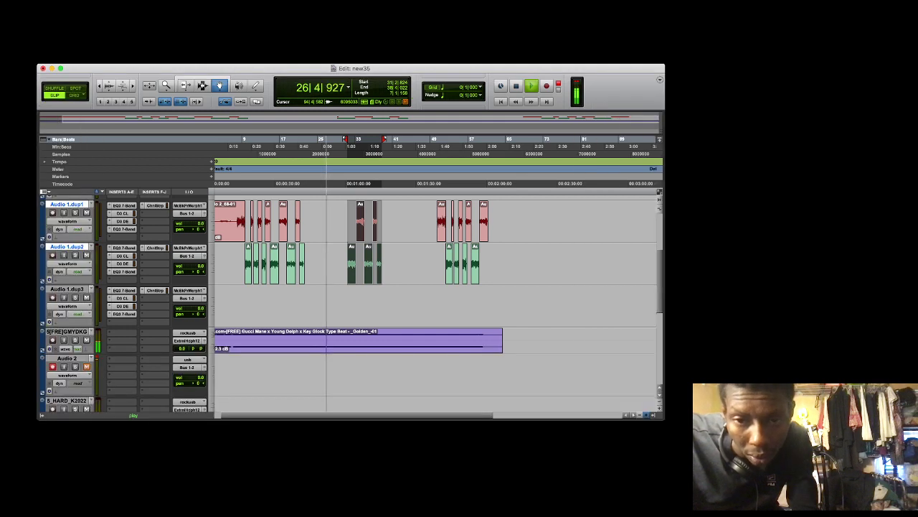
left_click(646, 415)
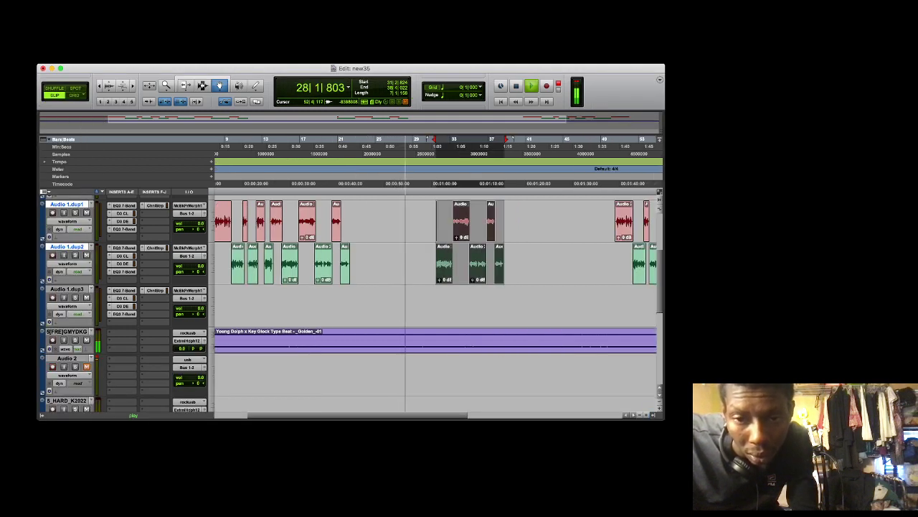
left_click_drag(446, 257, 449, 257)
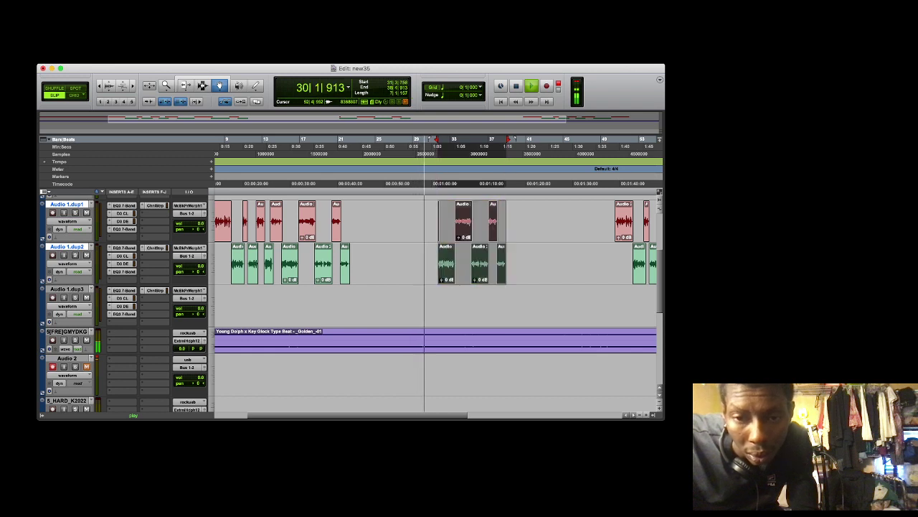
Shift the selected vocal group later so it starts at about 32|4, listening to it against the beat
key("t")
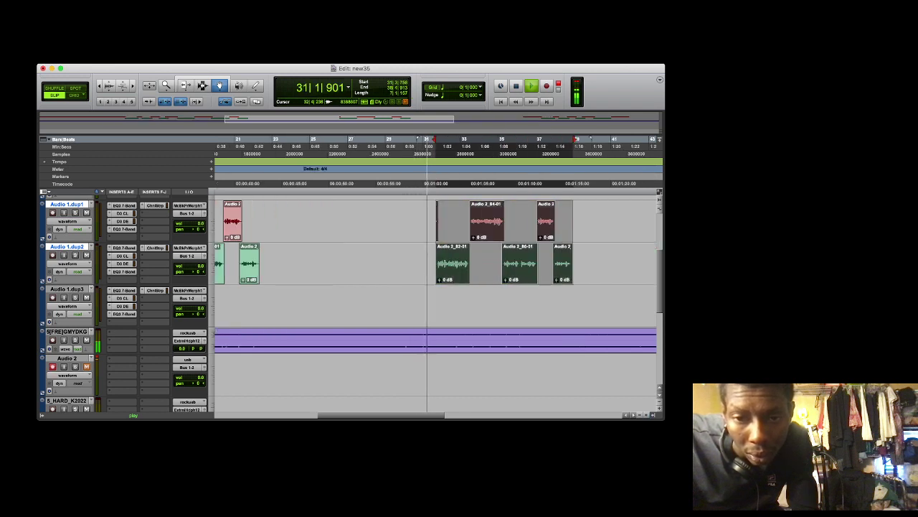
key("KP_Add")
left_click_drag(471, 259, 481, 260)
key("KP_Add")
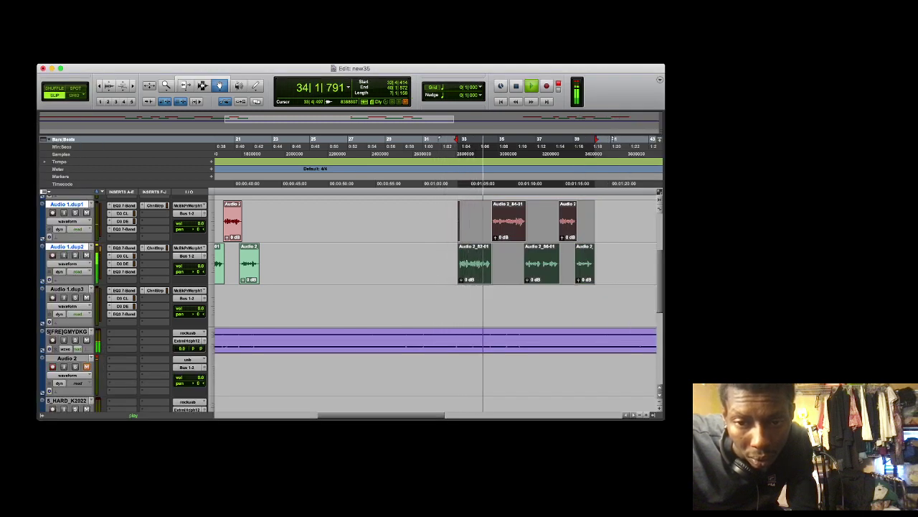
left_click_drag(478, 261, 472, 261)
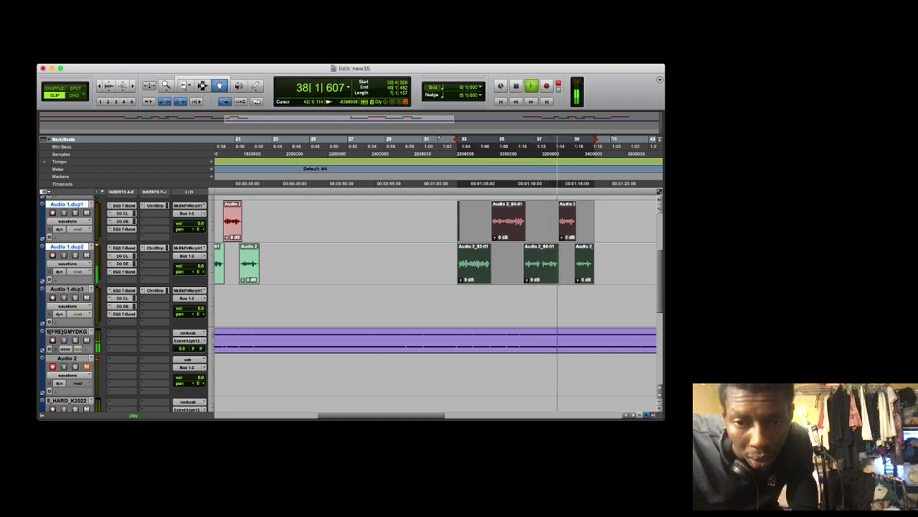
Fine-tune the start of the vocal group just before bar 33 by nudging it slightly earlier and replay it
key("t")
key("t")
key("KP_Subtract")
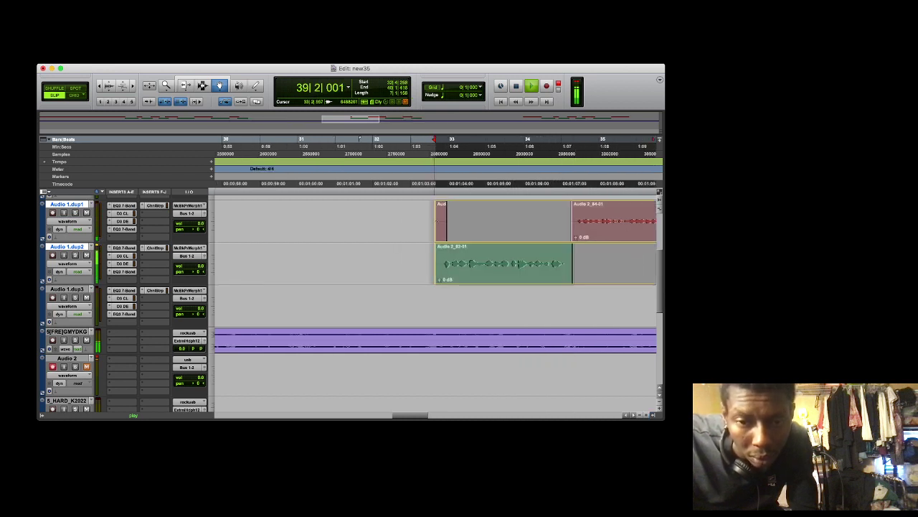
key("KP_Subtract")
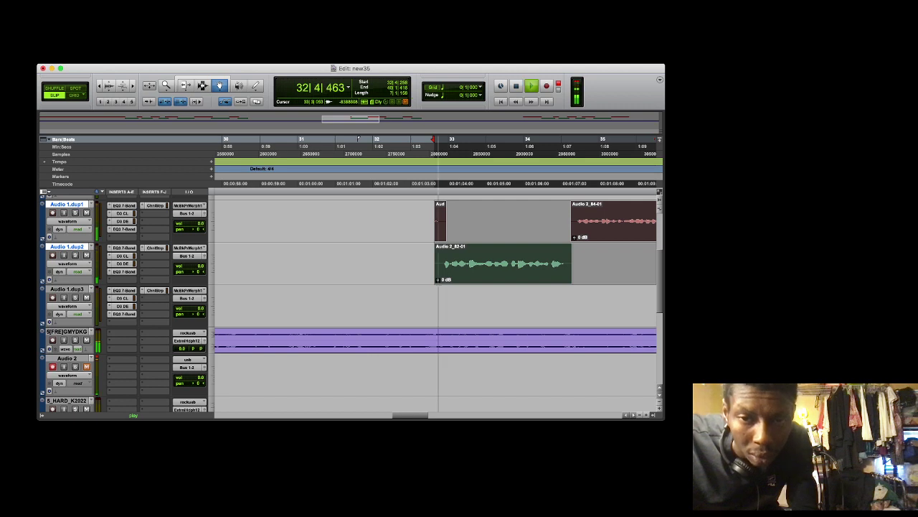
Delete the short leftover clip at about 32|4 on Audio 1.dup1
left_click(433, 307)
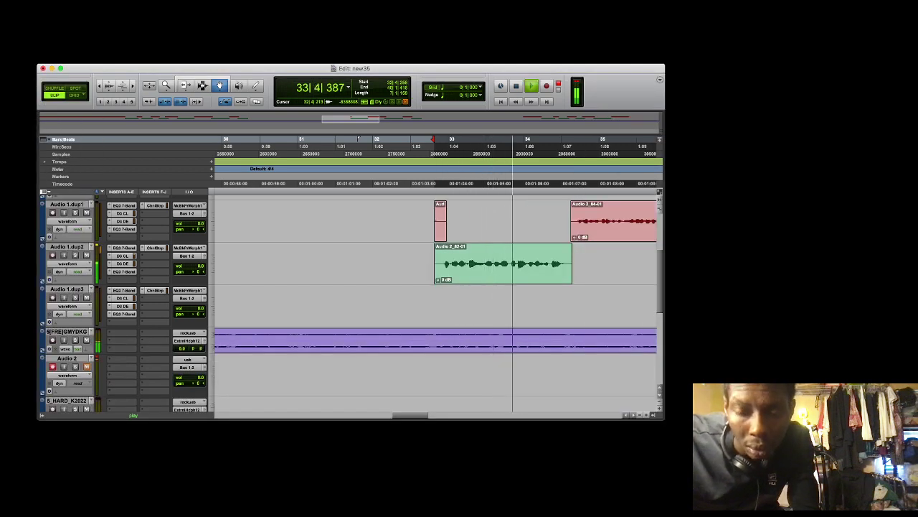
left_click(439, 221)
key("Delete")
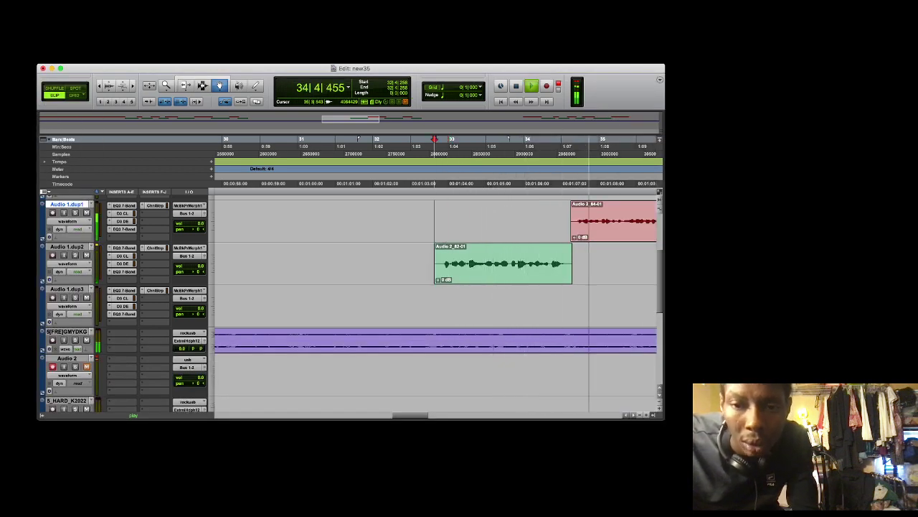
Reselect the remaining vocal clips from about 32|4 to bar 40 on Audio 1.dup1 and Audio 1.dup2 and replay them
left_click(640, 415)
left_click(640, 414)
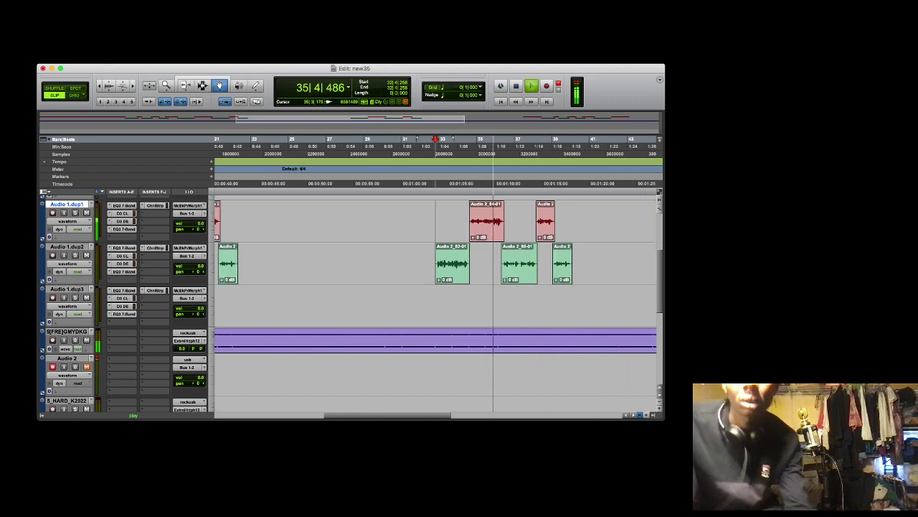
left_click(640, 415)
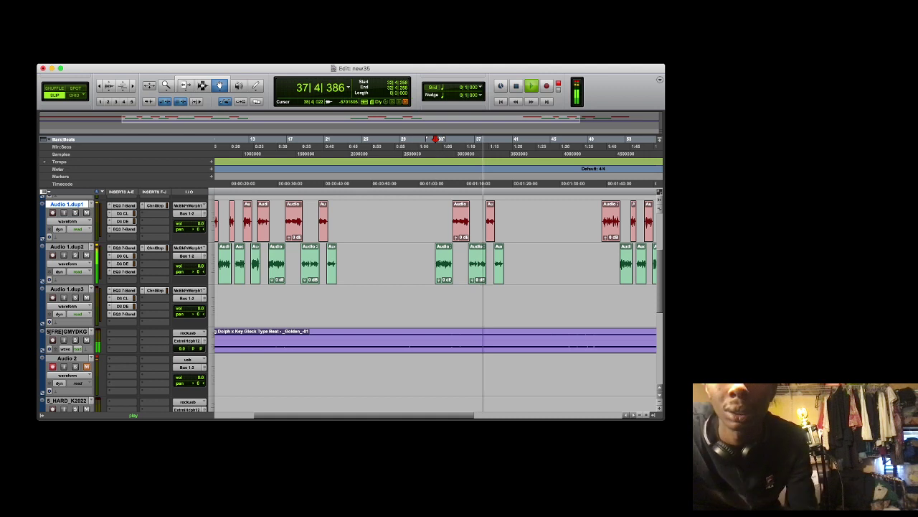
left_click(500, 263, "shift")
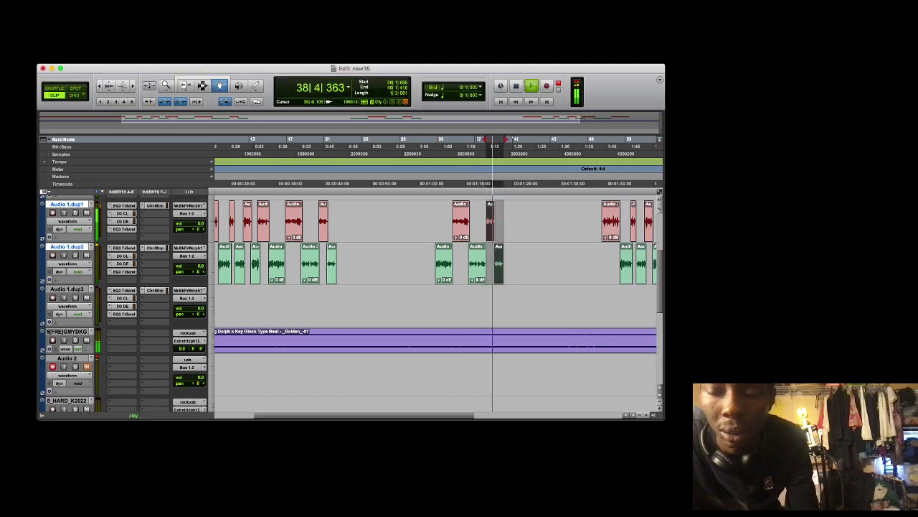
left_click(461, 222, "shift")
left_click_drag(451, 222, 435, 223)
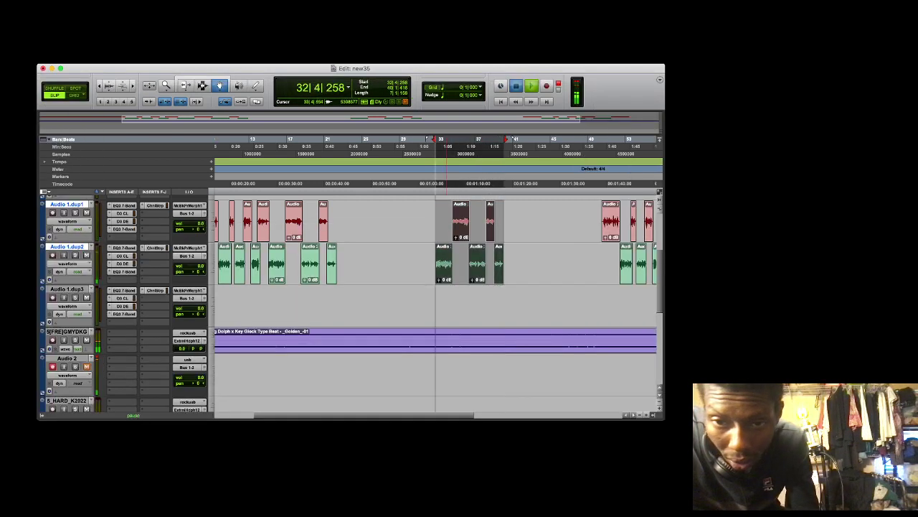
key("space")
Nudge the selected vocal group slightly later so it starts at about 32|4|288, checking the timing against the beat
left_click(646, 414)
left_click(647, 414)
left_click(647, 415)
left_click(647, 415)
left_click(646, 415)
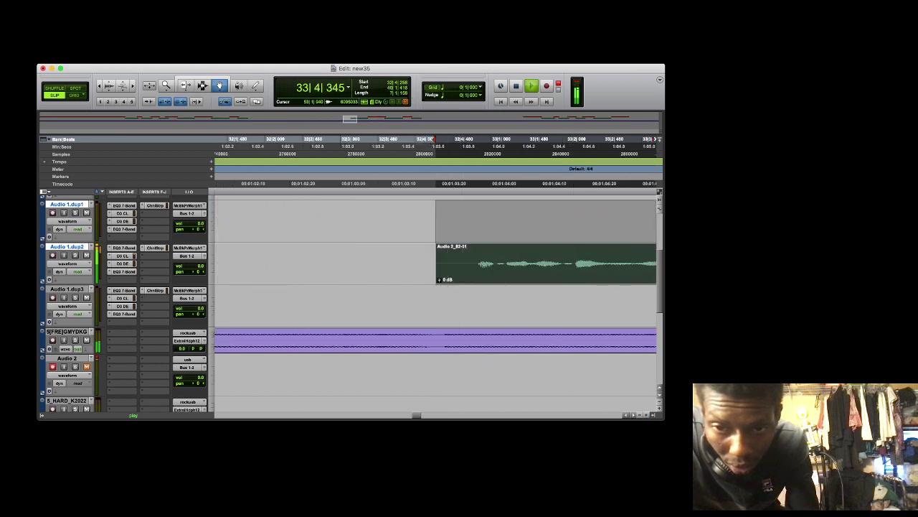
left_click_drag(517, 274, 524, 273)
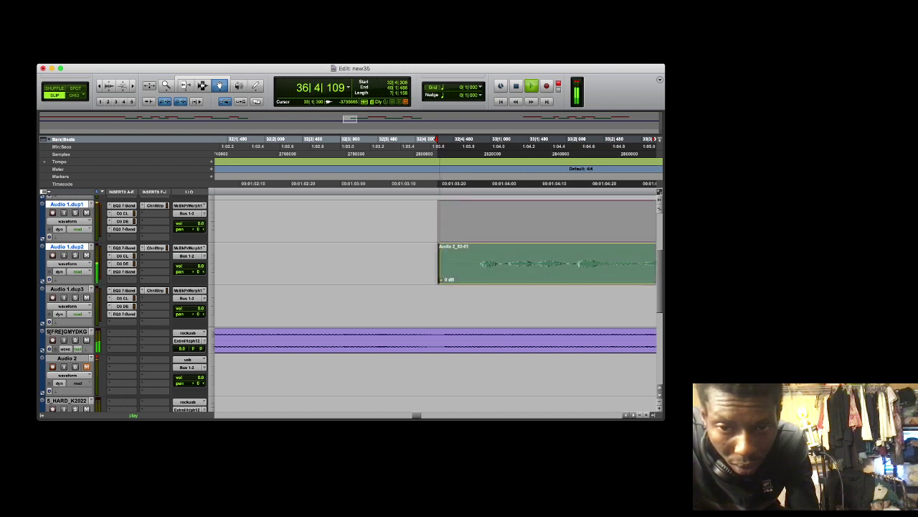
left_click_drag(521, 273, 517, 274)
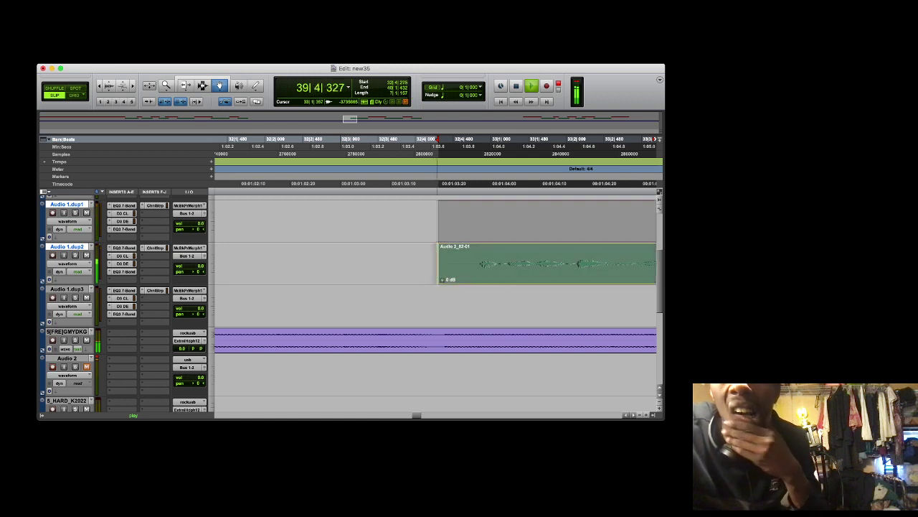
key("space")
key("space")
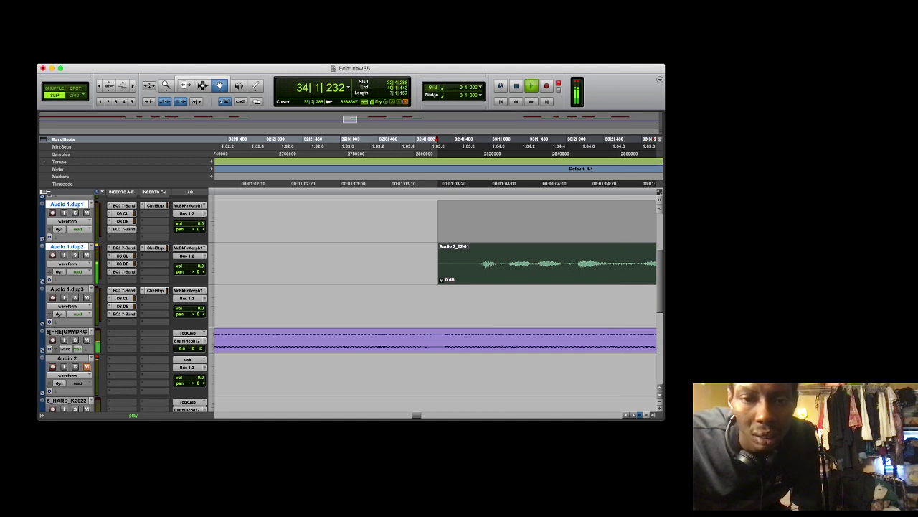
Record a long vocal take on Audio 2 from about 20|3 to bar 46 and move it to Audio 1.dup3
key("r")
key("r")
key("r")
key("r")
key("r")
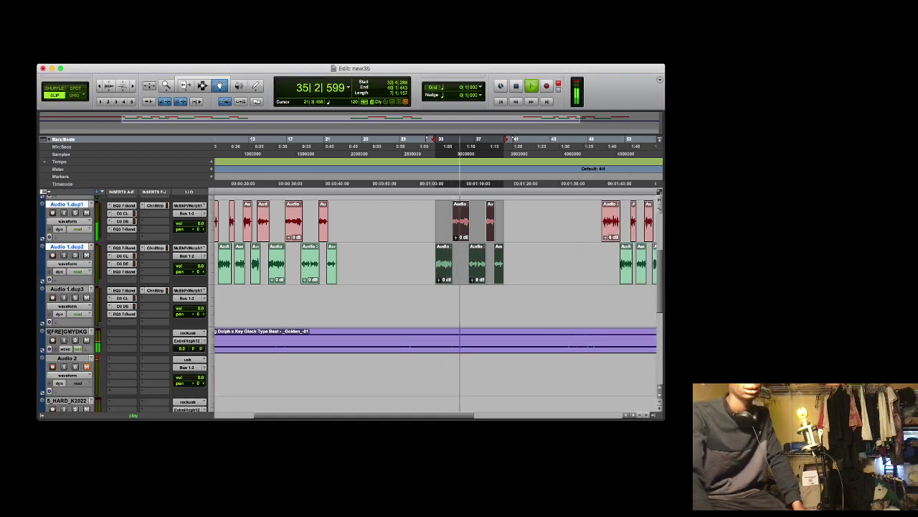
left_click(321, 138)
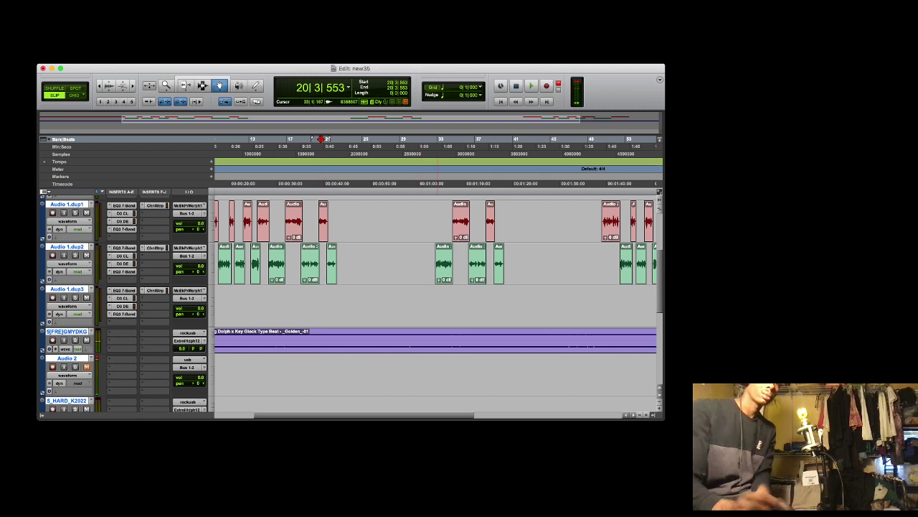
key("super+space")
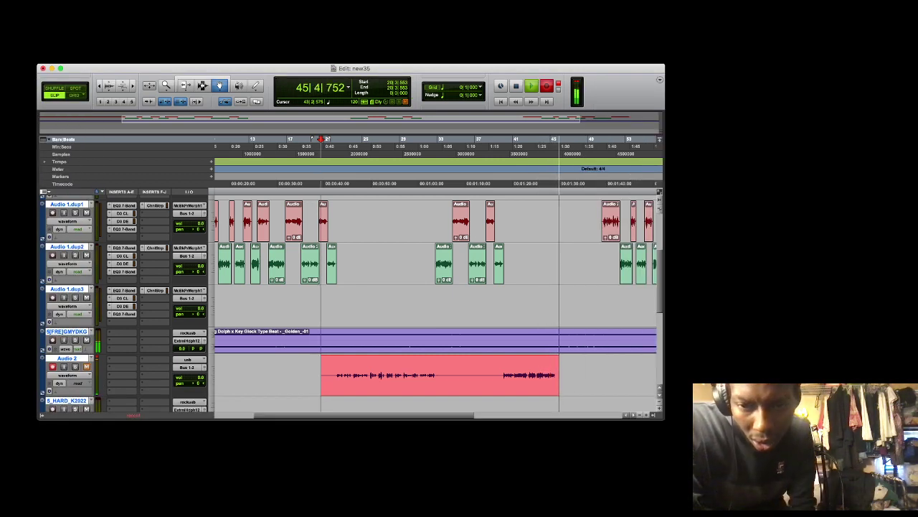
key("space")
left_click_drag(533, 389, 521, 302)
Listen to the end of the new take on Audio 1.dup3 and trim it back to about 43|3
left_click(541, 146)
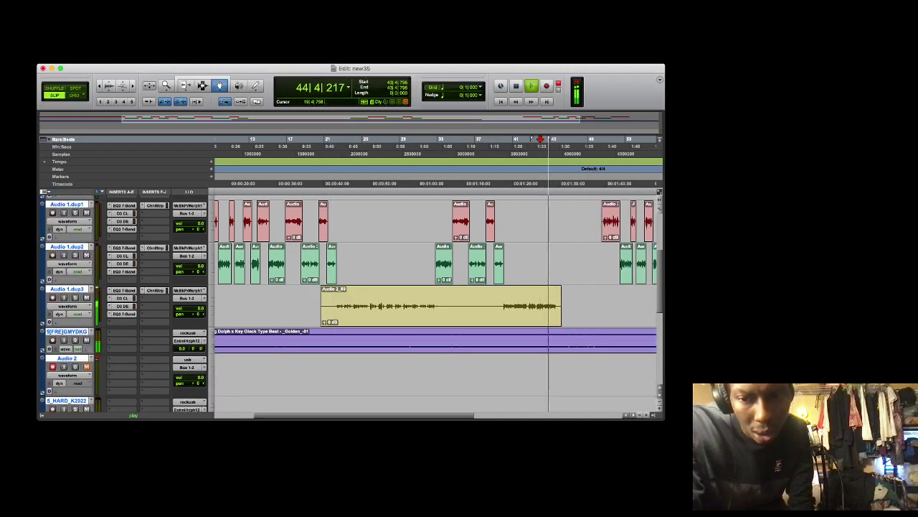
left_click(186, 85)
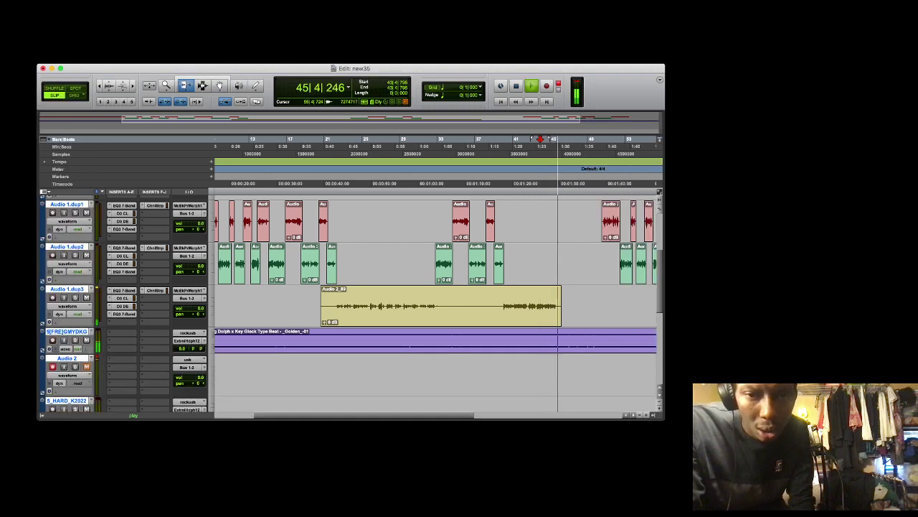
left_click(647, 414)
left_click(356, 147)
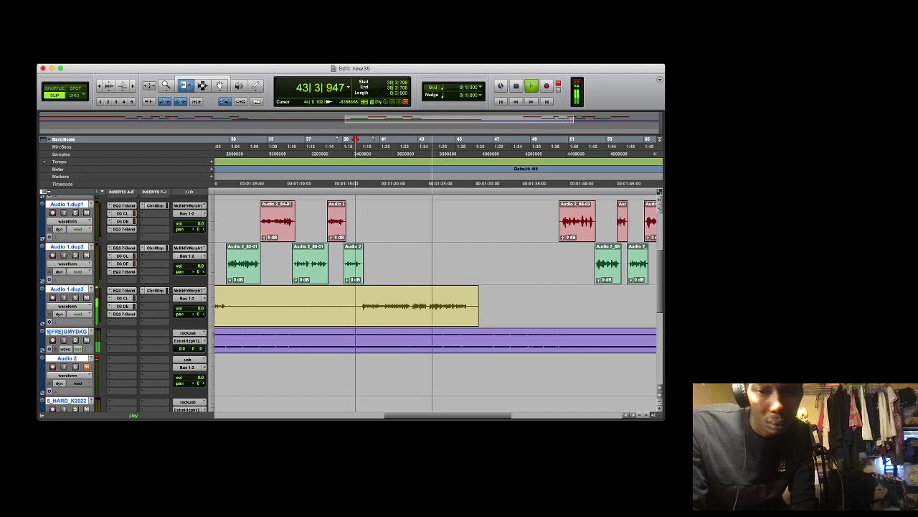
left_click(430, 306)
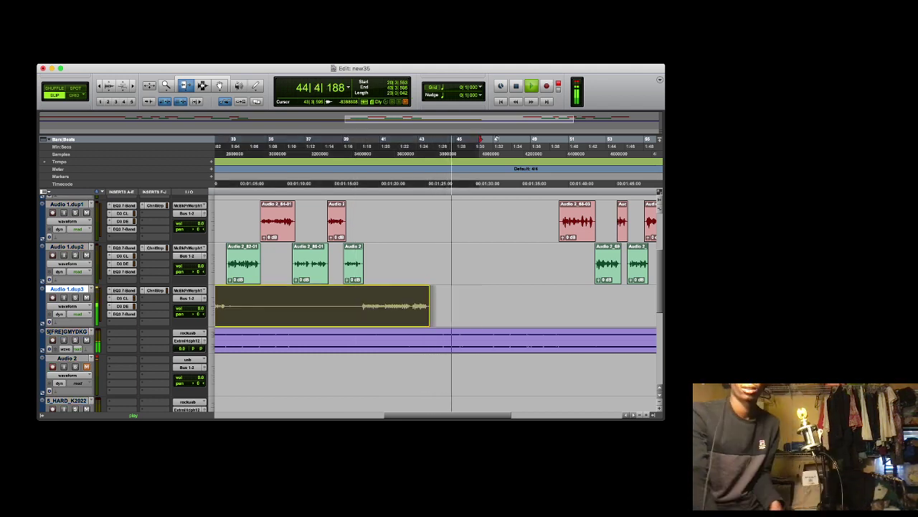
Record the next vocal take on Audio 2 starting at about 42|3 and play it back
left_click(411, 146)
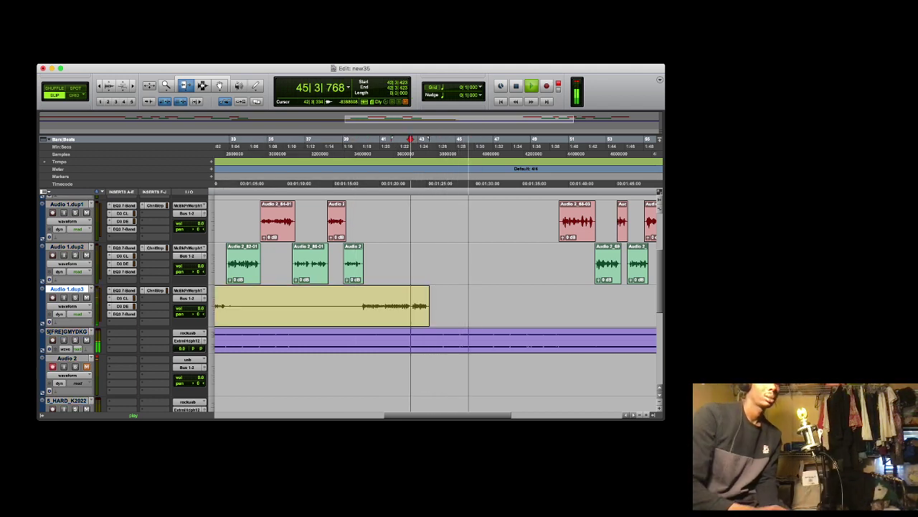
key("space")
key("super+space")
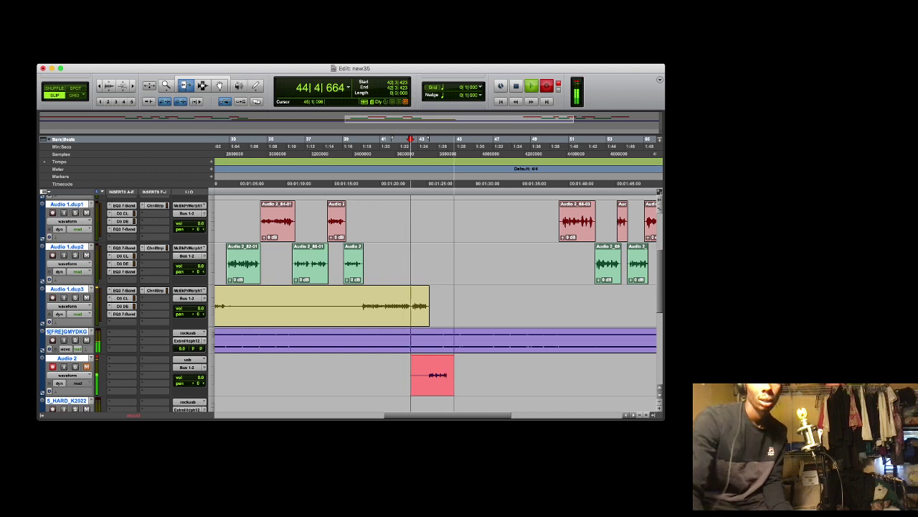
key("space")
key("space")
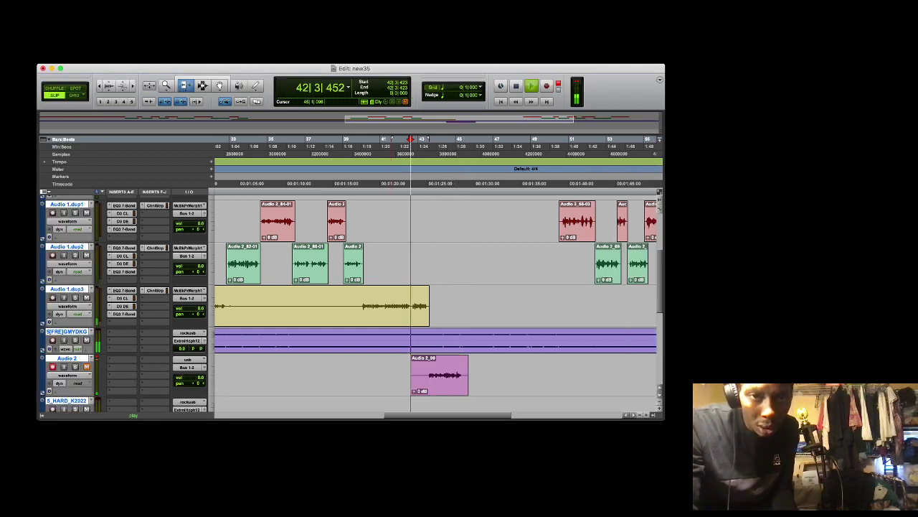
Trim the end of the new Audio 2 take to about 45|1 and move it to Audio 1.dup2
left_click(456, 375)
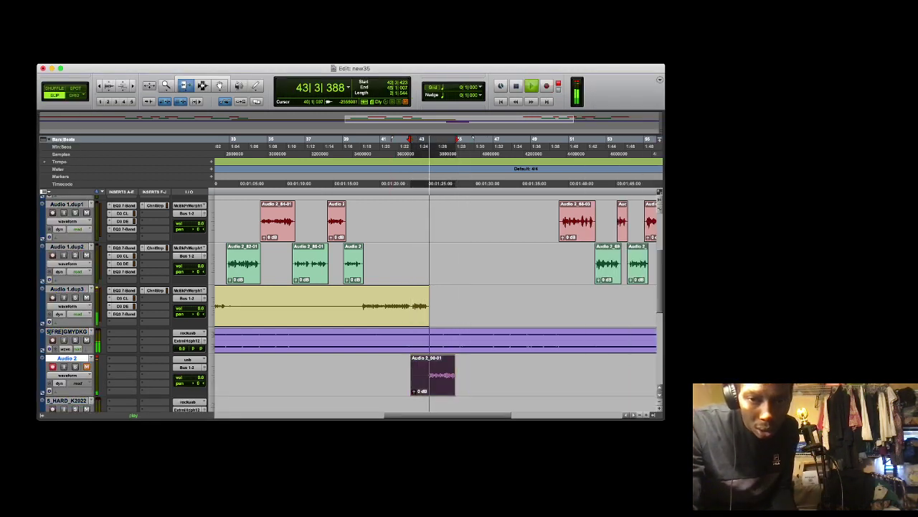
key("F8")
left_click_drag(444, 376, 445, 265)
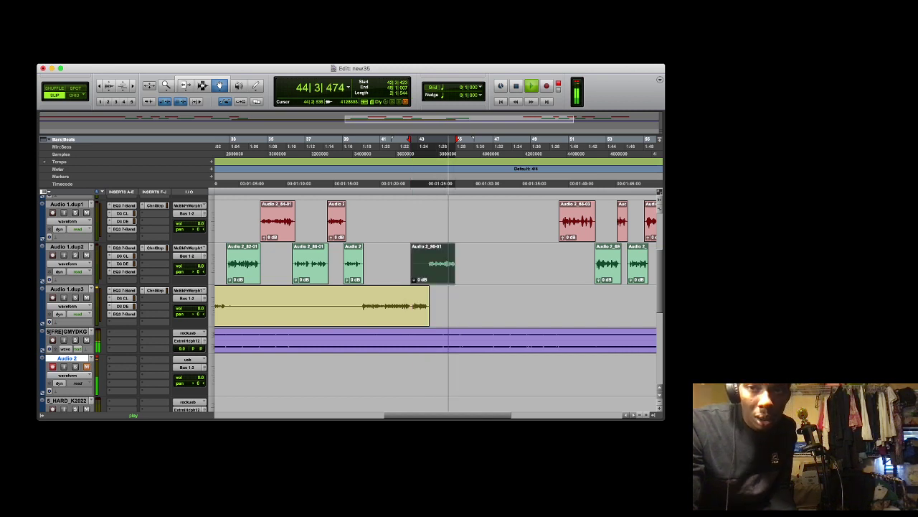
Record a vocal take on Audio 2 from about 44|3 to 46|3 and move it to Audio 1.dup3
left_click(447, 256)
key("space")
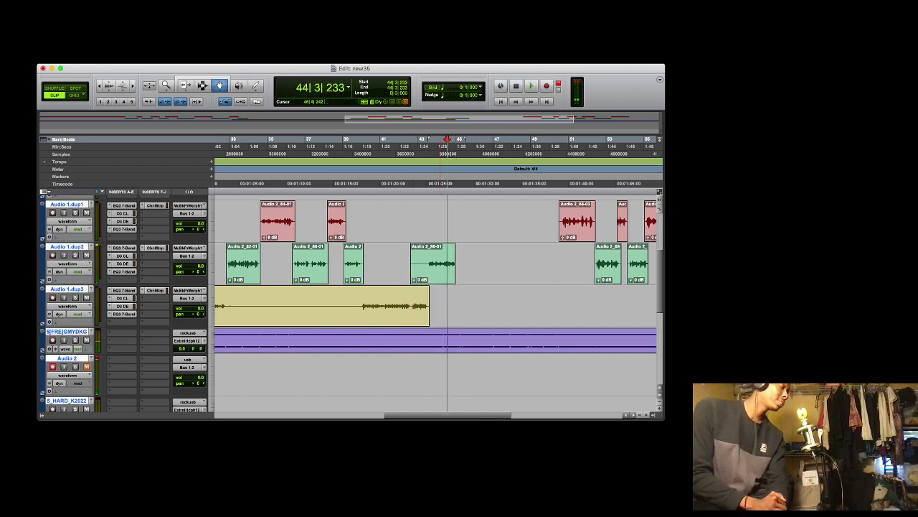
key("super+space")
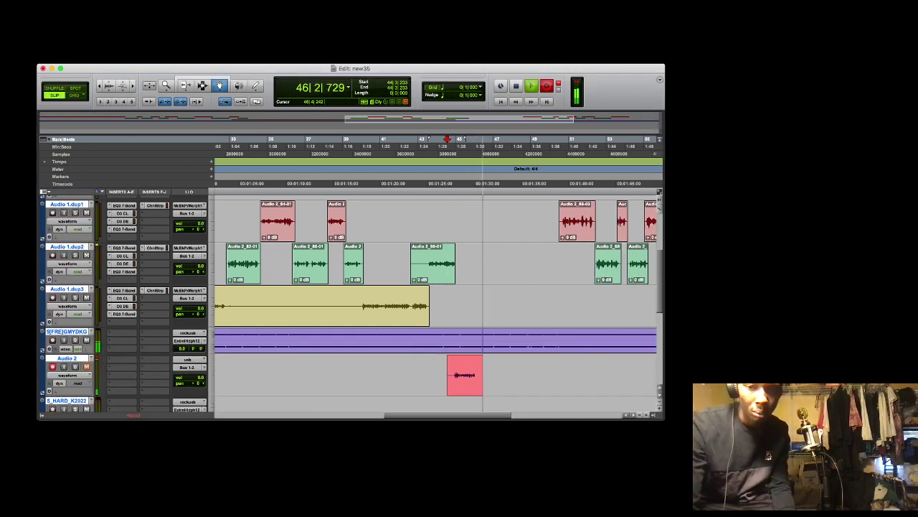
key("space")
key("space")
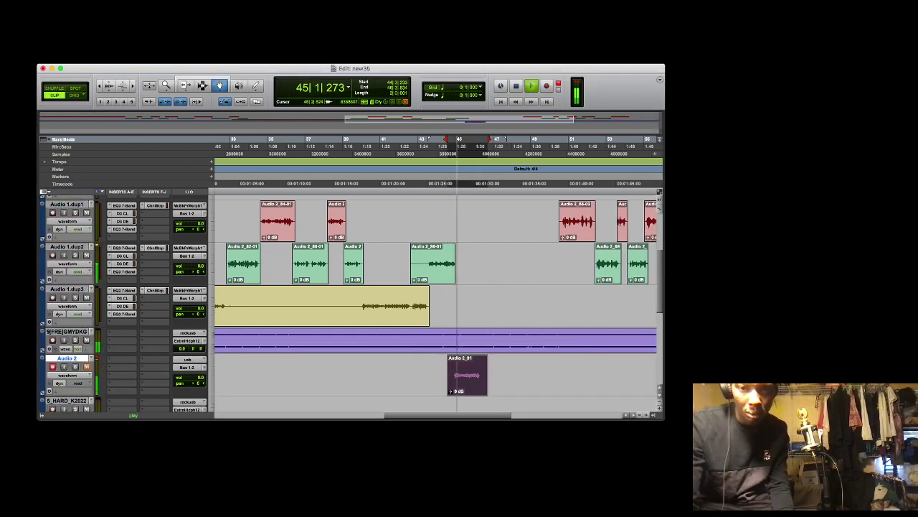
left_click_drag(483, 362, 482, 298)
Record a short vocal take on Audio 2 from about 45|4, redo it from the same point, and place it on Audio 1.dup2
key("space")
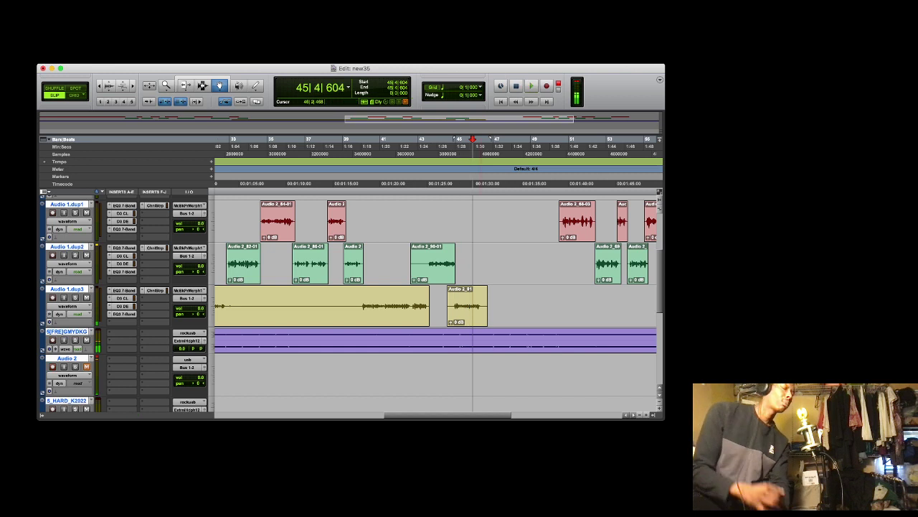
key("super+space")
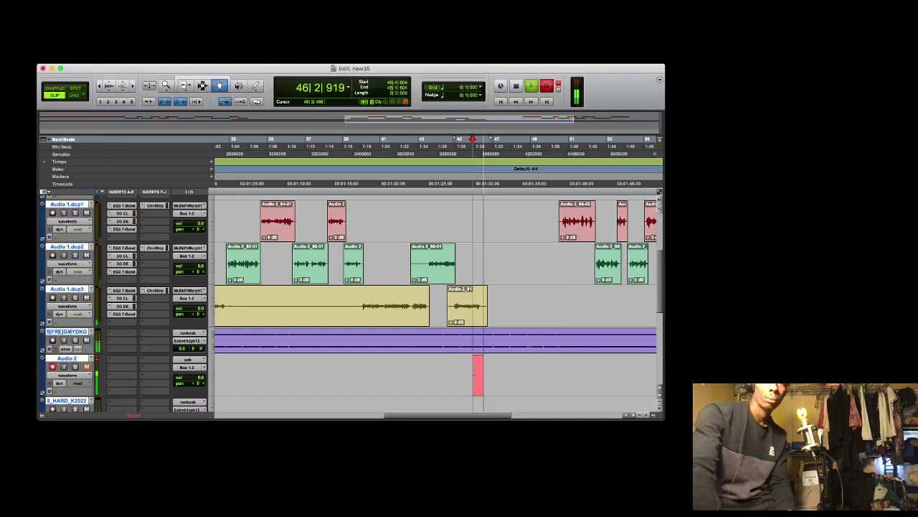
key("space")
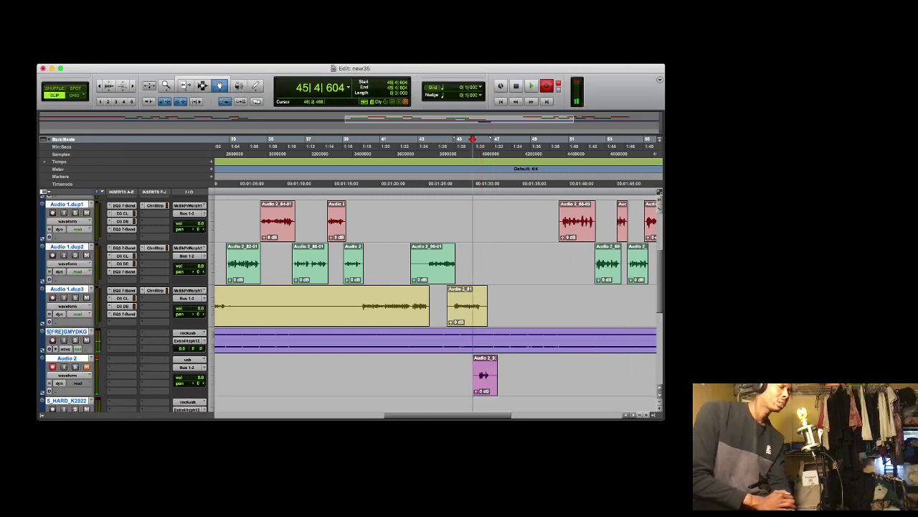
key("space")
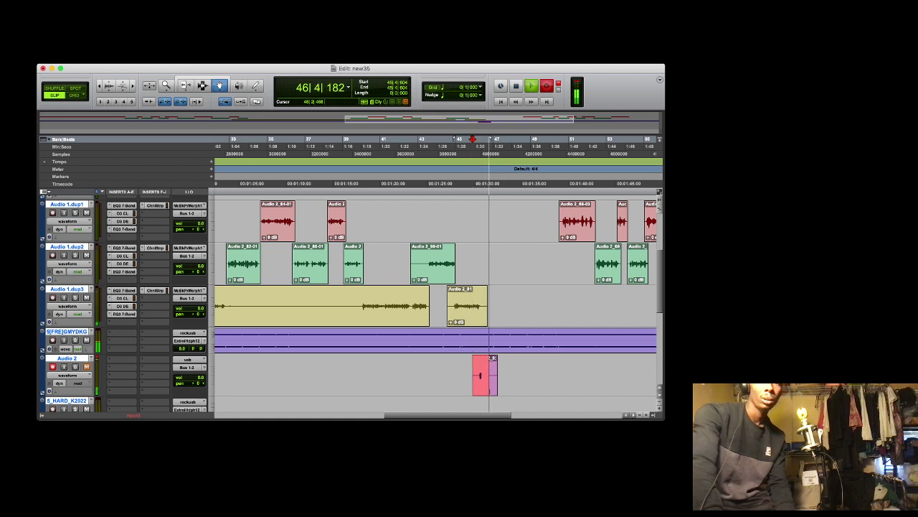
key("space")
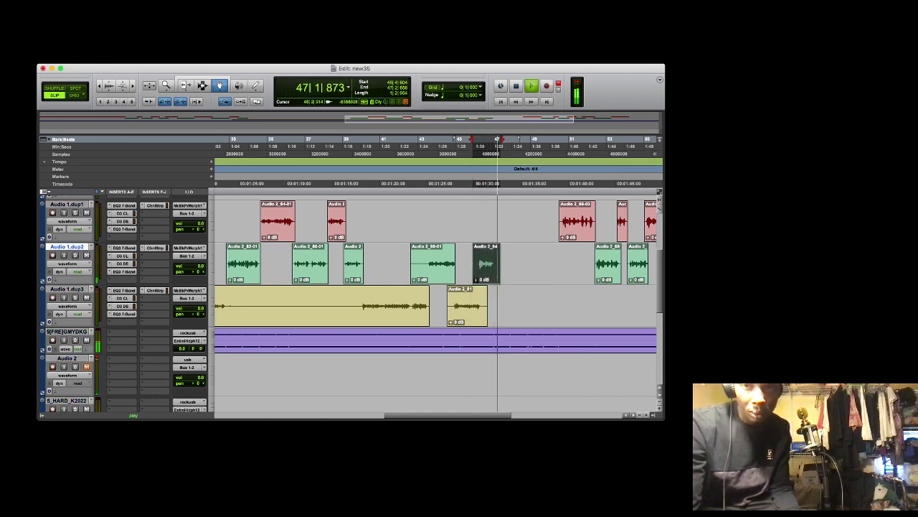
Record a vocal take on Audio 2 from about 46|3 to 48|3 and move it to Audio 1.dup3
key("space")
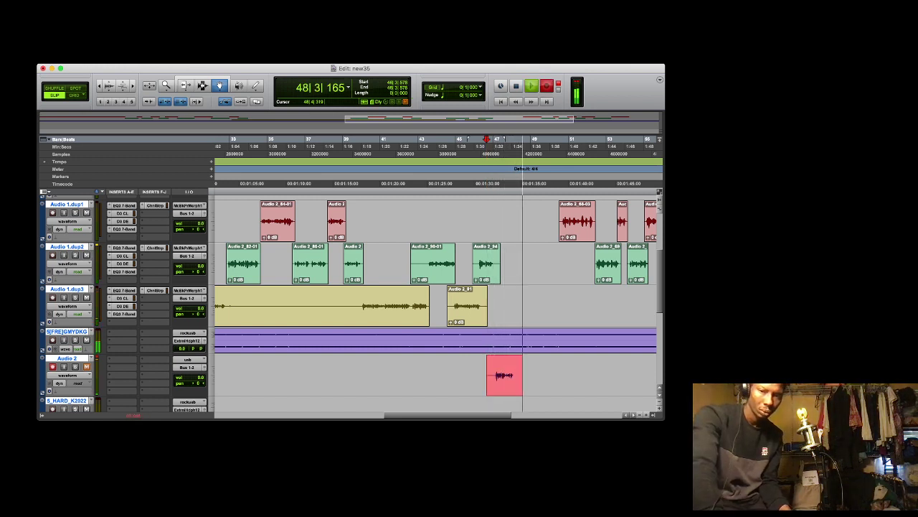
key("space")
key("space")
left_click_drag(512, 375, 512, 307)
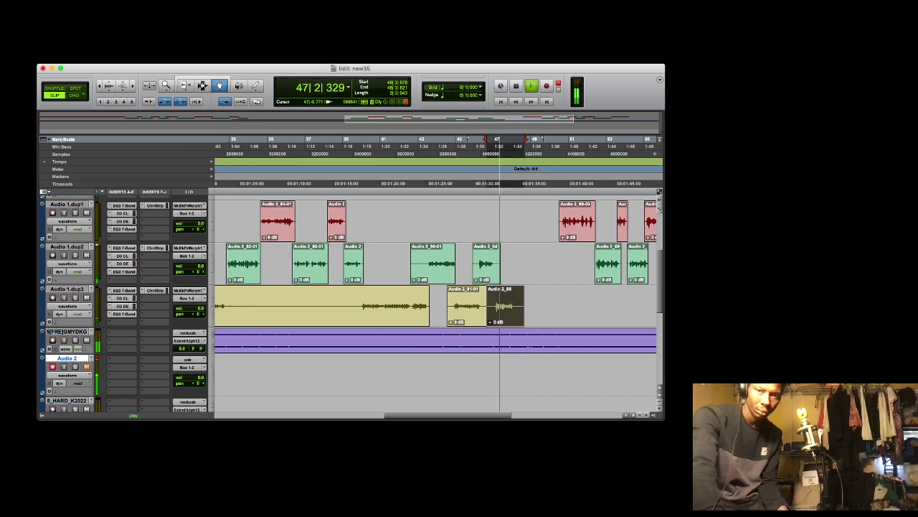
Record another vocal take on Audio 2 starting at about 47|1 and play it back
key("space")
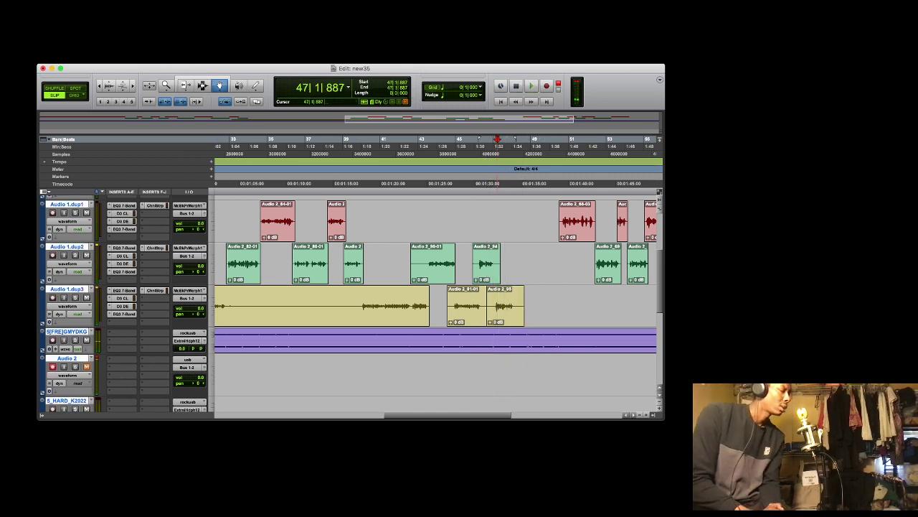
key("super+space")
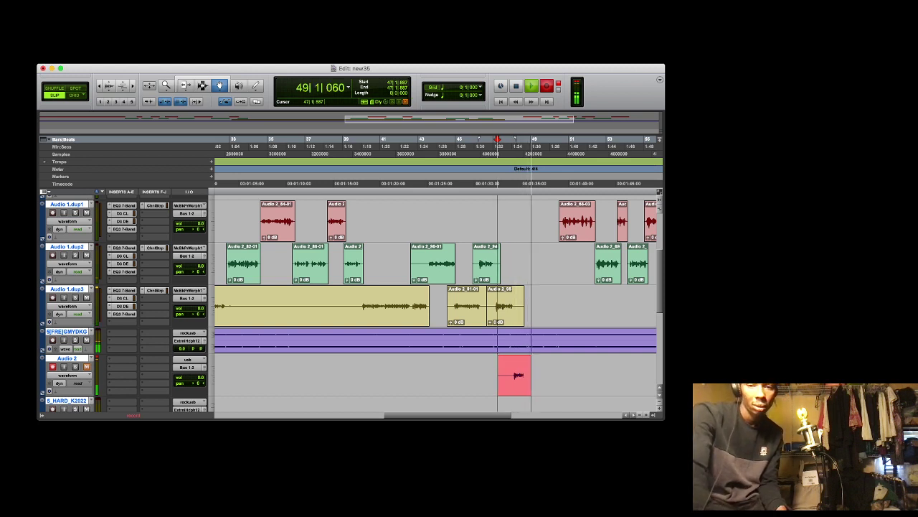
key("space")
key("space")
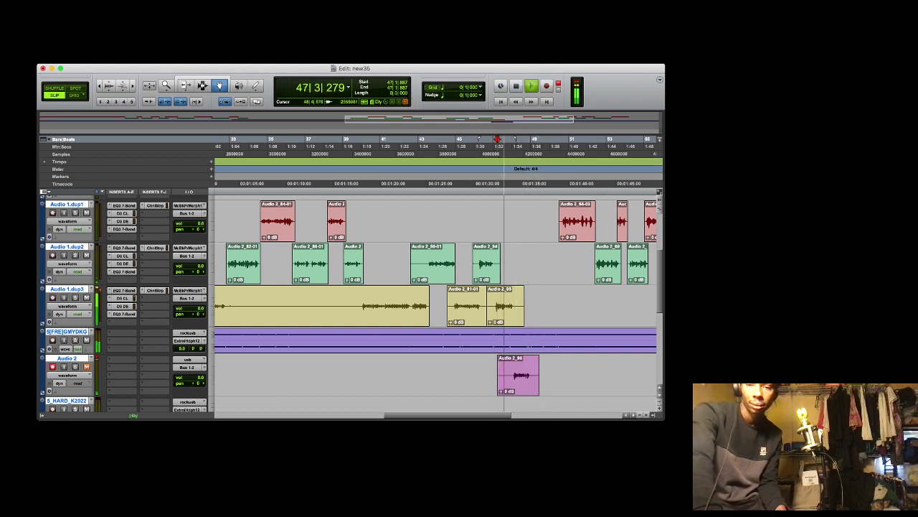
Move the take at 47|1 to Audio 1.dup2 and record a new vocal take on Audio 2 from about 48|2
left_click_drag(519, 373, 519, 263)
left_click(518, 147)
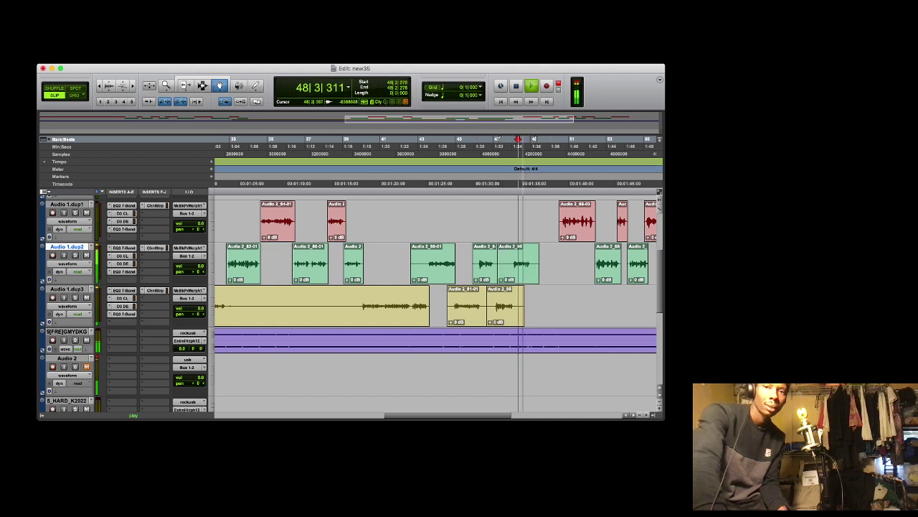
key("space")
key("super+space")
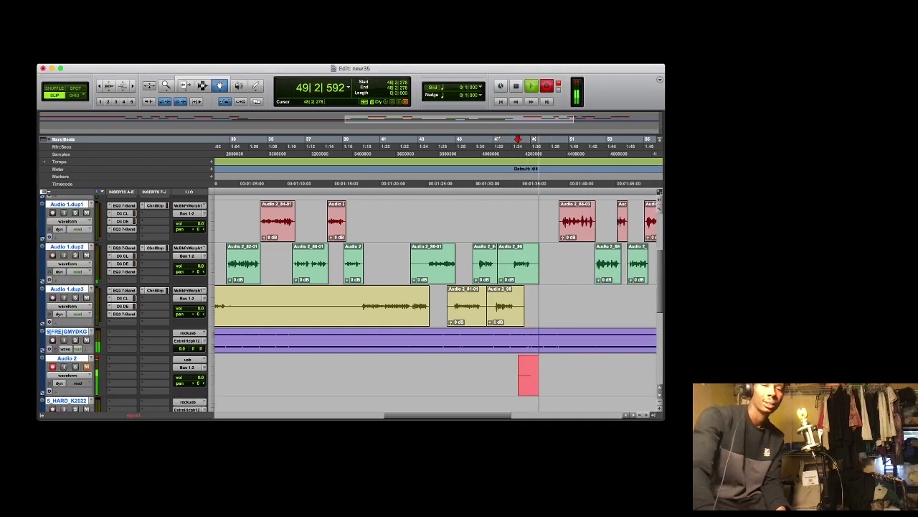
key("space")
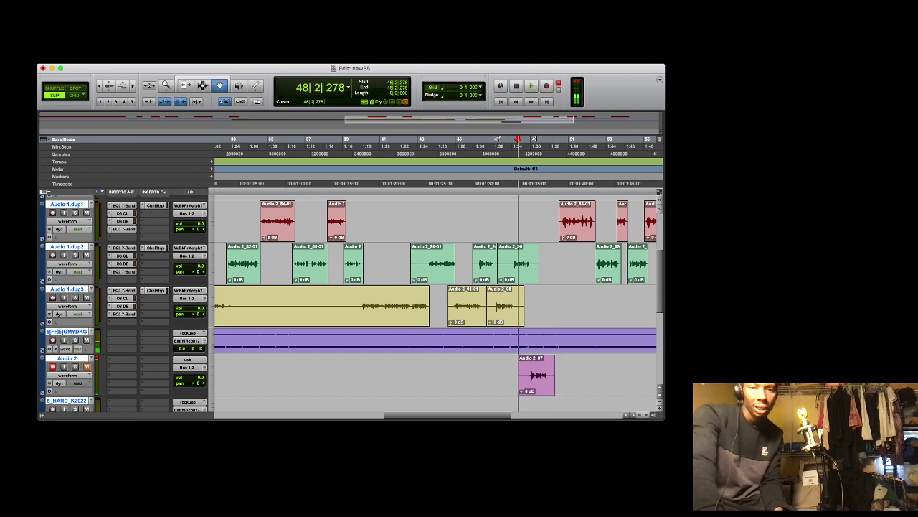
Move the take at 48|2 to Audio 1.dup3, then record another vocal take on Audio 2 from about 49|1 to 51|1
left_click_drag(538, 376, 538, 307)
left_click(535, 147)
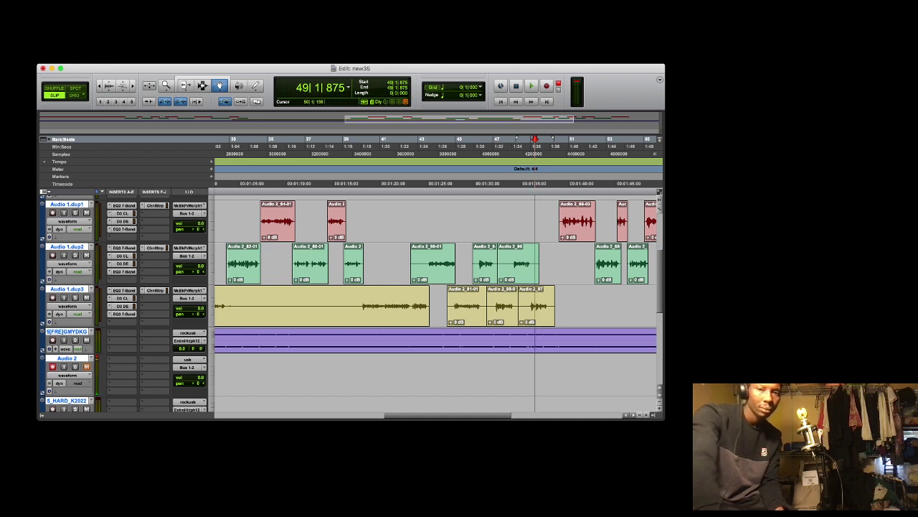
key("space")
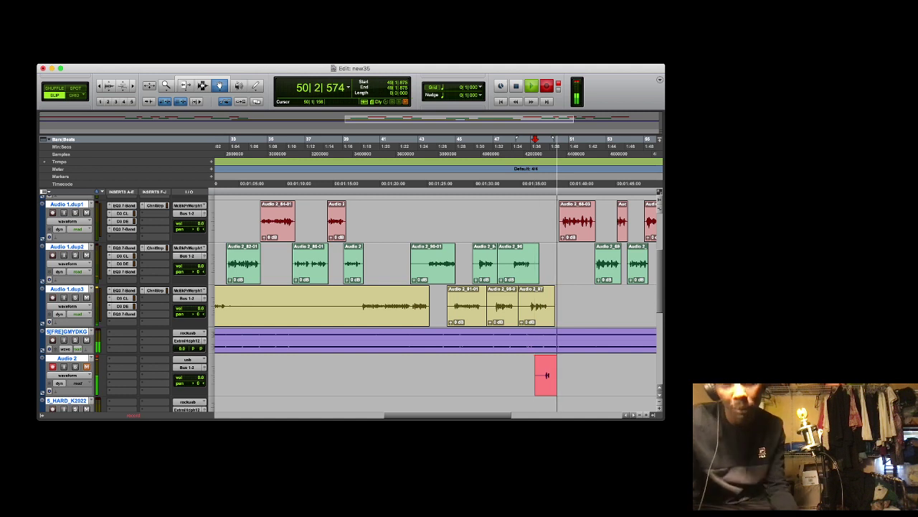
key("space")
key("space")
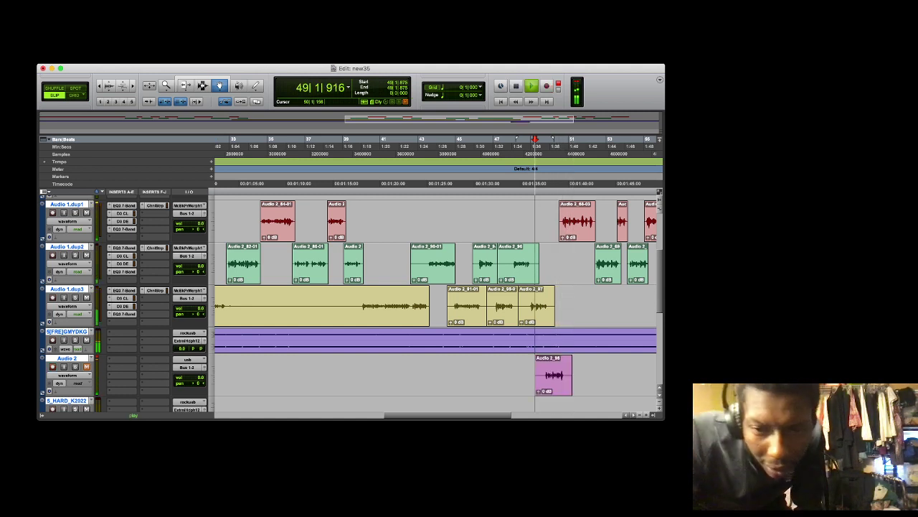
Move the take at 49|1 to Audio 1.dup2 and play the song back from about 38|4
left_click_drag(564, 376, 567, 264)
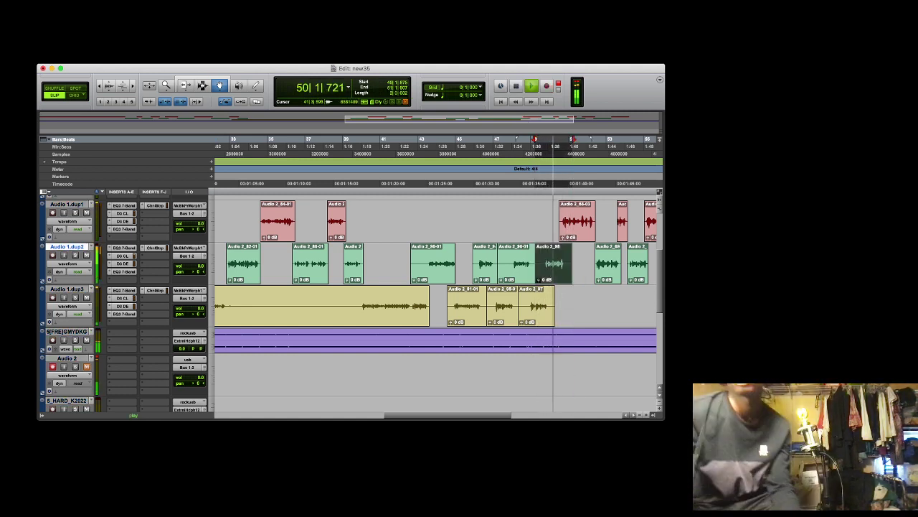
left_click(342, 184)
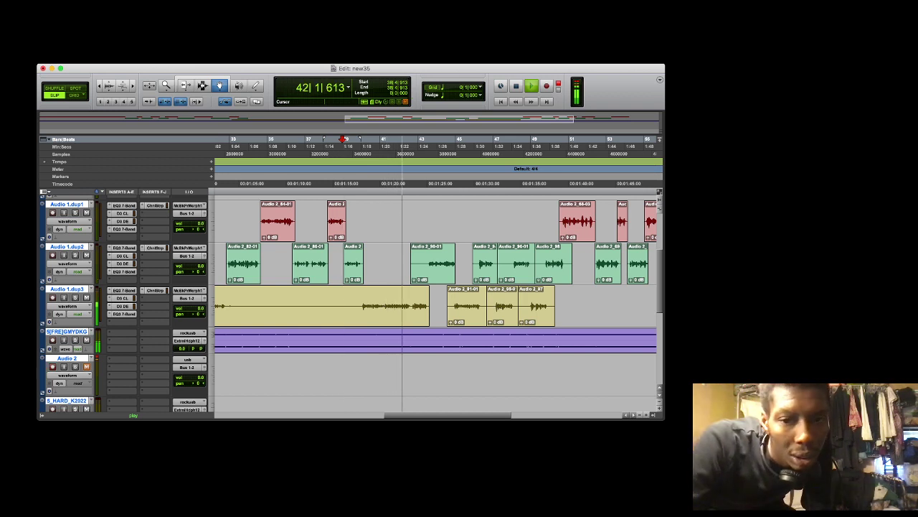
Trim the silence from the starts and ends of the newly recorded clips on Audio 1.dup2 and Audio 1.dup3 between about bars 43 and 51
key("F6")
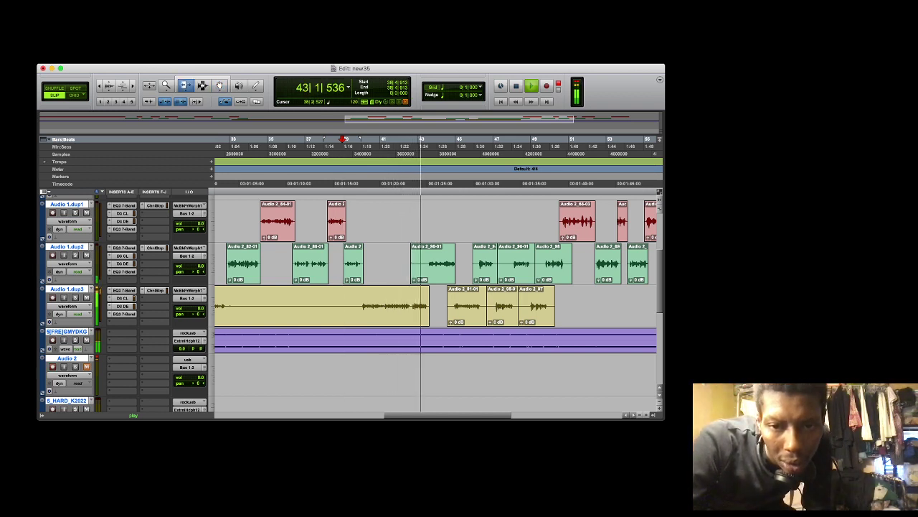
left_click_drag(412, 263, 427, 263)
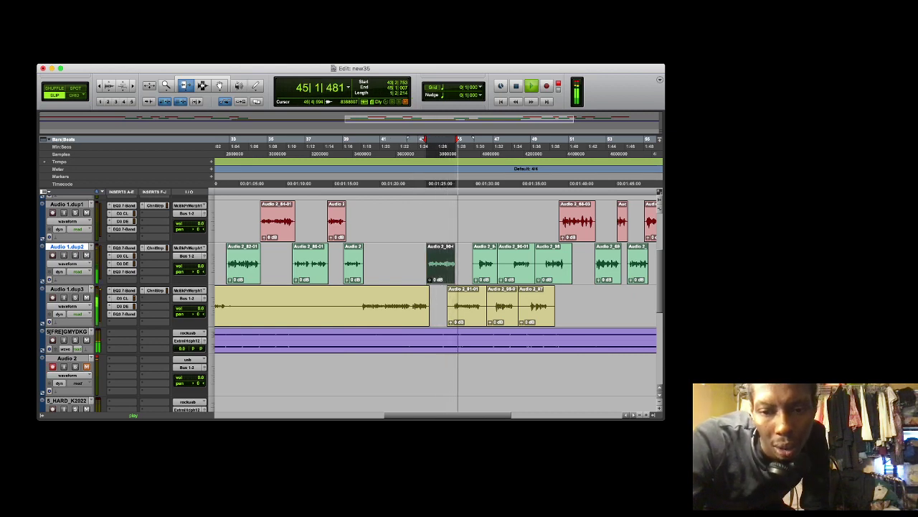
left_click(452, 306)
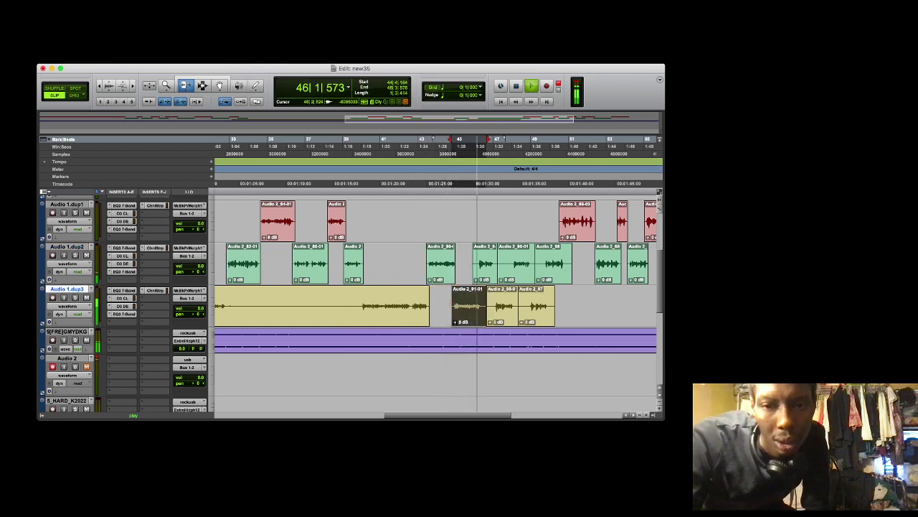
left_click(478, 264)
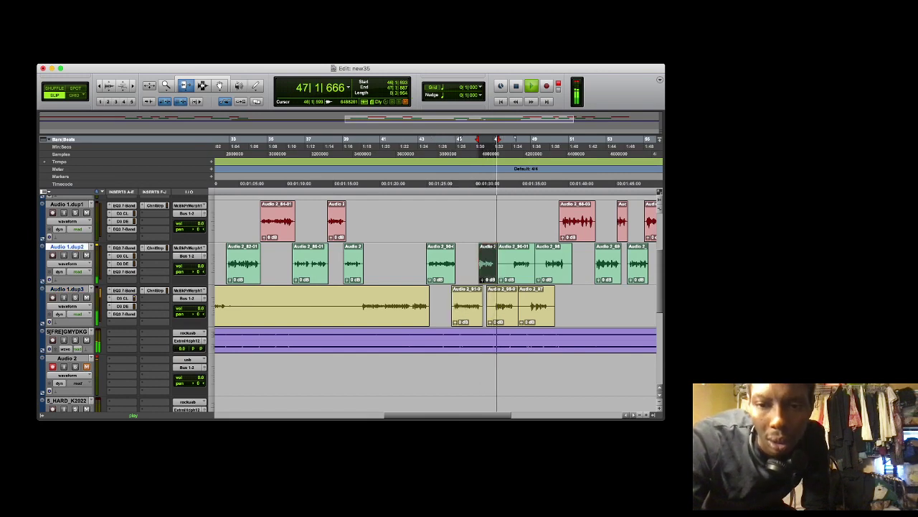
left_click_drag(499, 264, 565, 263)
left_click(549, 305)
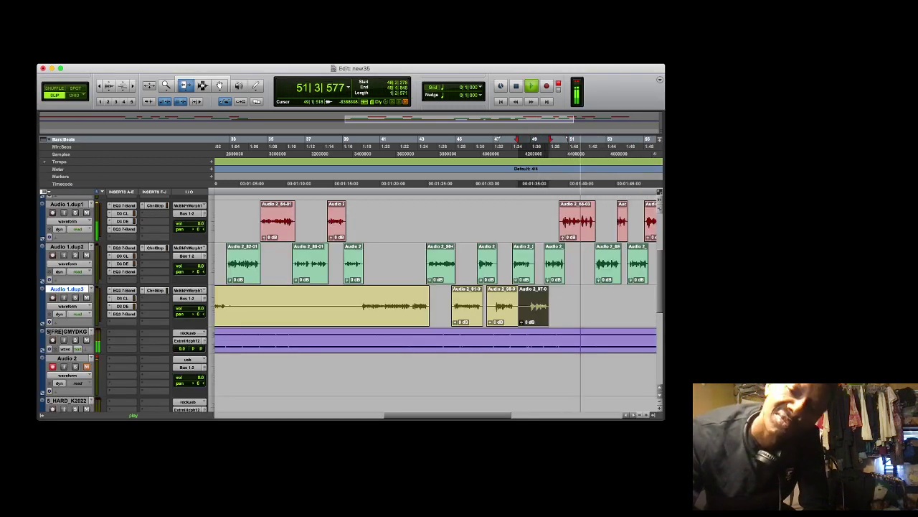
left_click(532, 263)
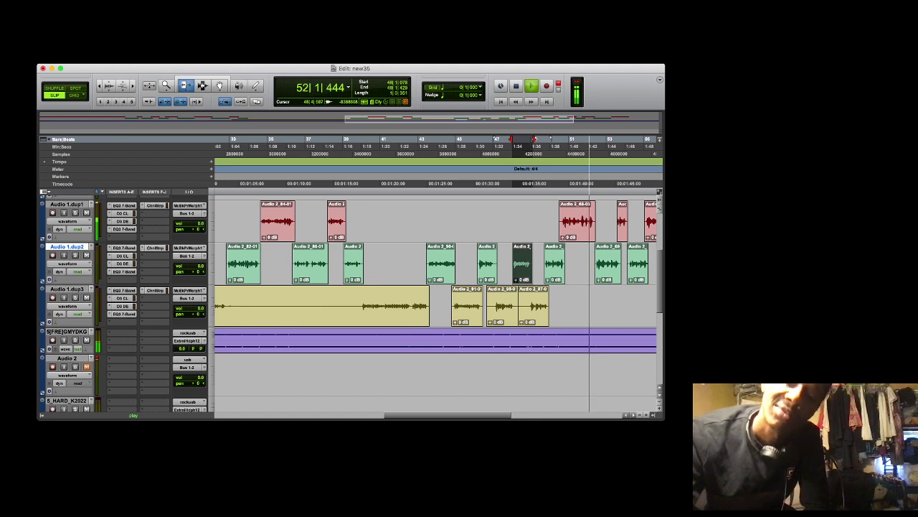
left_click(529, 306)
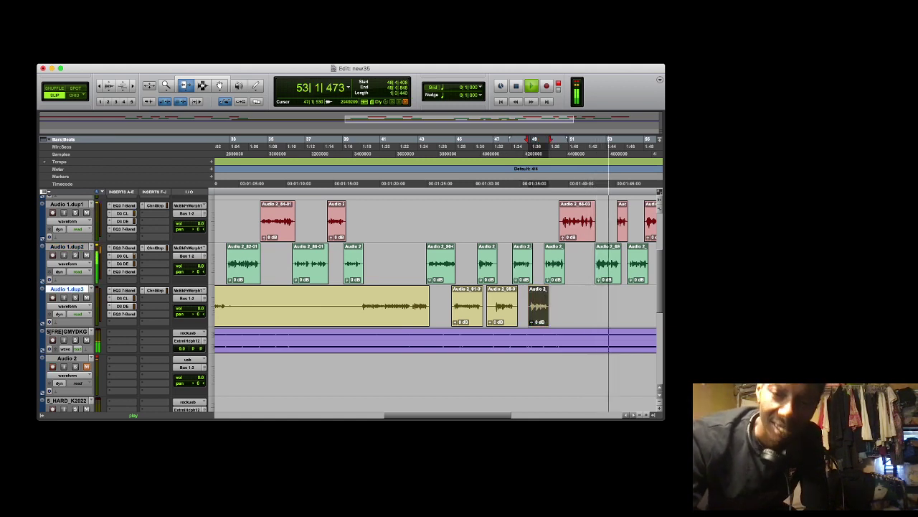
left_click(505, 307)
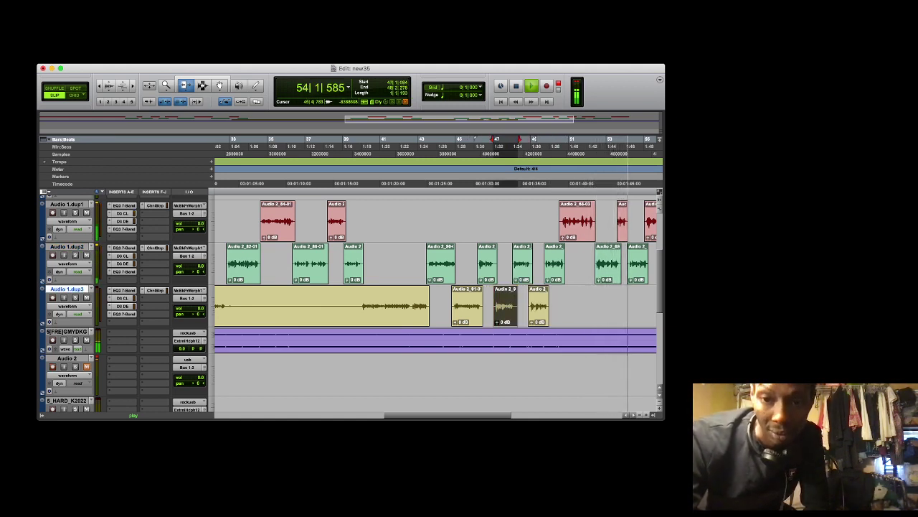
left_click(495, 263)
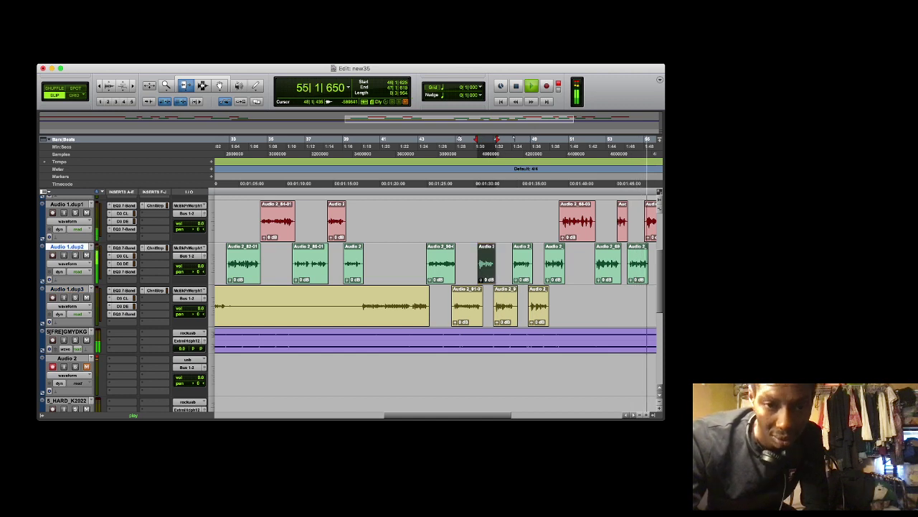
left_click(516, 306)
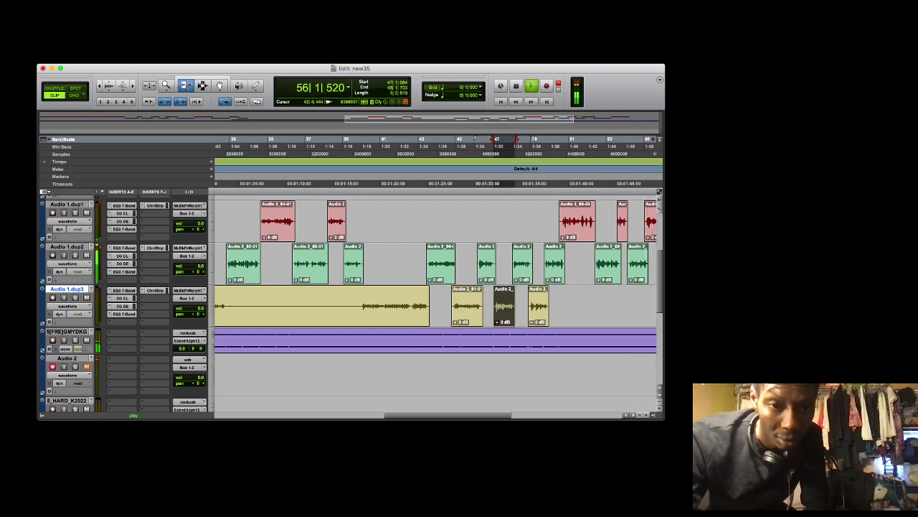
Remove the silent stretch between about bars 33 and 39 and the excess start of the long clip near bar 21 on Audio 1.dup3
key("F7")
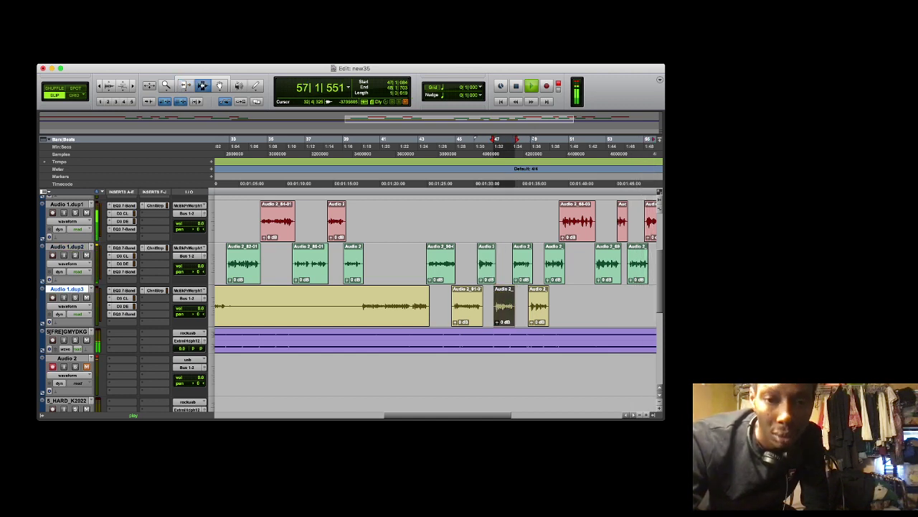
left_click_drag(228, 307, 359, 307)
key("Delete")
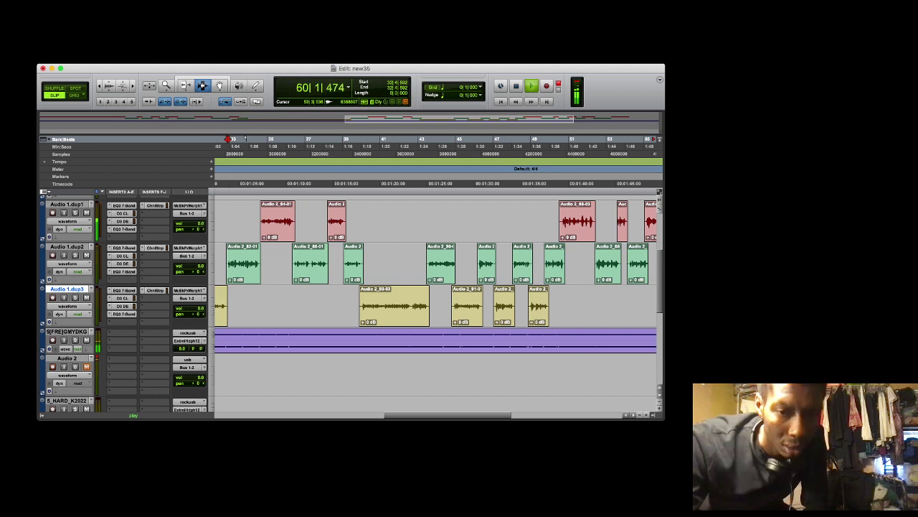
key("super+bracketleft")
key("super+bracketleft")
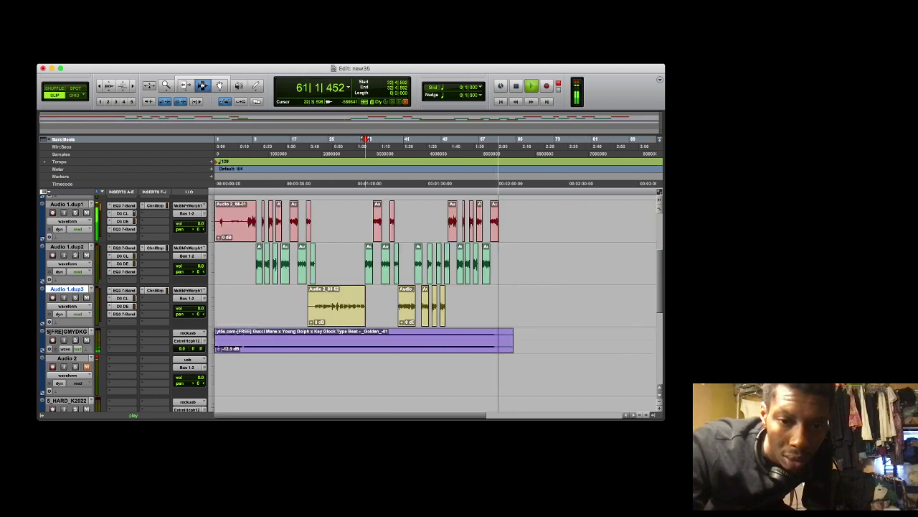
left_click_drag(313, 307, 294, 307)
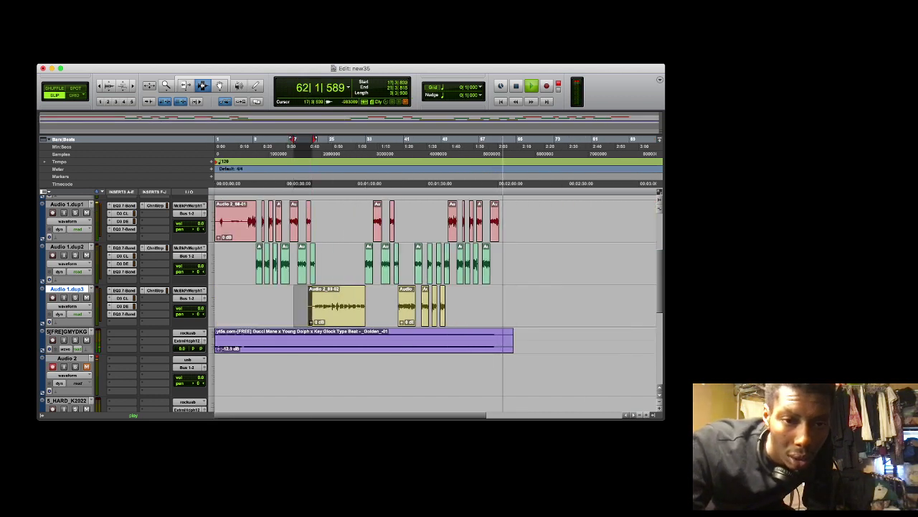
key("Delete")
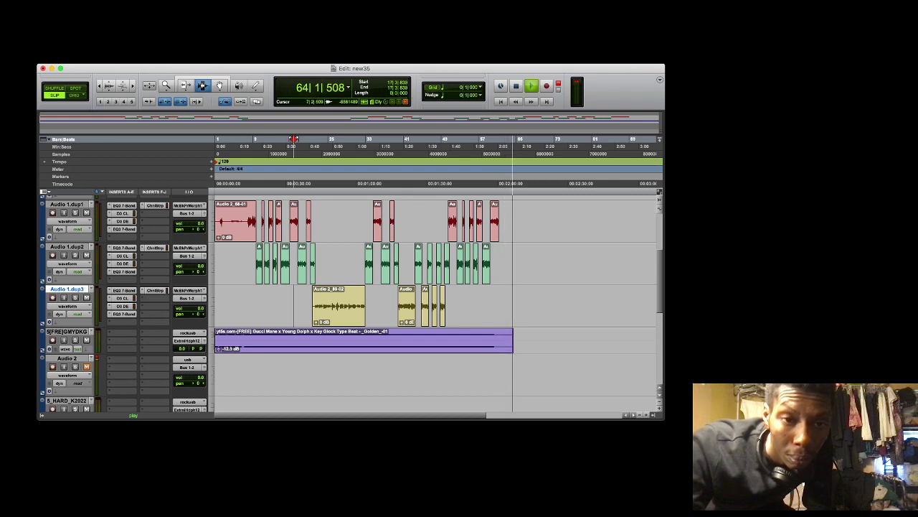
Delete the silent sections at the start and in the middle of the first long clip on Audio 1.dup1
left_click_drag(226, 221, 215, 215)
key("Delete")
key("Delete")
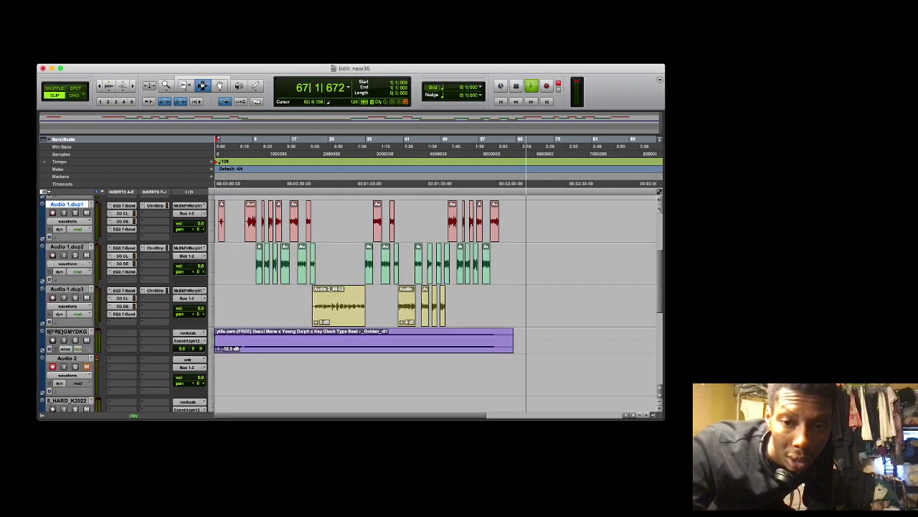
Select the whole song from bar 1 to about 64|3 across the vocal and beat tracks and play it through
key("space")
key("space")
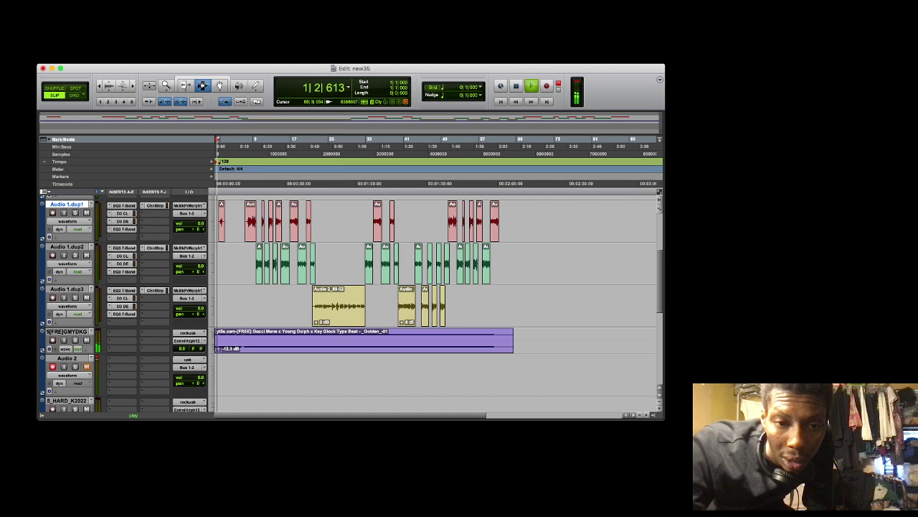
mouse_move(515, 341)
left_mouse_down()
mouse_move(215, 193)
mouse_move(216, 337)
left_mouse_up()
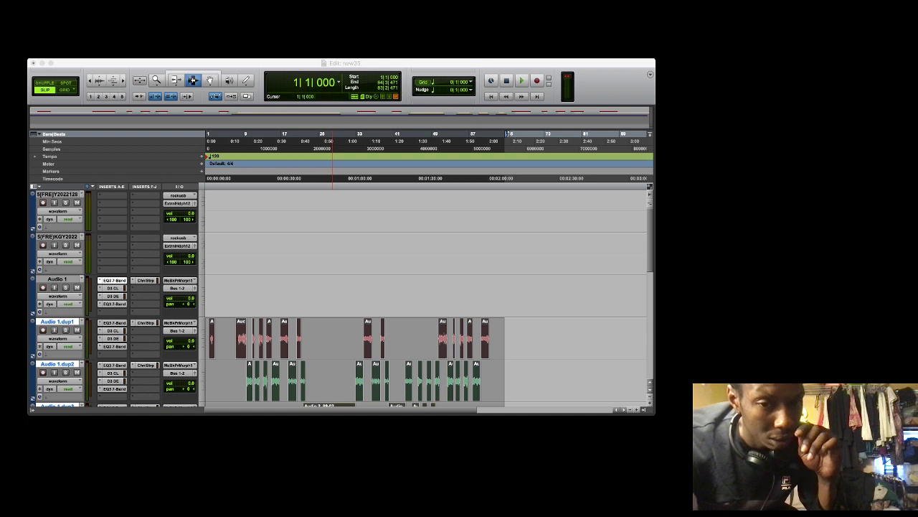
key("super+Tab")
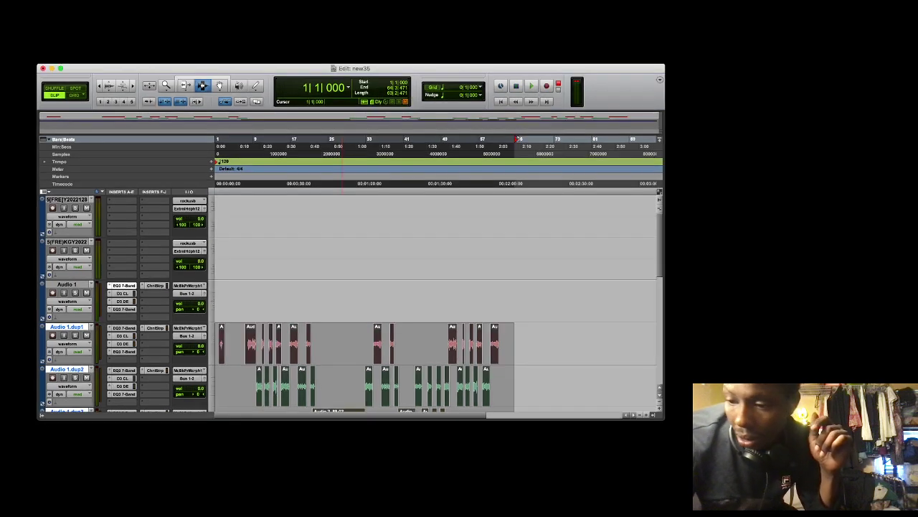
key("space")
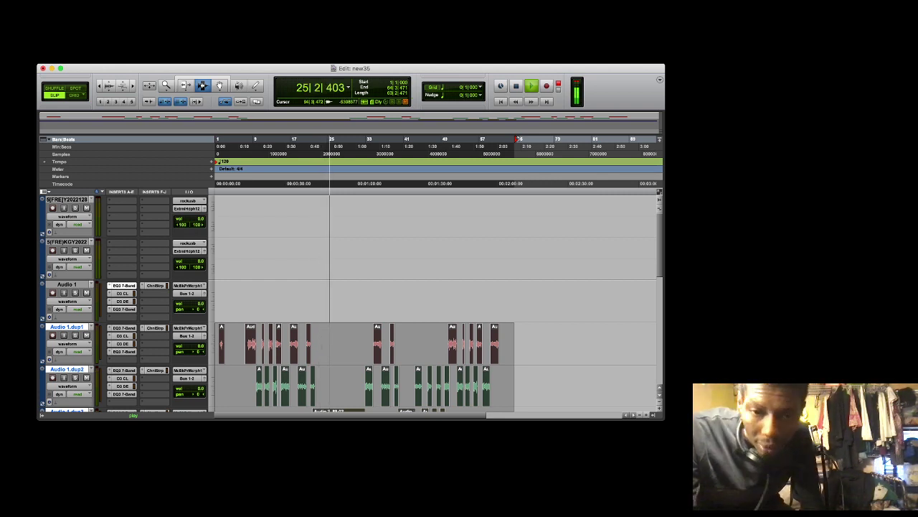
Delete all clips of the finished song from the vocal and beat tracks and stop playback
scroll(431, 302, "down", 4)
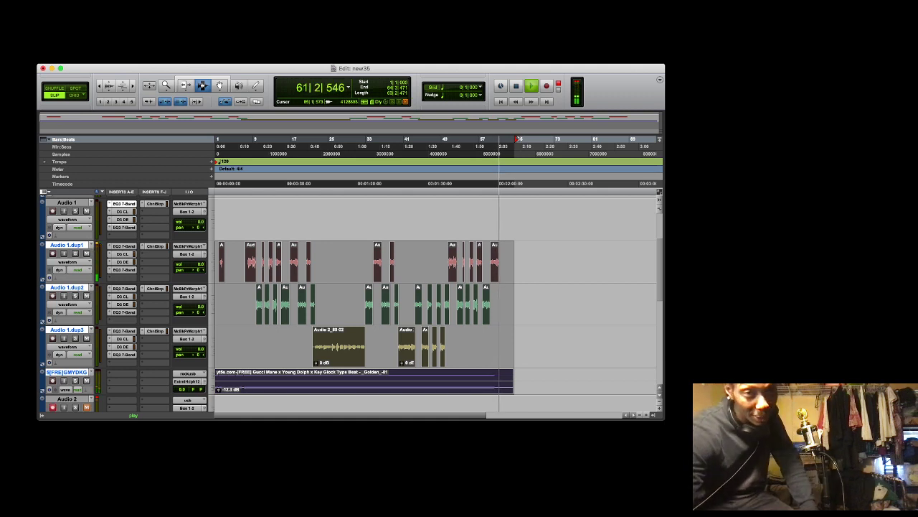
key("Delete")
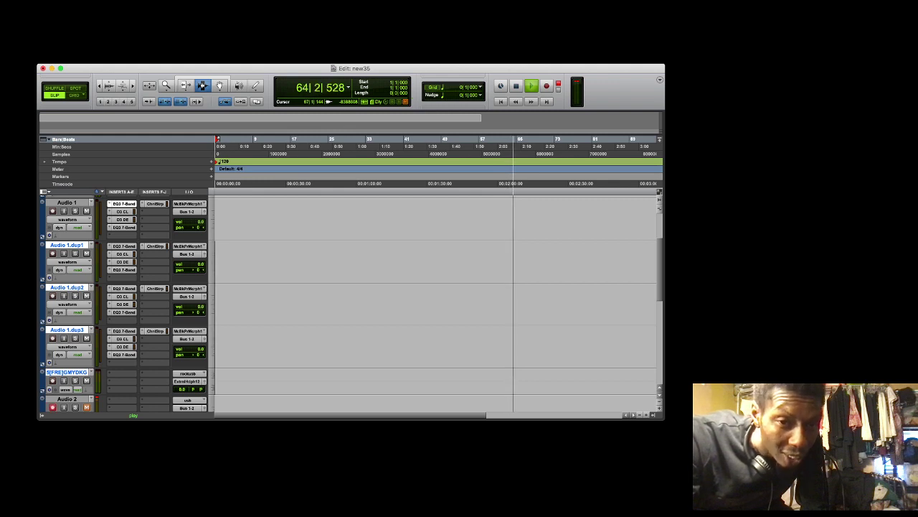
key("space")
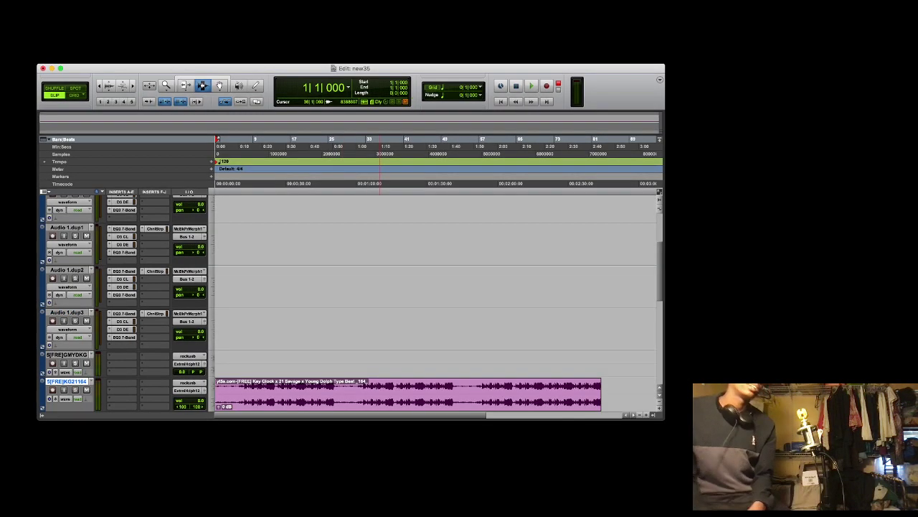
Listen to the new Key Glock x 21 Savage x Young Dolph type beat from the start
key("space")
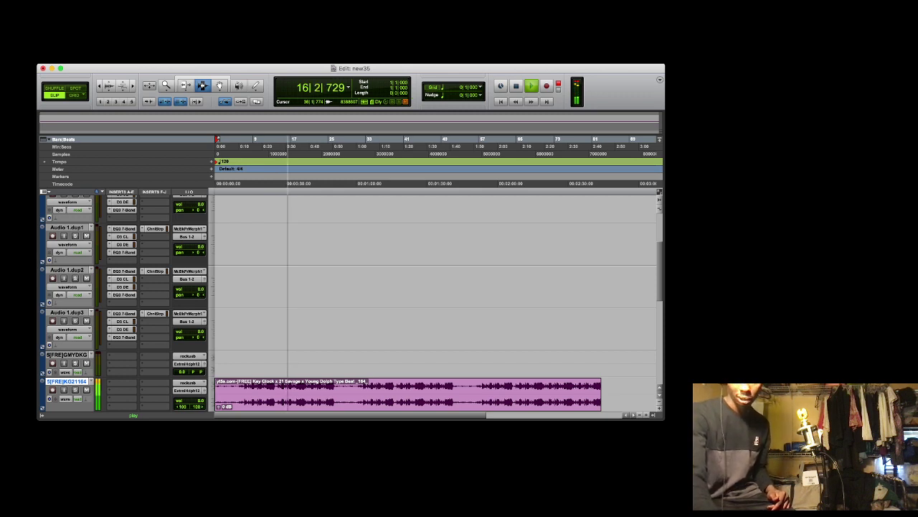
key("space")
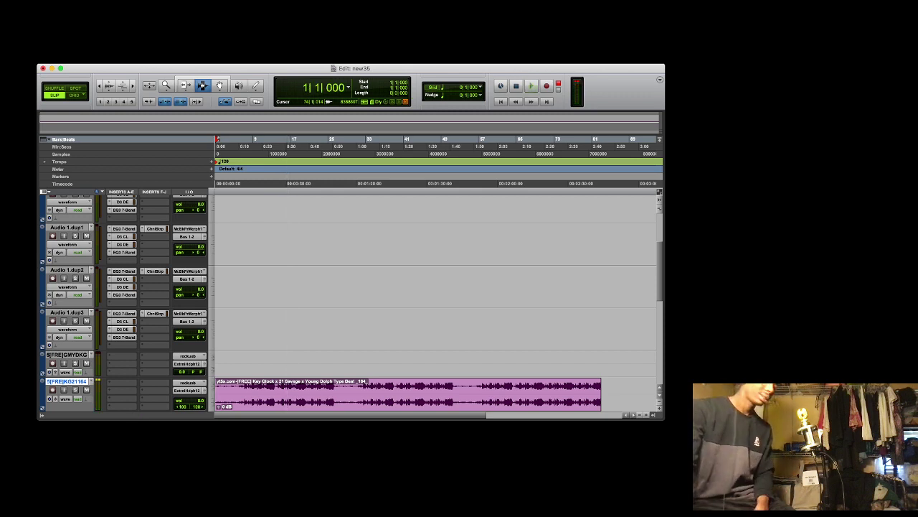
Record a vocal take on Audio 2 over the new beat from bar 1 to about 20|3 and play it back
key("space")
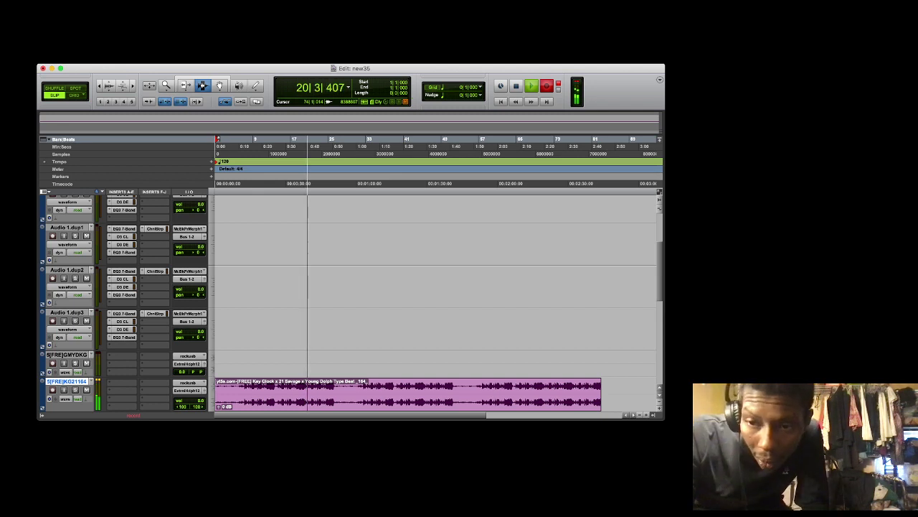
key("space")
key("space")
scroll(621, 301, "down", 4)
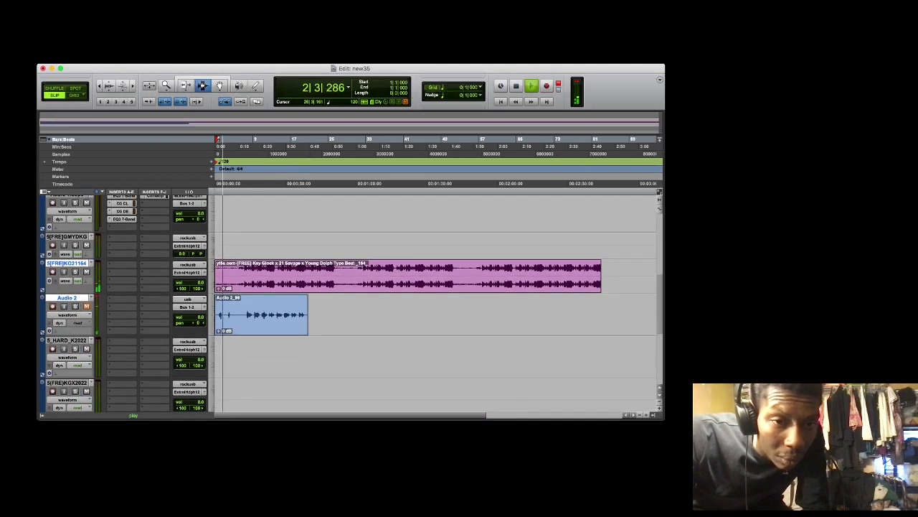
Move the recorded take from Audio 2 up to Audio 1, starting at bar 1, and stop playback
scroll(251, 309, "up", 5)
left_click_drag(254, 319, 250, 293)
key("space")
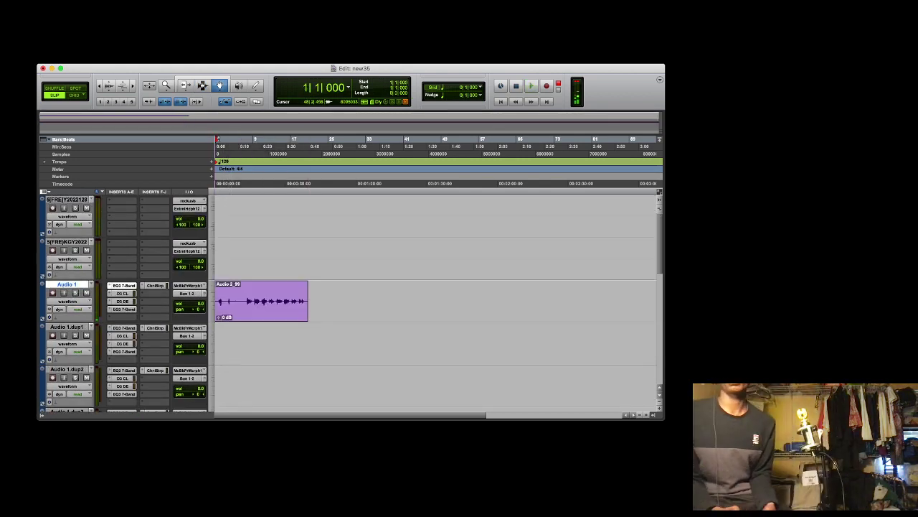
Record a second vocal take on Audio 2 from bar 1 to about 20|3 and play it back
key("space")
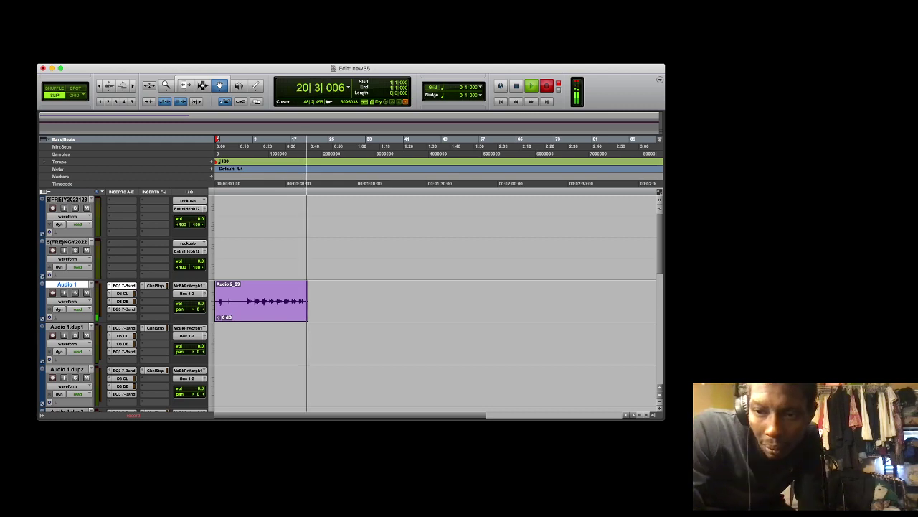
key("space")
key("space")
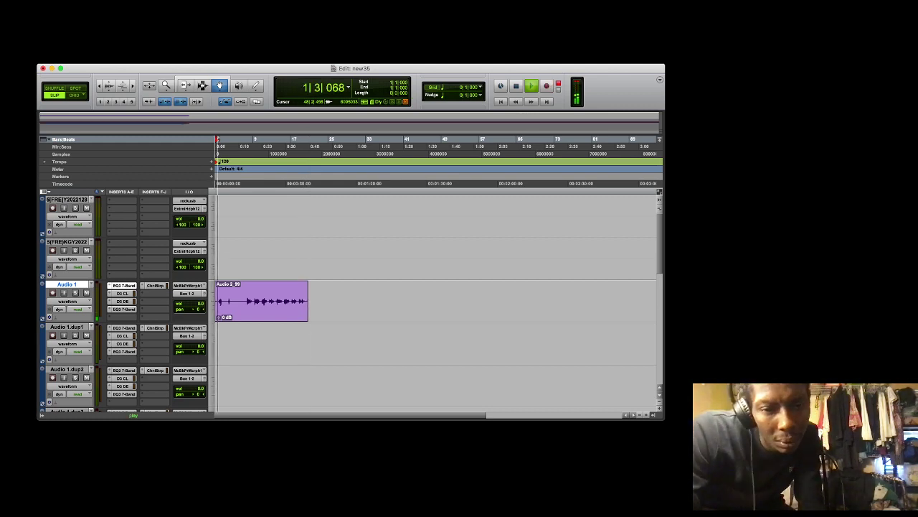
Move the second vocal take from Audio 2 up to Audio 1.dup1, starting at bar 1
scroll(437, 301, "down", 5)
scroll(438, 301, "up", 4)
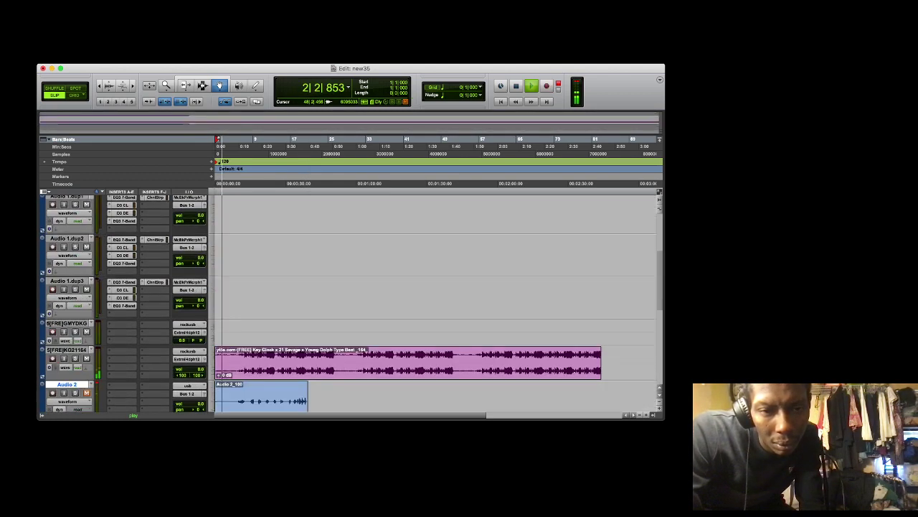
scroll(438, 301, "down", 1)
left_click_drag(288, 373, 288, 202)
scroll(635, 301, "up", 3)
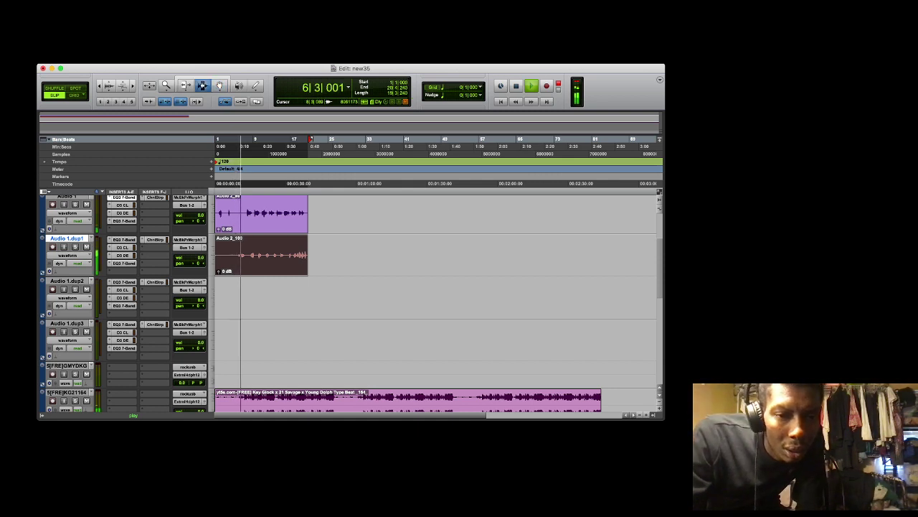
Cut the empty stretches from both takes, including bar 1 to about 5|3 on Audio 1.dup1 and about 4|4 to 7|2 on Audio 1
left_click_drag(247, 264, 220, 263)
key("Delete")
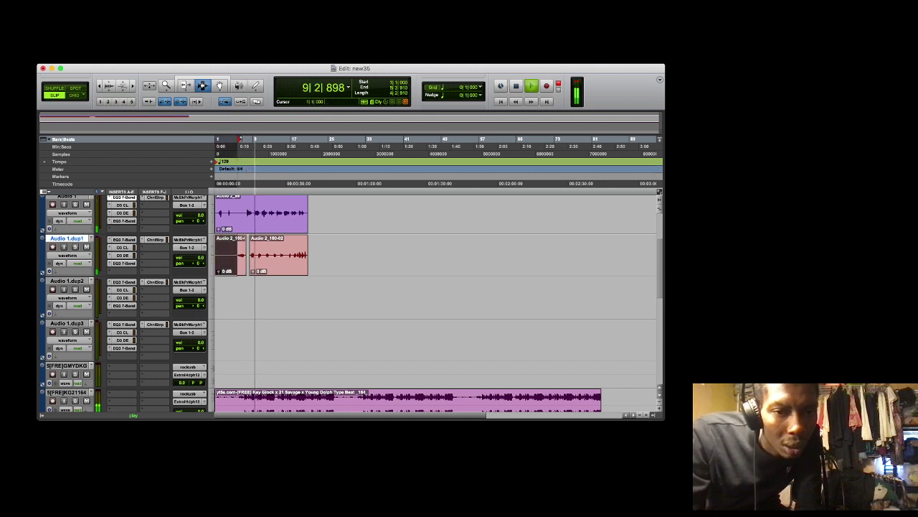
key("Delete")
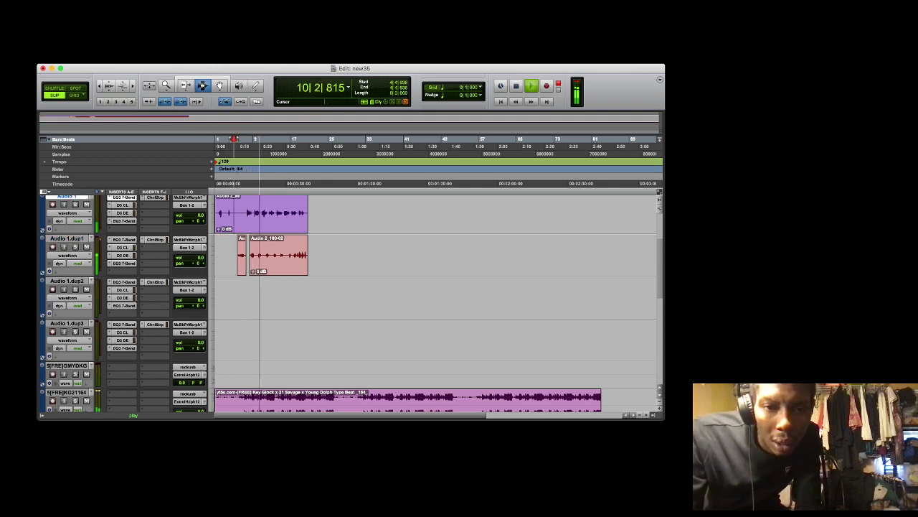
left_click_drag(233, 224, 245, 224)
key("Delete")
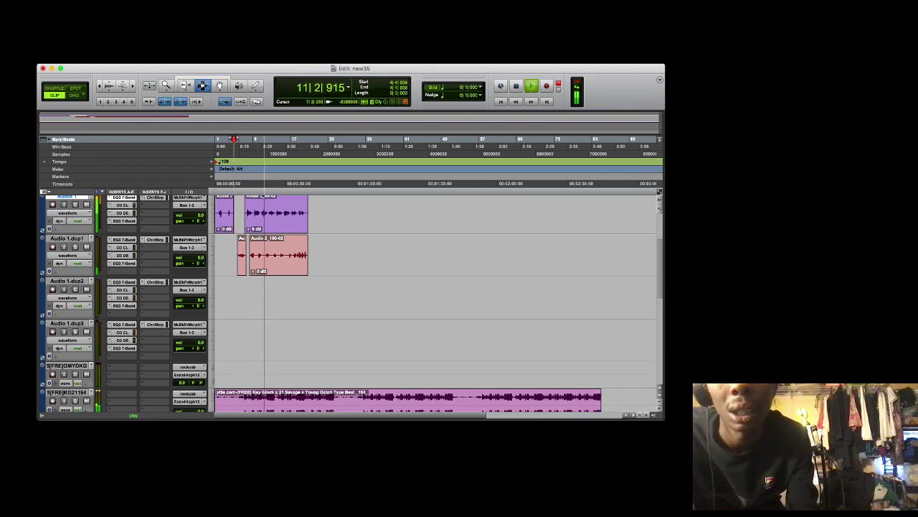
Copy the vocal section from about 7|2 to 20|4 on Audio 1 and Audio 1.dup1 and paste it at about 64|3
double_click(272, 207)
double_click(276, 249)
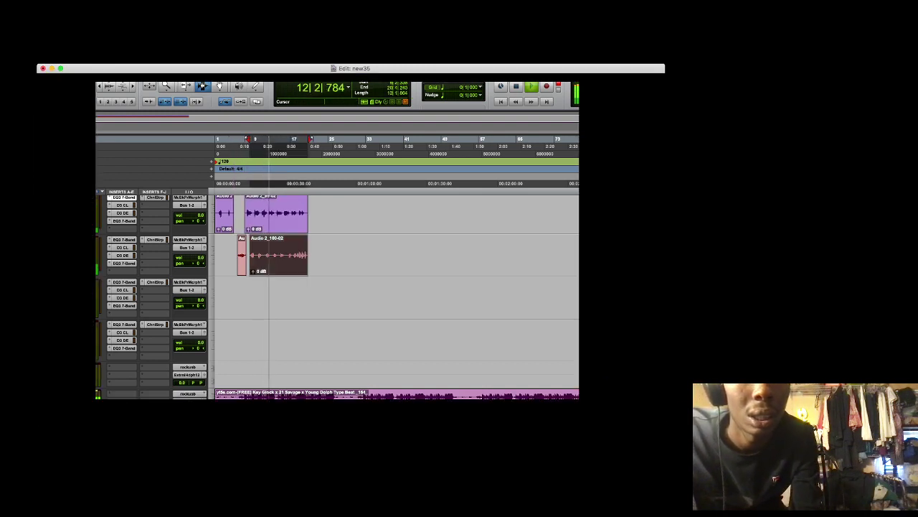
key("Up")
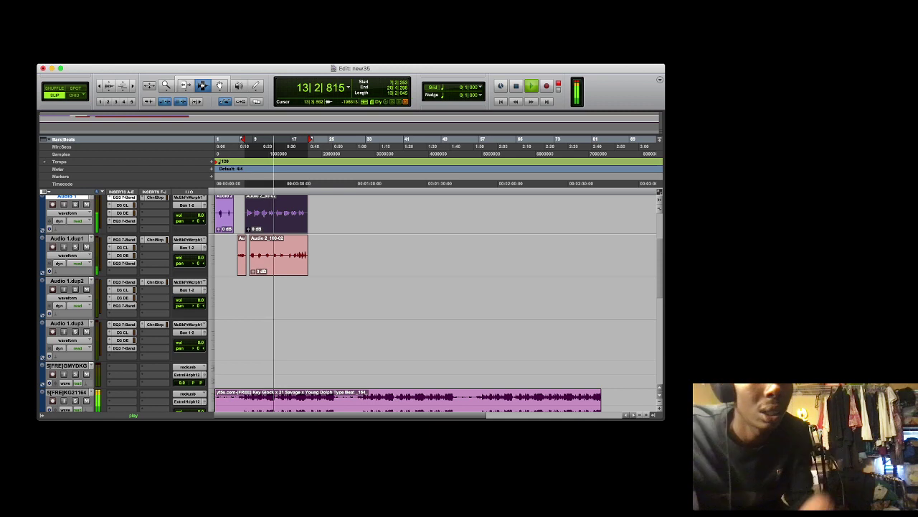
left_click(284, 259, "shift")
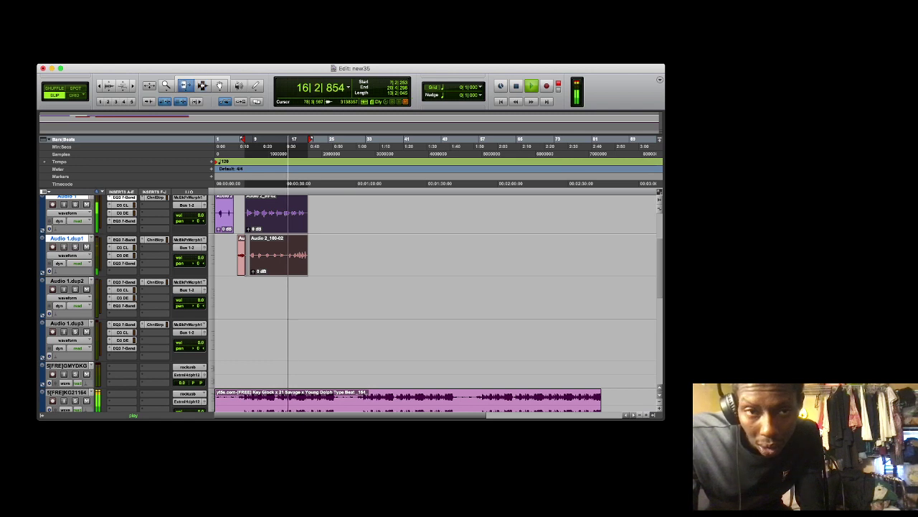
left_click(515, 407)
scroll(515, 407, "right", 4)
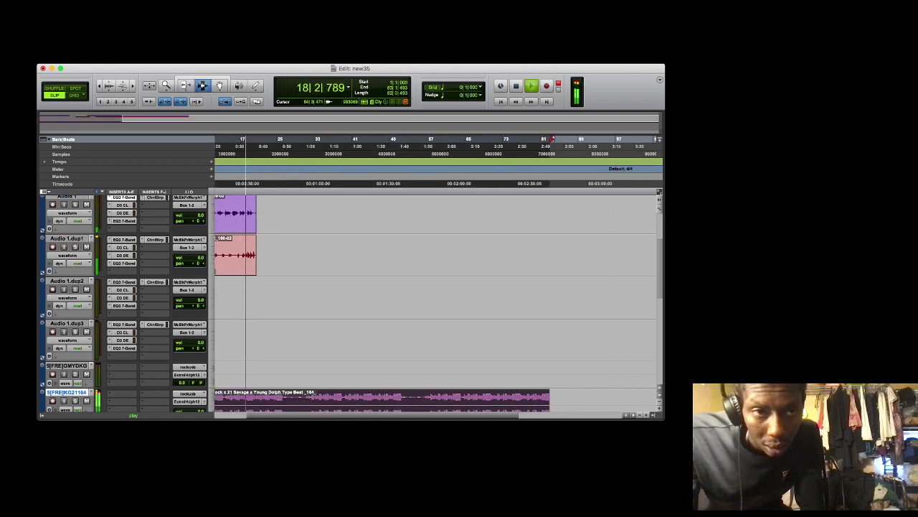
left_click_drag(463, 215, 587, 298)
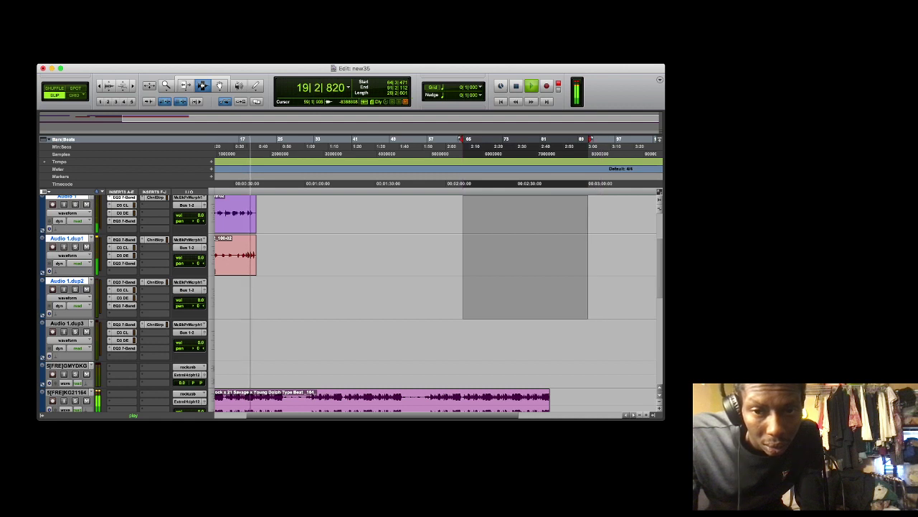
key("super+v")
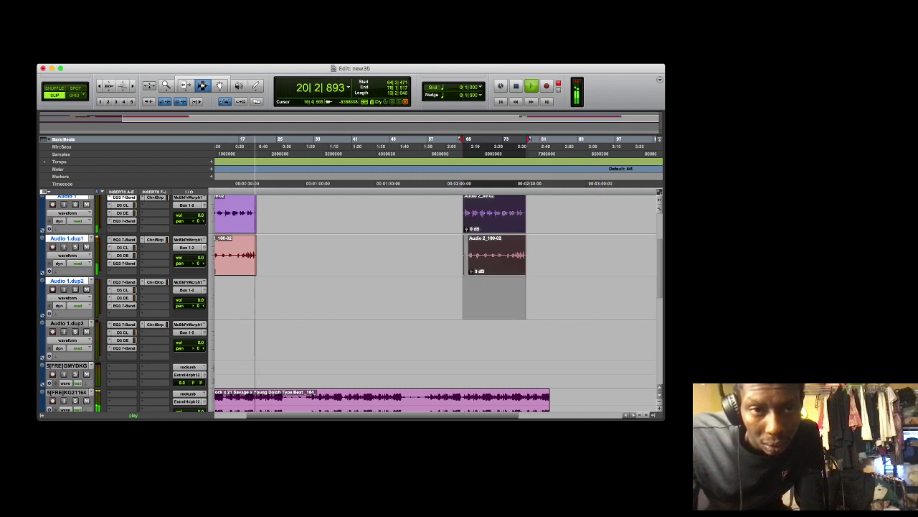
Play the pasted vocal section against the beat and shift both tracks' clips to start at about 70|2
key("F8")
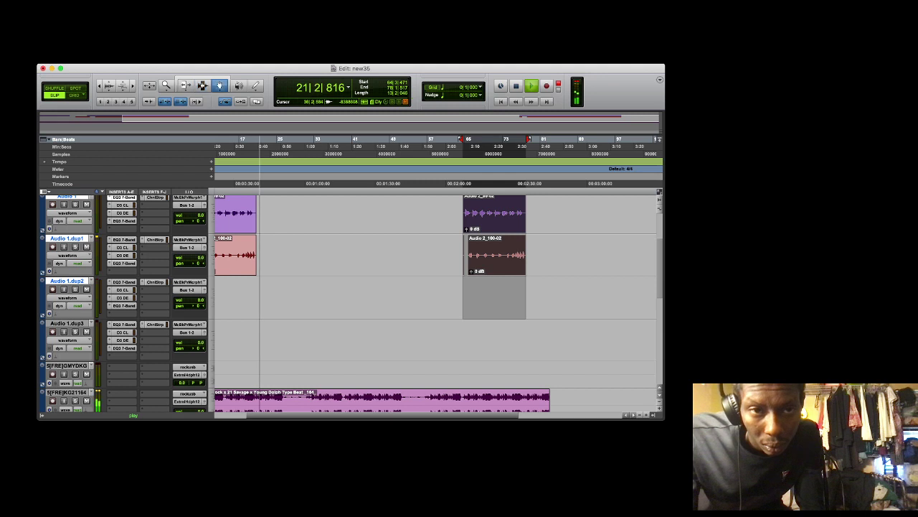
key("space")
key("space")
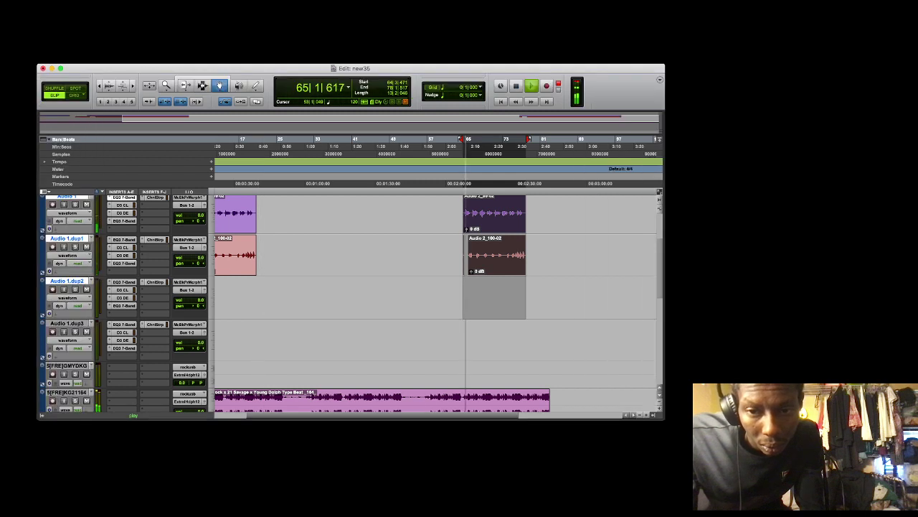
left_click_drag(500, 253, 516, 252)
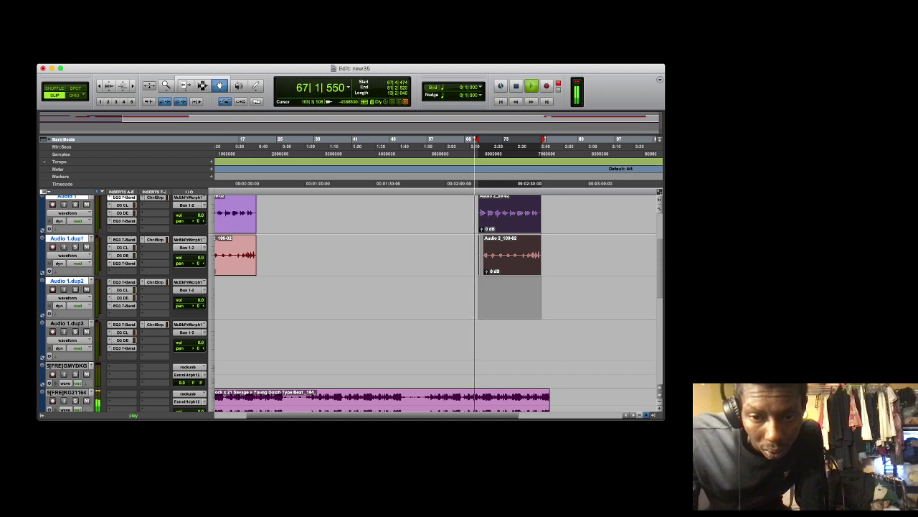
left_click(647, 415)
left_click(646, 415)
left_click_drag(490, 254, 540, 254)
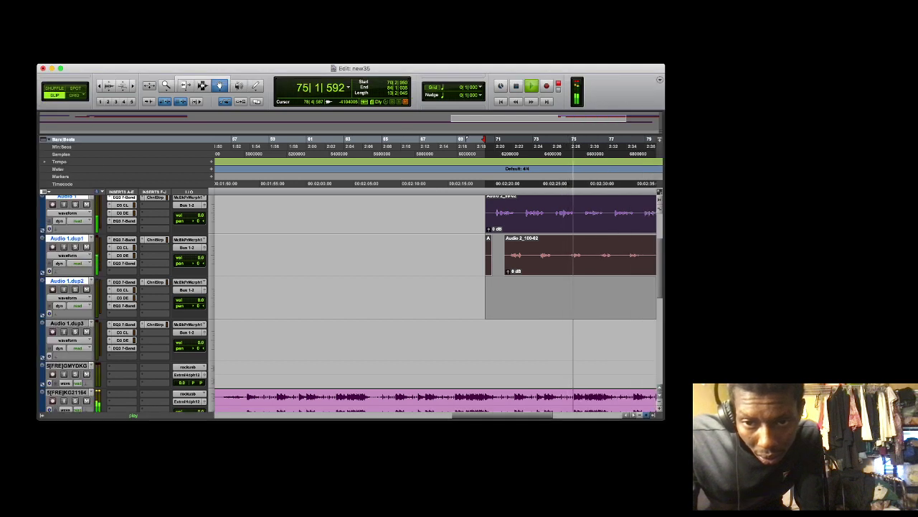
key("t")
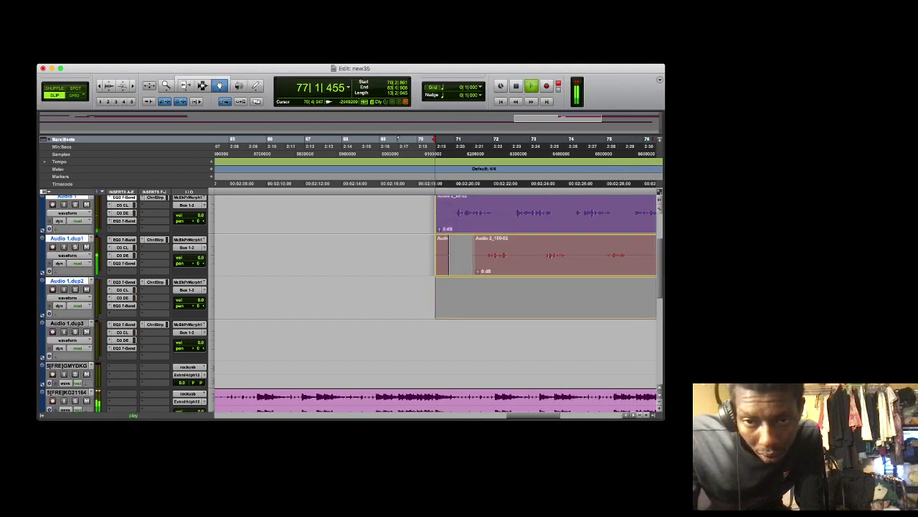
Stop playback and delete the short leftover clip at about 70|2 on Audio 1.dup1
key("space")
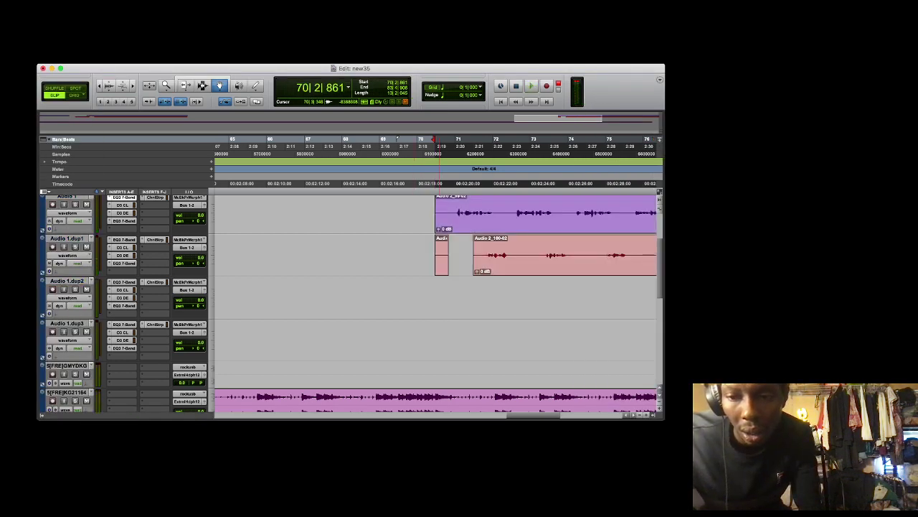
left_click(440, 252)
key("Delete")
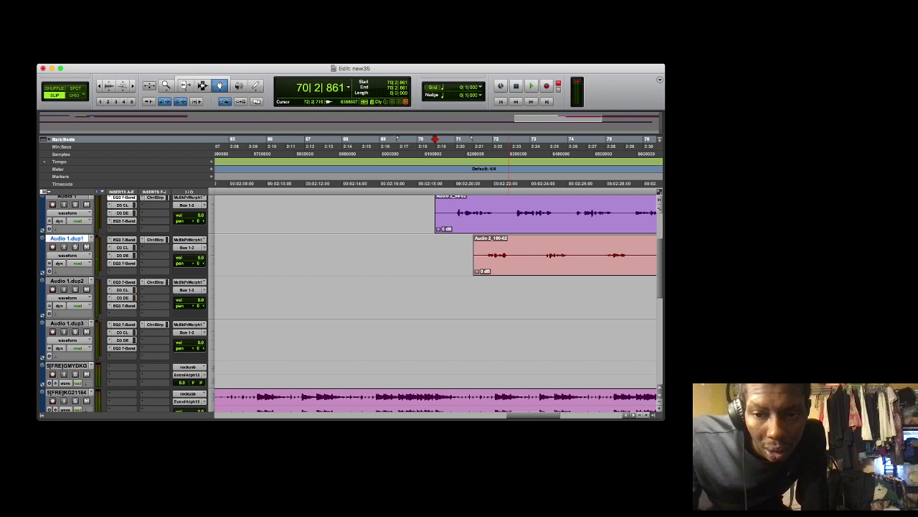
Play the beat from about bar 32 and paste another copy of the vocal section at about 39|4 on Audio 1 and Audio 1.dup1
key("super+bracketleft")
key("super+bracketleft")
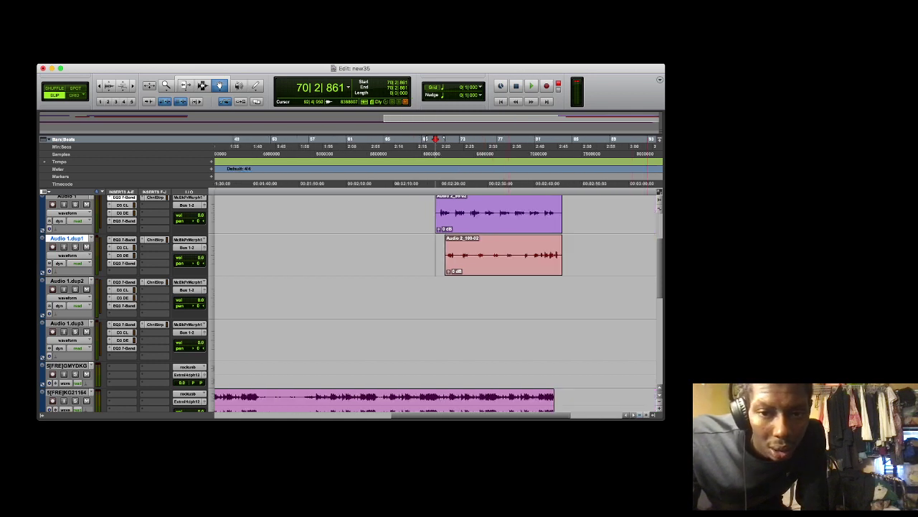
key("super+bracketleft")
key("super+bracketleft")
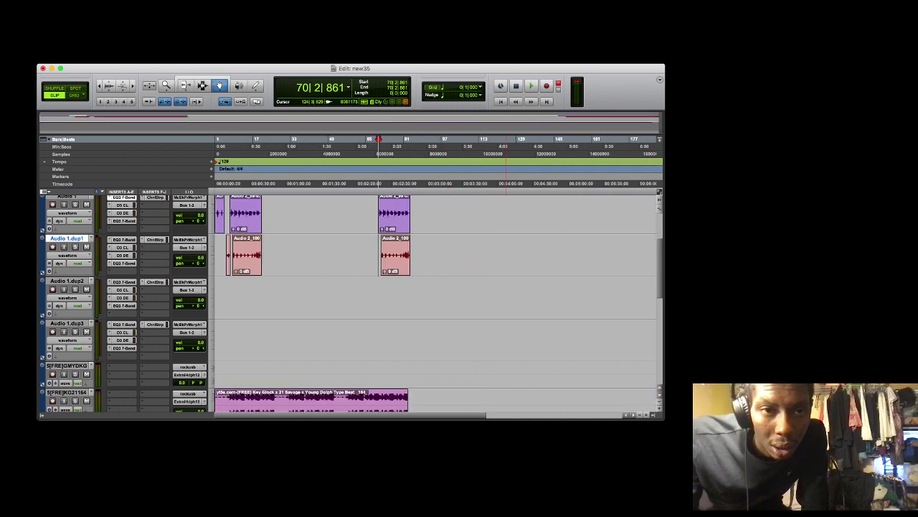
left_click(289, 138)
key("space")
key("F7")
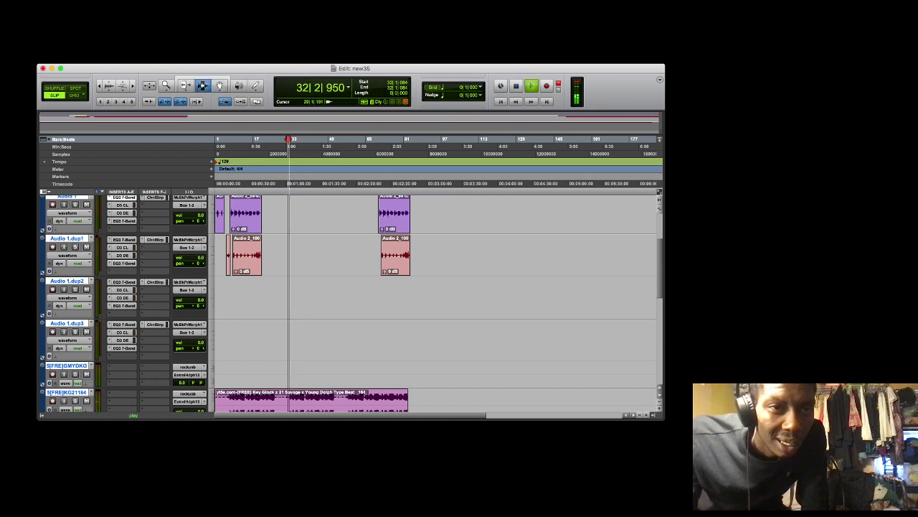
left_click_drag(306, 217, 337, 251)
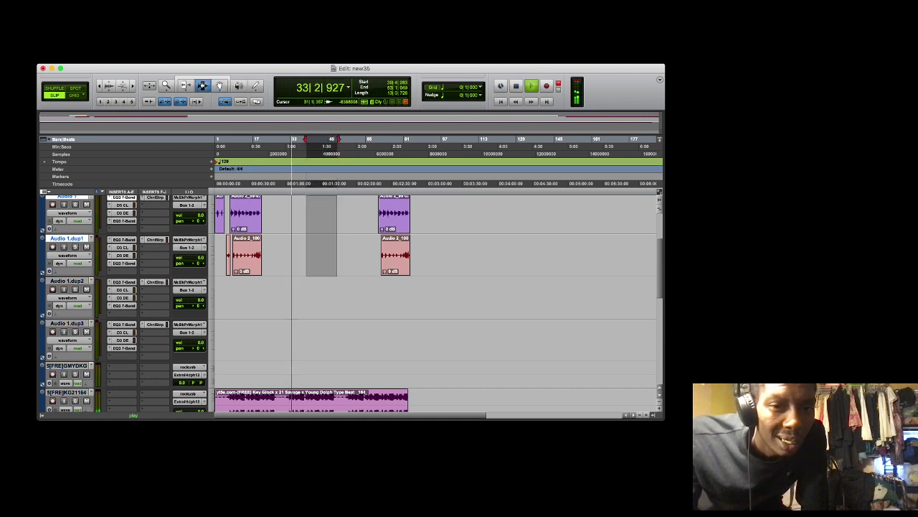
key("super+v")
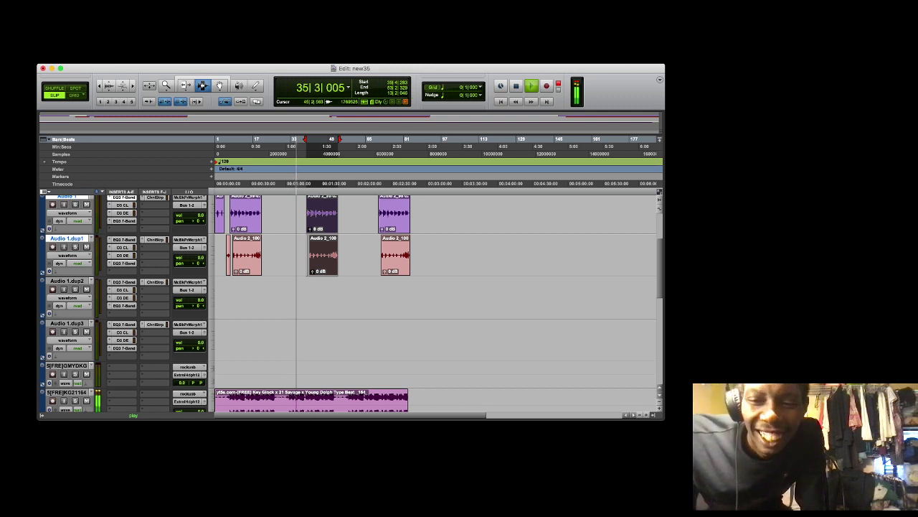
Shift the middle copy of the vocal section earlier on both tracks to start at about 38|4, in time with the beat
key("F8")
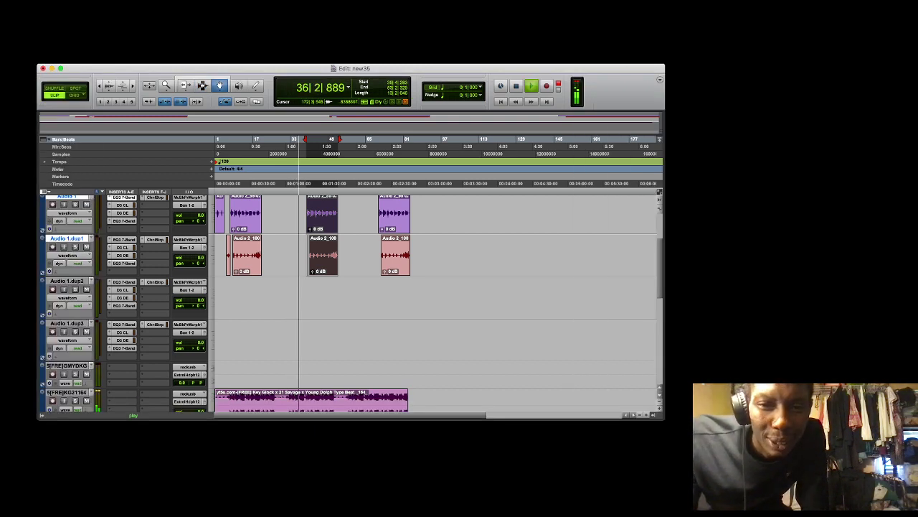
key("super+bracketright")
key("super+bracketright")
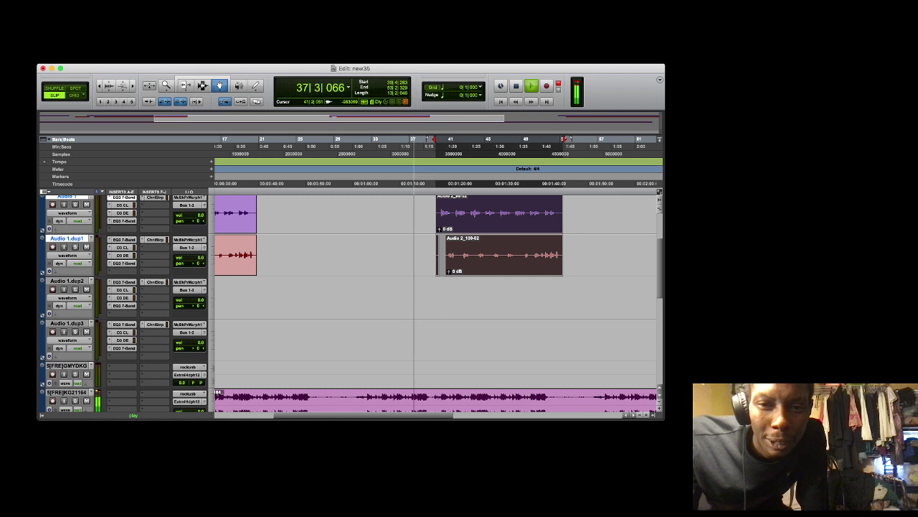
left_click_drag(450, 248, 441, 247)
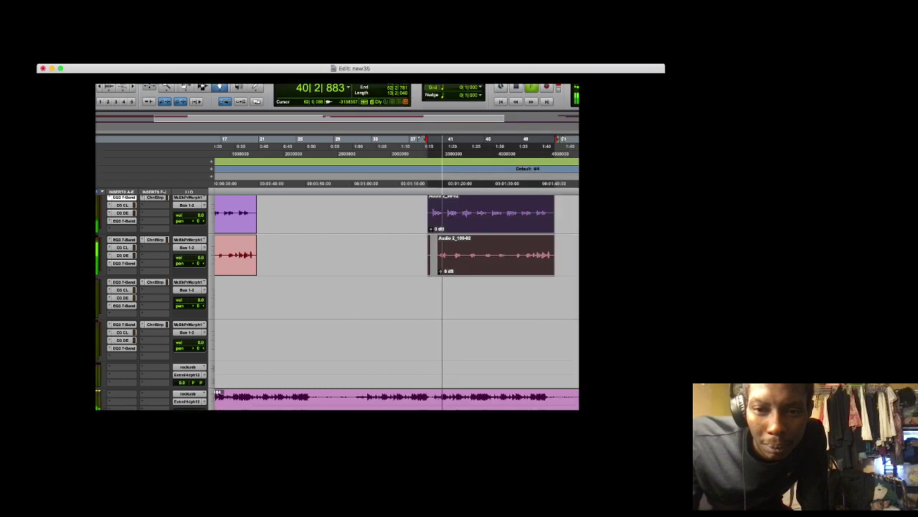
left_click(647, 415)
left_click(647, 415)
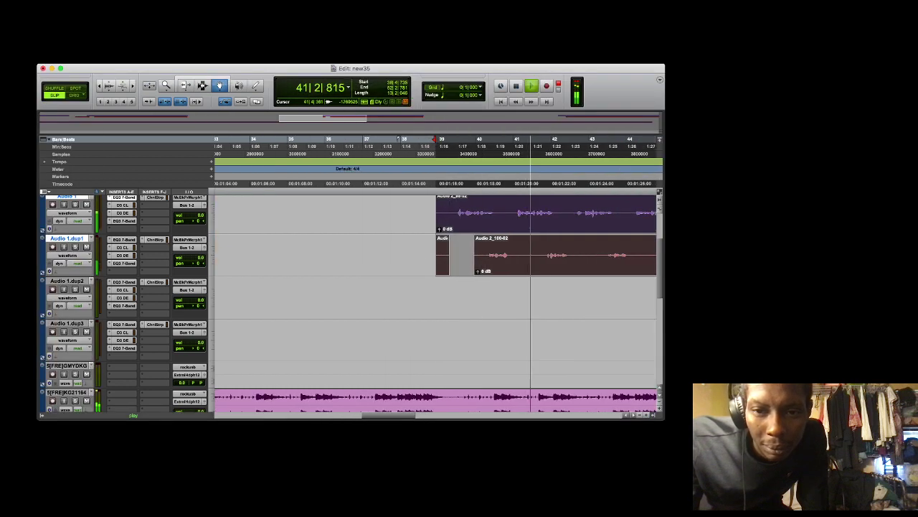
left_click_drag(492, 251, 489, 264)
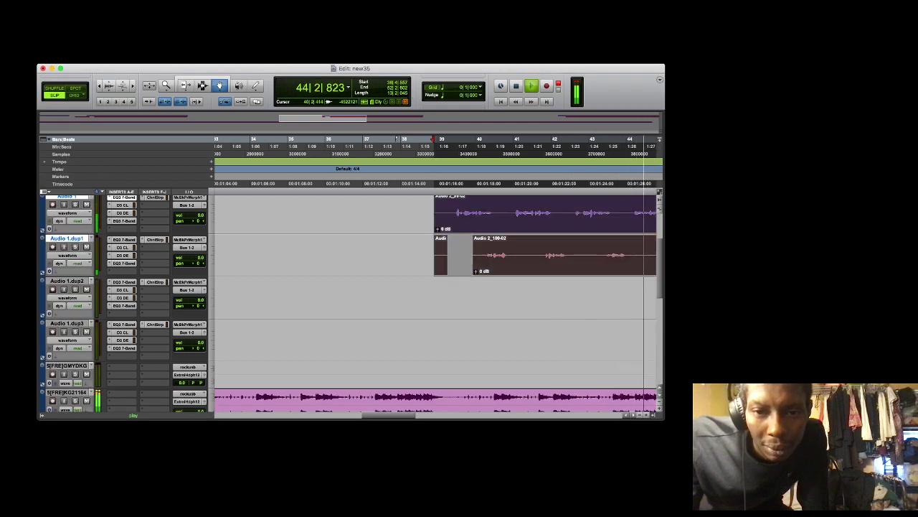
Delete the short leftover clip at about 38|4 on Audio 1.dup1 and trim the start of the Audio 1 copy to about 39|2
left_click(313, 146)
left_click(444, 246)
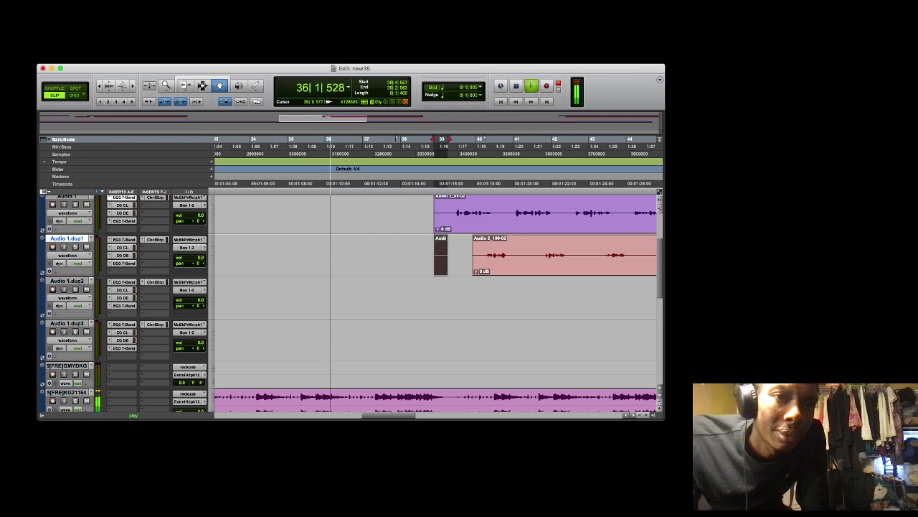
key("Delete")
key("F6")
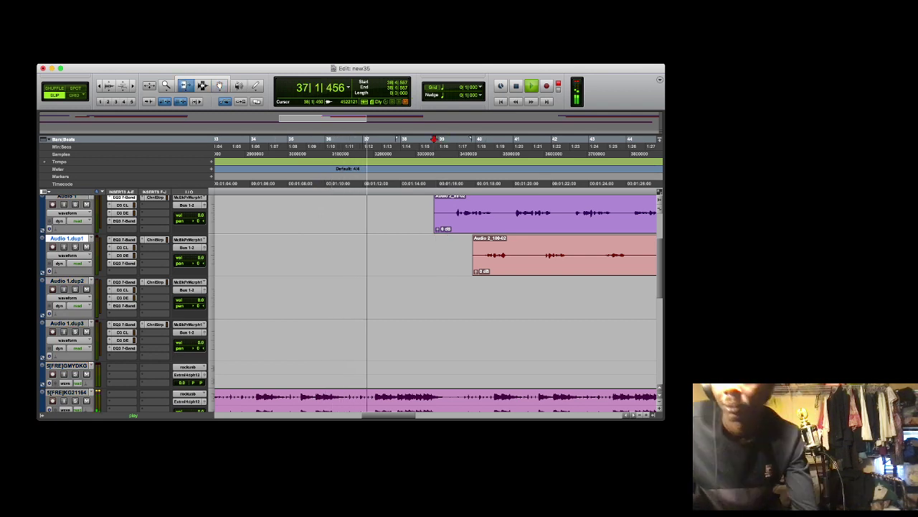
left_click(454, 201)
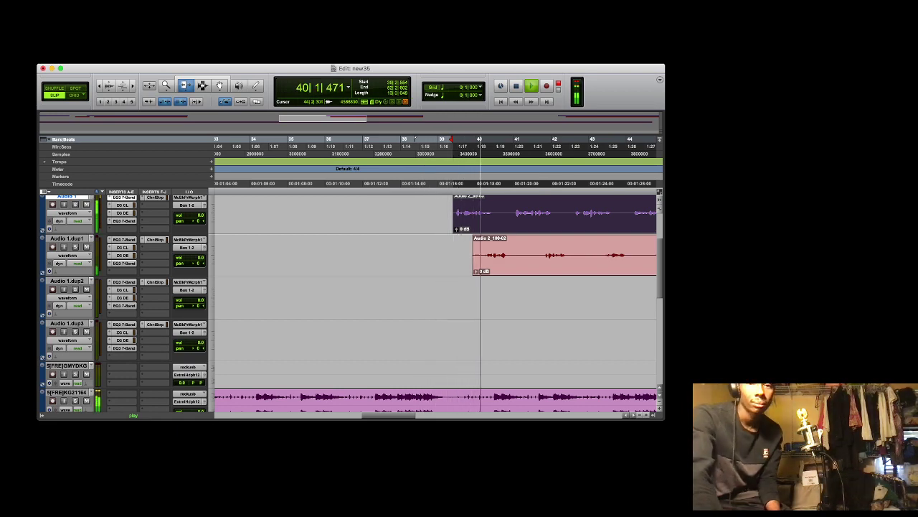
key("r")
key("r")
key("r")
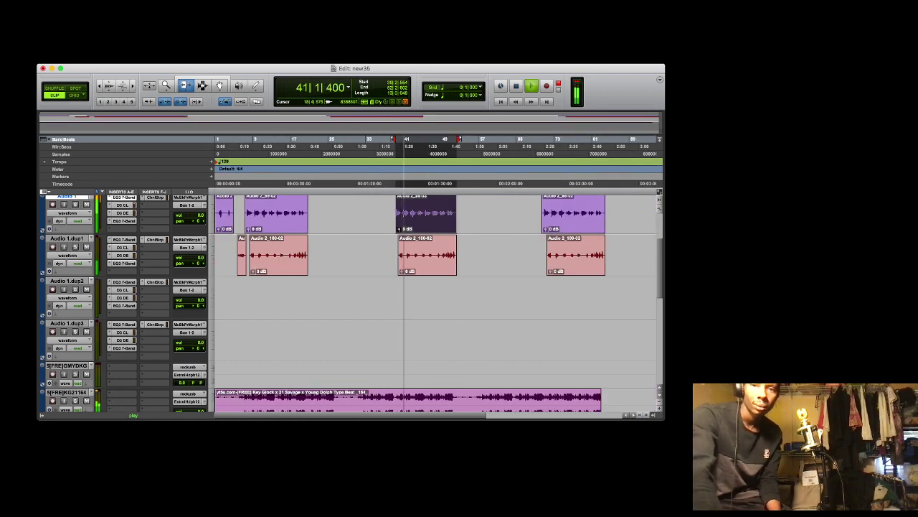
Record a new vocal take on Audio 2 over the beat from about bar 19 to bar 72
left_click(302, 140)
key("space")
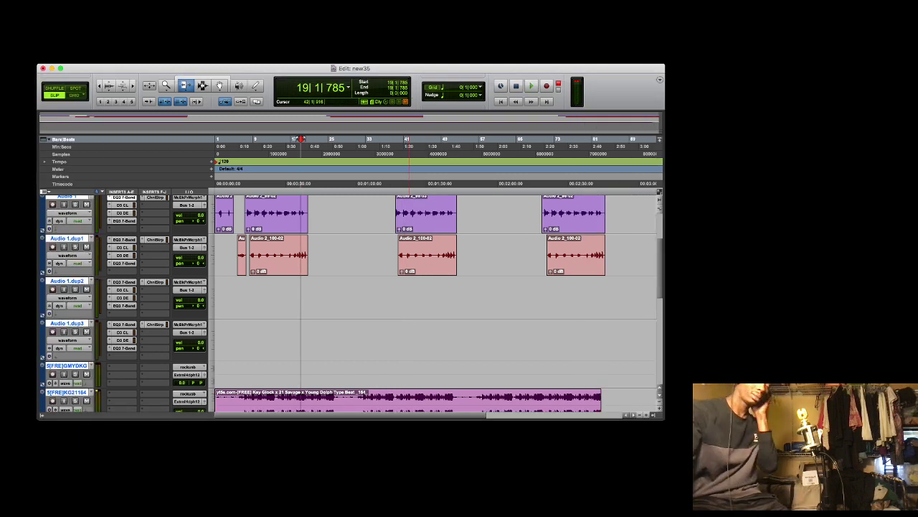
key("F12")
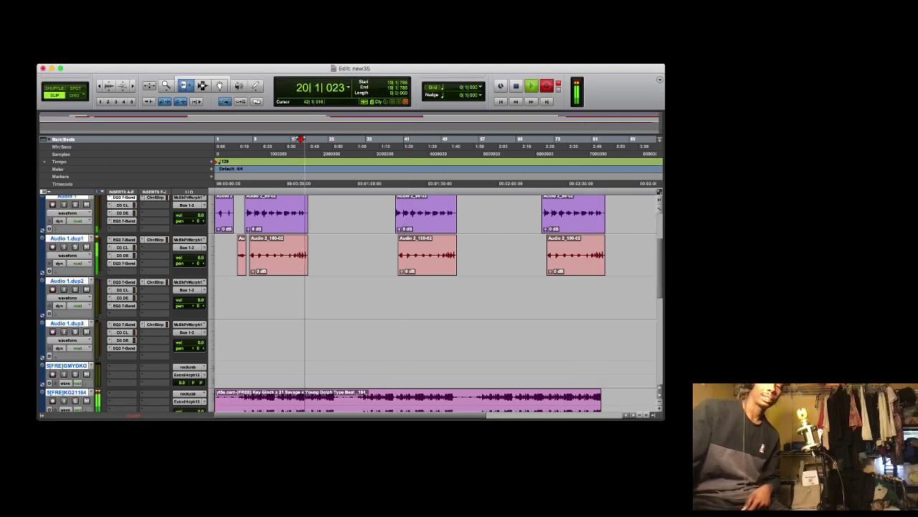
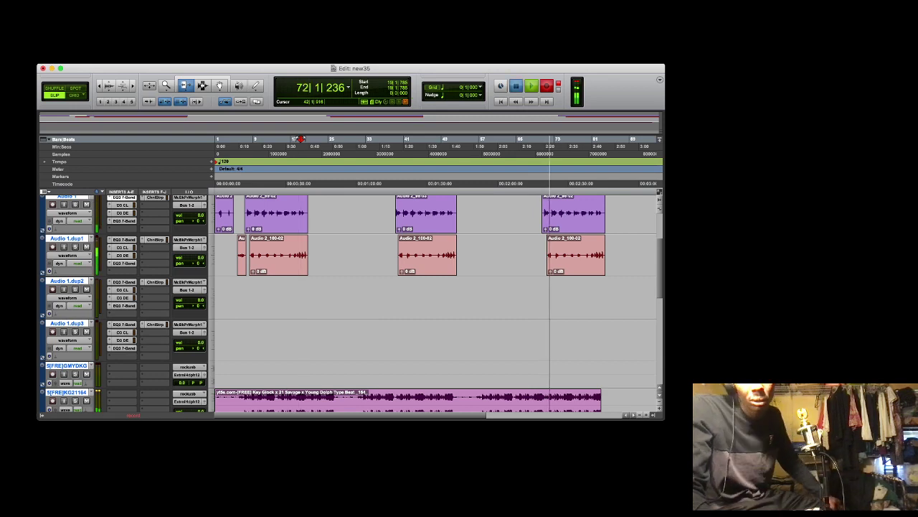
key("space")
Play the song from about bar 19 and move the new Audio 2 take straight up to Audio 1.dup2, keeping its timing
key("space")
scroll(482, 302, "down", 10)
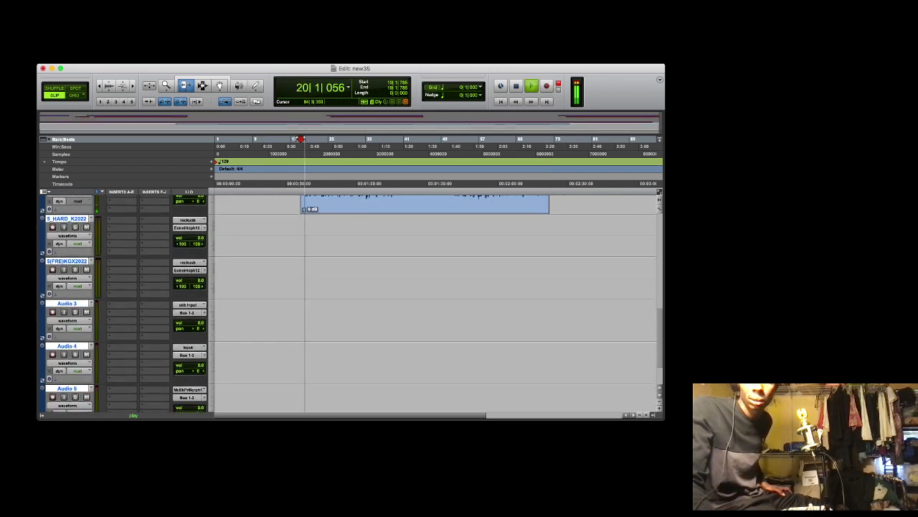
scroll(483, 301, "up", 5)
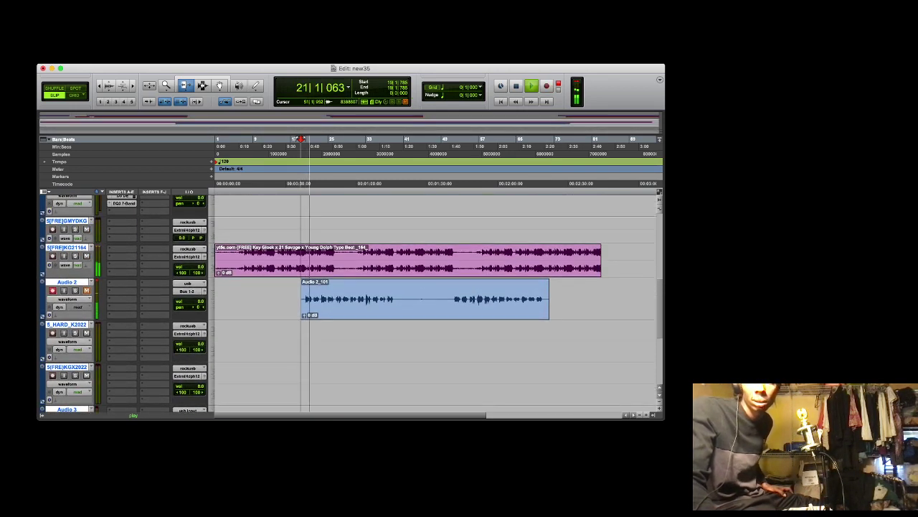
key("F8")
left_click_drag(403, 299, 403, 206)
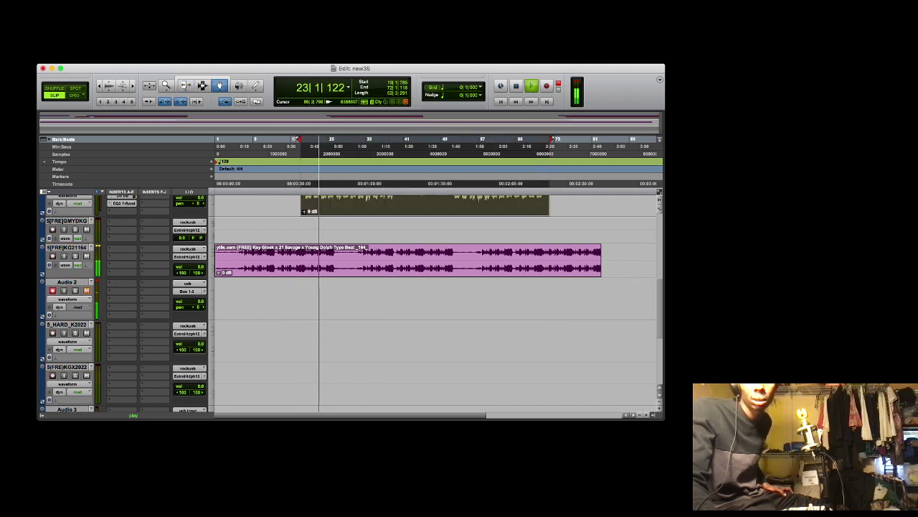
left_click_drag(659, 297, 659, 276)
scroll(423, 302, "up", 3)
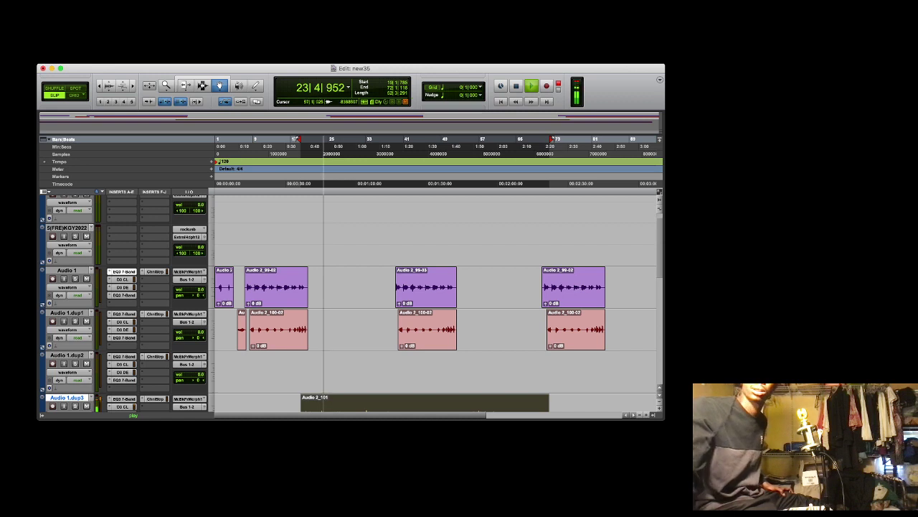
left_click_drag(467, 373, 466, 372)
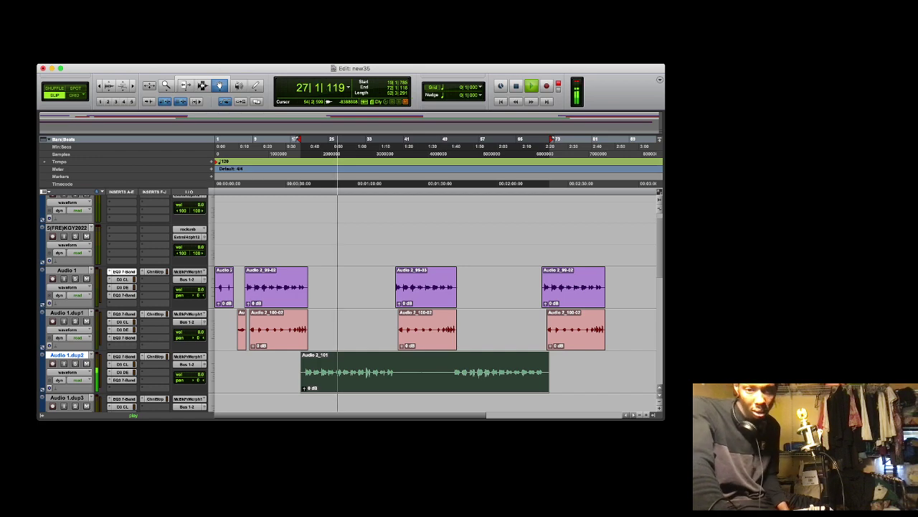
Cut the silent gap from about 39|1 to 51|2 out of the long take on Audio 1.dup2
scroll(437, 301, "down", 3)
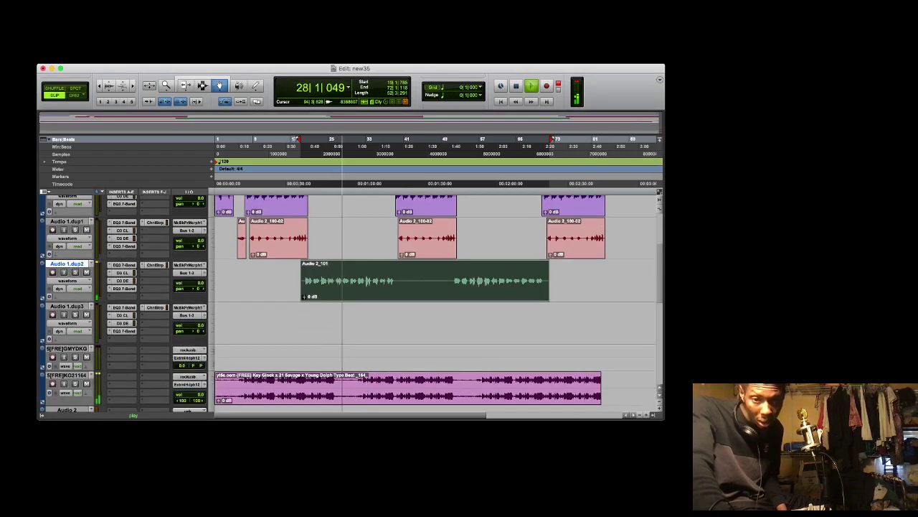
scroll(438, 301, "down", 1)
scroll(438, 302, "up", 2)
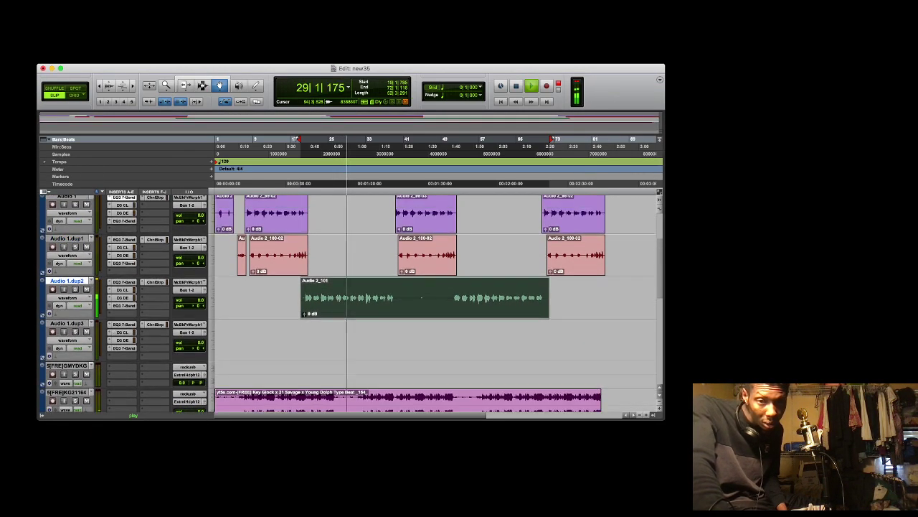
scroll(438, 301, "down", 1)
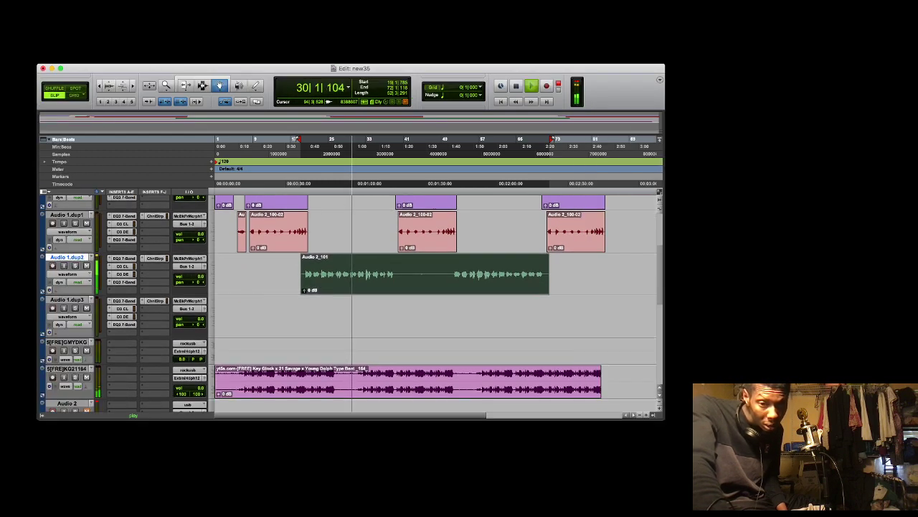
key("F7")
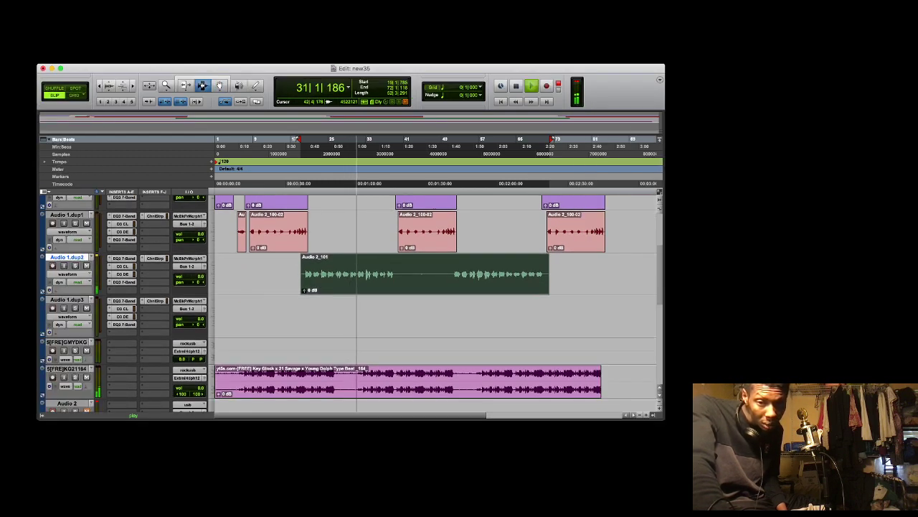
left_click_drag(395, 274, 454, 275)
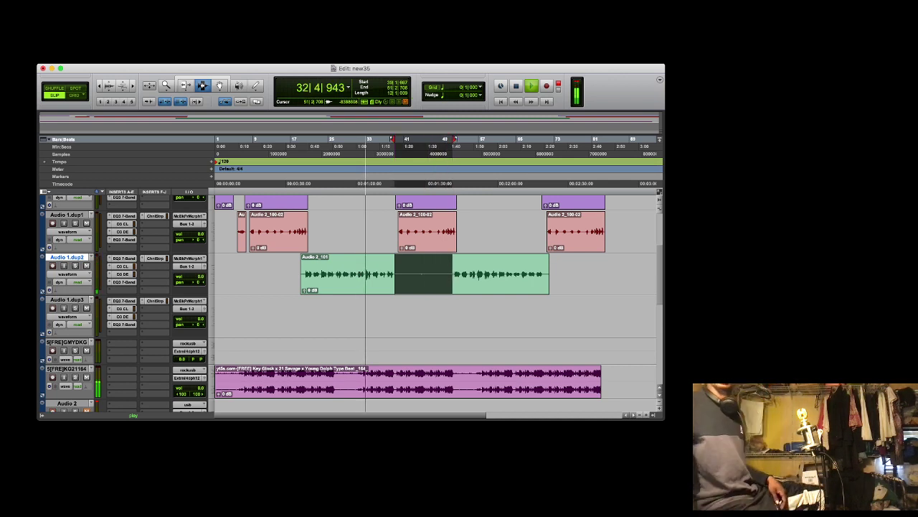
key("Delete")
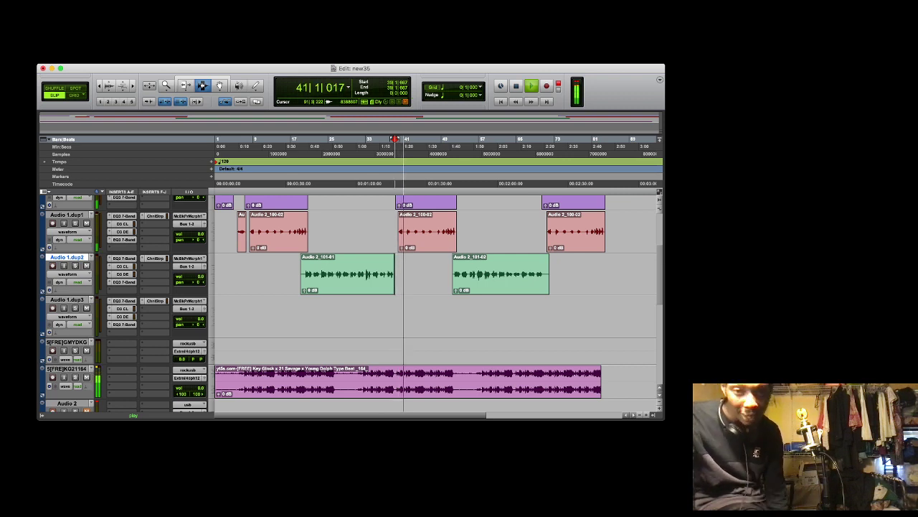
Trim the end of the first Audio 1.dup2 clip slightly earlier, to 39|1|042
left_click(646, 415)
left_click(646, 415)
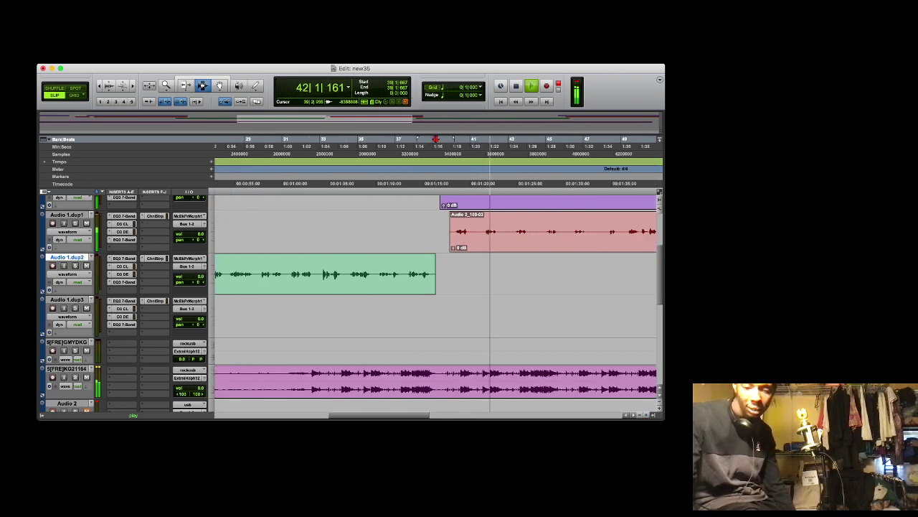
left_click_drag(433, 286, 453, 291)
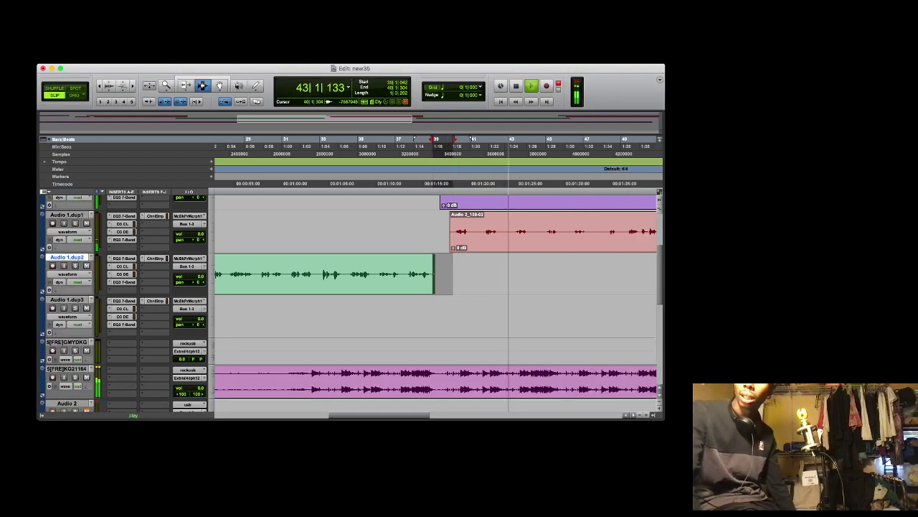
key("Delete")
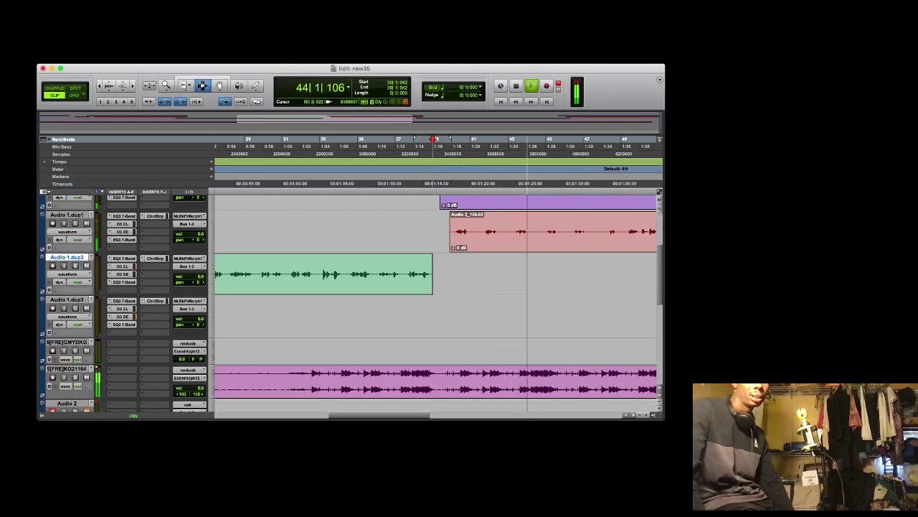
key("super+bracketleft")
key("super+bracketleft")
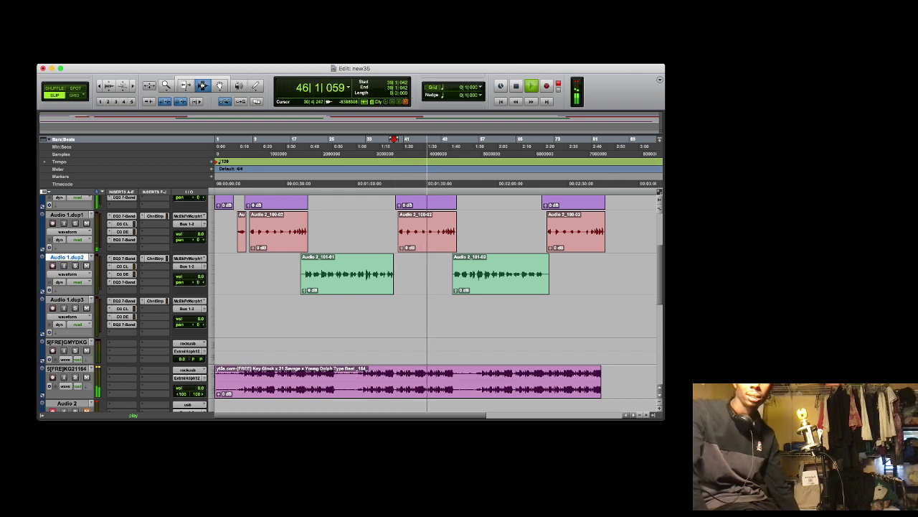
Play the song from the beginning and lower the clip gain of the short Audio 1.dup1 clip at about bar 5 to near silence
key("space")
key("Return")
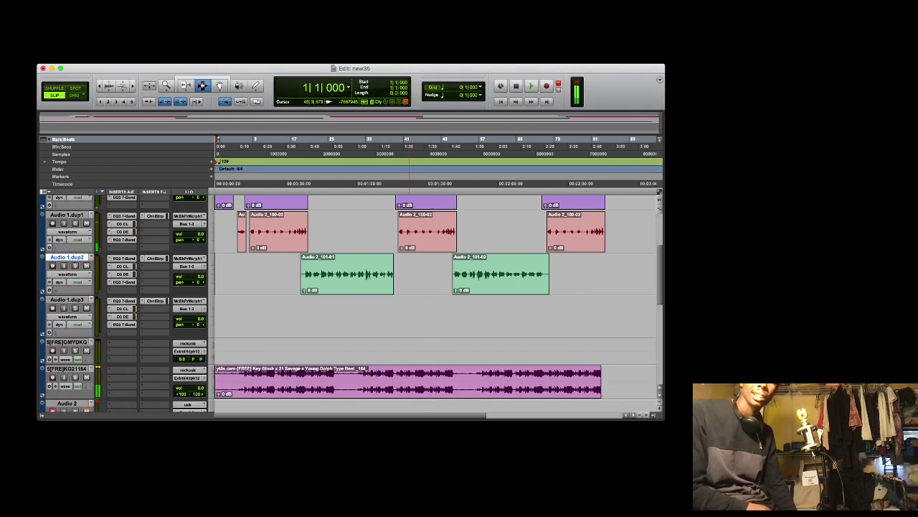
key("space")
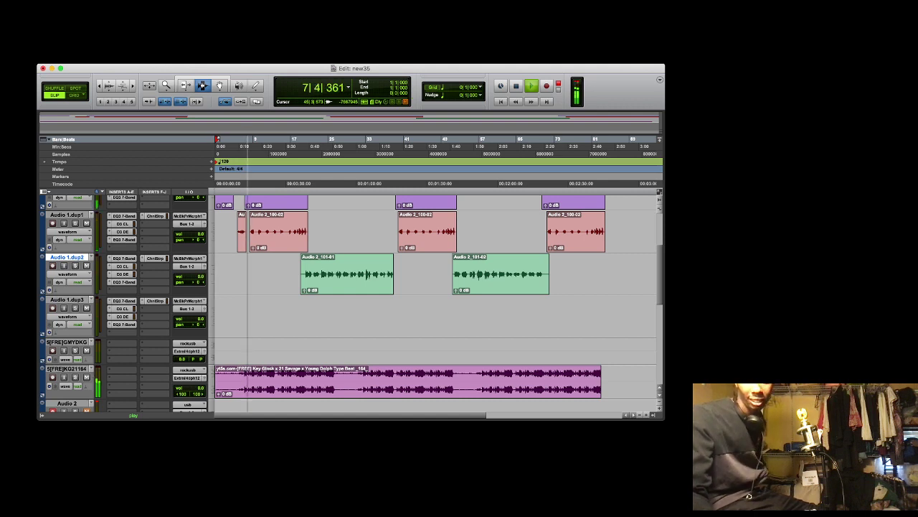
key("t")
key("t")
key("t")
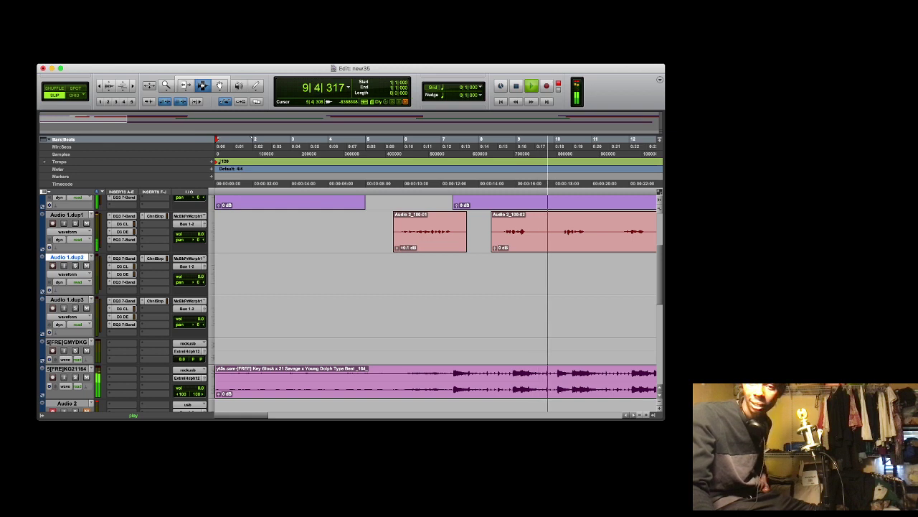
left_click_drag(397, 247, 397, 271)
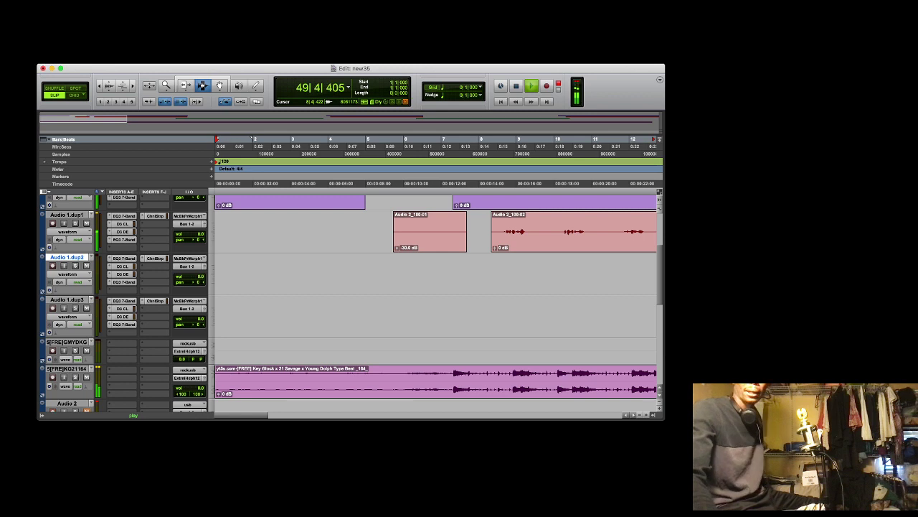
Cut the phrase from about 53|2 to 54|4 out of the second vocal clip on Audio 1.dup2
left_click(638, 405)
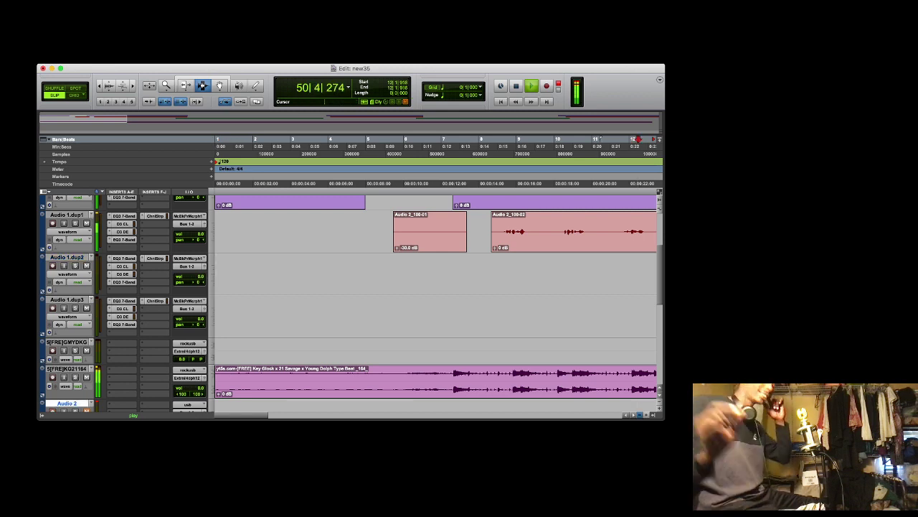
left_click(640, 415)
left_click(640, 415)
left_click(640, 415)
left_click(640, 415)
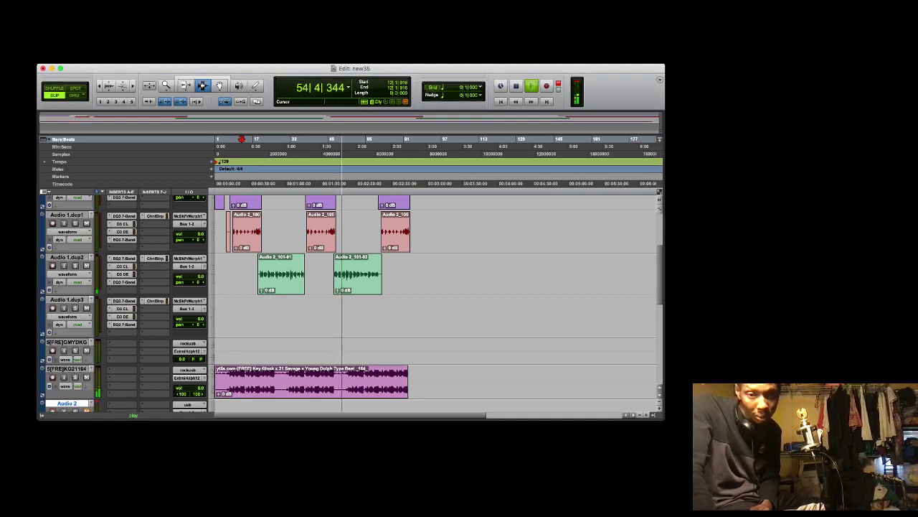
double_click(647, 415)
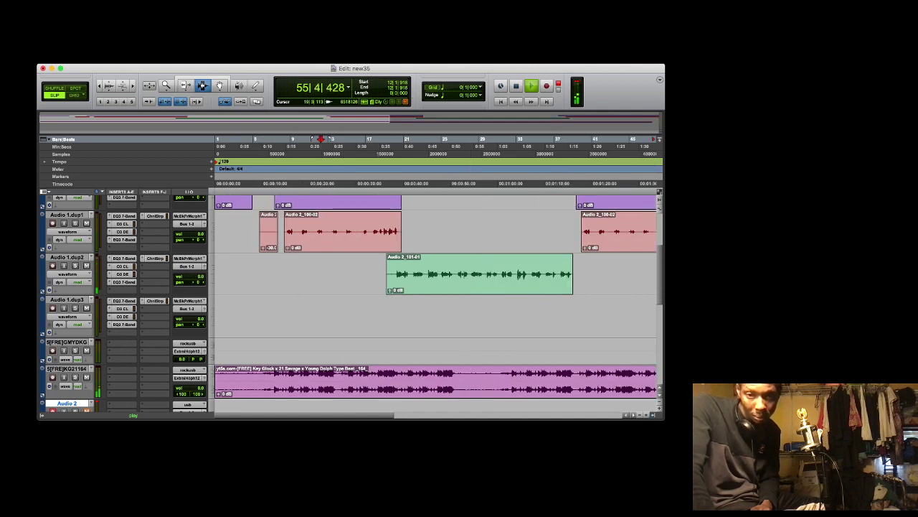
scroll(508, 277, "right", 6)
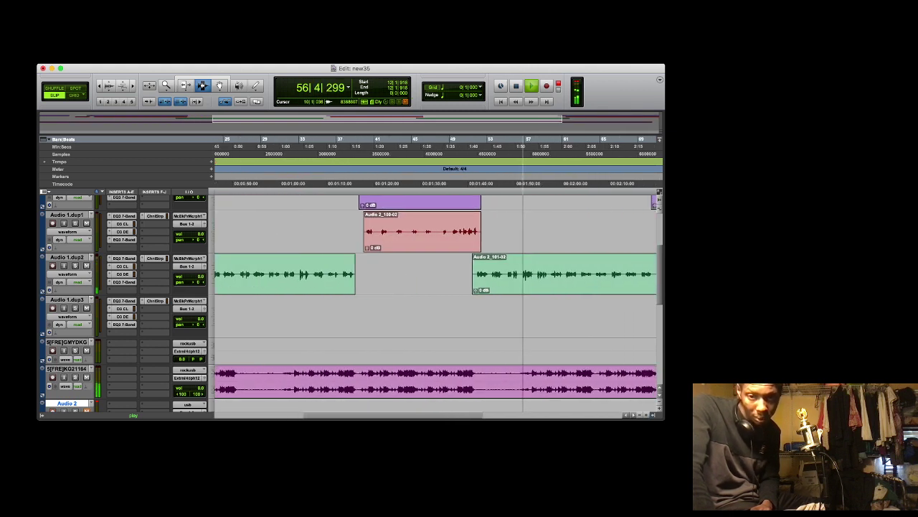
left_click_drag(509, 275, 496, 275)
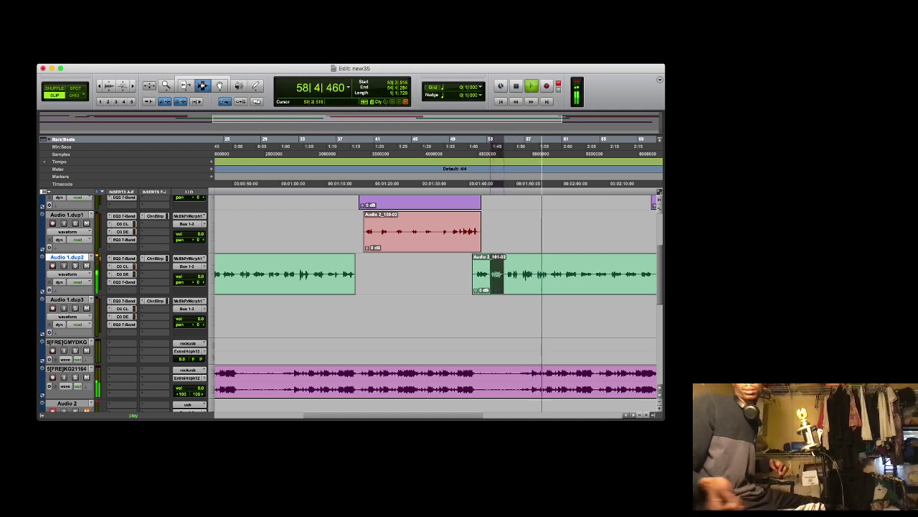
key("Delete")
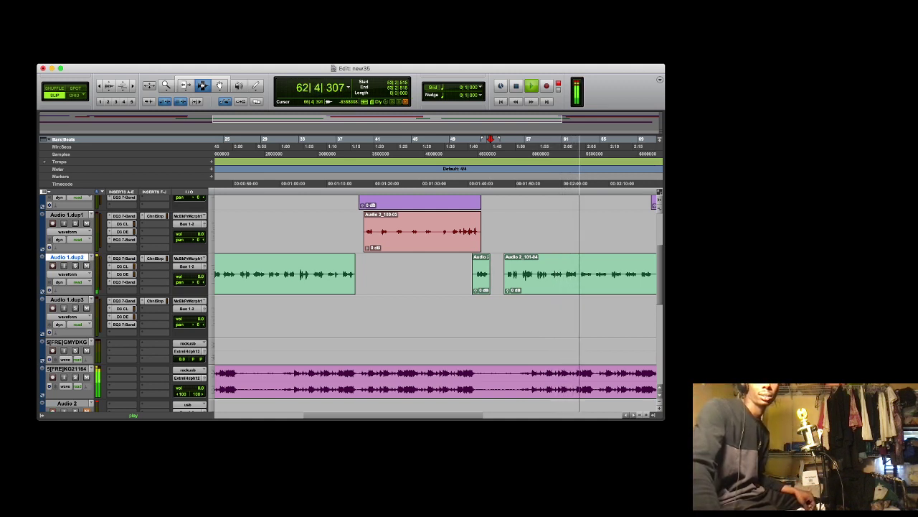
Stop playback and record a replacement phrase on Audio 2 from 51|1 to about bar 56
key("space")
key("super+a")
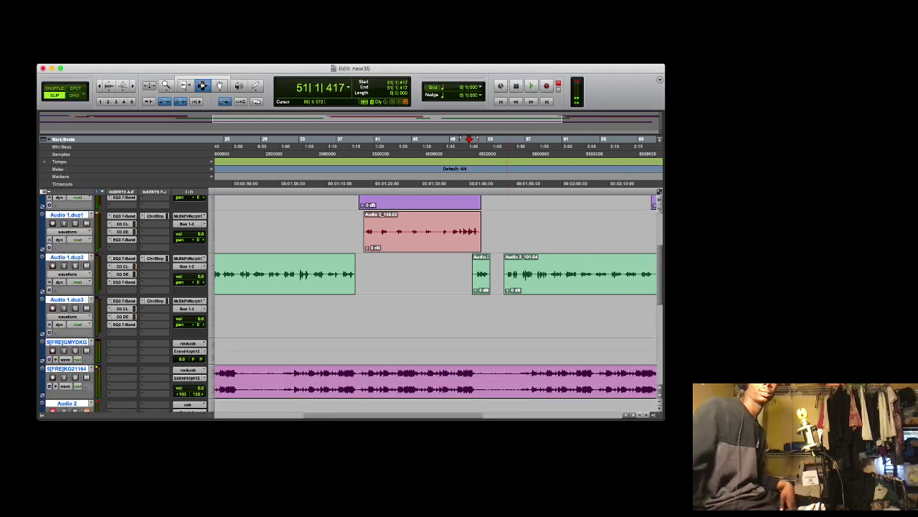
key("space")
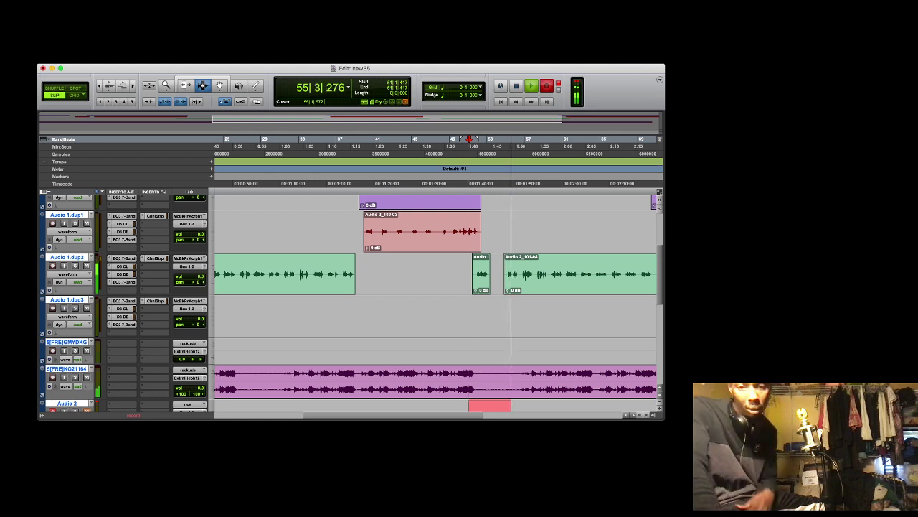
key("space")
Play from 51|1, move the replacement phrase to Audio 1.dup3 at the same position, and trim its end to 54|4
key("space")
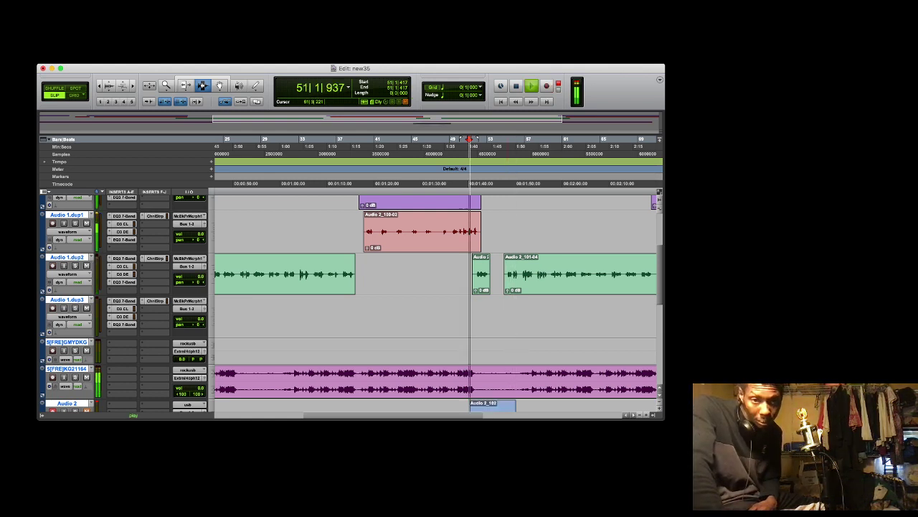
key("F8")
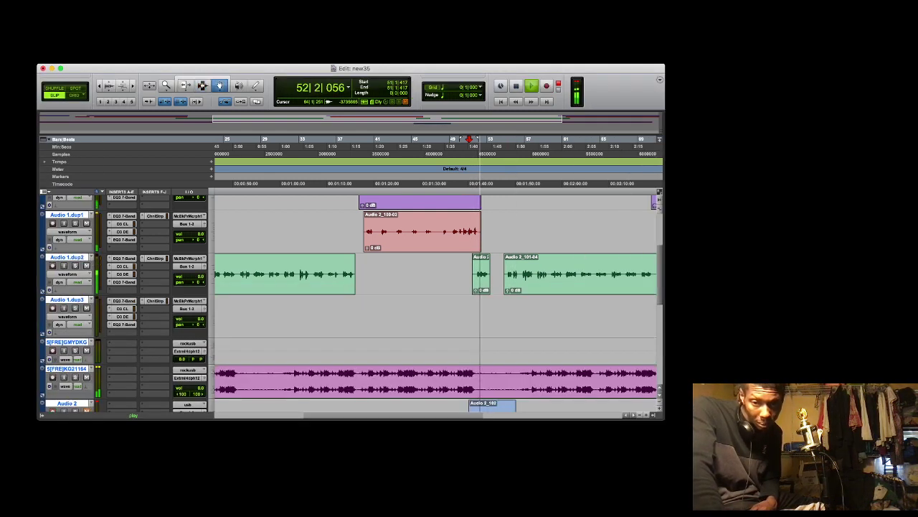
left_click(486, 406)
left_click_drag(492, 403, 492, 316)
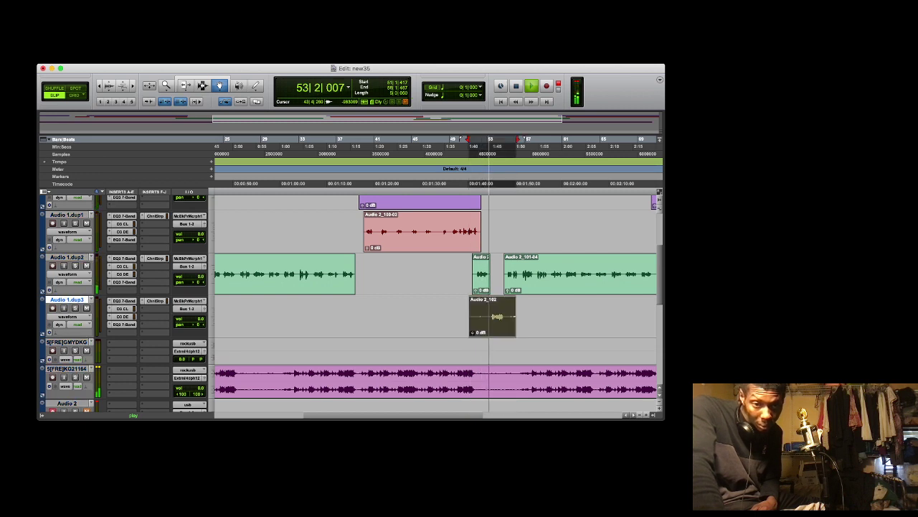
key("F6")
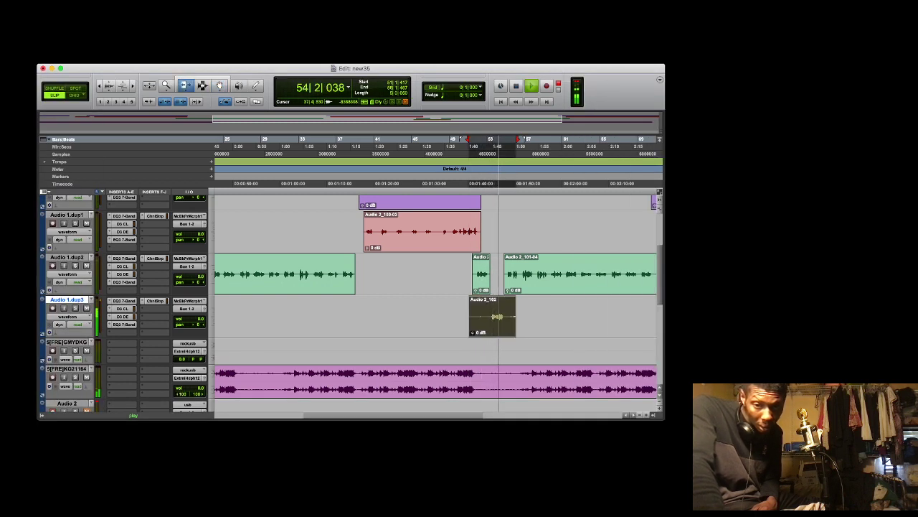
left_click(503, 316)
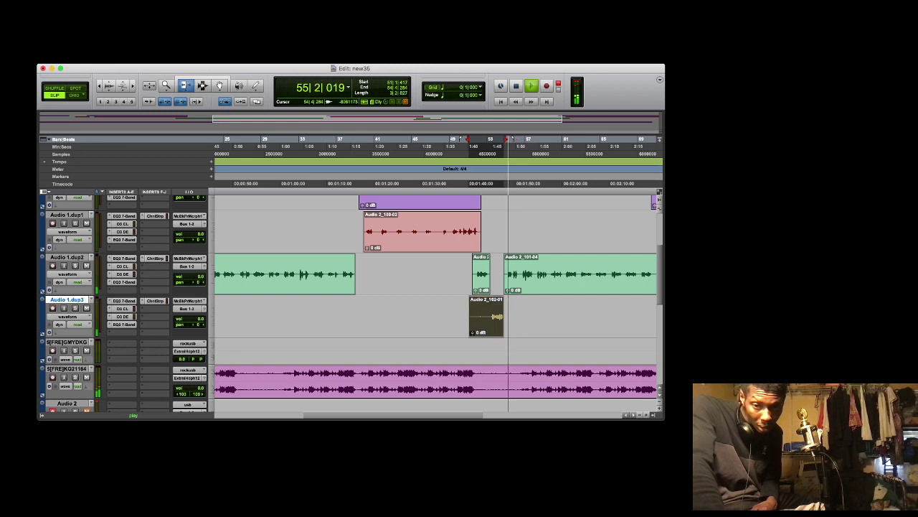
Trim the replacement phrase's start to 53|2, move it into the gap on Audio 1.dup2, and play on from 56|2
left_click_drag(483, 317, 490, 317)
key("F8")
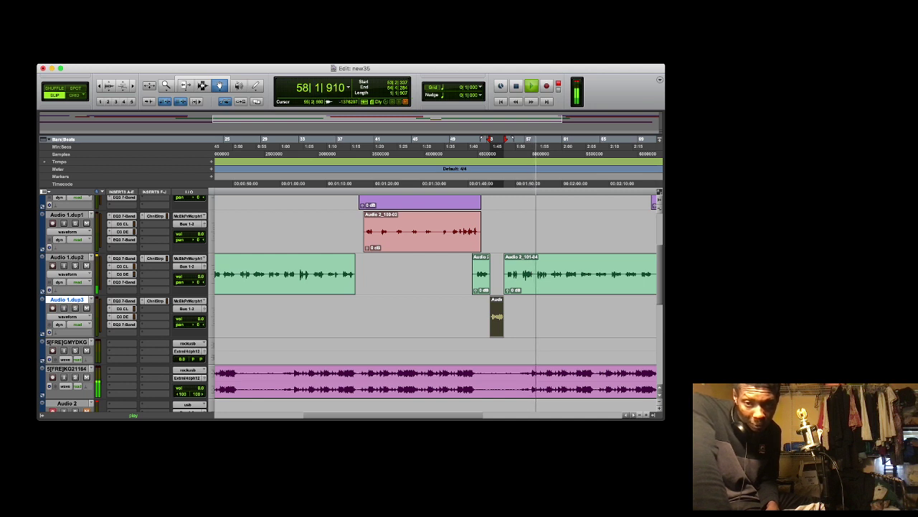
left_click_drag(497, 316, 498, 276)
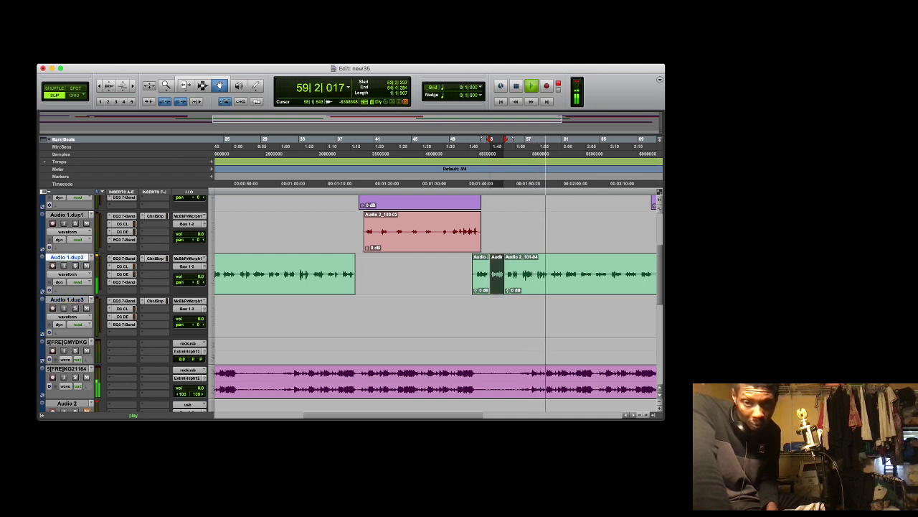
left_click(530, 140)
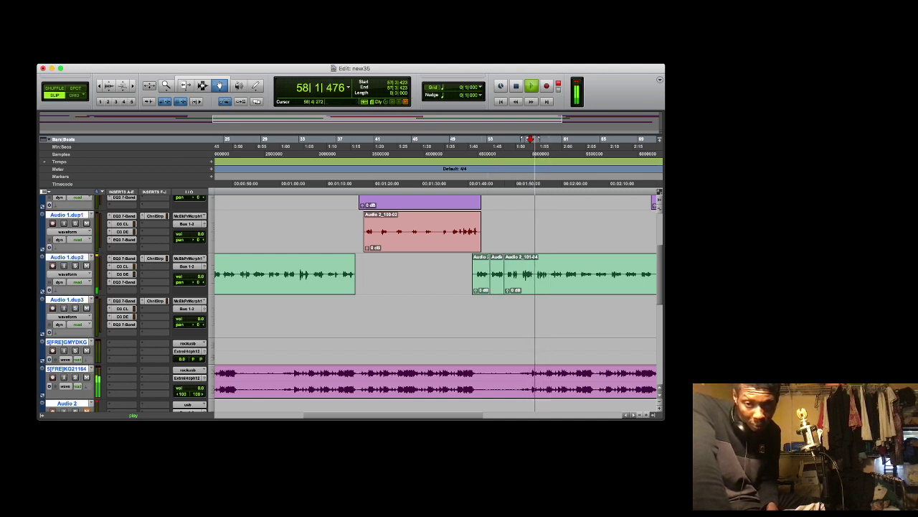
left_click(520, 140)
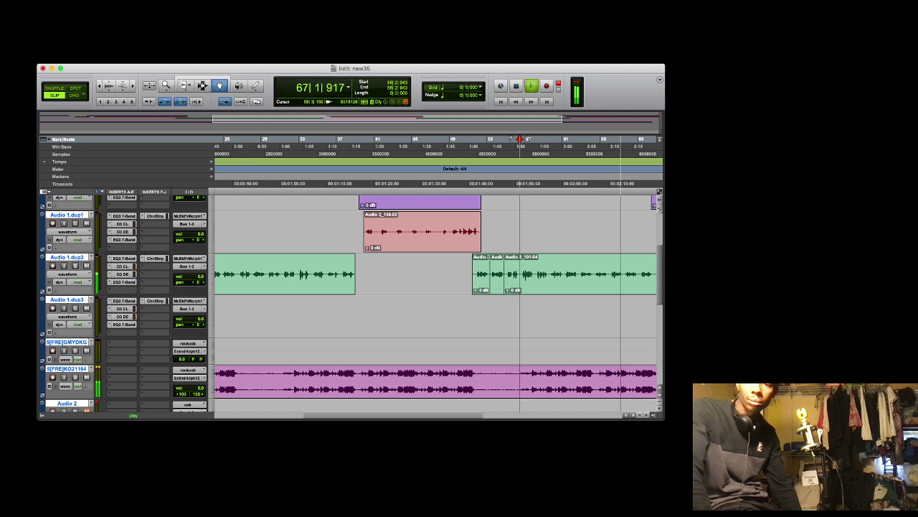
Trim the end of the last vocal clip on Audio 1.dup2 to 70|4
scroll(435, 301, "right", 5)
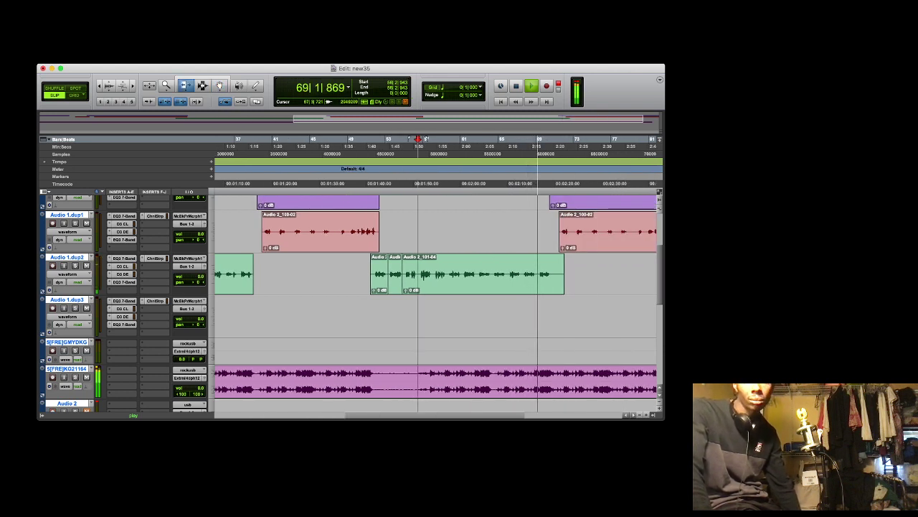
left_click_drag(563, 274, 550, 275)
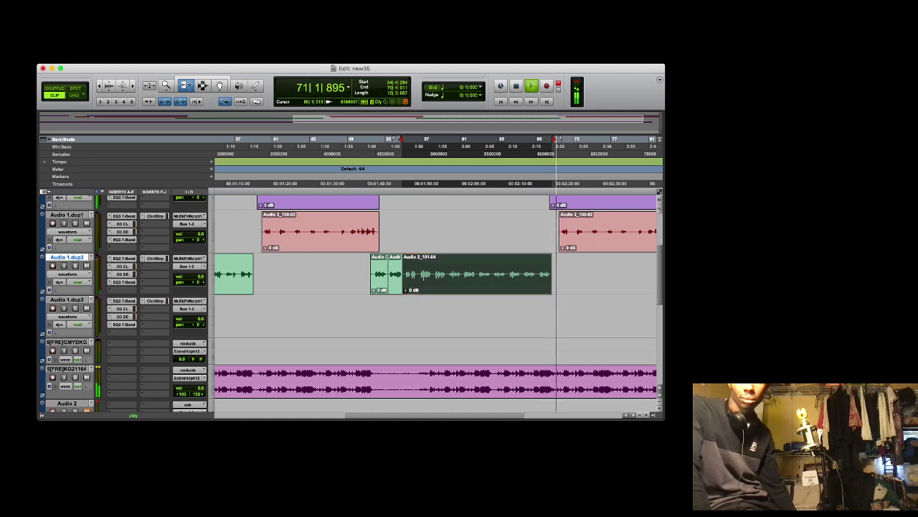
key("r")
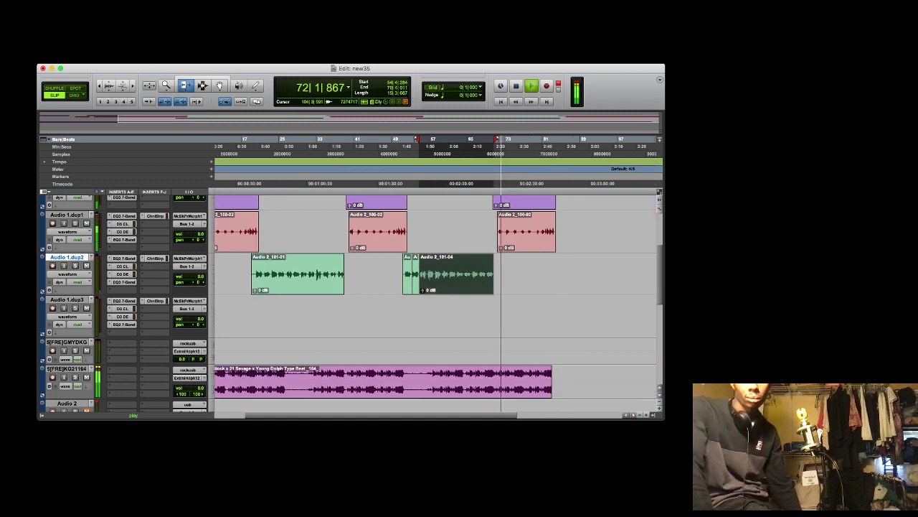
scroll(430, 302, "up", 5)
scroll(430, 301, "down", 10)
scroll(430, 302, "up", 3)
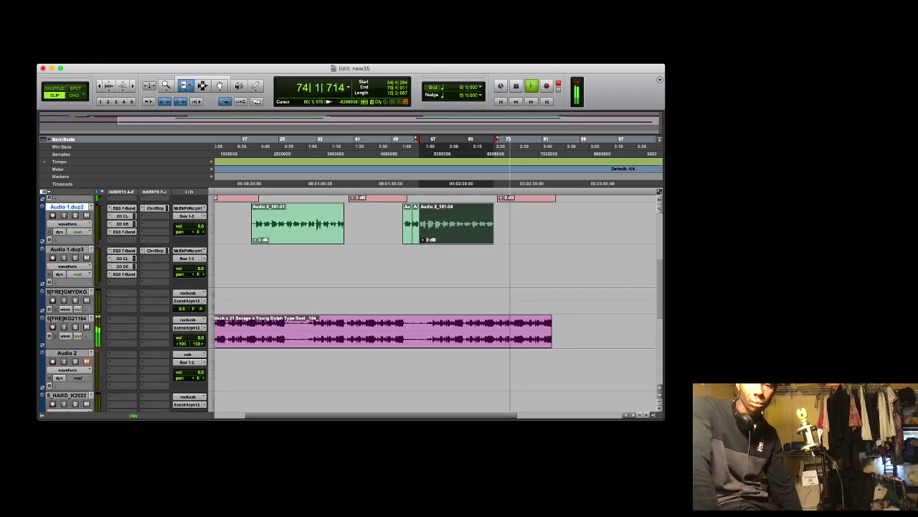
key("F7")
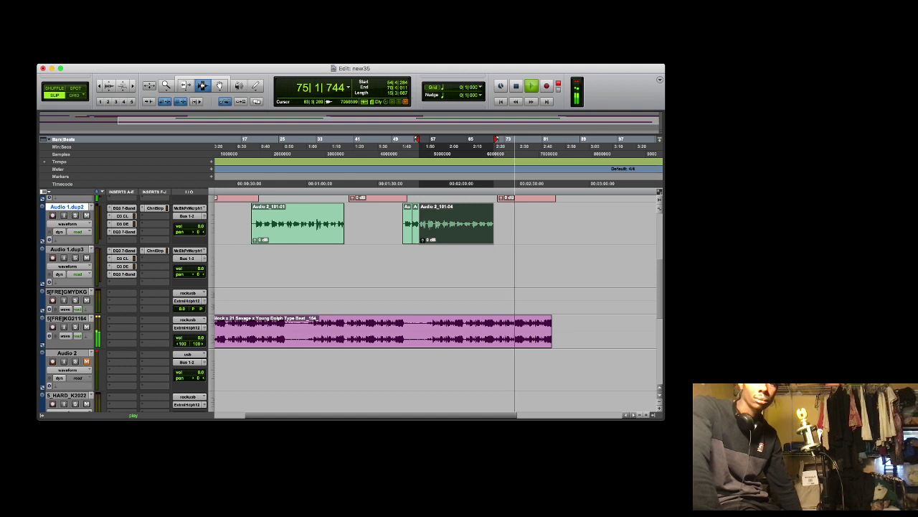
left_click_drag(552, 331, 355, 225)
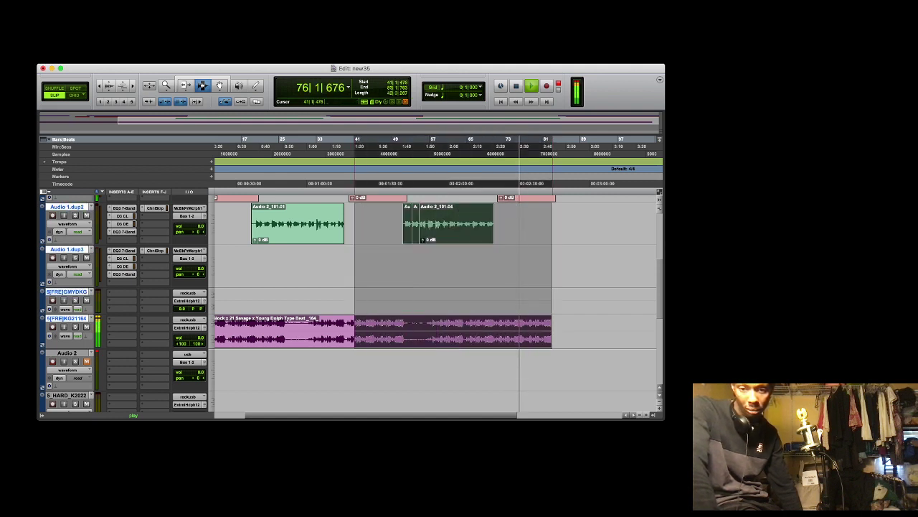
left_click_drag(355, 337, 371, 338)
scroll(371, 337, "up", 4)
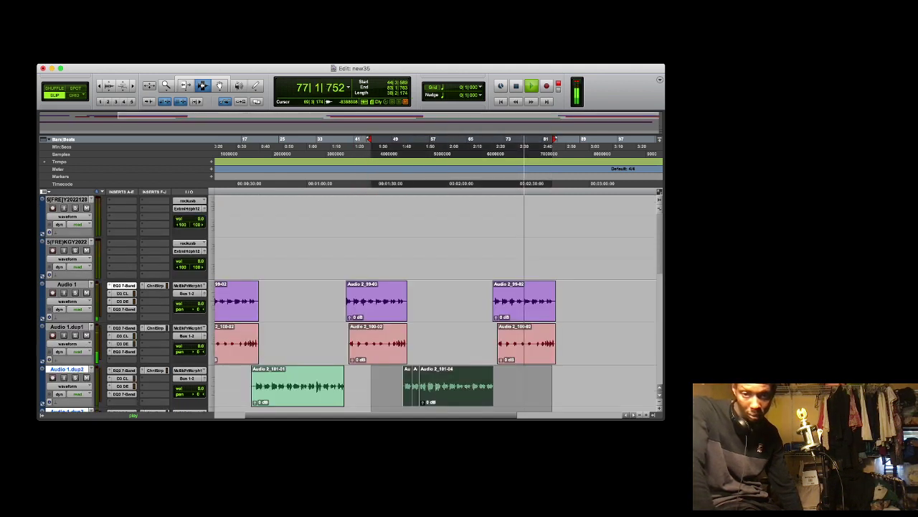
left_click_drag(555, 302, 512, 193)
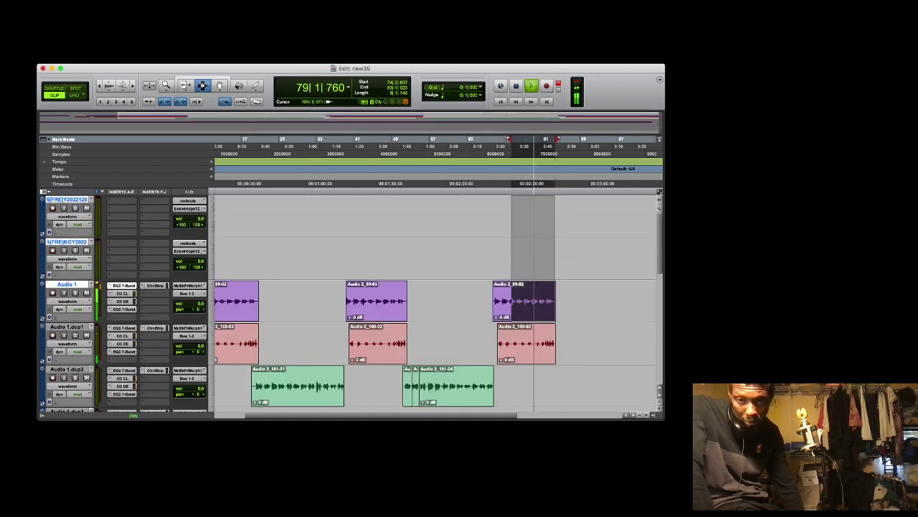
left_click(646, 415)
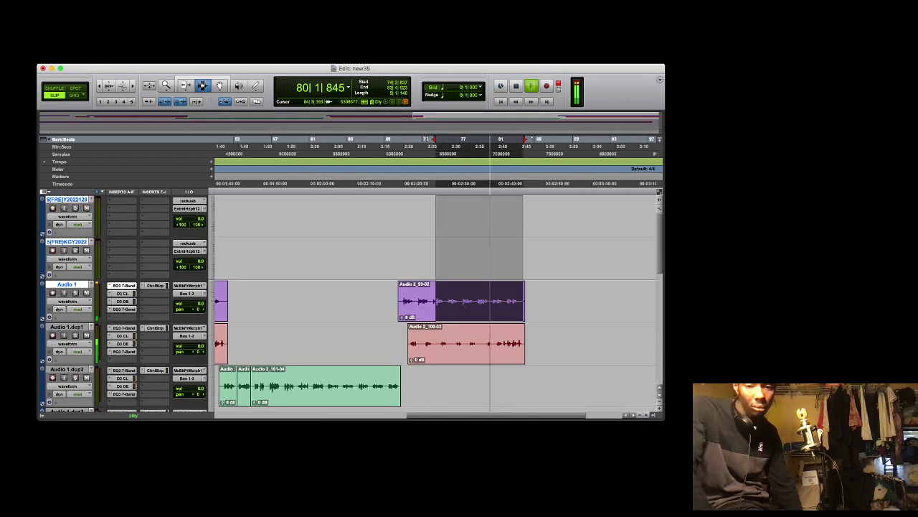
left_click_drag(525, 301, 208, 374)
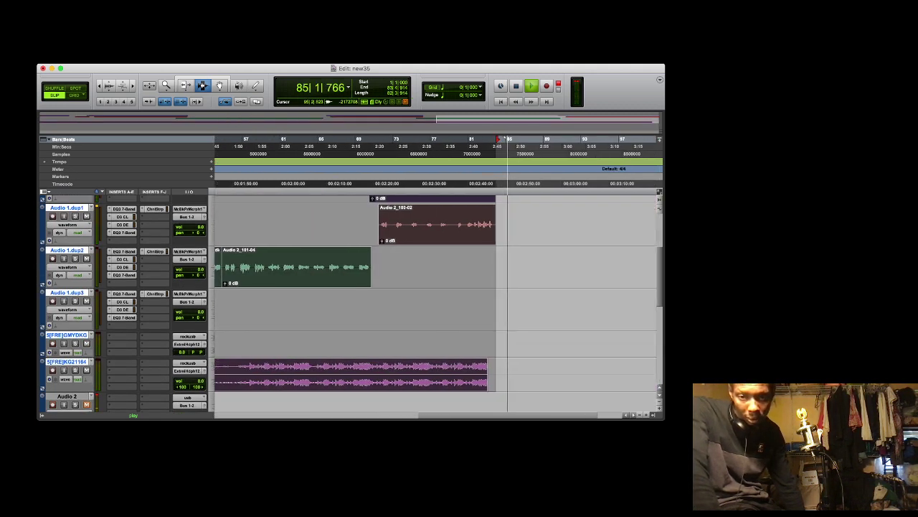
scroll(436, 304, "up", 3)
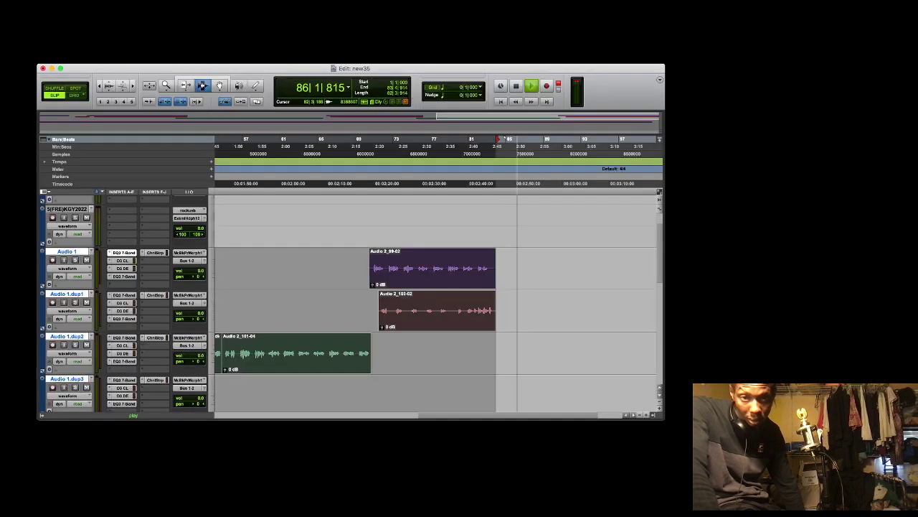
left_click(536, 303)
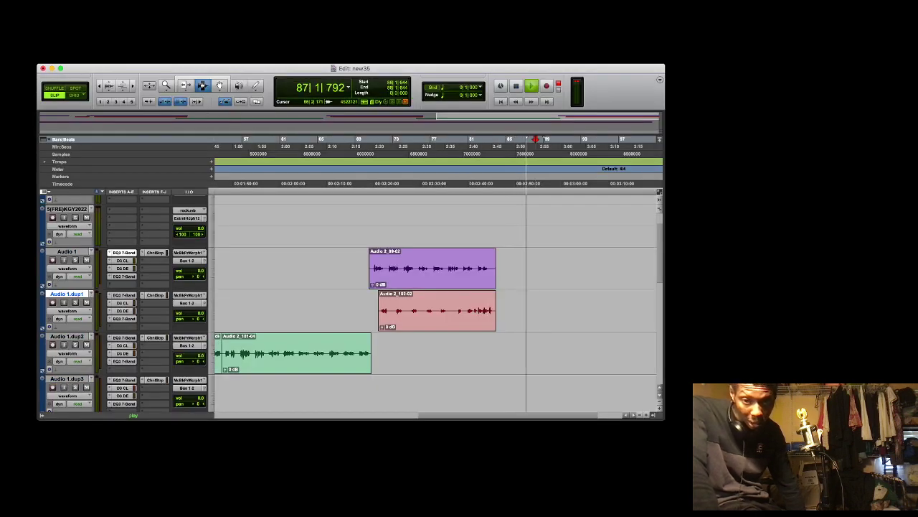
Trim the final Audio 1 clip's end to 83|2, shorten the final Audio 1.dup1 clip slightly, and play from 82|4
key("F6")
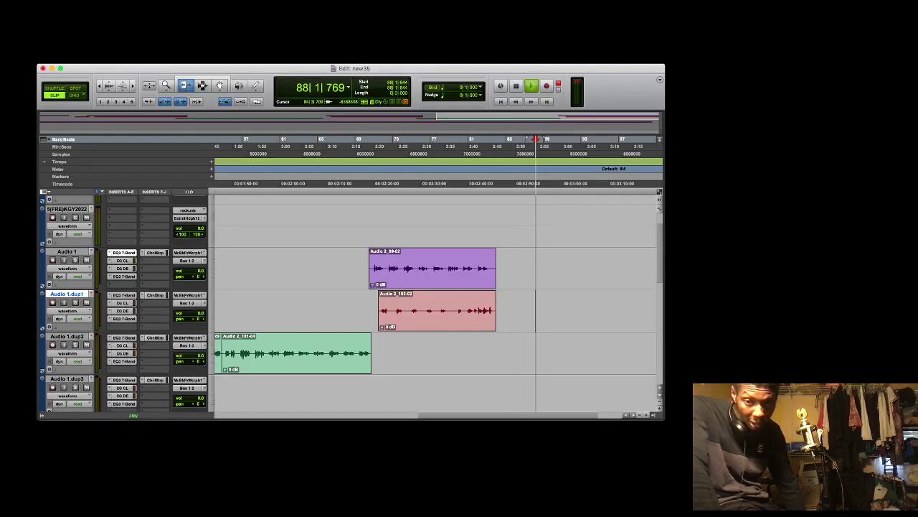
left_click_drag(494, 269, 489, 269)
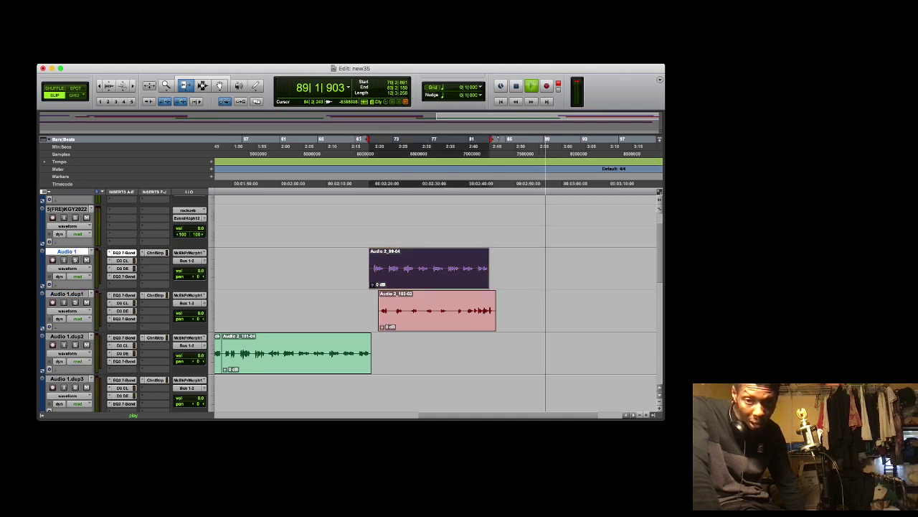
left_click_drag(496, 311, 493, 311)
left_click(486, 305)
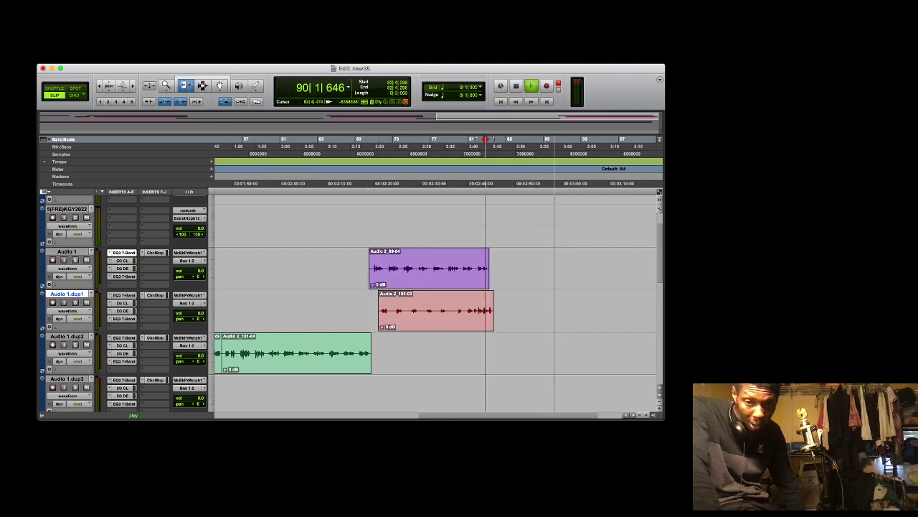
key("space")
key("space")
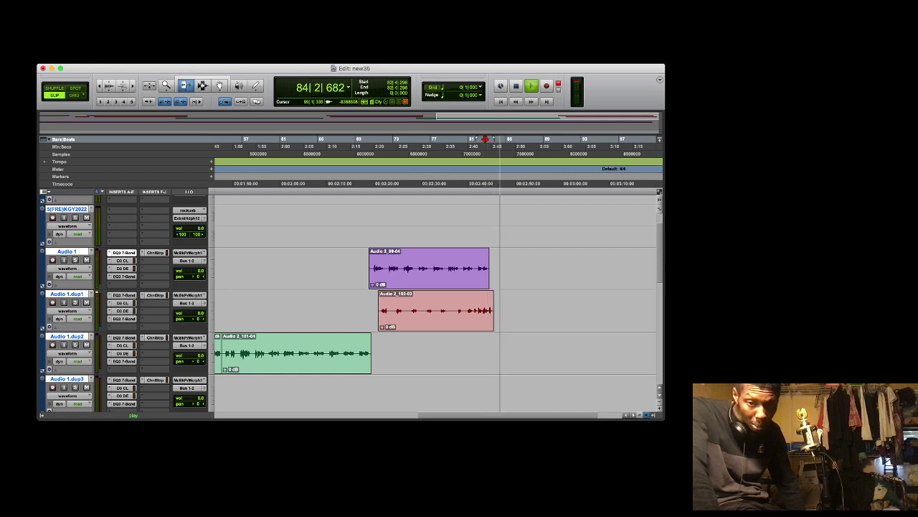
Fine-trim the ends of the final clips to about 83|3 on Audio 1.dup1 and 83|1 on Audio 1
key("t")
key("t")
left_click_drag(471, 311, 464, 310)
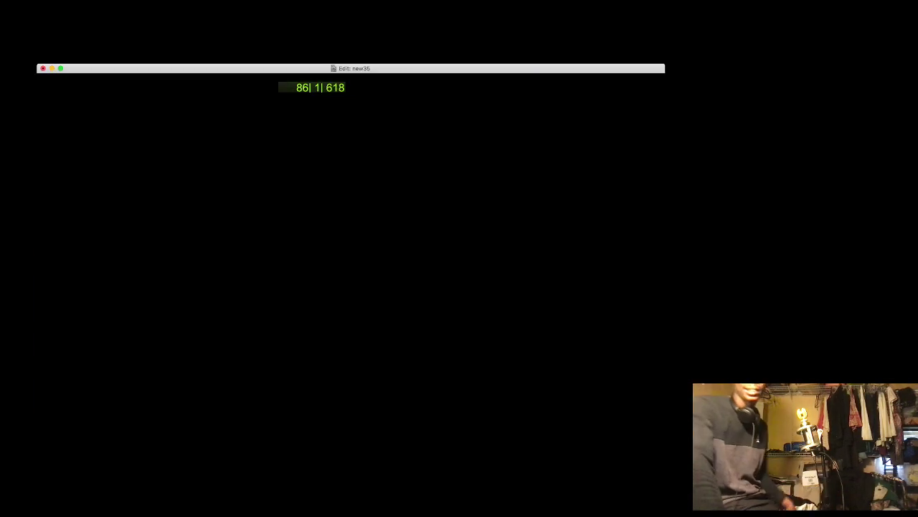
left_click_drag(453, 269, 448, 268)
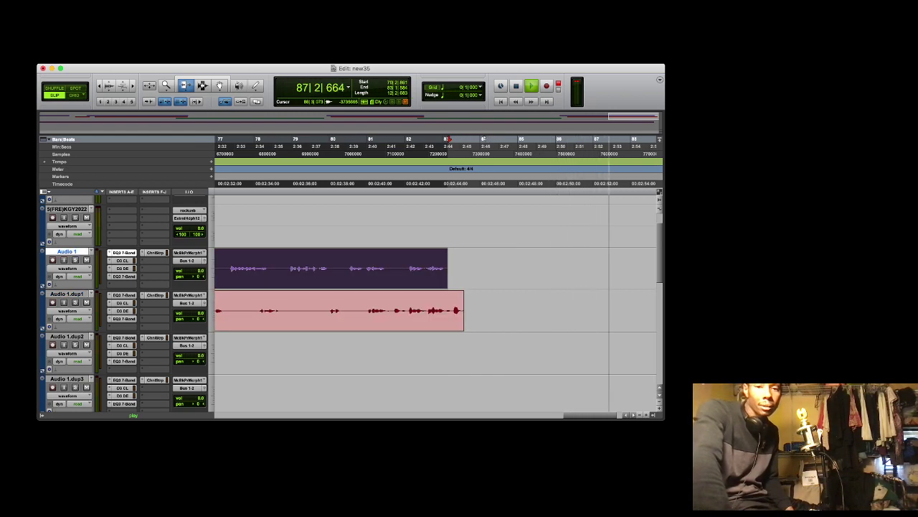
Reduce the track heights and select the whole song from 1|1 to 83|3 across the vocal and beat tracks
key("r")
key("r")
key("r")
key("super+bracketleft")
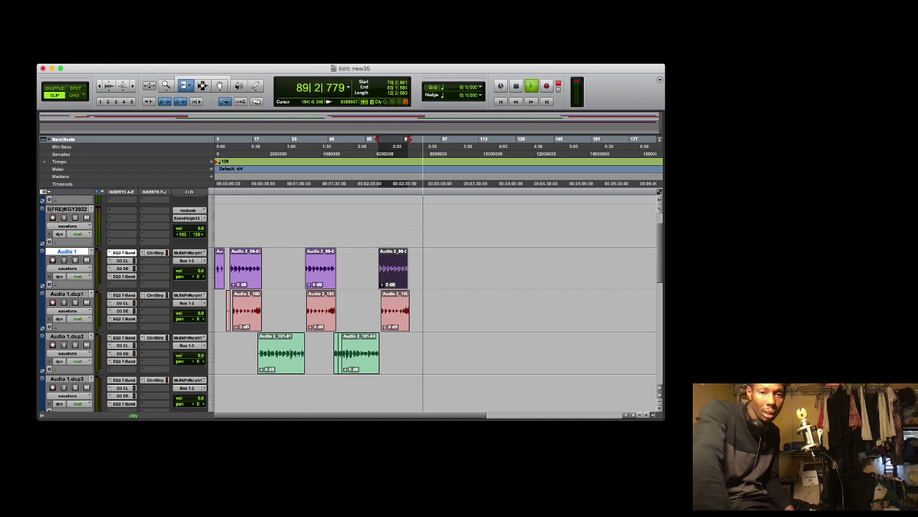
key("ctrl+alt+Down")
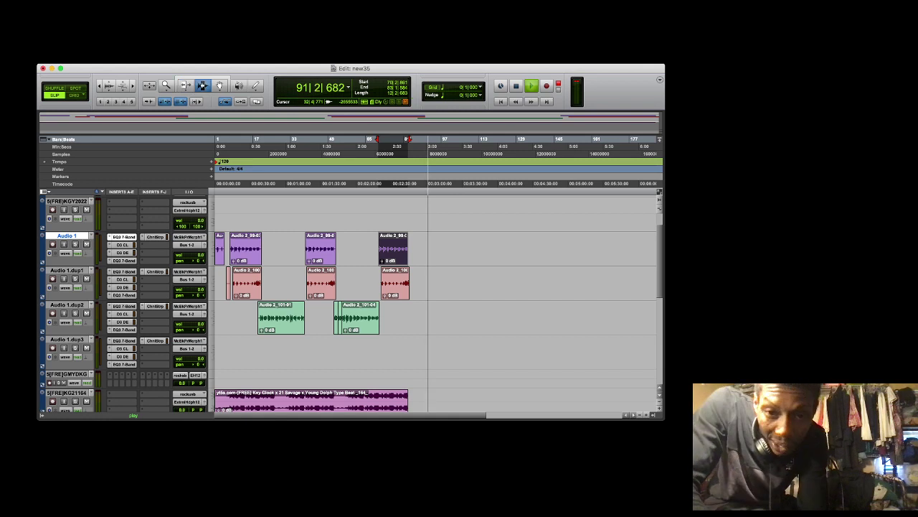
key("super+bracketright")
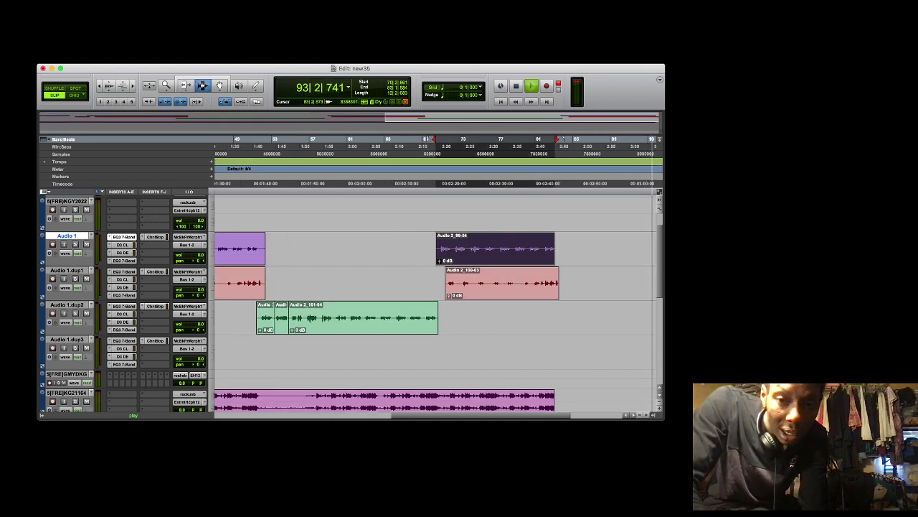
left_click_drag(563, 248, 214, 198)
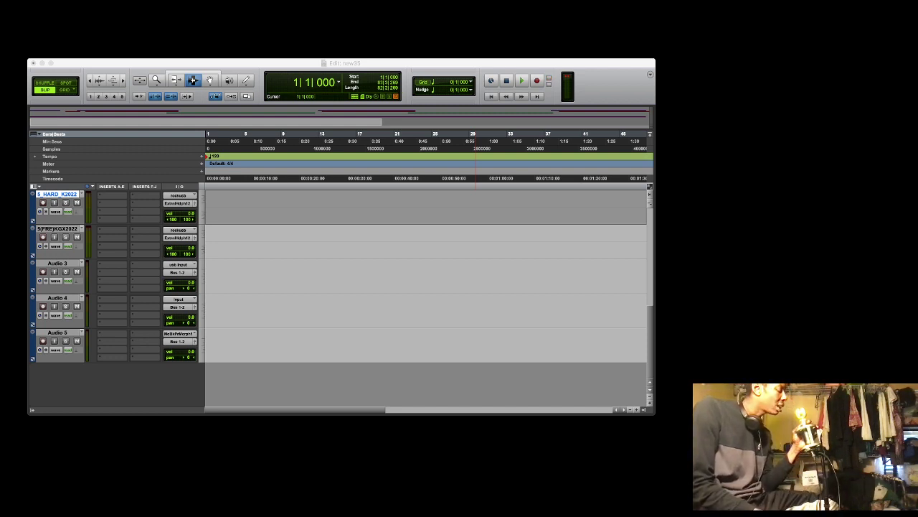
Return to the session, clear the finished song's clips from the tracks, and delete the leftover sliver on Audio 1.dup1
key("super+Tab")
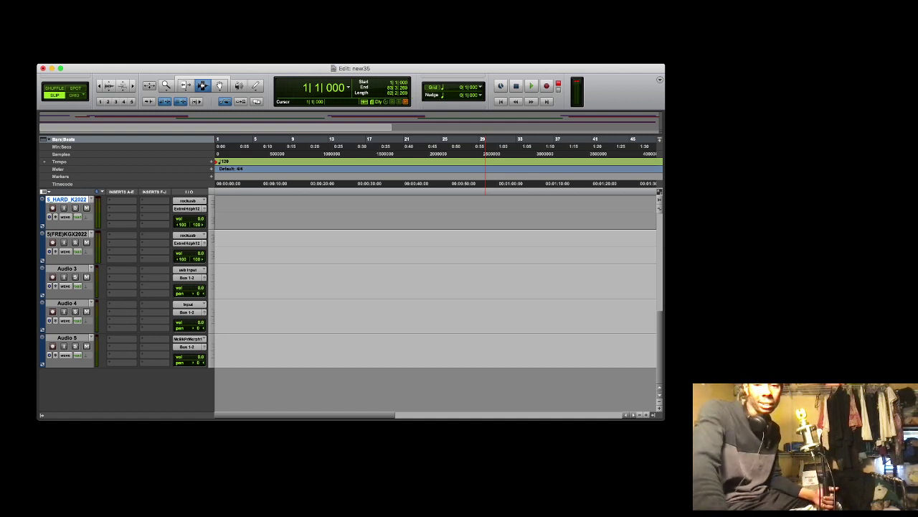
key("Return")
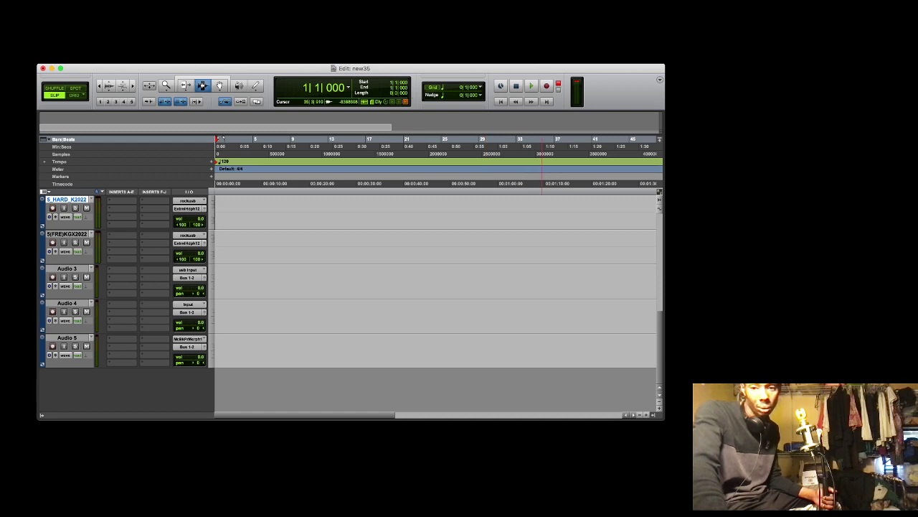
key("r")
key("r")
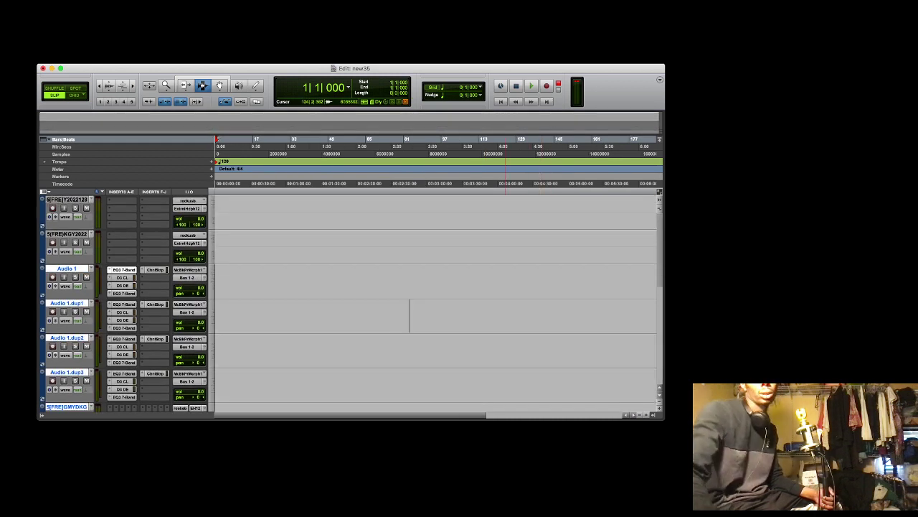
left_click_drag(450, 266, 324, 367)
key("Delete")
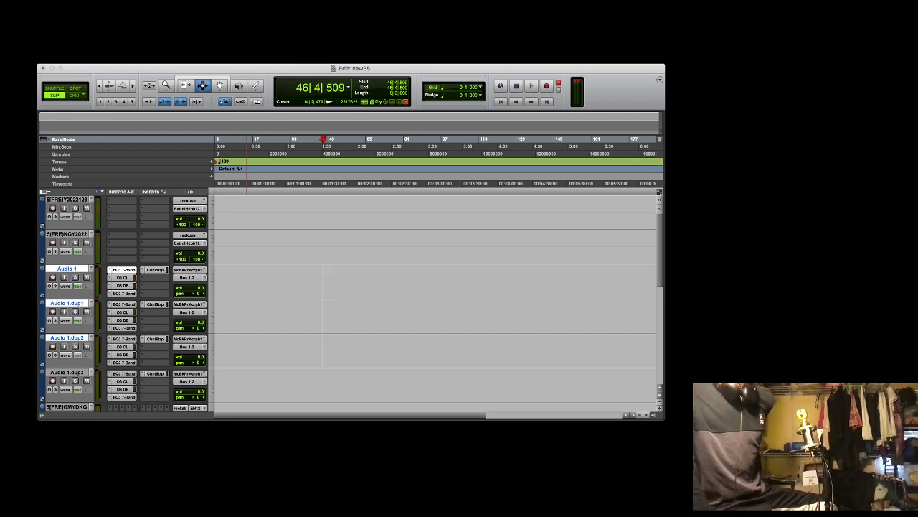
Bring the Key Glock x Young Dolph type beat Time Today in on its own track and play it, restarting from 1|1
key("super+Tab")
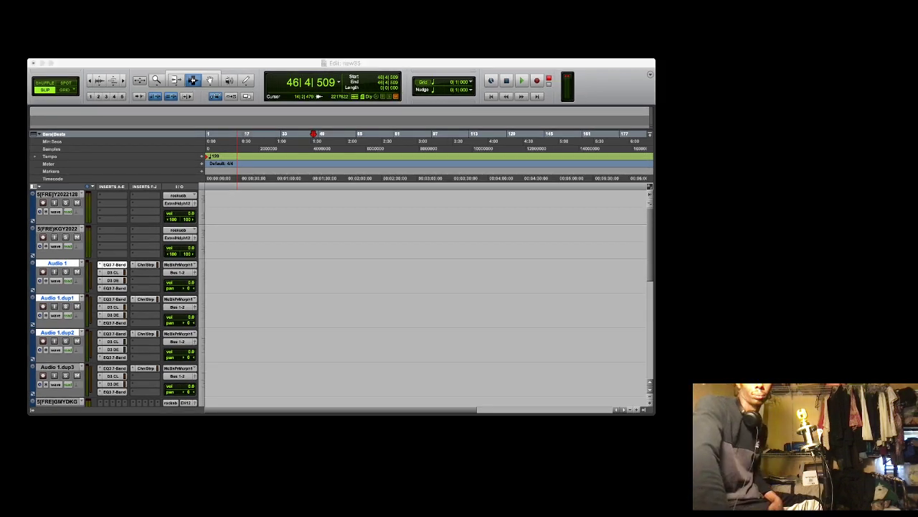
key("space")
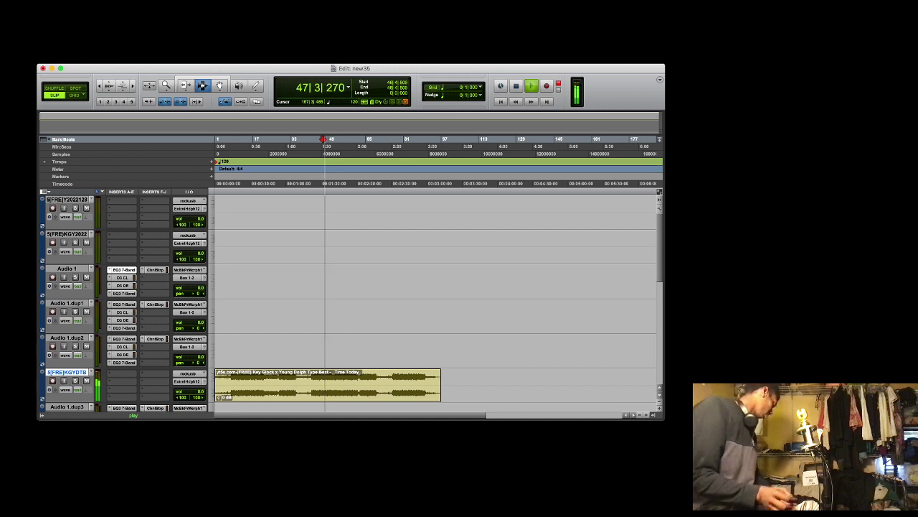
key("Return")
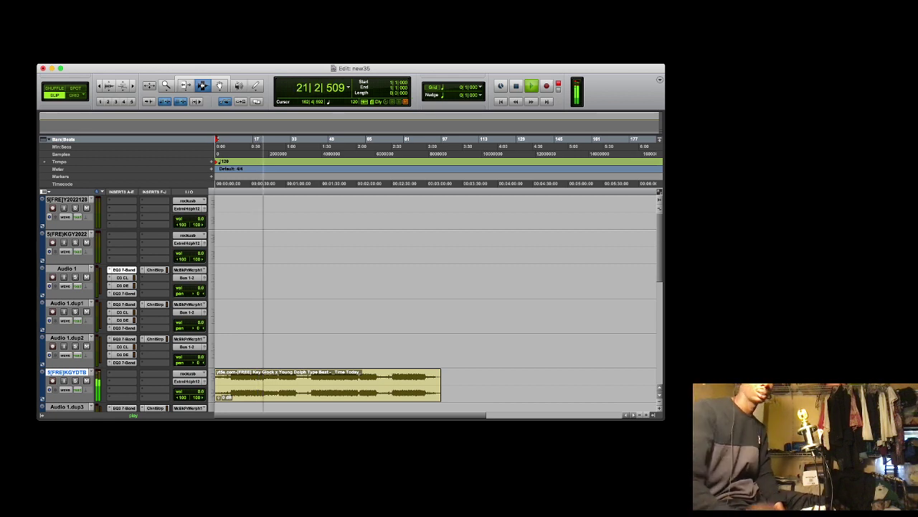
key("space")
key("super+space")
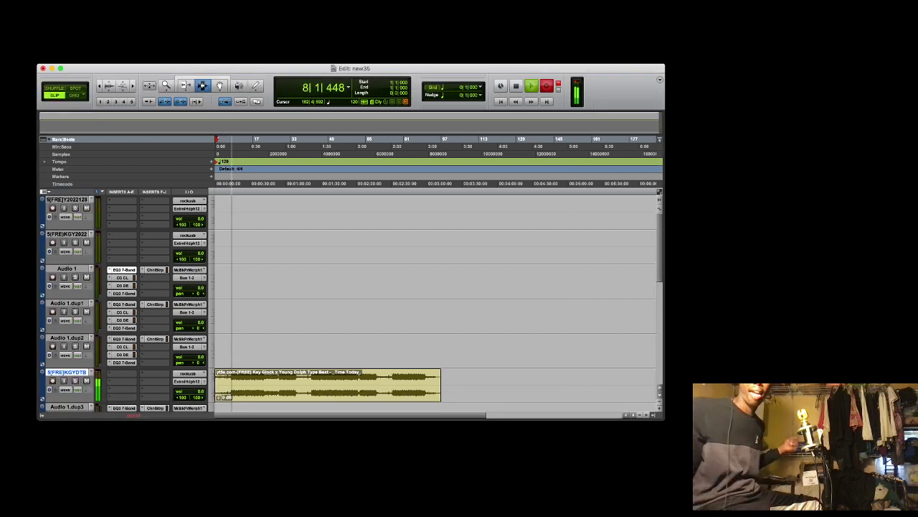
key("space")
key("super+space")
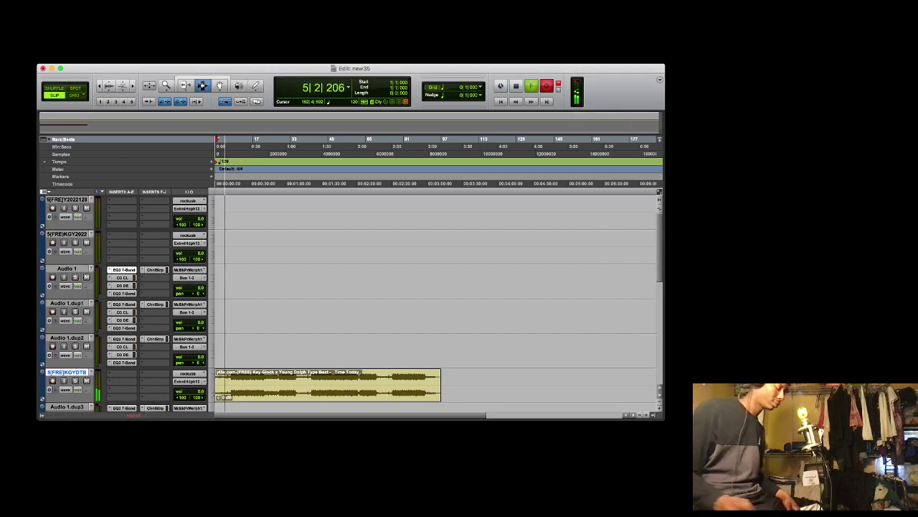
key("space")
Record a vocal take on Audio 2 from 1|1 to about 21|4 over the beat and move its clip to Audio 1
key("F12")
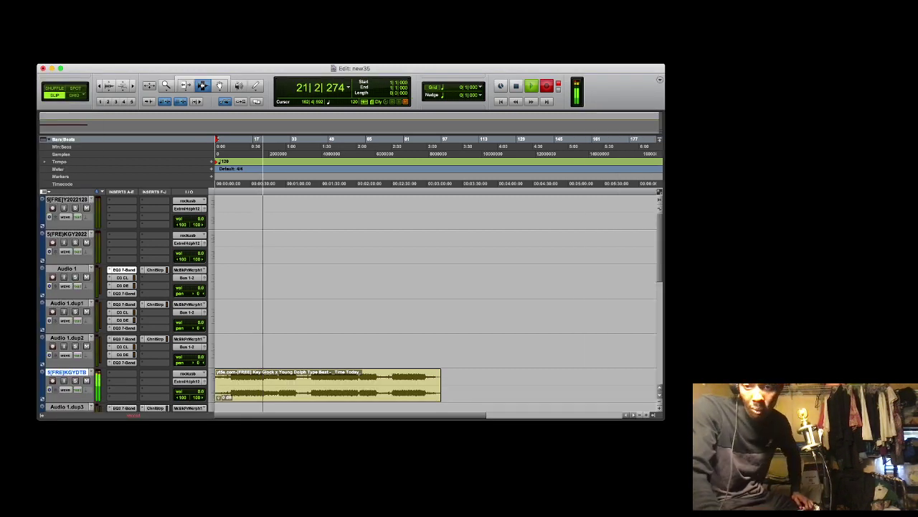
key("space")
key("space")
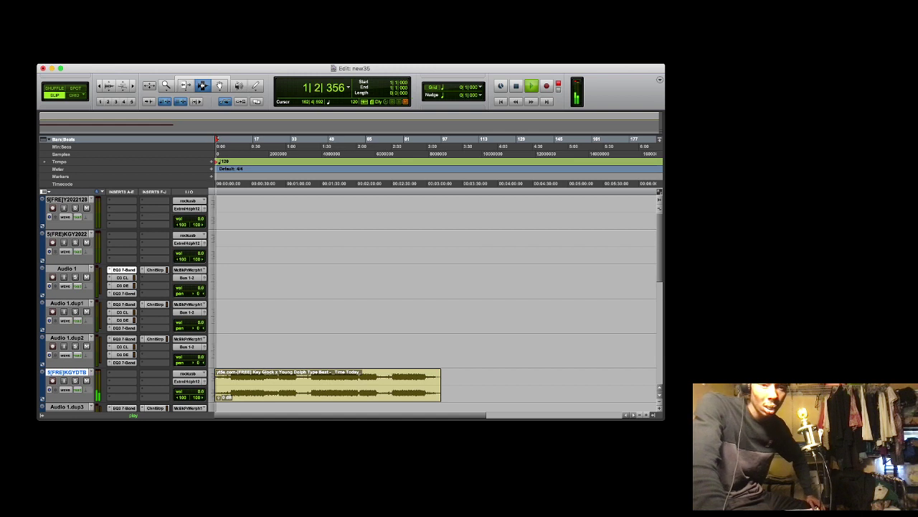
scroll(435, 301, "down", 5)
scroll(435, 301, "up", 1)
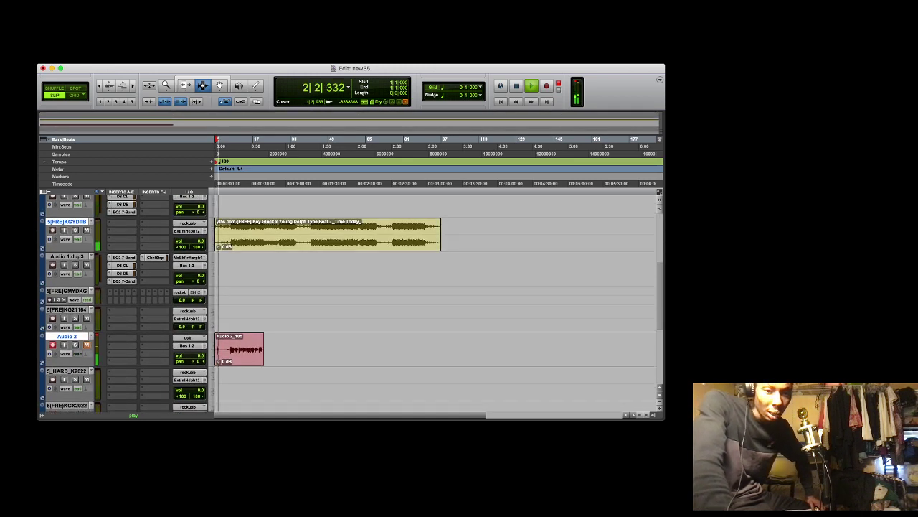
left_click(219, 85)
left_click_drag(230, 349, 230, 283)
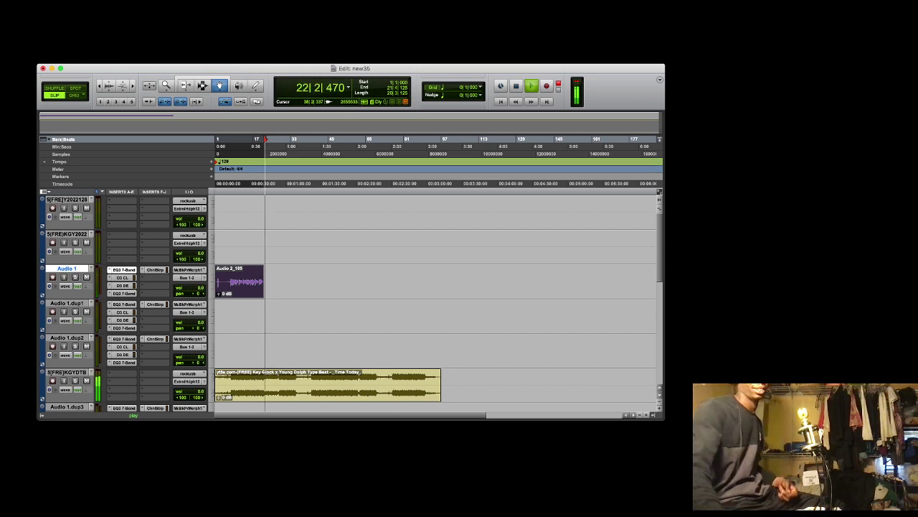
Record a second vocal take on Audio 2 from 1|1 to about 22|1 and play the session from the start
key("space")
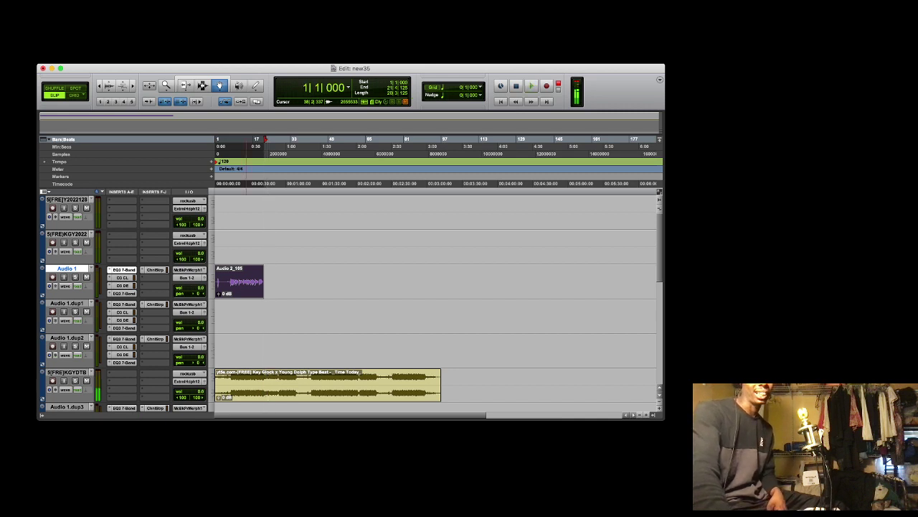
key("Return")
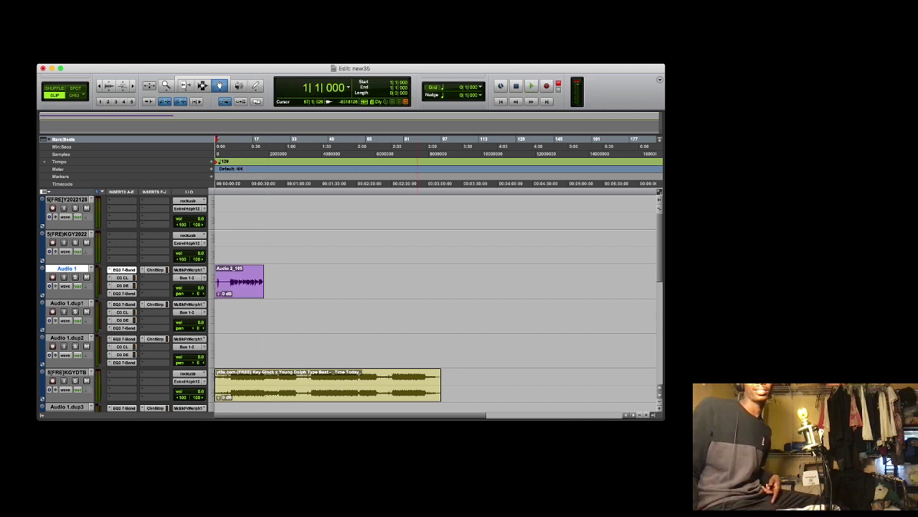
key("space")
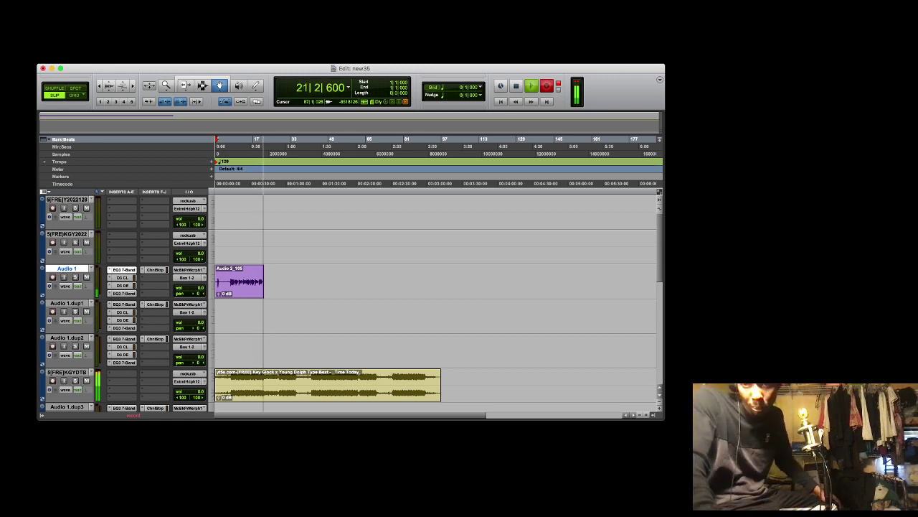
key("space")
key("space")
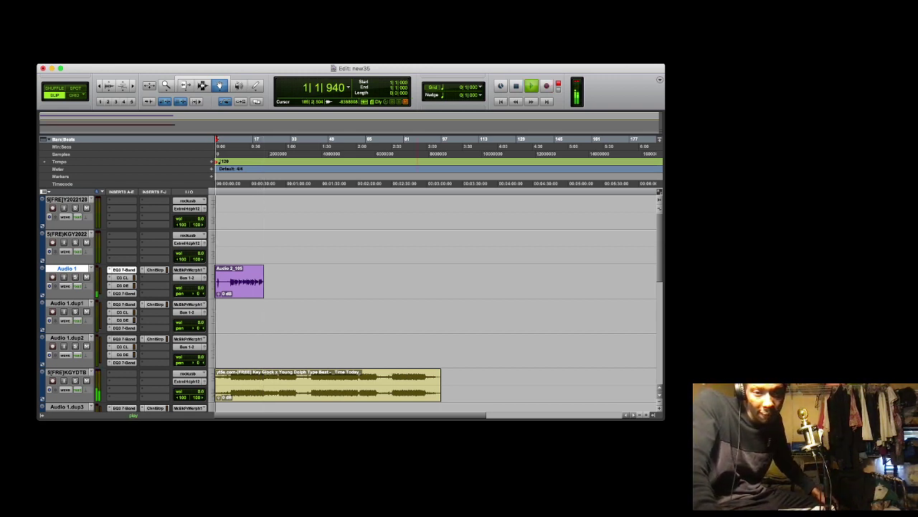
Try placing the second take on Audio 1 over the first one, and undo the move
scroll(435, 303, "down", 4)
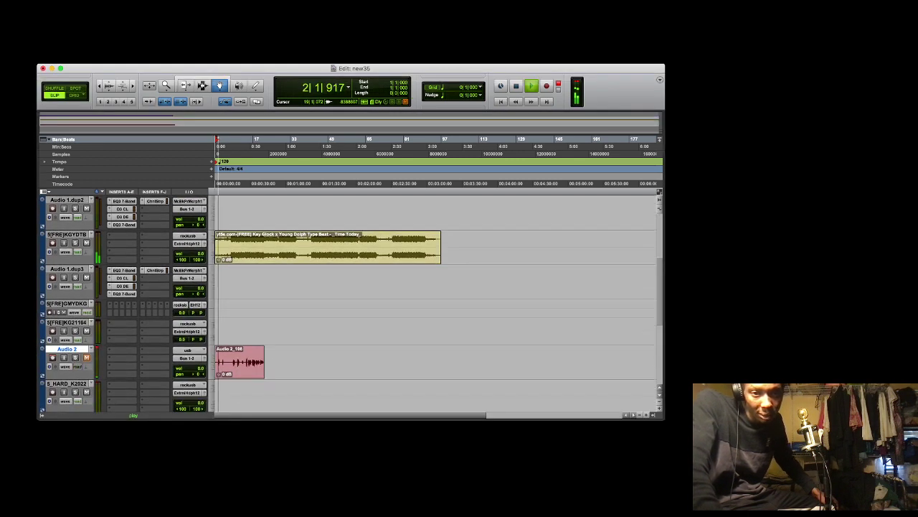
left_click_drag(240, 362, 241, 229)
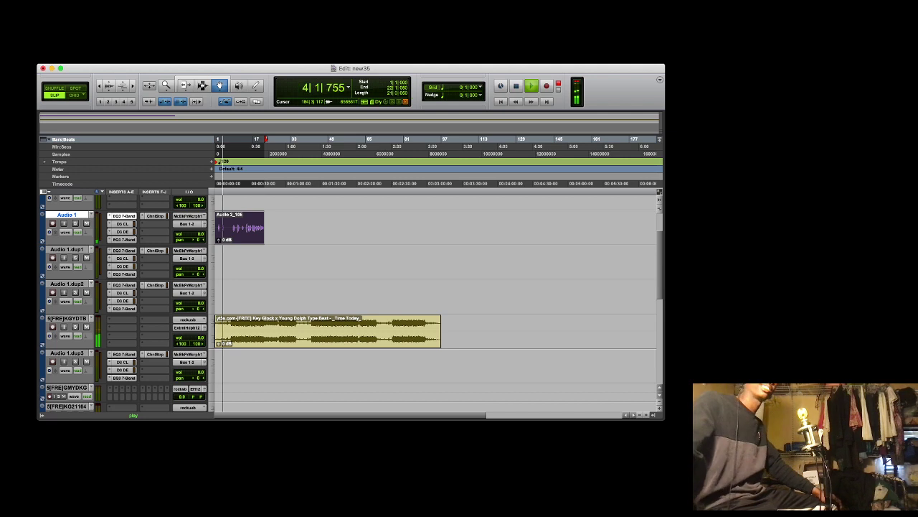
double_click(647, 415)
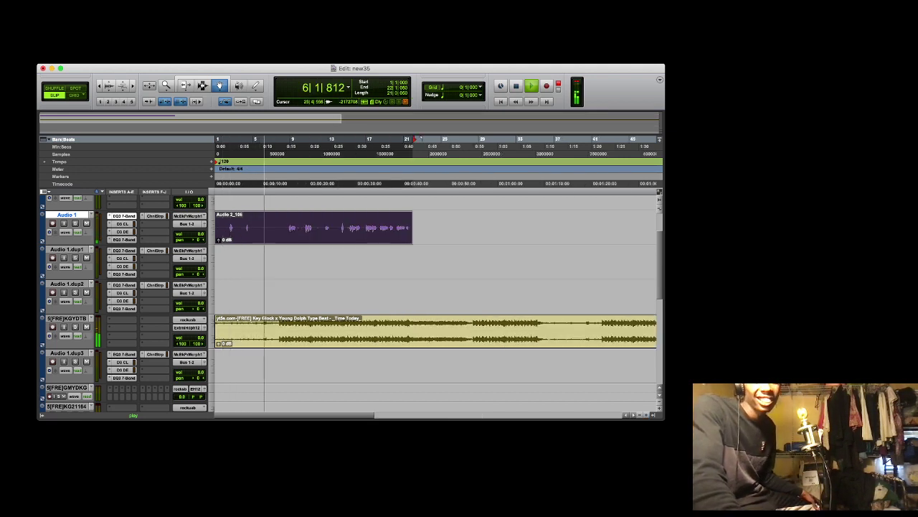
scroll(436, 301, "up", 2)
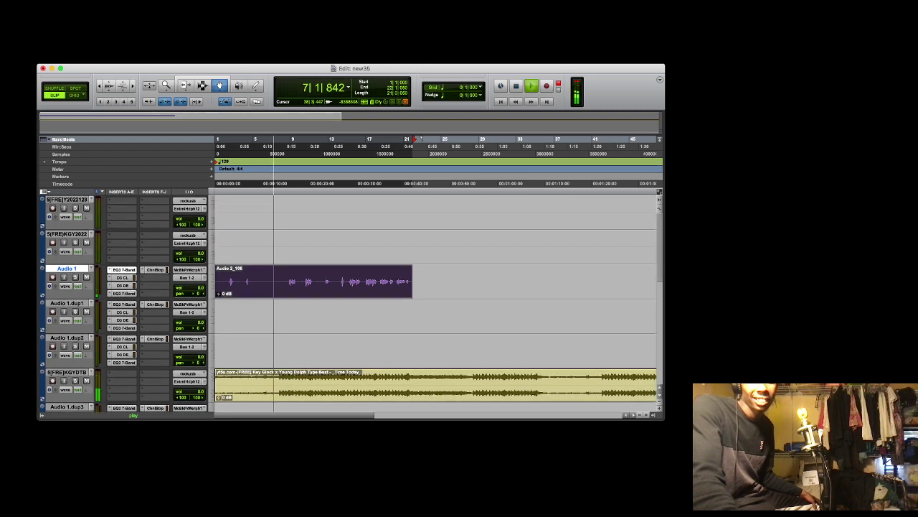
scroll(436, 301, "down", 4)
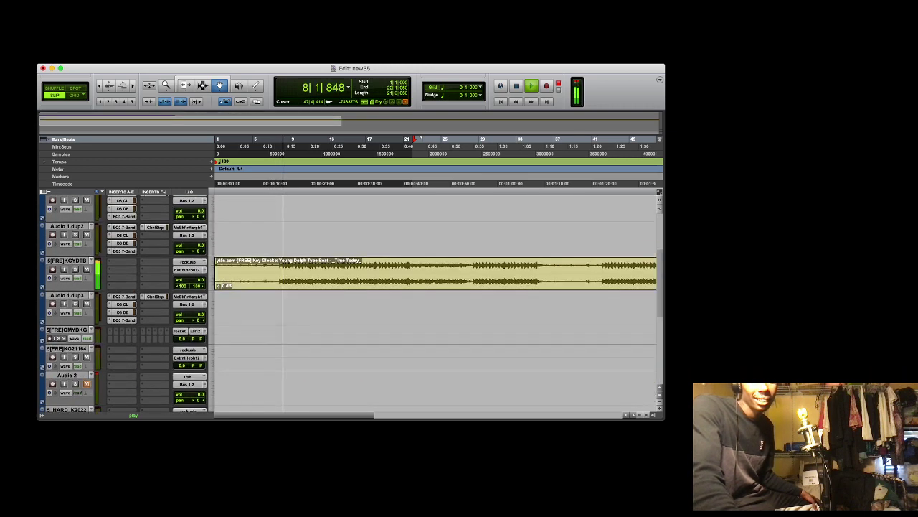
scroll(436, 301, "up", 4)
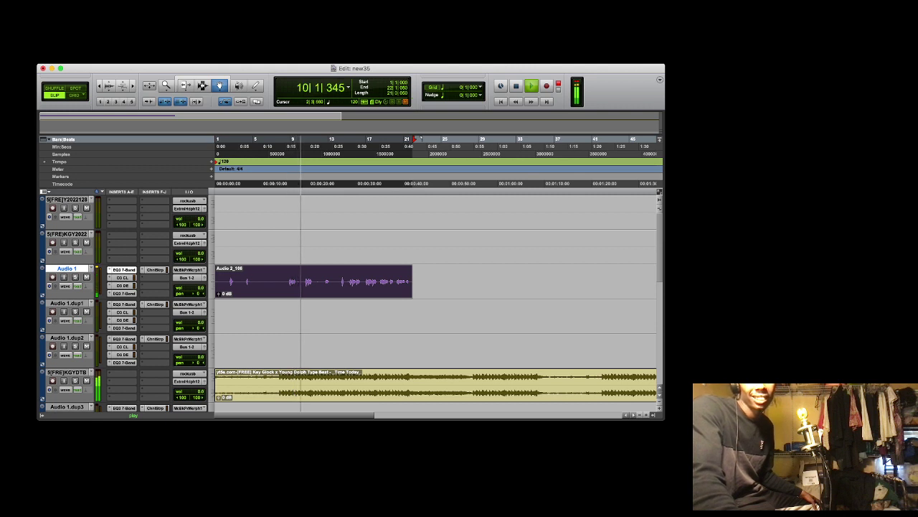
key("super+z")
Move the second take from Audio 2 to Audio 1.dup1, directly below the first take
scroll(436, 301, "down", 5)
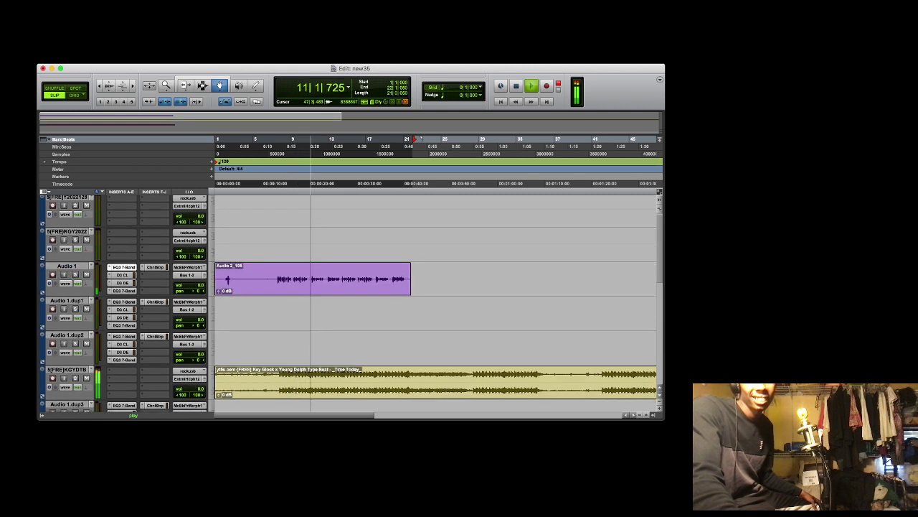
left_click_drag(344, 276, 345, 203)
scroll(474, 287, "up", 5)
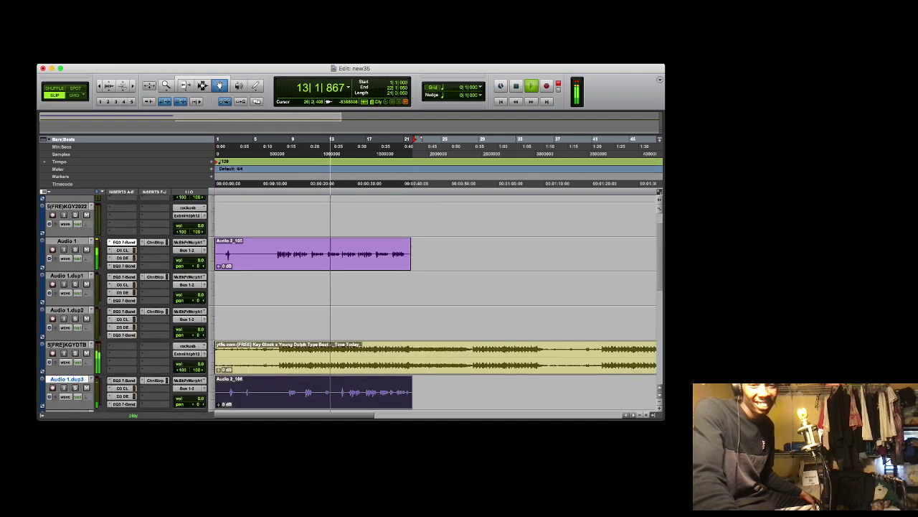
scroll(473, 287, "down", 1)
left_click_drag(351, 381, 351, 276)
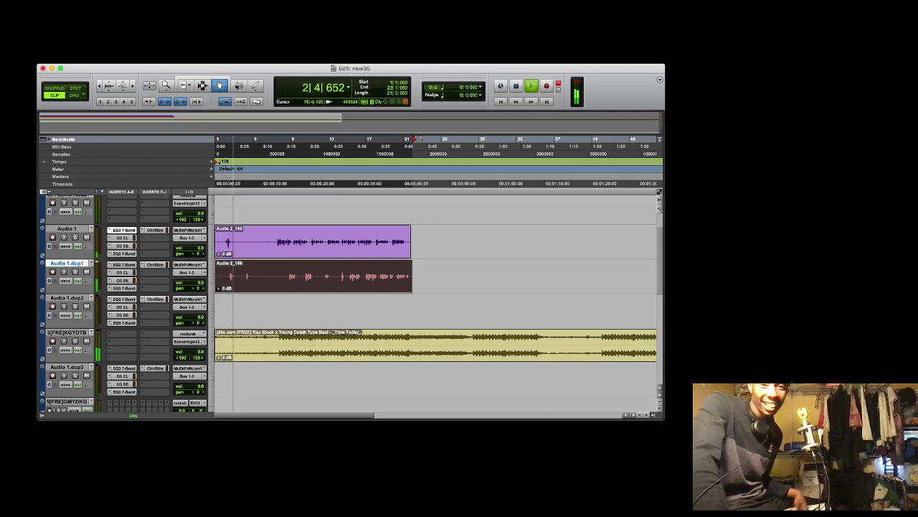
Delete the silent gaps from about 2|4 to 7|3 on Audio 1 and from about 4|3 to 8|4 on Audio 1.dup1
key("F7")
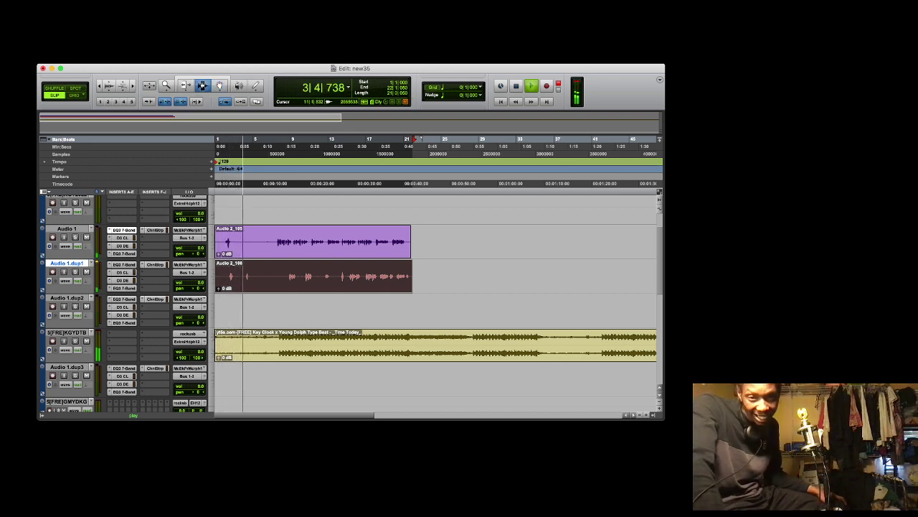
key("super+bracketright")
key("super+bracketright")
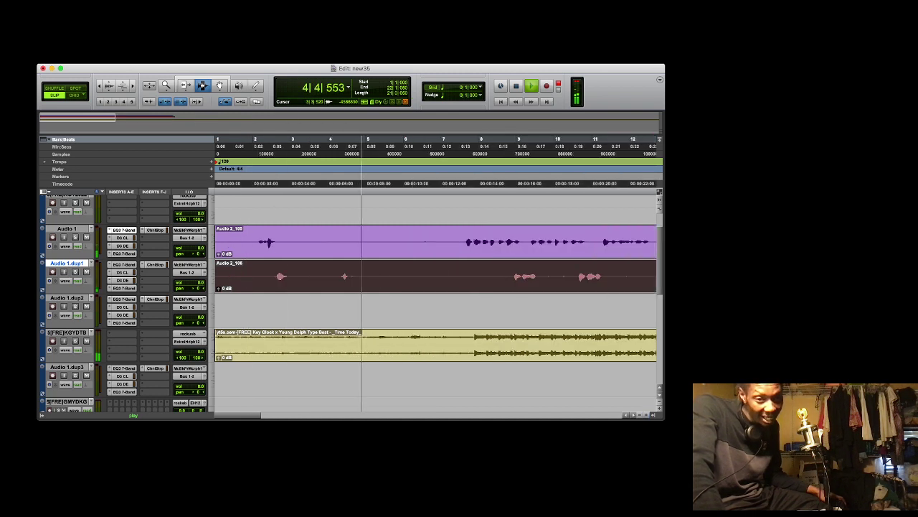
left_click_drag(282, 242, 463, 243)
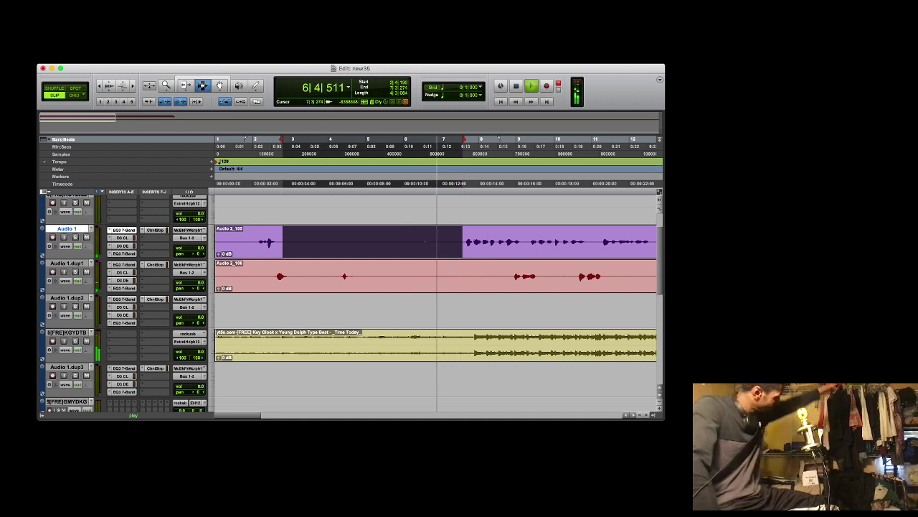
key("Delete")
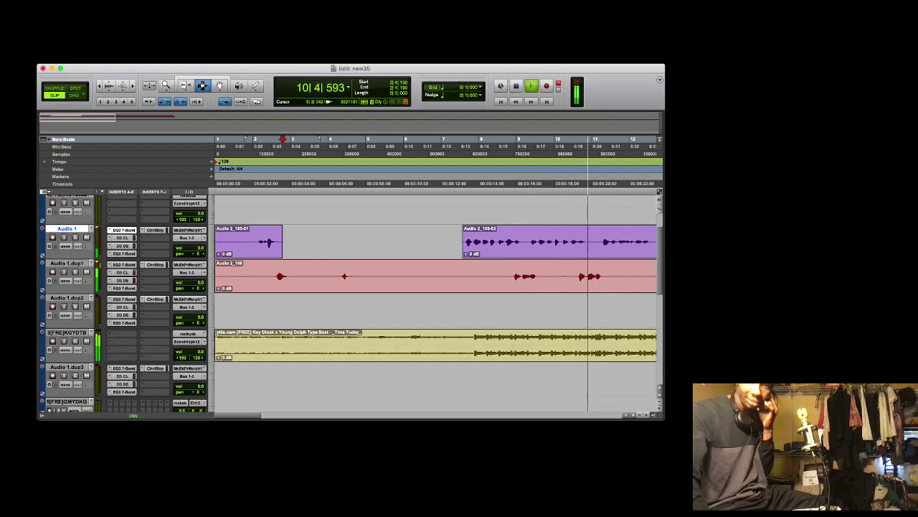
left_click_drag(354, 278, 509, 295)
key("Delete")
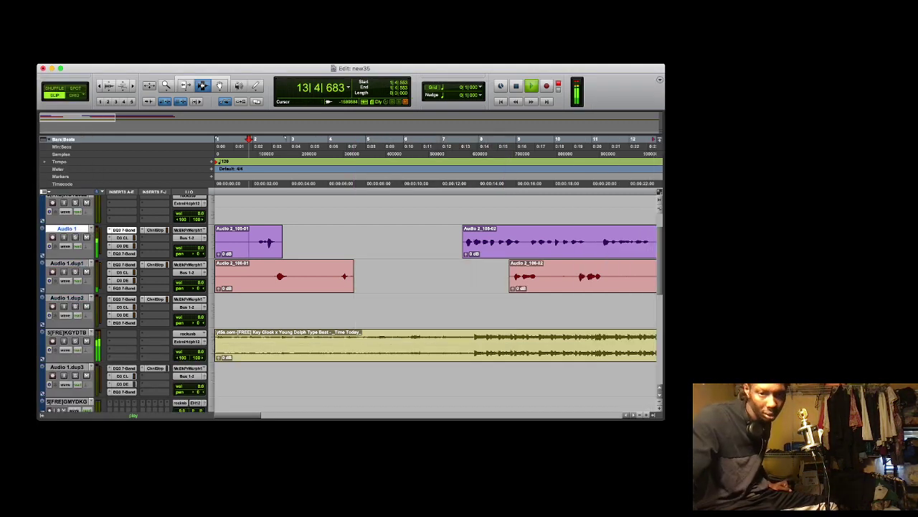
Remove the empty beginnings of both takes, up to about 1|4 on Audio 1 and 2|2 on Audio 1.dup1
left_click_drag(216, 242, 249, 242)
key("Delete")
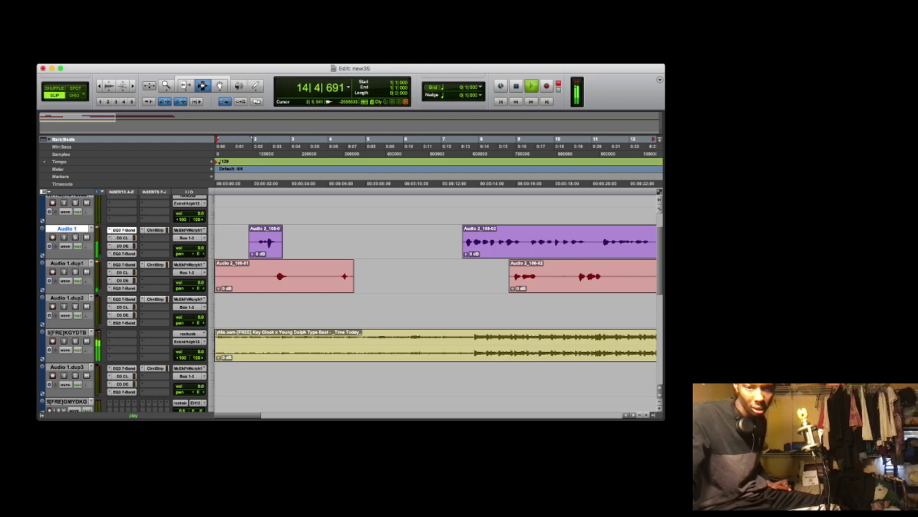
left_click_drag(216, 276, 272, 276)
key("Delete")
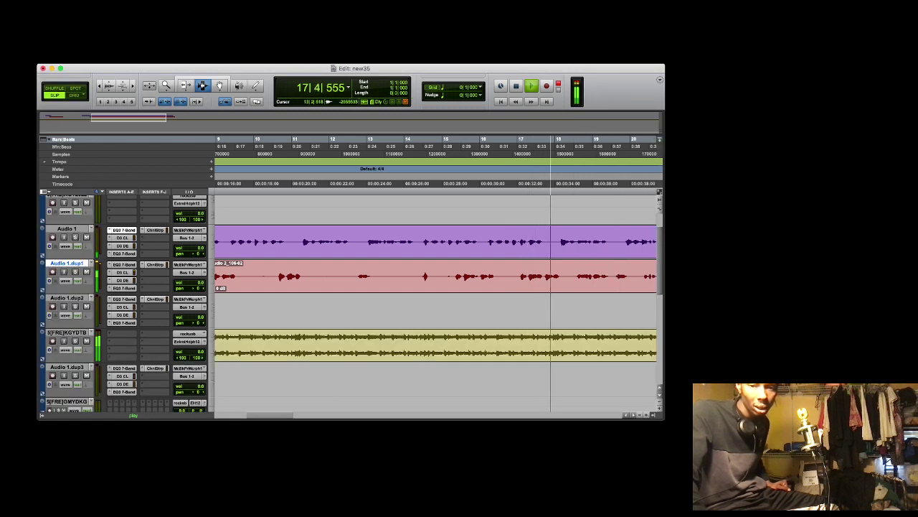
Delete the silent gaps on Audio 1.dup1 from about 14|3 to 15|2 and from about 11|2 to 12|3
key("super+equal")
left_click_drag(429, 276, 454, 276)
key("Delete")
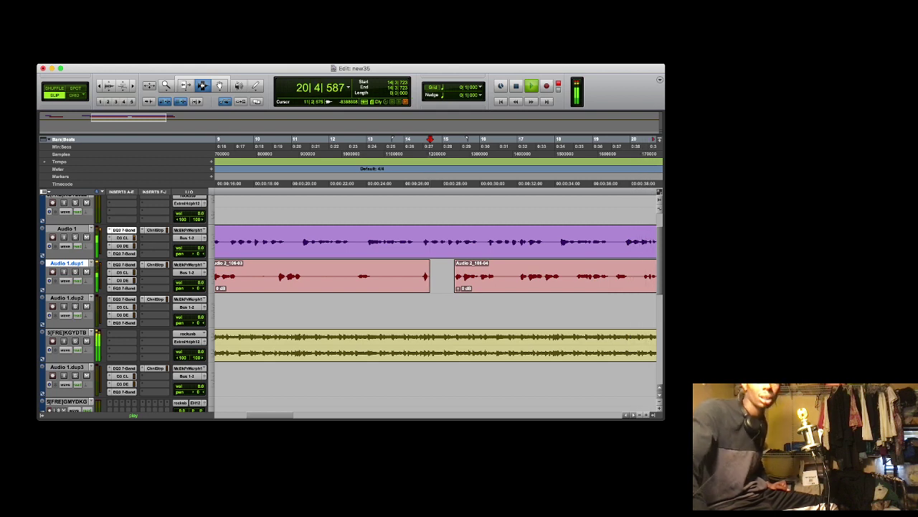
left_click_drag(304, 276, 352, 276)
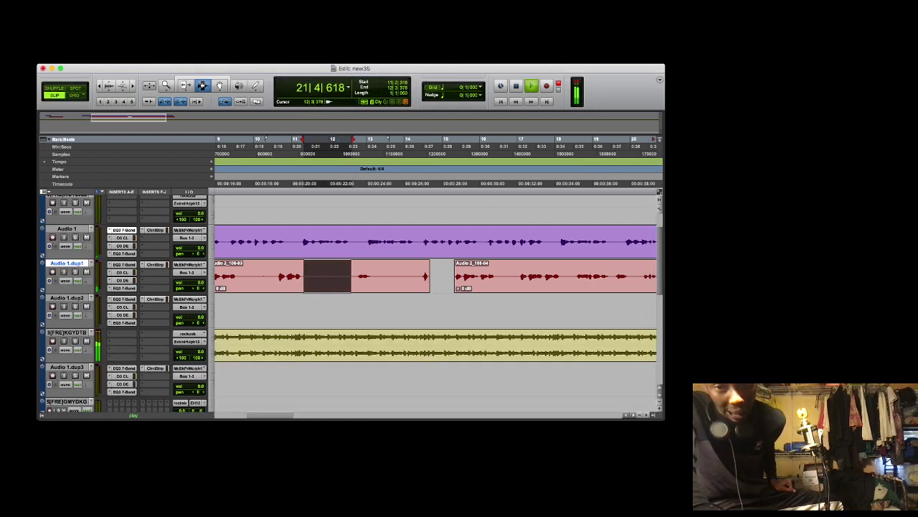
key("space")
key("Delete")
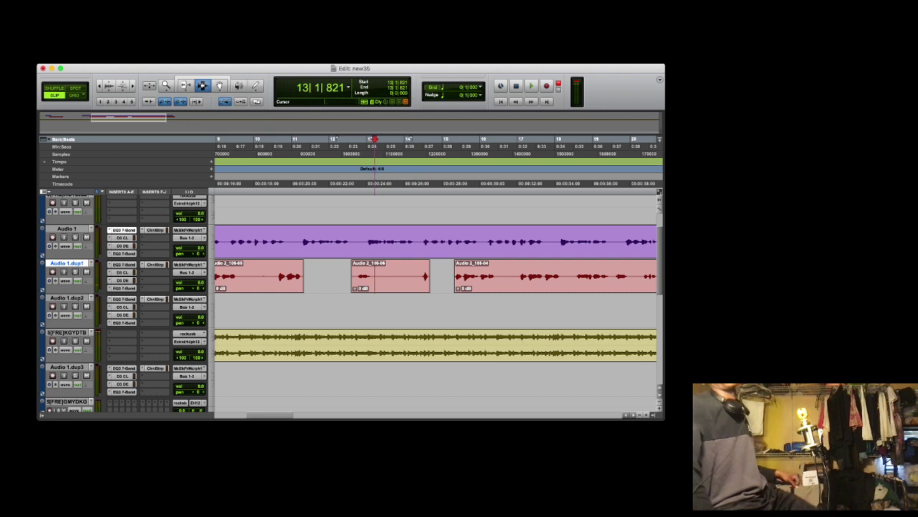
Delete the silence on Audio 1.dup1 between the two short phrases, from about 13|1 to 14|2
left_click_drag(373, 277, 416, 276)
left_click(418, 276)
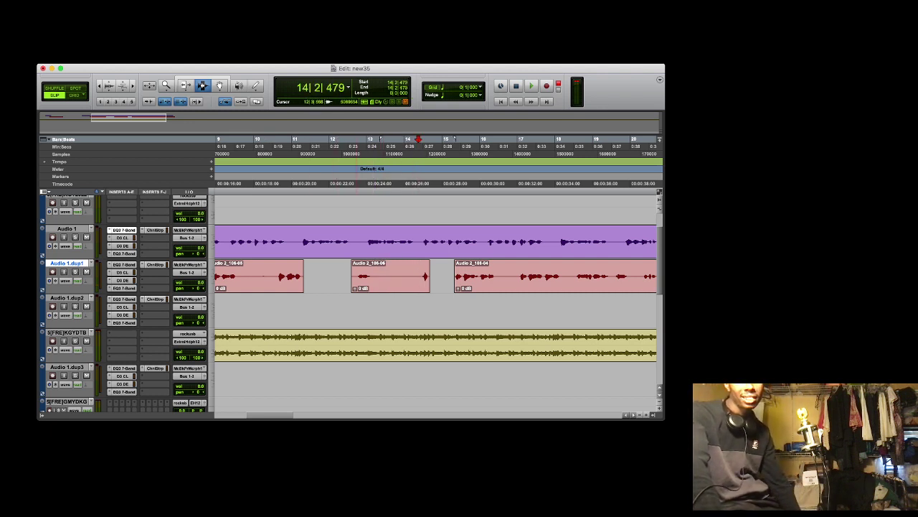
left_click_drag(371, 276, 419, 277)
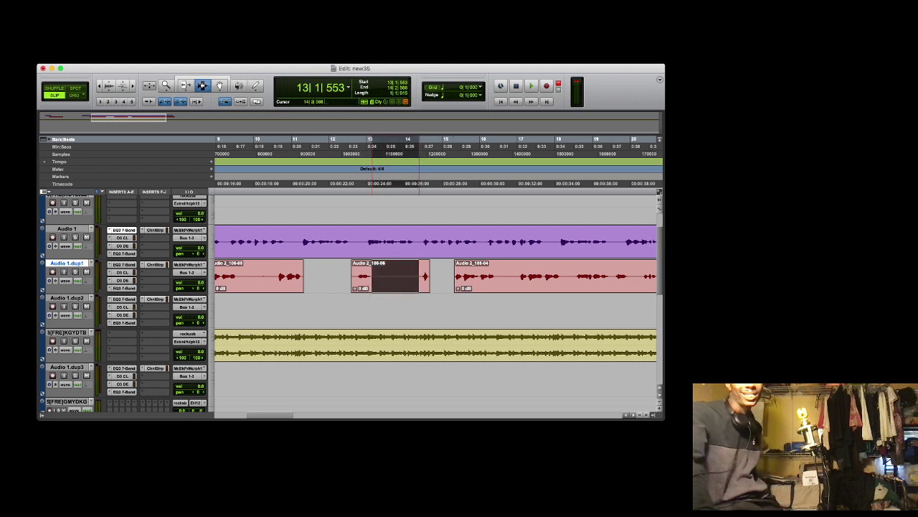
key("Delete")
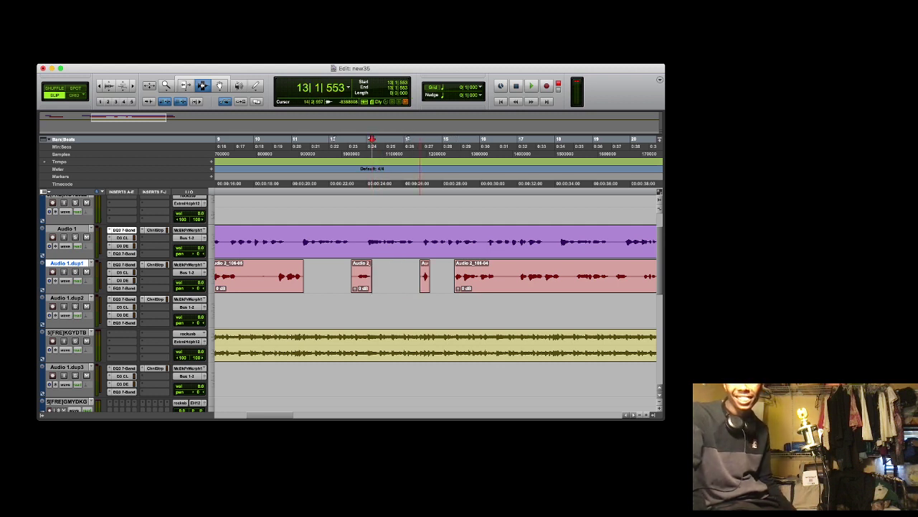
Play back the edited takes with the beat, restarting from about 6|4 with both full takes in view
key("space")
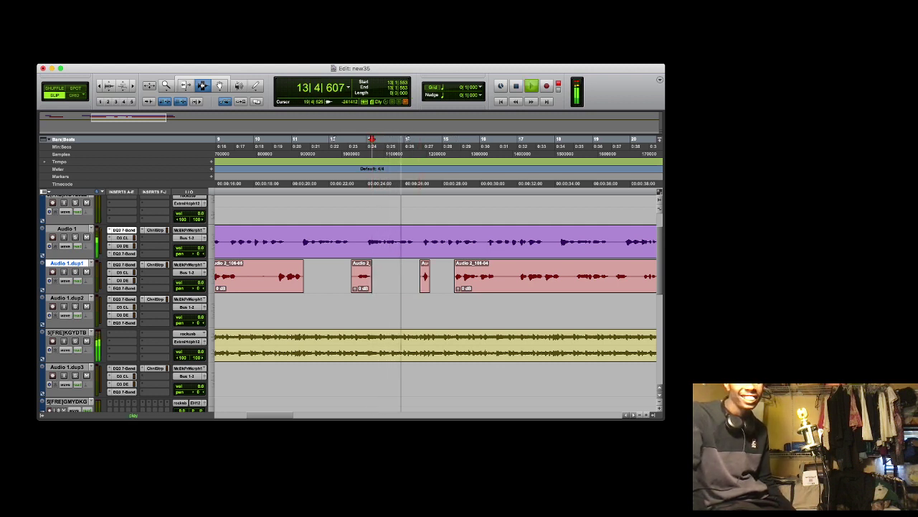
left_click(640, 414)
key("super+bracketleft")
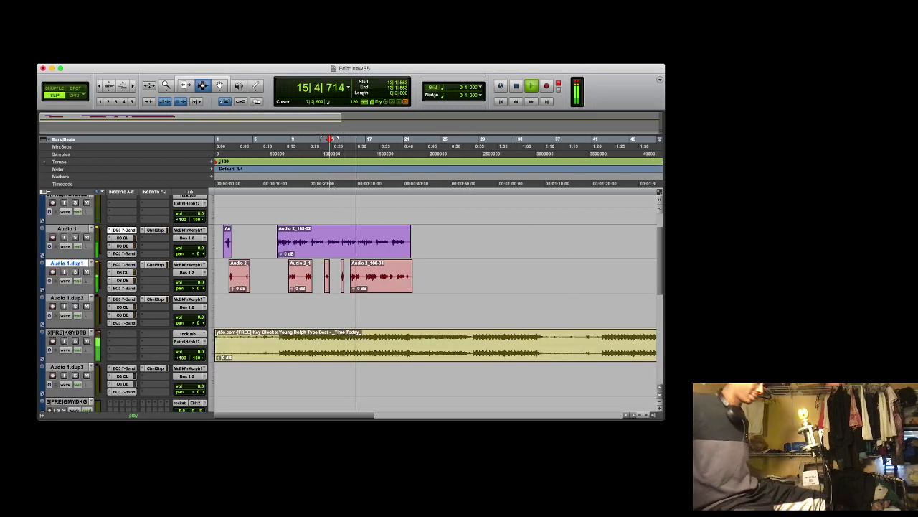
left_click(271, 147)
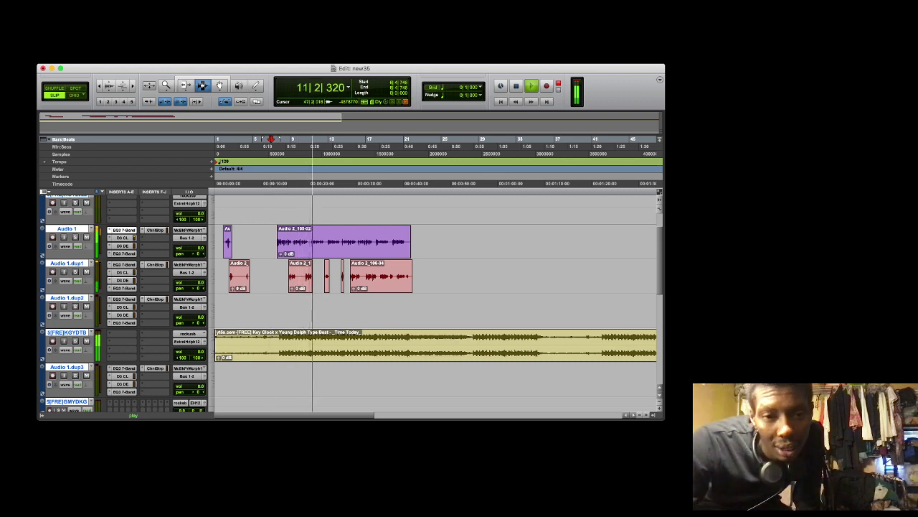
Copy the vocal section starting at about 5|4 on Audio 1 and Audio 1.dup1 and paste it on both tracks at about 73|3
left_click(640, 415)
key("super+bracketleft")
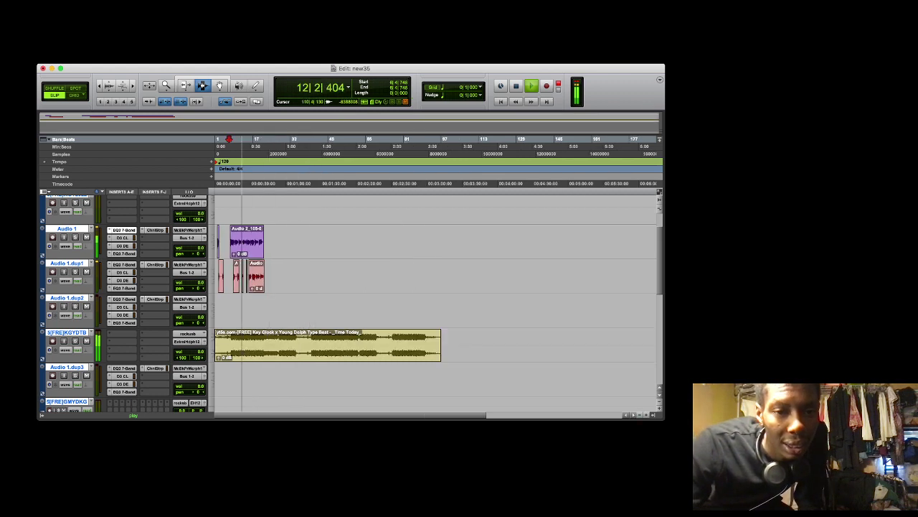
left_click_drag(226, 245, 281, 277)
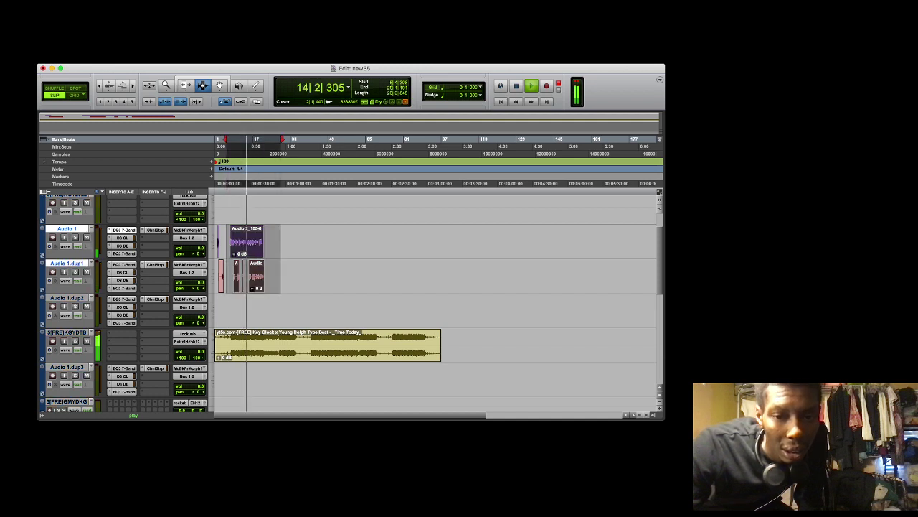
left_click_drag(386, 240, 457, 280)
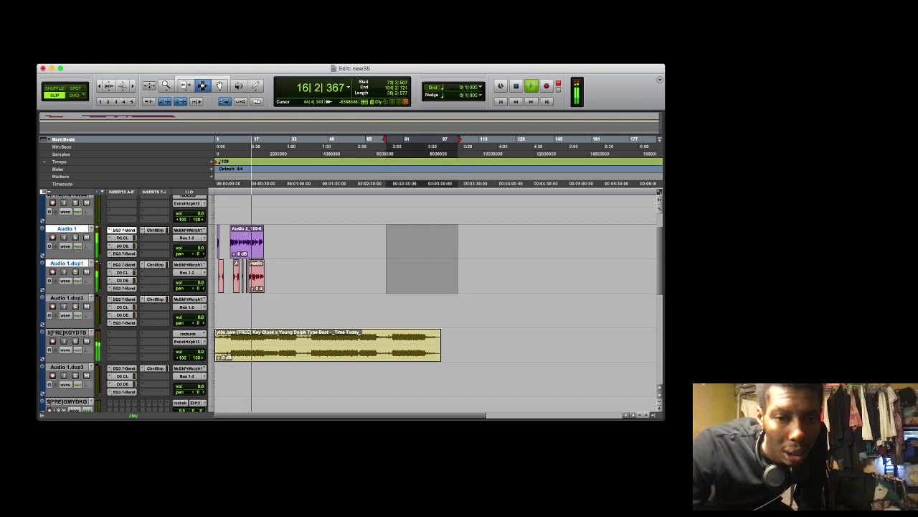
key("super+v")
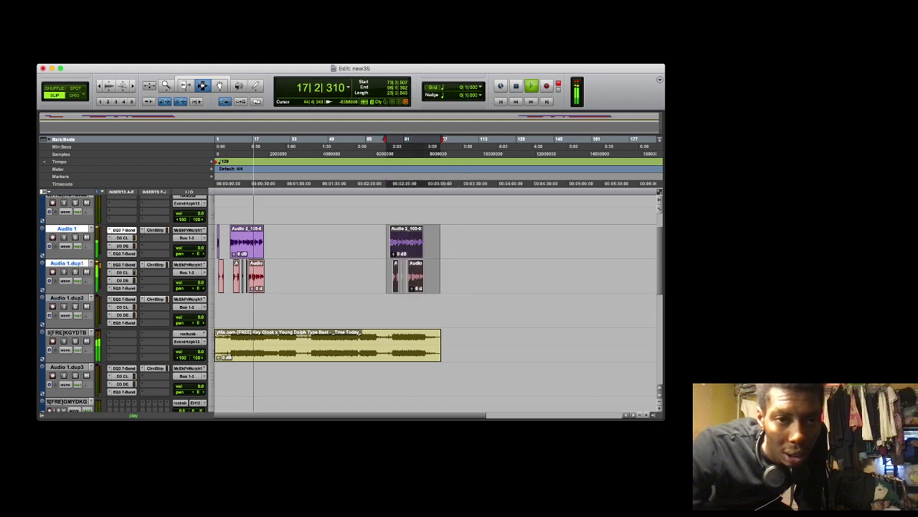
Play from the pasted late section and shift its clips on both tracks to start at about 74|2|124
key("F8")
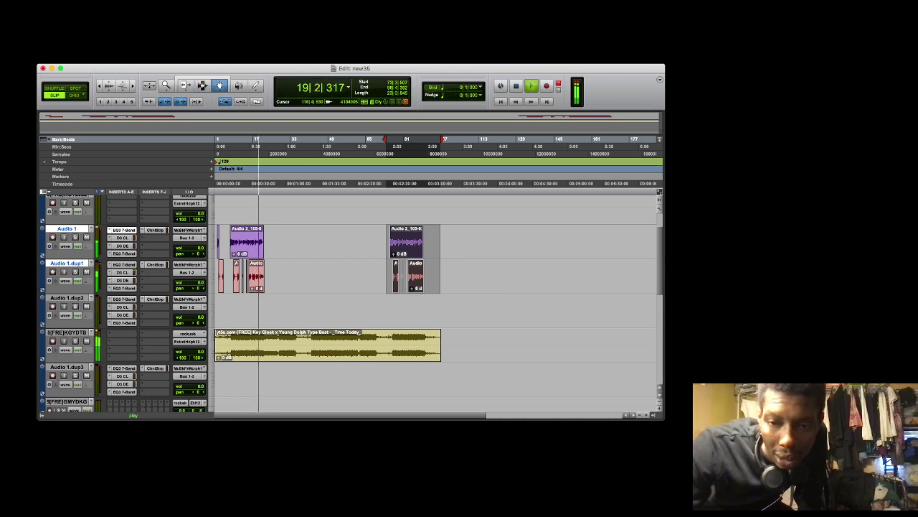
key("space")
key("space")
key("super+bracketright")
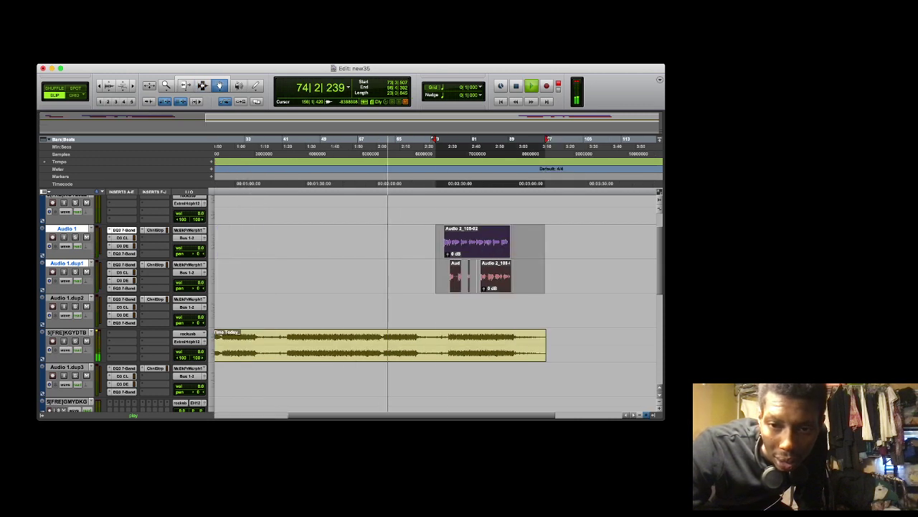
key("super+bracketright")
left_click_drag(469, 244, 475, 244)
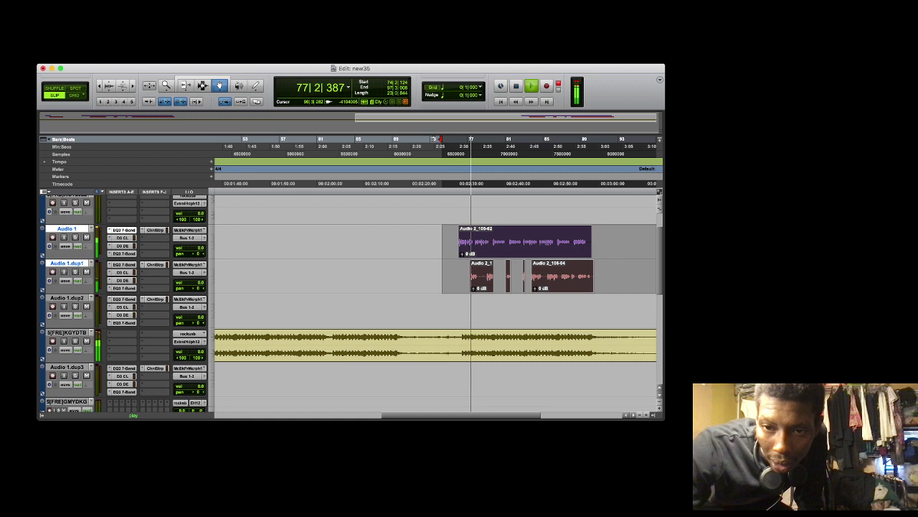
Fine-tune the late vocal section's timing against the beat so its selection starts at 74|2|592
key("super+bracketright")
key("super+bracketright")
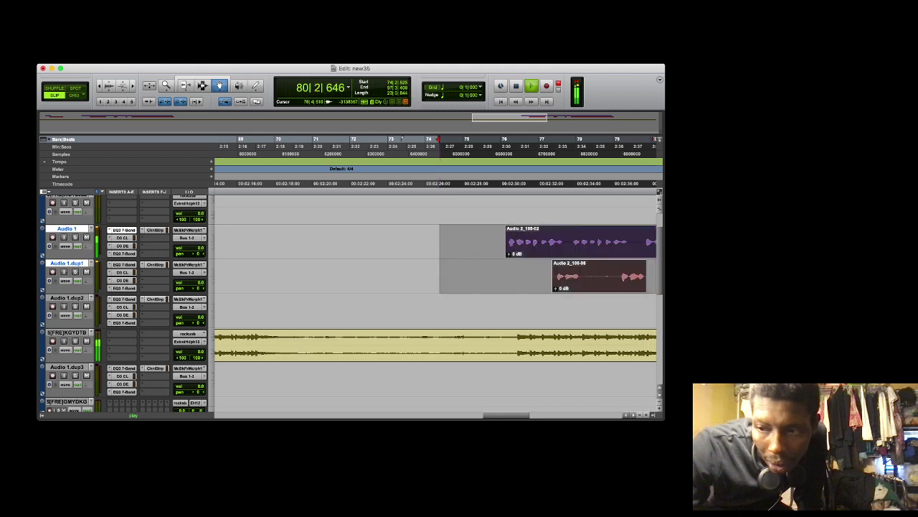
key("r")
key("r")
key("r")
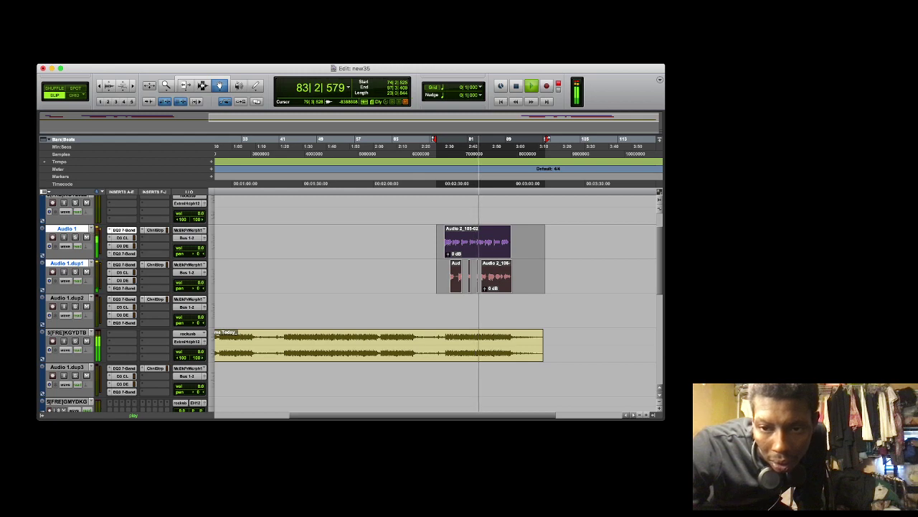
key("super+bracketright")
key("super+bracketright")
key("super+bracketright")
key("super+bracketright")
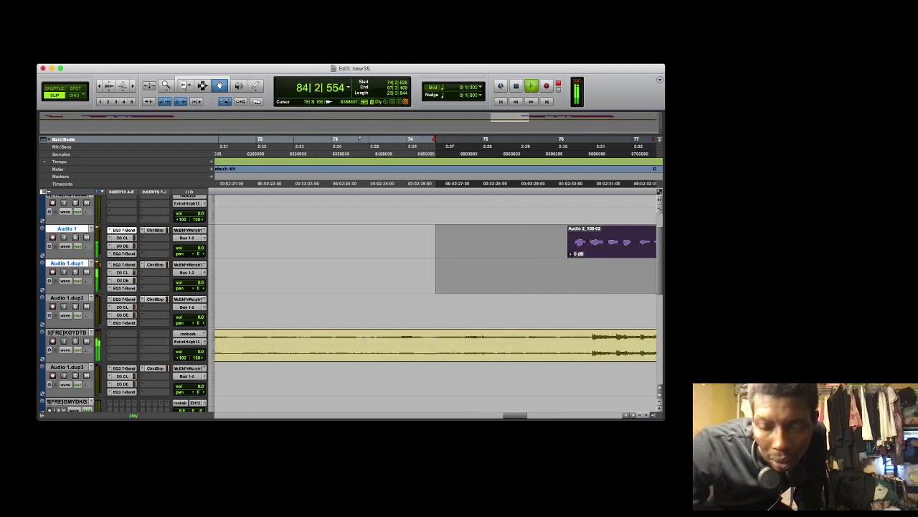
left_click_drag(589, 244, 593, 244)
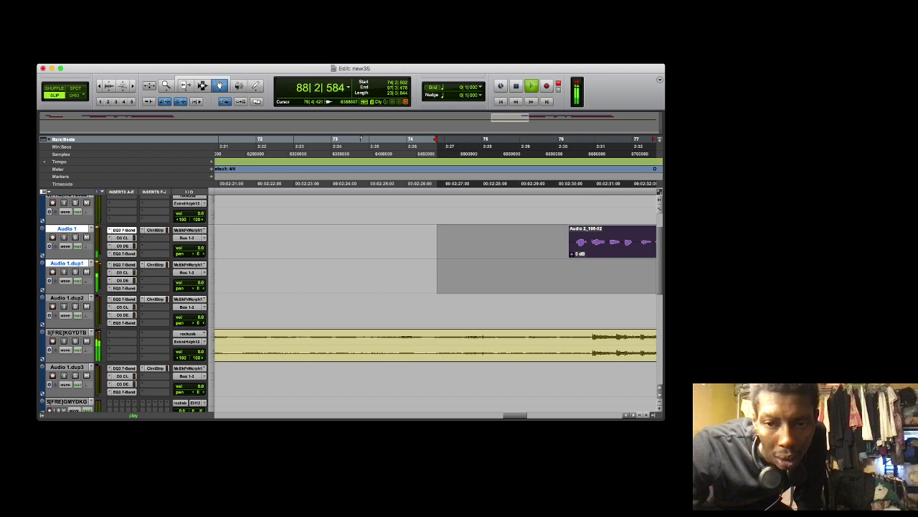
Paste another copy of the vocal section on Audio 1 and Audio 1.dup1 at about 36|2, midway through the beat
left_click(640, 414)
left_click(640, 415)
left_click(640, 414)
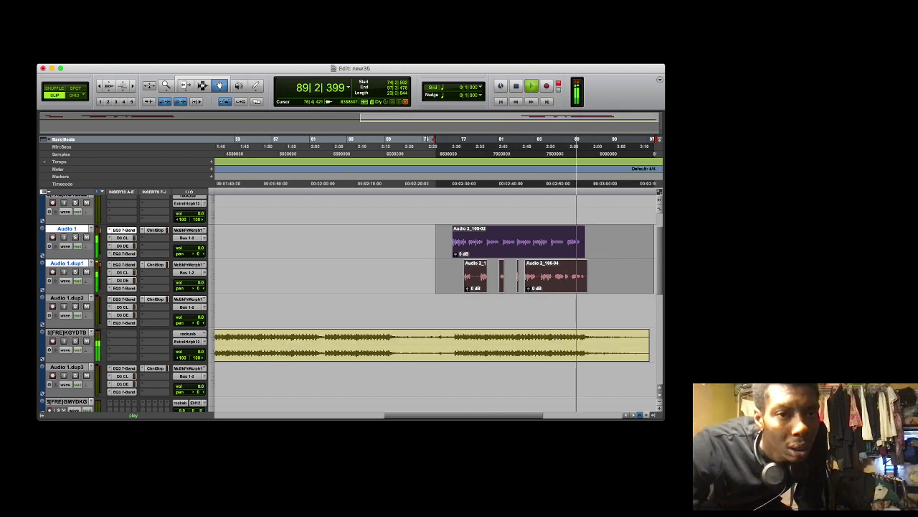
key("super+bracketleft")
key("super+bracketleft")
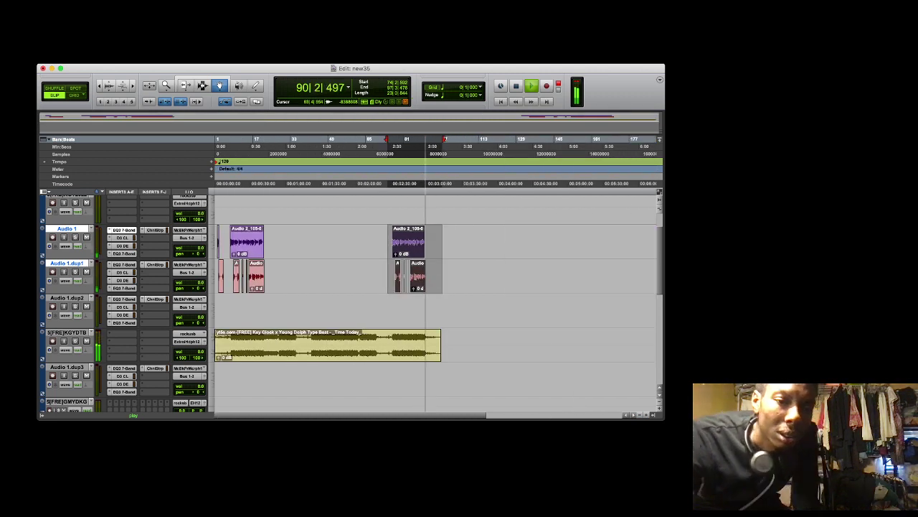
left_click(203, 85)
left_click_drag(299, 240, 347, 277)
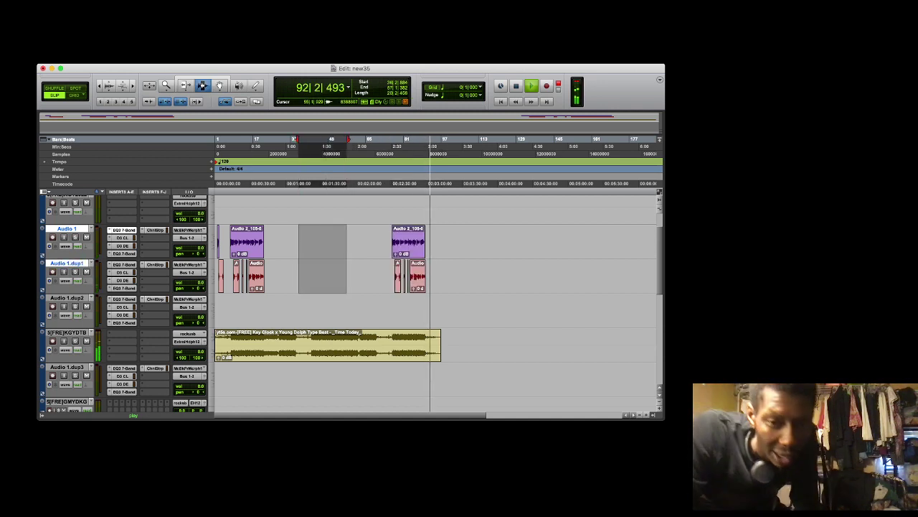
key("super+v")
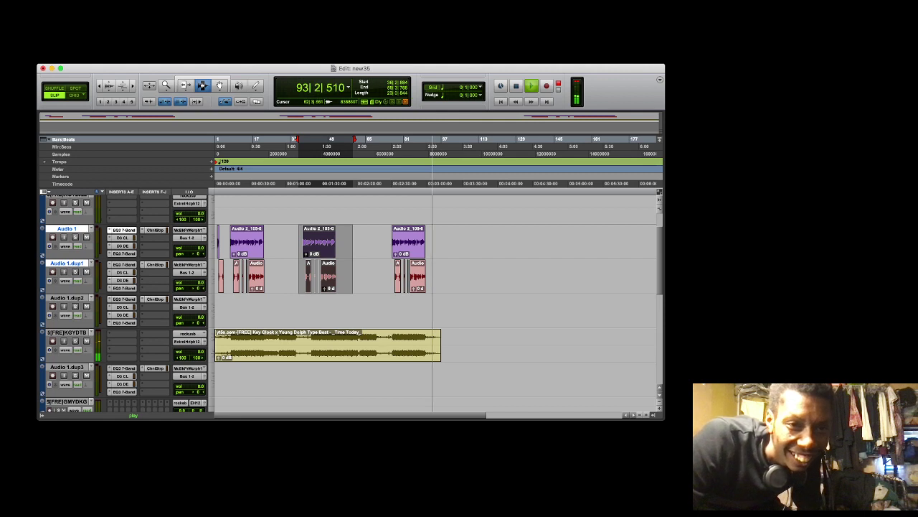
Play from the pasted middle section and shift its clips later on both tracks to start at about 40|1|393
key("space")
key("space")
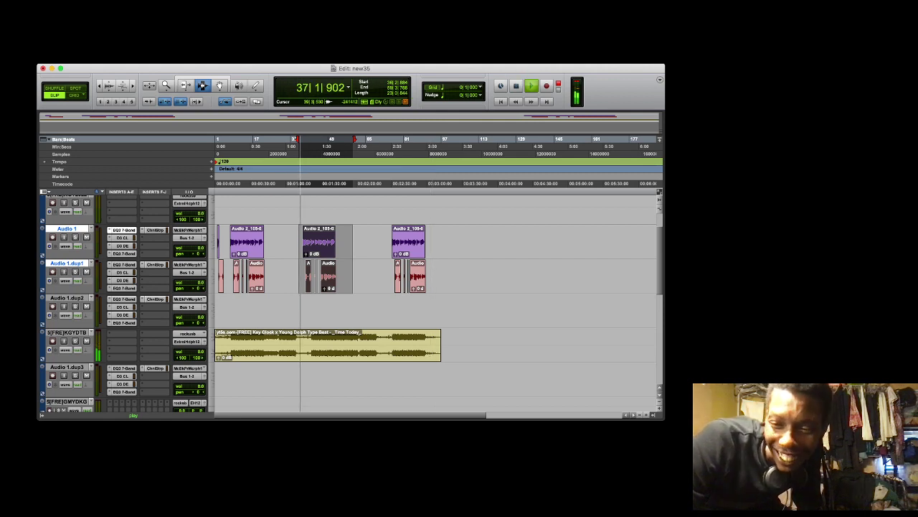
key("F8")
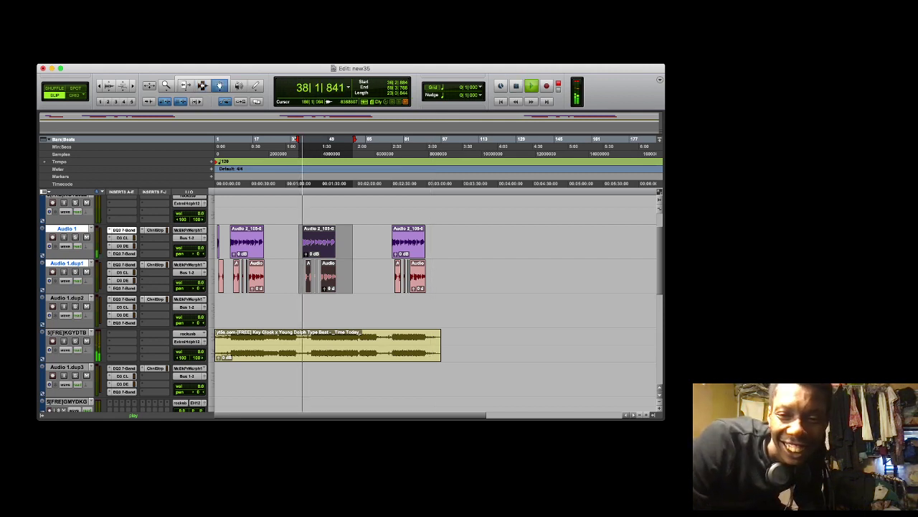
key("super+]")
key("super+]")
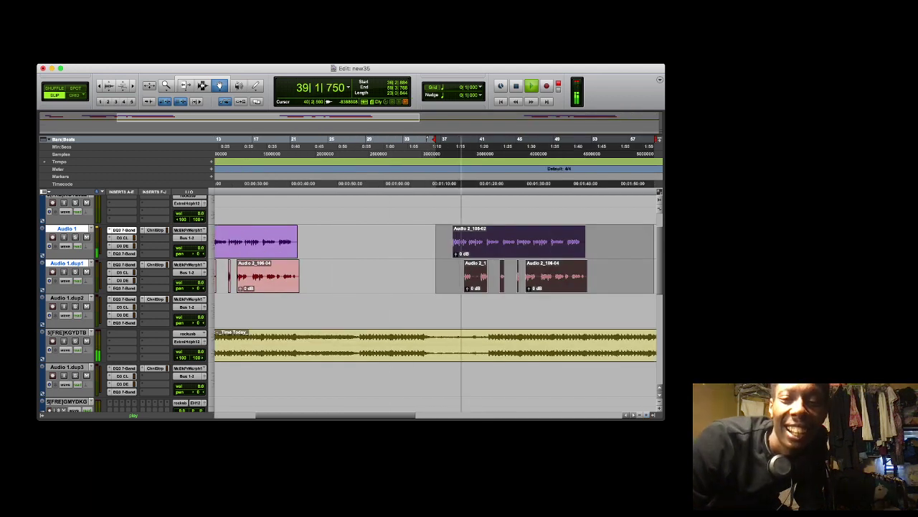
left_click_drag(551, 244, 576, 244)
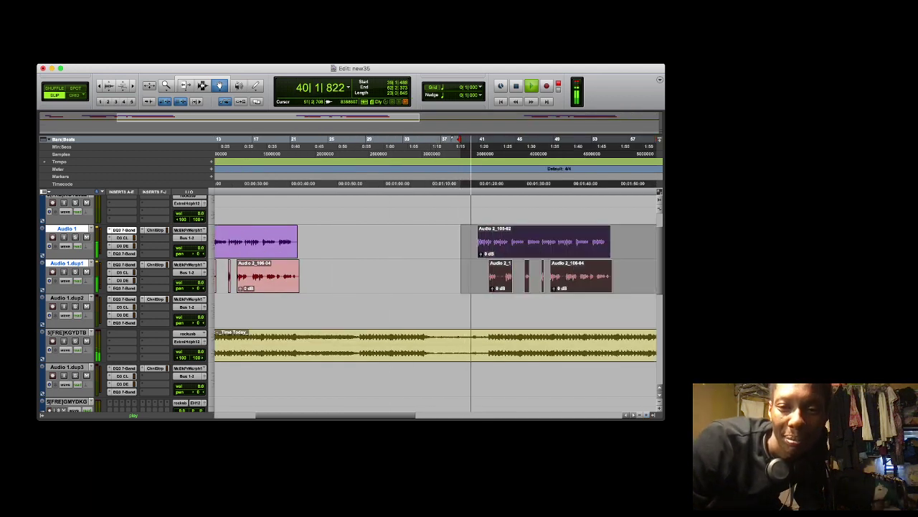
key("super+]")
key("super+]")
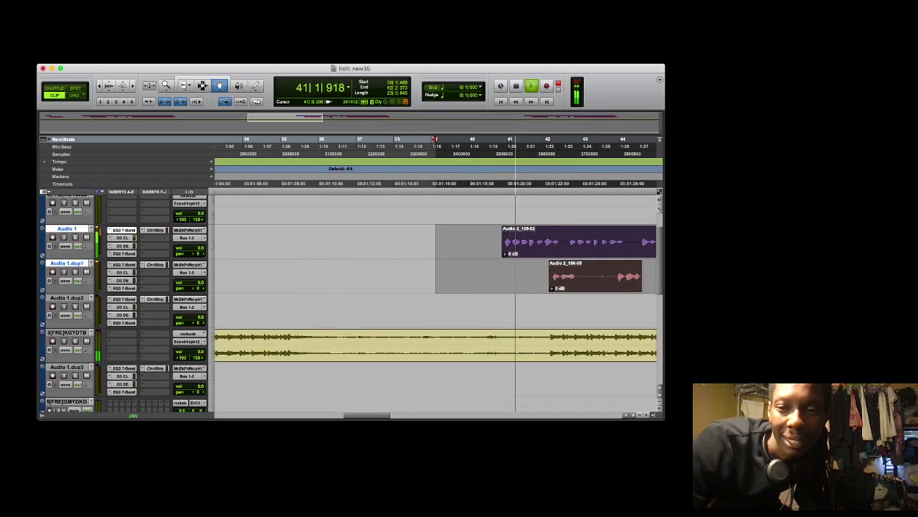
left_click_drag(527, 243, 565, 251)
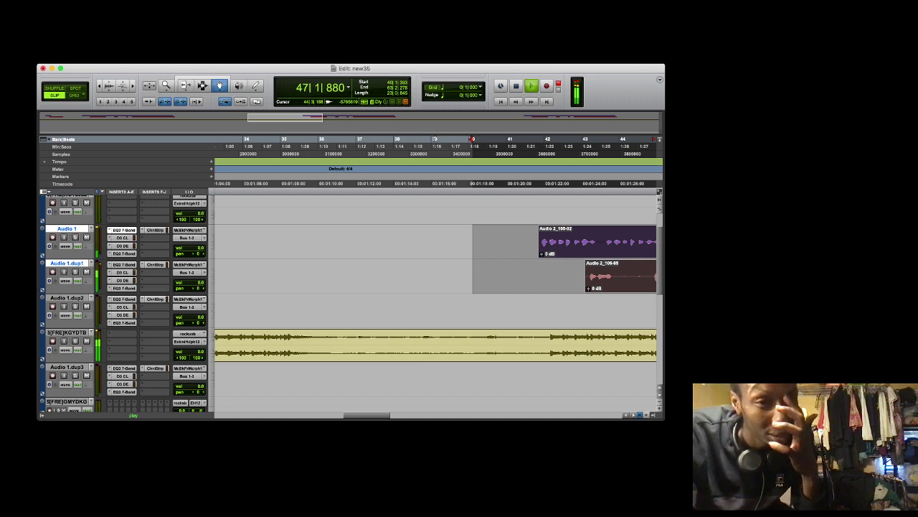
Nudge the middle vocal section to start at 40|1|438 and play it back with the beat to check the timing
left_click(640, 414)
left_click(640, 415)
left_click(640, 414)
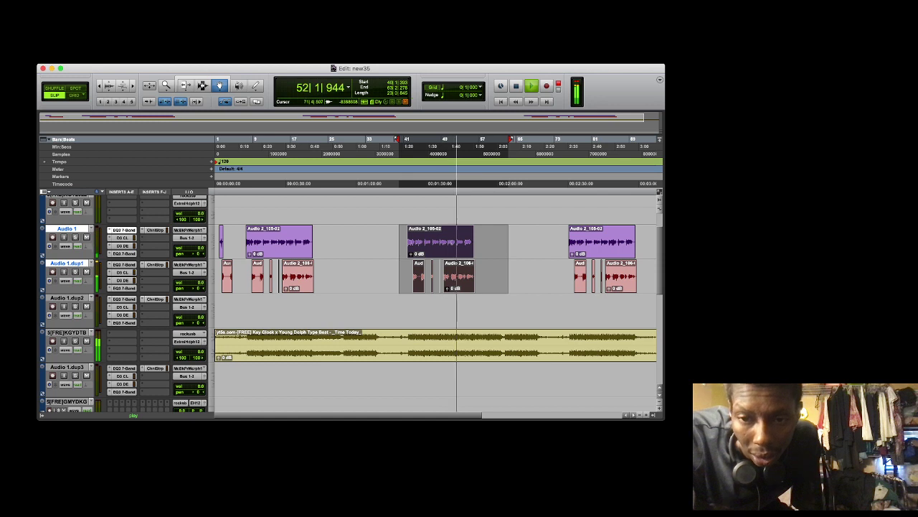
left_click(646, 415)
left_click(646, 415)
left_click(647, 415)
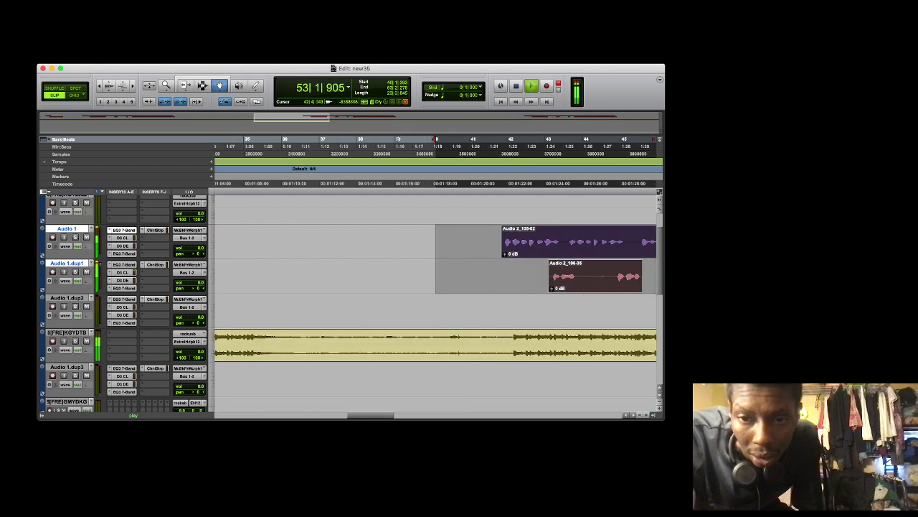
left_click_drag(529, 243, 529, 242)
key("space")
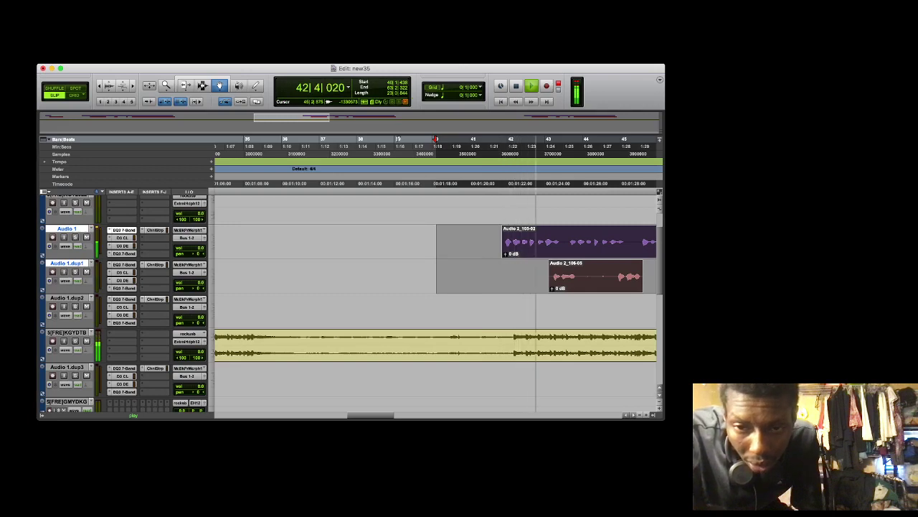
key("r")
key("r")
key("r")
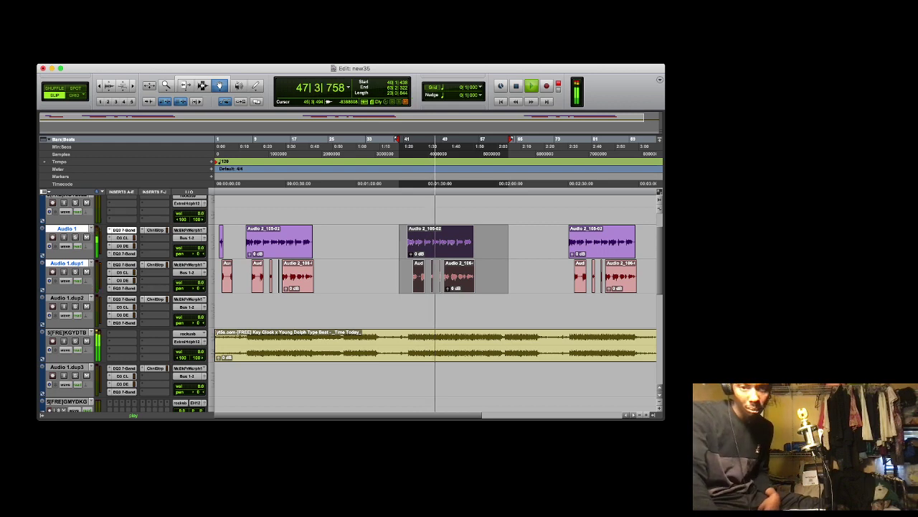
key("space")
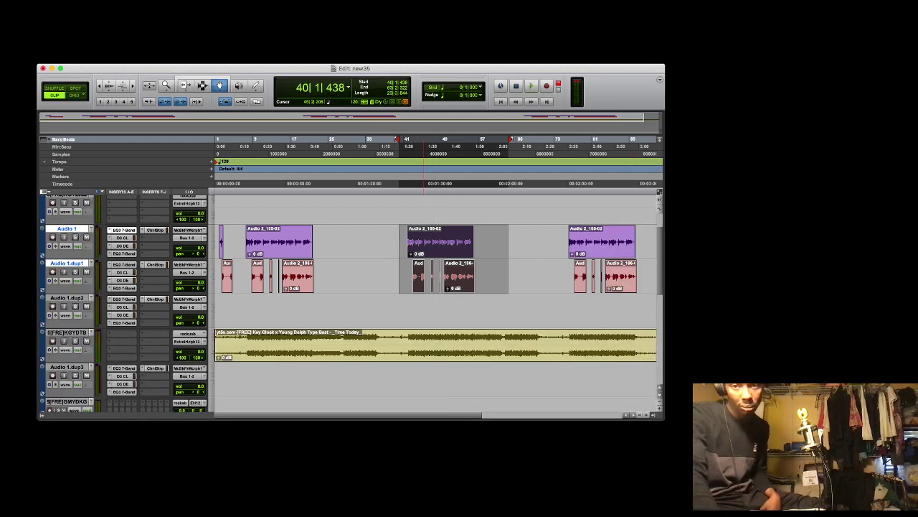
Record a new vocal take on Audio 2 from 19|1|785 to about 77|3
left_click(308, 140)
left_click(300, 140)
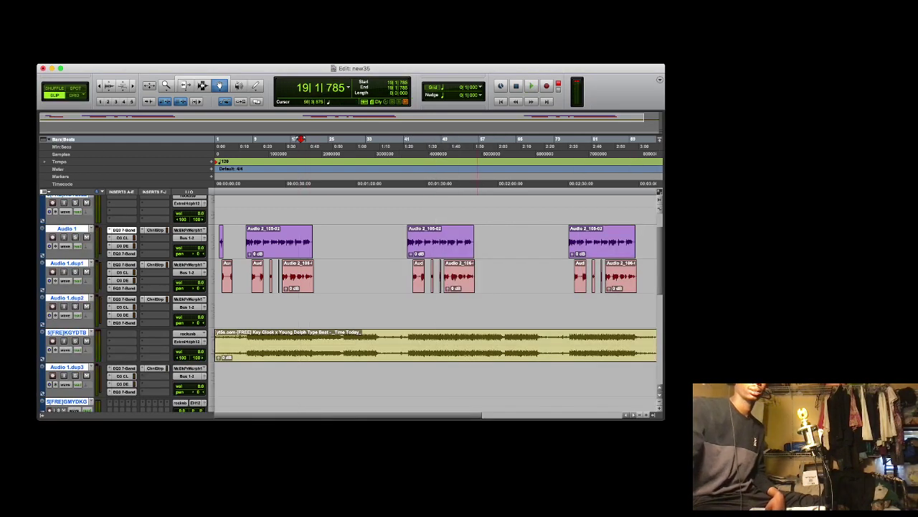
key("super+space")
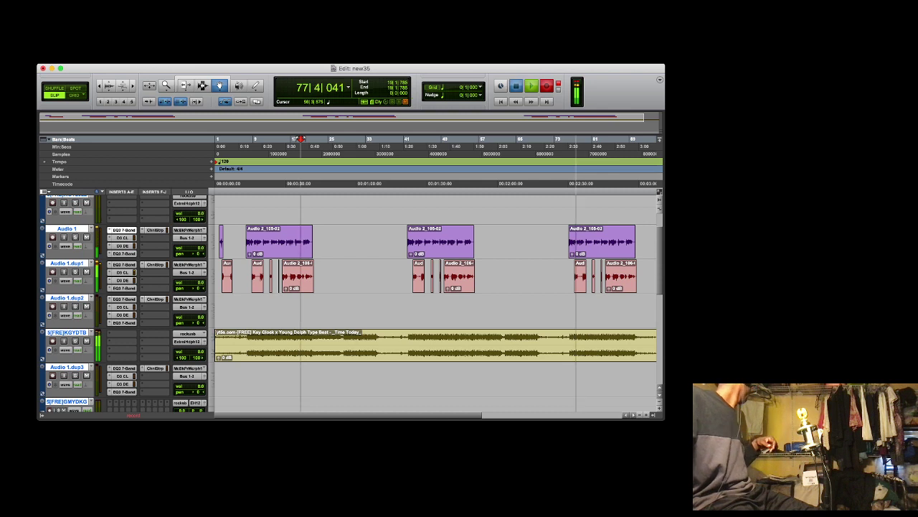
key("space")
Play back the new take and move it from Audio 2 up to Audio 1.dup2, keeping its timeline position
key("space")
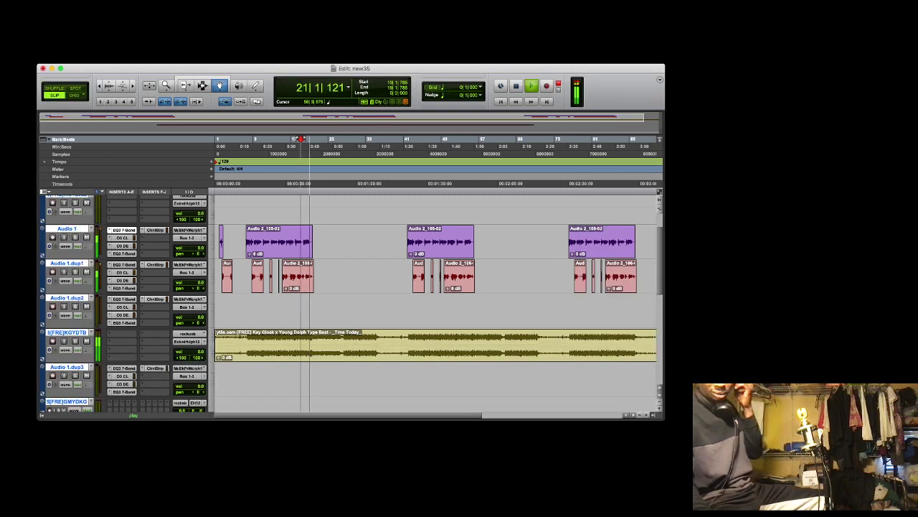
scroll(435, 302, "down", 5)
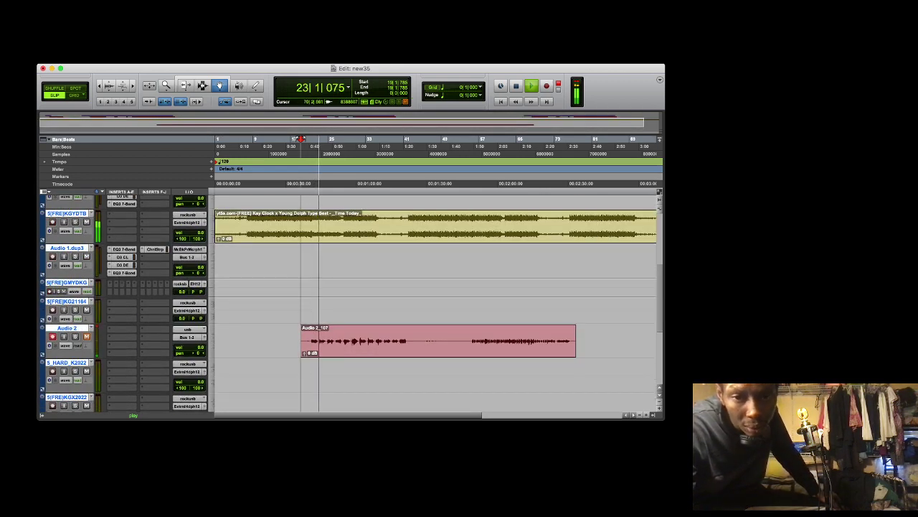
left_click_drag(414, 331, 414, 250)
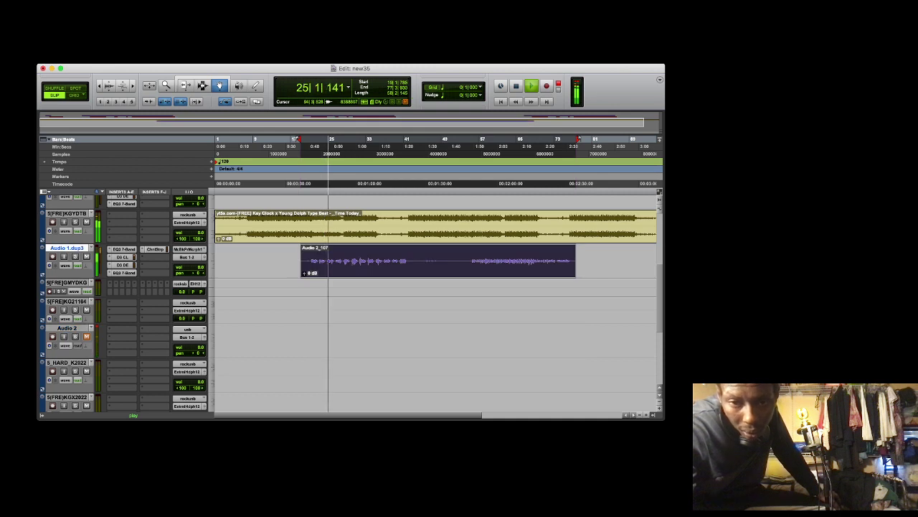
scroll(435, 302, "up", 3)
left_click_drag(479, 346, 477, 276)
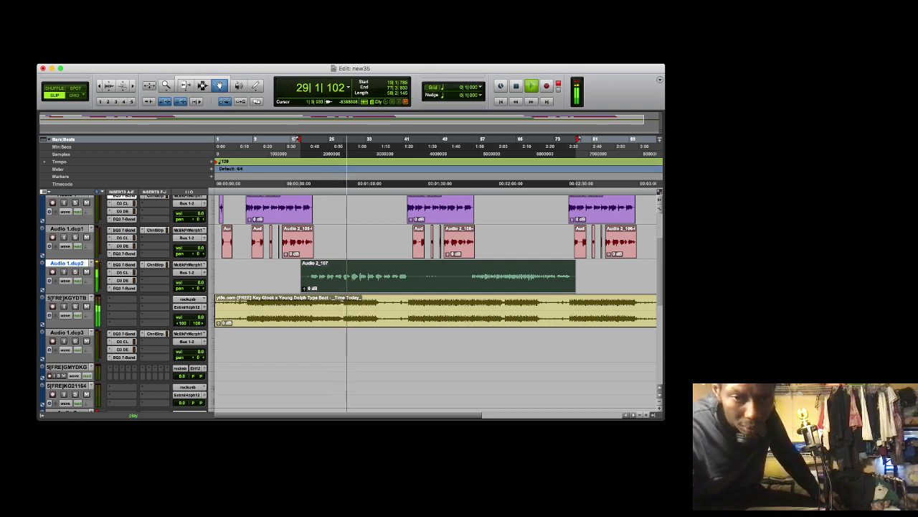
Trim the empty beginning of the new take on Audio 1.dup2 up to about 21|1 and deselect the track
key("F5")
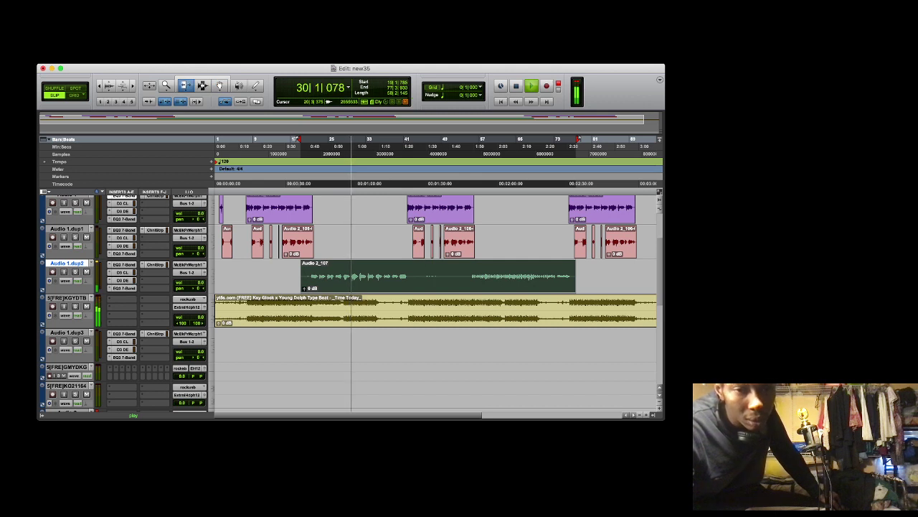
left_click_drag(308, 276, 310, 276)
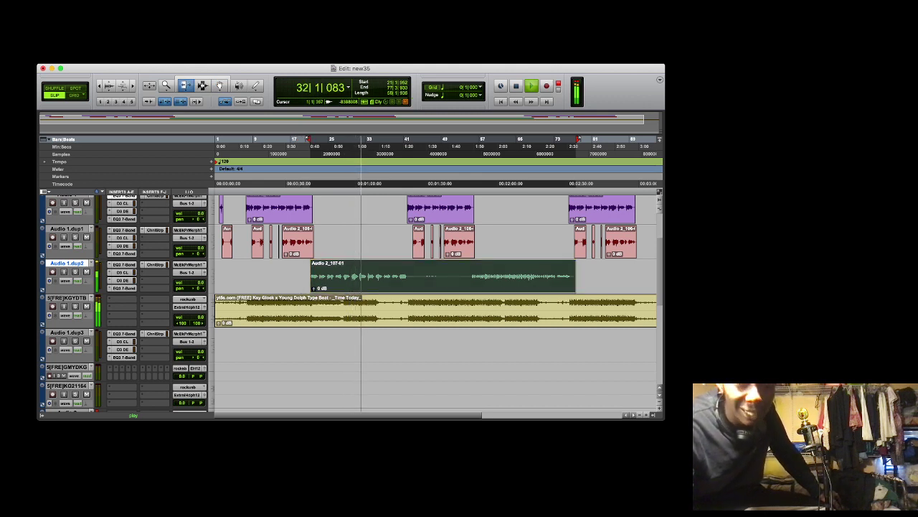
left_click(67, 263)
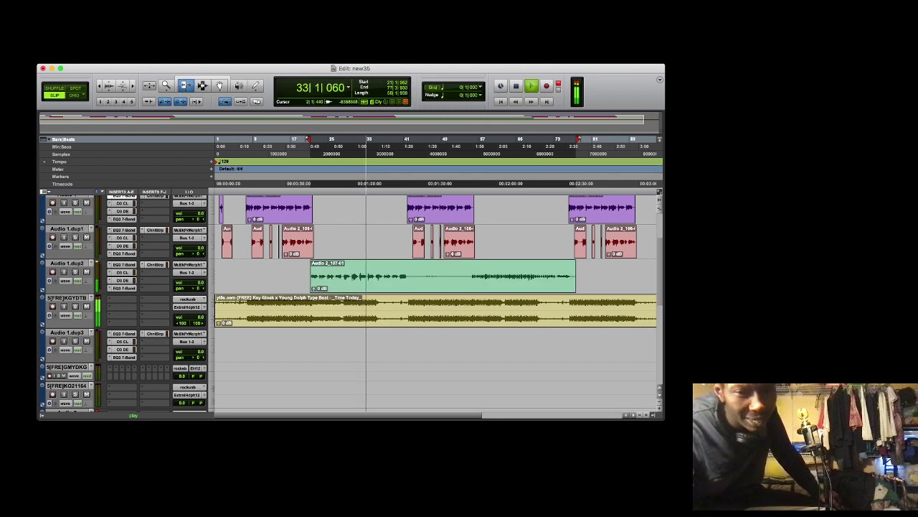
Lower the clip gain of the Time Today beat to about -4.8 dB
left_click_drag(219, 323, 220, 334)
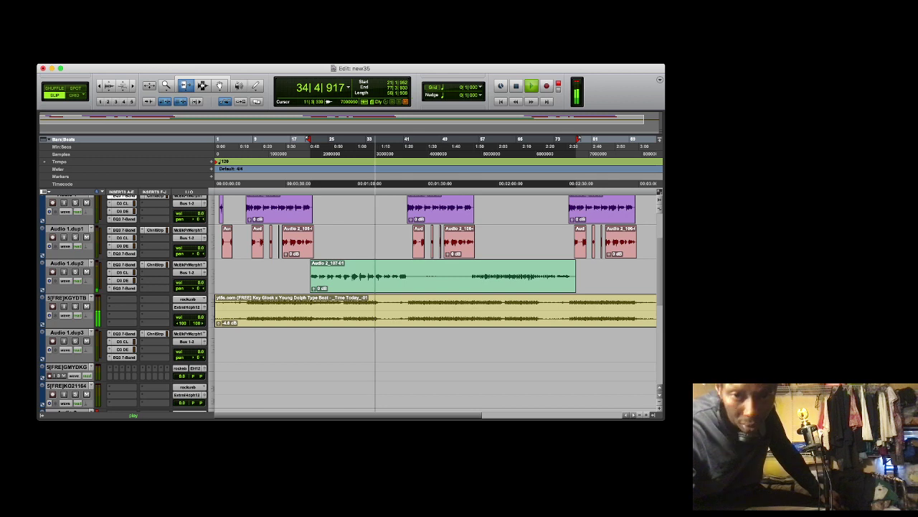
Delete the silent middle section from 41|4|450 to about 55 and the empty tail after 76|3|757 from the take on Audio 1.dup2
key("F7")
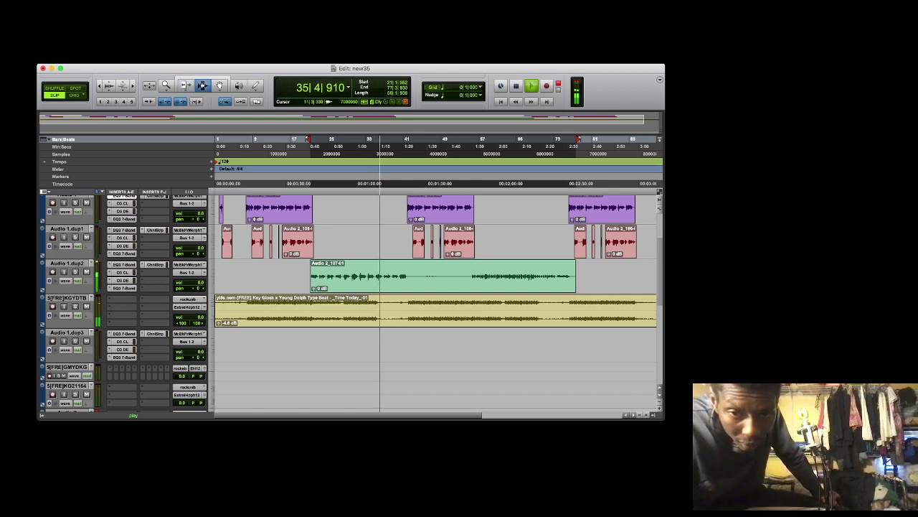
left_click_drag(408, 276, 470, 277)
key("Delete")
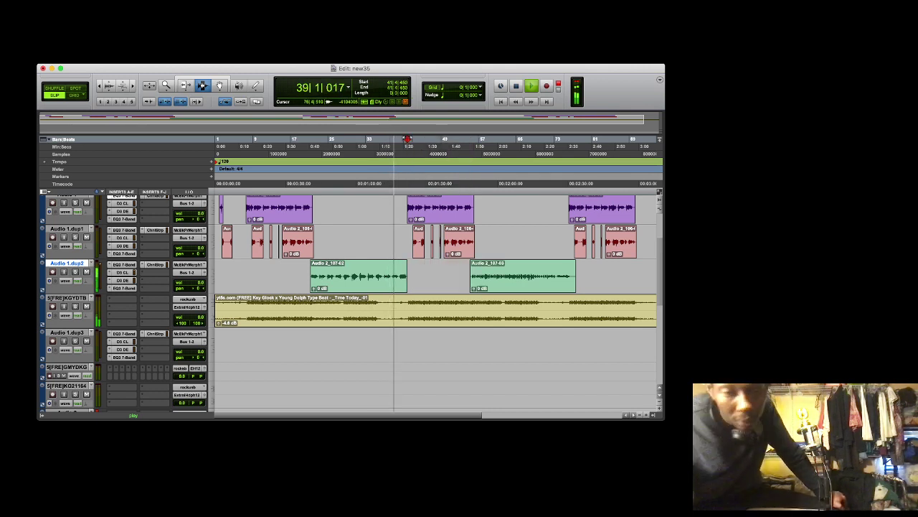
left_click_drag(572, 277, 590, 276)
key("Delete")
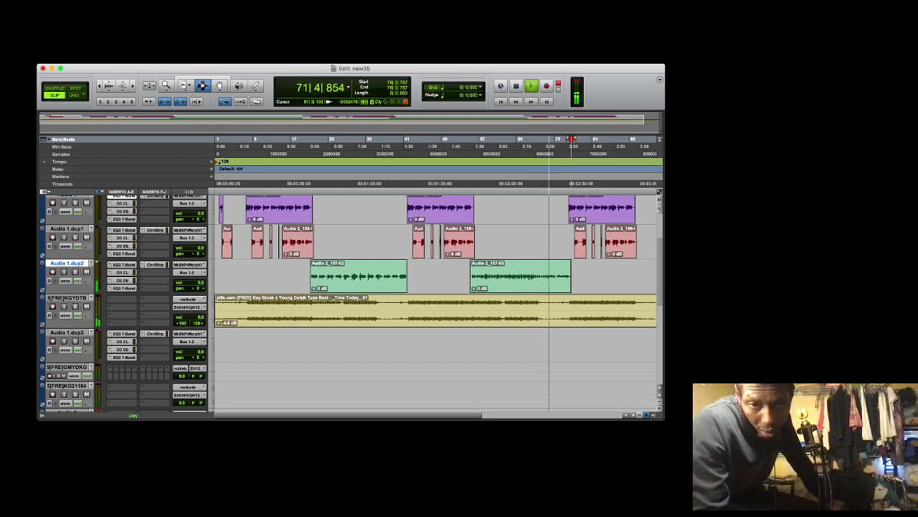
Cut out the unwanted bits starting at 73|2|263 and 72|4|355 from the Audio 1.dup2 take, then play back from 71|3|653
left_click(645, 415)
left_click(646, 414)
left_click(645, 415)
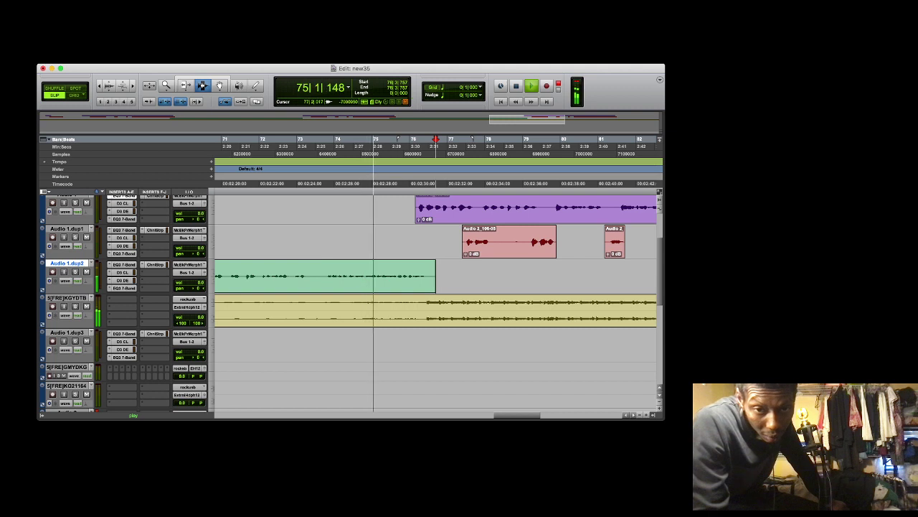
left_click_drag(309, 269, 329, 270)
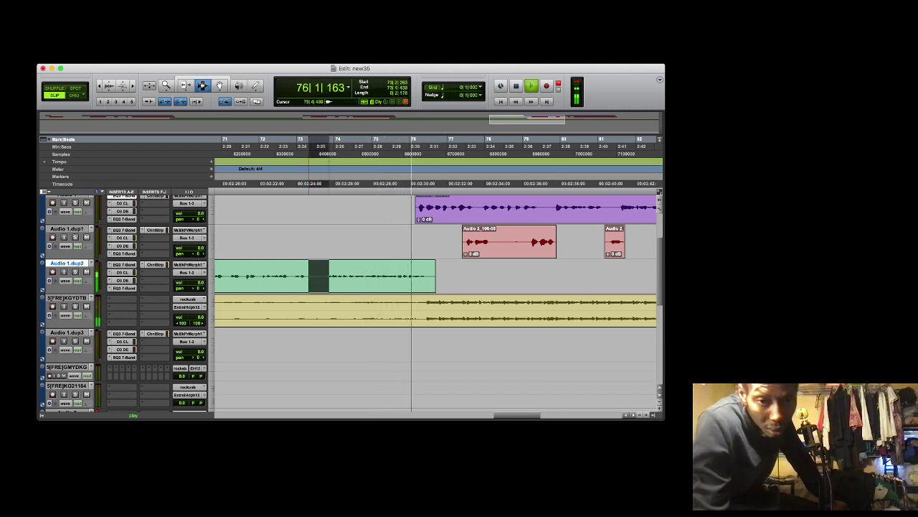
key("Delete")
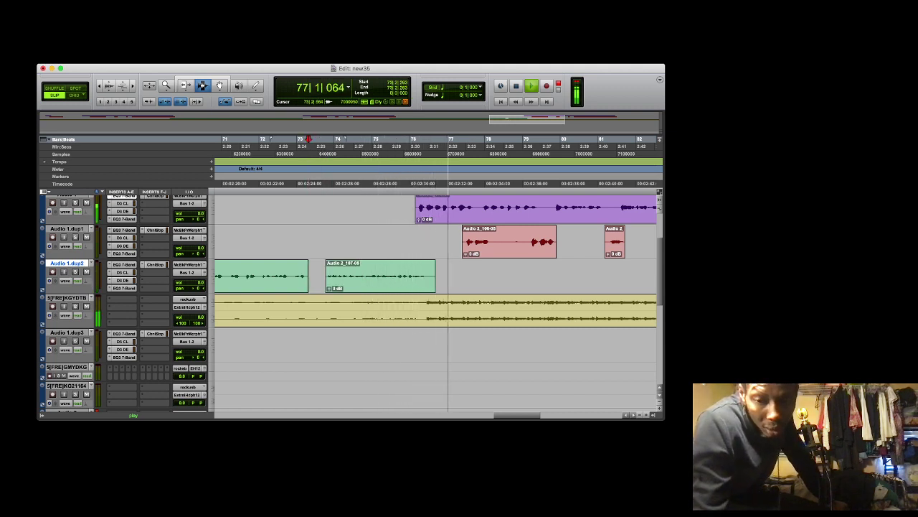
left_click_drag(290, 279, 294, 279)
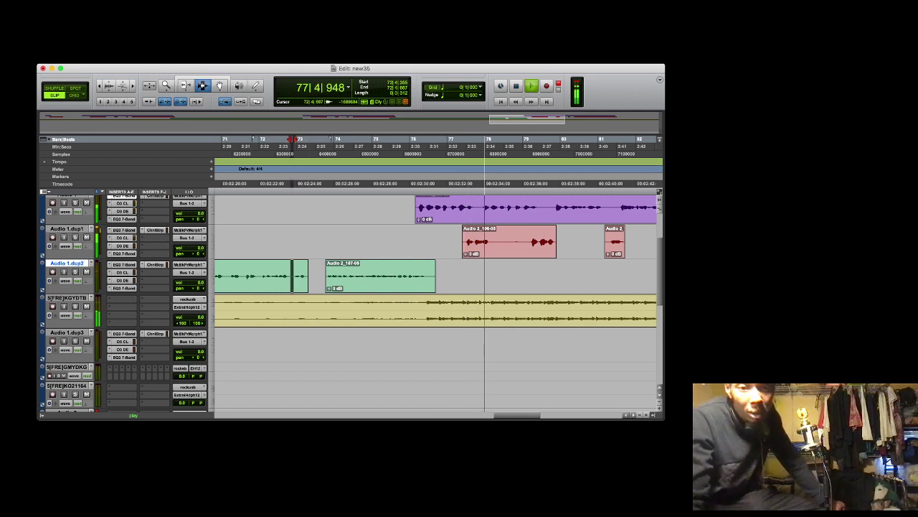
key("Delete")
left_click(247, 162)
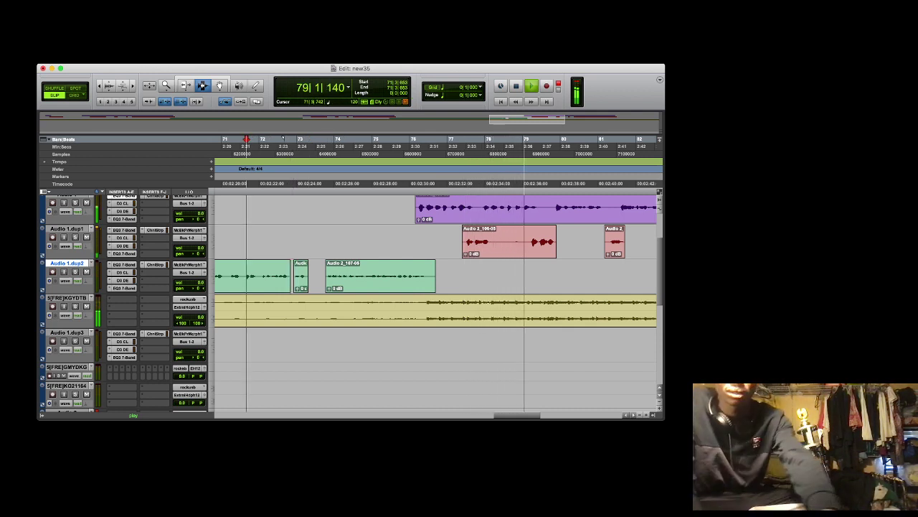
key("space")
key("space")
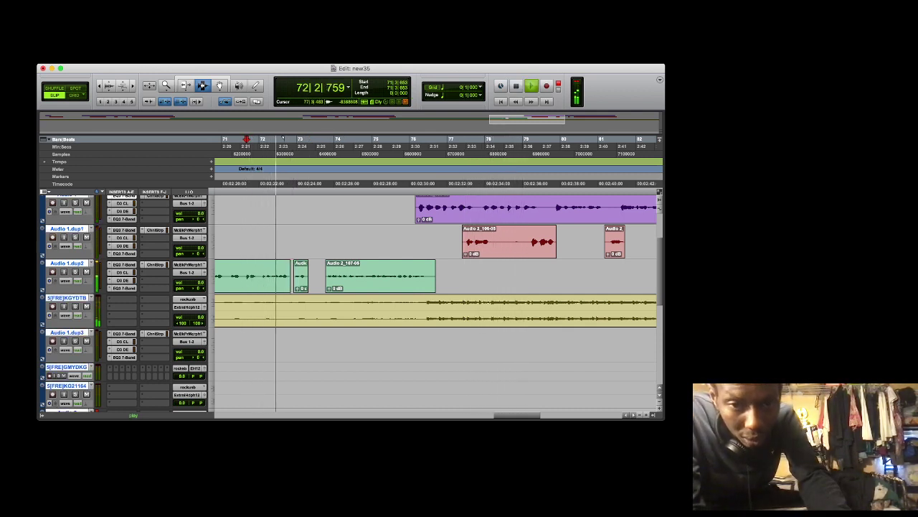
Shift the last section's purple and red vocal clips slightly later, with the purple clip starting at 76|1|604, and play back from 75|2|786
left_click(473, 209)
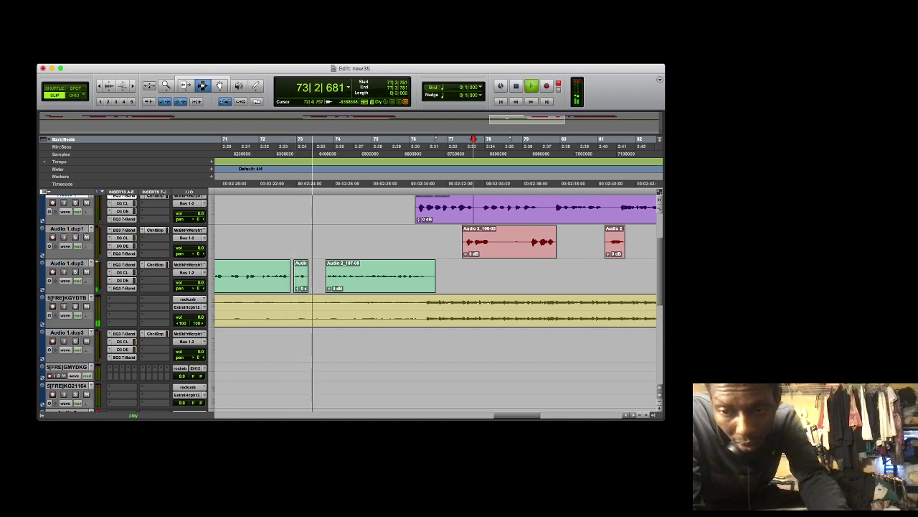
double_click(509, 208)
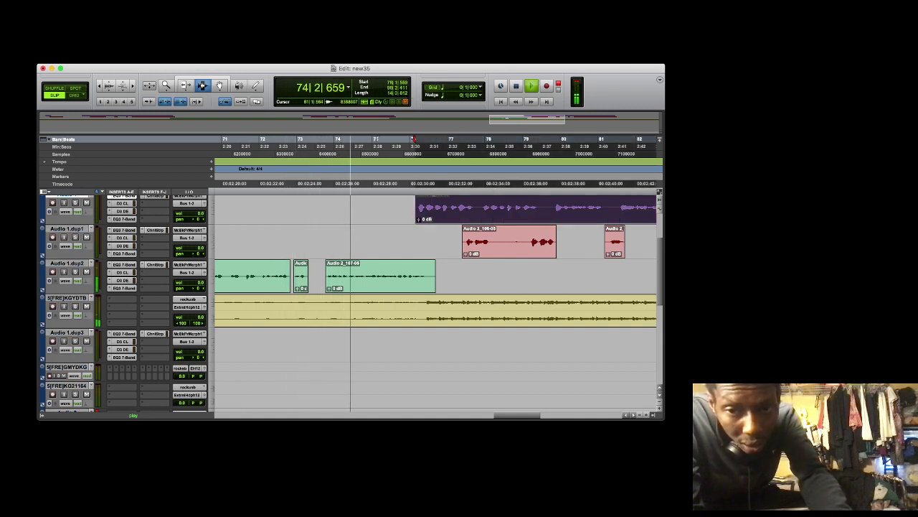
key("r")
key("r")
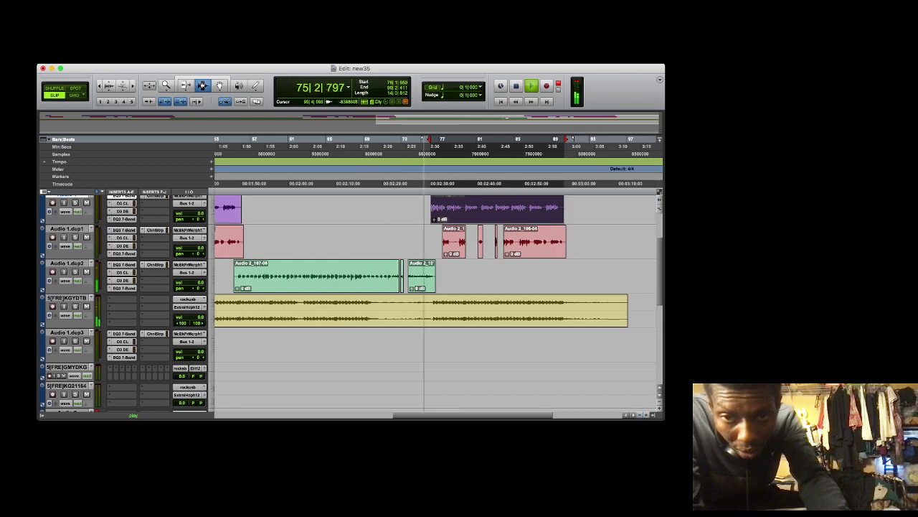
left_click_drag(586, 209, 426, 240)
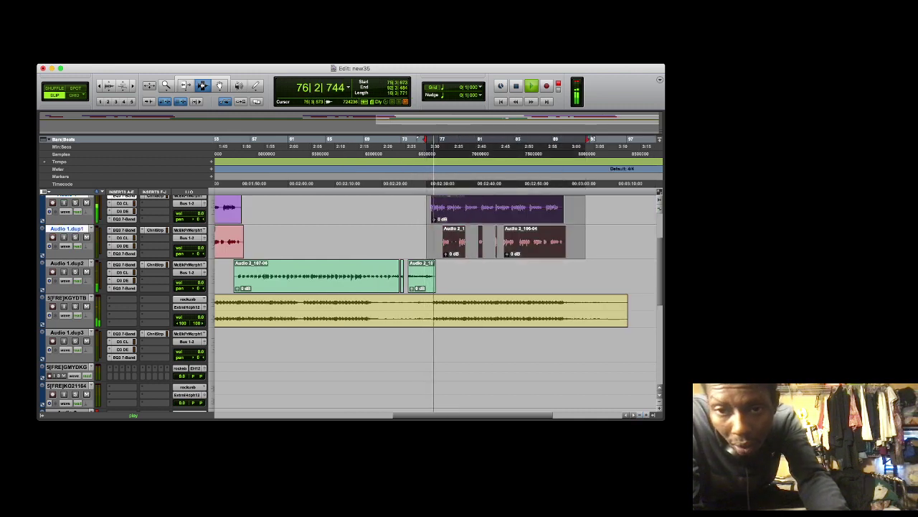
key("super+bracketright")
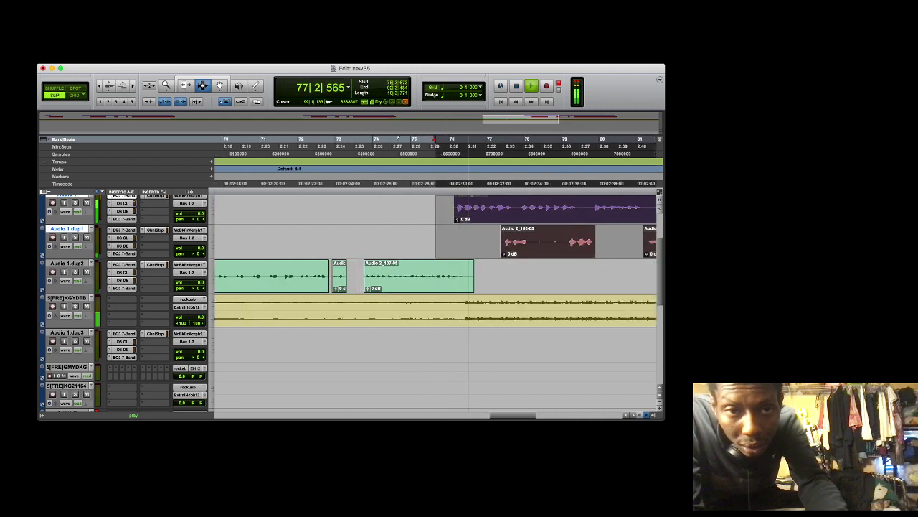
key("F7")
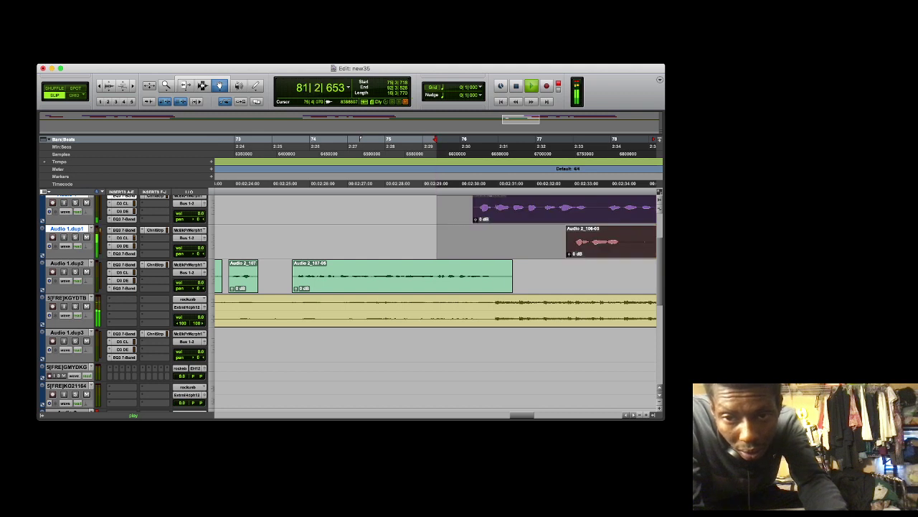
left_click(419, 140)
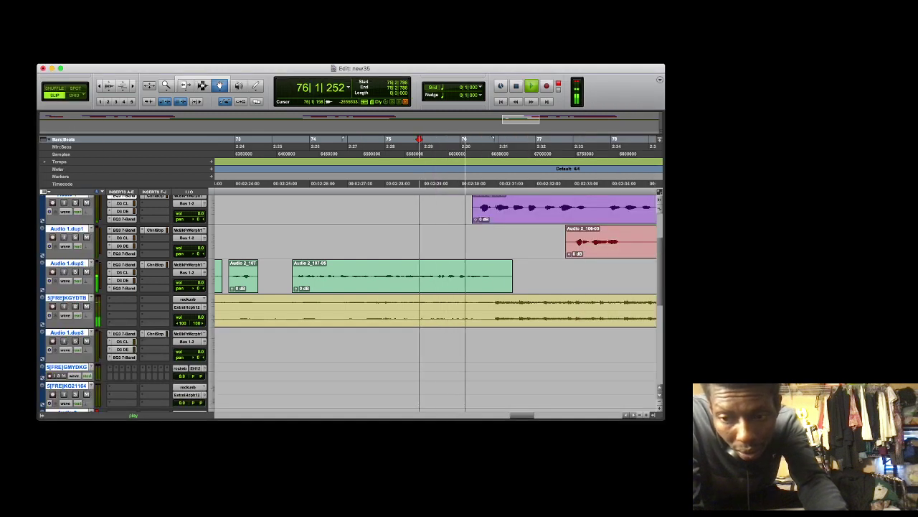
Move the last section's purple clip and red Audio 1.dup1 clips together to start at 76|1|626 and play back from 70|1|929
left_click(603, 205)
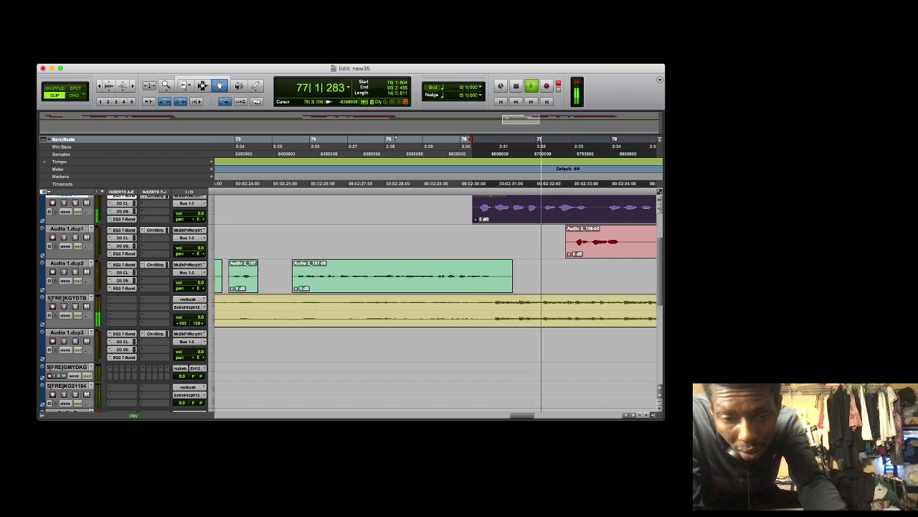
left_click(639, 415)
left_click(640, 415)
left_click(640, 415)
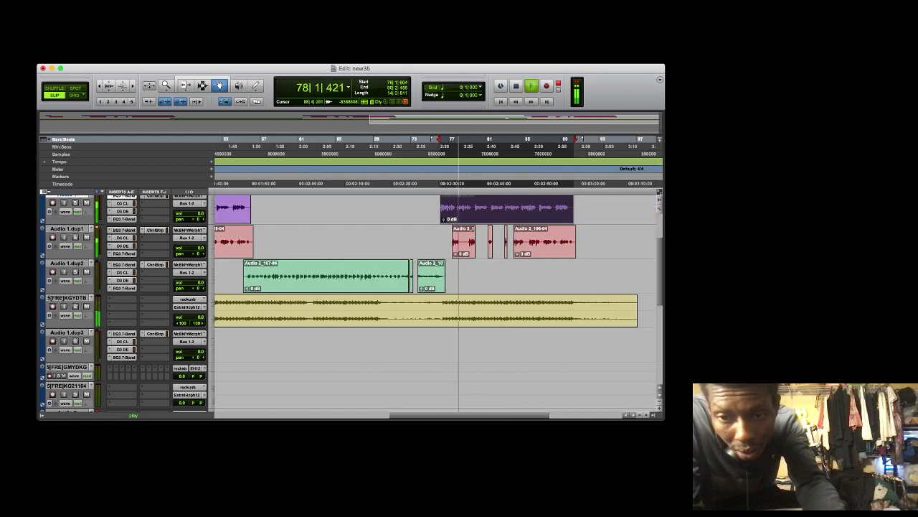
left_click(546, 241, "shift")
key("t")
key("t")
key("t")
key("t")
key("t")
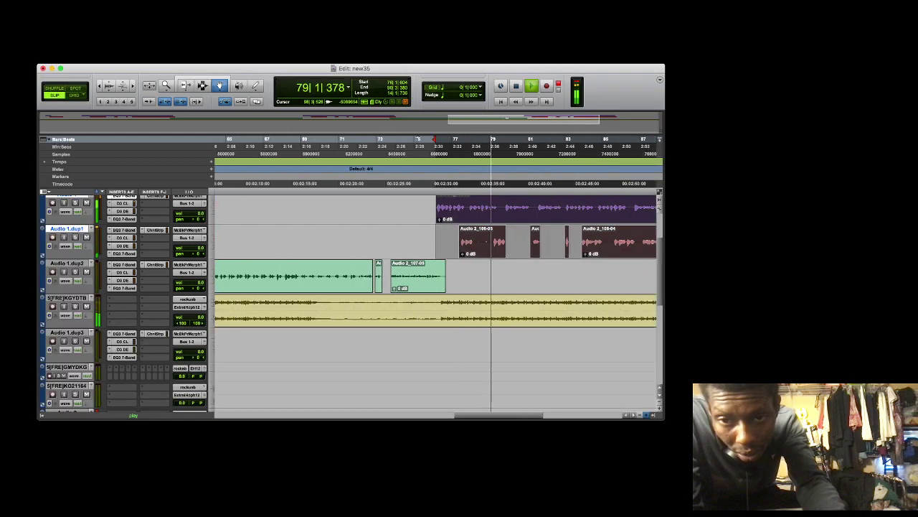
left_click_drag(455, 206, 458, 209)
key("shift+p")
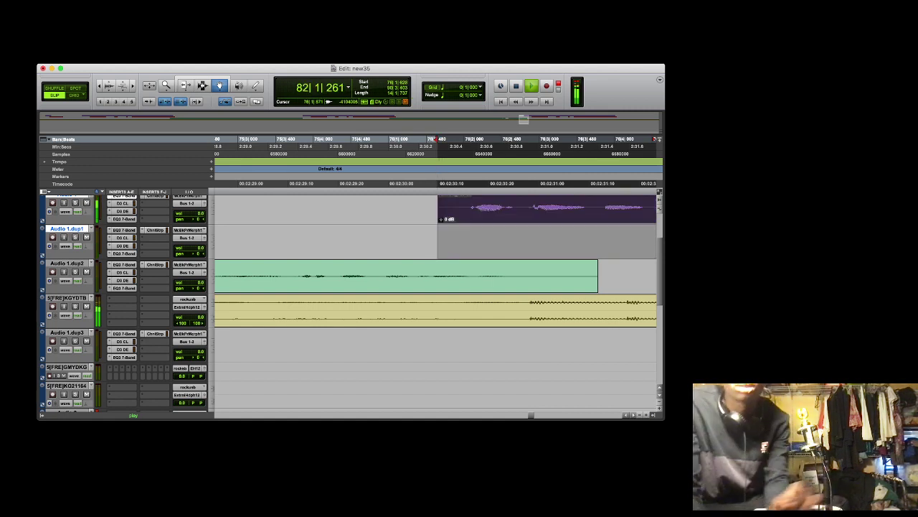
key("r")
key("r")
key("r")
key("r")
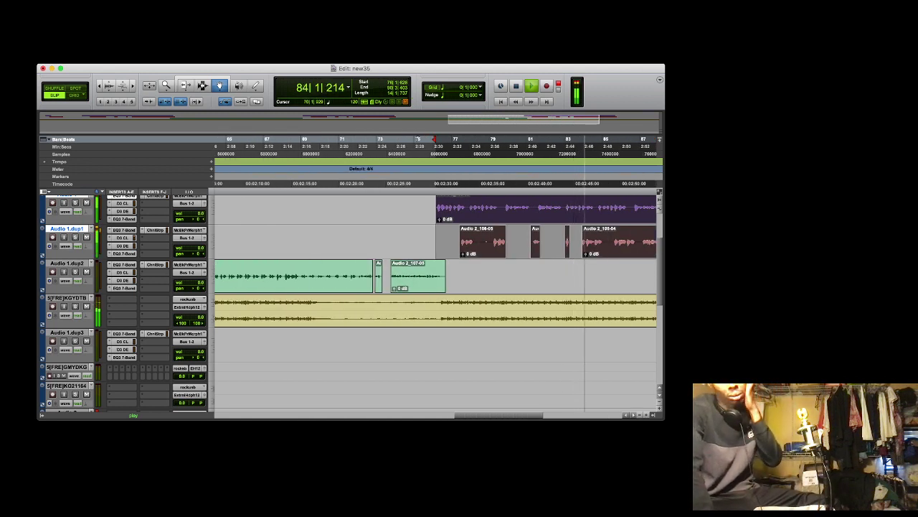
left_click(324, 140)
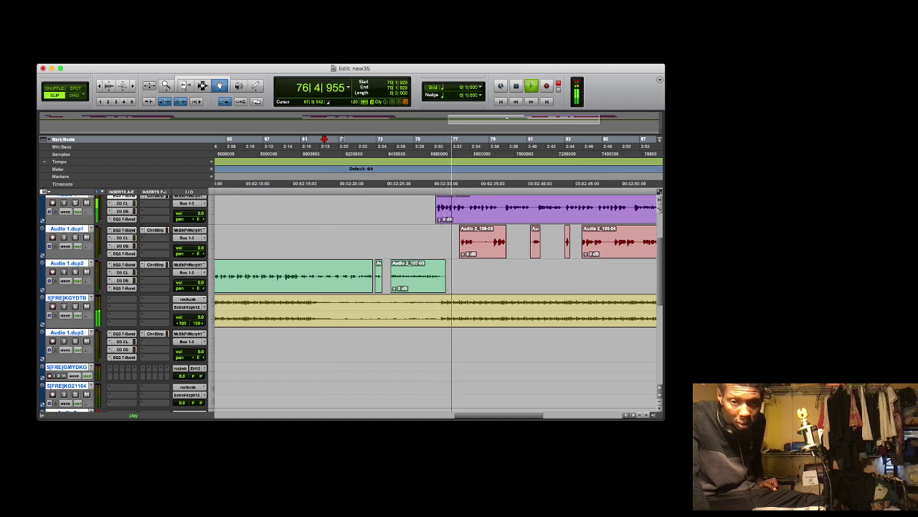
Trim the end of the last Audio 1.dup2 clip back to 76|3|133 and play back the second verse from 67|1|501
left_click(186, 85)
left_click_drag(444, 277, 442, 276)
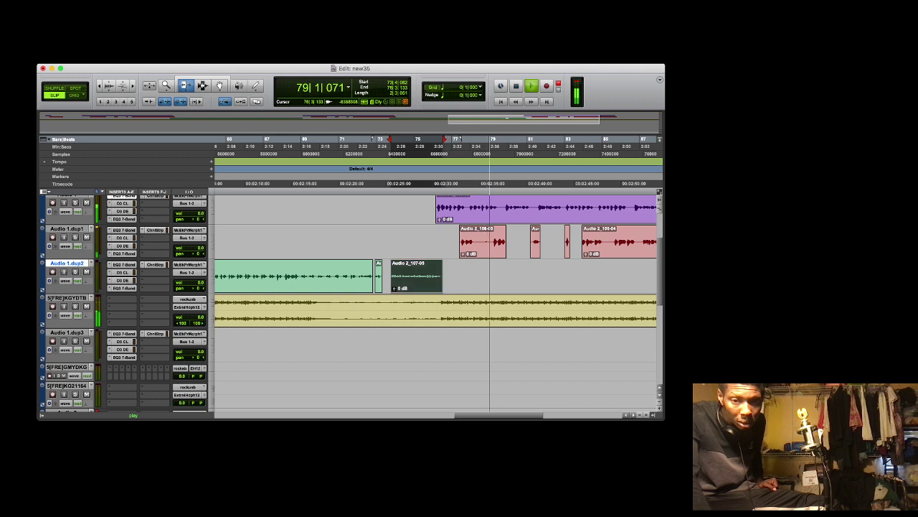
key("super+bracketleft")
key("super+bracketleft")
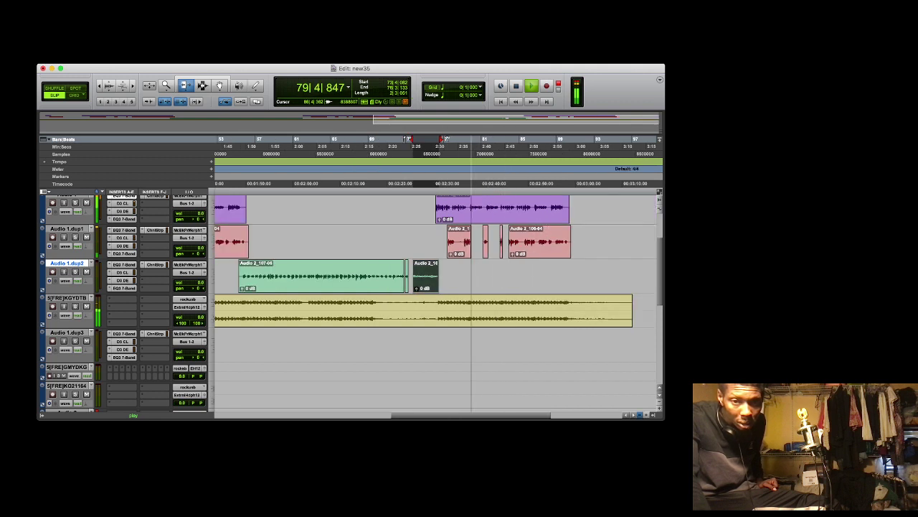
left_click(386, 154)
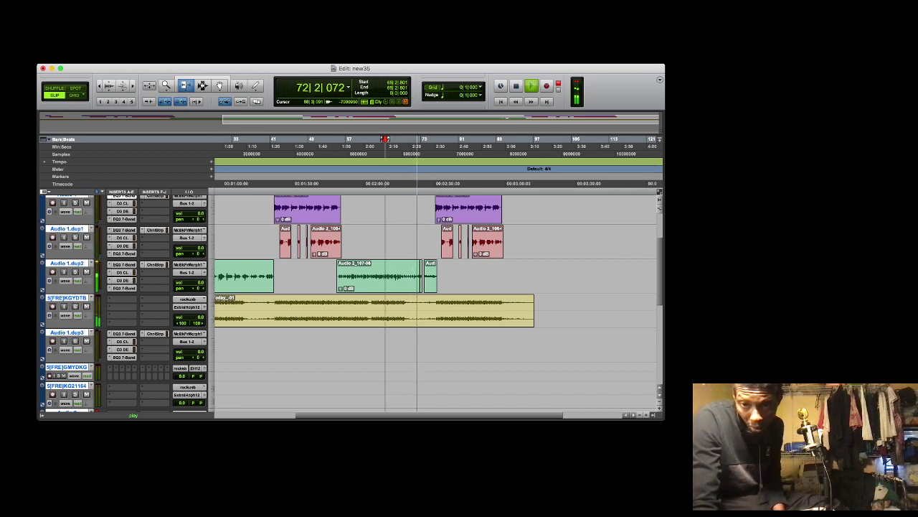
left_click(393, 146)
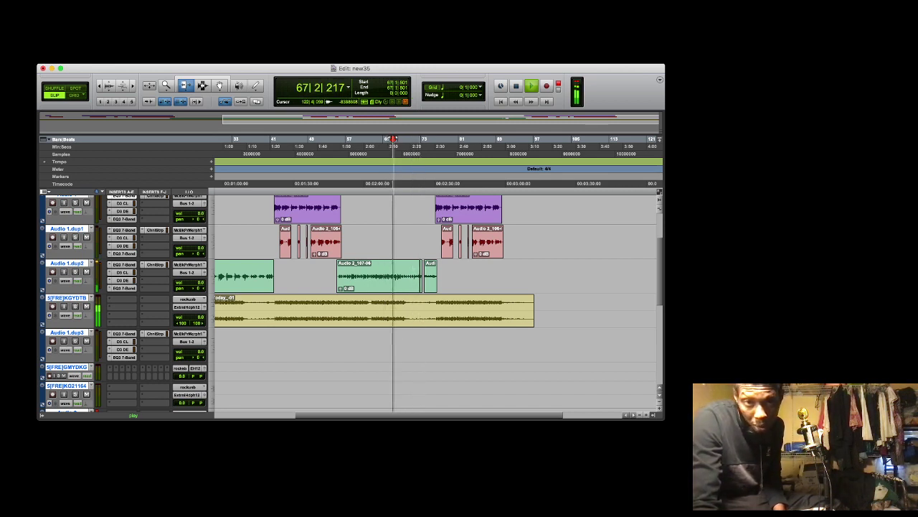
Split the second verse clip on Audio 1.dup2 at 70|4|011
key("t")
key("t")
key("t")
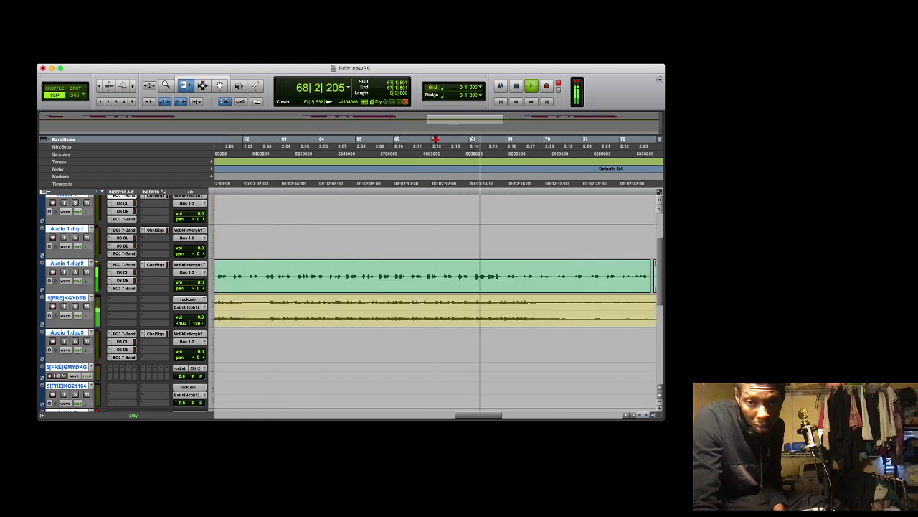
key("F8")
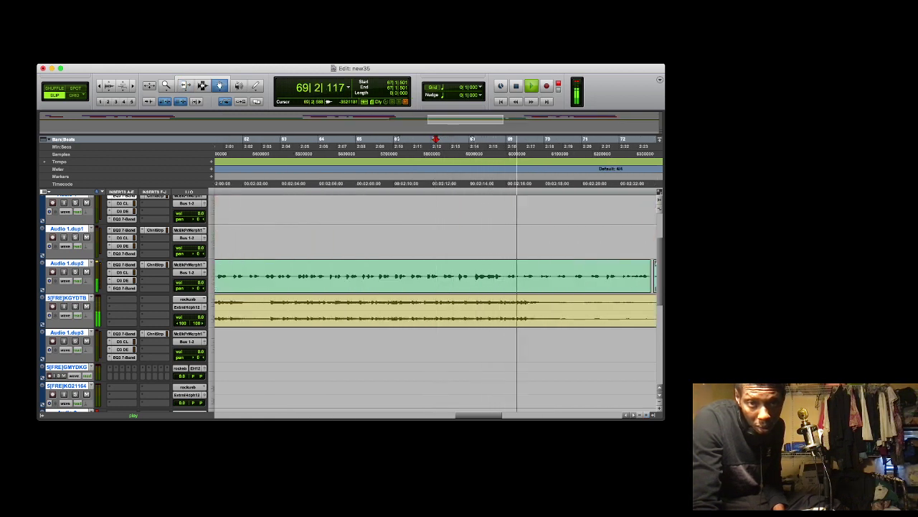
key("F7")
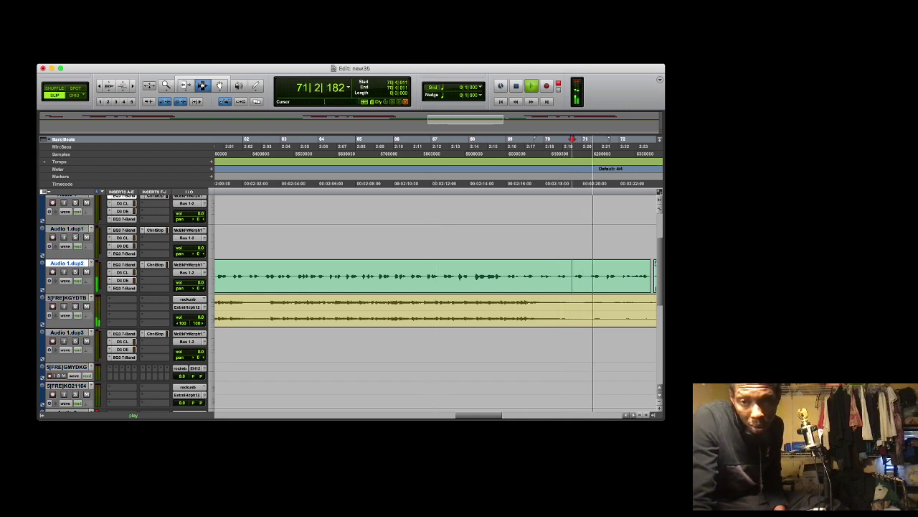
key("super+e")
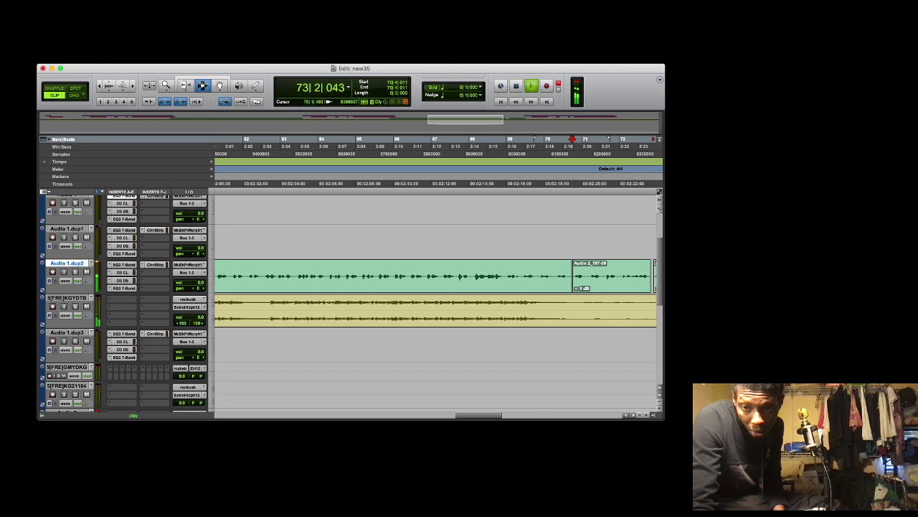
Move the newly separated verse clip slightly later to start at 70|4|077 and play back from 70|2|114
left_click(547, 146)
left_click(647, 414)
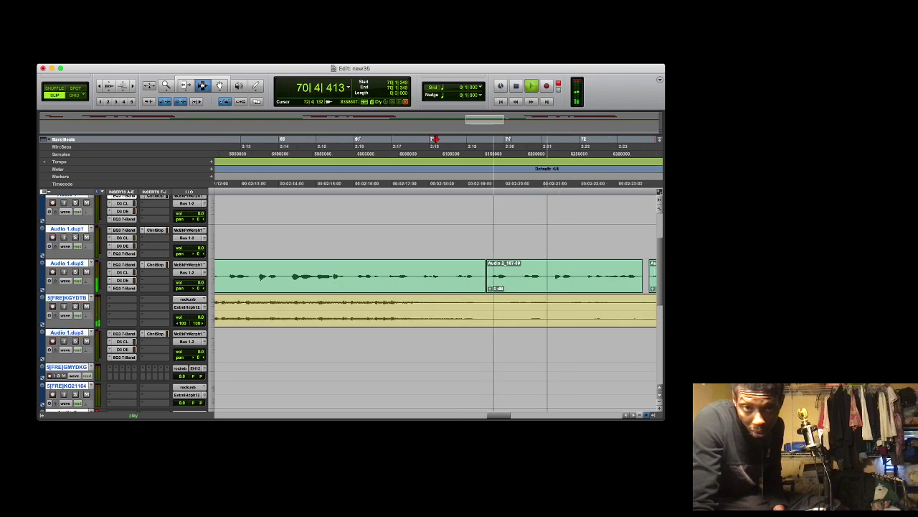
left_click(646, 415)
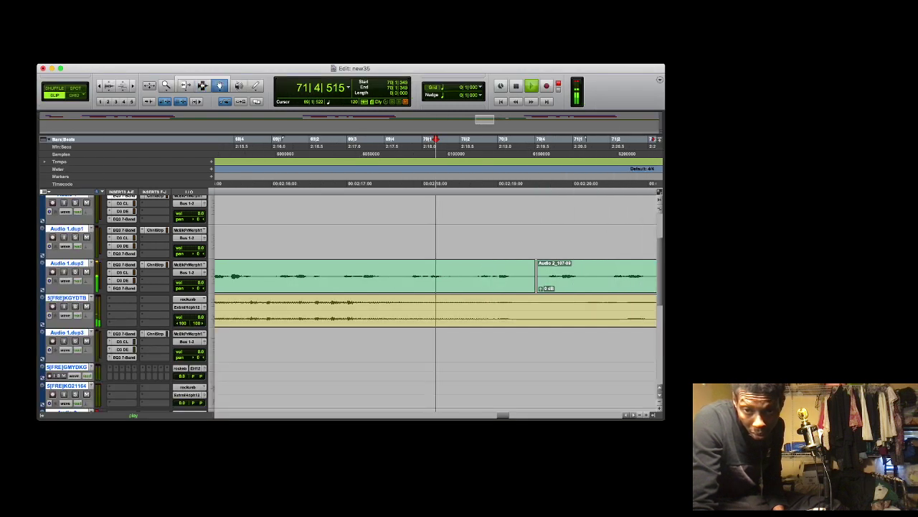
left_click_drag(578, 263, 582, 263)
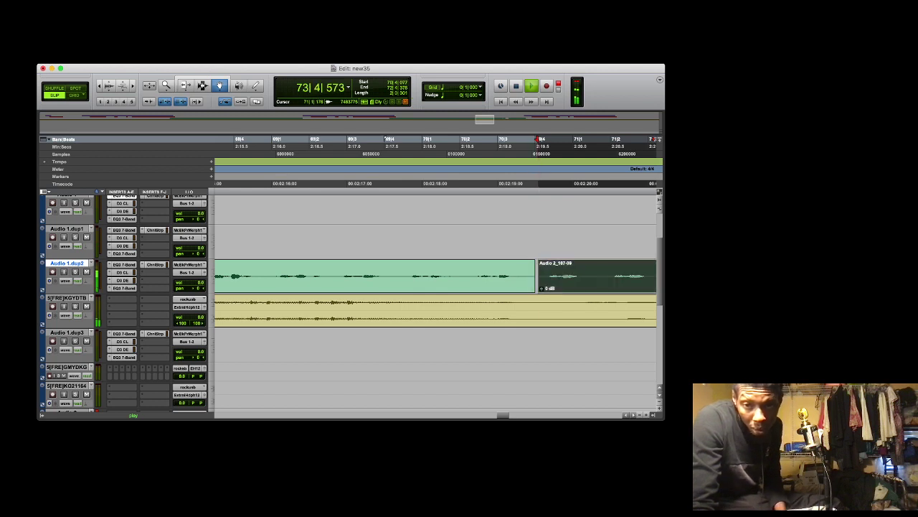
left_click(465, 146)
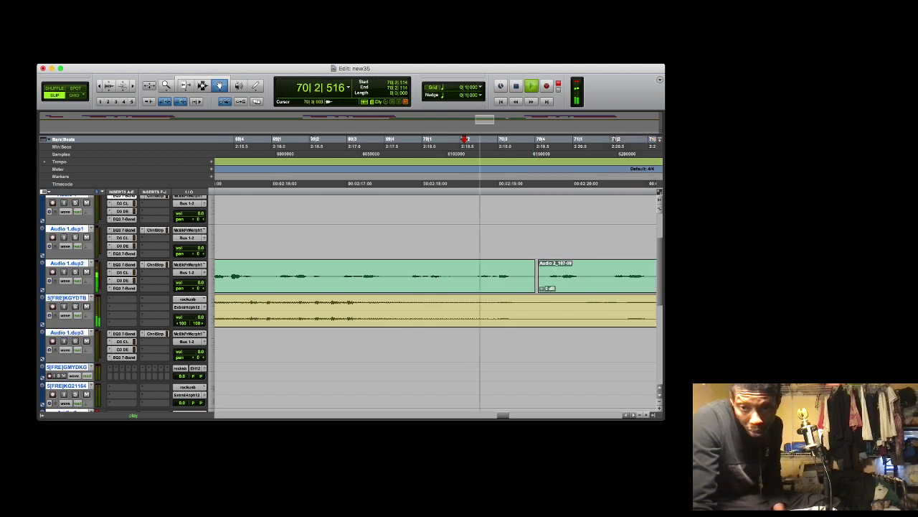
Play back the second verse from 66|4|480, raise the last Audio 1.dup2 clip's gain, and replay the transition from 72|4|266
left_click(640, 415)
left_click(640, 414)
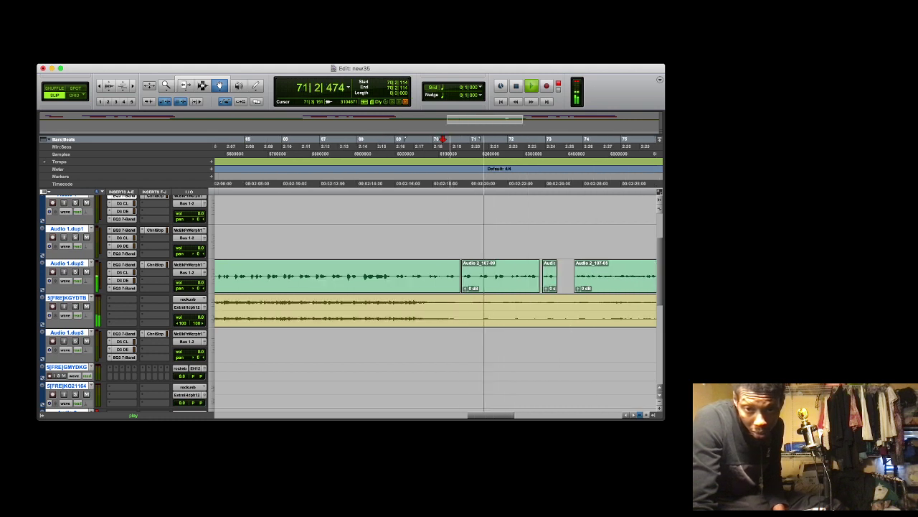
left_click(640, 415)
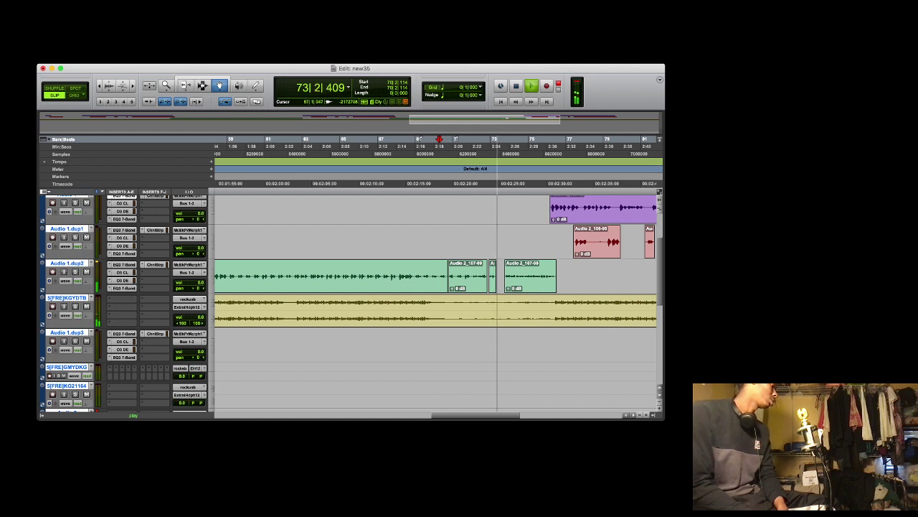
left_click(375, 140)
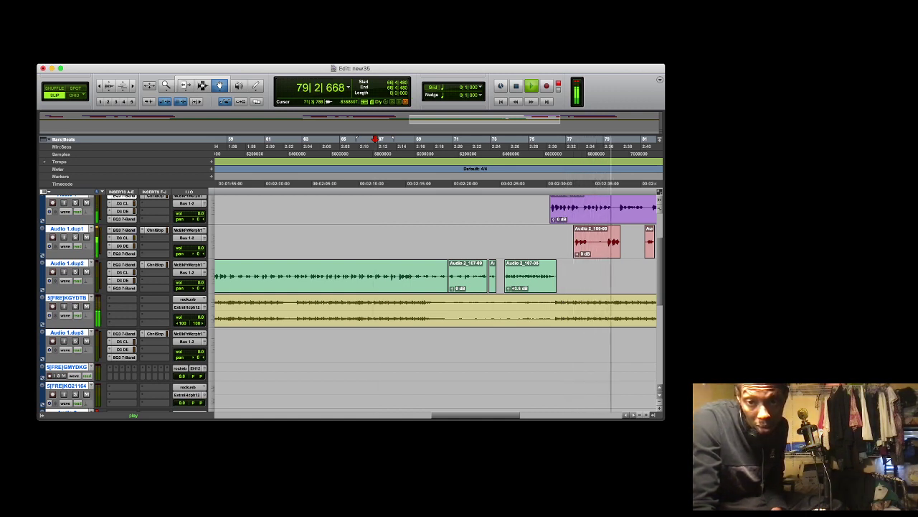
left_click(487, 146)
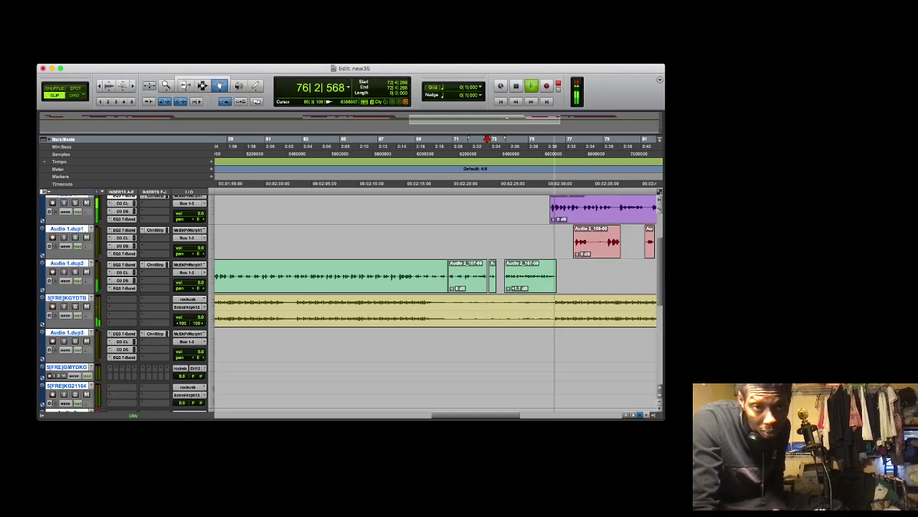
Select the whole Time Today song from 1|1|000 to the beat's end across Audio 1, Audio 1.dup1, Audio 1.dup2 and the beat track
key("r")
key("r")
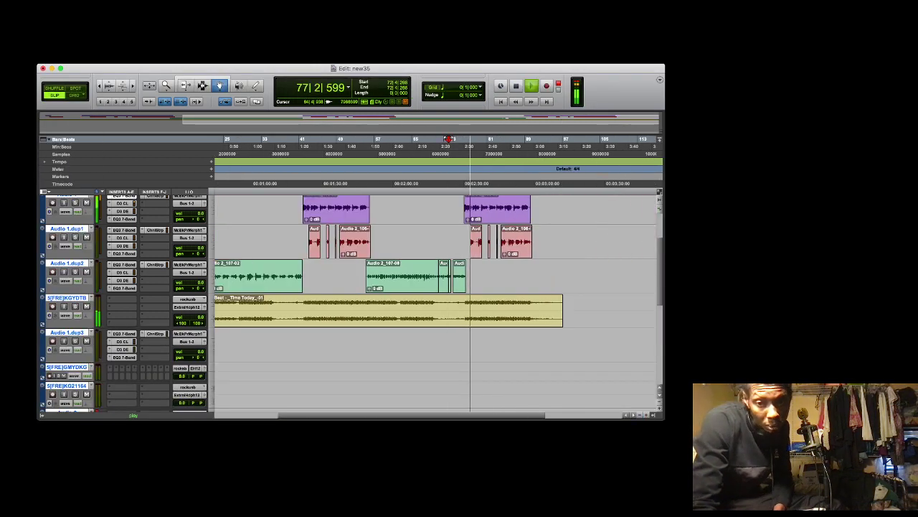
key("F7")
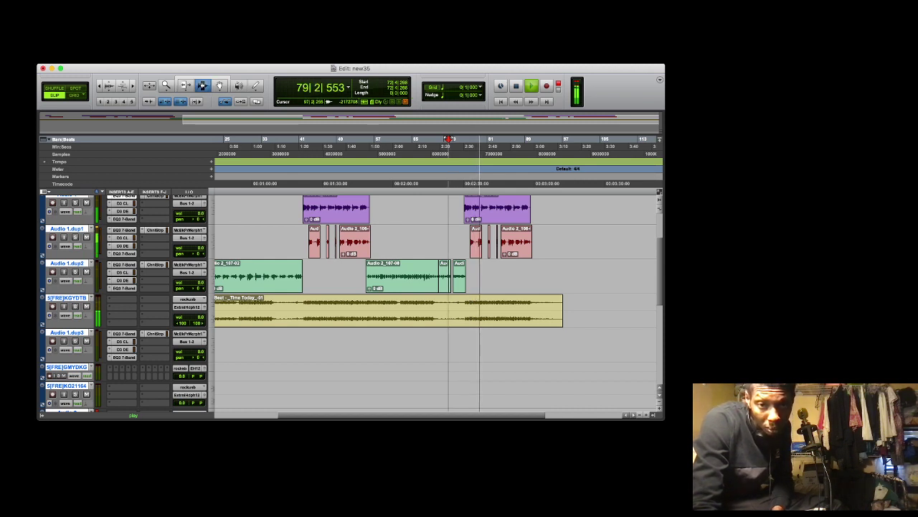
left_click_drag(563, 312, 215, 240)
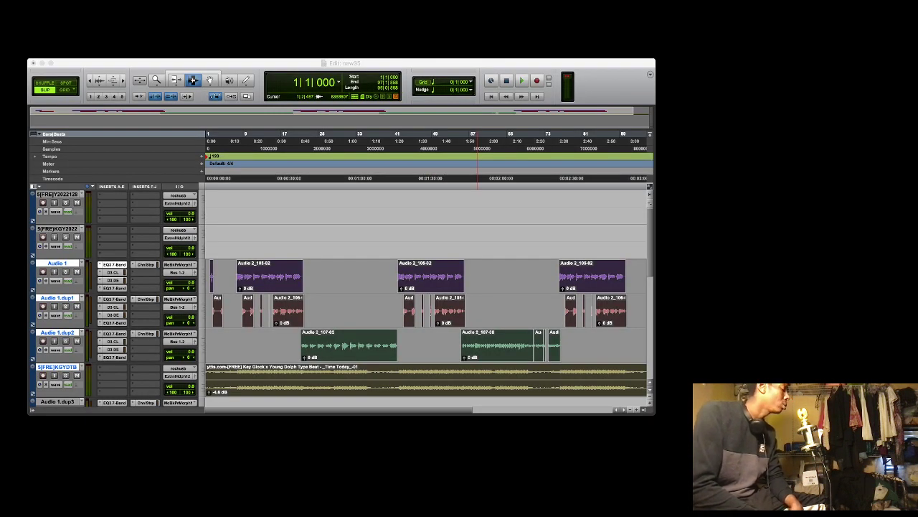
key("super+Tab")
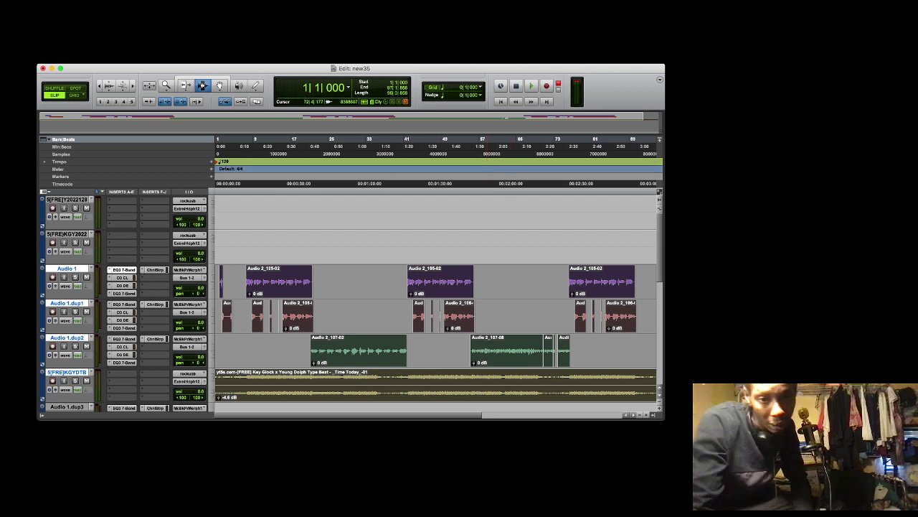
Replace the Time Today clips with the Key Glock x Young Dolph x Big Scarr type beat Water On Water and play it from 1|1|000
left_click(640, 415)
key("super+z")
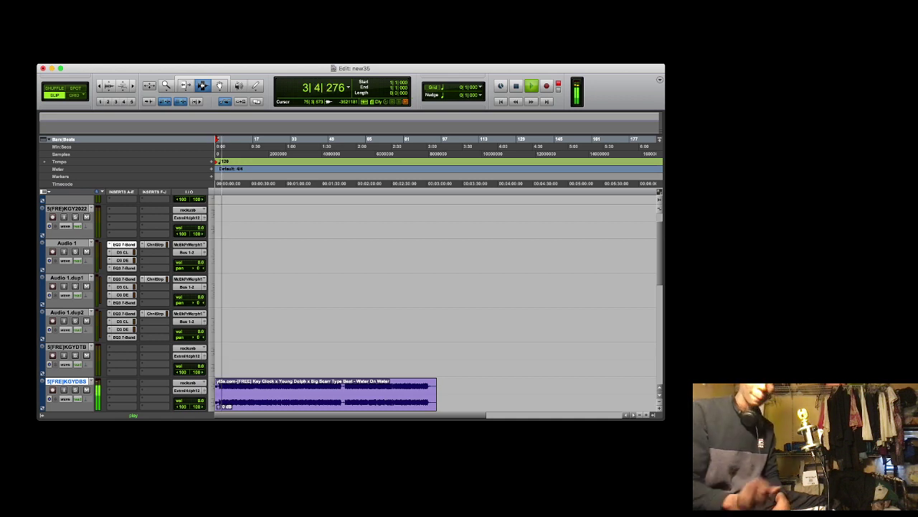
key("space")
key("space")
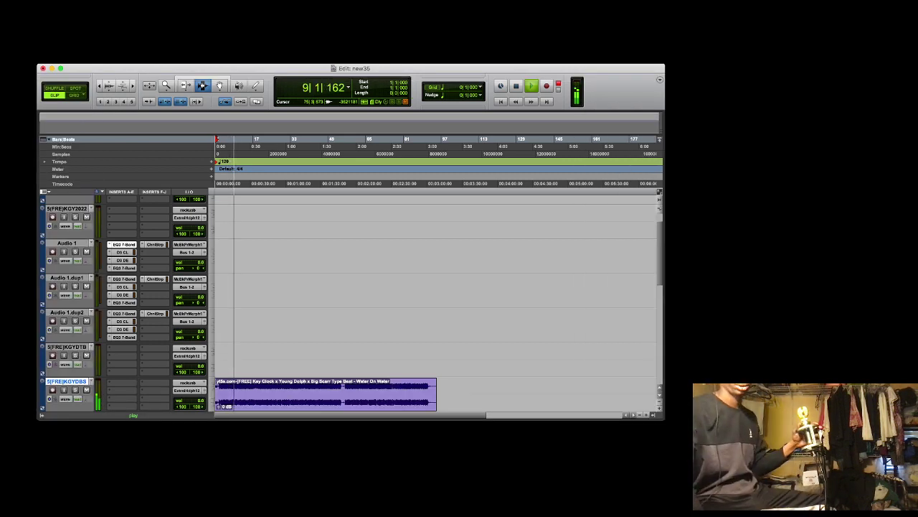
Stop the beat's playback and start recording a take over Water On Water from 1|1|000
key("space")
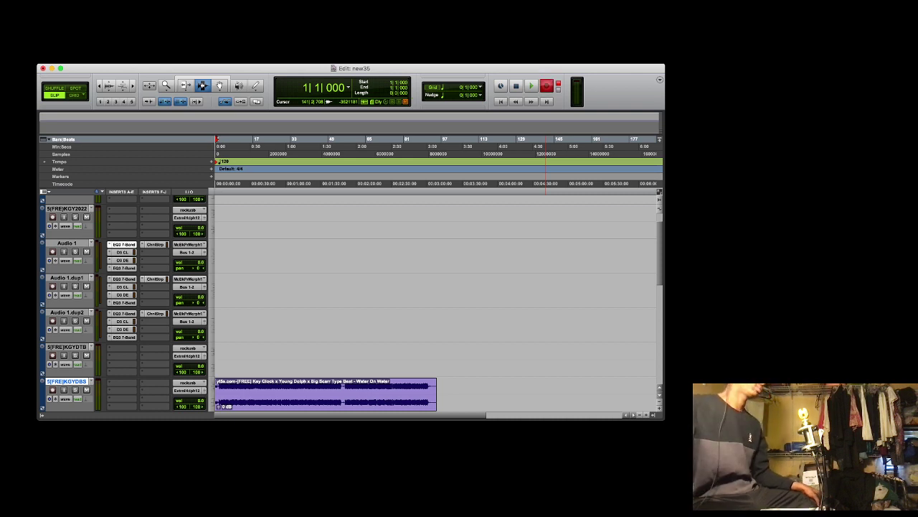
key("space")
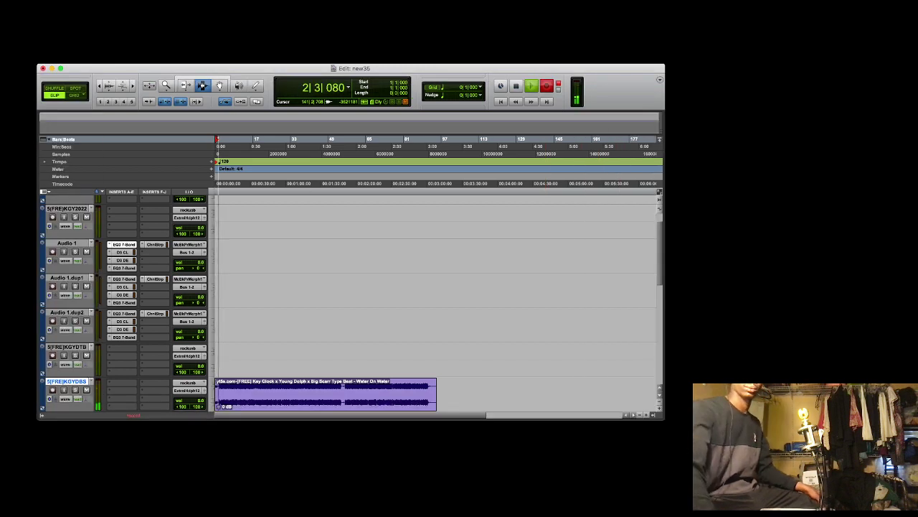
Record a vocal take on the Audio 2 track from the start of the beat and play it back
key("space")
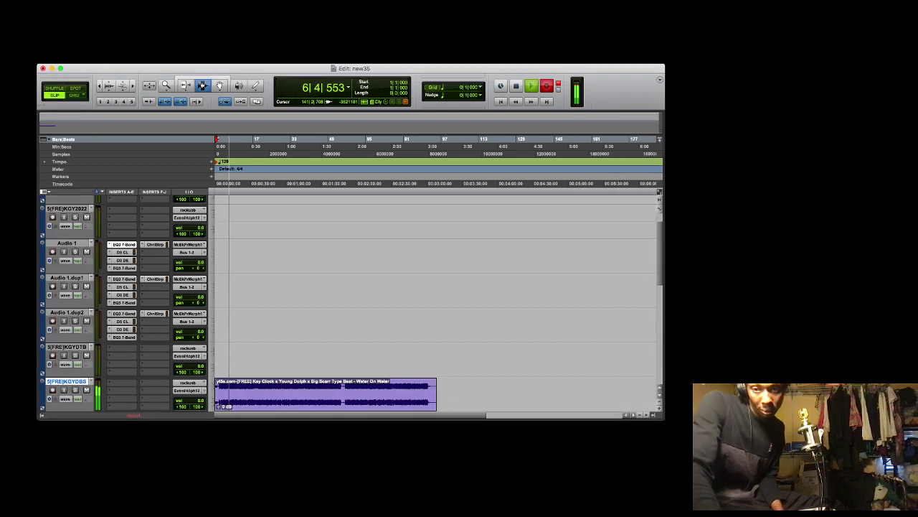
key("space")
key("space")
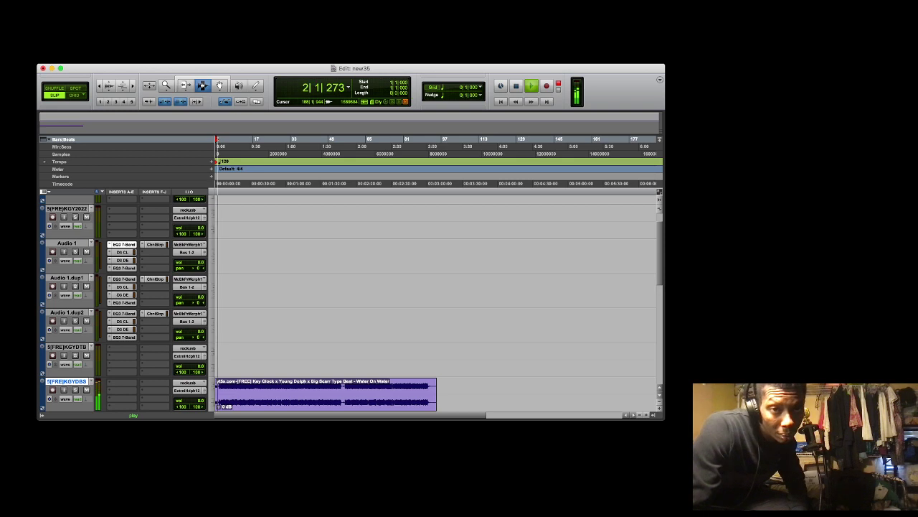
Move the newly recorded opening clip from the Audio 2 track to the Audio 1 track with the Grabber tool
scroll(430, 302, "down", 5)
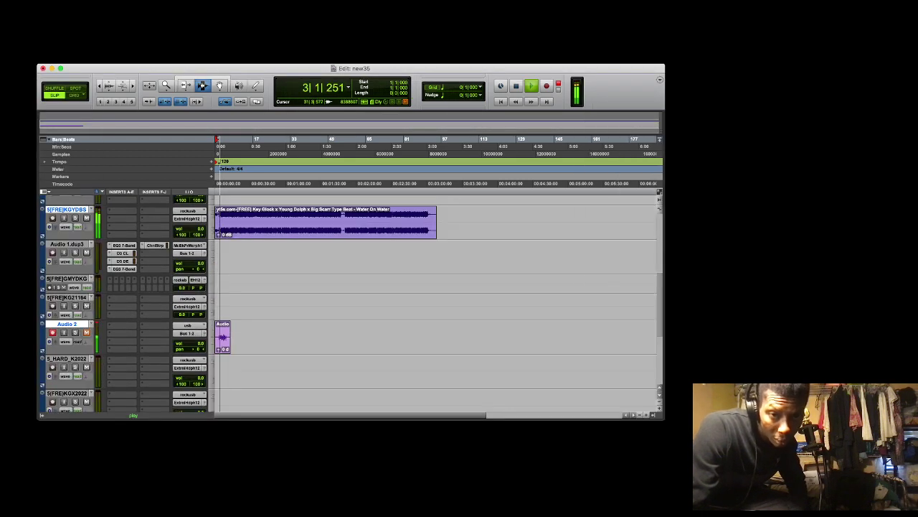
key("F8")
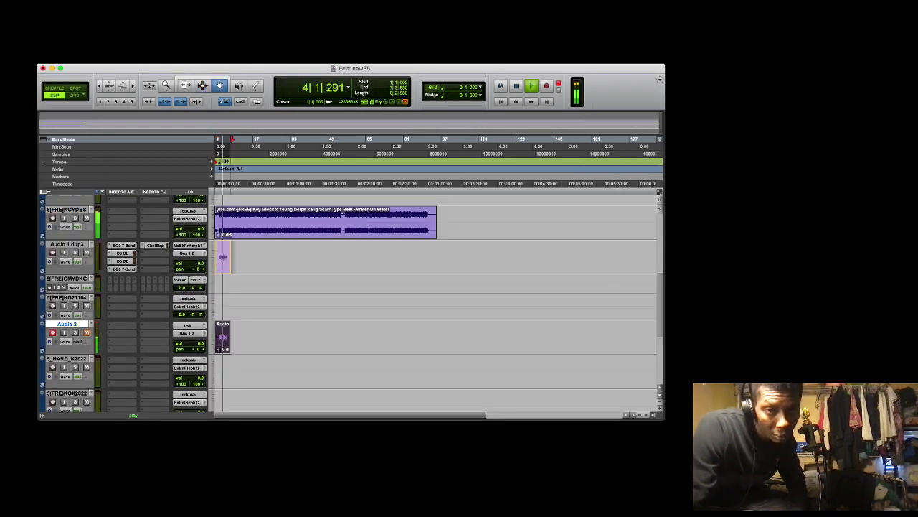
scroll(431, 301, "up", 5)
left_click(223, 259)
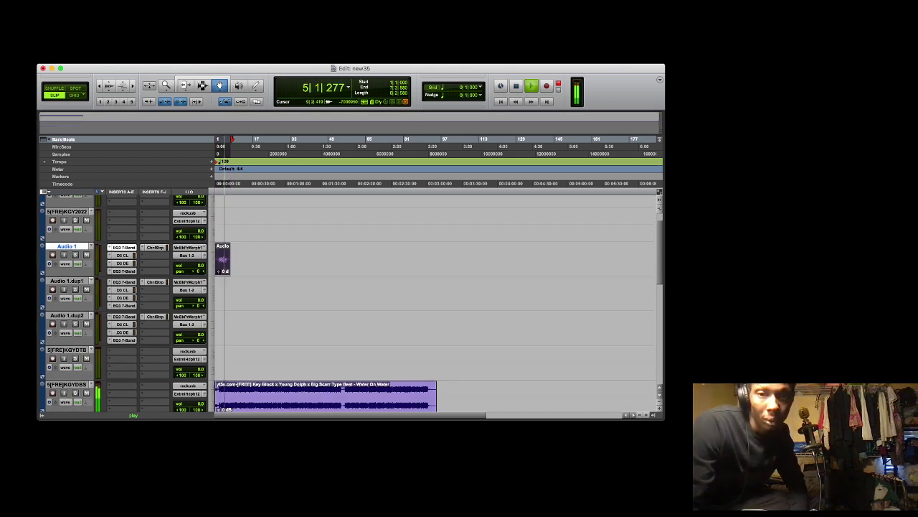
Record a second vocal take on Audio 2 starting at 4|2|360 and play it back
key("space")
key("super+a")
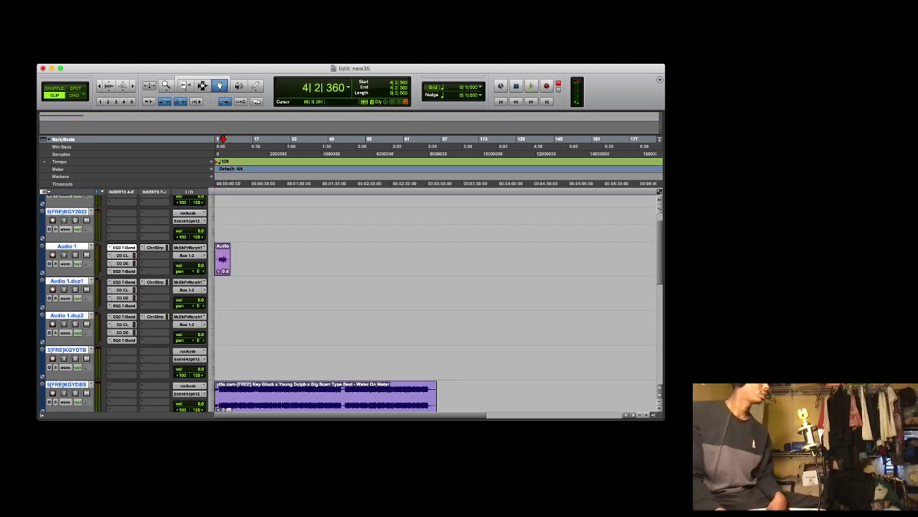
key("super+space")
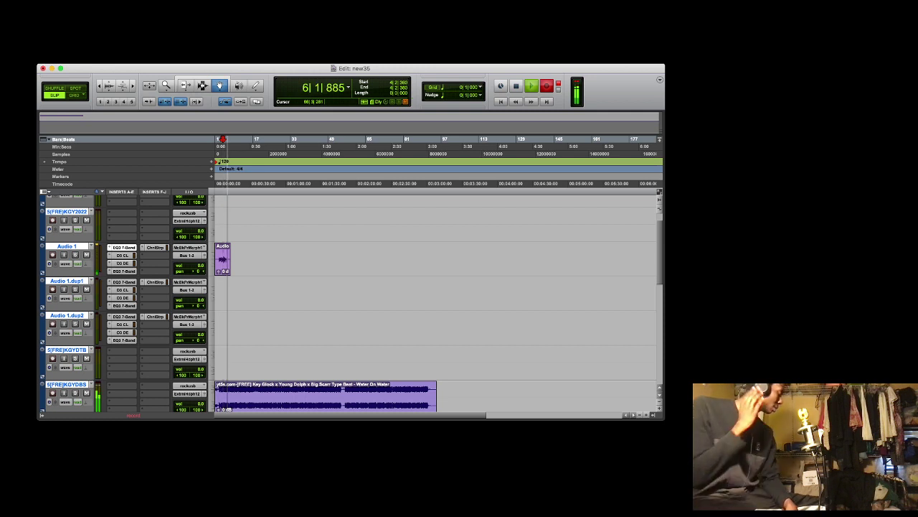
key("space")
key("super+space")
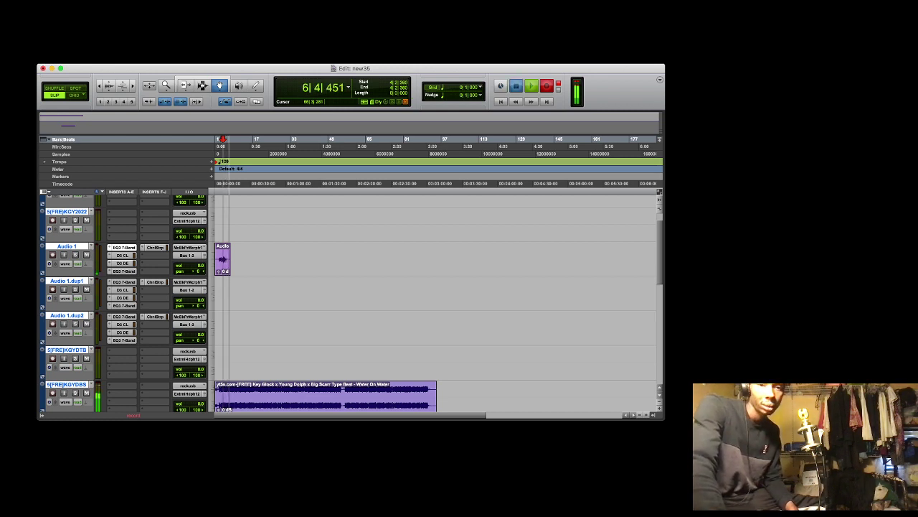
Move the second take to the Audio 1.dup3 track and reorder that track directly below Audio 1.dup2
scroll(431, 302, "down", 5)
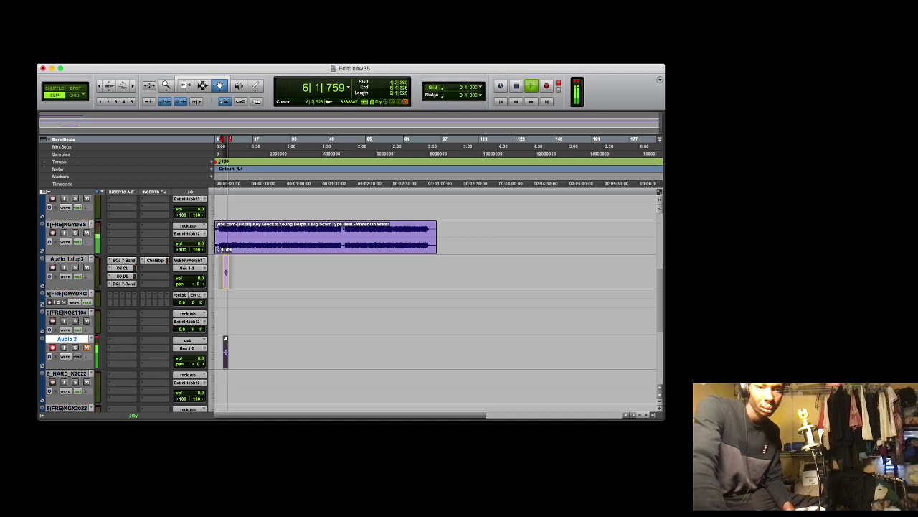
left_click_drag(227, 352, 227, 273)
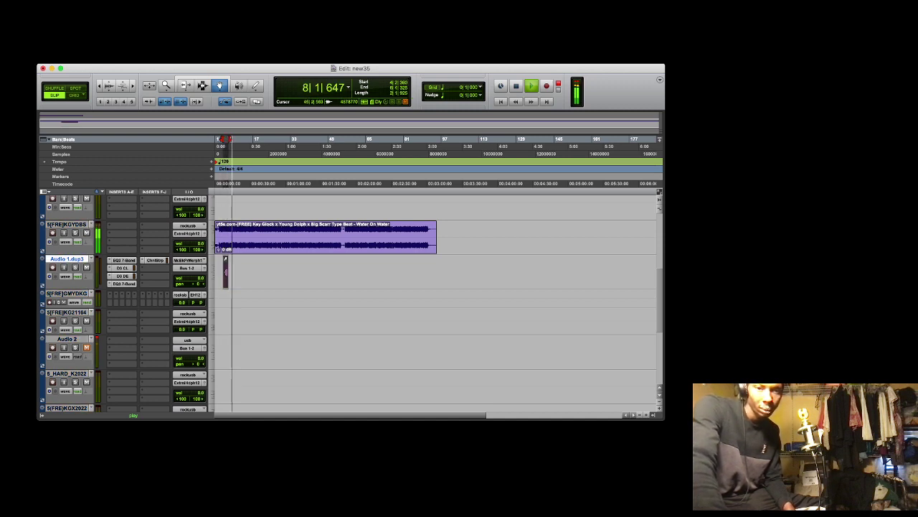
left_click(318, 269)
left_click_drag(68, 259, 67, 203)
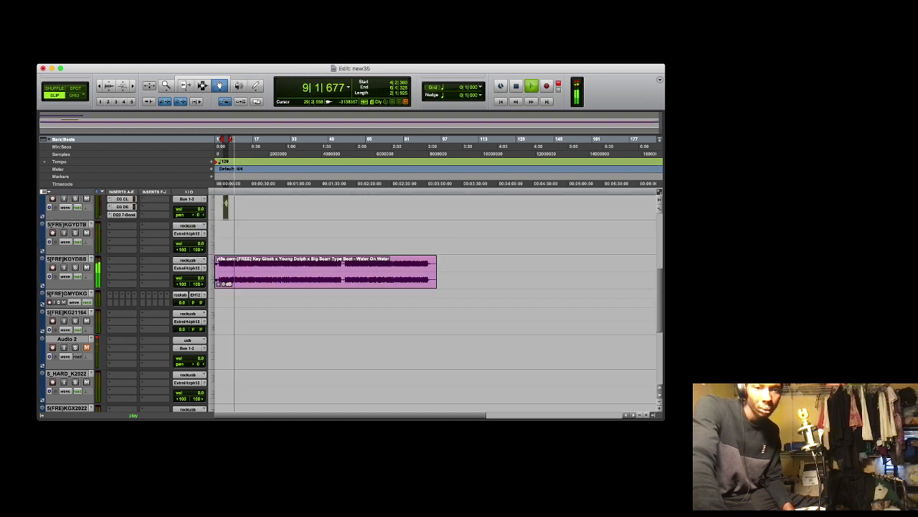
Move the second take from Audio 1.dup3 up to the Audio 1.dup1 track
scroll(632, 301, "up", 5)
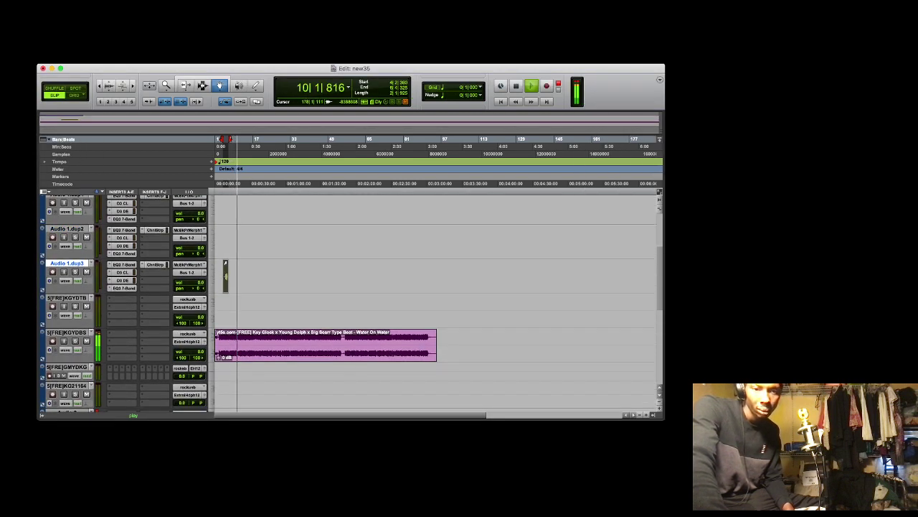
left_click_drag(227, 277, 227, 208)
scroll(224, 208, "up", 5)
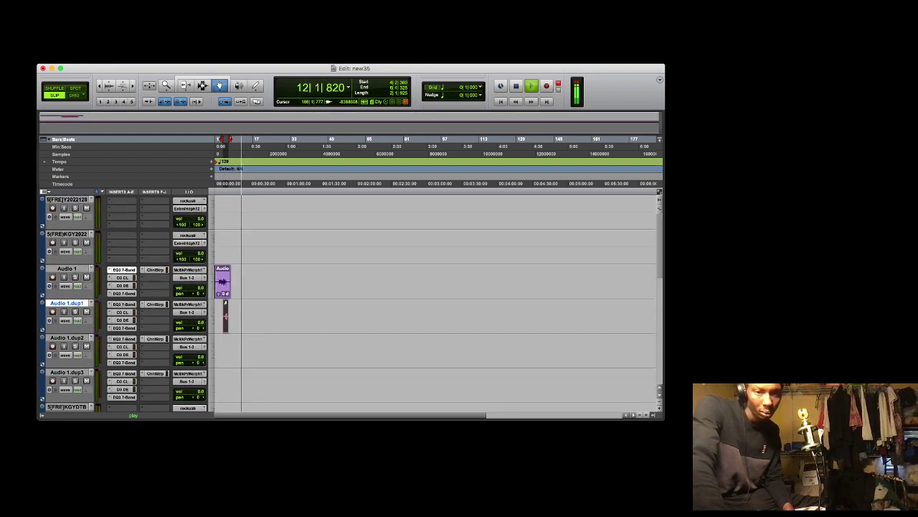
Reorder the 5(FRE)KGYDBS beat track directly above Audio 1 and magnify the timeline around the vocal clips
scroll(431, 302, "down", 6)
scroll(430, 302, "up", 2)
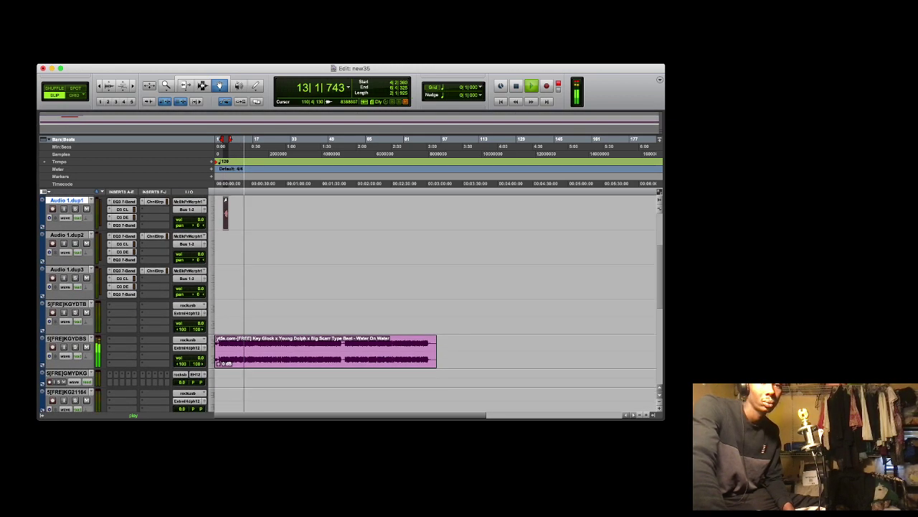
left_click_drag(67, 338, 66, 259)
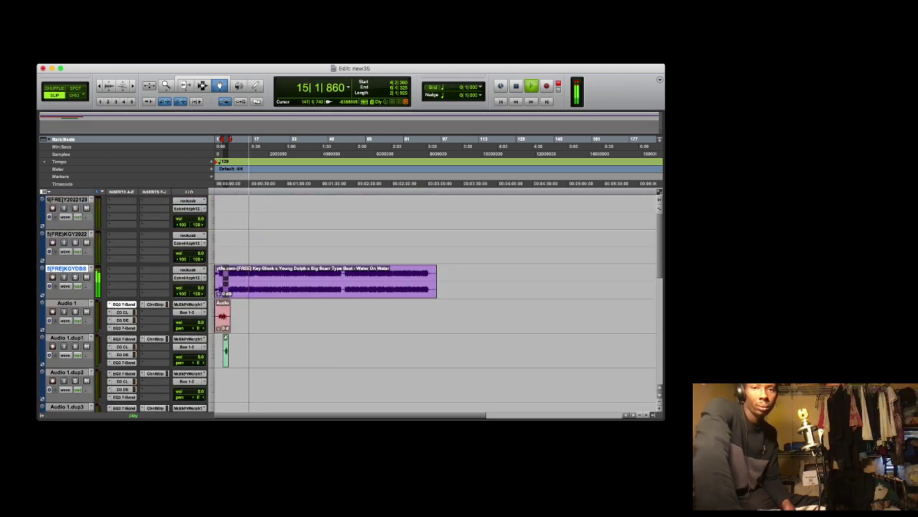
double_click(646, 415)
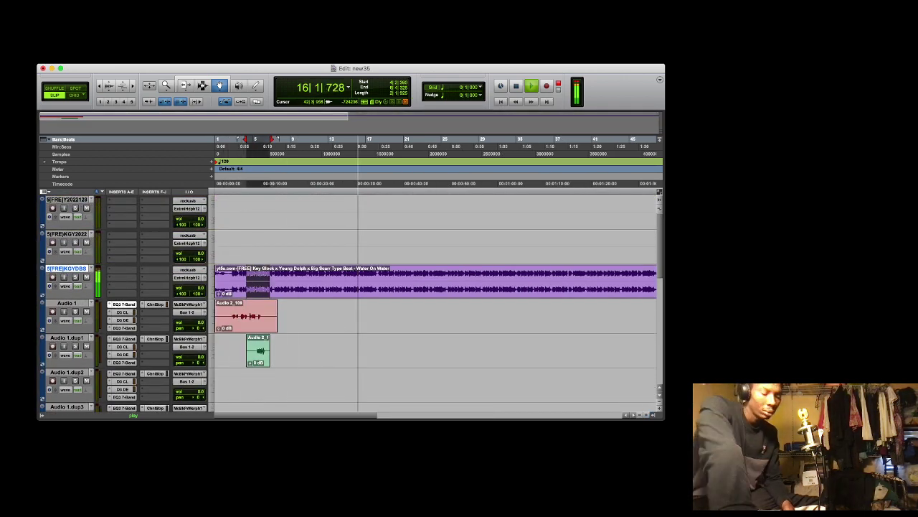
Play the session from the start and trim the end of the first Audio 1 clip to 5|3|196
key("space")
key("Return")
key("space")
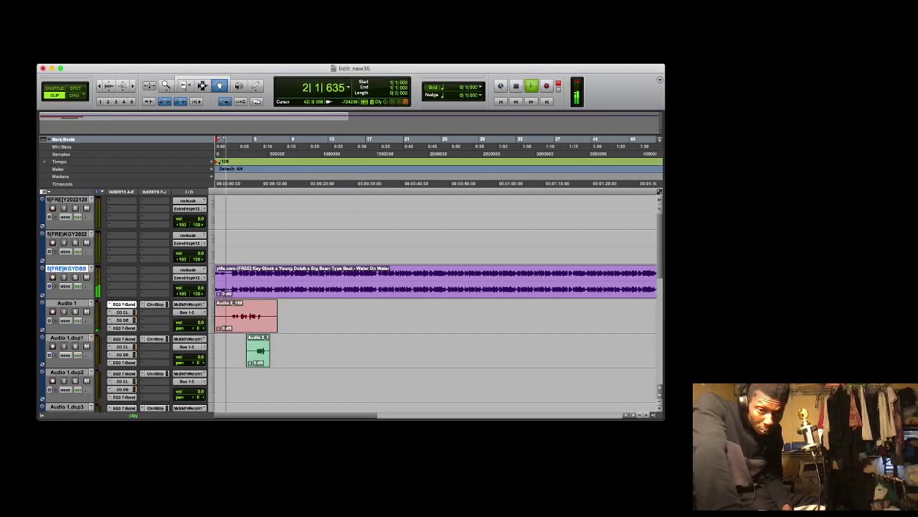
key("F6")
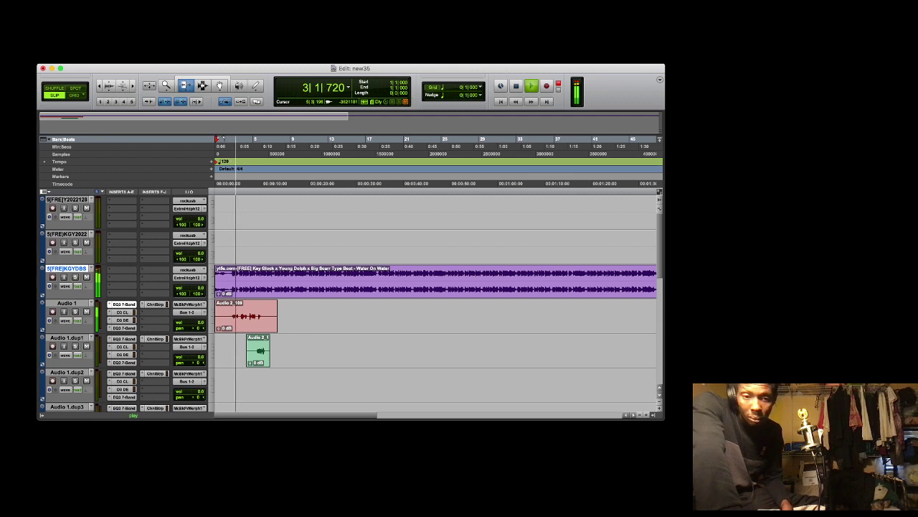
left_click(257, 321)
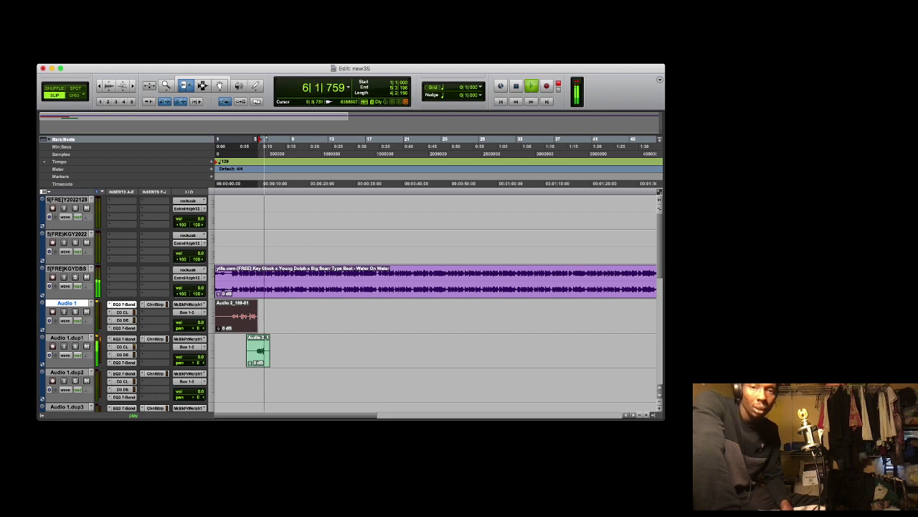
Record a third vocal take on Audio 2 starting at 5|3|731 and play it back
key("space")
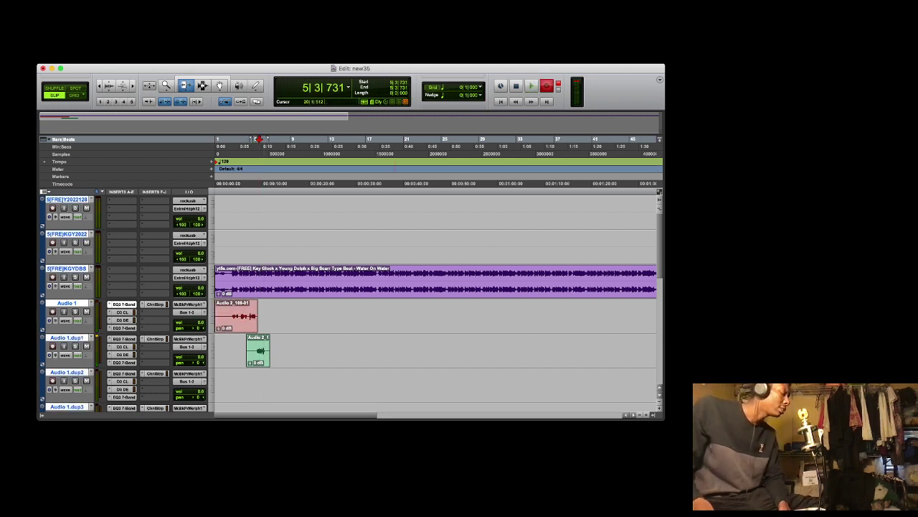
key("space")
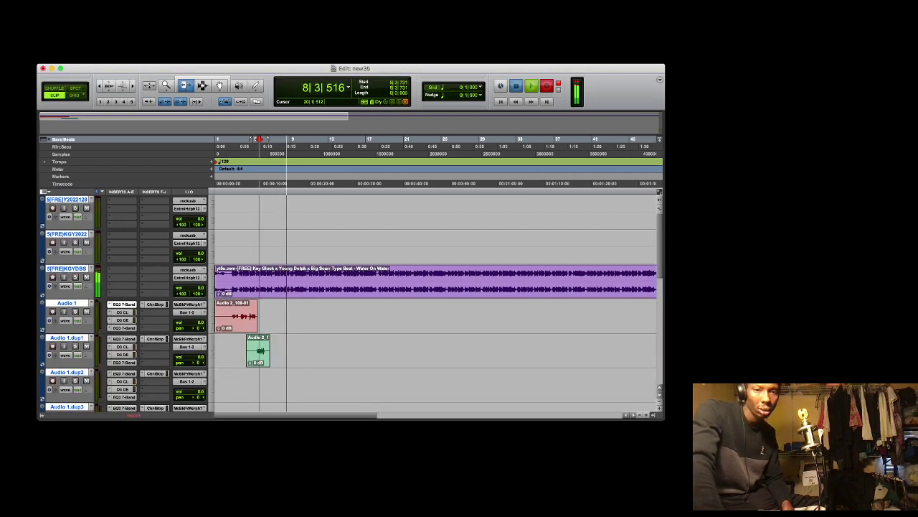
key("space")
key("space")
scroll(436, 301, "down", 5)
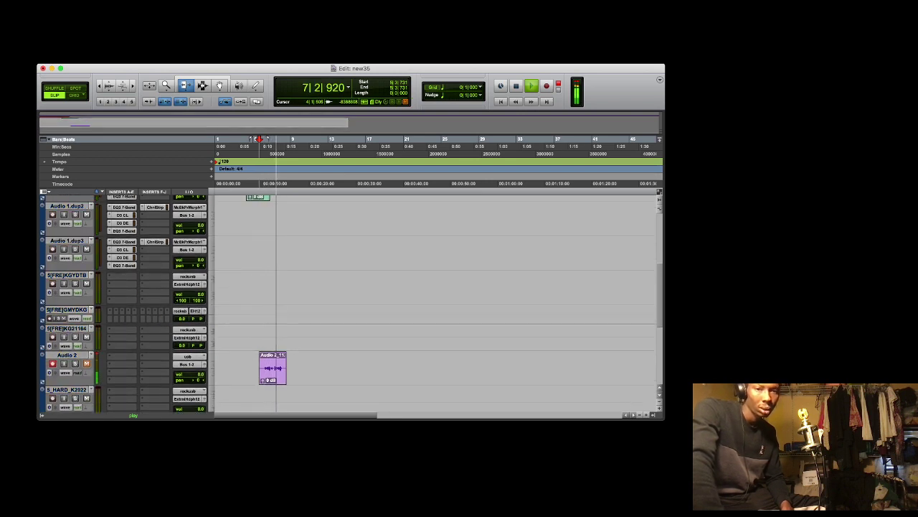
Reorder the Audio 2 track directly below Audio 1.dup1 and move its new take after the first clip on Audio 1
scroll(436, 302, "up", 1)
left_click_drag(67, 190, 67, 373)
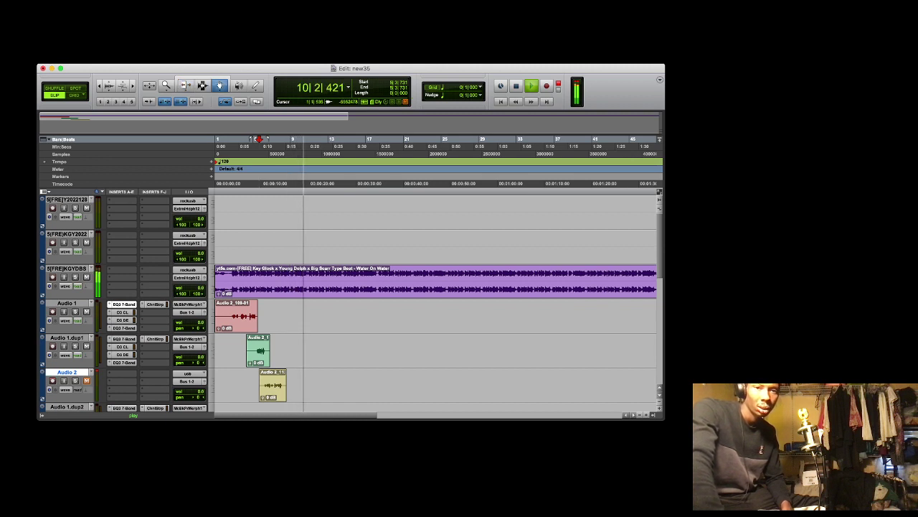
left_click_drag(277, 317, 272, 317)
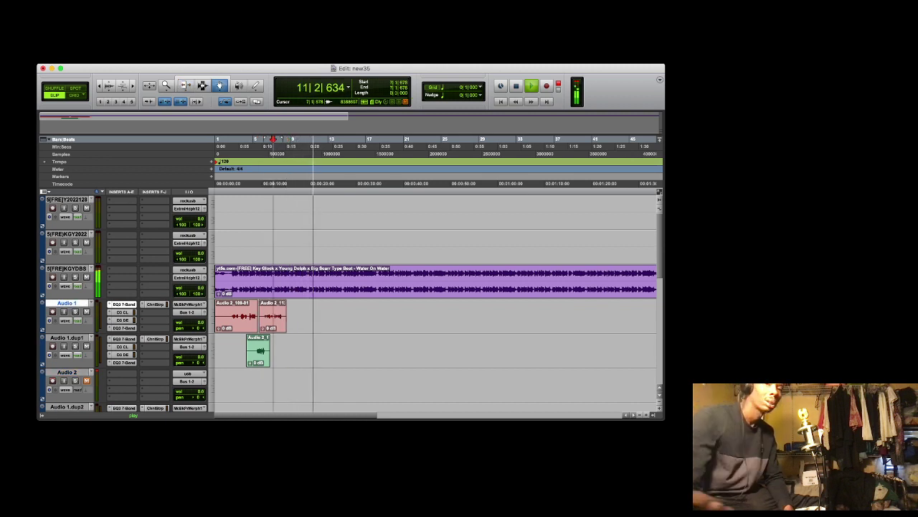
Record a vocal take on Audio 2 from bar 7, beat 1, and move the clip to Audio 1.dup1 during playback
key("space")
key("super+space")
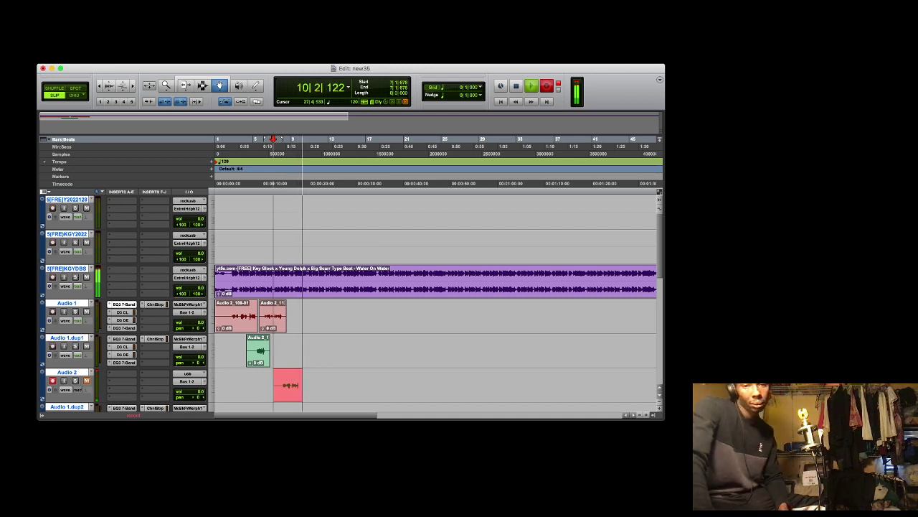
key("space")
key("space")
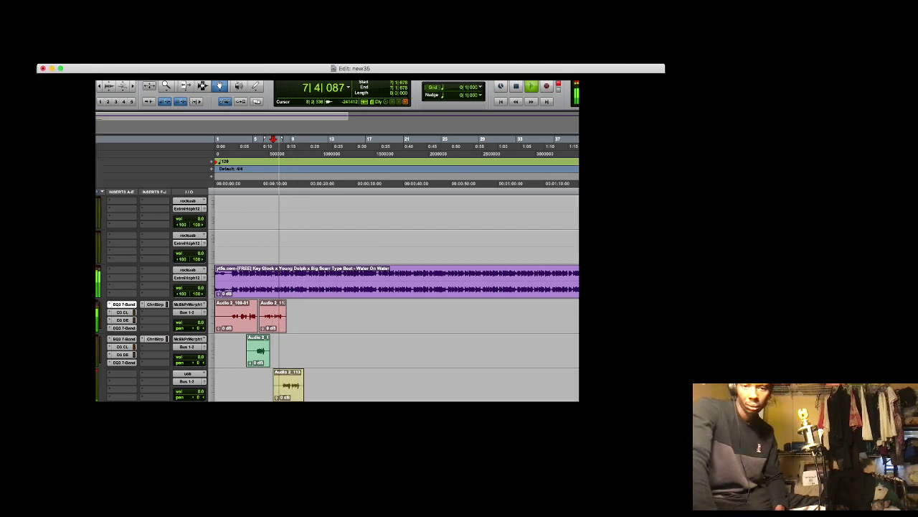
left_click_drag(285, 384, 285, 351)
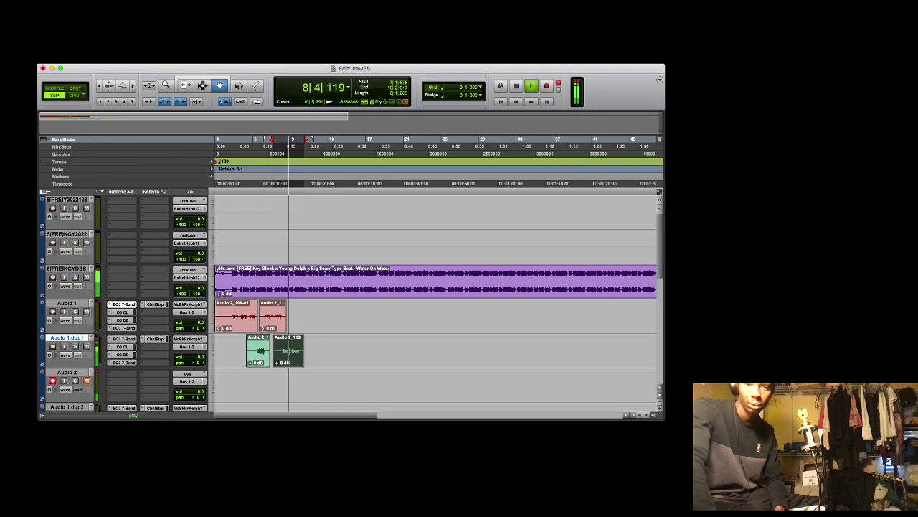
Record the next vocal take on Audio 2 from bar 9, beat 1, and move the clip to the Audio 1 track
left_click(293, 146)
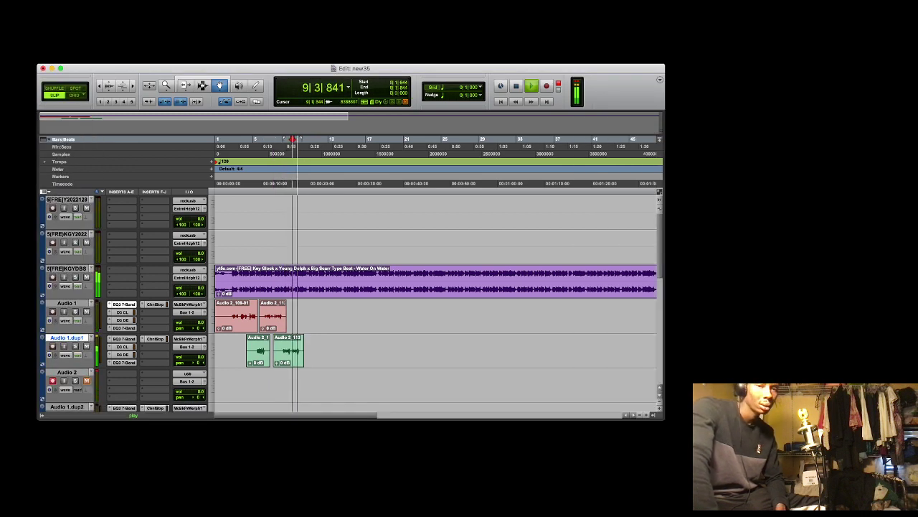
key("space")
key("super+space")
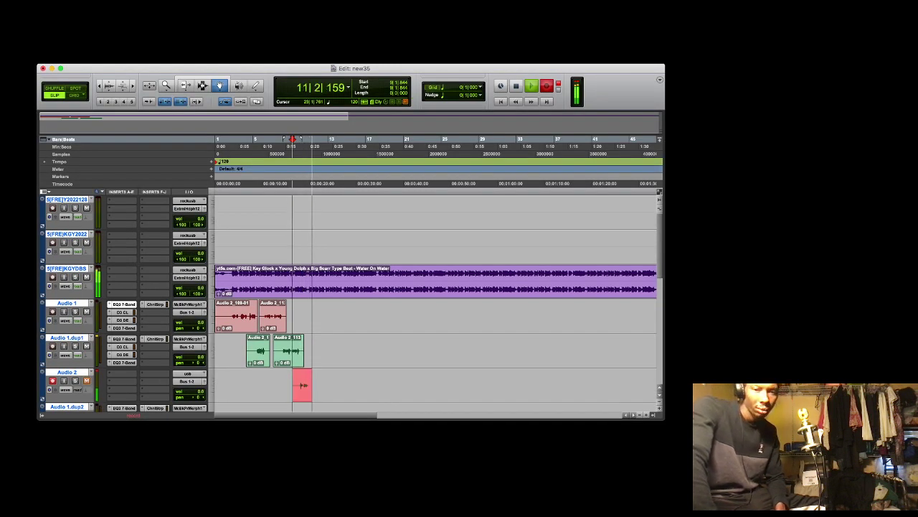
key("space")
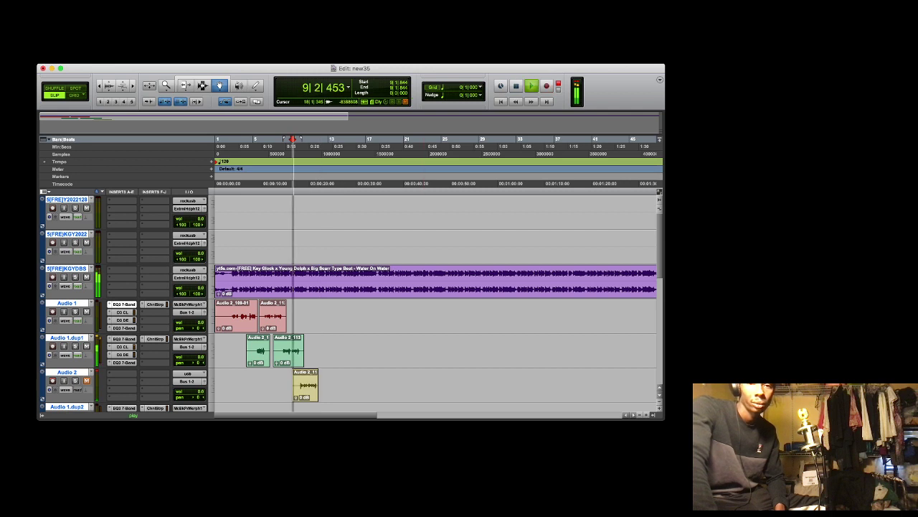
left_click_drag(312, 385, 312, 317)
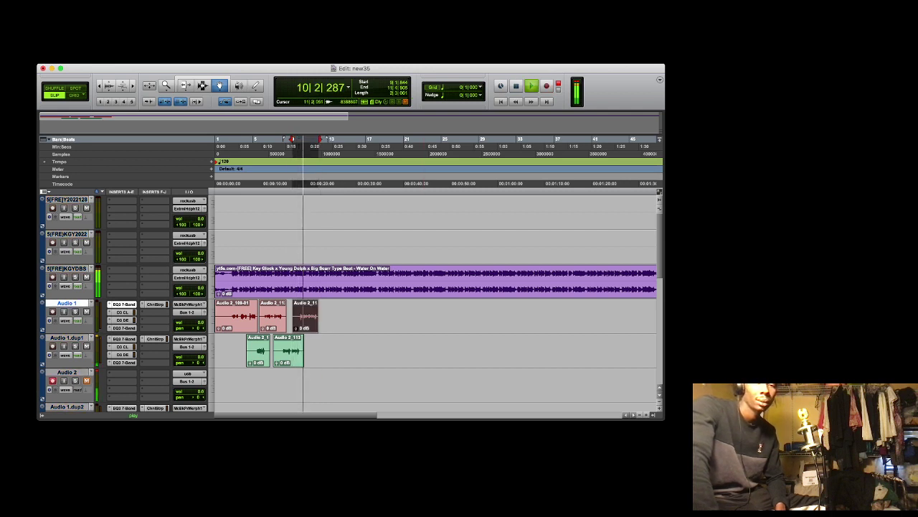
Record another vocal take on Audio 2 from bar 11, beat 2, and move the clip to the Audio 1.dup1 track
left_click(311, 147)
key("space")
key("super+space")
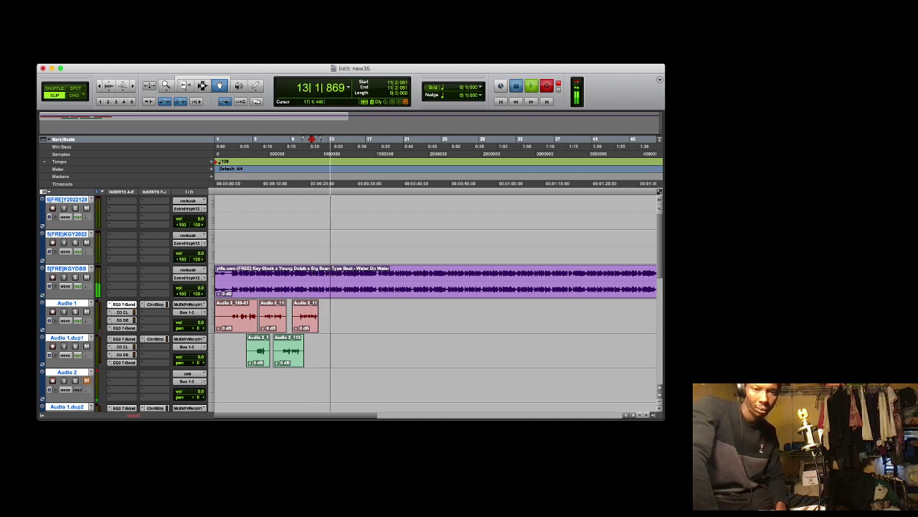
key("space")
key("space")
left_click_drag(320, 384, 321, 350)
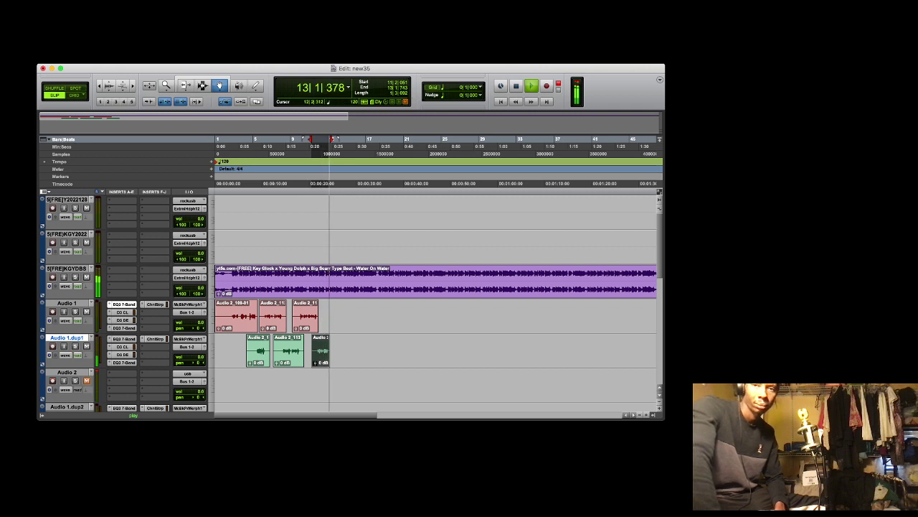
Record a vocal take on Audio 2 from bar 12, beat 2, and move the clip to the Audio 1 track during playback
left_click(322, 146)
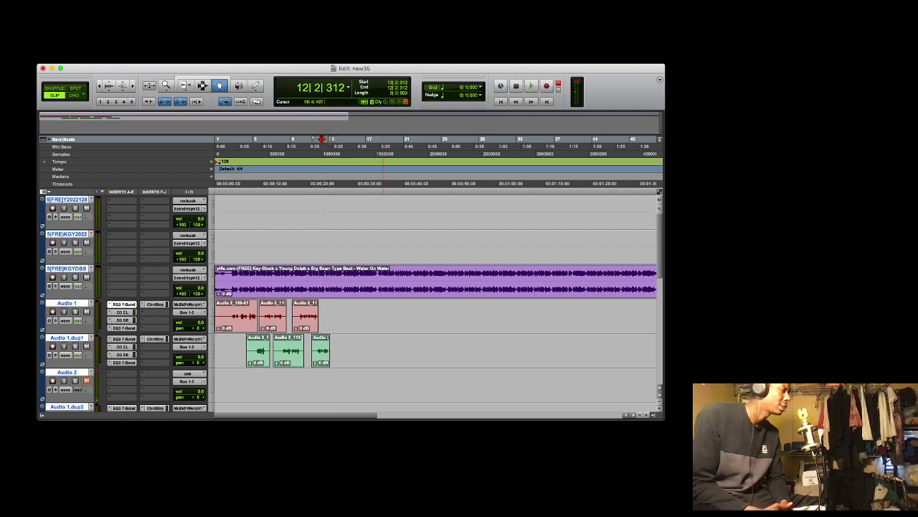
key("super+space")
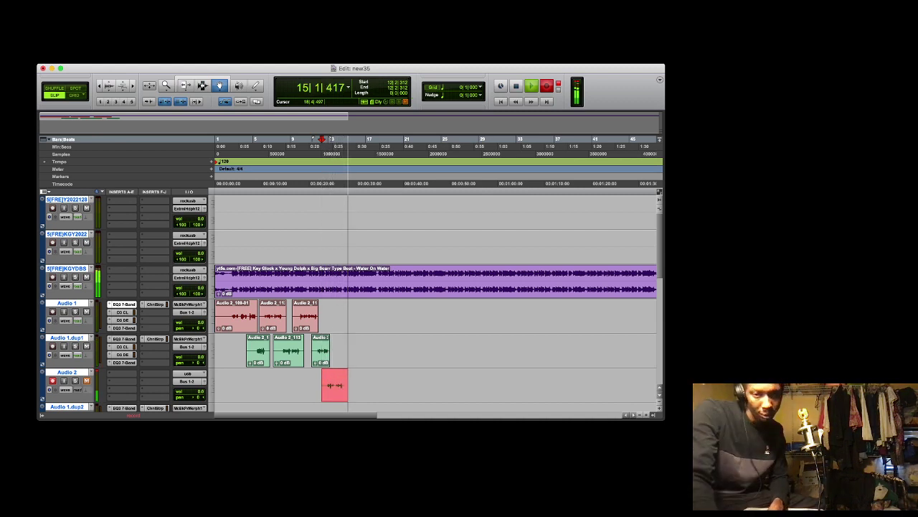
key("space")
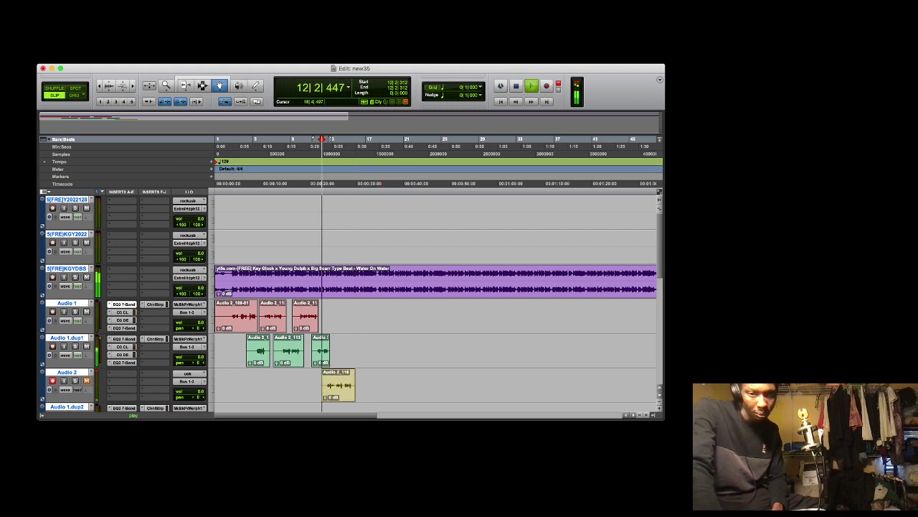
left_click_drag(342, 387, 337, 316)
key("space")
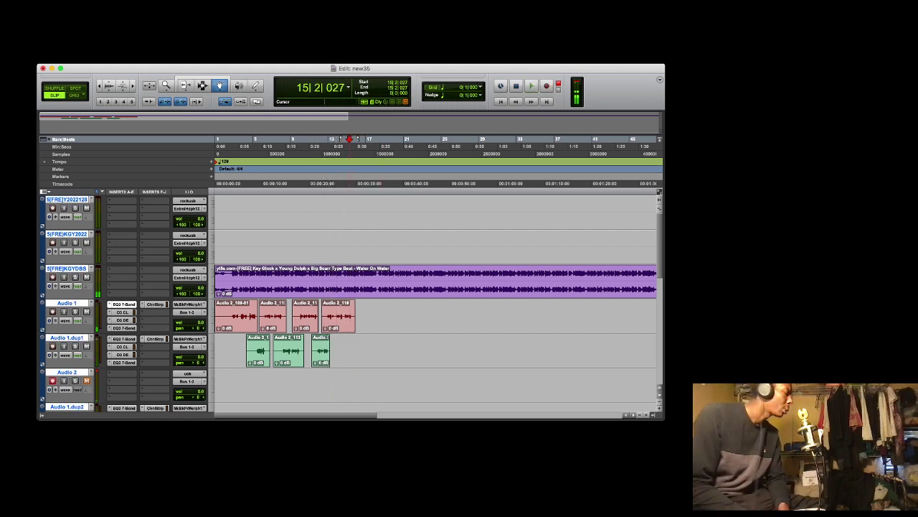
Record the next vocal take on Audio 2 from bar 15, beat 2, and move the clip to the Audio 1.dup1 track
key("super+space")
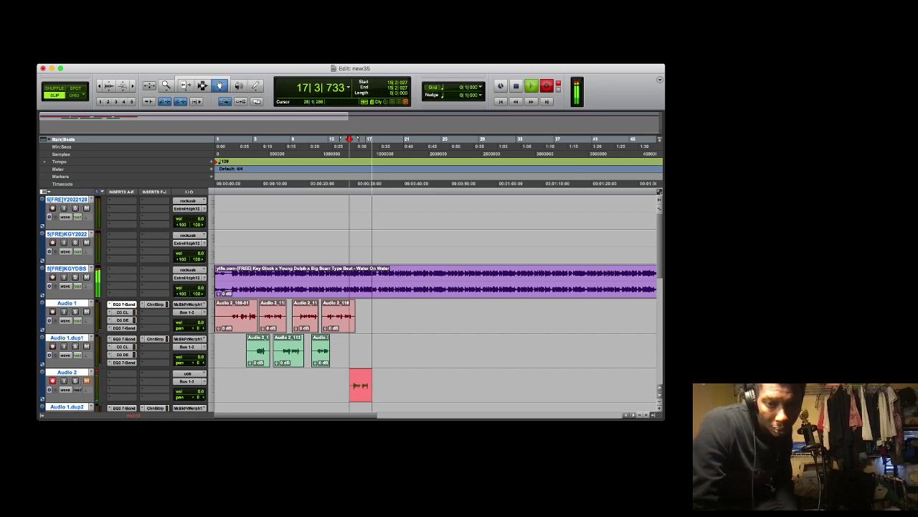
key("space")
key("space")
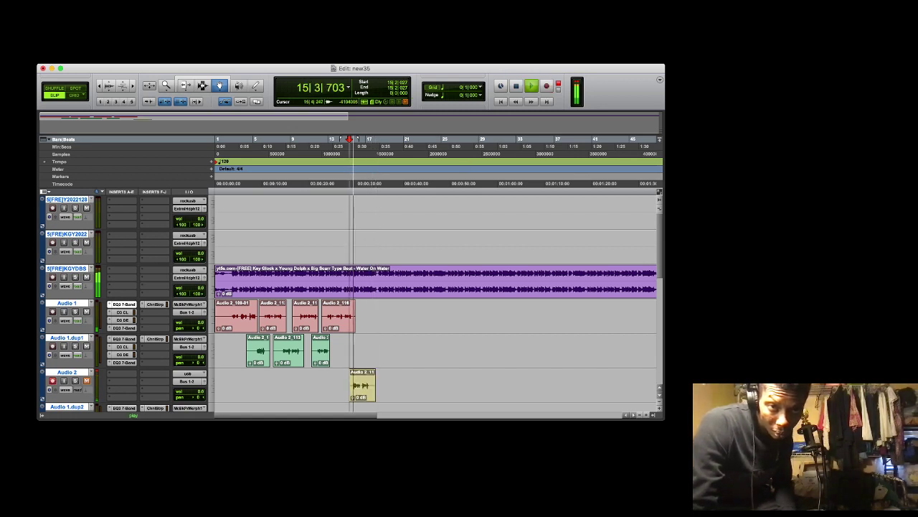
left_click(360, 386)
left_click_drag(362, 385, 362, 351)
Trim the end of the last clip on Audio 1.dup1 to about bar 17, beat 3, while checking it in playback
key("F6")
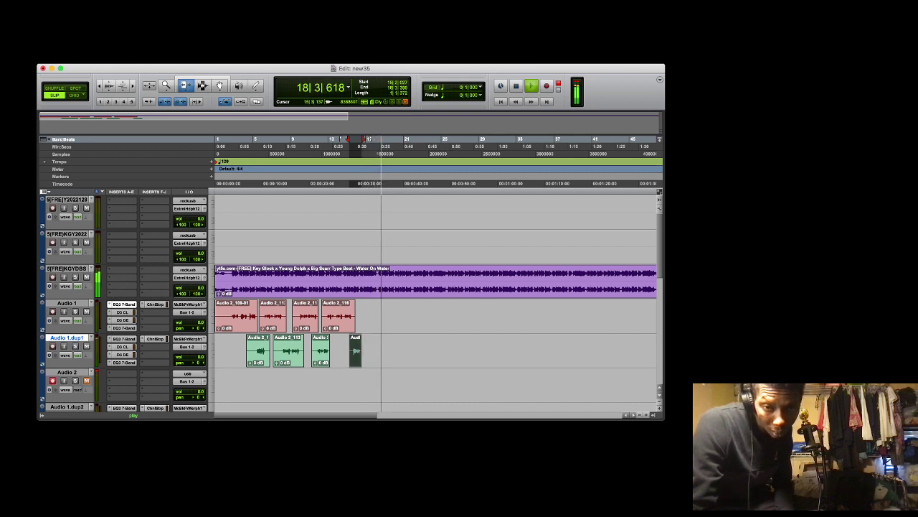
left_click(352, 140)
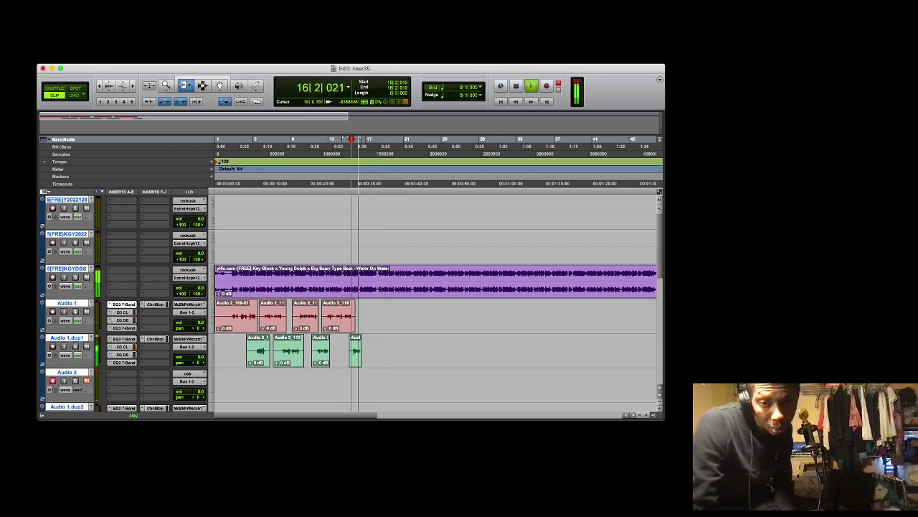
left_click_drag(361, 351, 373, 351)
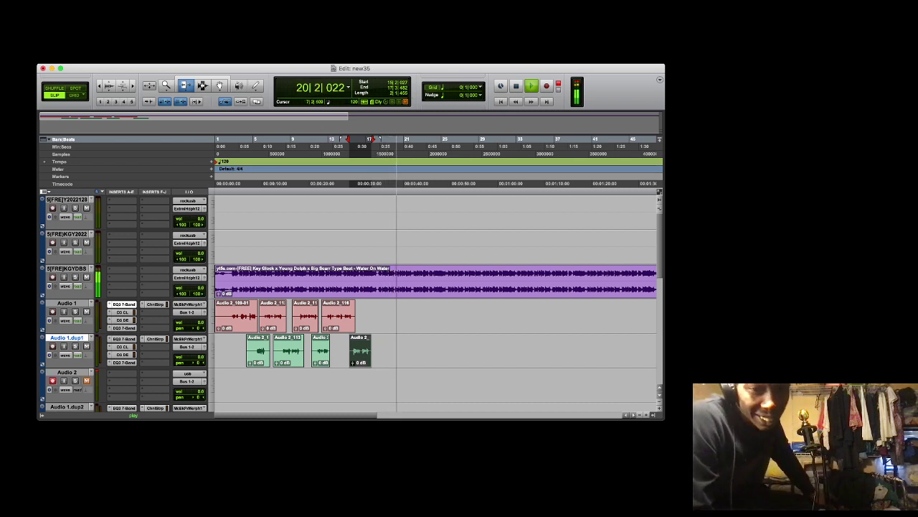
Delete the silent start of the first clip on Audio 1 up to bar 2, beat 3, and of the first clip on Audio 1.dup1
left_click(231, 147)
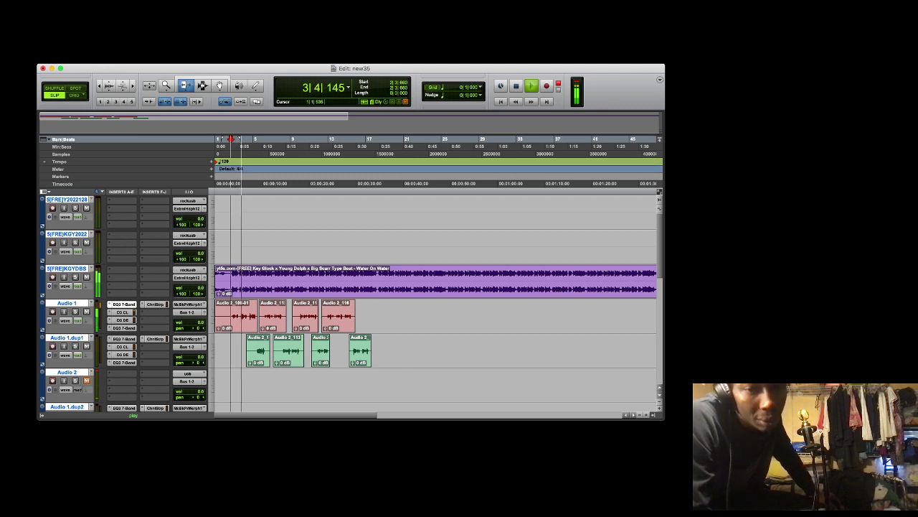
left_click(203, 85)
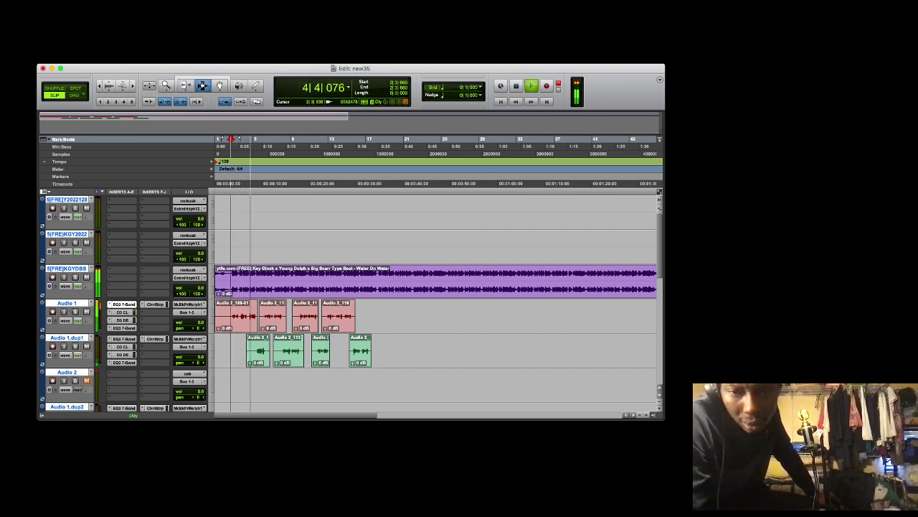
left_click_drag(230, 315, 215, 316)
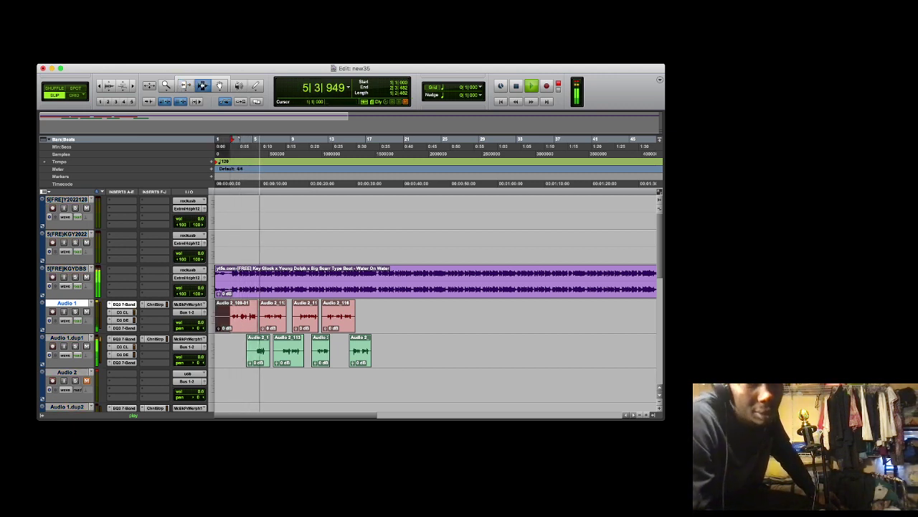
key("Delete")
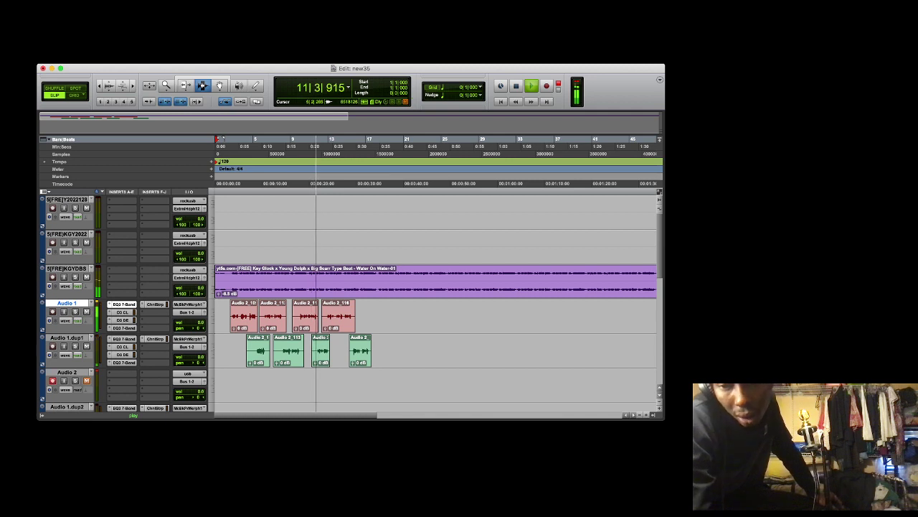
left_click_drag(255, 344, 215, 344)
key("Delete")
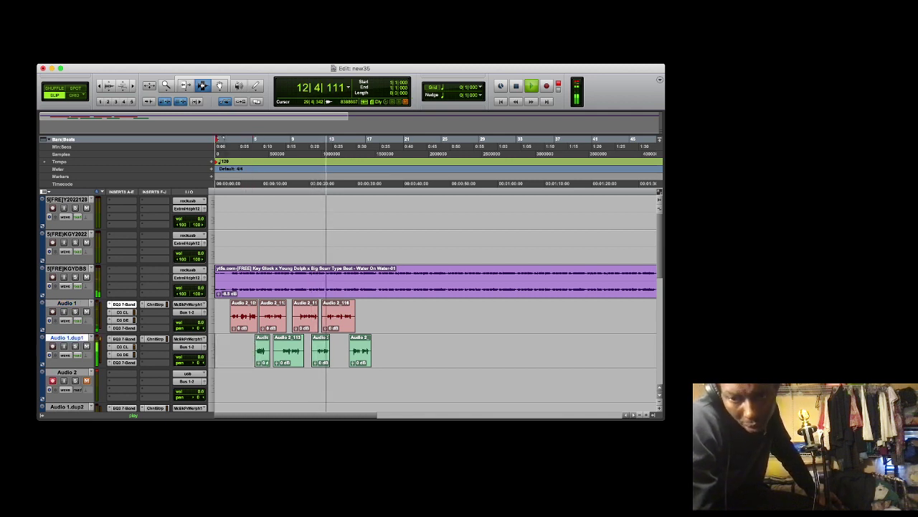
Copy the vocal section on Audio 1 and Audio 1.dup1 from bar 1 to bar 24 and paste it at bar 29, beat 4
key("r")
key("r")
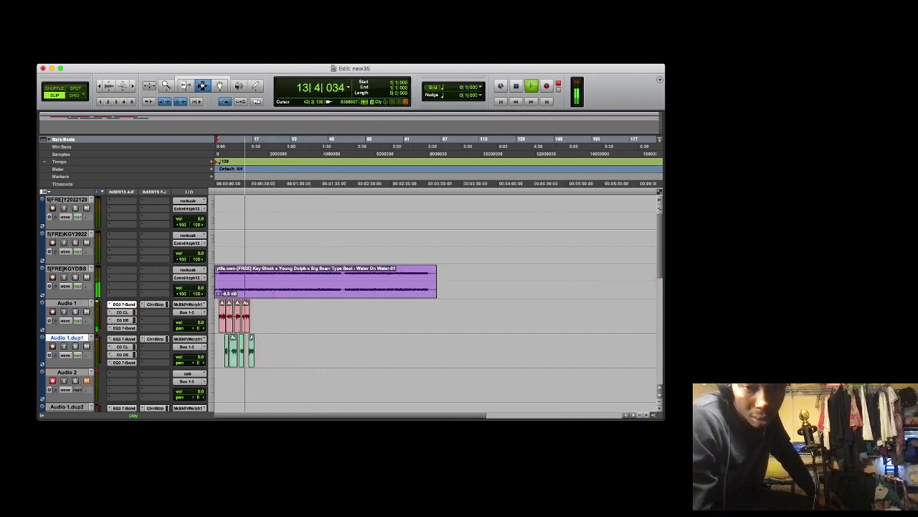
key("super+bracketright")
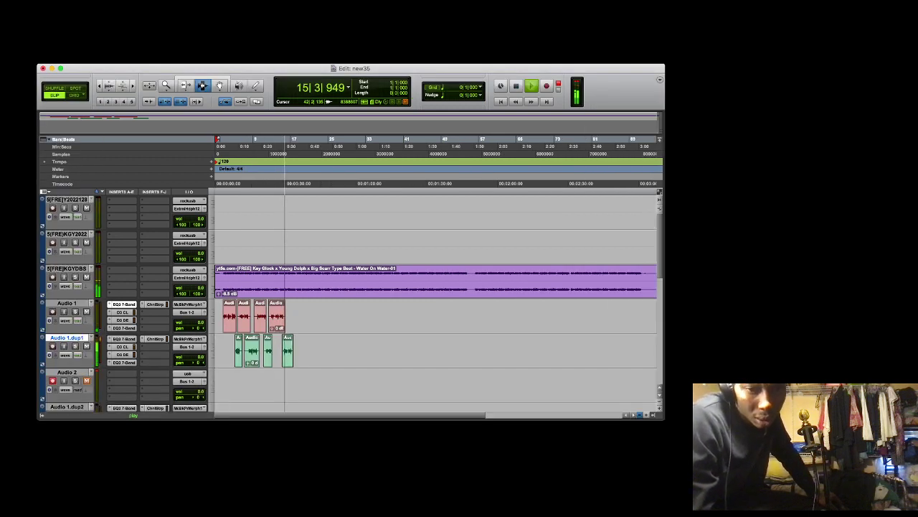
key("super+bracketleft")
left_click_drag(271, 316, 214, 348)
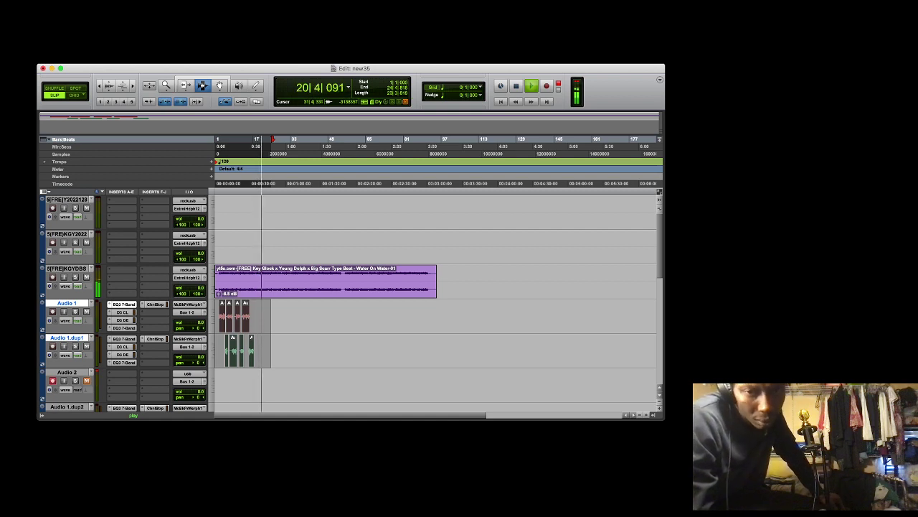
left_click_drag(283, 317, 307, 350)
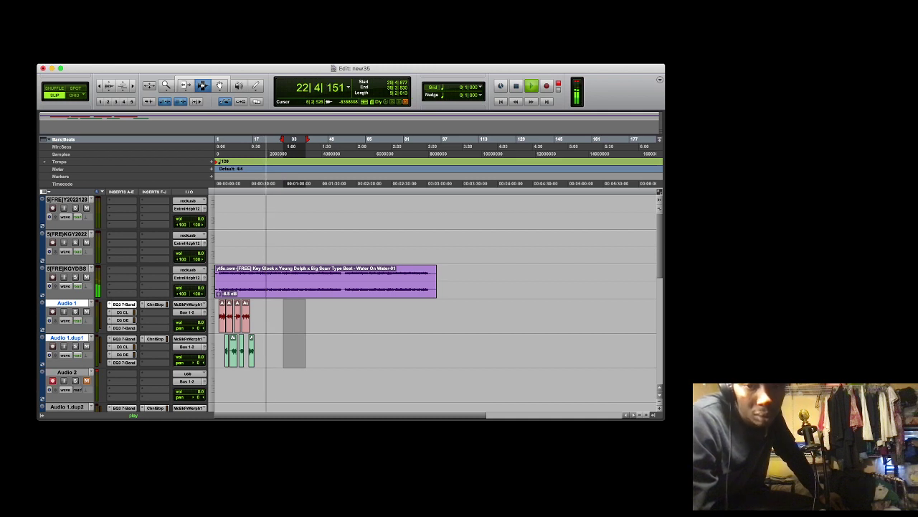
key("super+v")
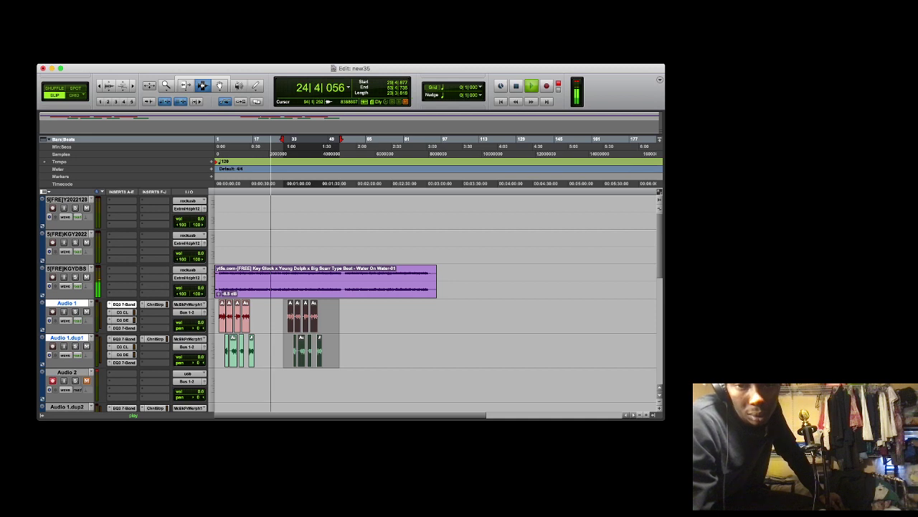
Shift the pasted vocal clips on both tracks slightly later to about bar 30, beat 3, to line up with the beat
key("super+bracketright")
key("super+bracketright")
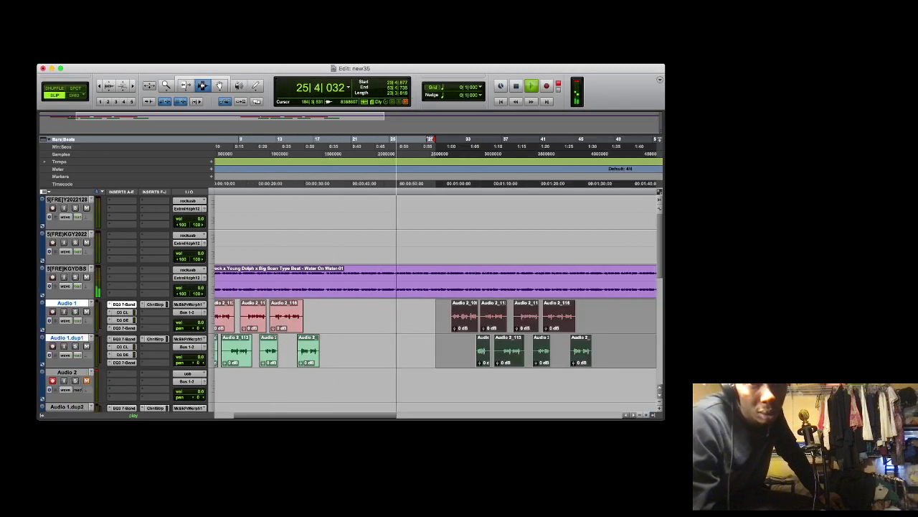
key("super+bracketright")
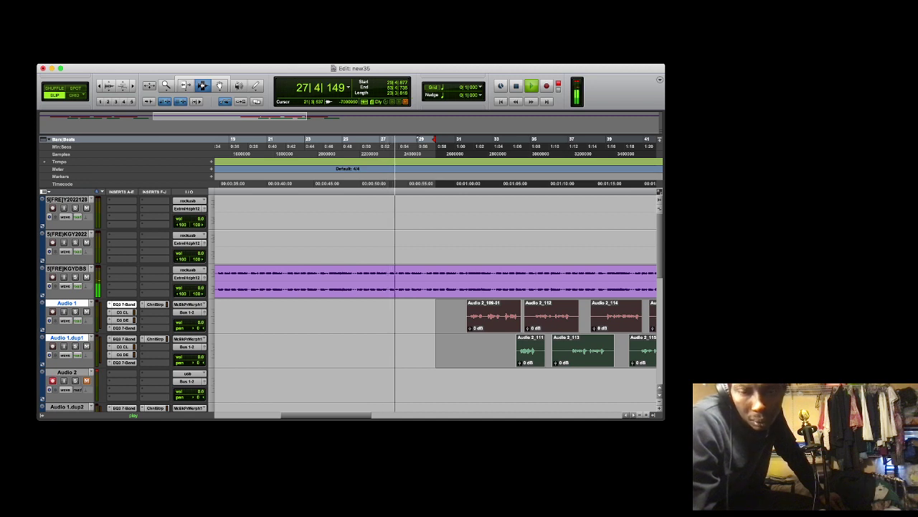
key("F8")
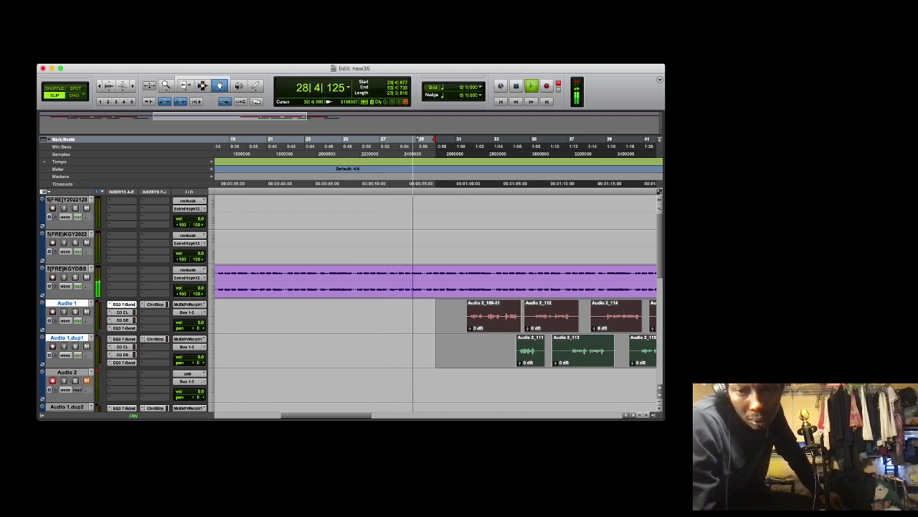
left_click_drag(492, 316, 506, 316)
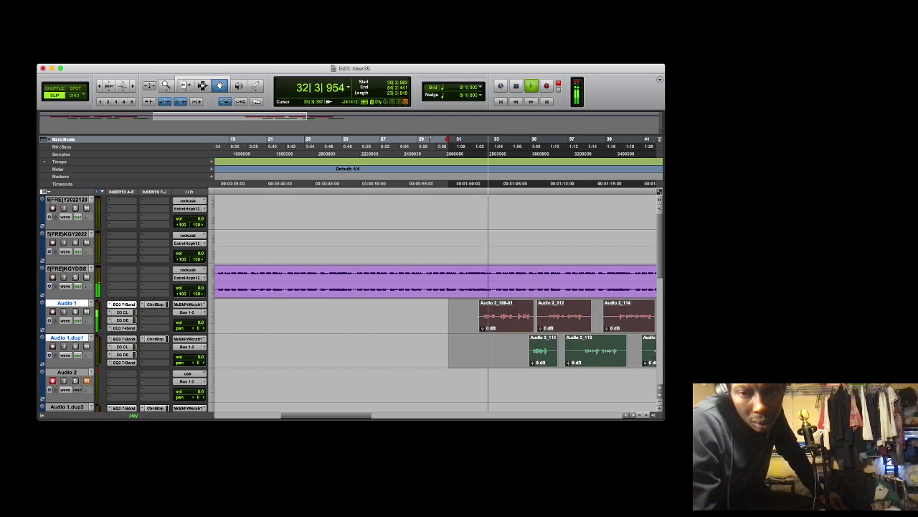
key("KP_Subtract")
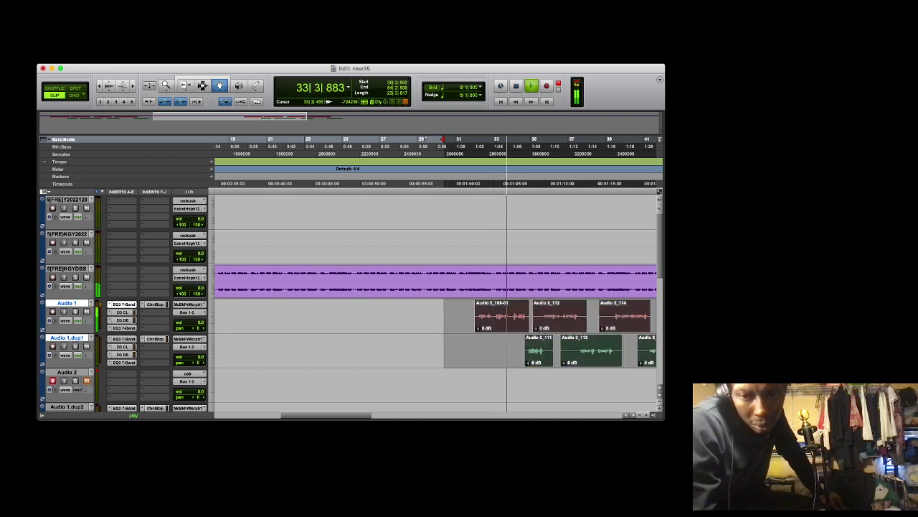
left_click_drag(502, 316, 502, 316)
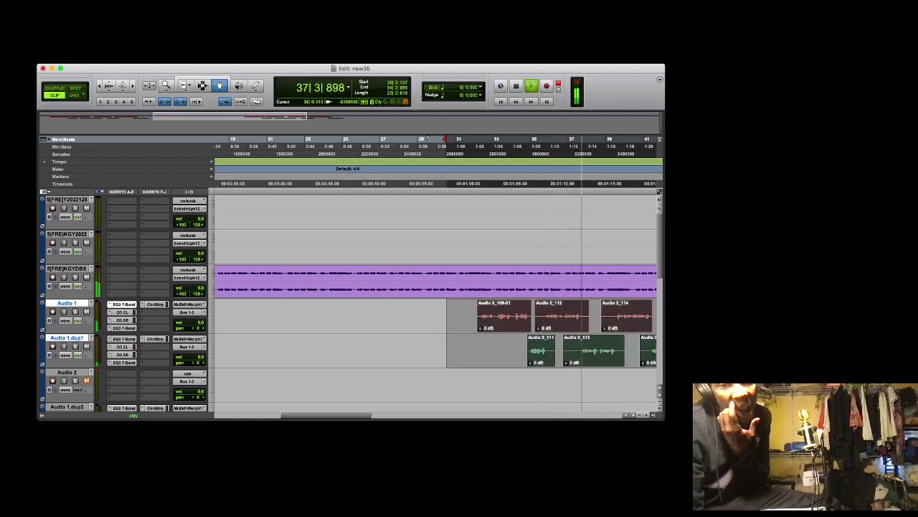
Paste the copied vocal section a second time on Audio 1 and Audio 1.dup1, at bar 55, beat 1
key("super+bracketleft")
key("super+bracketleft")
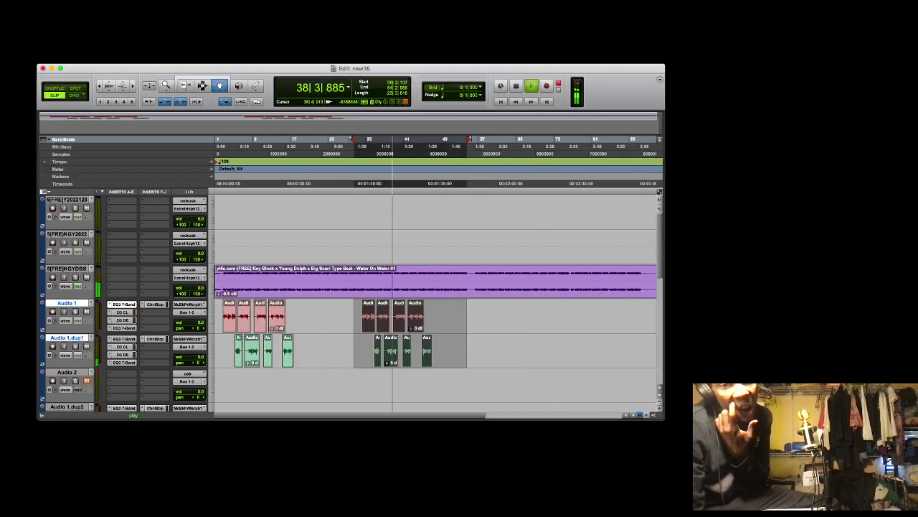
key("super+bracketleft")
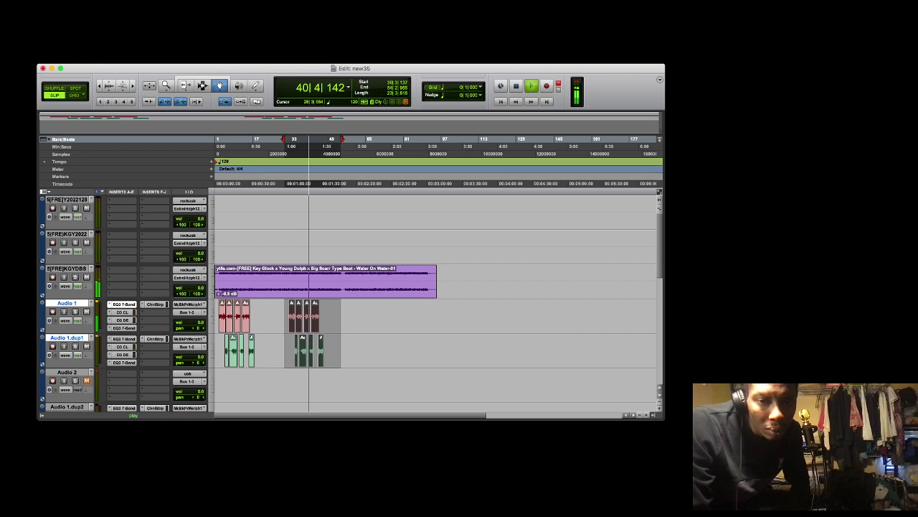
left_click(203, 85)
left_click(343, 316)
left_click_drag(342, 316, 410, 352)
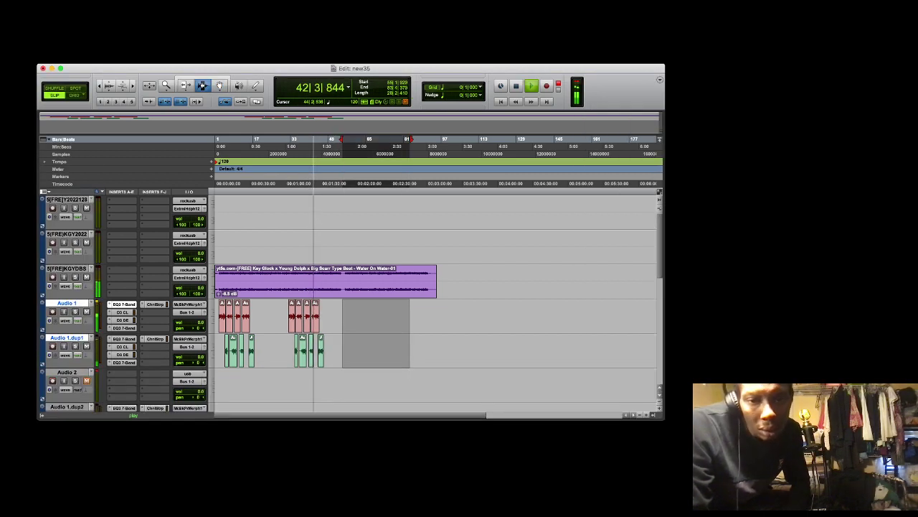
key("super+v")
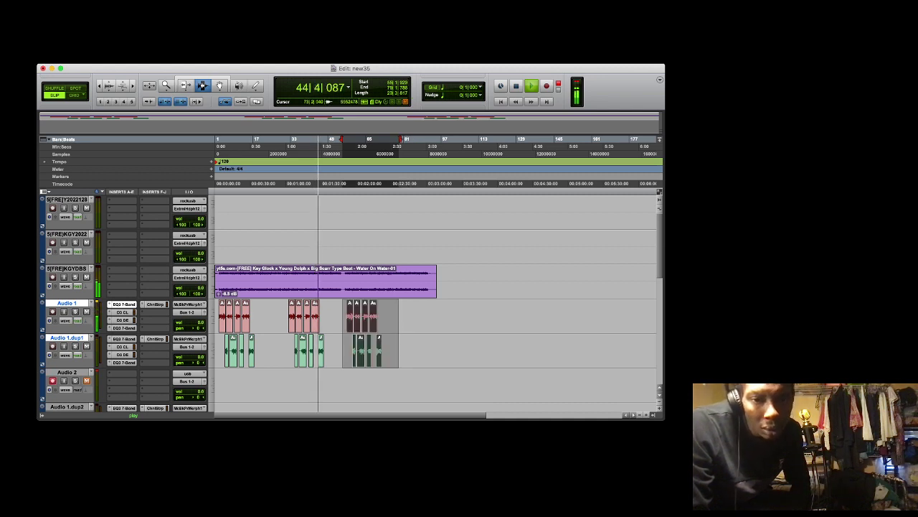
Move the second pasted vocal section on both tracks to about bar 52, beat 3
key("F8")
left_click_drag(349, 317, 402, 317)
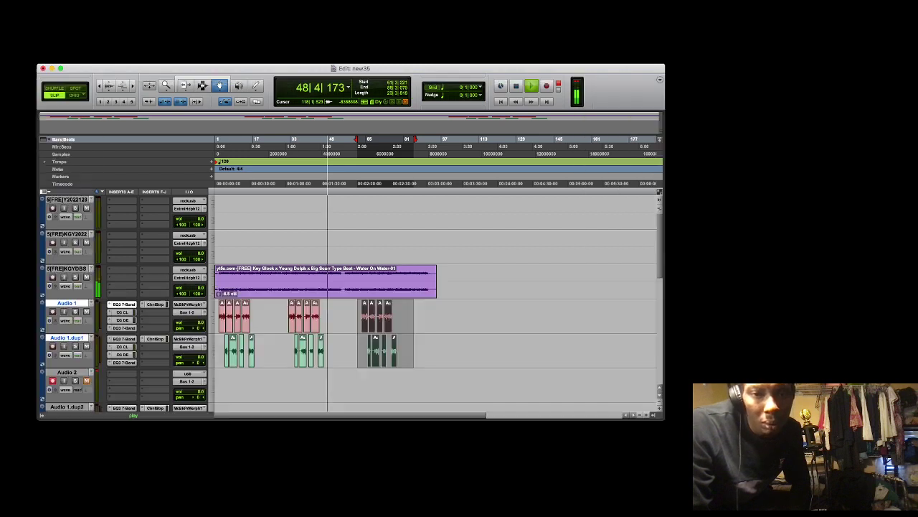
key("t")
key("t")
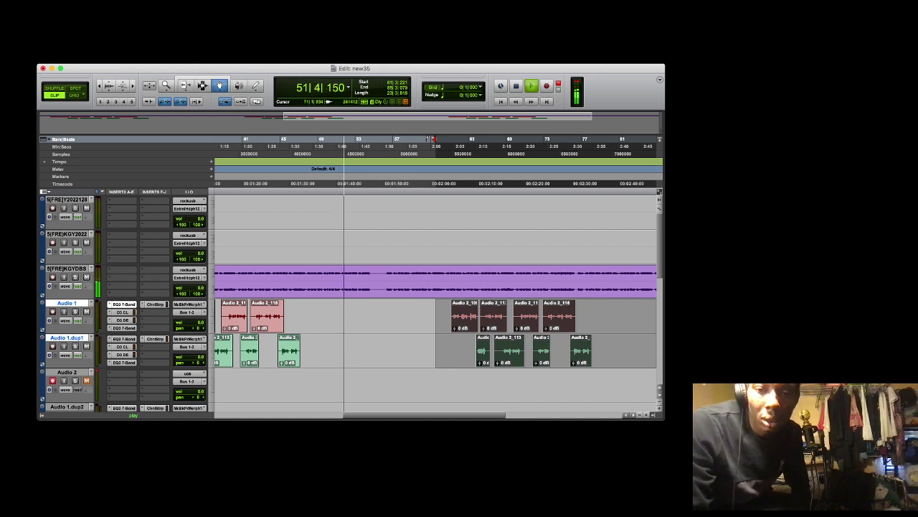
left_click_drag(474, 316, 395, 315)
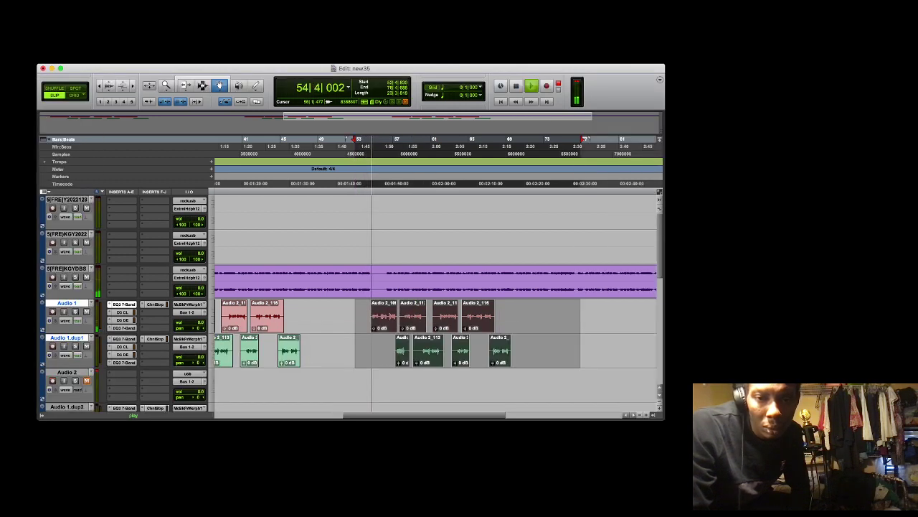
left_click_drag(385, 316, 382, 316)
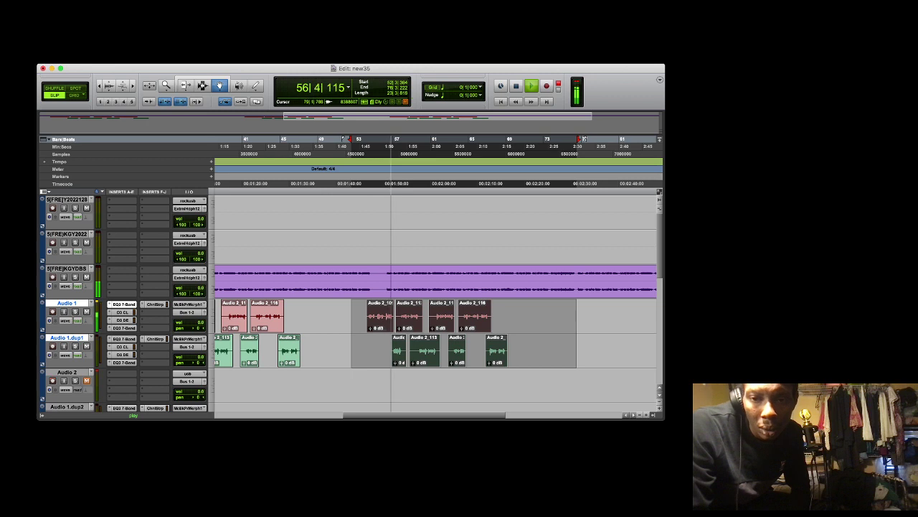
Nudge the second pasted vocal section slightly later, so it starts at 52|3|609
left_click(646, 415)
left_click(647, 415)
key("super+bracketright")
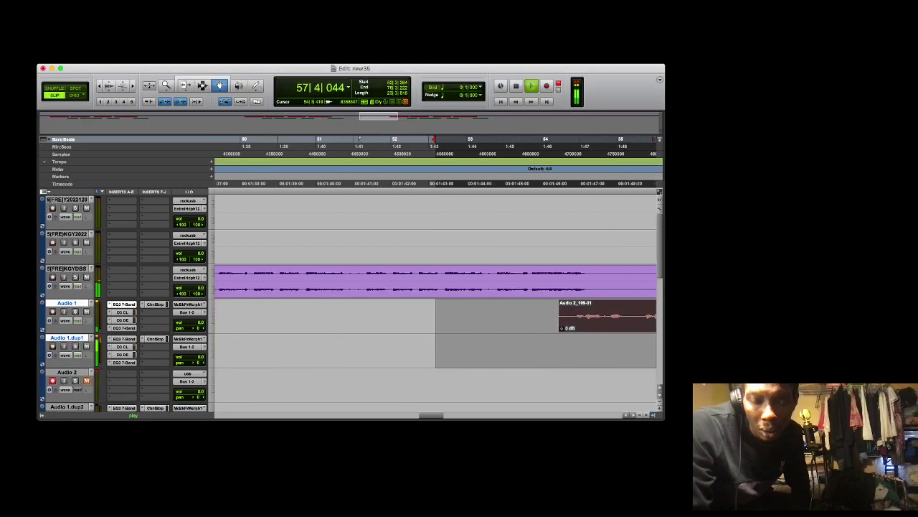
key("plus")
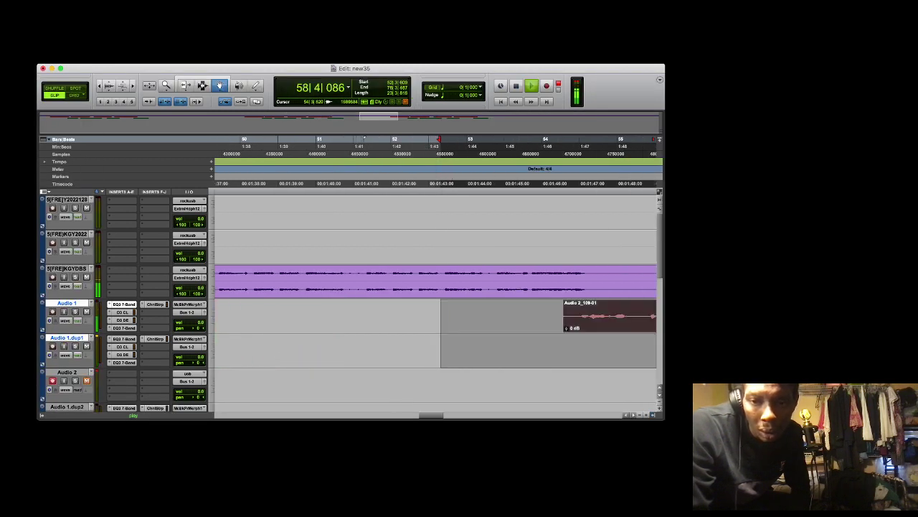
Nudge the second pasted vocal section on both tracks slightly later, so it starts at 52|3|720
left_click_drag(595, 310, 598, 310)
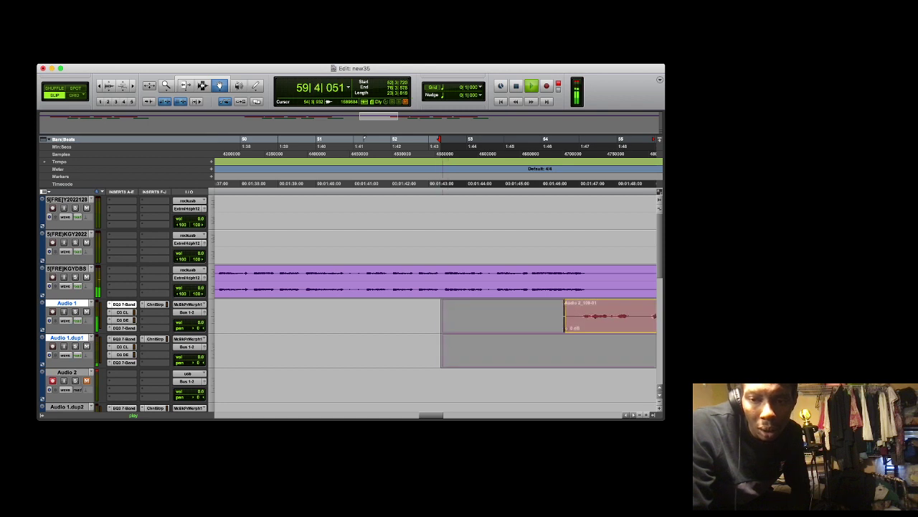
key("plus")
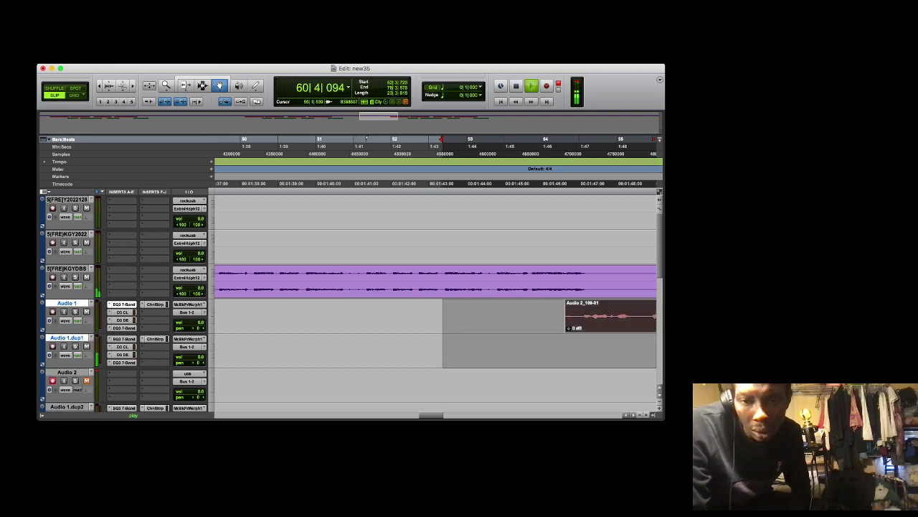
Paste the copied vocal section a third time on Audio 1 and Audio 1.dup1, starting at 76|4|510
key("r")
key("r")
key("r")
key("r")
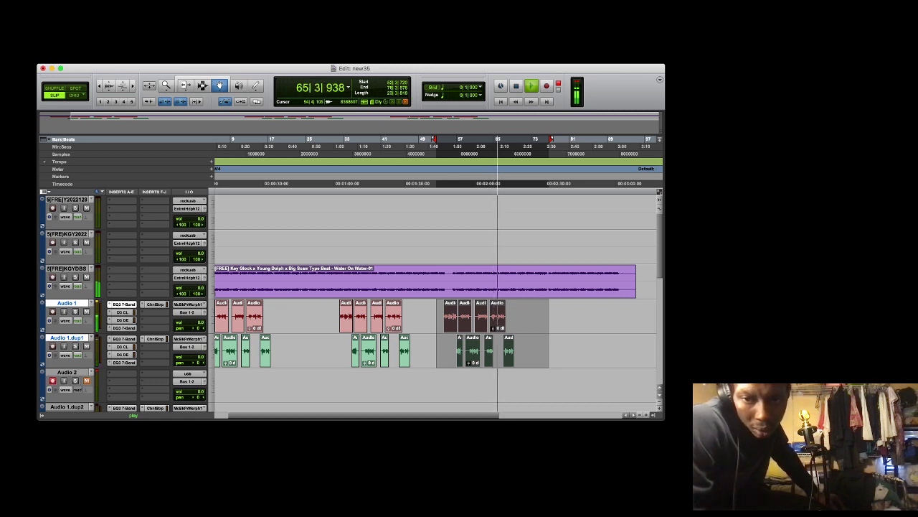
key("F7")
left_click_drag(550, 316, 622, 359)
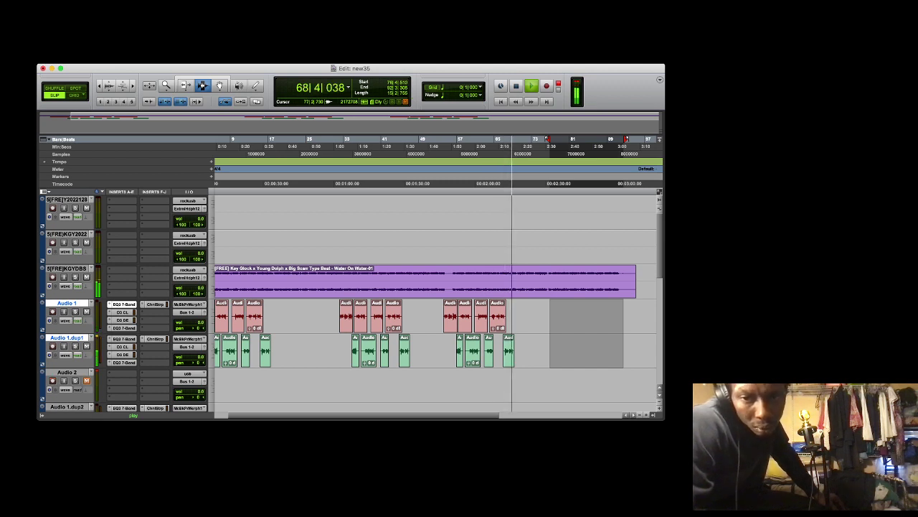
key("super+v")
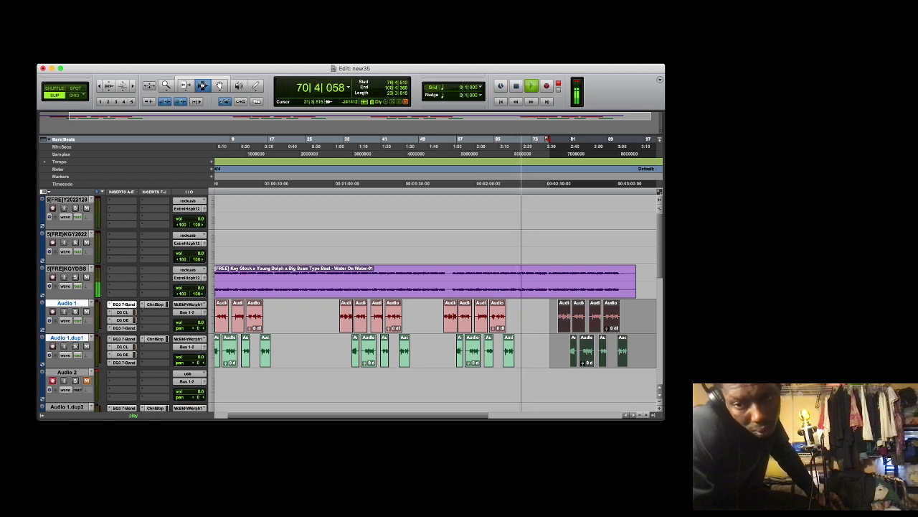
Move the third pasted vocal section on both tracks earlier, to about bar 74, beat 4, to line up with the beat
key("super+bracketright")
key("super+bracketright")
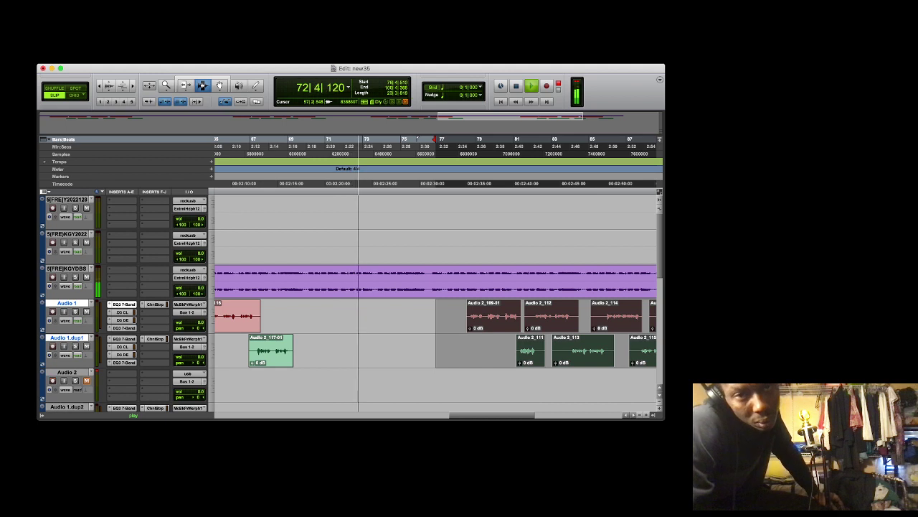
key("super+bracketright")
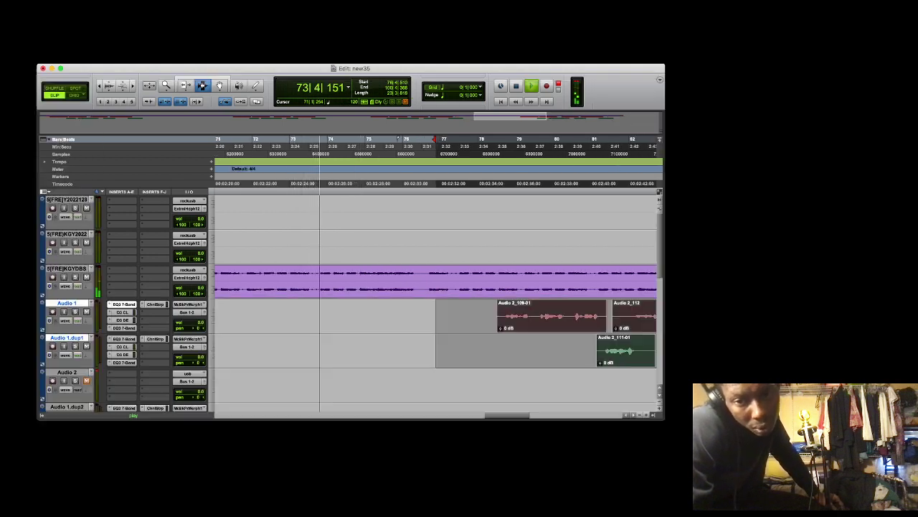
key("F8")
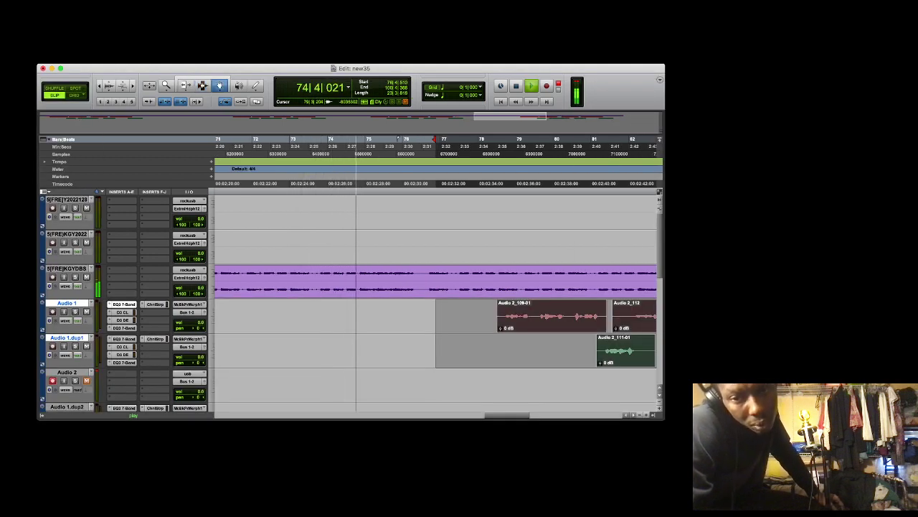
left_click_drag(546, 309, 482, 308)
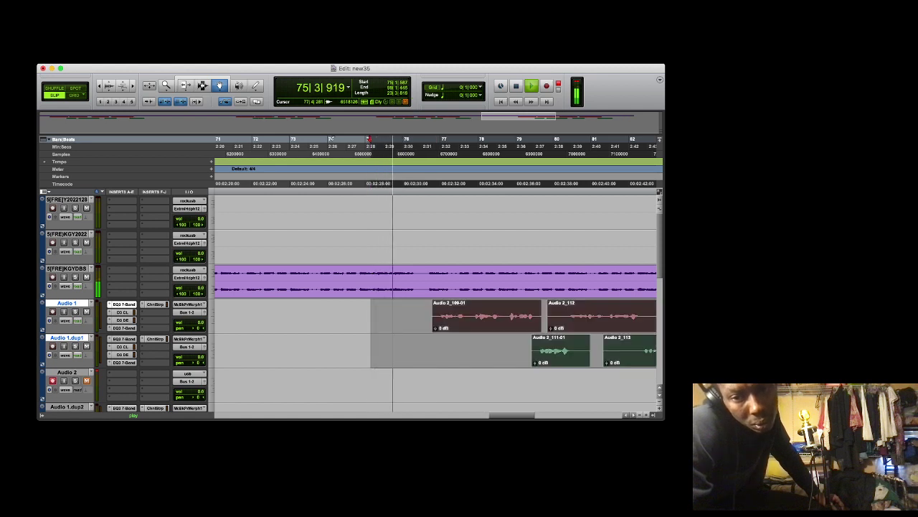
key("KP_Subtract")
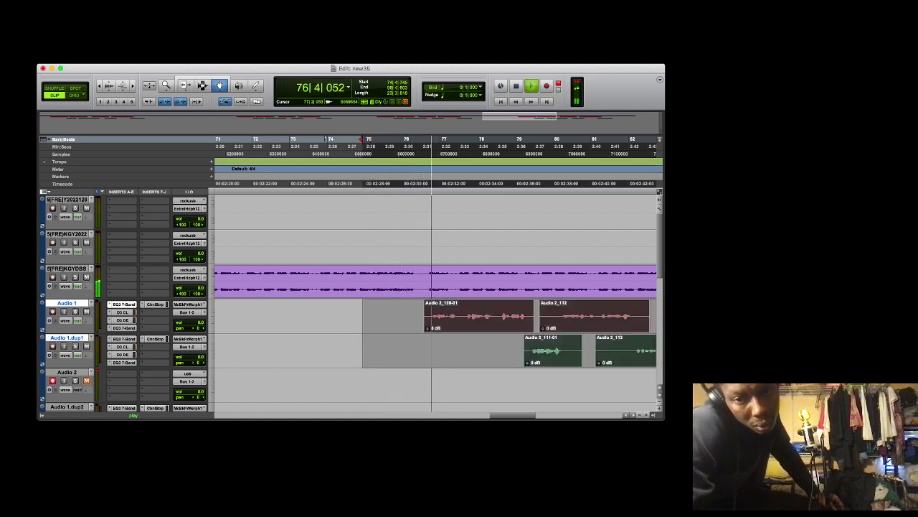
left_click_drag(459, 310, 456, 310)
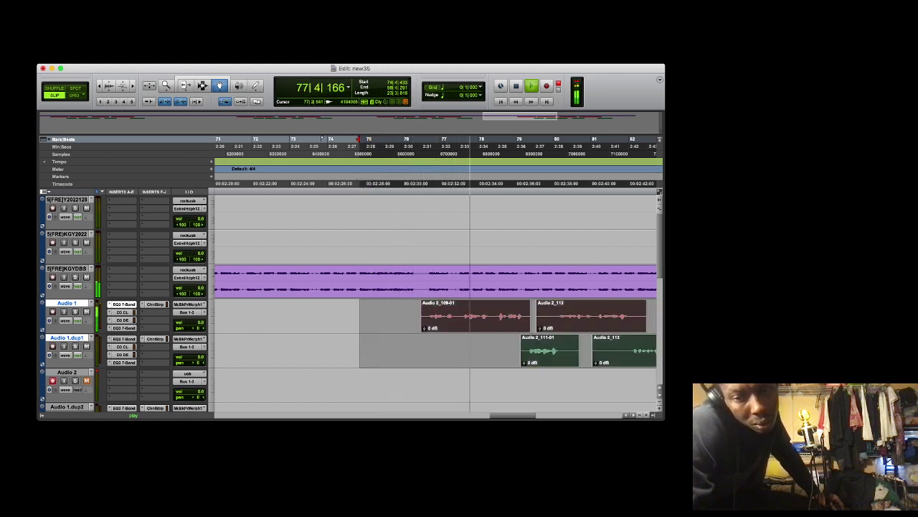
key("KP_Subtract")
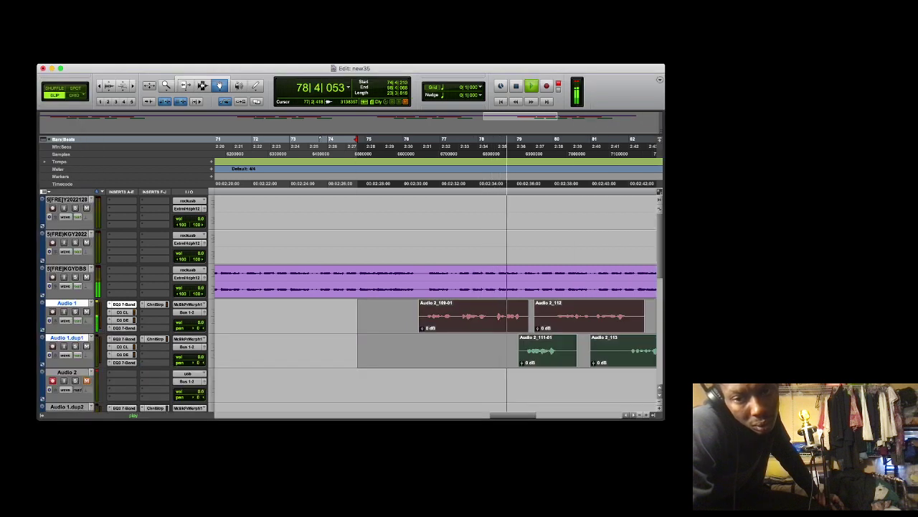
left_click_drag(455, 310, 454, 310)
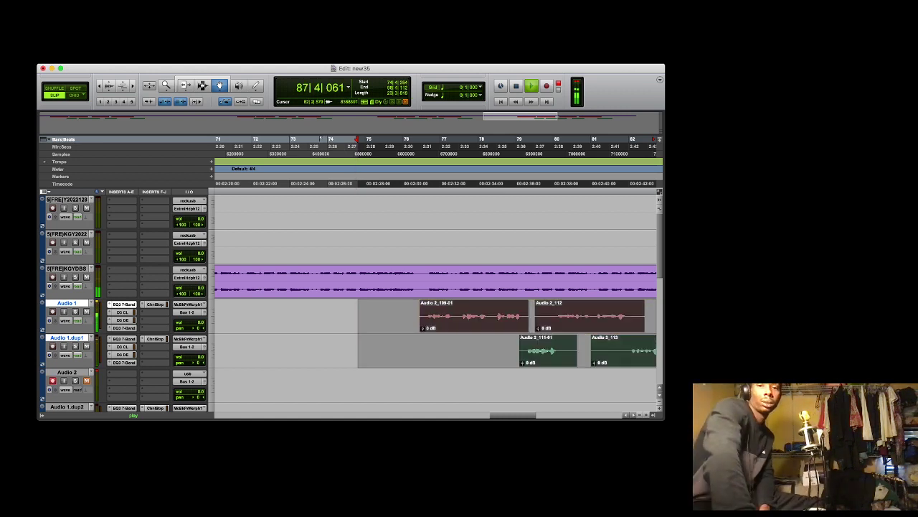
Record a continuous verse take on Audio 2 from bar 11, beat 1 to about bar 79
left_click(640, 415)
left_click(640, 415)
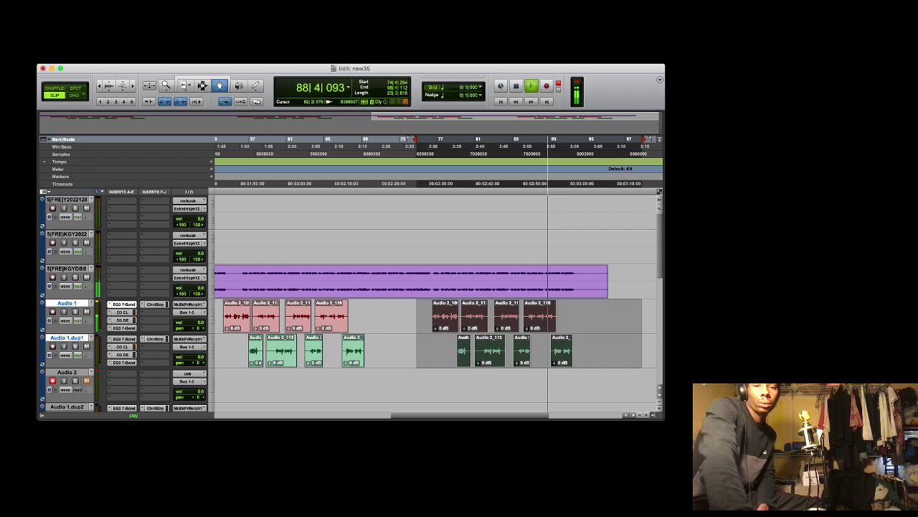
key("r")
key("r")
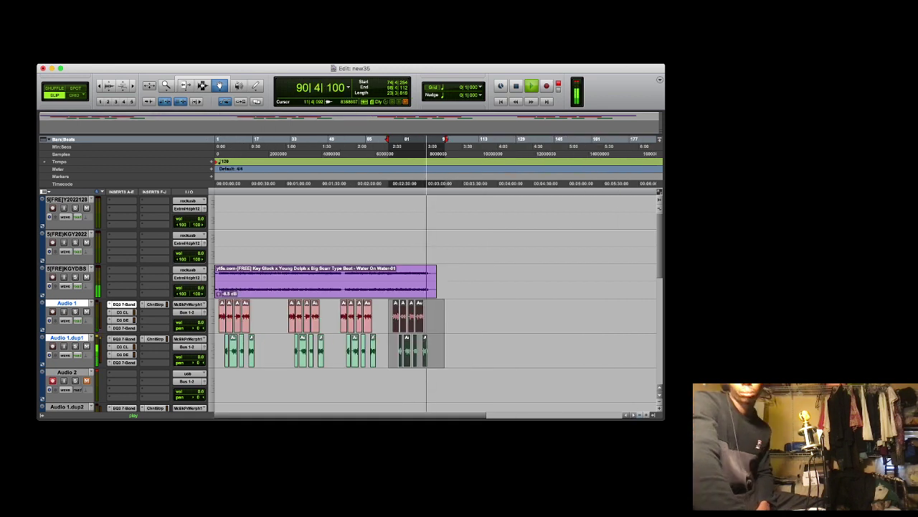
left_click(239, 147)
key("space")
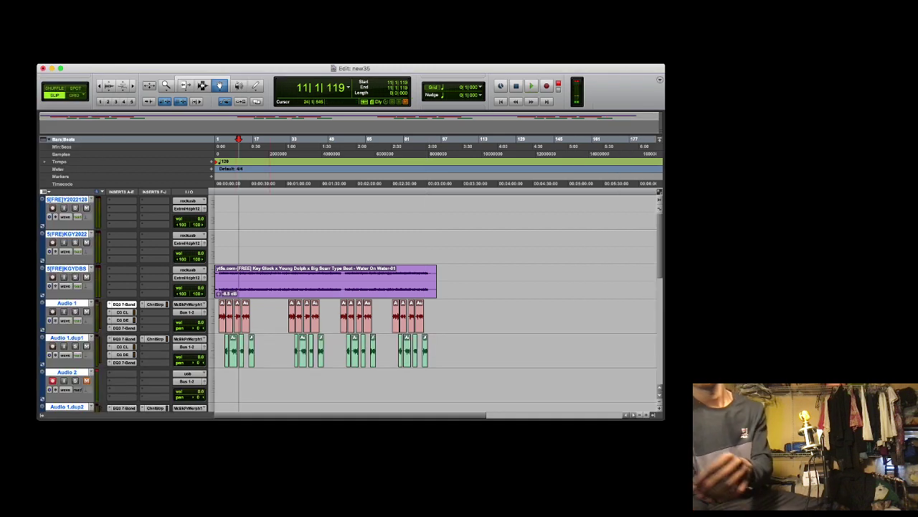
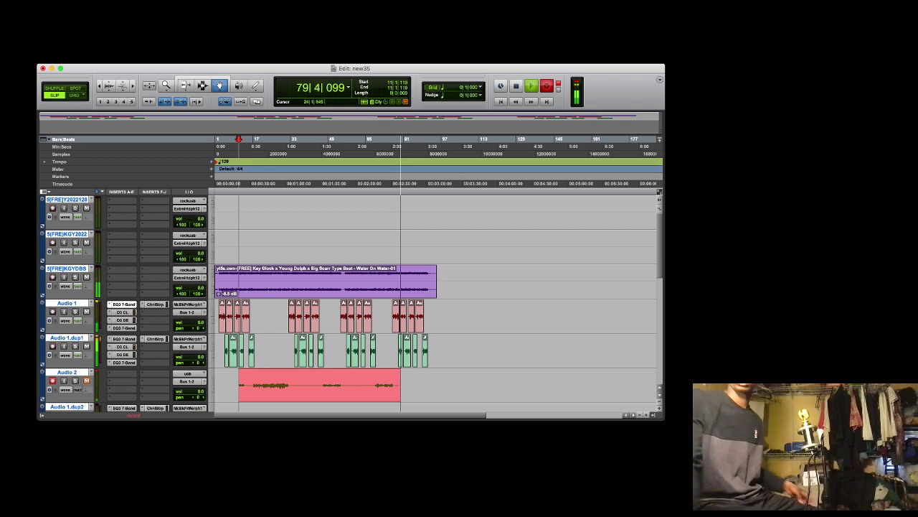
key("space")
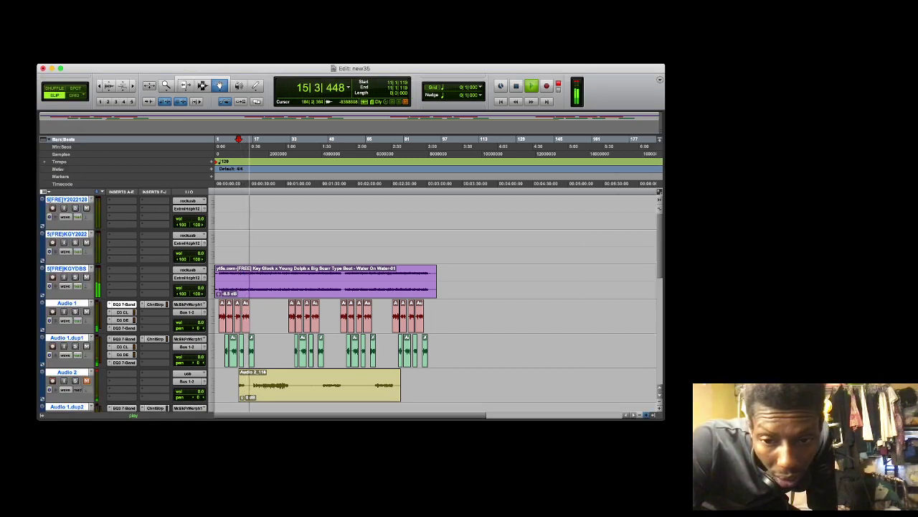
Trim the start of the new Audio 2 take to 17|2|818, where the verse begins
triple_click(646, 414)
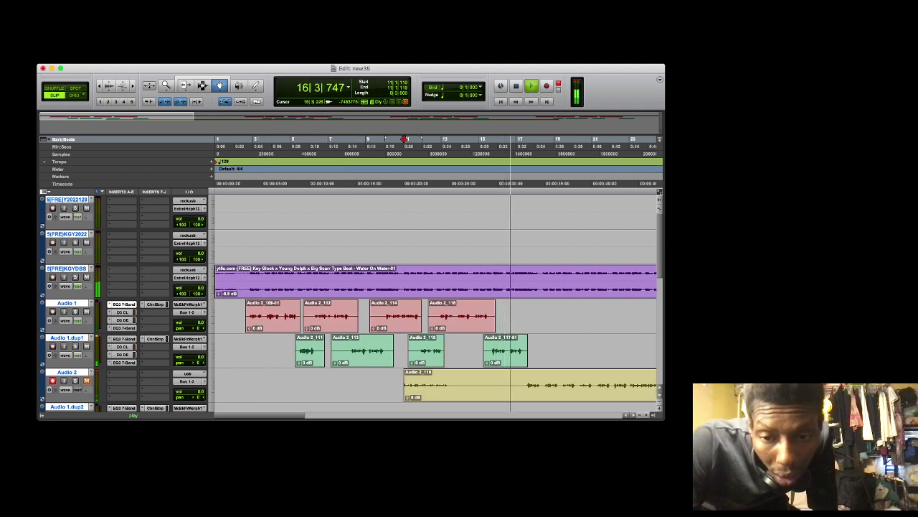
left_click(186, 85)
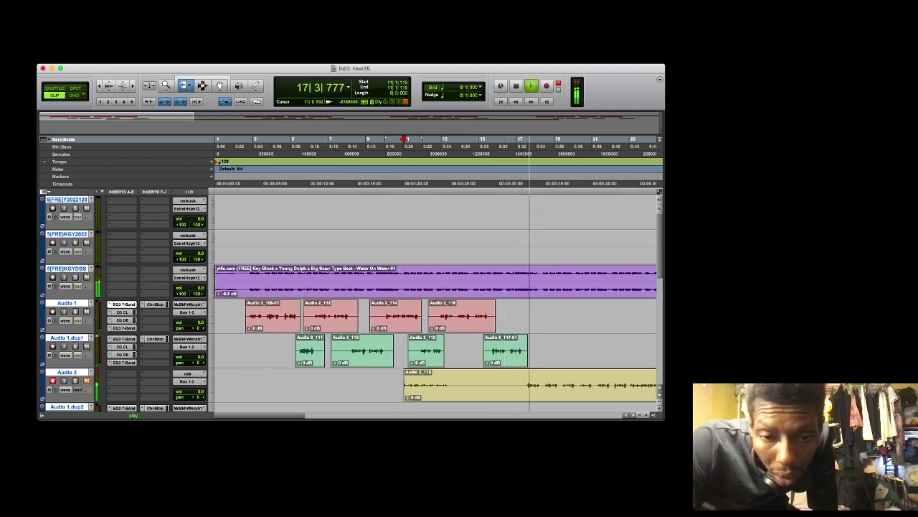
left_click(524, 386)
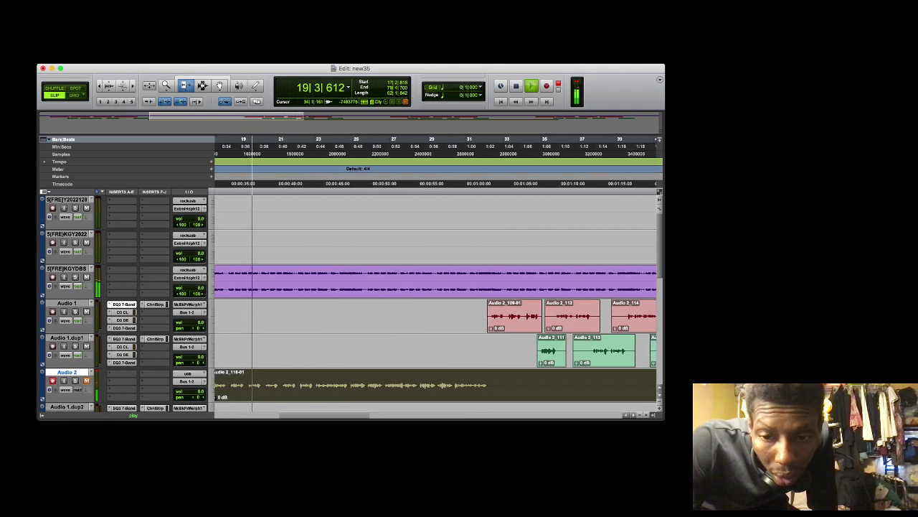
Delete the silent hook stretches from the Audio 2 take, from about bar 32 to 46 and bar 54 to 69
key("F7")
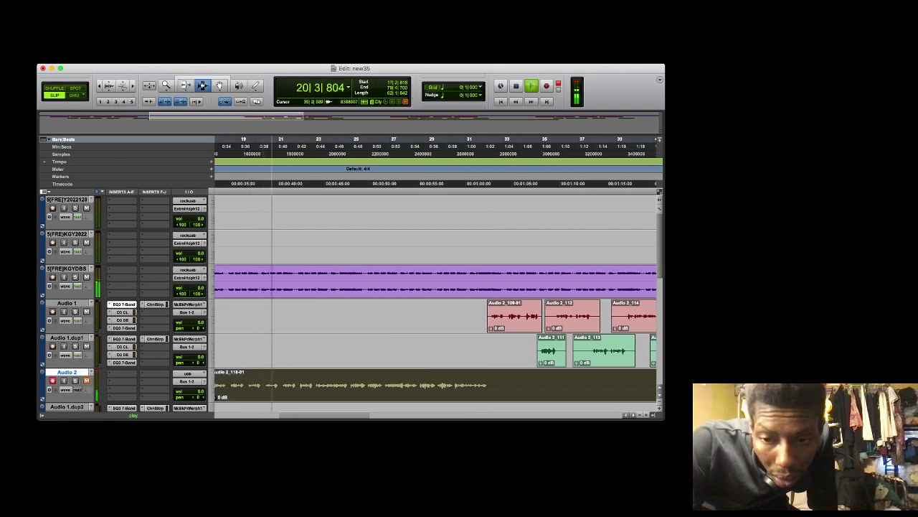
left_click_drag(487, 385, 482, 406)
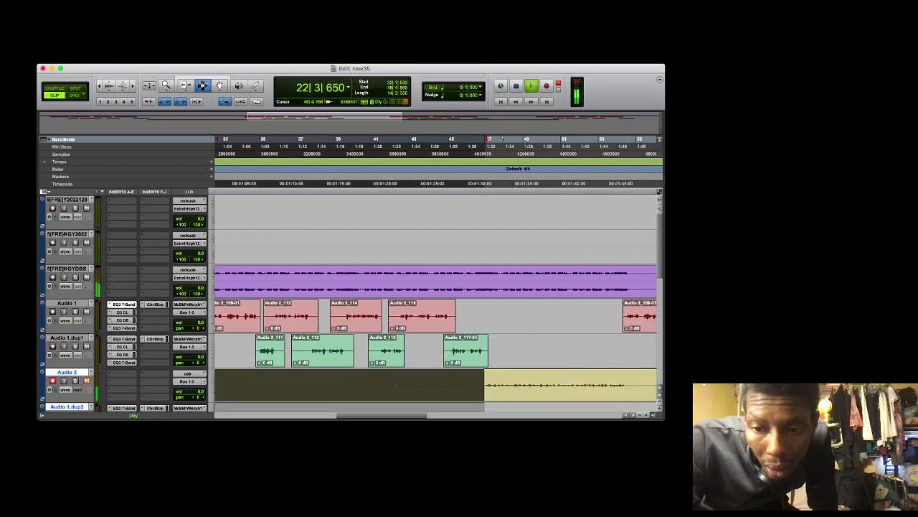
key("BackSpace")
left_click(485, 406)
left_click_drag(627, 385, 530, 386)
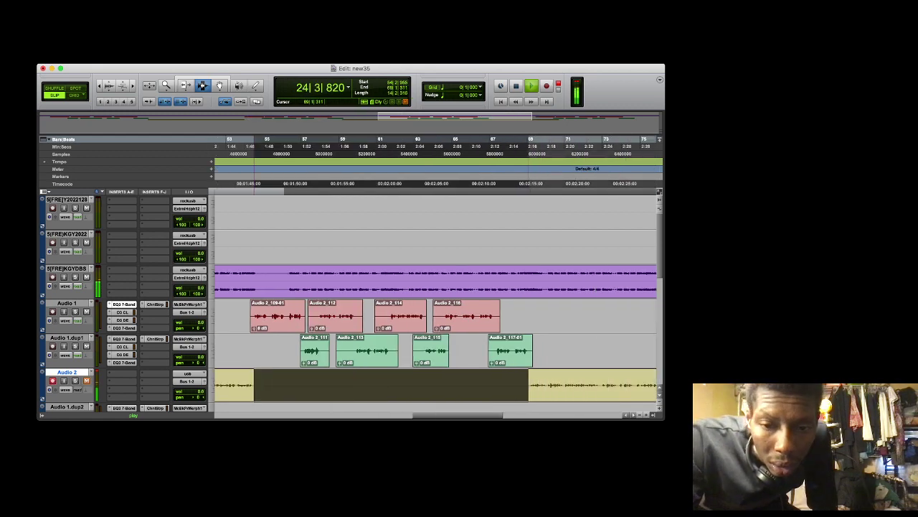
key("Delete")
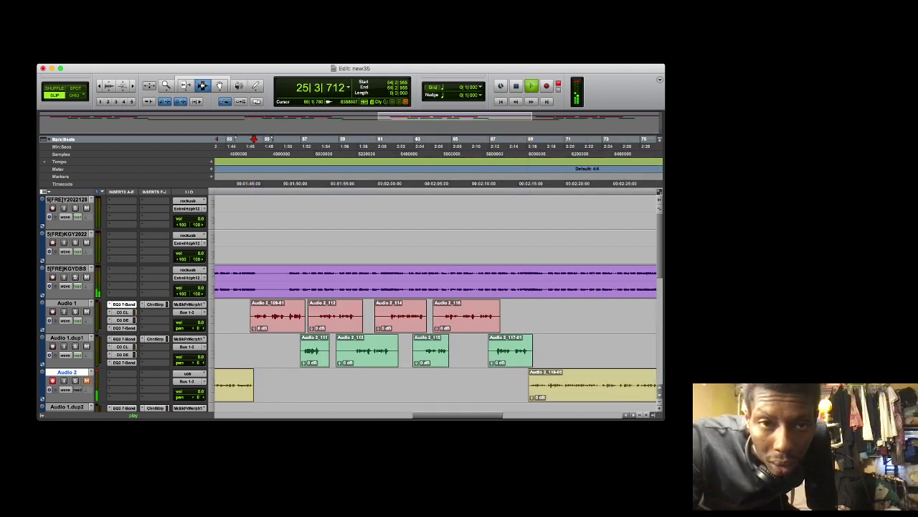
Move the first verse clip from Audio 2 up to Audio 1, keeping its start at 17|2|818
scroll(456, 386, "left", 15)
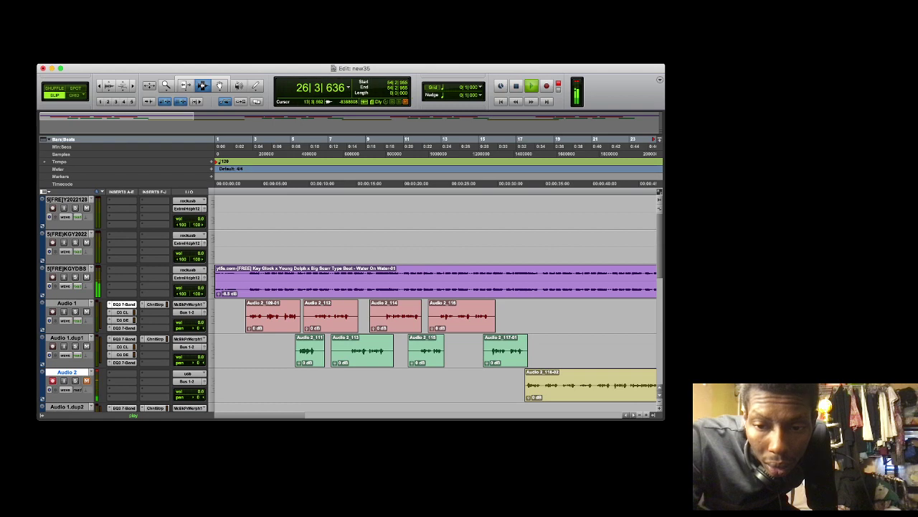
left_click_drag(577, 394, 571, 330)
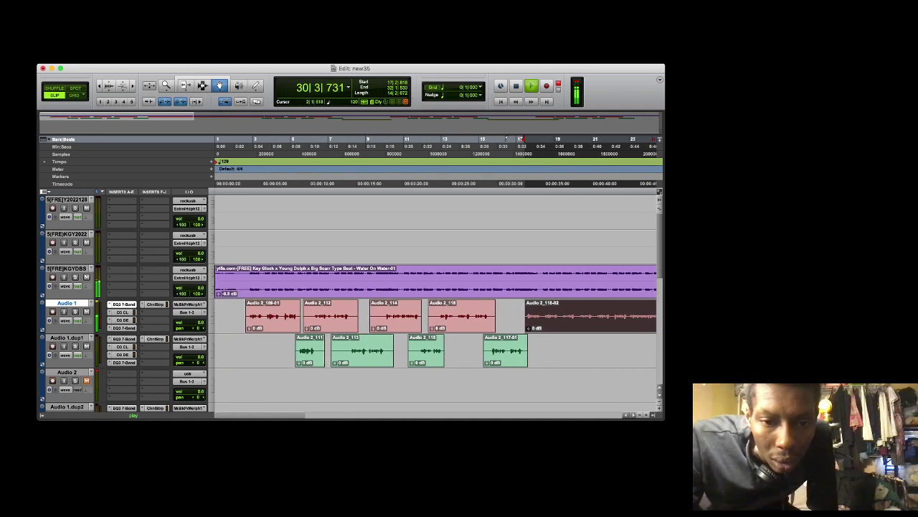
Play from bar 2 and trim the silence around the first hook's opening clips, Audio 2_109, 111 and 112
left_click(241, 147)
left_click(186, 85)
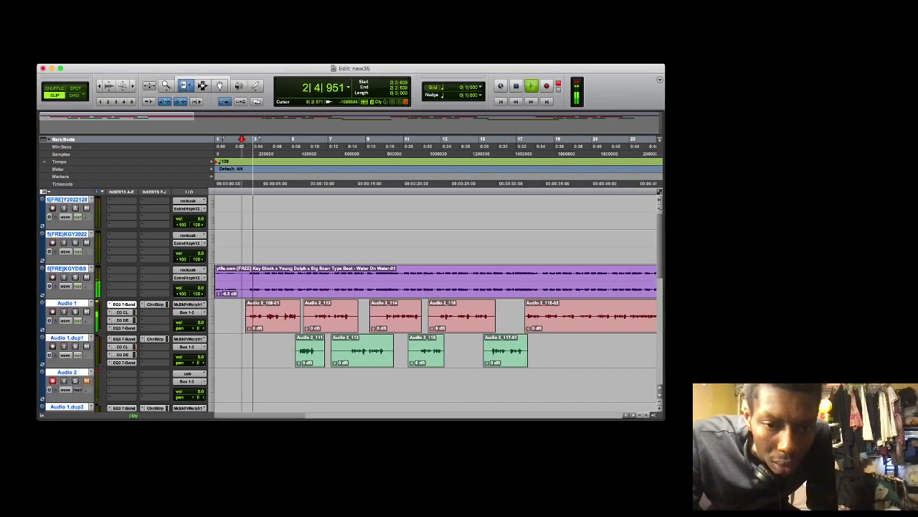
left_click_drag(304, 315, 314, 316)
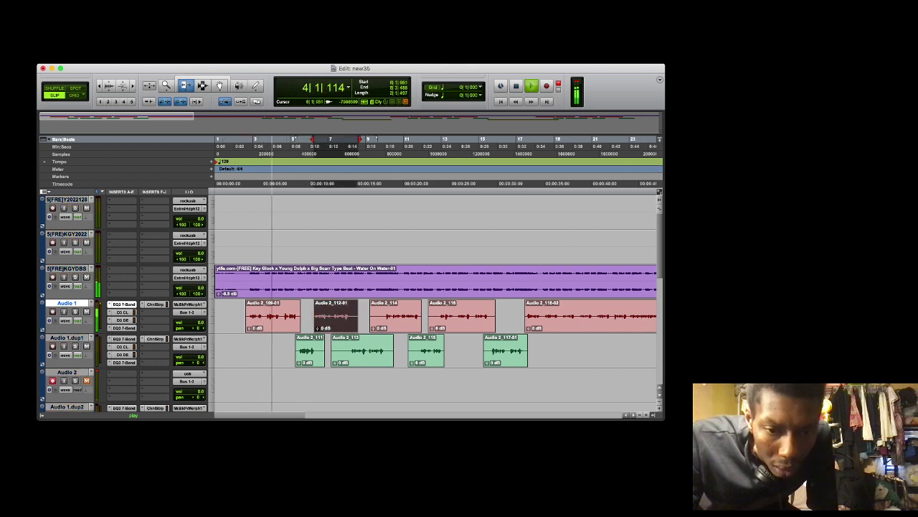
left_click_drag(296, 351, 317, 350)
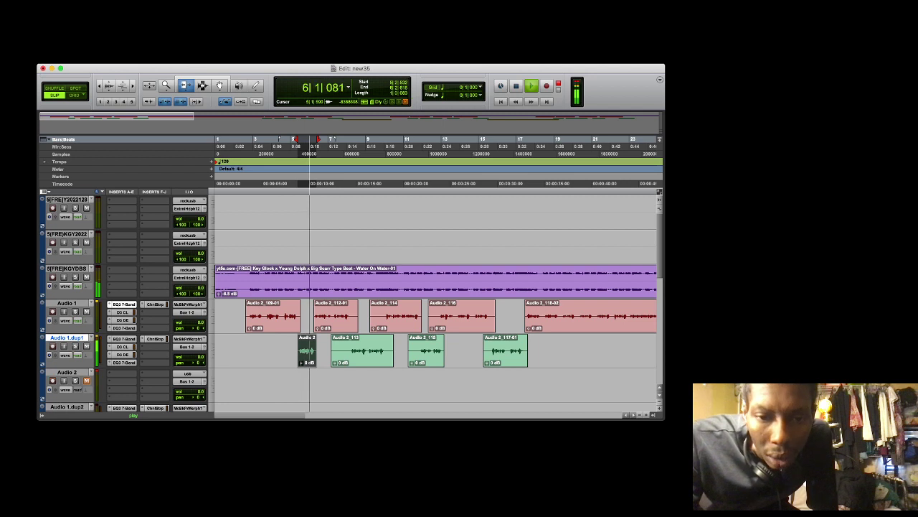
left_click_drag(300, 316, 298, 316)
left_click_drag(356, 316, 350, 315)
Trim the silence around the first hook's remaining clips on Audio 1 and Audio 1.dup1, Audio 2_113 through Audio 2_117
left_click_drag(331, 351, 387, 351)
left_click_drag(371, 315, 384, 316)
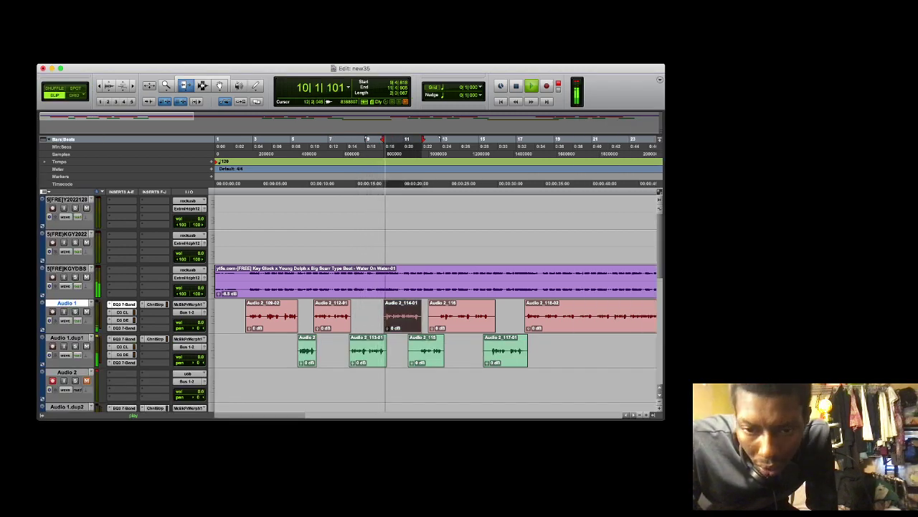
left_click_drag(409, 350, 421, 350)
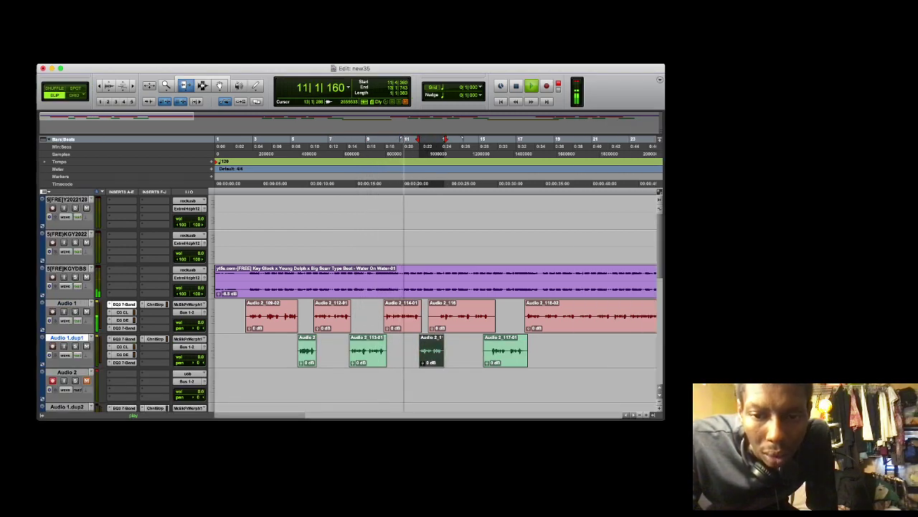
left_click_drag(430, 316, 488, 316)
left_click_drag(487, 350, 526, 350)
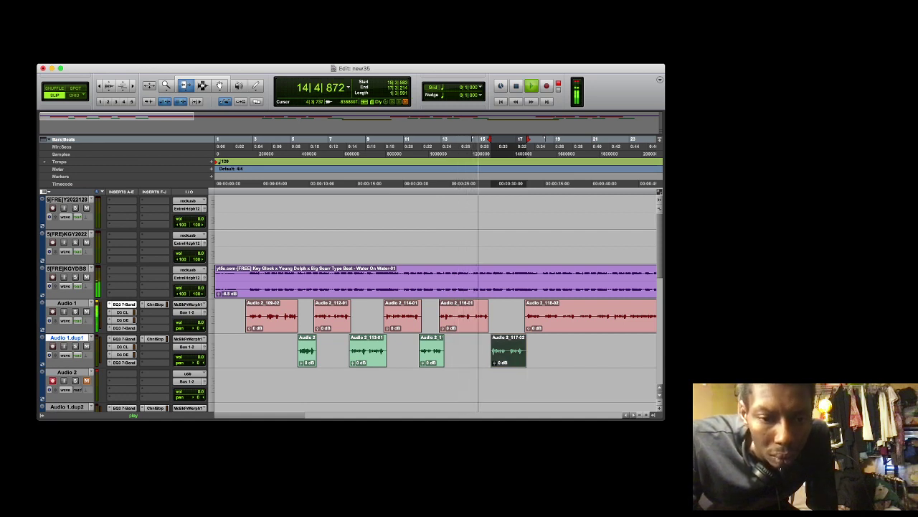
Trim the silence around the second hook's opening clips, Audio 2_111, 112 and 113, on Audio 1 and Audio 1.dup1
scroll(435, 301, "right", 10)
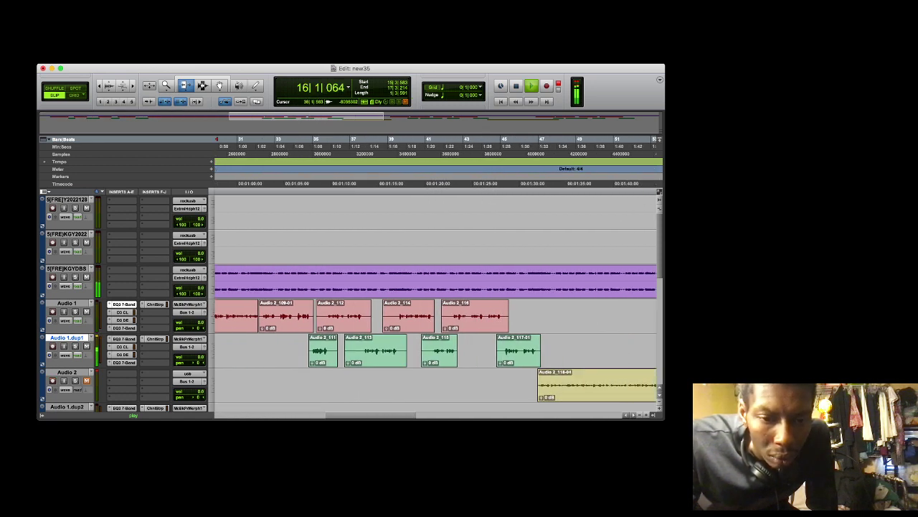
left_click_drag(336, 350, 312, 350)
left_click_drag(322, 316, 363, 315)
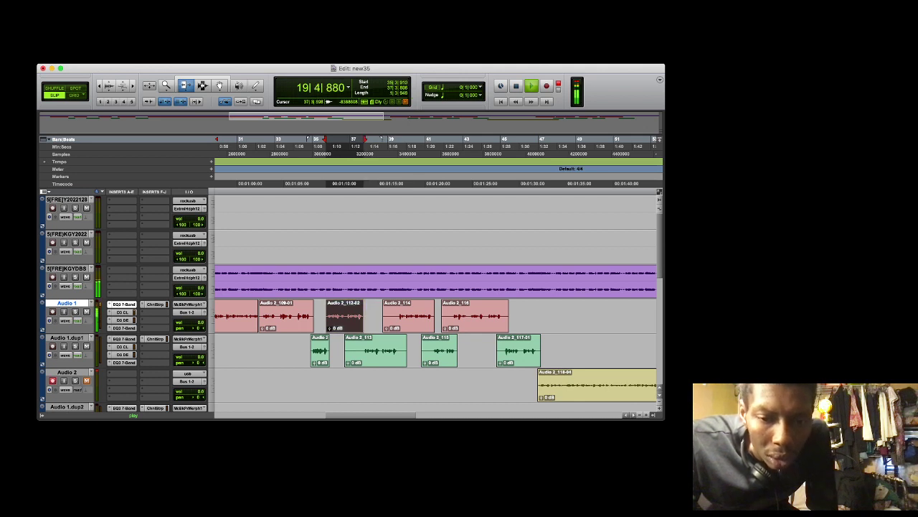
left_click_drag(346, 351, 400, 351)
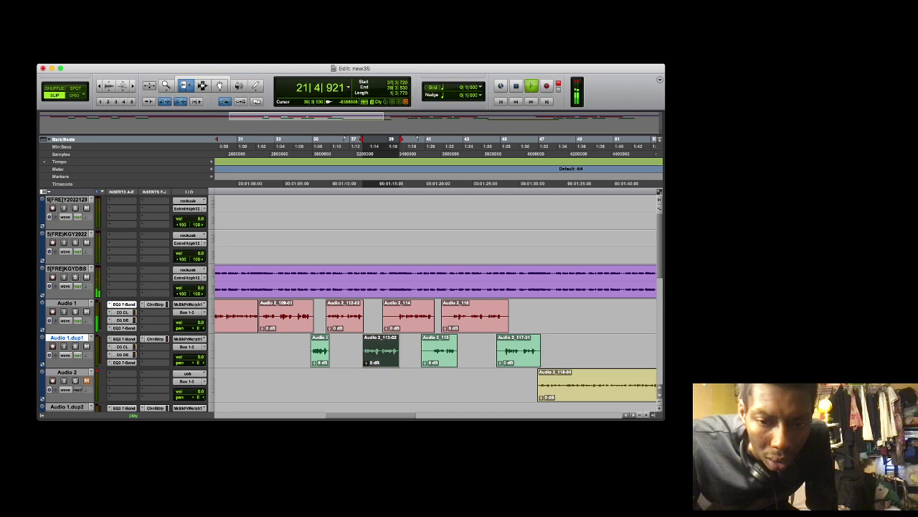
Trim the silence around the second hook's remaining clips, Audio 2_114 through Audio 2_117, on Audio 1 and Audio 1.dup1
left_click_drag(385, 316, 397, 315)
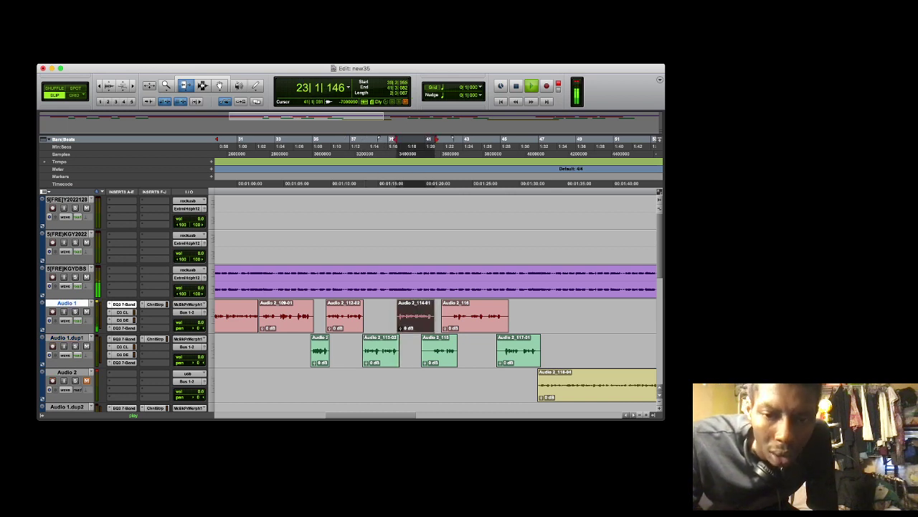
left_click_drag(428, 357, 433, 350)
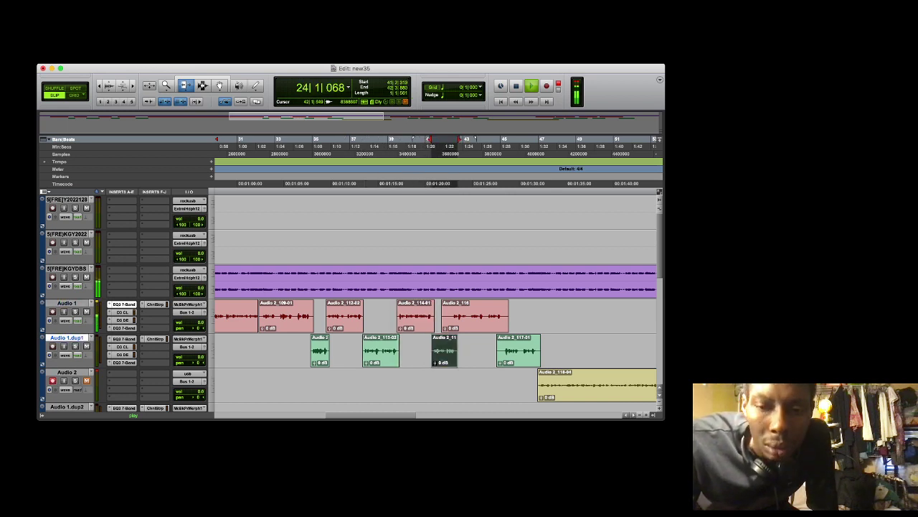
left_click_drag(451, 316, 503, 316)
left_click_drag(504, 350, 535, 350)
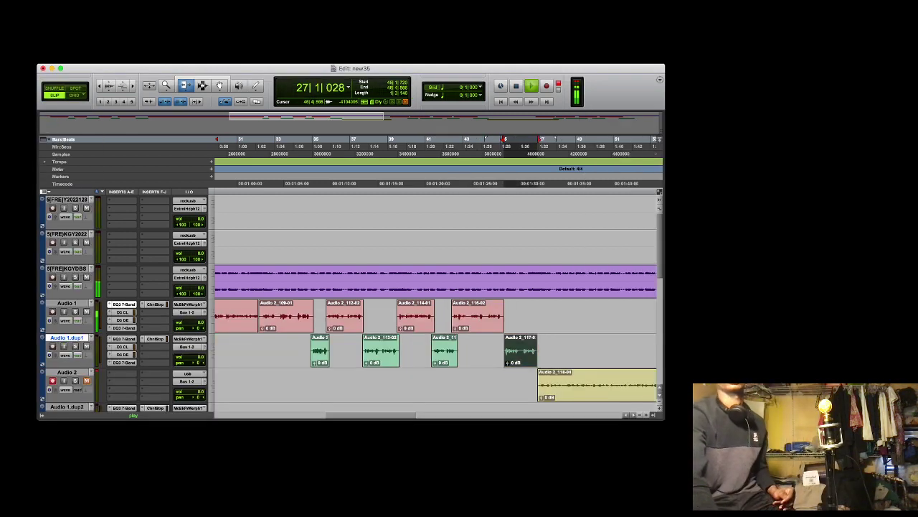
Move the second verse clip from Audio 2 up to Audio 1.dup1, keeping its start at 46|4|868
left_click(639, 415)
left_click(640, 414)
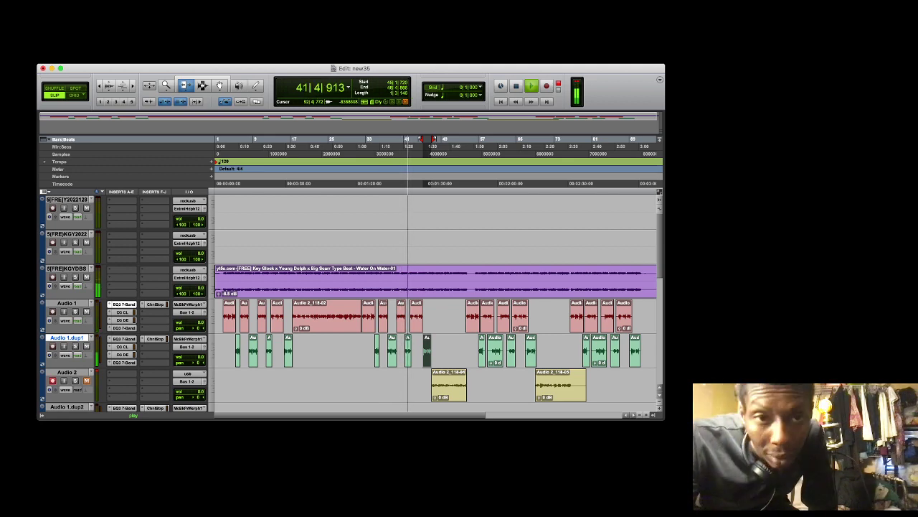
key("t")
key("t")
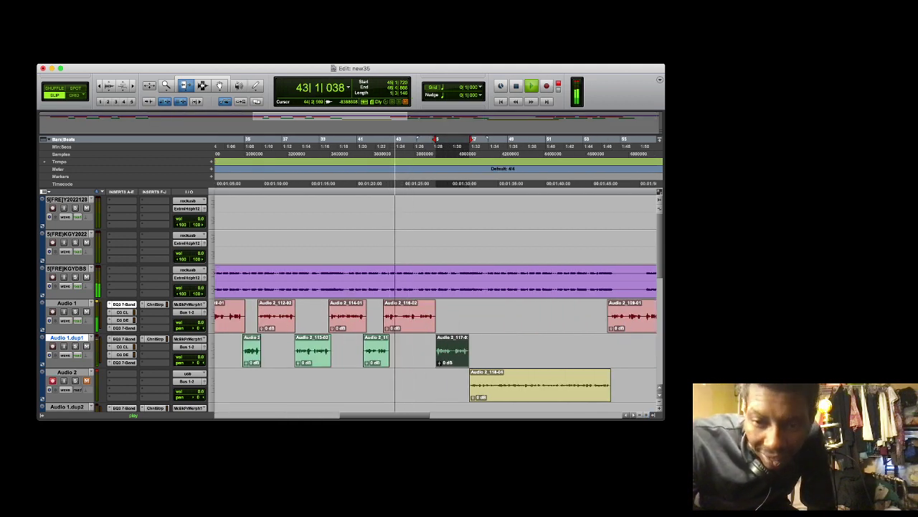
key("F8")
left_click_drag(499, 390, 501, 344)
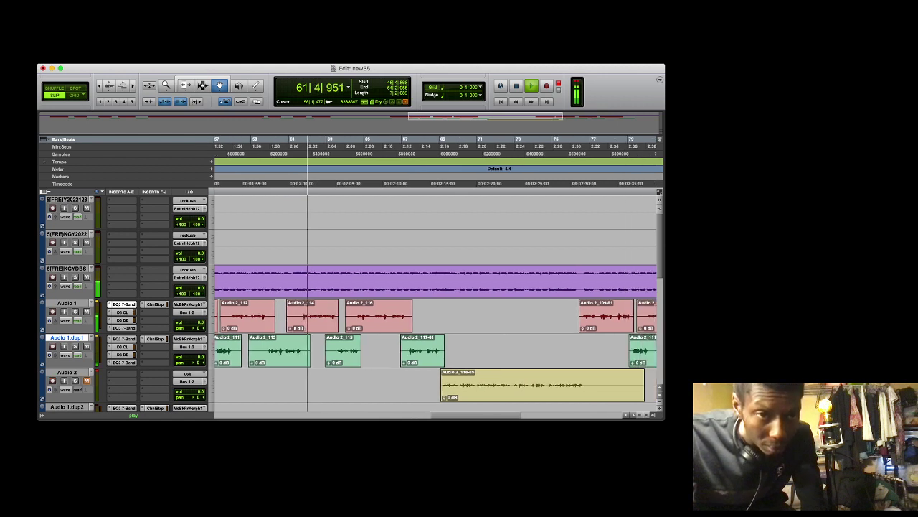
Trim the end of the third verse clip on Audio 2 to 76|4|332 and move it up to Audio 1.dup1
scroll(358, 352, "left", 1)
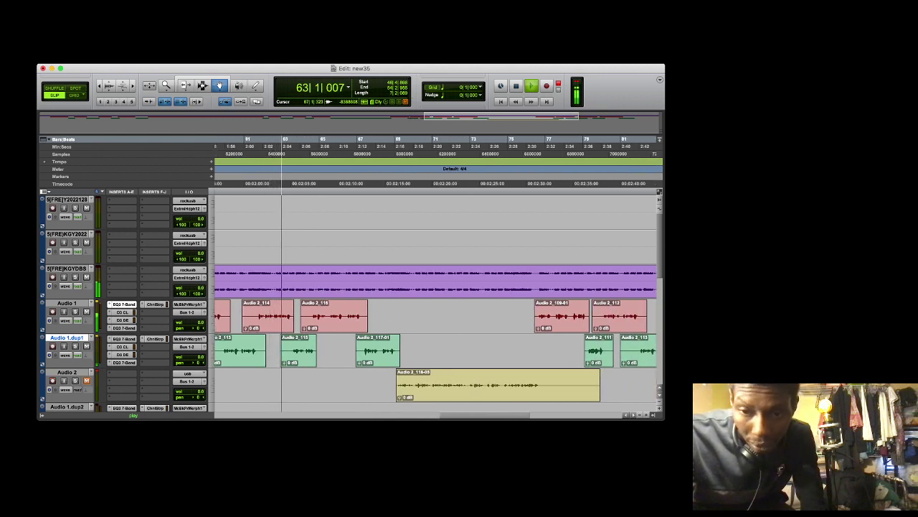
left_click_drag(599, 388, 541, 387)
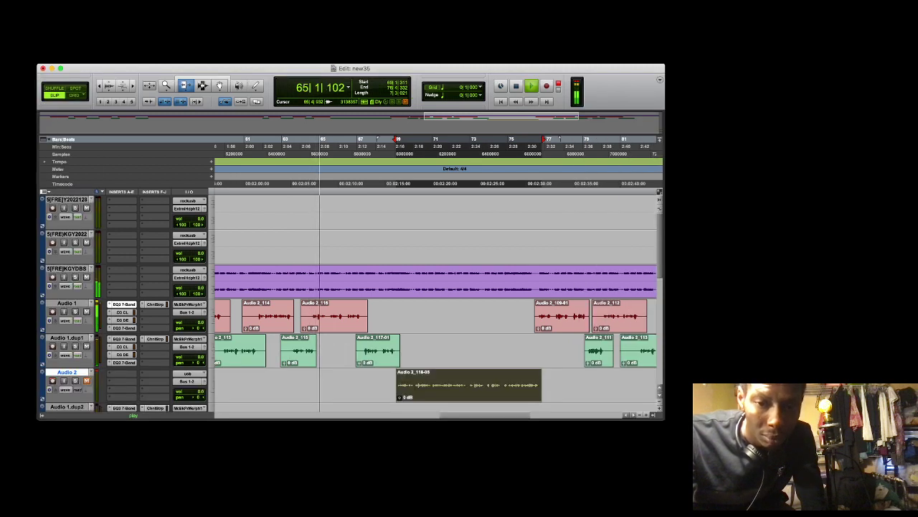
key("F8")
left_click_drag(461, 391, 461, 355)
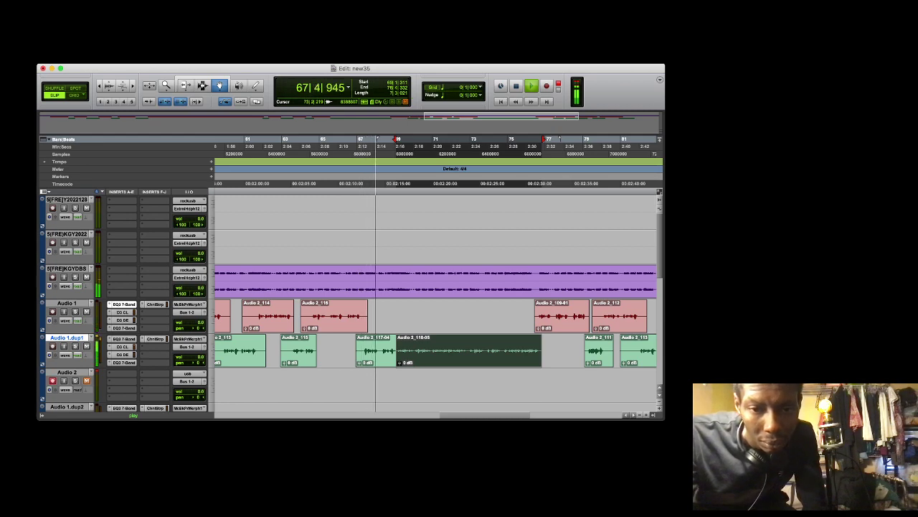
Trim the silence around the third hook's clips Audio 2_111 through Audio 2_114, between about bars 57 and 64
scroll(476, 351, "left", 10)
scroll(466, 352, "left", 10)
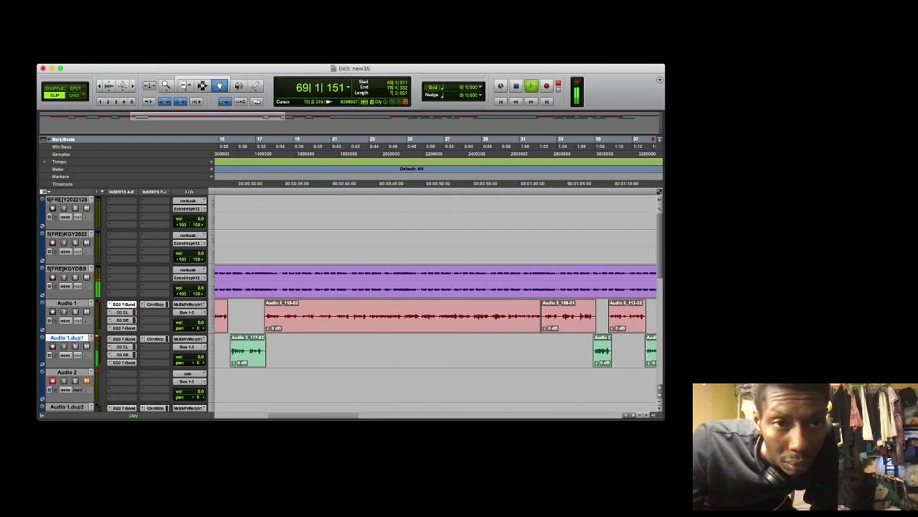
scroll(466, 351, "right", 10)
scroll(435, 316, "right", 5)
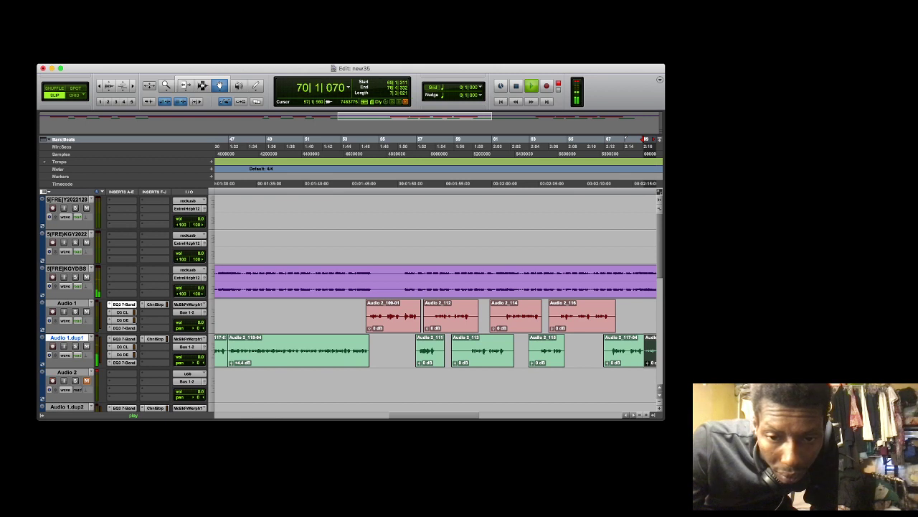
left_click_drag(444, 350, 436, 351)
left_click_drag(425, 316, 471, 316)
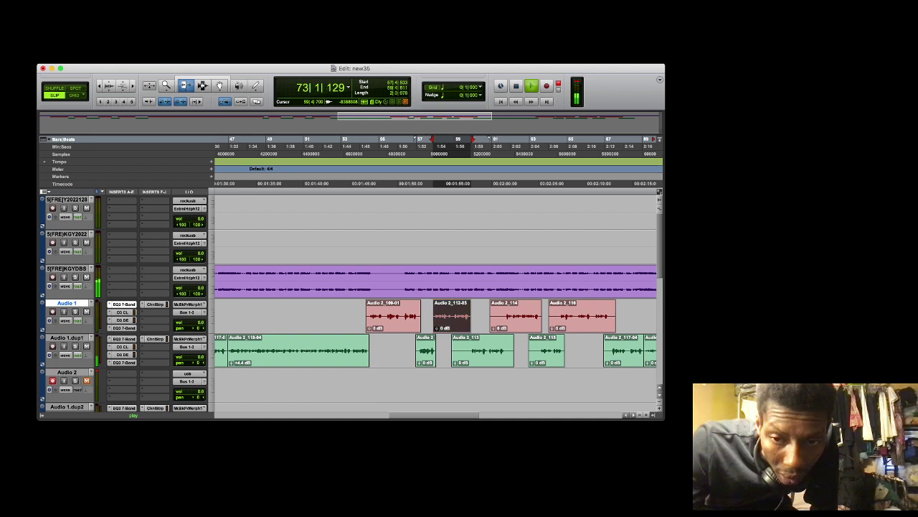
left_click_drag(453, 351, 507, 351)
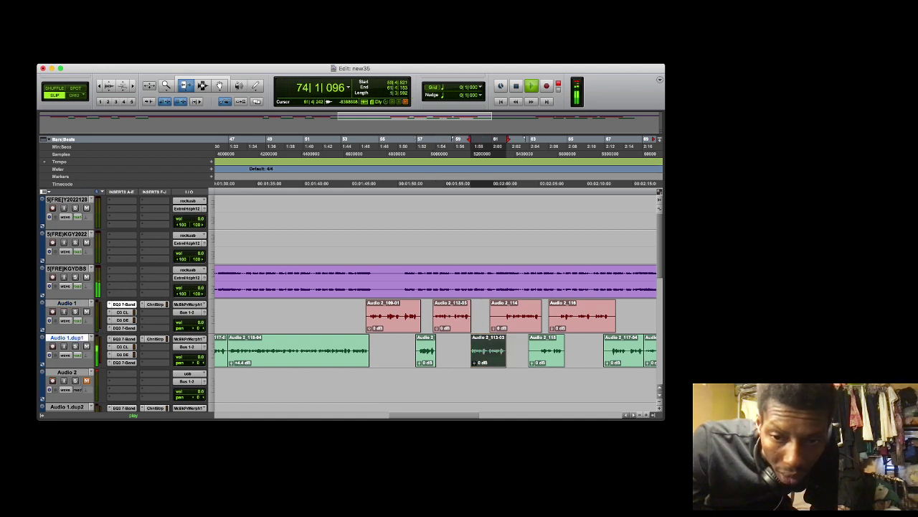
left_click_drag(492, 316, 504, 317)
left_click_drag(417, 351, 419, 350)
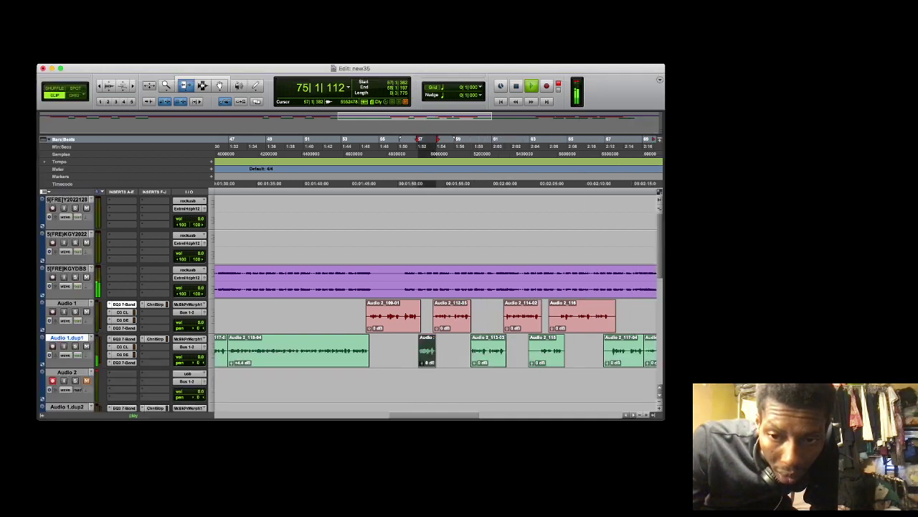
Trim the silence around the third hook's closing clips, Audio 2_115, 116 and 117
left_click_drag(529, 352, 540, 352)
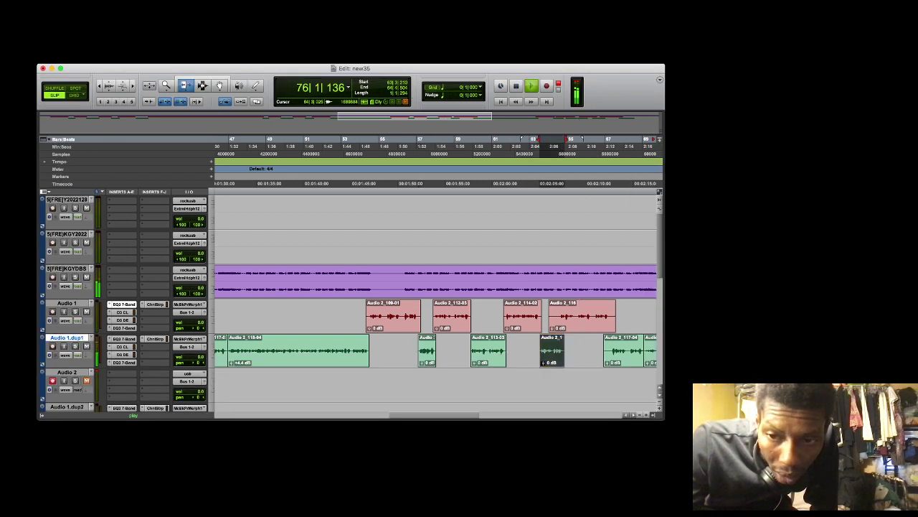
left_click_drag(551, 317, 560, 317)
left_click_drag(615, 315, 609, 316)
left_click_drag(604, 351, 611, 351)
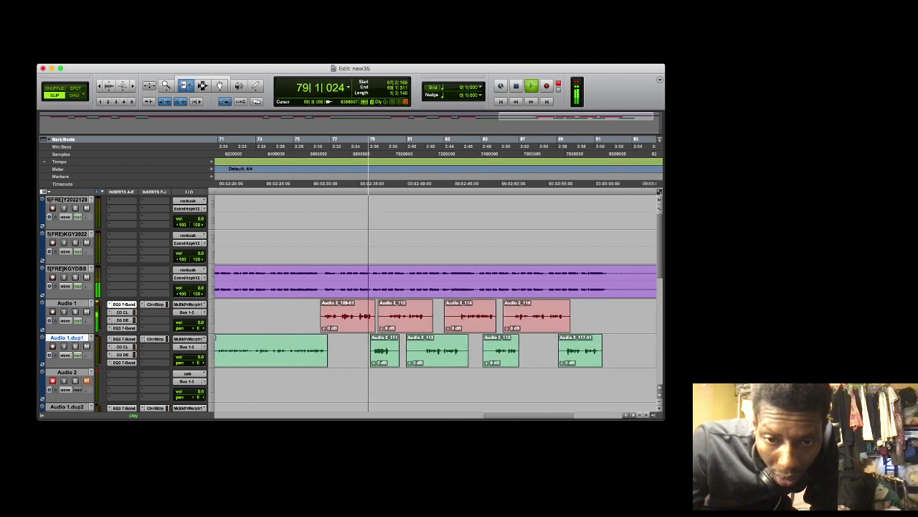
Trim the silence around the last hook's clips Audio 2_111 through Audio 2_114, starting around bar 79
left_click(398, 315)
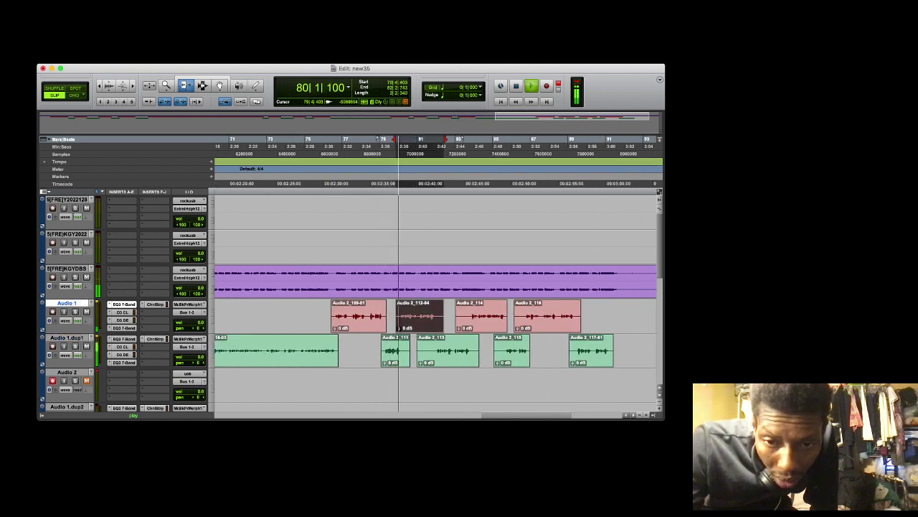
left_click(436, 351)
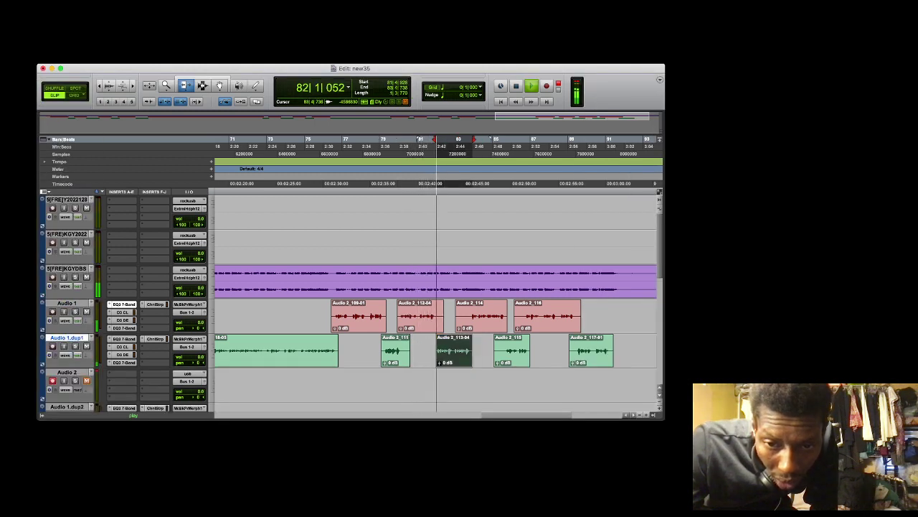
key("p")
key("a")
left_click_drag(442, 315, 436, 316)
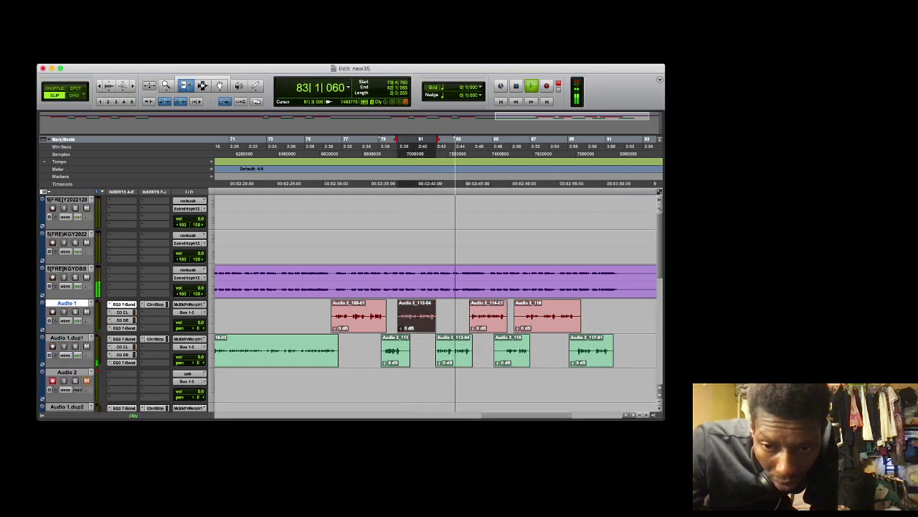
left_click_drag(410, 351, 400, 351)
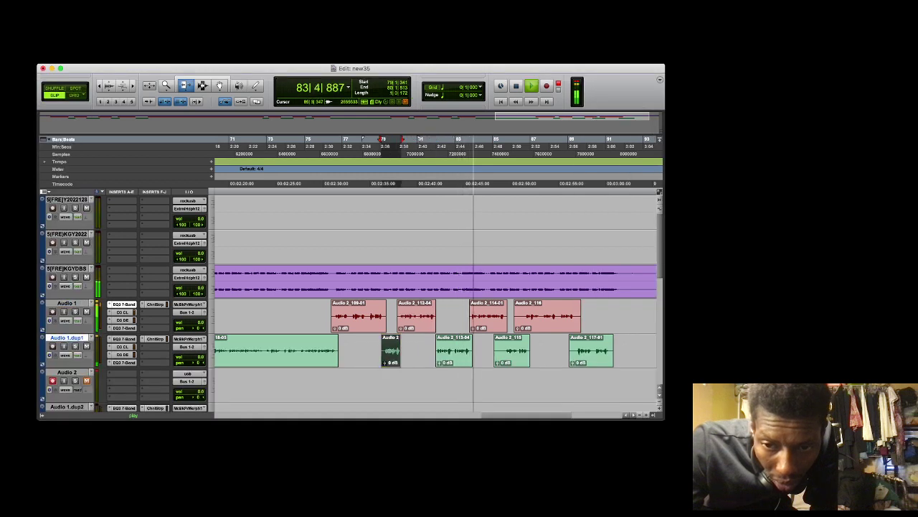
Trim the last hook's closing clips, Audio 2_115, 116 and 117, on Audio 1 and Audio 1.dup1
left_click(506, 351)
left_click_drag(521, 316, 526, 316)
key("s")
key("semicolon")
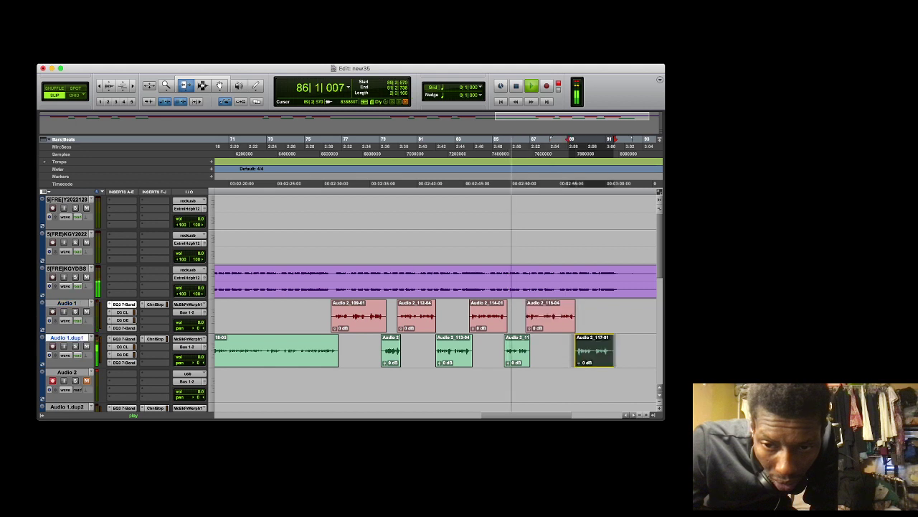
key("a")
left_click_drag(527, 316, 524, 315)
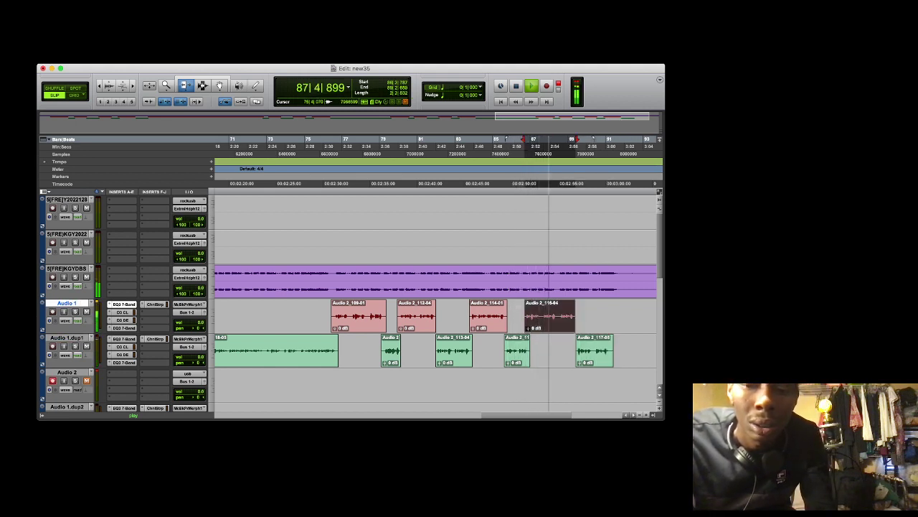
Select all the last hook's clips on Audio 1 and Audio 1.dup1 and shift them slightly to start at 76|2|780
key("F8")
left_click(370, 316)
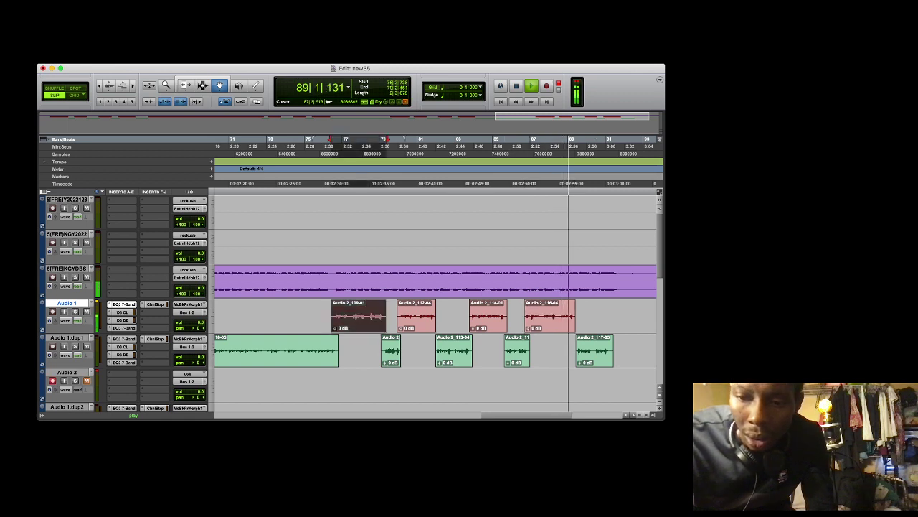
left_click(601, 351, "shift")
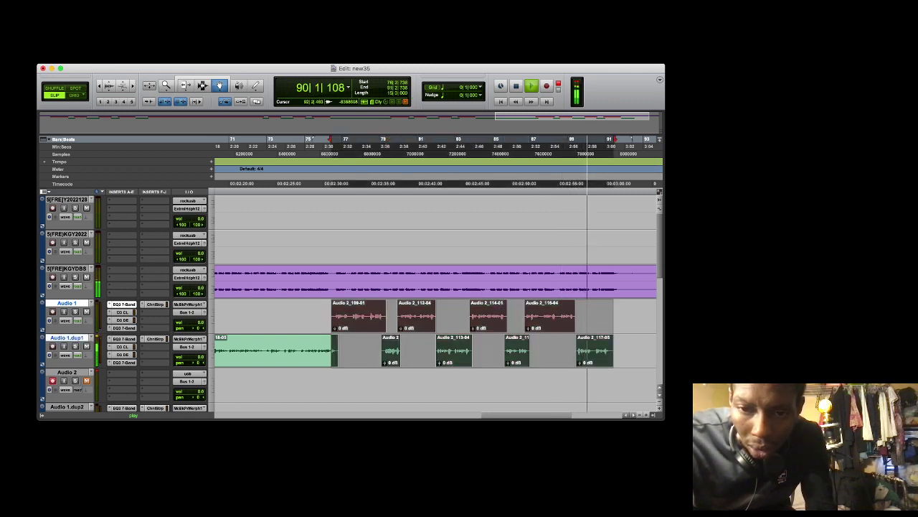
key("t")
key("t")
key("t")
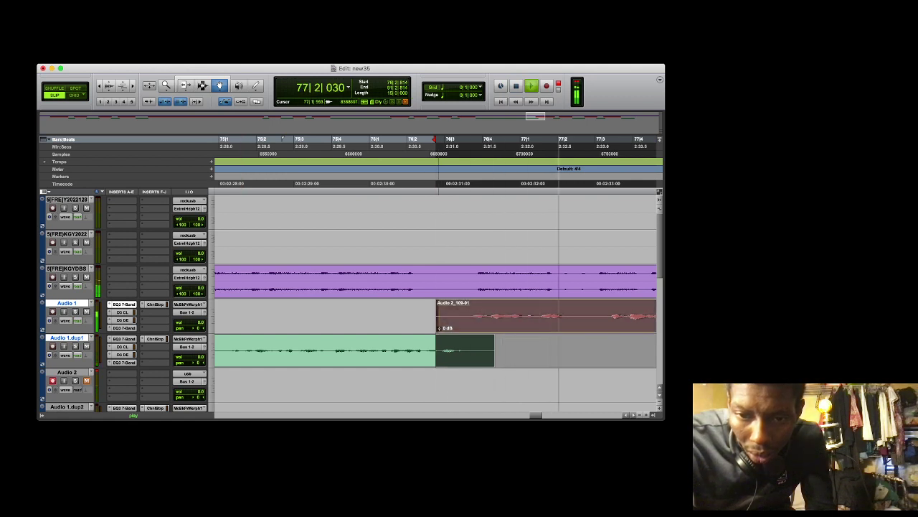
left_click_drag(546, 314, 548, 320)
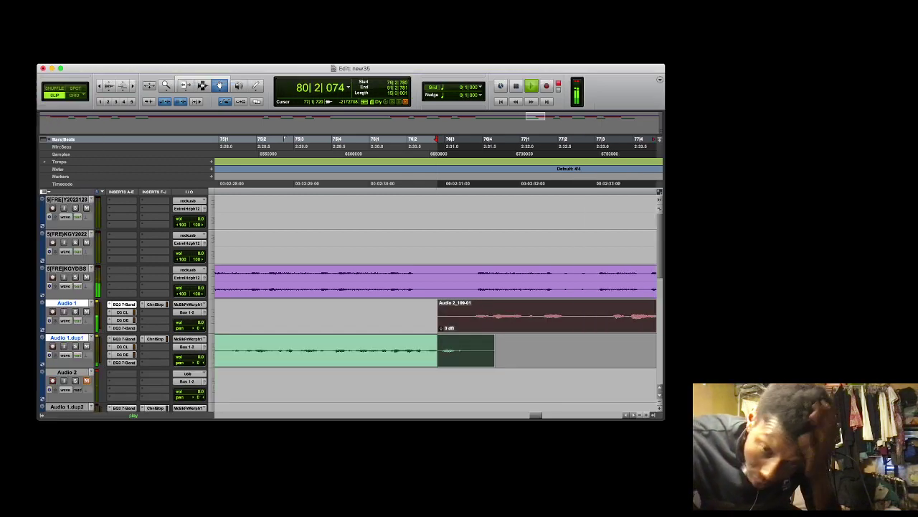
Select the whole song from 1|1|000 to 95|2|445 on the beat and both vocal tracks, stop playback, and clear it from the timeline
key("r")
key("r")
key("r")
key("r")
key("r")
key("r")
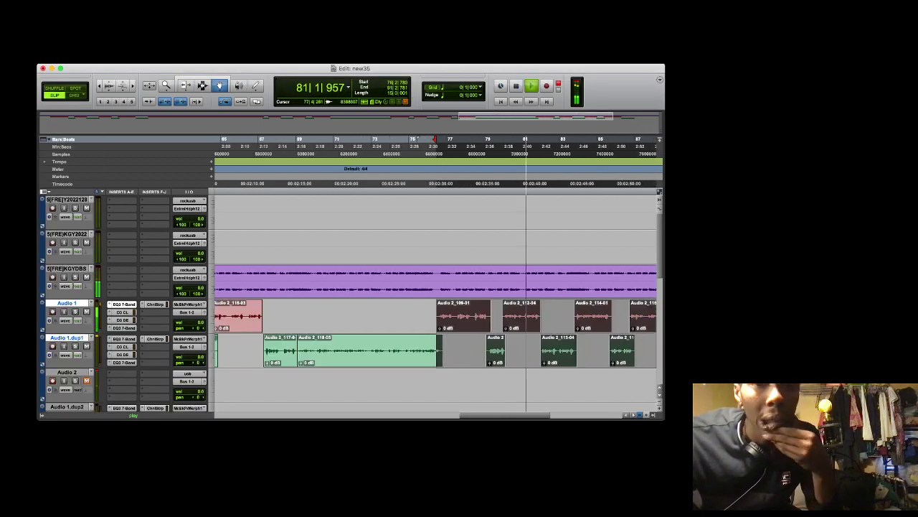
key("r")
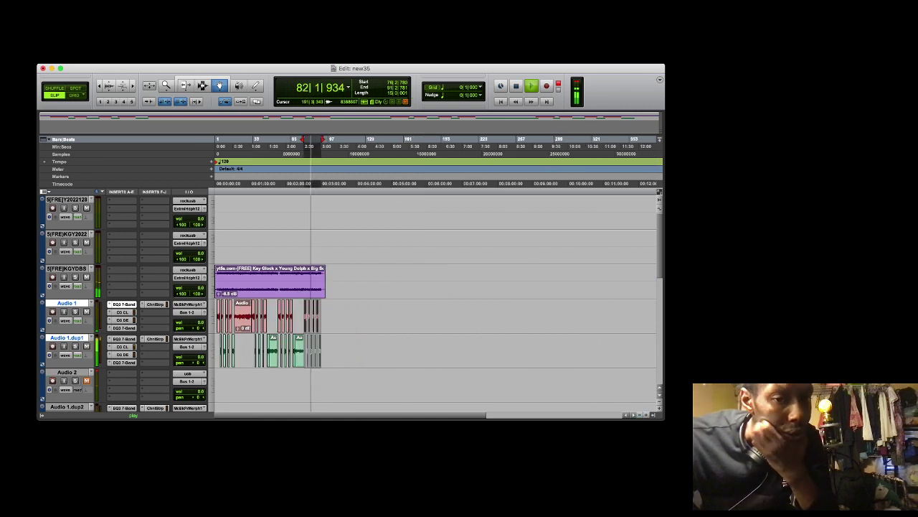
key("F7")
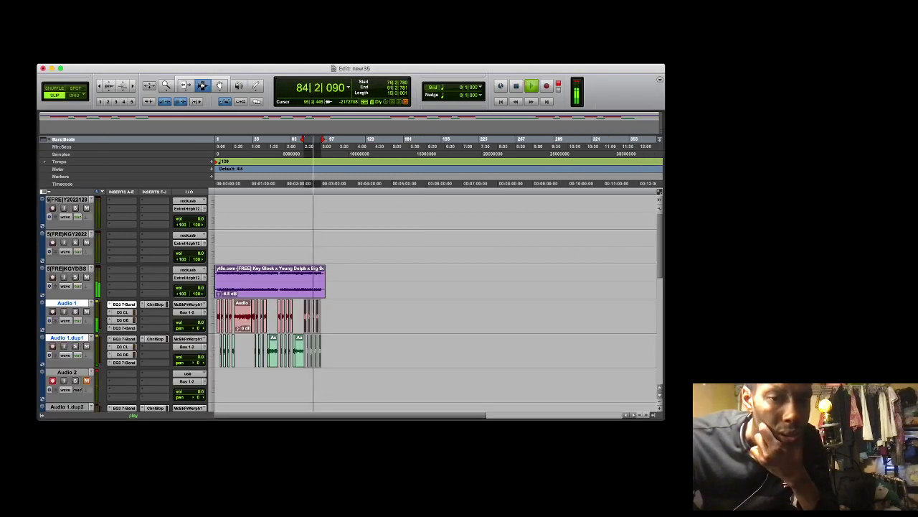
left_click_drag(325, 281, 214, 280)
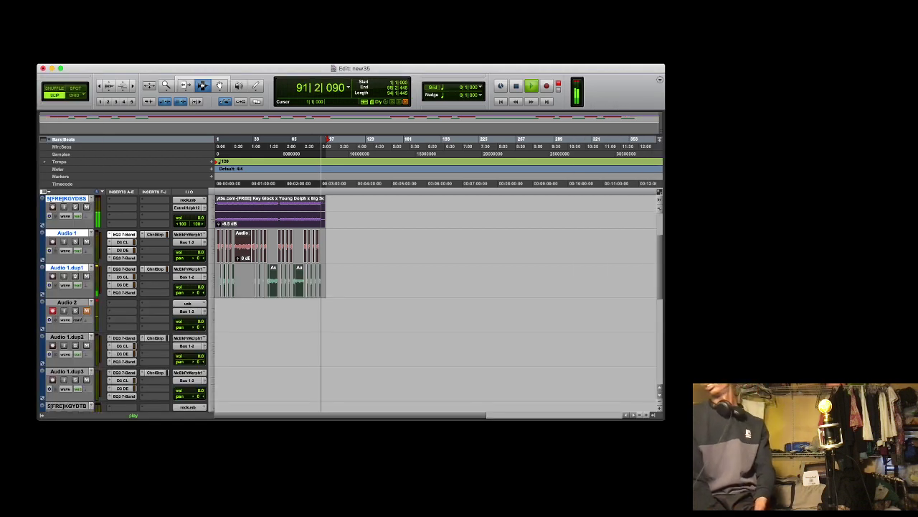
key("space")
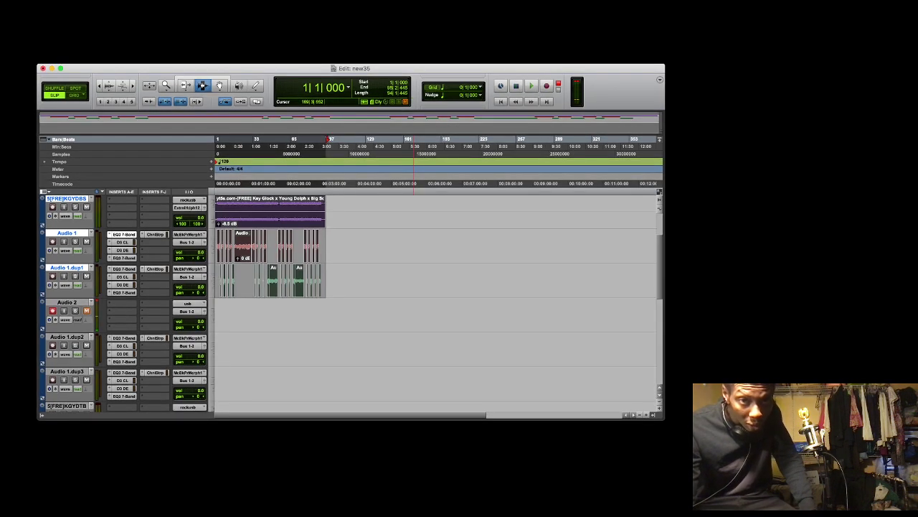
key("super+z")
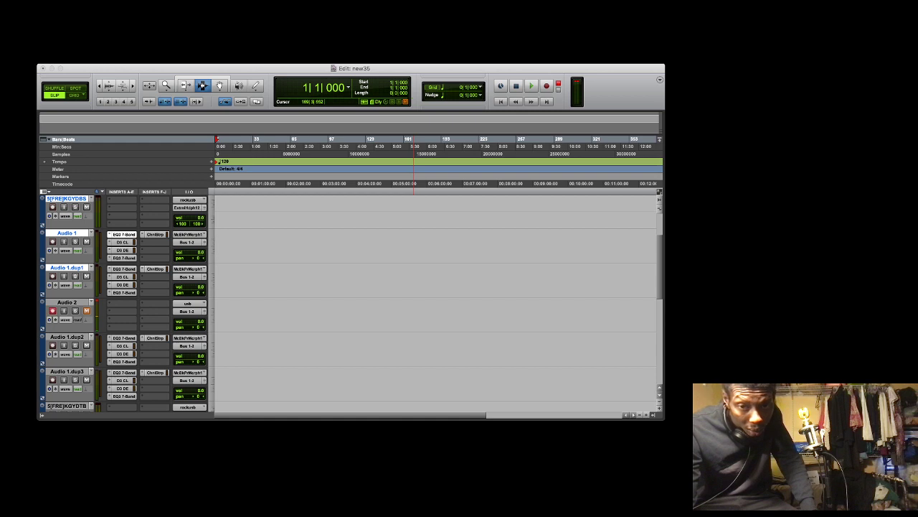
Bring in the Young Dolph x Key Glock type beat as a new track and preview it from 1|1|000
key("super+Tab")
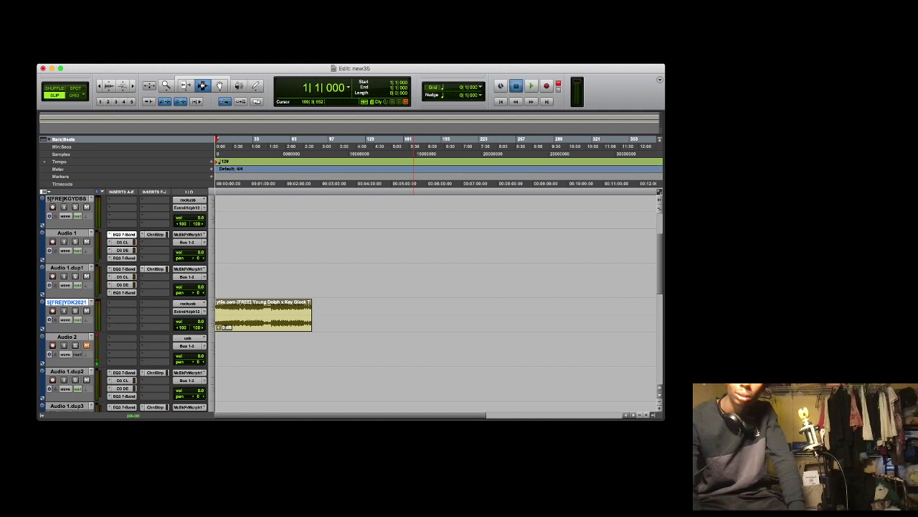
key("space")
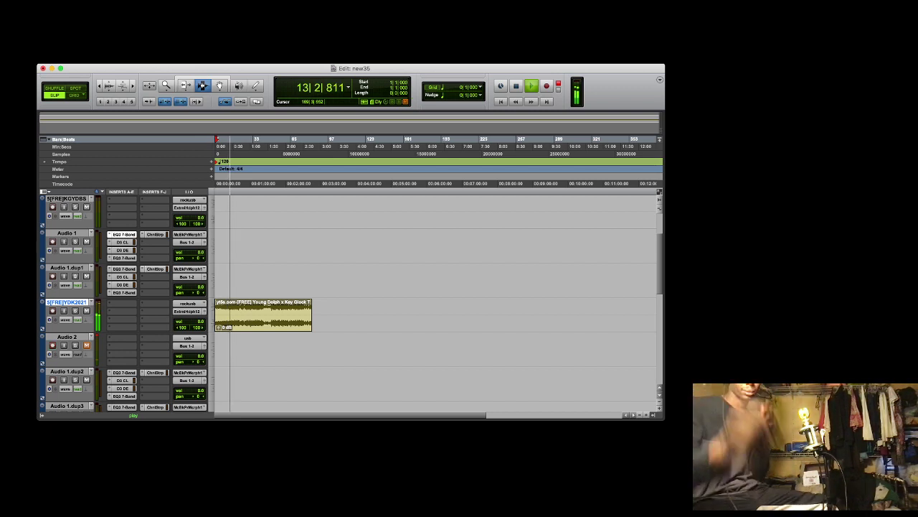
key("space")
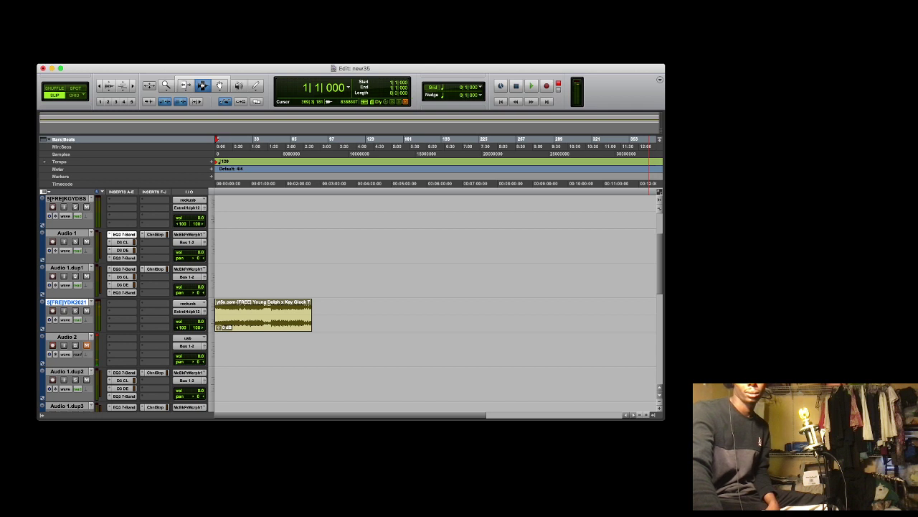
Record the opening vocal take on Audio 2 from 1|1|000 and move its clip up to Audio 1 while the beat plays
key("space")
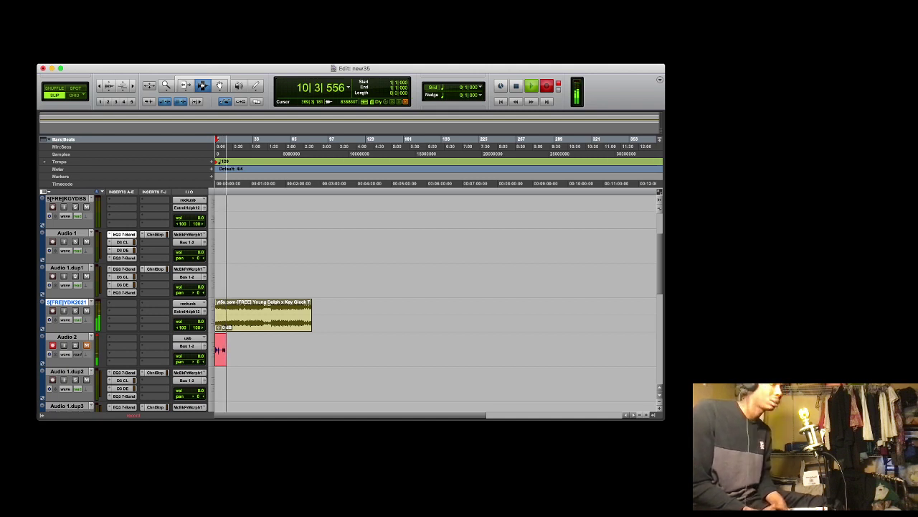
key("space")
key("space")
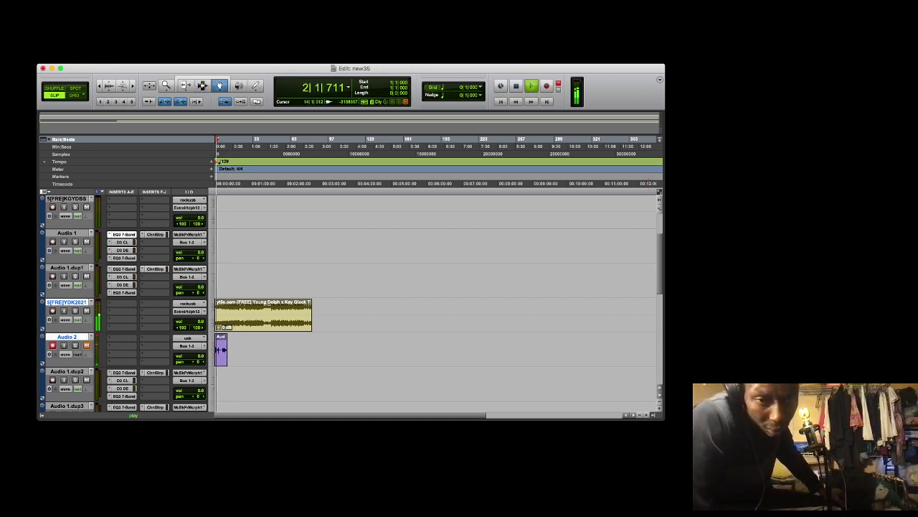
left_click_drag(222, 356, 221, 250)
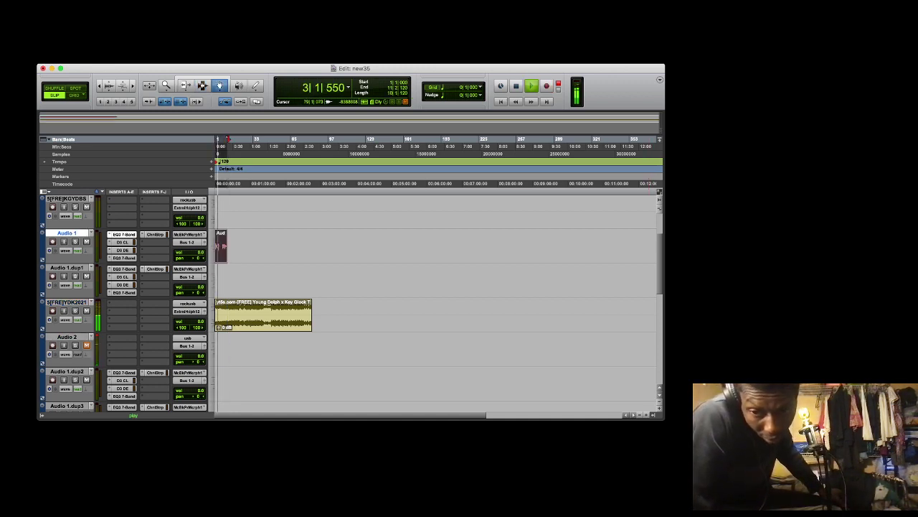
Audition the opening take from around bar 8 and trim its end to about bar 9 on Audio 1
left_click(646, 414)
left_click(646, 414)
left_click(646, 414)
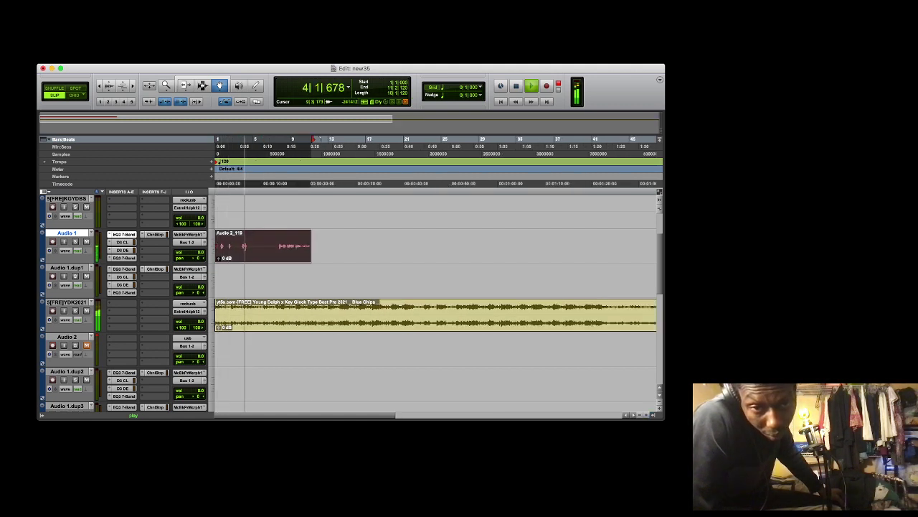
left_click(287, 147)
left_click(186, 86)
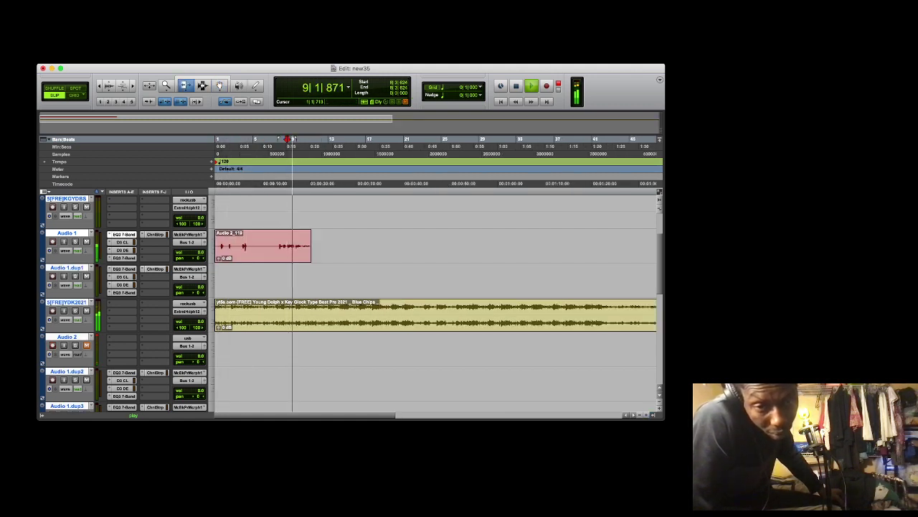
left_click(294, 247)
left_click_drag(294, 246, 297, 246)
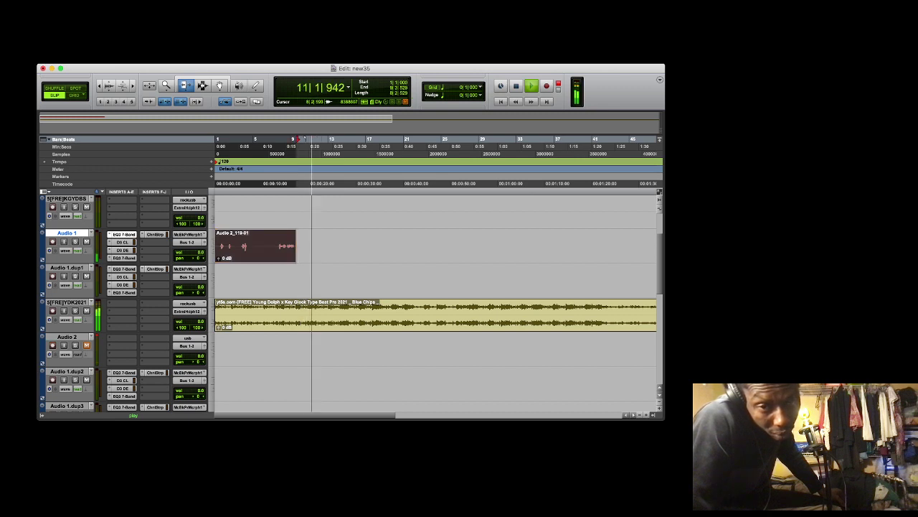
Record the second vocal line on Audio 2 from 8|1|761, redoing the take twice over the same spot
left_click(282, 147)
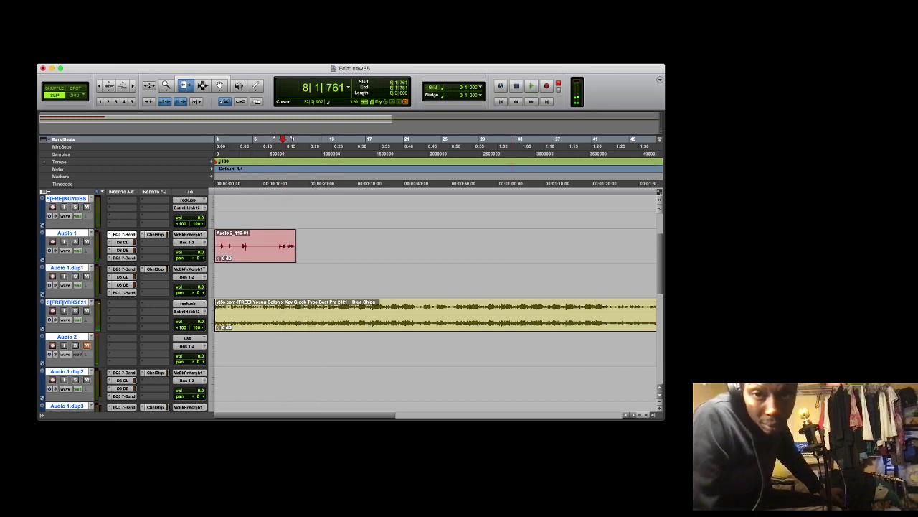
key("super+space")
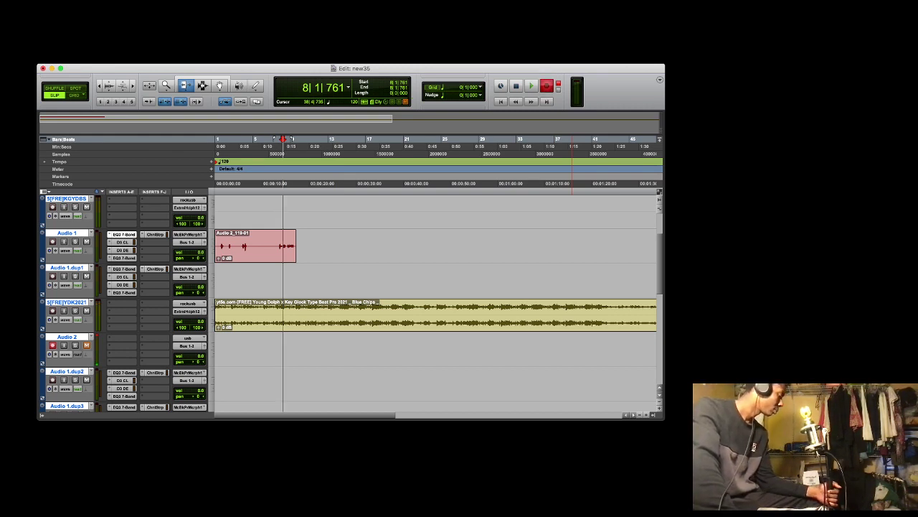
key("space")
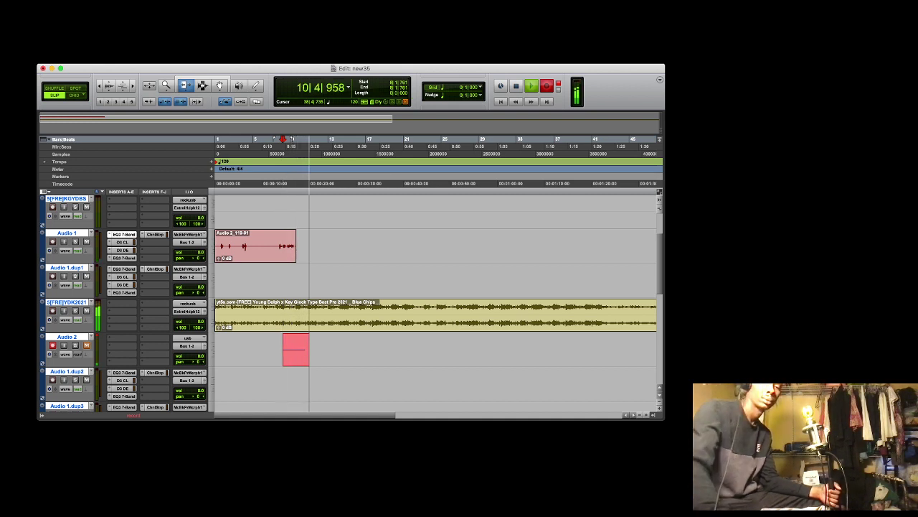
key("space")
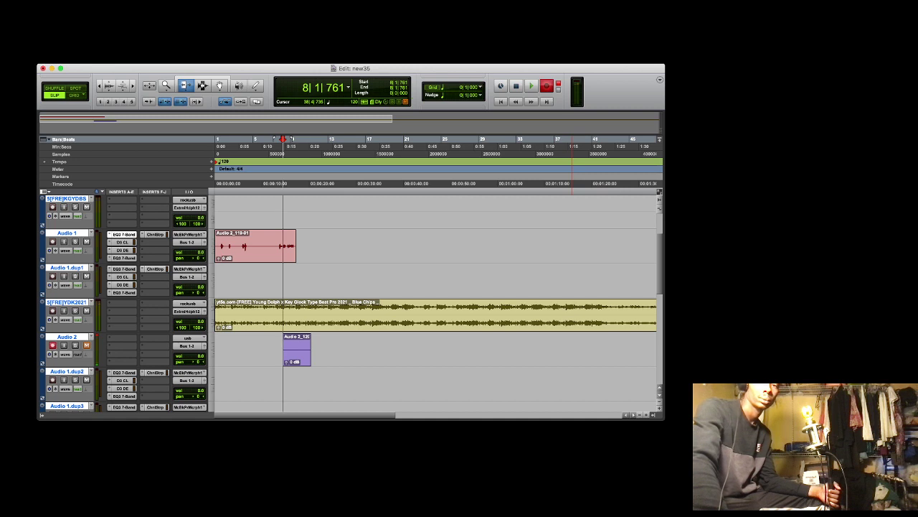
key("space")
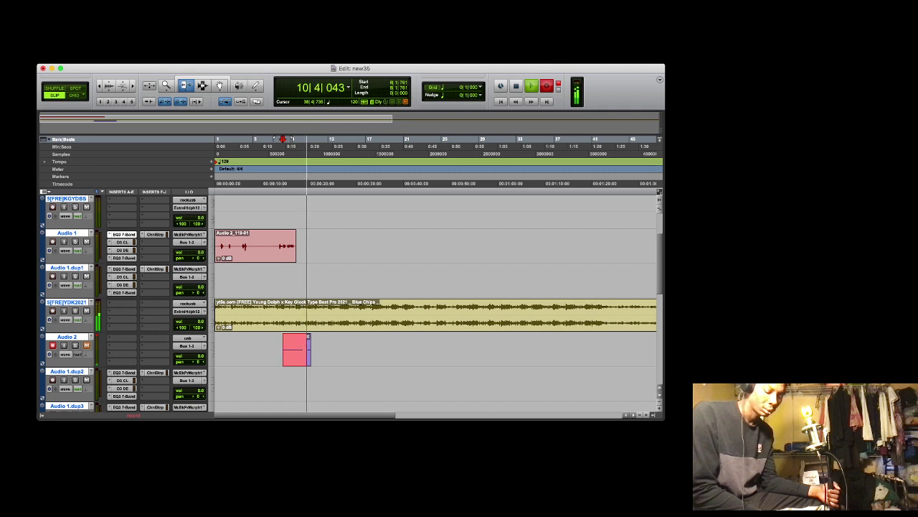
key("space")
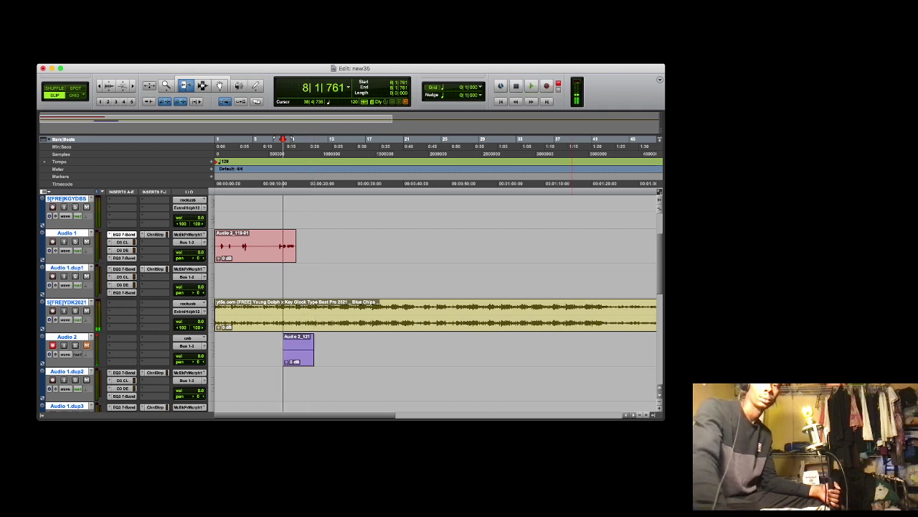
key("space")
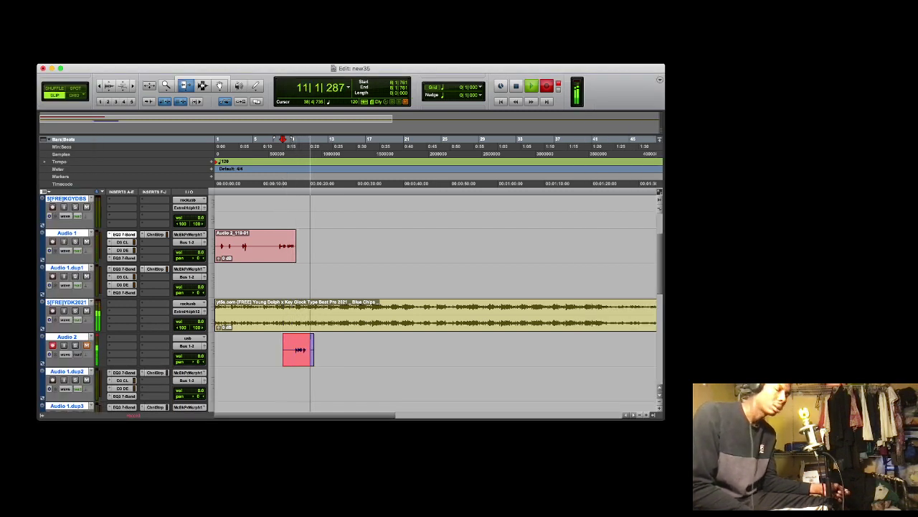
key("space")
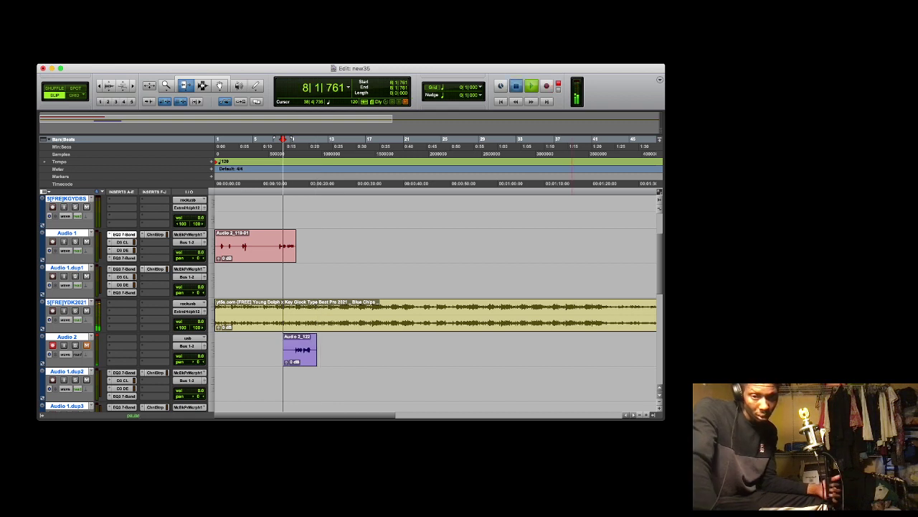
Play back from 8|1|761 and move the Audio 2_122 clip to Audio 1.dup1 at the same position
key("space")
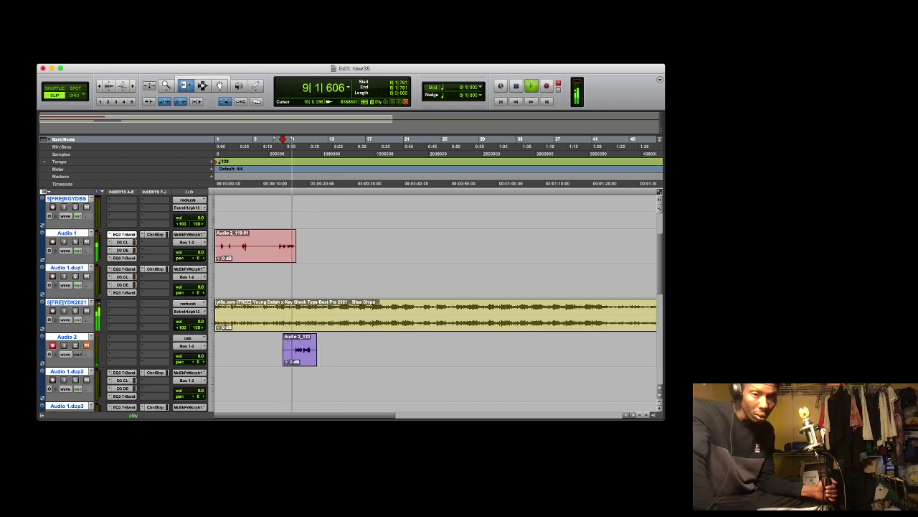
left_click(219, 85)
left_click_drag(307, 347, 308, 275)
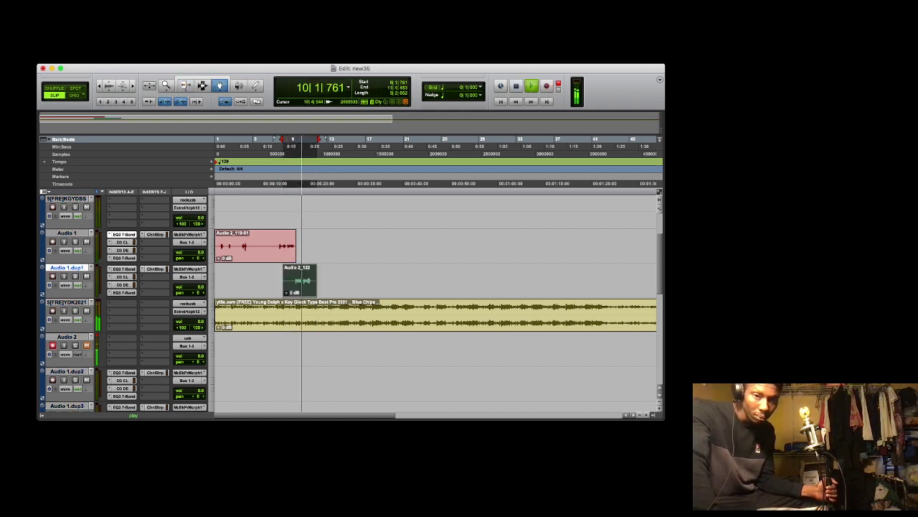
Record the next vocal line on Audio 2 from 10|2|146, play it back, and move the clip to Audio 1
left_click(302, 147)
key("space")
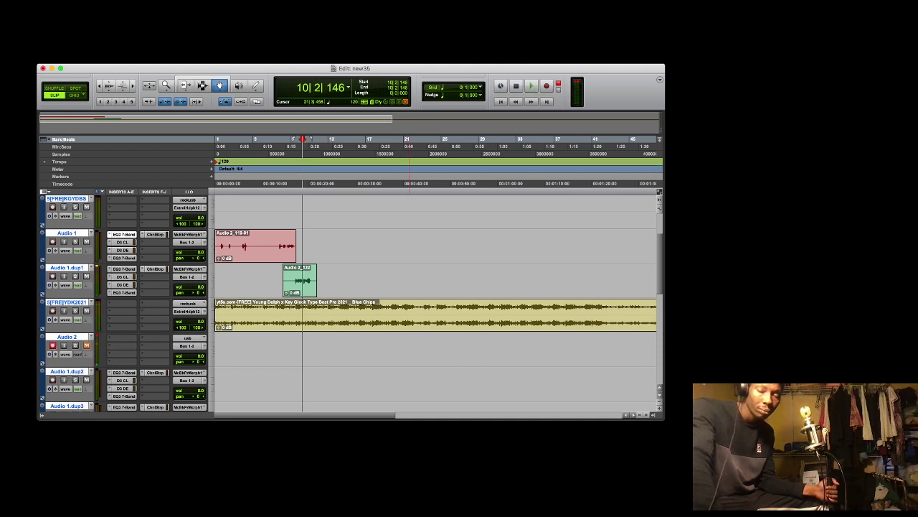
key("super+space")
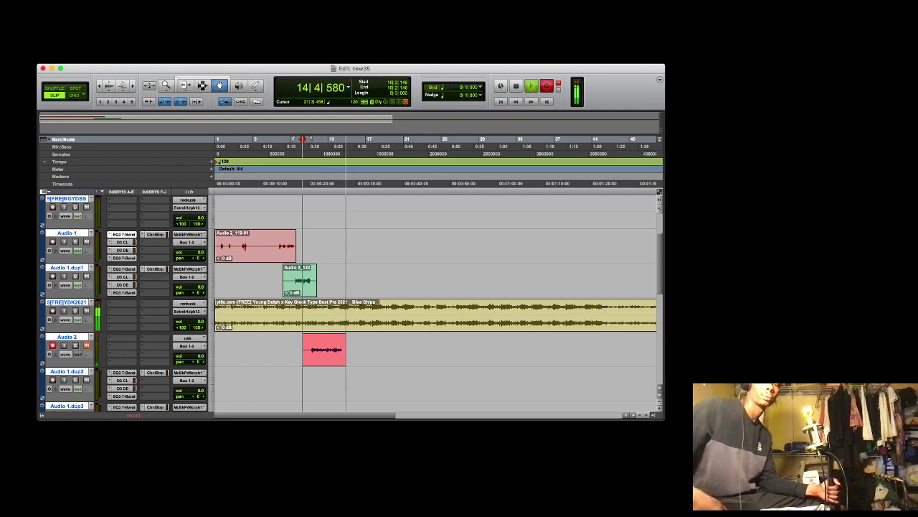
key("space")
key("space")
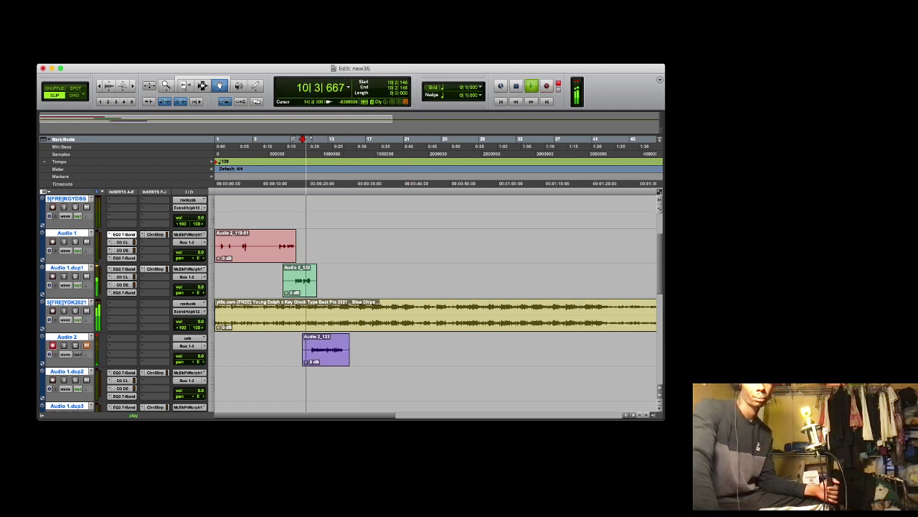
left_click_drag(326, 350, 326, 246)
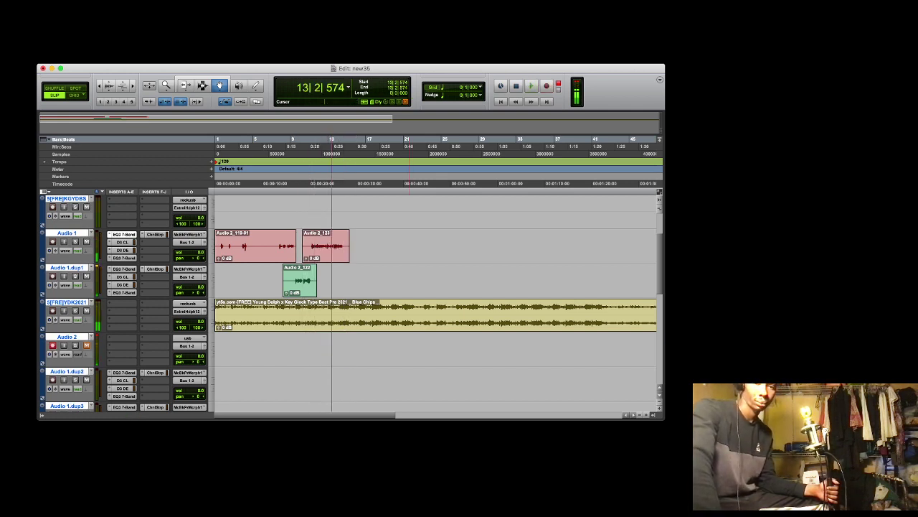
Record the following vocal line on Audio 2 from 13|2|574 and move the clip to Audio 1.dup1
key("super+space")
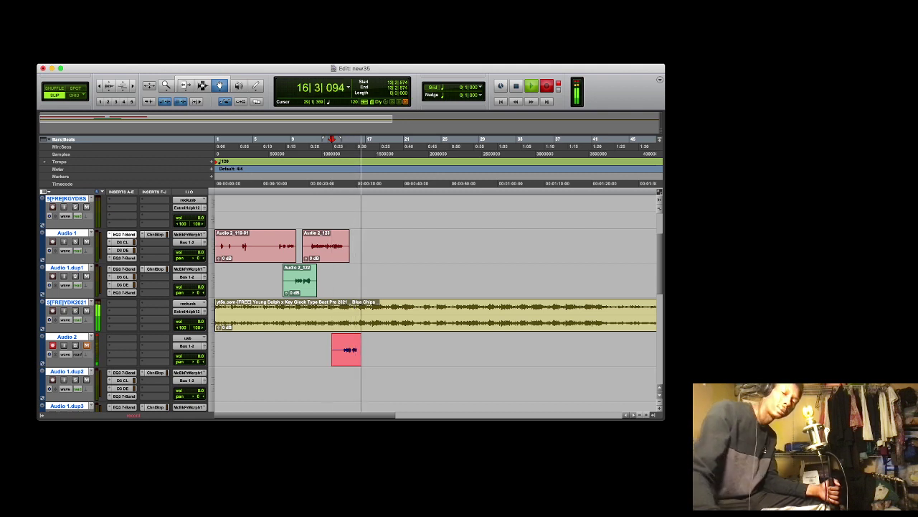
key("space")
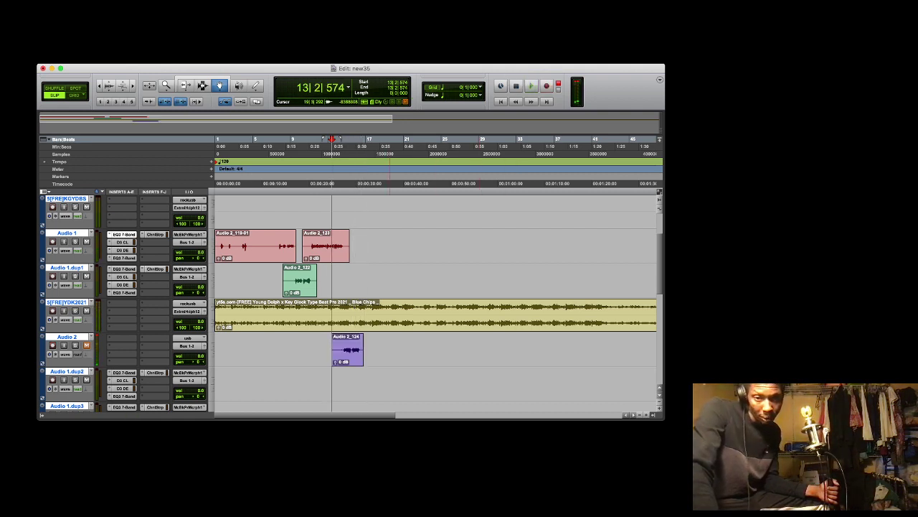
left_click(348, 349)
left_click_drag(348, 281, 348, 280)
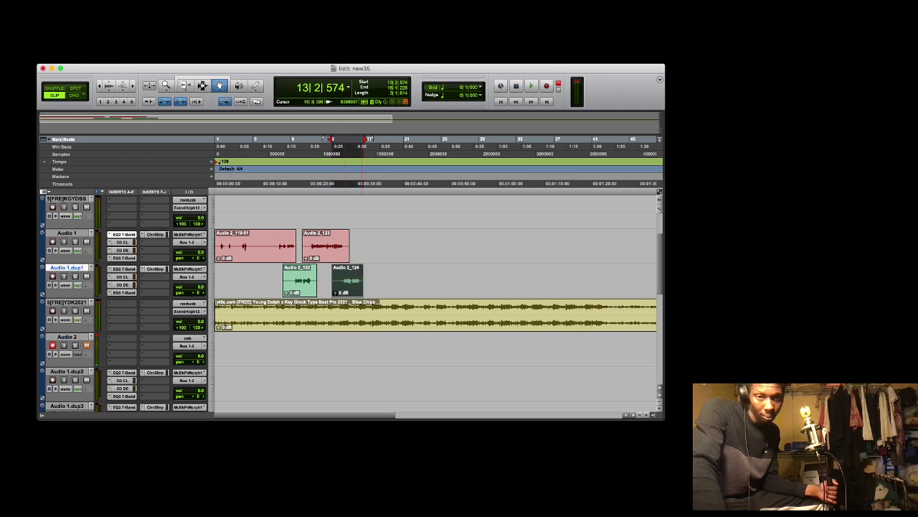
Record another vocal line on Audio 2 from 15|1|809 and move its clip to Audio 1 directly after Audio 2_123
key("space")
key("space")
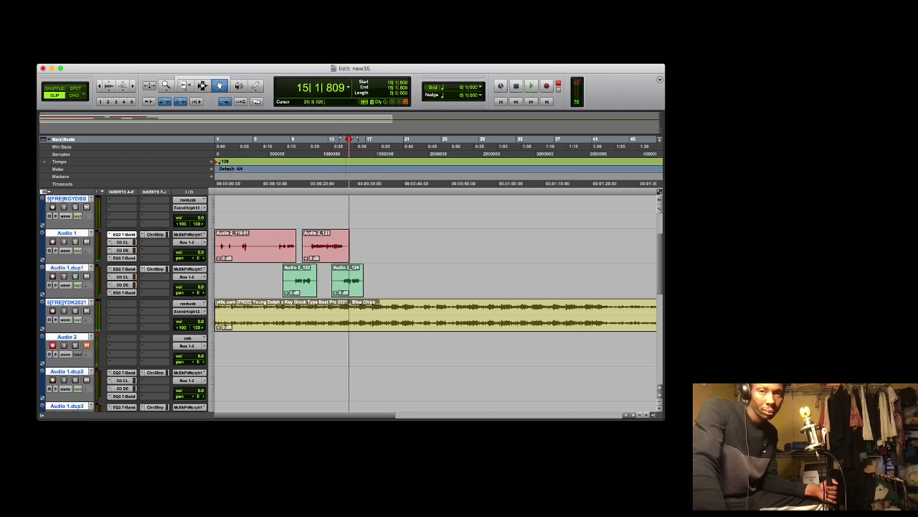
key("super+space")
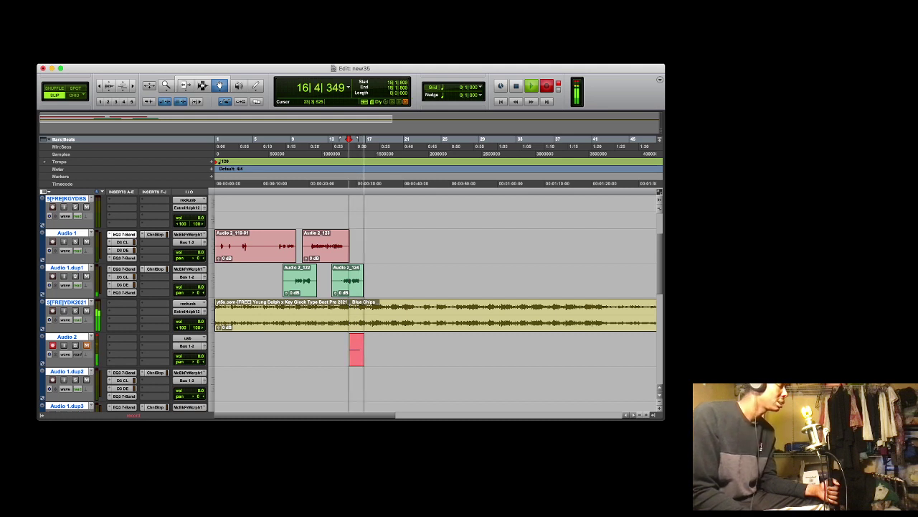
key("space")
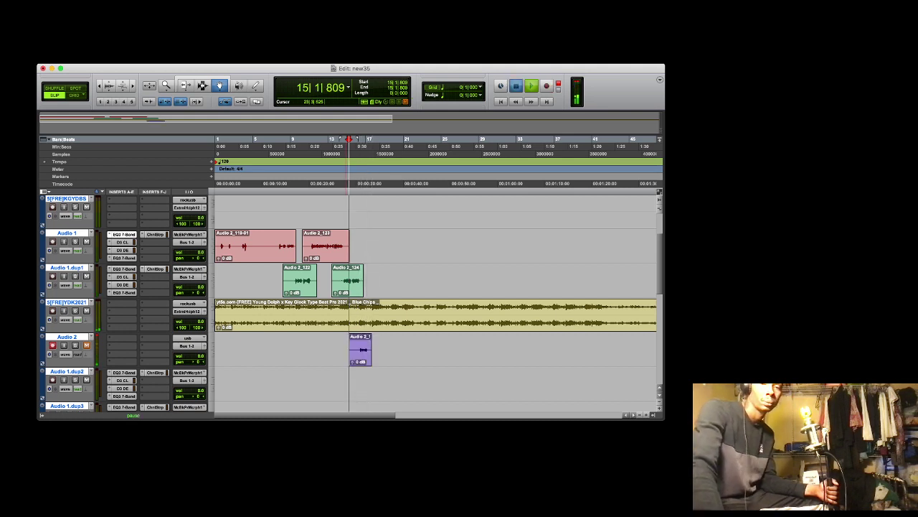
key("space")
left_click_drag(361, 350, 360, 246)
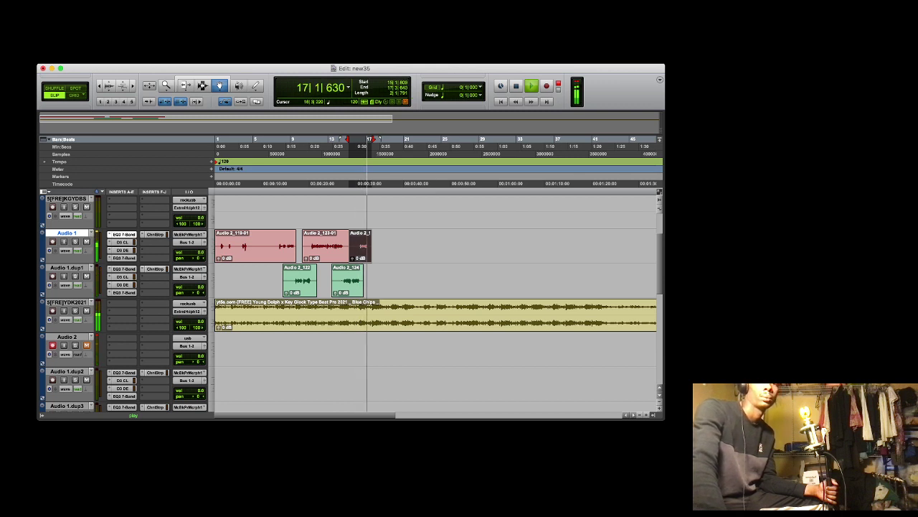
Record a short vocal line on Audio 2 from 16|3|220 and move its clip to Audio 1.dup1, overlapping the end of Audio 2_124
left_click(362, 146)
key("space")
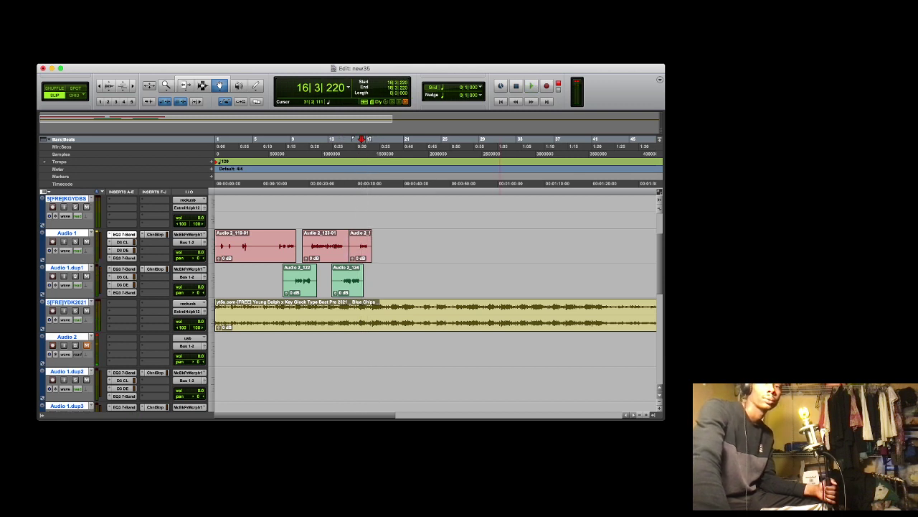
key("super+space")
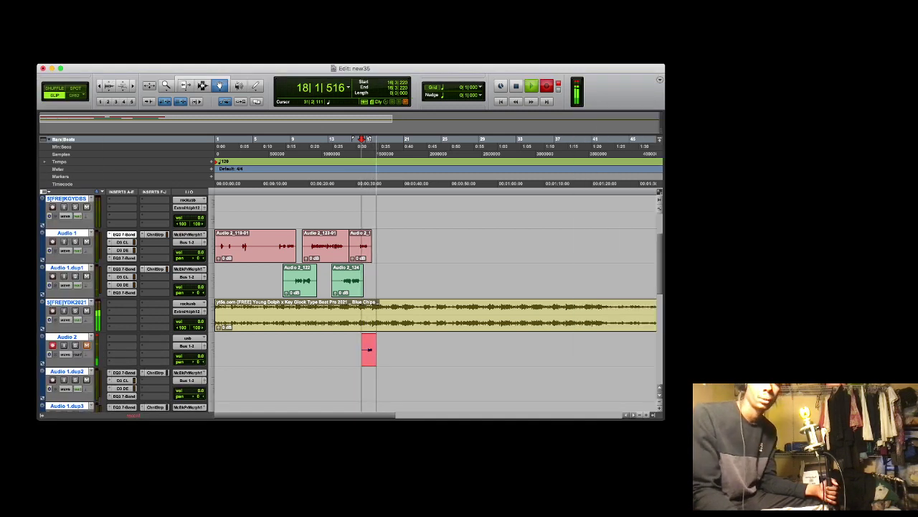
key("space")
key("space")
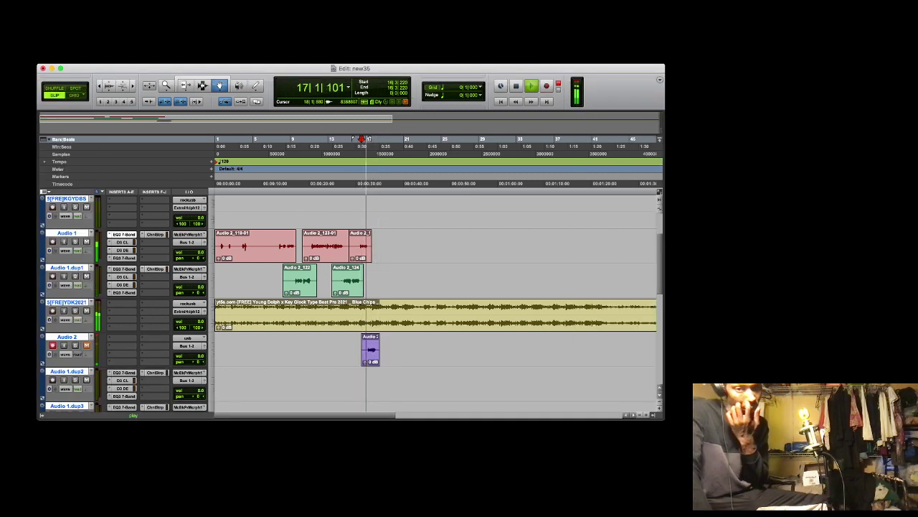
left_click(377, 355)
left_click_drag(370, 349, 370, 280)
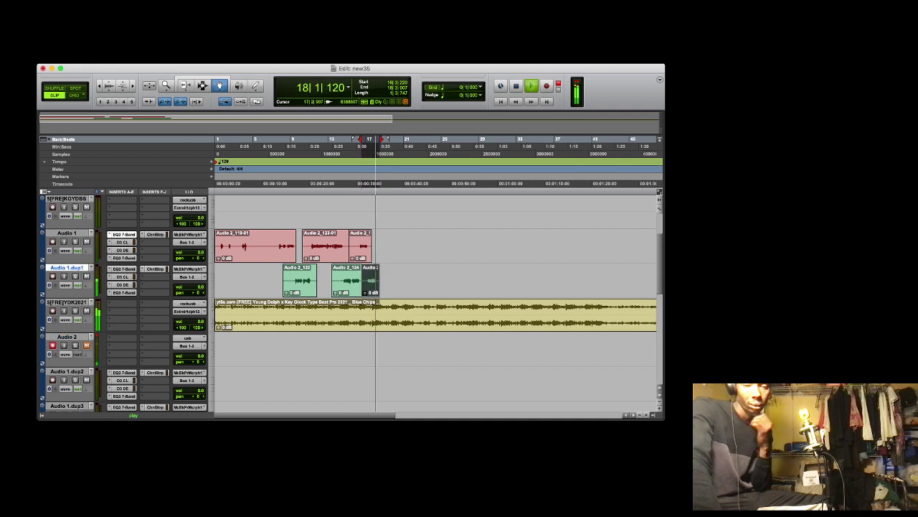
Record a vocal line on Audio 2 from 17|2|907, play it back, and move the clip to the end of Audio 1
left_click(370, 146)
key("space")
key("super+space")
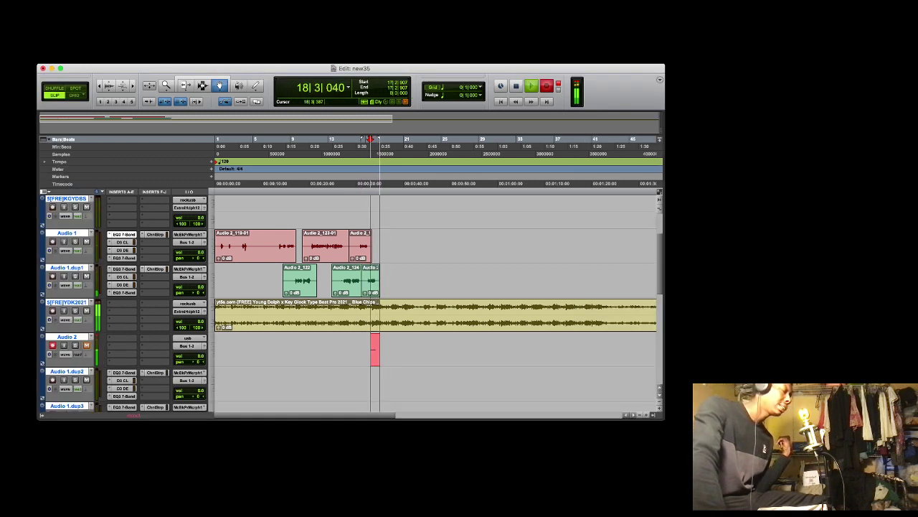
key("space")
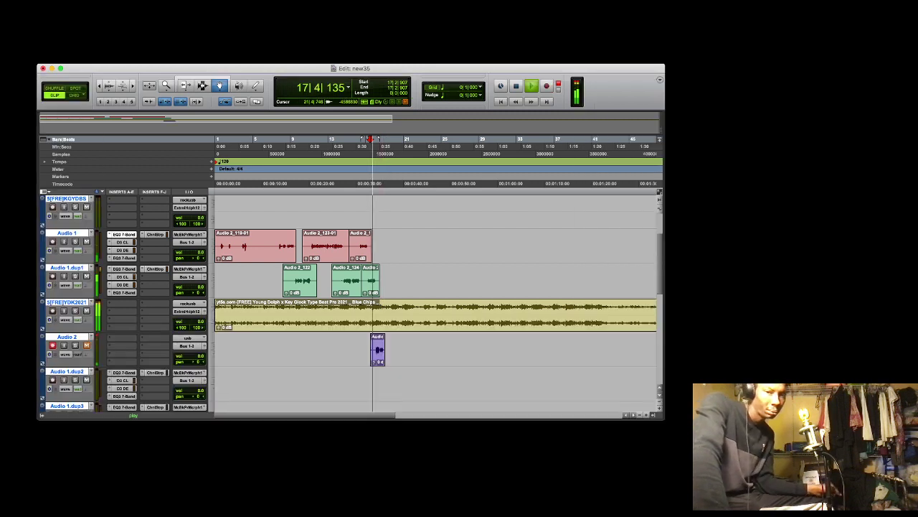
left_click(379, 316)
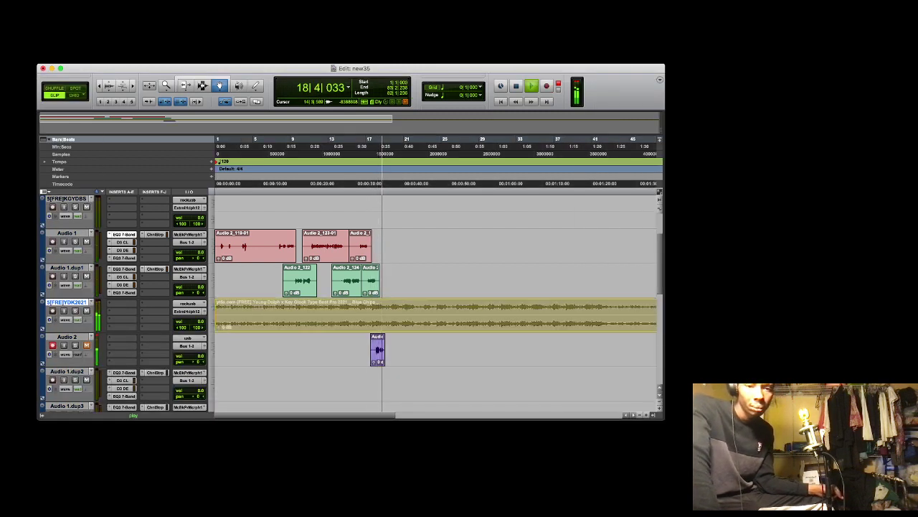
left_click(382, 348)
left_click_drag(378, 348, 378, 246)
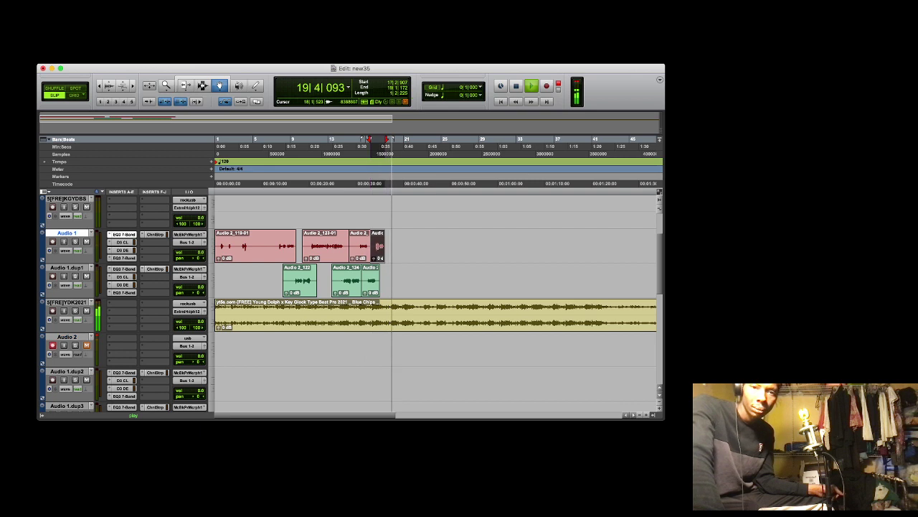
Record the next vocal line on Audio 2 from 18|1|880, play it back, and move the clip to Audio 1.dup1
key("space")
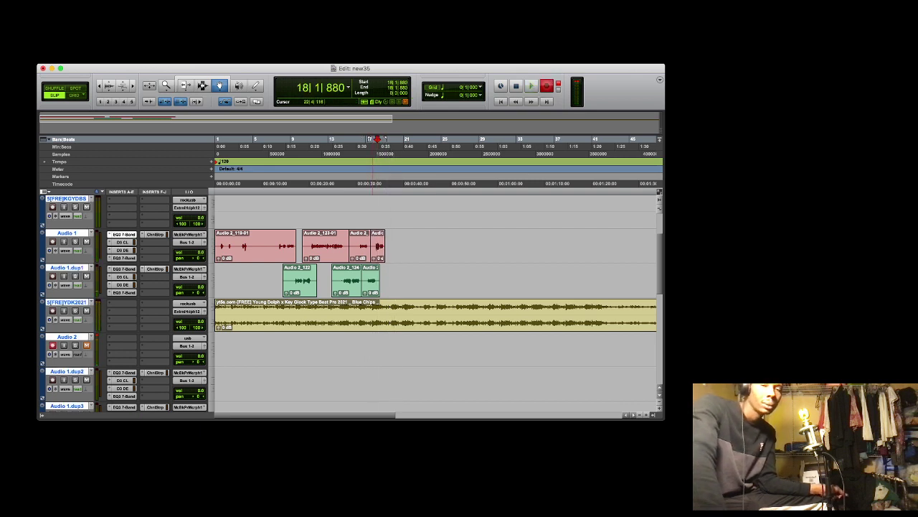
key("space")
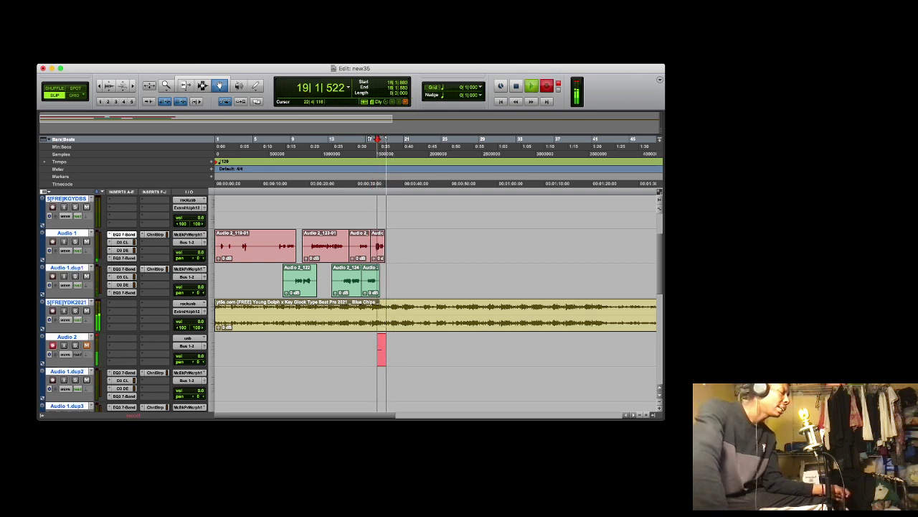
key("space")
key("space")
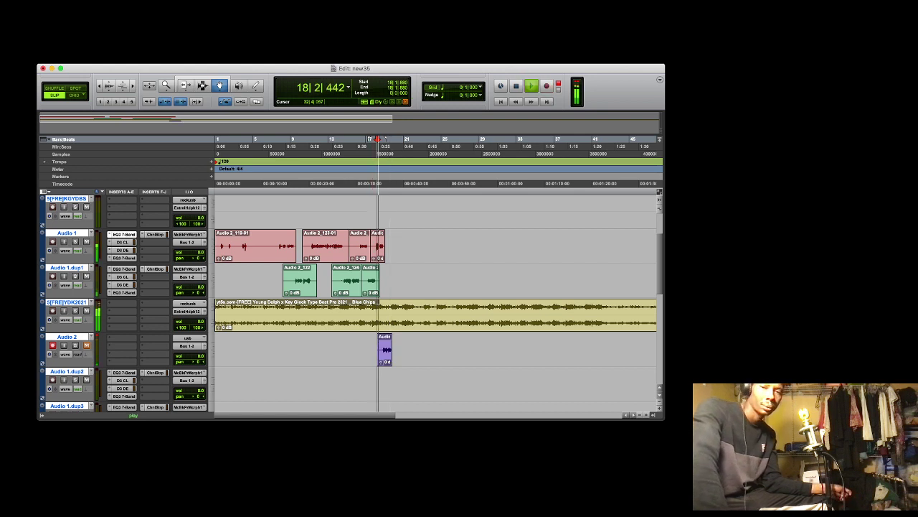
left_click_drag(388, 352, 386, 288)
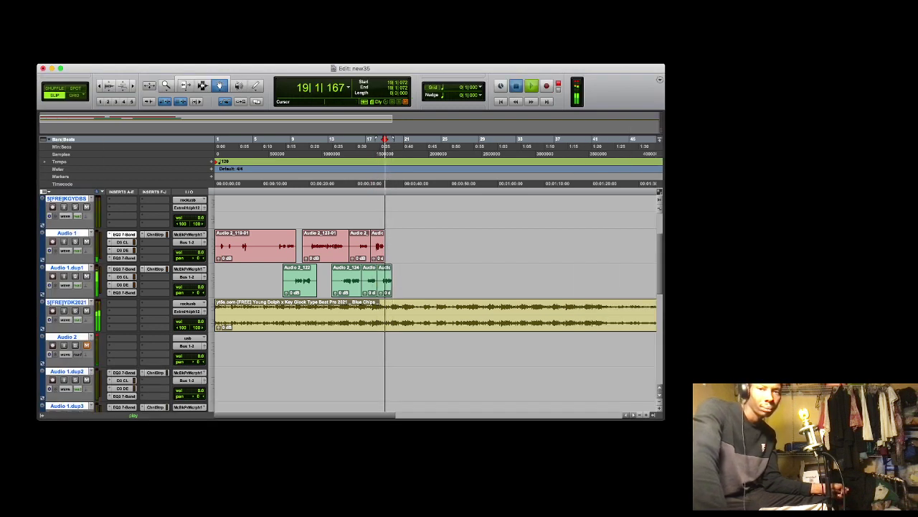
Record another vocal line on Audio 2 from 19|1|072, play it back, and move the clip to Audio 1
key("space")
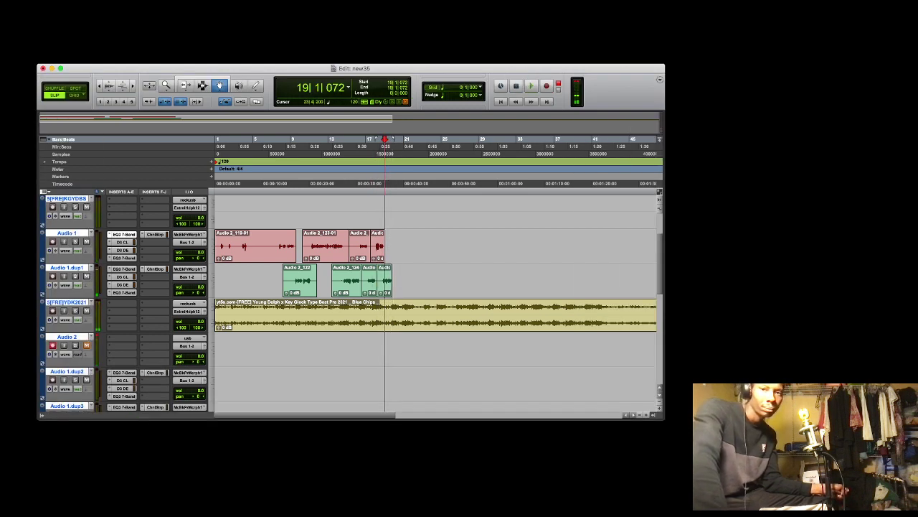
key("space")
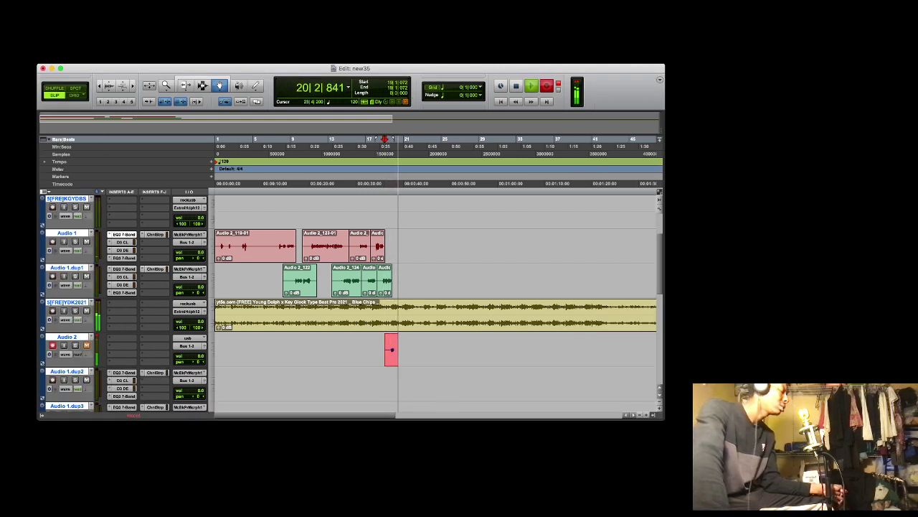
key("space")
key("space")
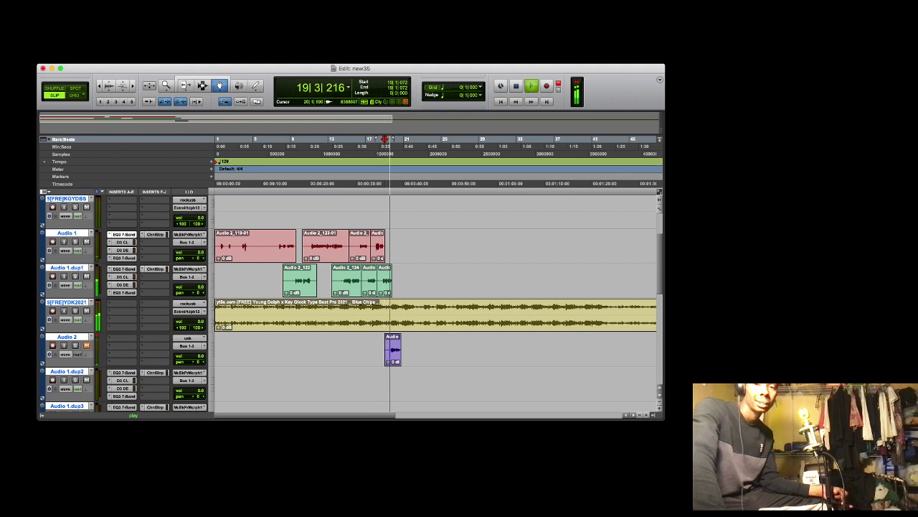
left_click_drag(395, 281, 396, 246)
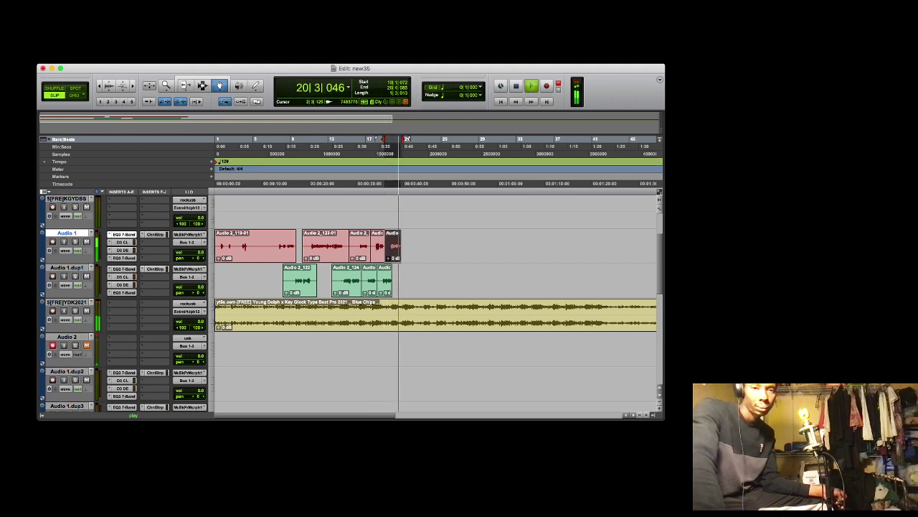
Review the recorded vocals, record a new line on Audio 2 from 19|2|895, and move its clip to Audio 1.dup1
left_click(282, 140)
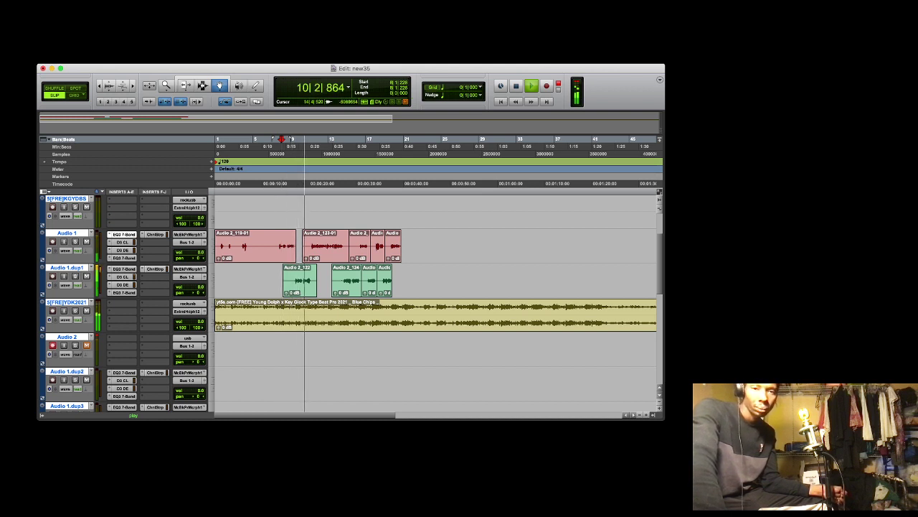
left_click(389, 140)
key("space")
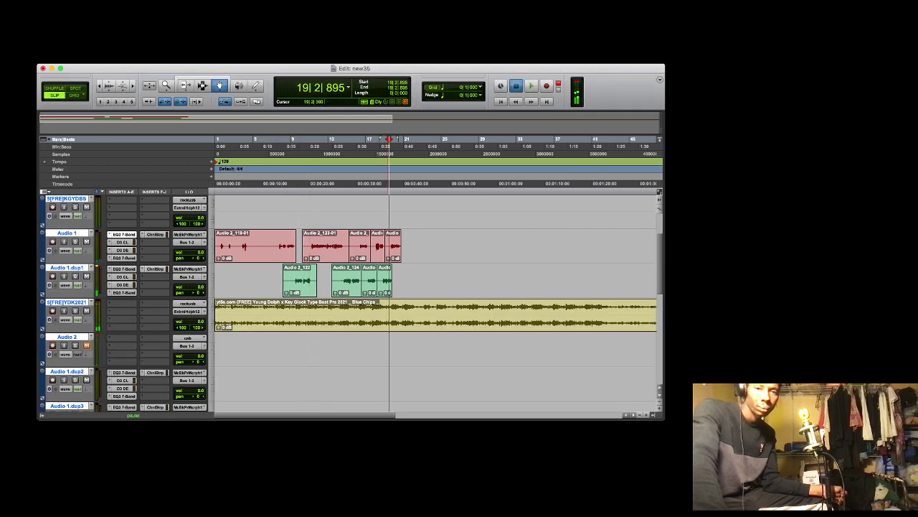
key("space")
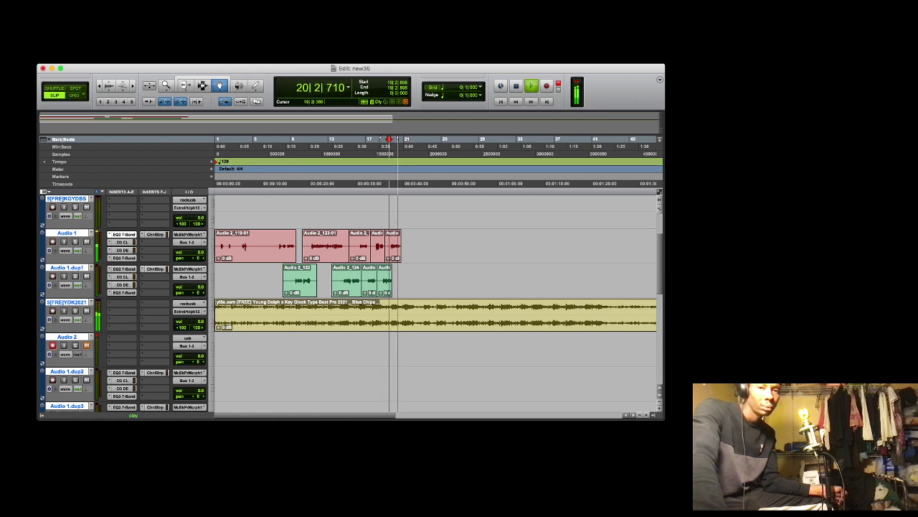
key("space")
key("super+space")
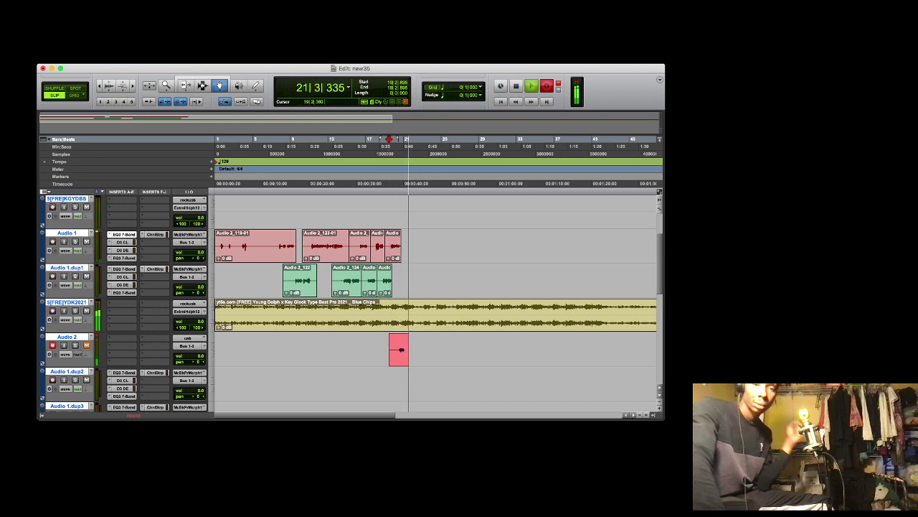
key("space")
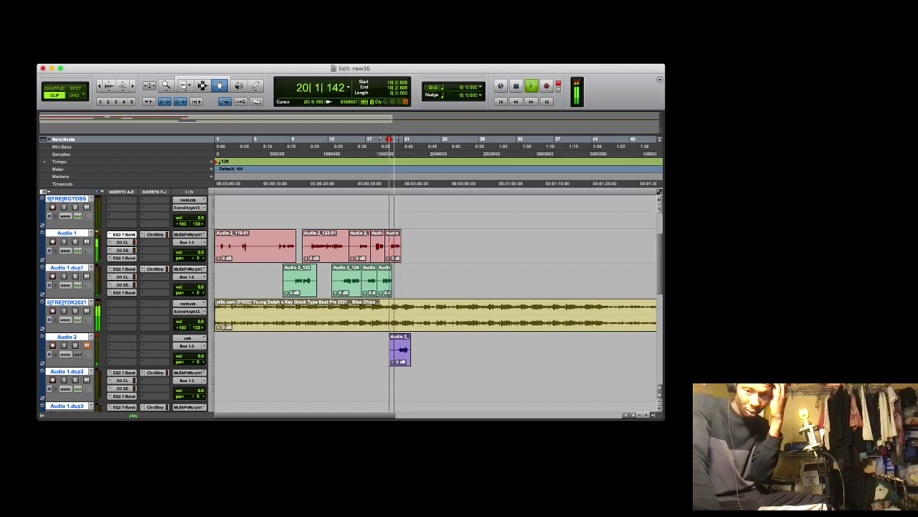
left_click_drag(401, 349, 400, 281)
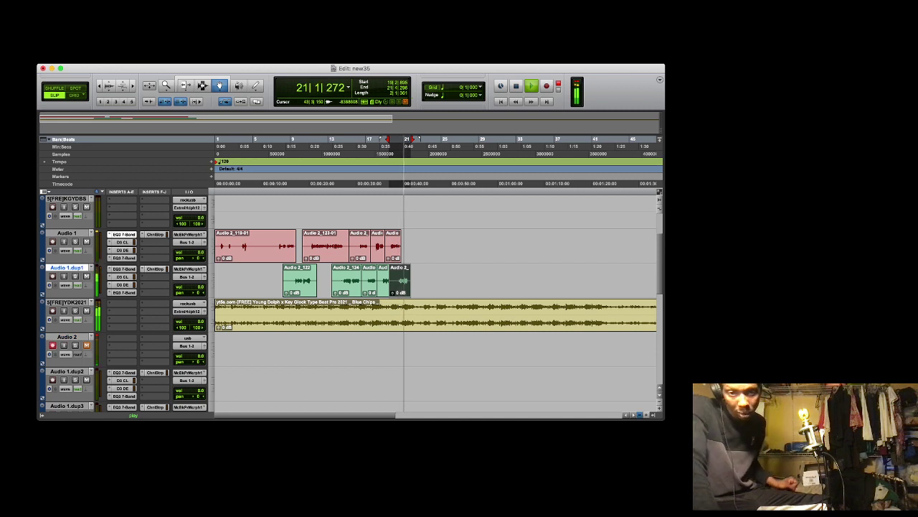
Play the song from its early bars and lower the clip gain of the beat by about 5 dB
key("r")
key("r")
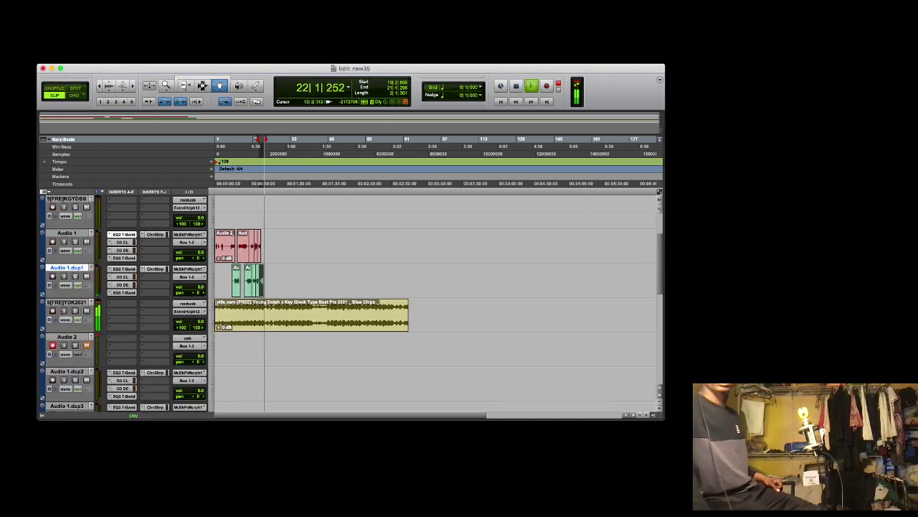
left_click(239, 146)
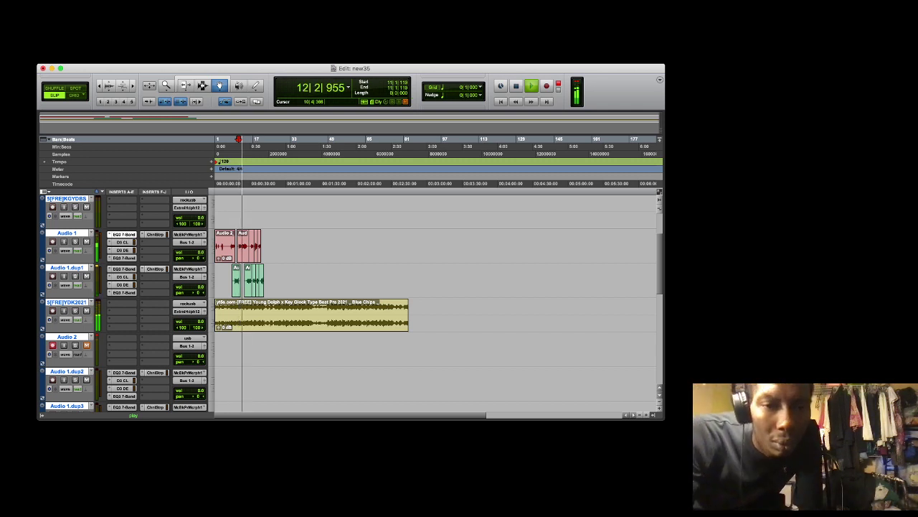
left_click(224, 146)
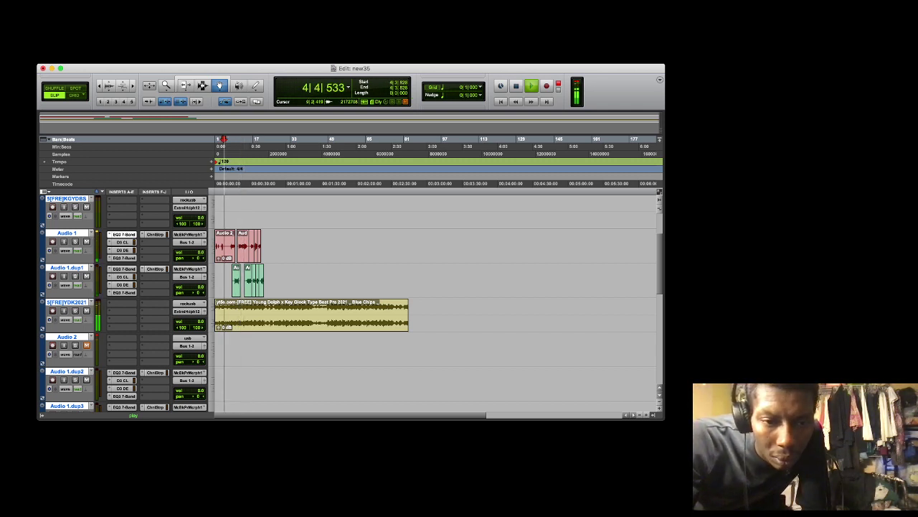
mouse_move(219, 328)
left_mouse_down()
mouse_move(219, 345)
mouse_move(219, 336)
left_mouse_up()
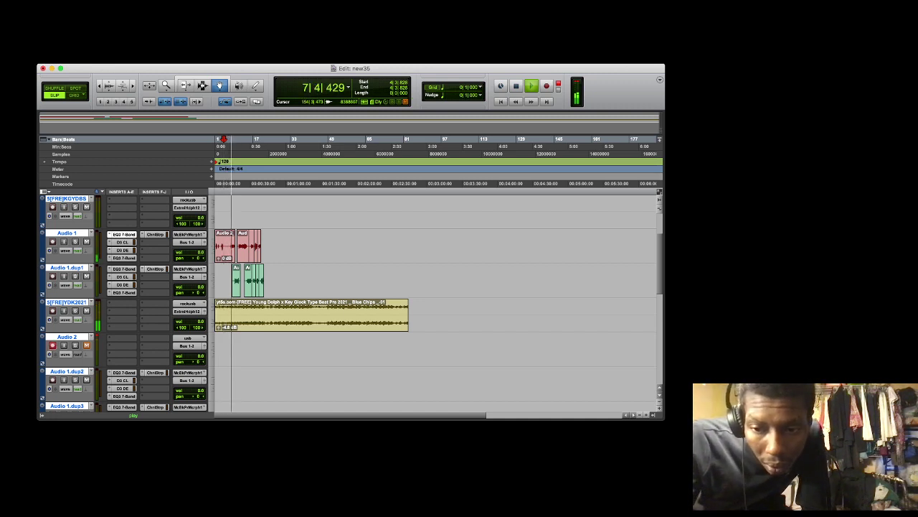
Delete the silent section from 4|2|895 to 7|3|719 in the first vocal clip on Audio 1
key("super+bracketright")
key("super+bracketright")
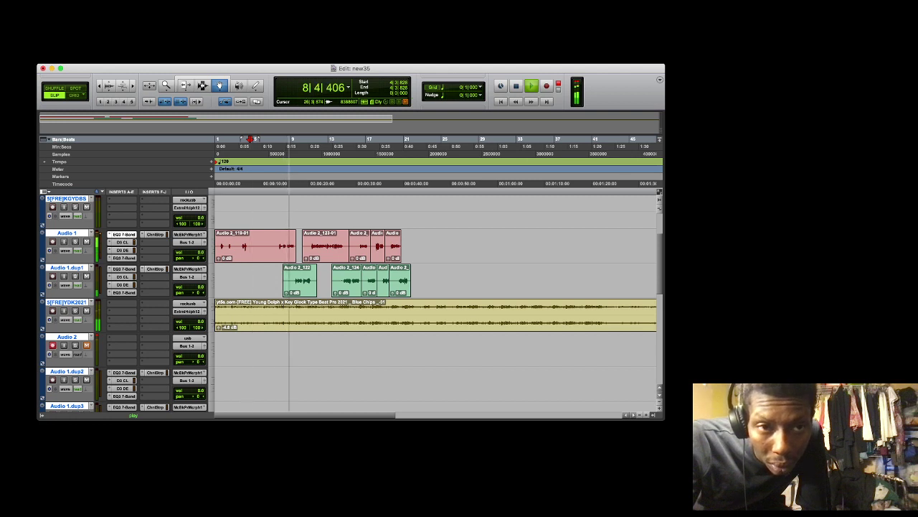
key("F7")
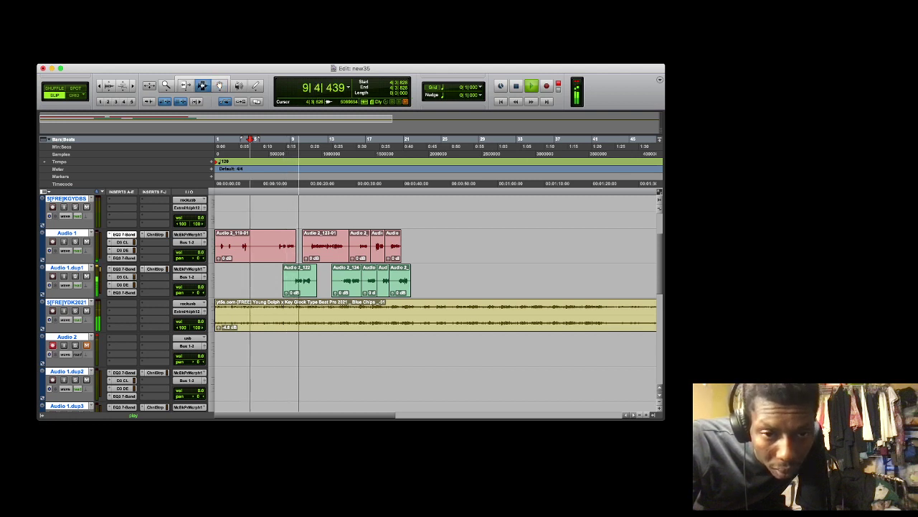
left_click_drag(248, 247, 277, 246)
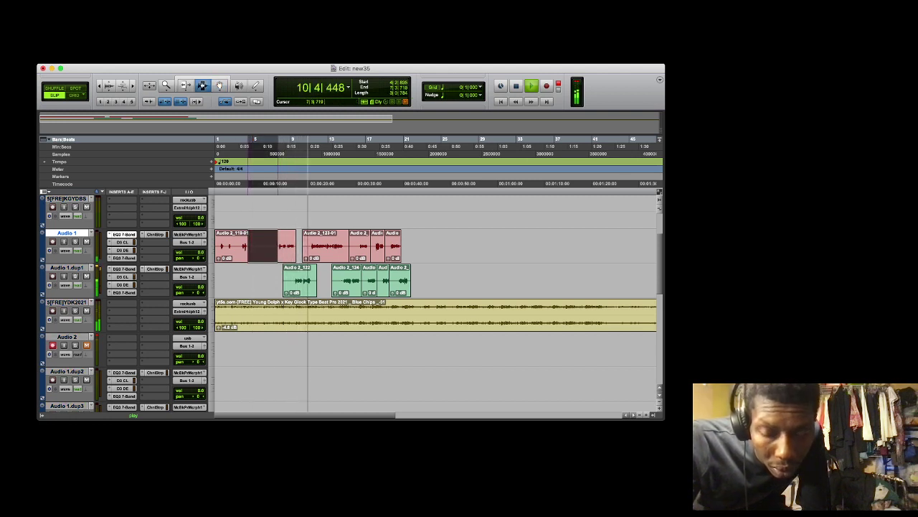
key("Delete")
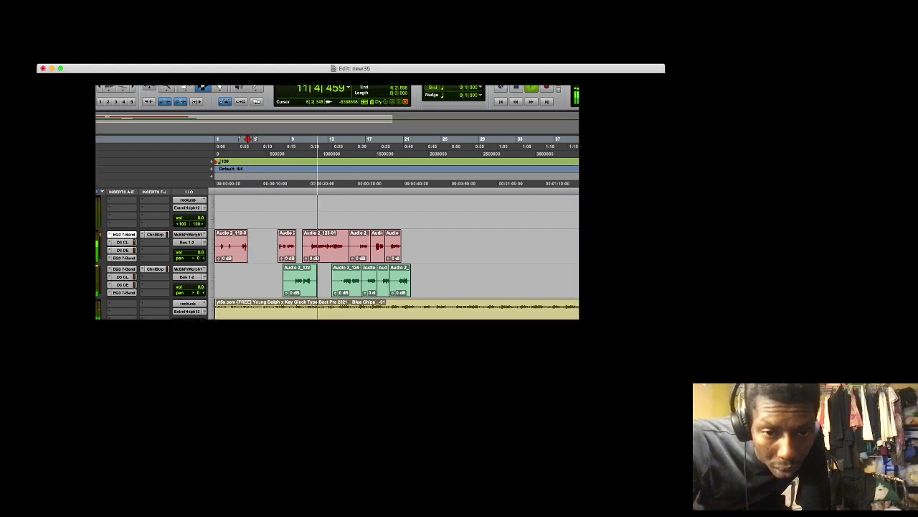
Trim the silence off both ends of clip Audio 2_122 on Audio 1.dup1 and clip Audio 2_123-01 on Audio 1
key("F6")
left_click(294, 280)
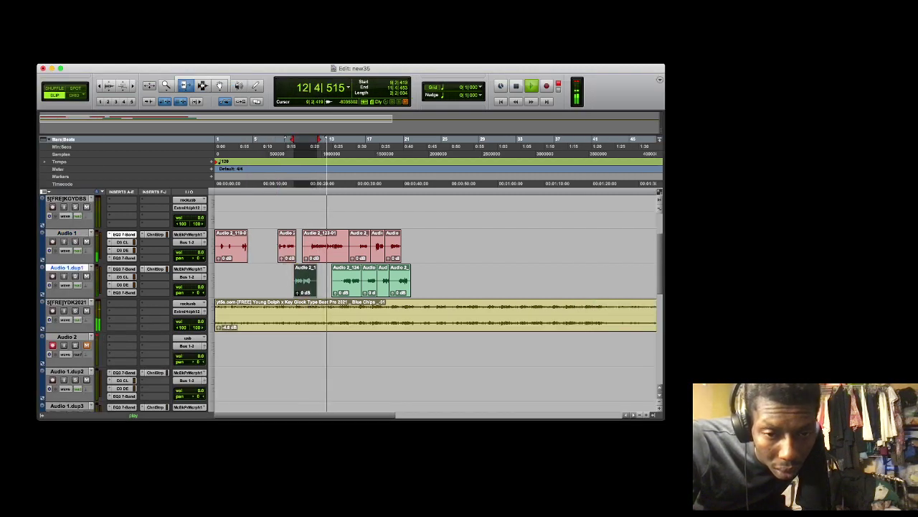
left_click(312, 281)
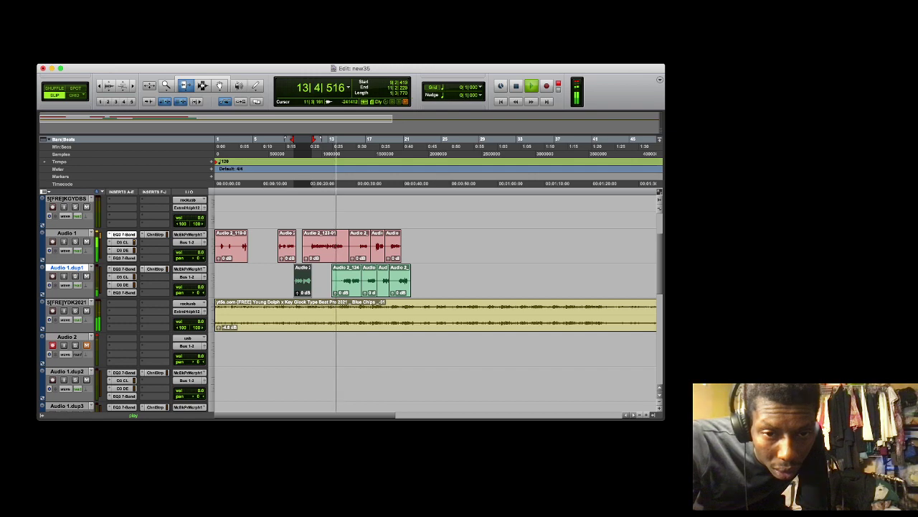
left_click(310, 246)
left_click(345, 246)
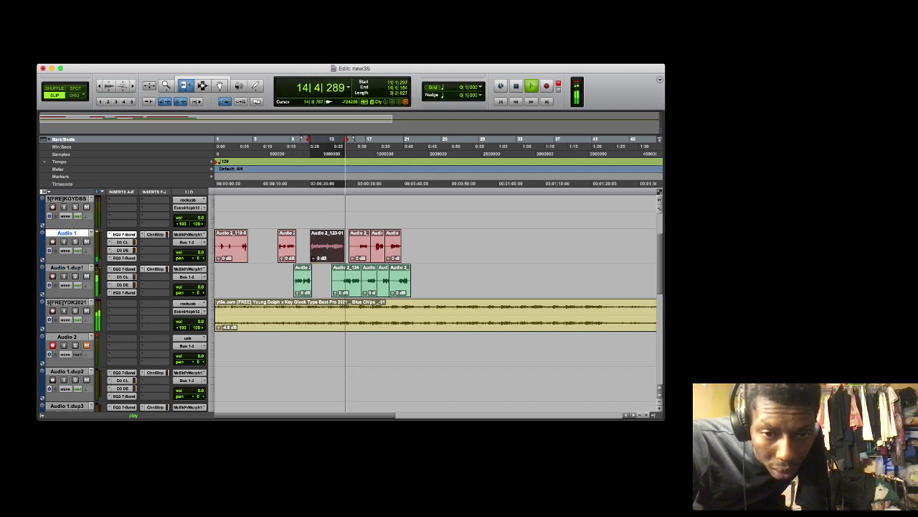
Trim the silent starts of Audio 2_124 and the following clip on Audio 1.dup1, and of the clip after Audio 2_123-01 on Audio 1
left_click(343, 280)
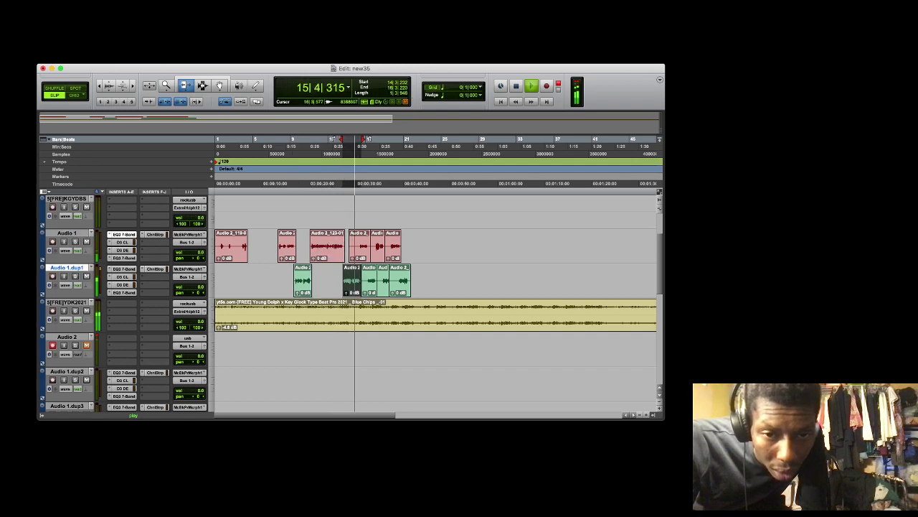
left_click(358, 246)
left_click(363, 281)
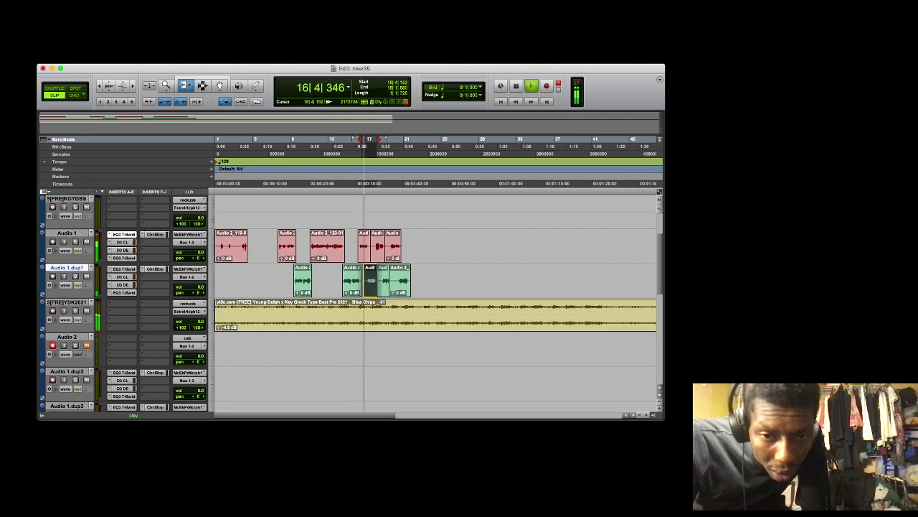
left_click_drag(363, 280, 366, 280)
Trim the silent starts of the last two clips on both Audio 1 and Audio 1.dup1, adjusting the second-to-last Audio 1.dup1 clip's end
left_click(376, 248)
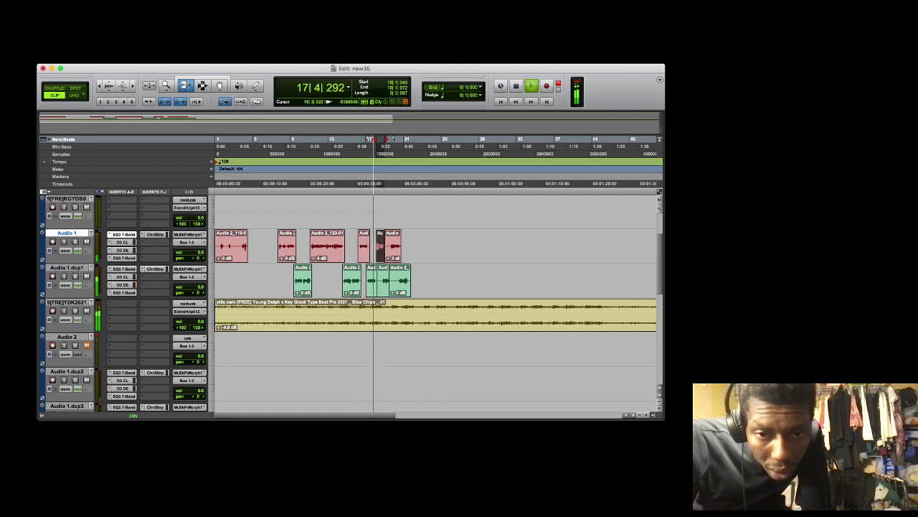
left_click(391, 248)
left_click(384, 279)
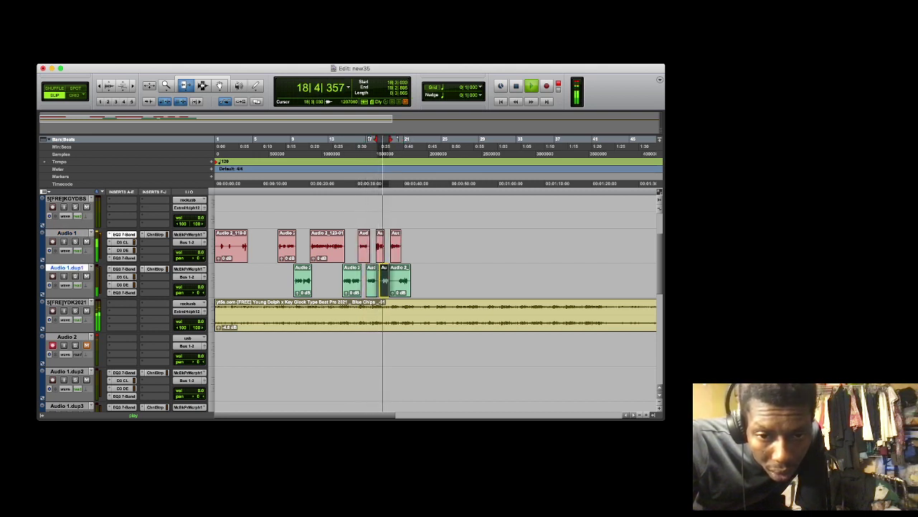
left_click(397, 280)
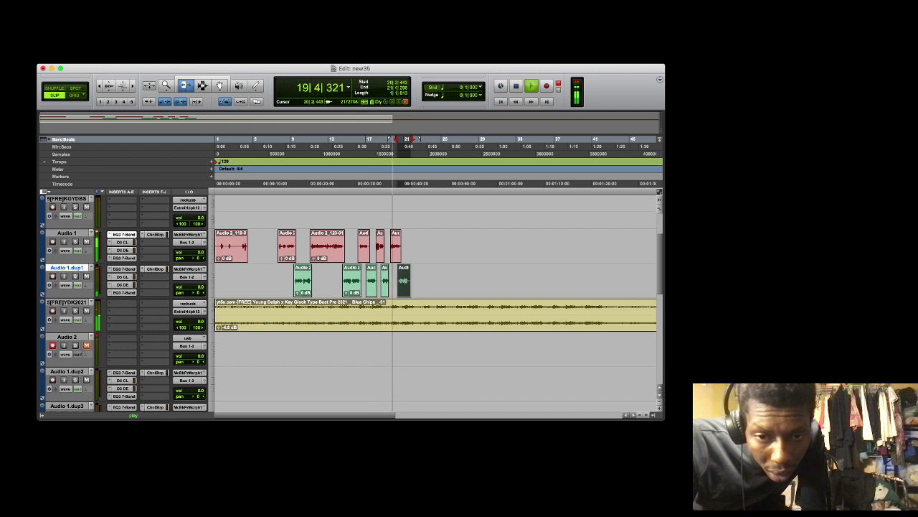
left_click_drag(388, 280, 392, 280)
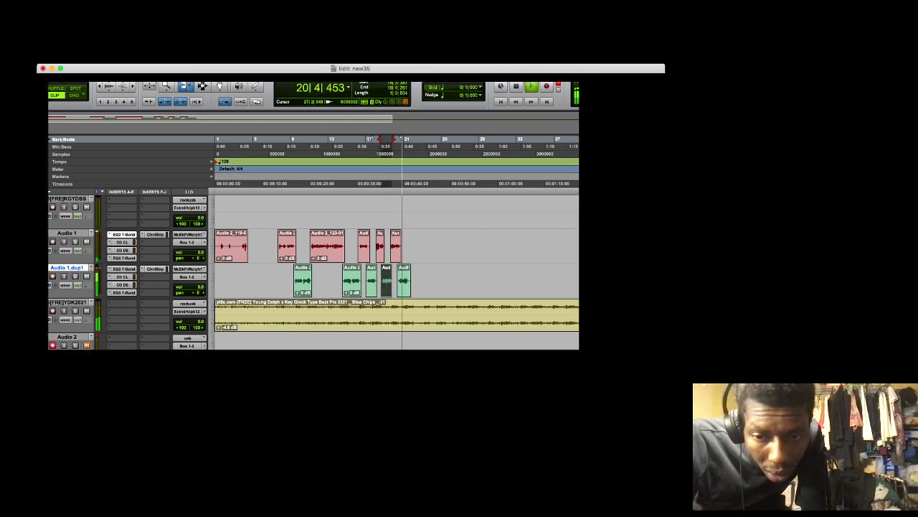
Record a new vocal take on Audio 2 from 6|4|211 to about bar 22
left_click(272, 146)
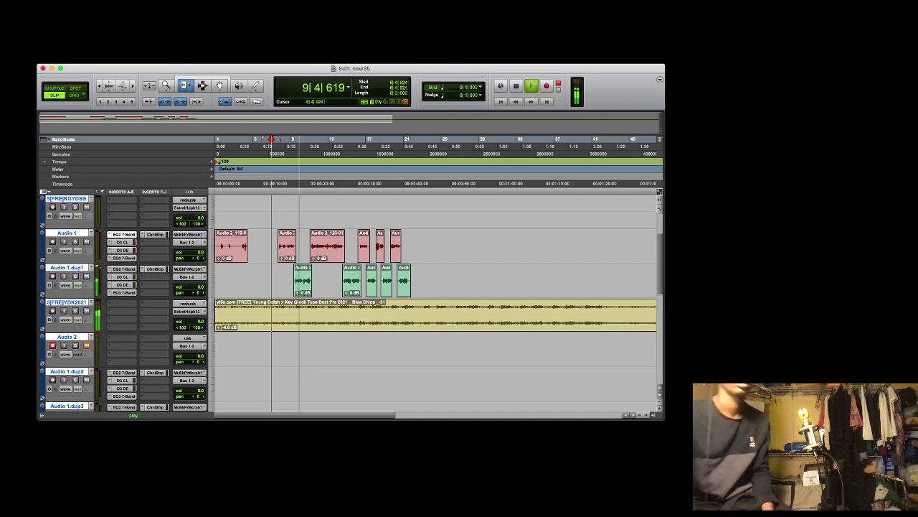
key("space")
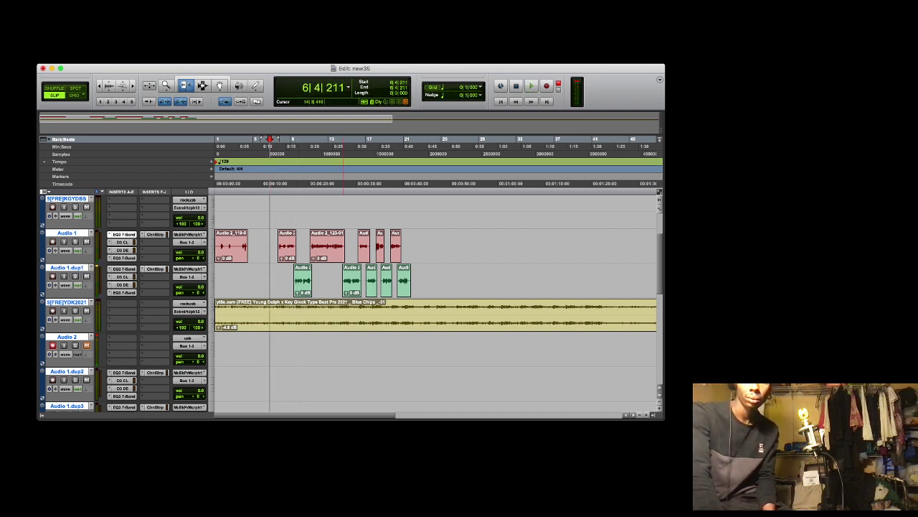
key("super+space")
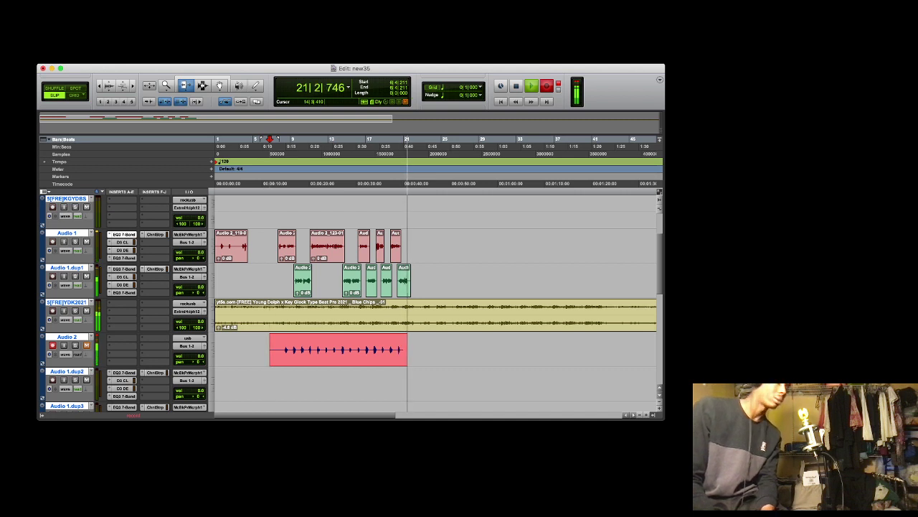
key("space")
key("space")
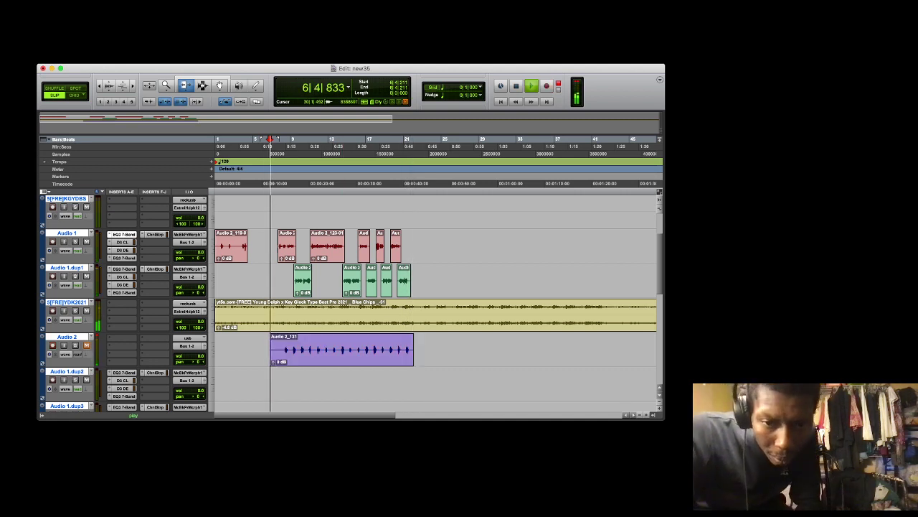
Trim the new take to start at 8|2|156, move it onto Audio 1.dup2, and place that track directly above the beat track
left_click_drag(272, 350, 338, 385)
key("F8")
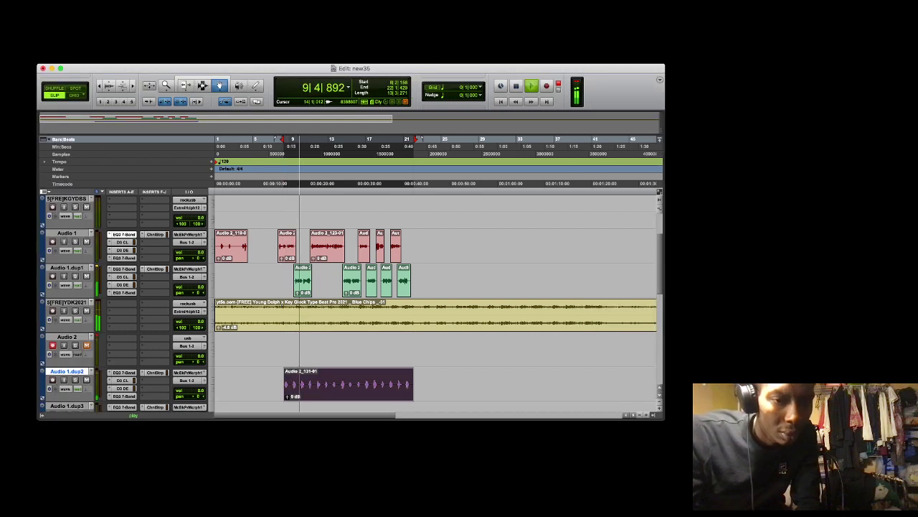
left_click_drag(66, 371, 66, 302)
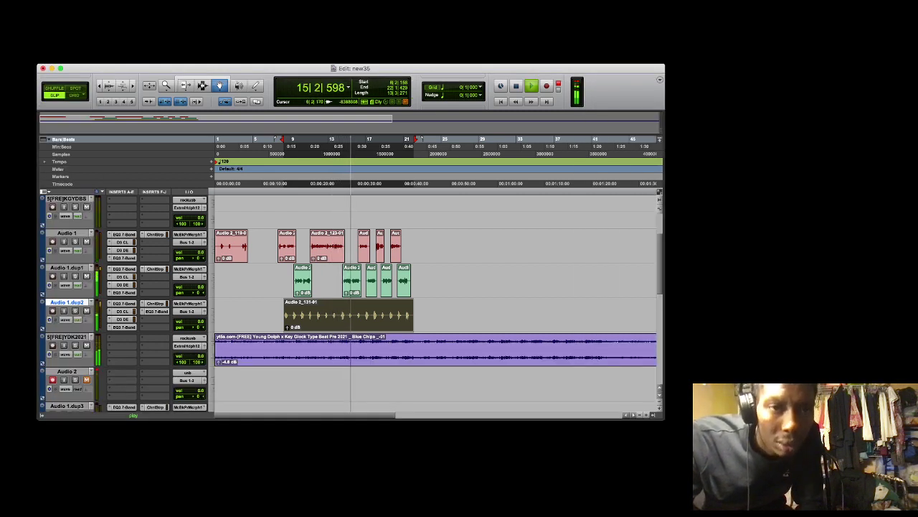
Copy the vocal clips between about bars 6 and 24 on Audio 1, Audio 1.dup1 and Audio 1.dup2, and paste them at 64|1|605
key("F7")
left_click_drag(269, 237, 433, 323)
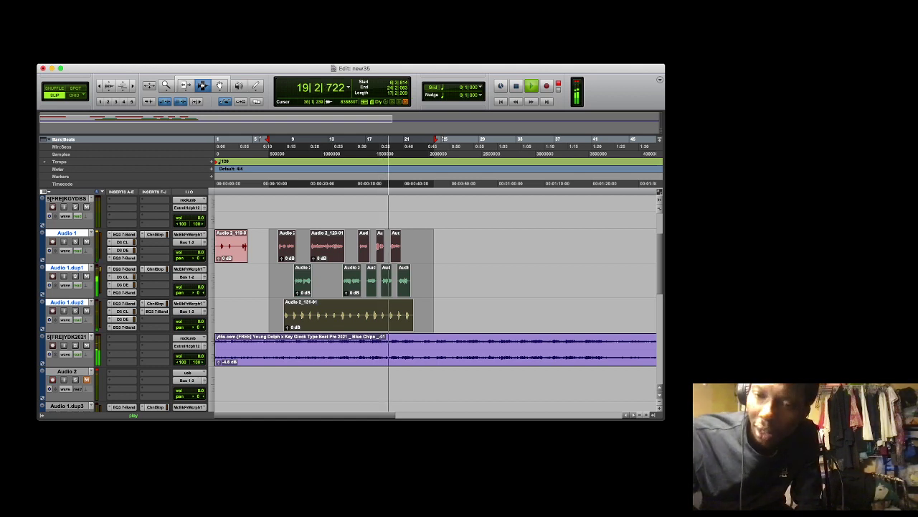
key("r")
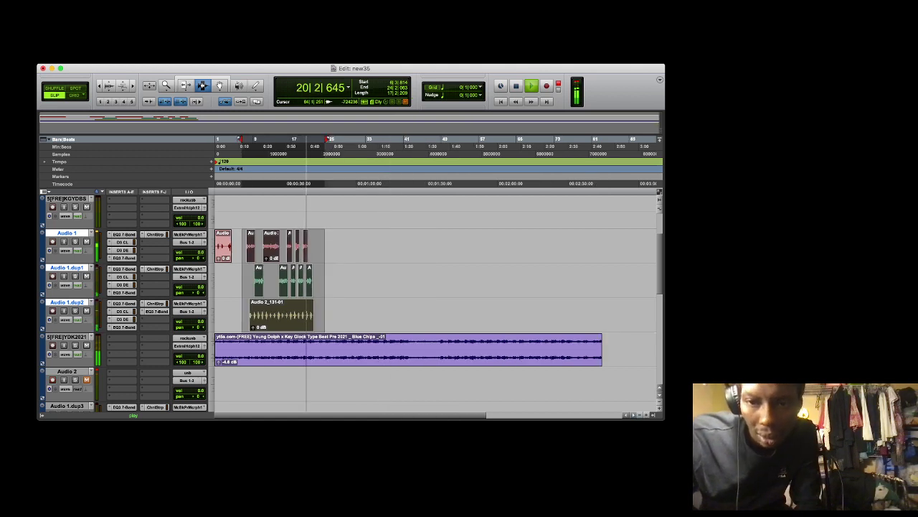
left_click_drag(513, 247, 626, 316)
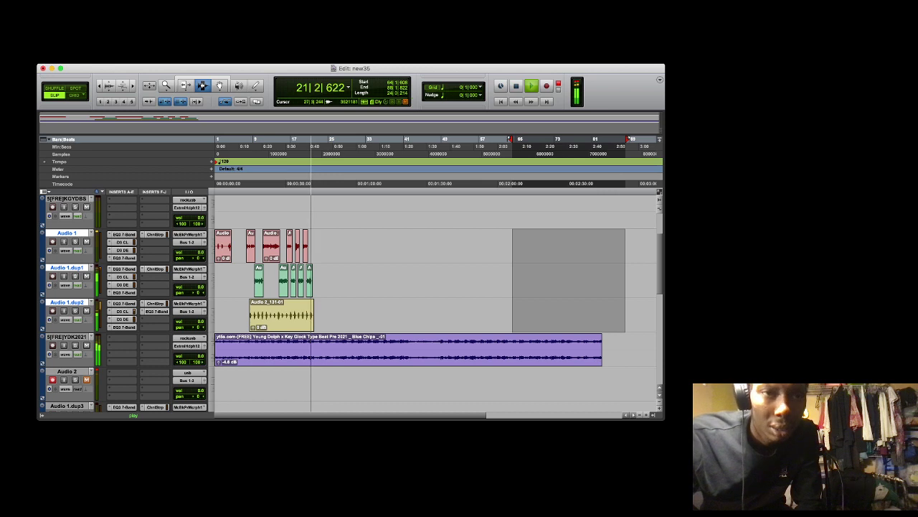
key("space")
key("space")
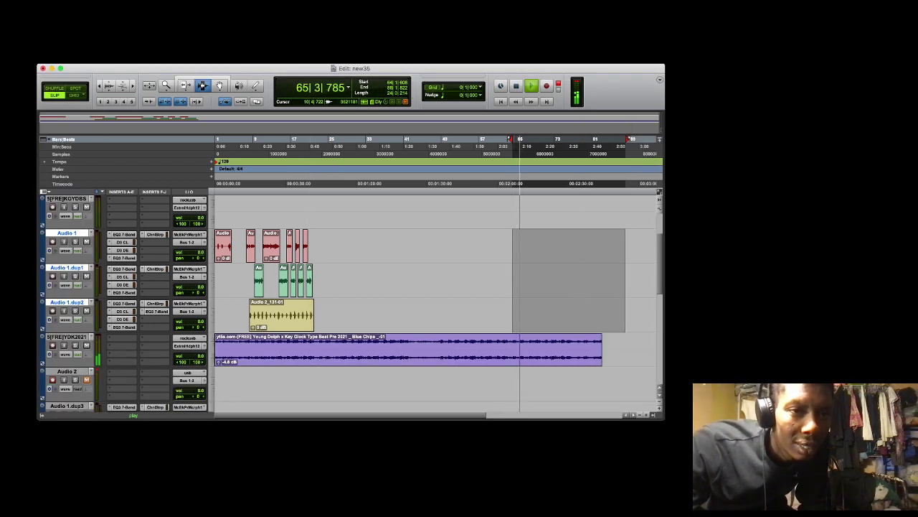
key("super+v")
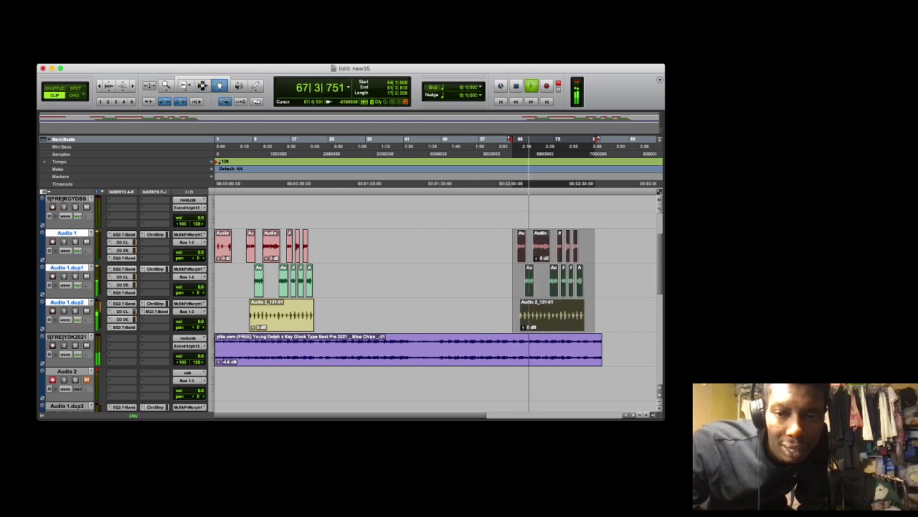
Shift the pasted vocal section on all three tracks to start at 68|2|694, aligning it with the beat
left_click_drag(547, 316, 565, 317)
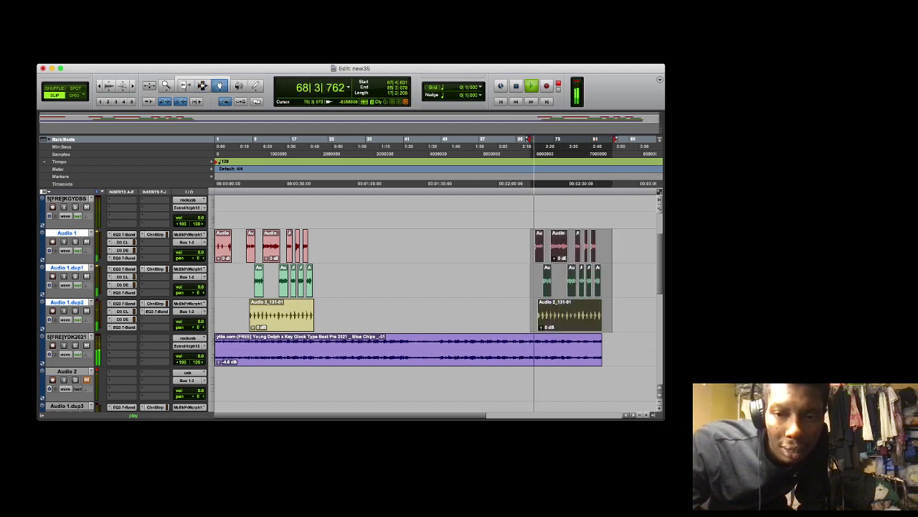
key("space")
key("space")
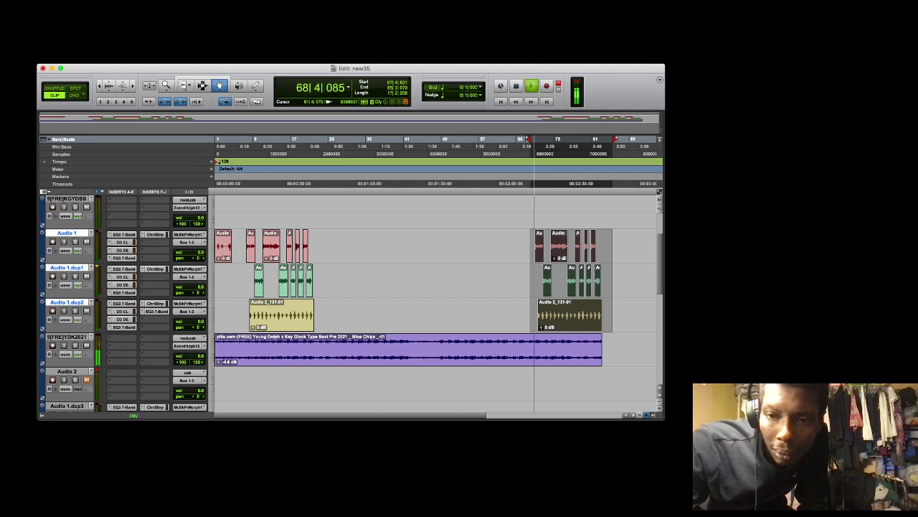
left_click(647, 415)
left_click(646, 415)
left_click(647, 415)
left_click(647, 415)
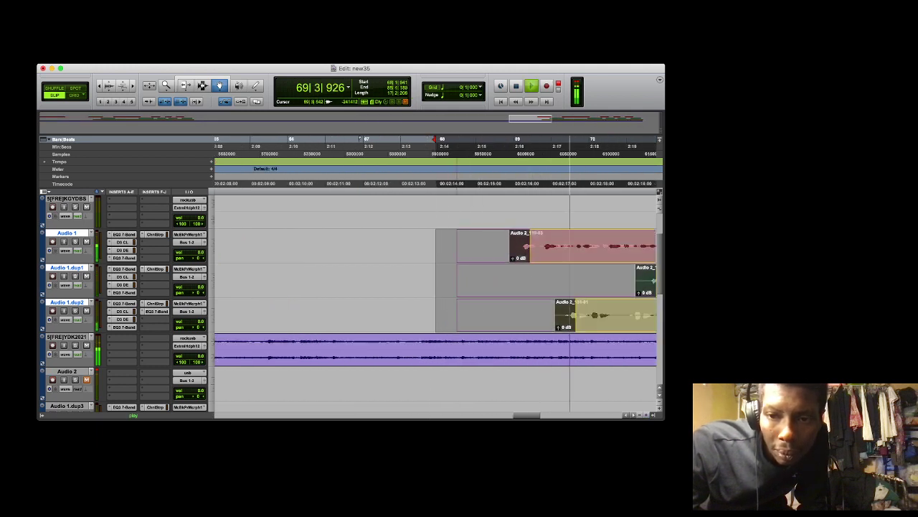
key("KP_Add")
left_click_drag(564, 247, 578, 246)
key("KP_Add")
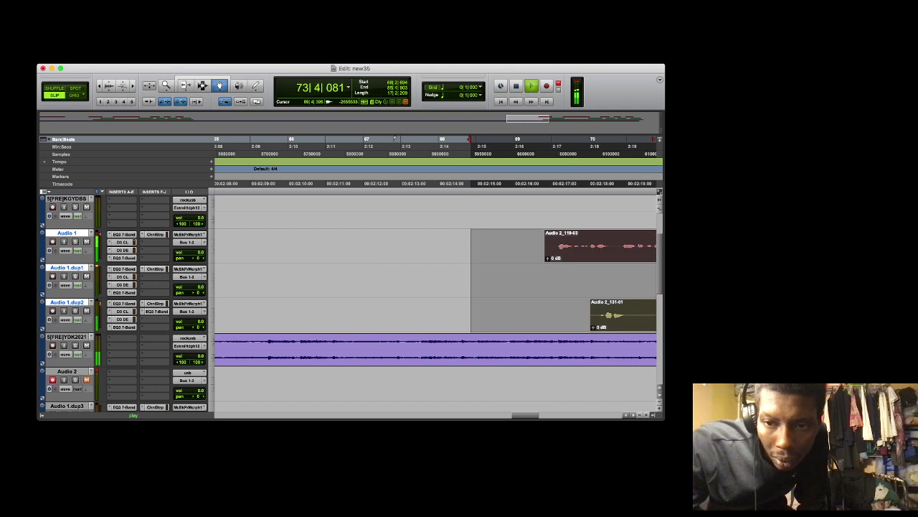
key("KP_Subtract")
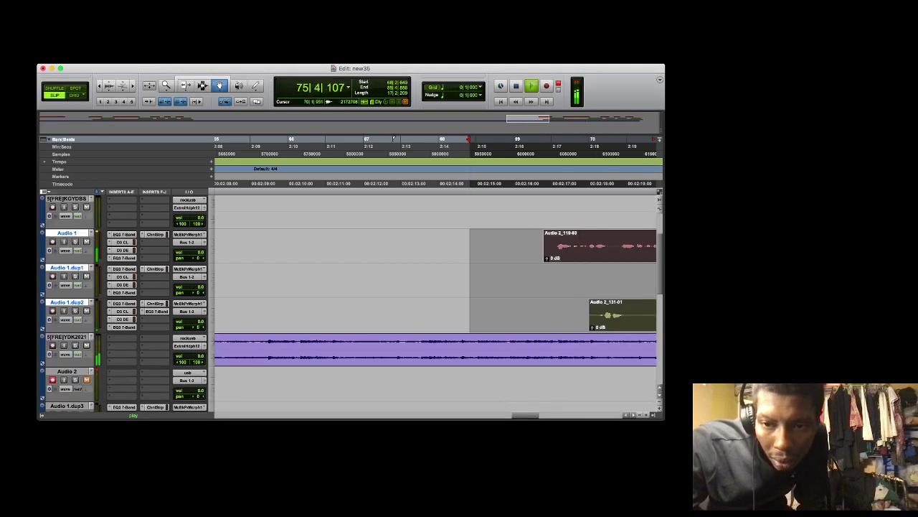
left_click_drag(606, 246, 606, 246)
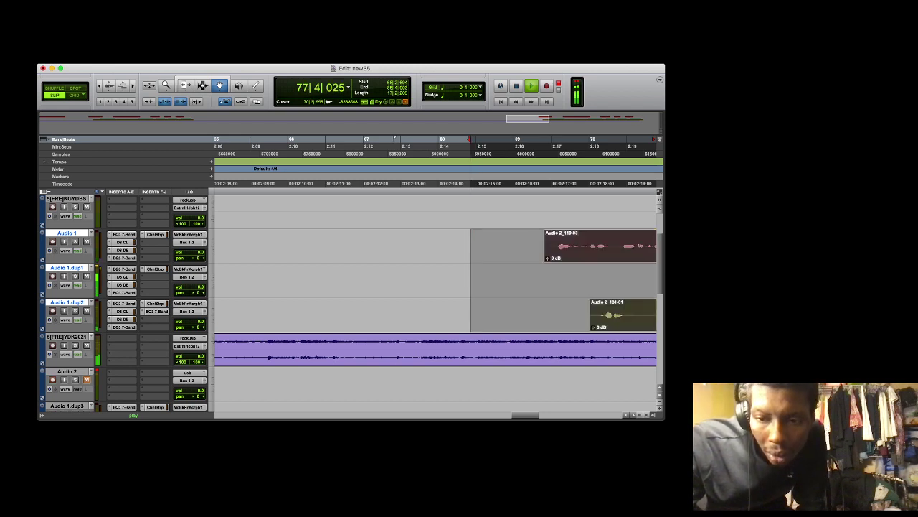
Trim the ends of the pasted Audio 1.dup2 clip to 83|2|873 and the last Audio 1.dup1 clip to 83|2|159
key("r")
key("r")
key("r")
key("r")
key("r")
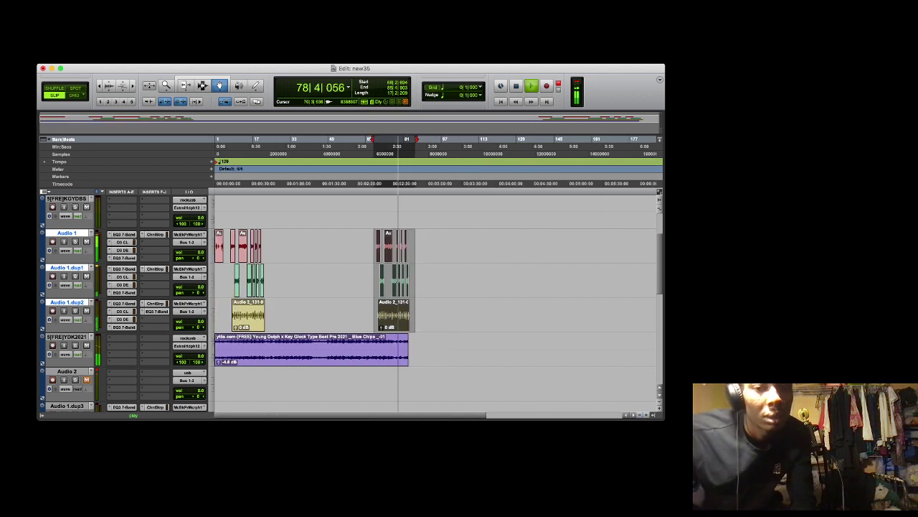
key("r")
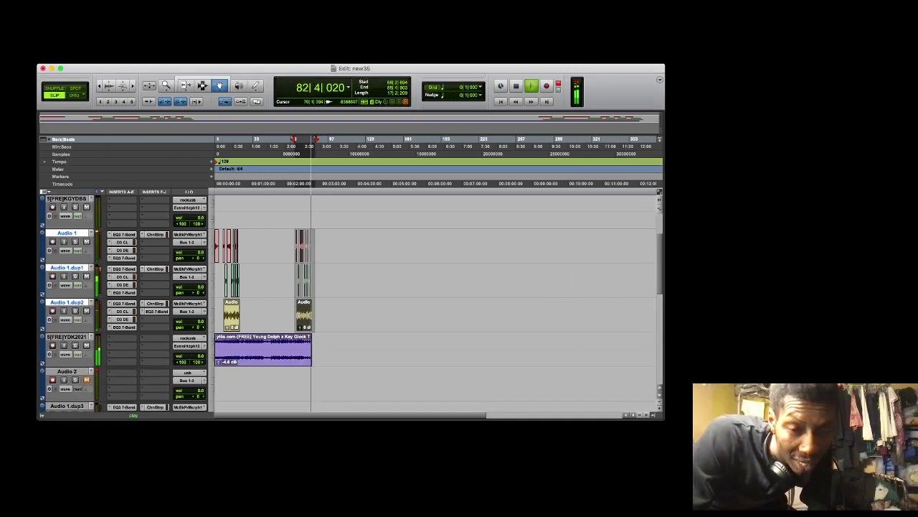
left_click(202, 85)
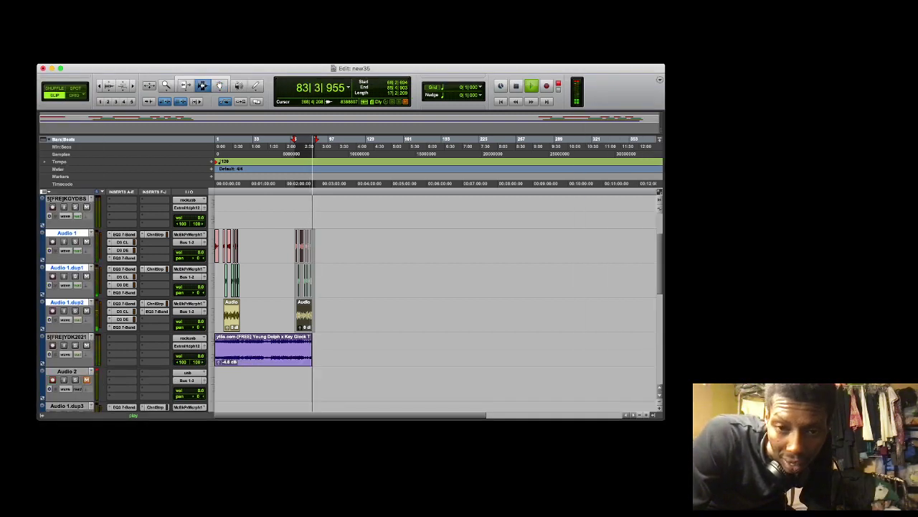
left_click(646, 415)
left_click(647, 414)
left_click(647, 415)
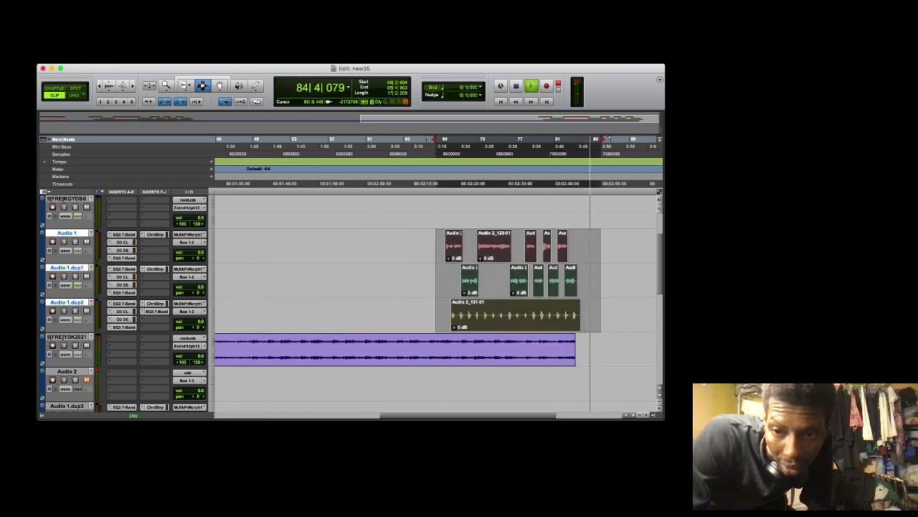
left_click_drag(578, 315, 606, 315)
key("Delete")
key("space")
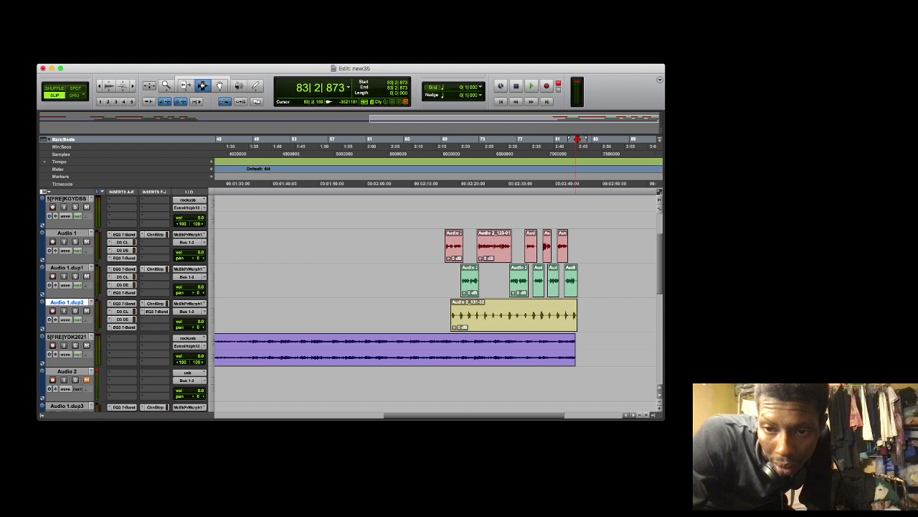
left_click_drag(576, 281, 592, 281)
key("Delete")
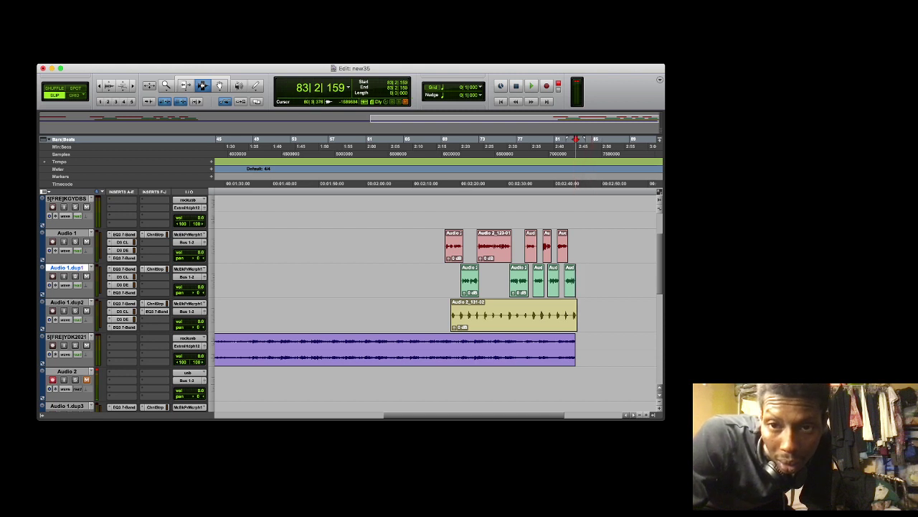
Paste the copied vocal section on the three vocal tracks into the mid-song gap at 36|2|170
key("Return")
key("space")
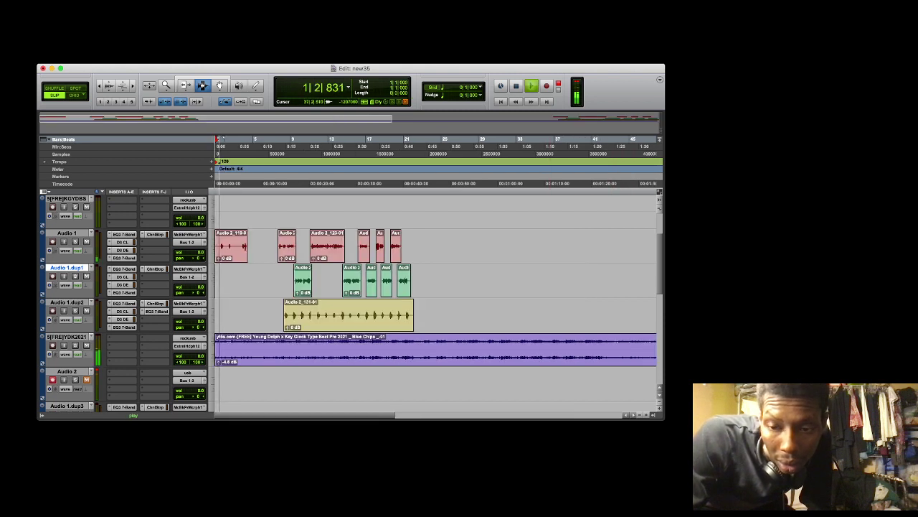
key("r")
key("r")
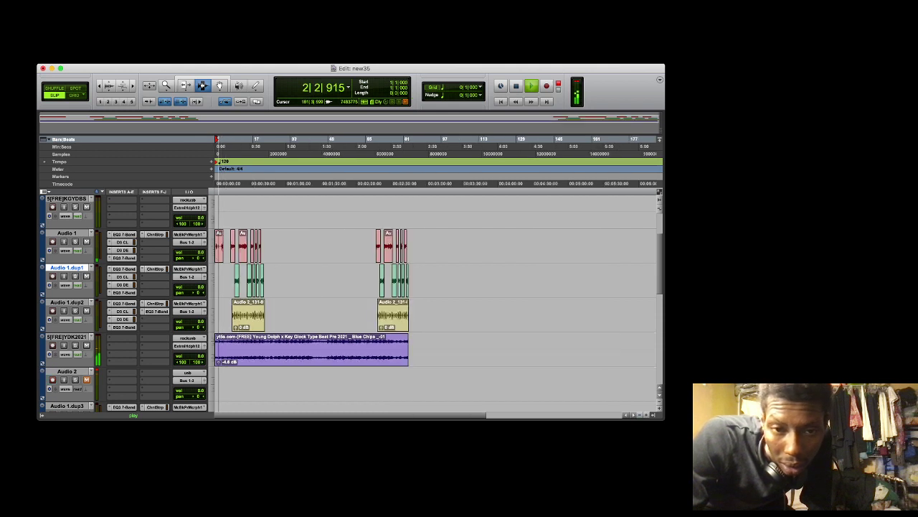
left_click_drag(298, 234, 357, 328)
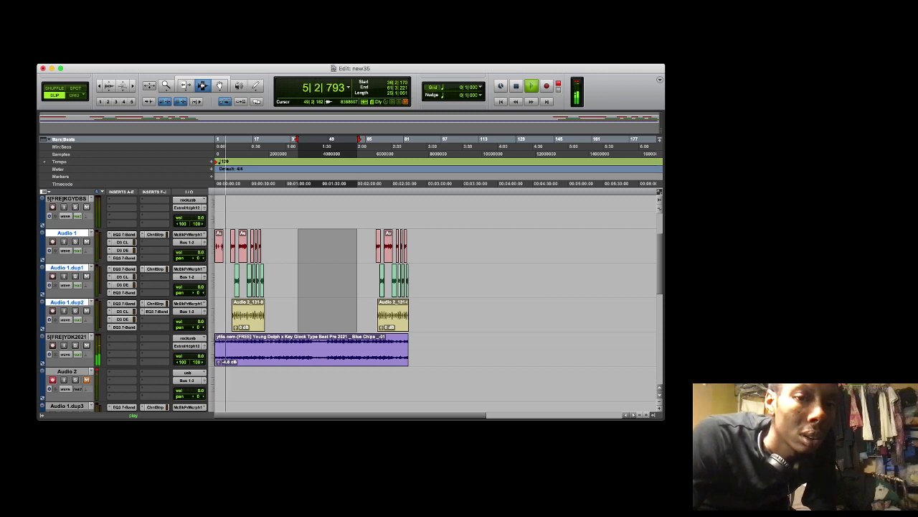
key("super+v")
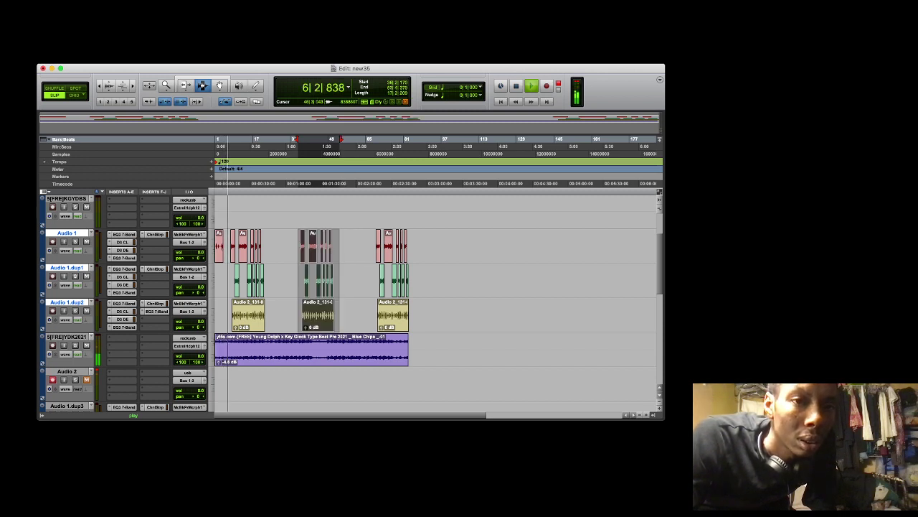
Shift the mid-song vocal section on all three tracks to start at 37|3|274, aligning it with the beat
key("F8")
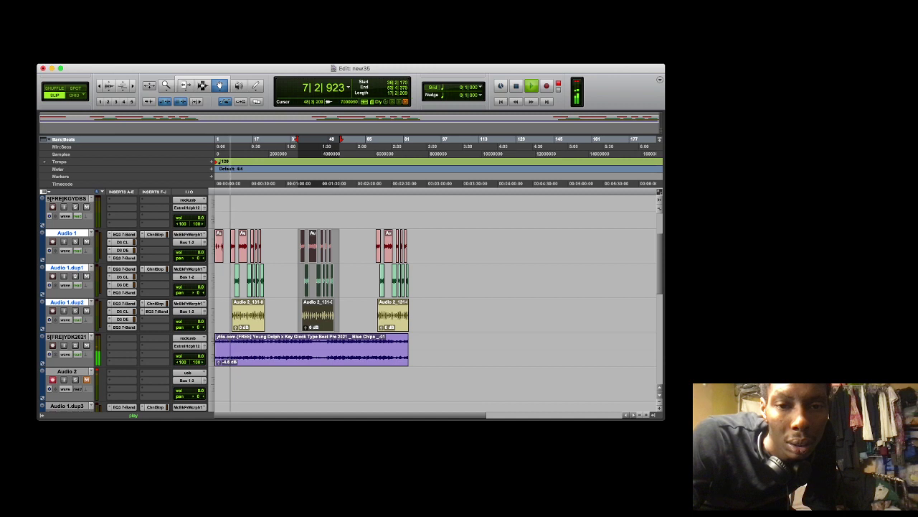
left_click_drag(327, 316, 329, 315)
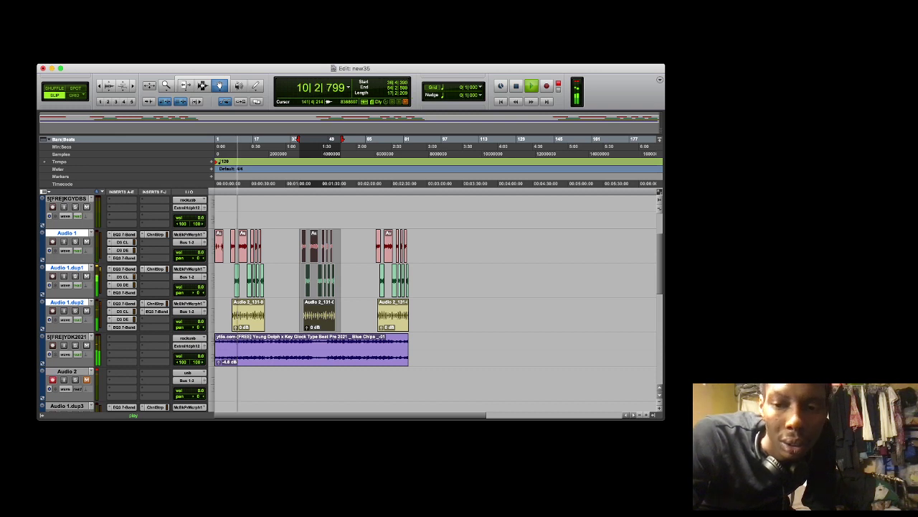
left_click(646, 414)
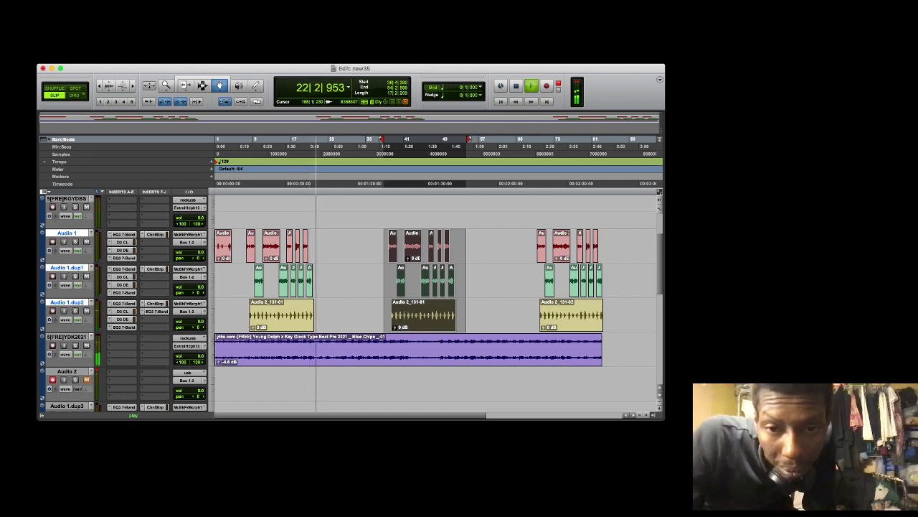
key("space")
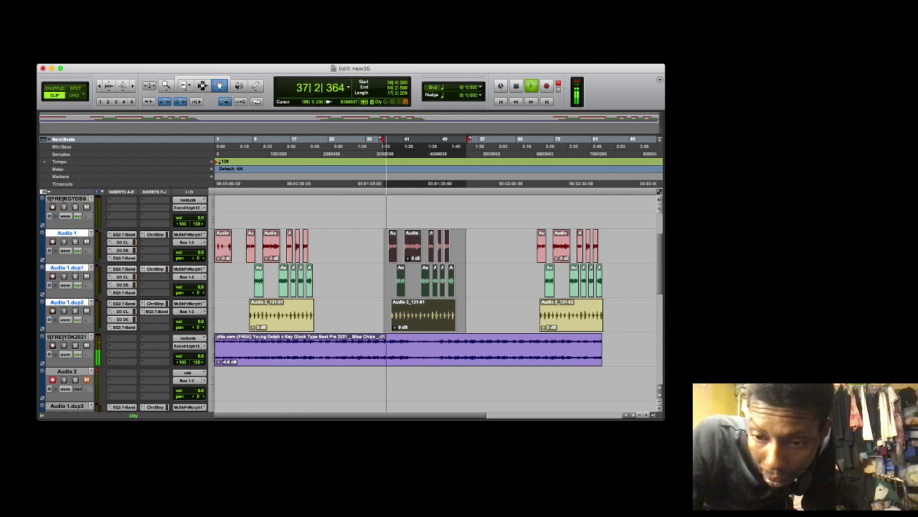
left_click(647, 415)
left_click(646, 415)
left_click(647, 414)
left_click_drag(510, 328, 533, 331)
key("plus")
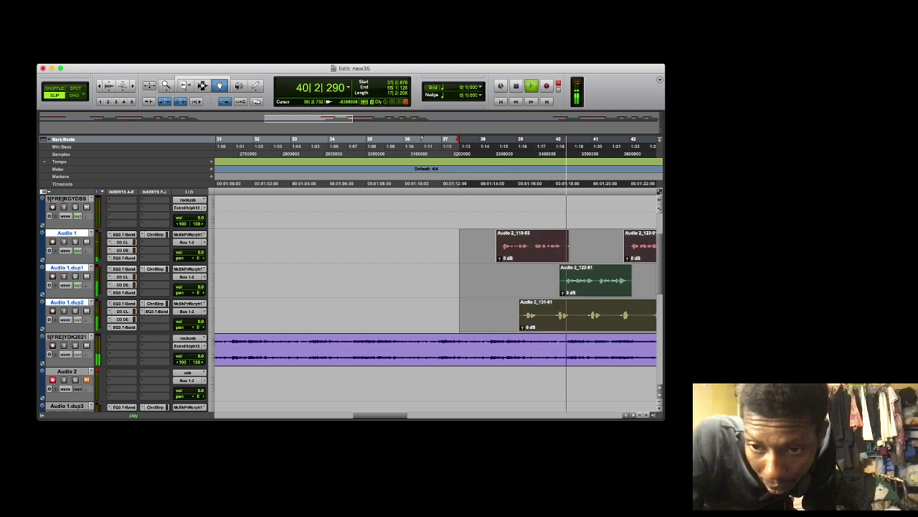
key("plus")
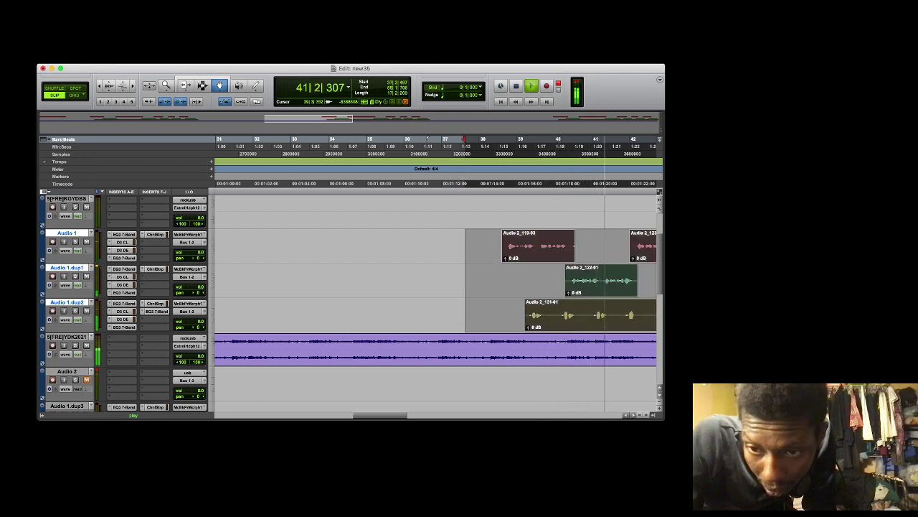
left_click_drag(609, 309, 607, 308)
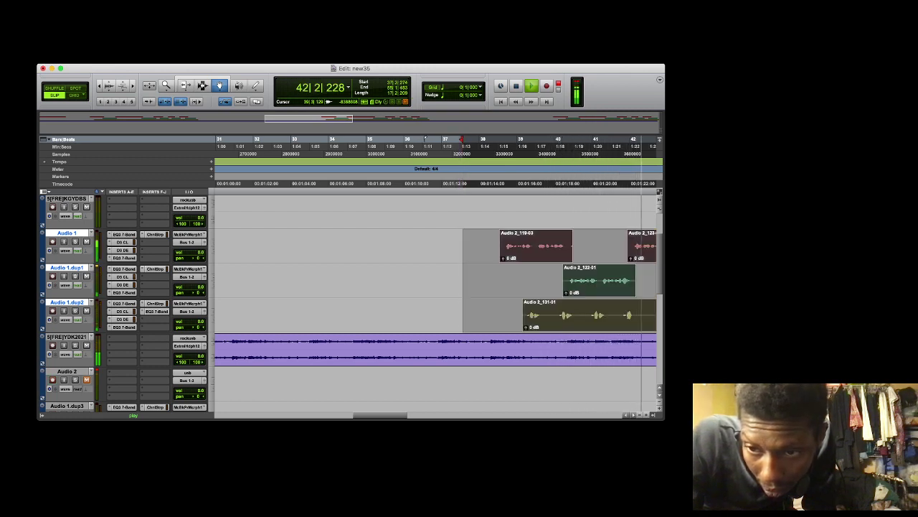
key("super+bracketleft")
key("super+bracketleft")
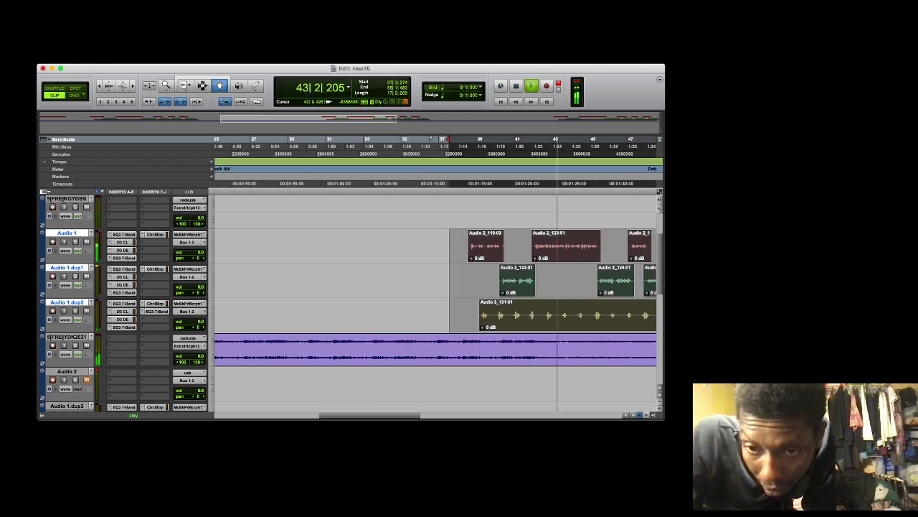
Record a vocal take on the Audio 2 track from 19|1|785 to about bar 29
key("super+bracketleft")
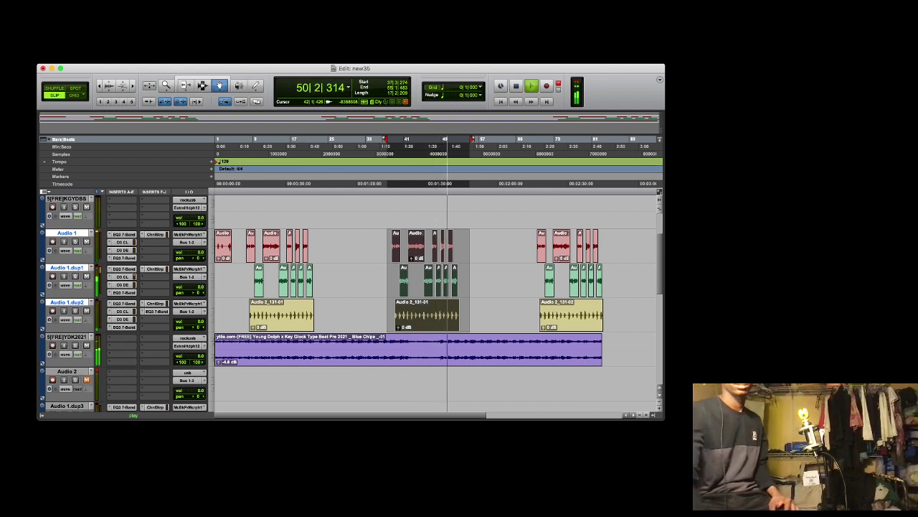
key("space")
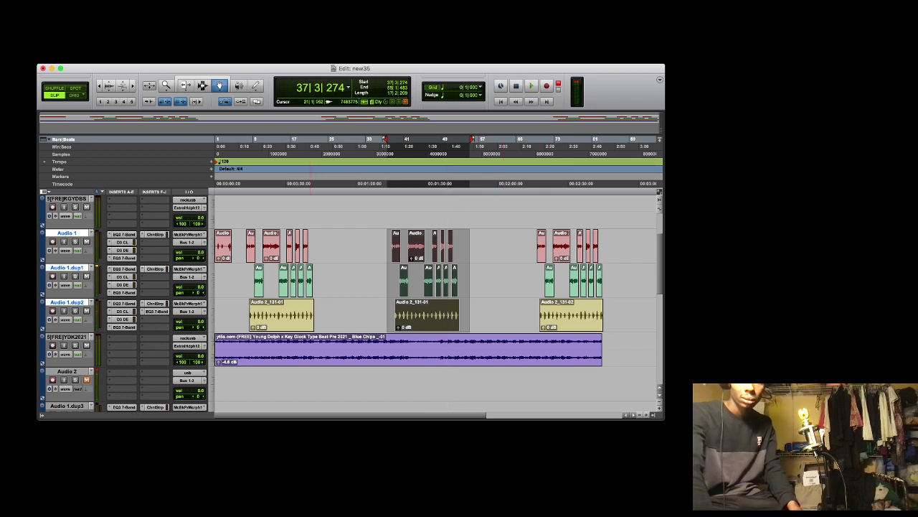
left_click(301, 146)
key("super+space")
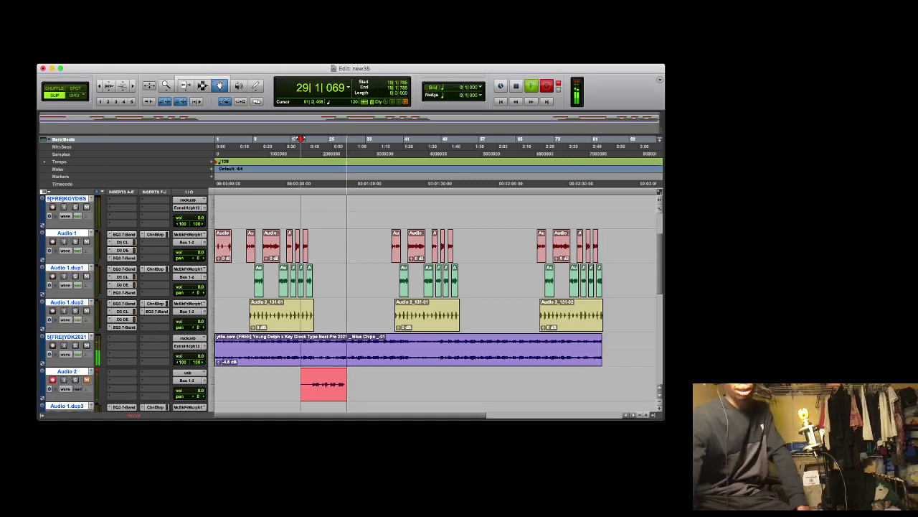
key("space")
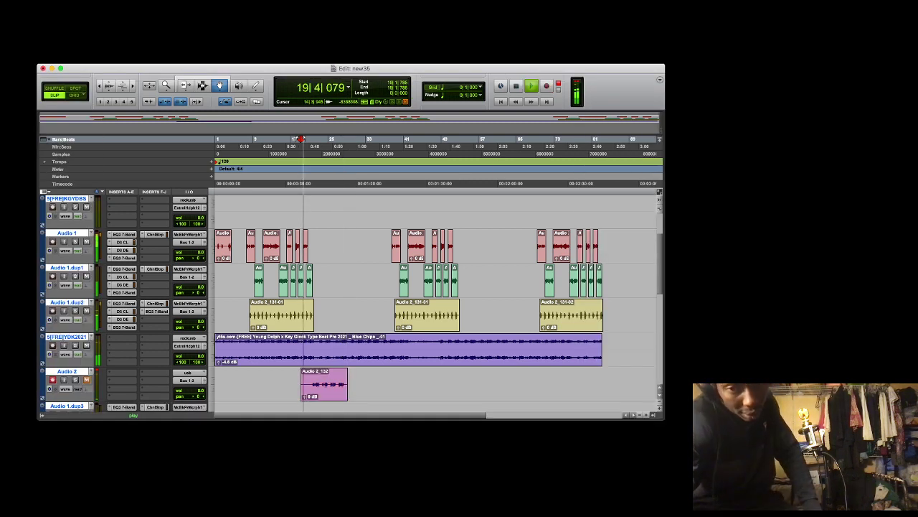
left_click(344, 376)
left_click_drag(350, 240, 349, 237)
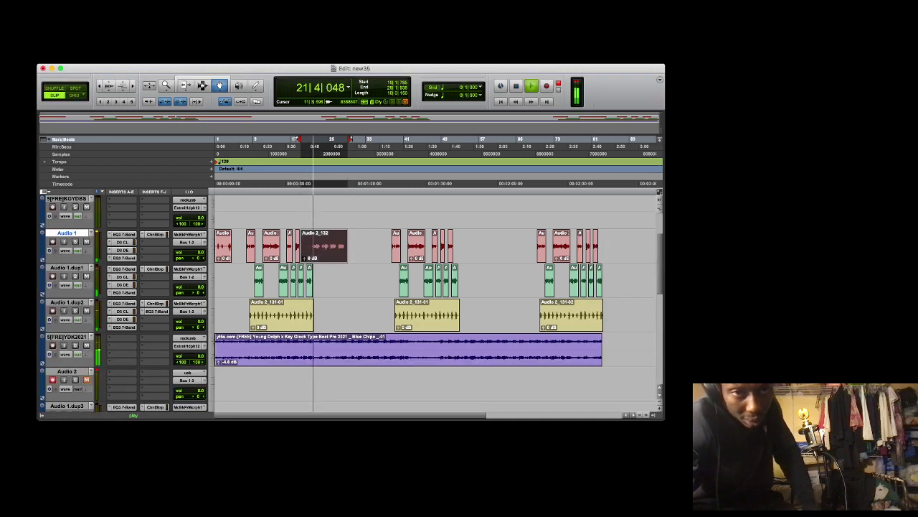
key("super+z")
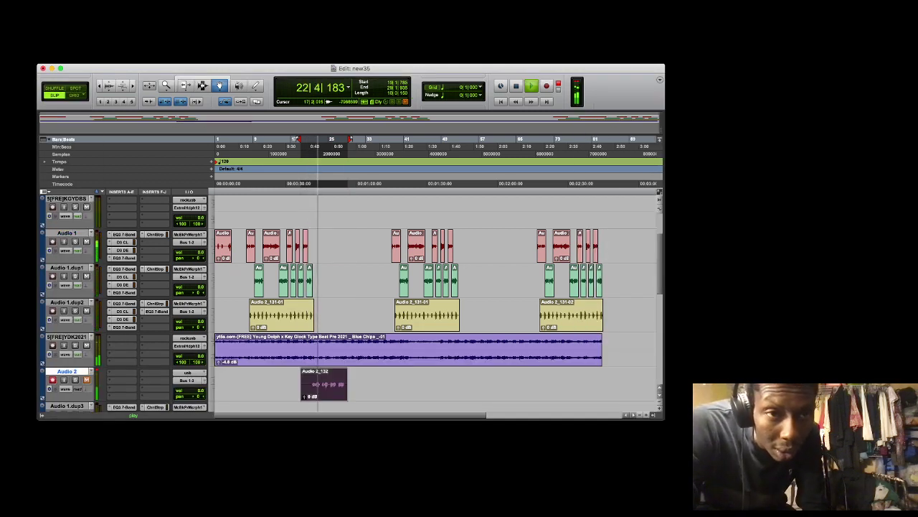
Trim the silent start off the new Audio 2 take and move the clip up to the Audio 1 track
key("F6")
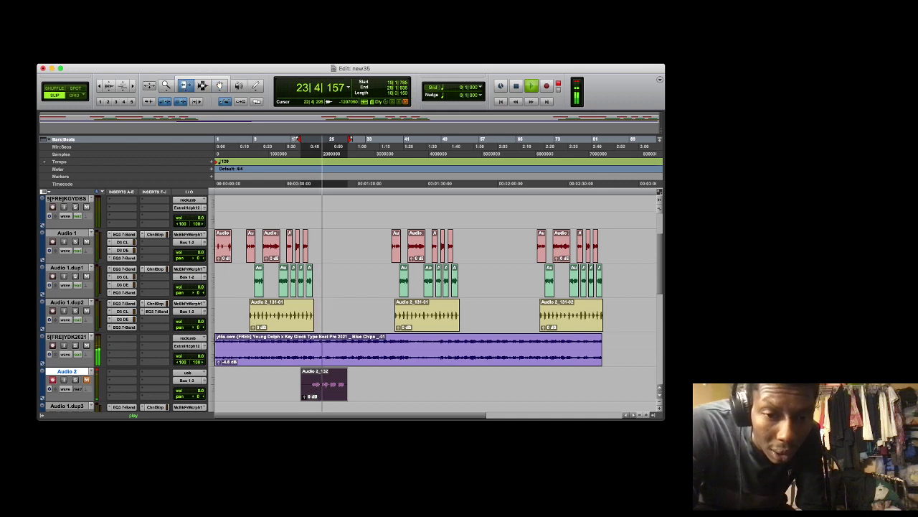
left_click_drag(302, 387, 328, 245)
key("F8")
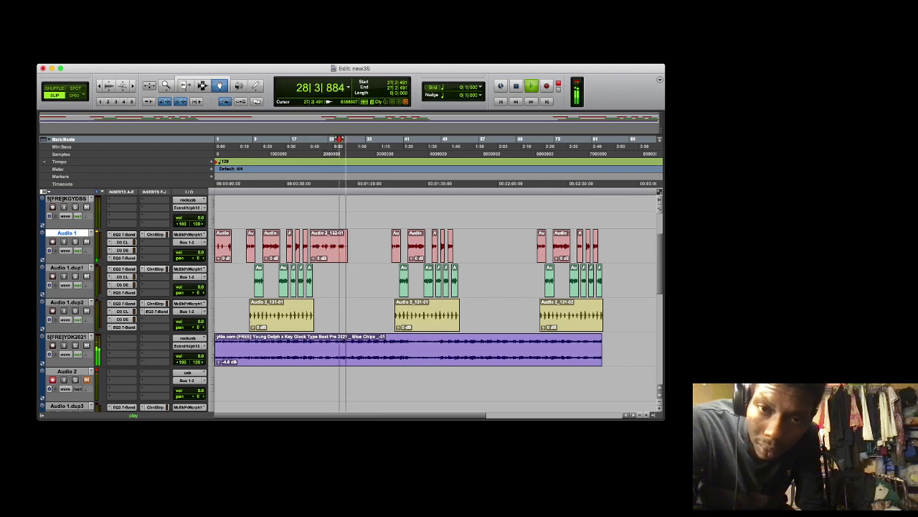
Record a vocal take on Audio 2 from 27|2|491 to about bar 32 and move it to Audio 1.dup1
key("space")
key("super+space")
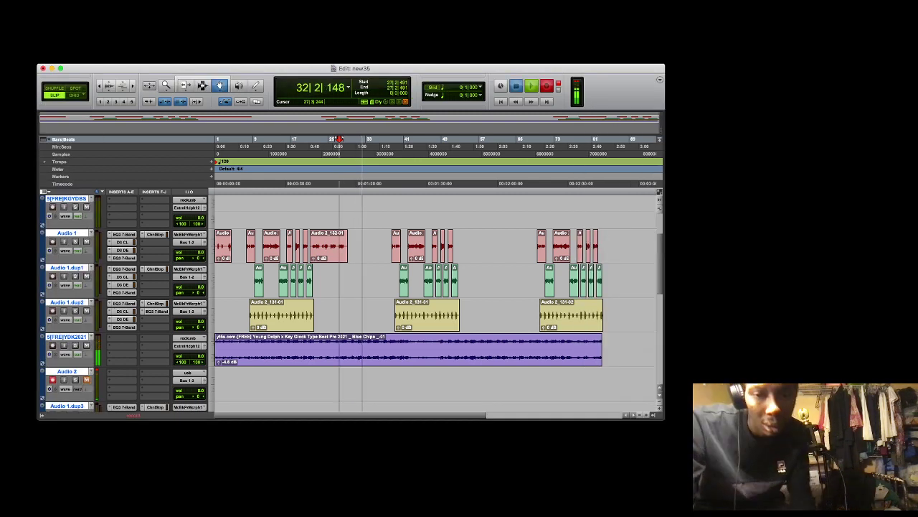
key("space")
left_click(351, 375)
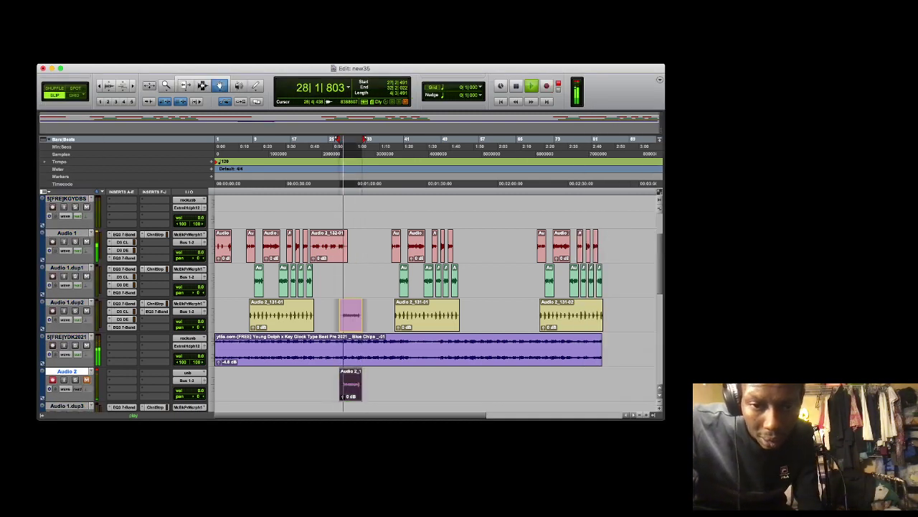
left_click_drag(346, 281, 346, 280)
Record a short vocal take on Audio 2 from 31|2|111 and move the clip to Audio 1
left_click(357, 147)
key("space")
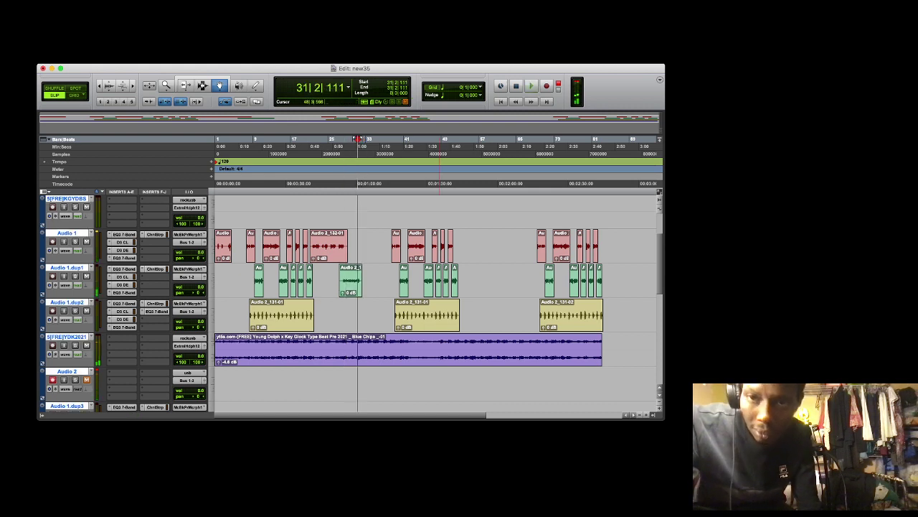
key("super+space")
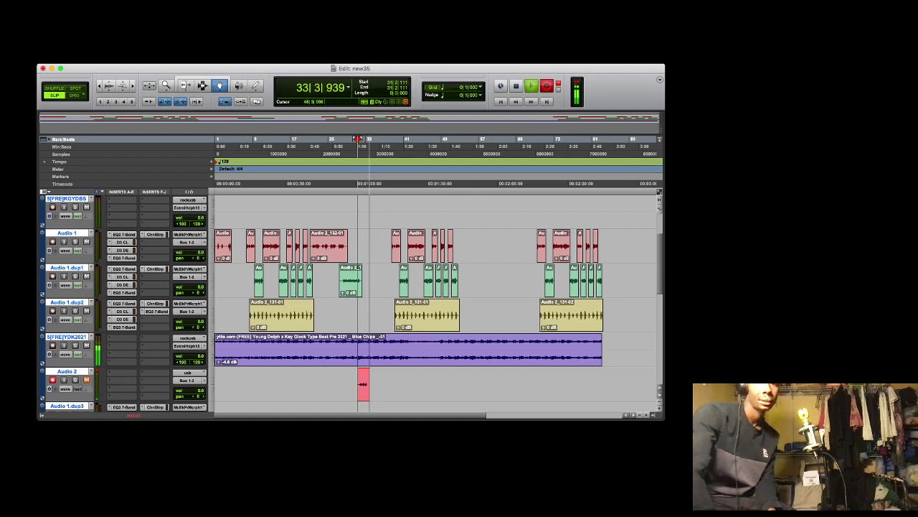
key("space")
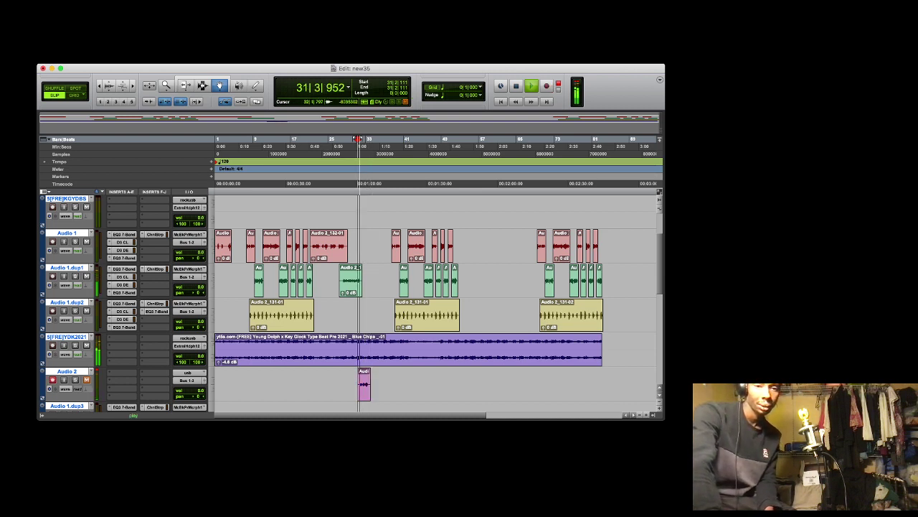
left_click_drag(363, 386, 364, 246)
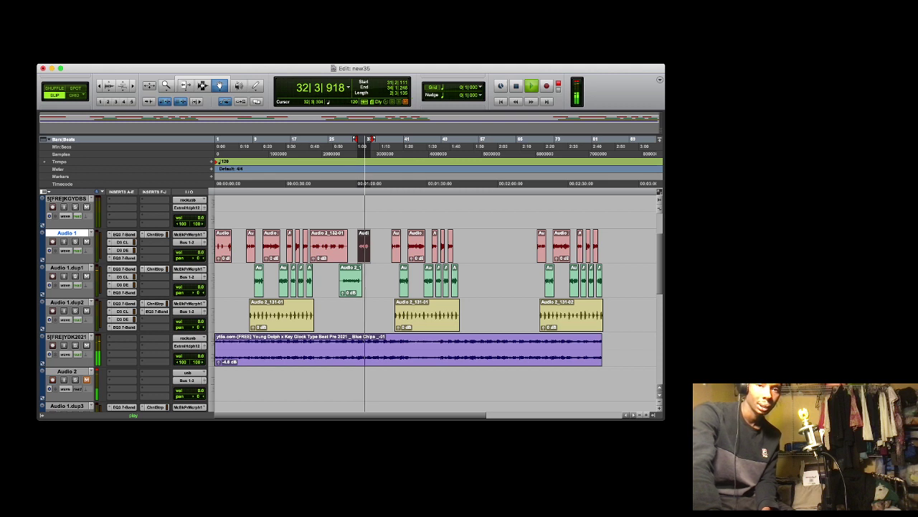
Record the next vocal line on Audio 2 from 32|4|771 and move the clip to Audio 1.dup1
left_click(366, 147)
key("space")
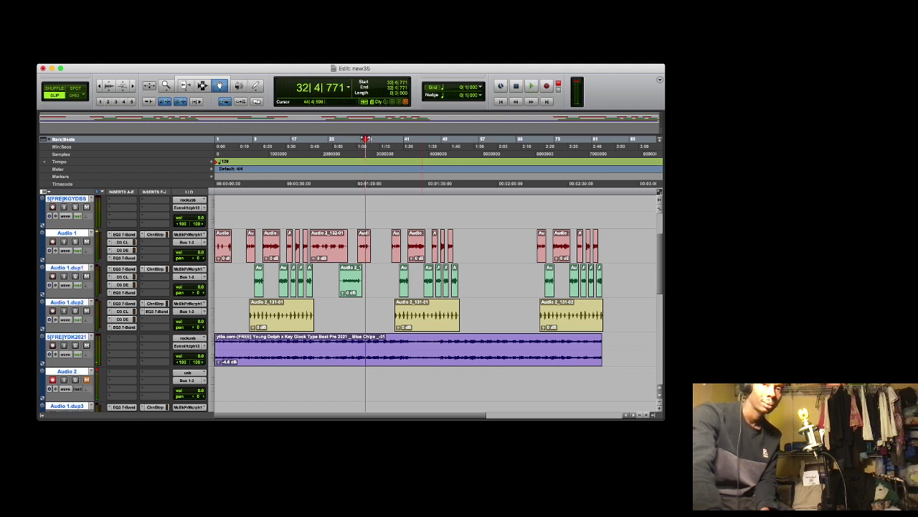
key("super+space")
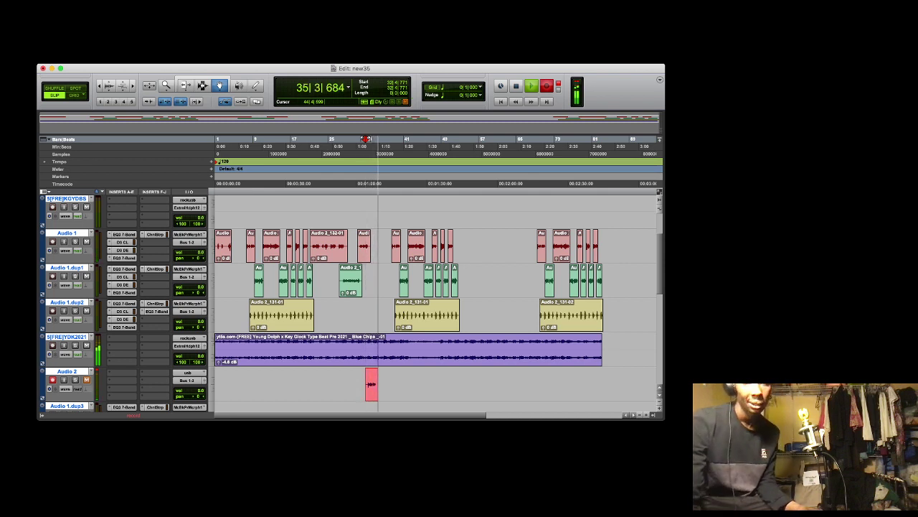
key("space")
key("space")
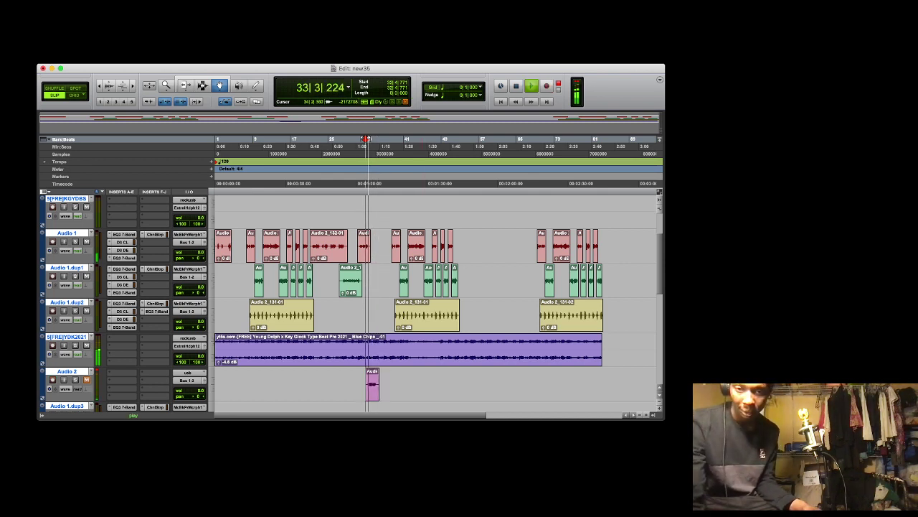
left_click_drag(369, 385, 369, 281)
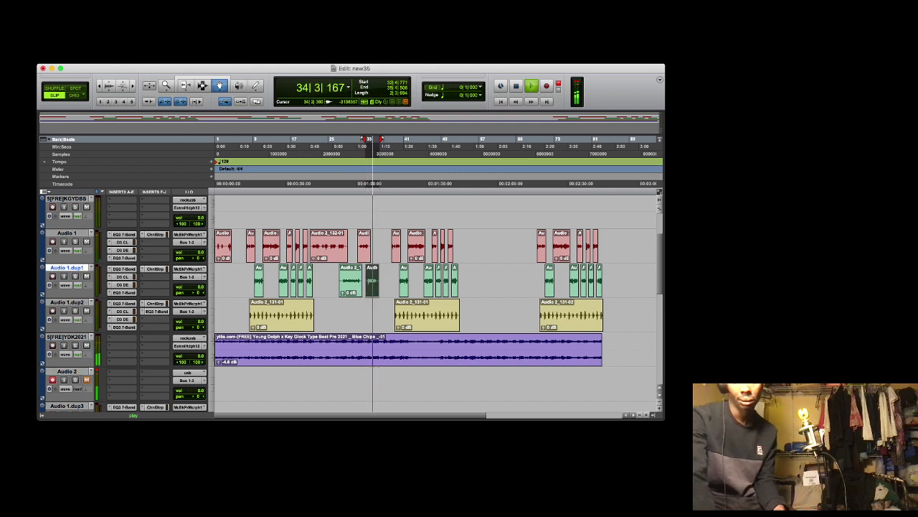
Record a vocal line on Audio 2 from 34|1|250 and move the clip to Audio 1
left_click(371, 147)
key("space")
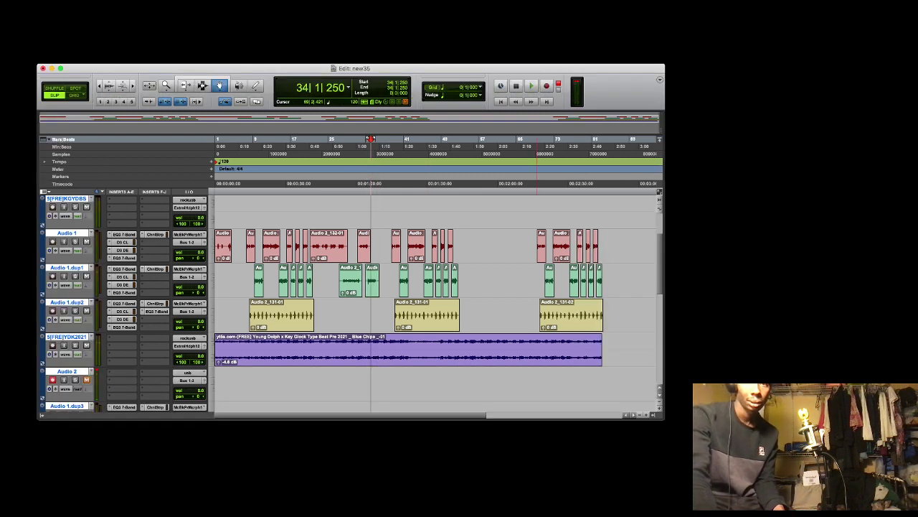
key("super+space")
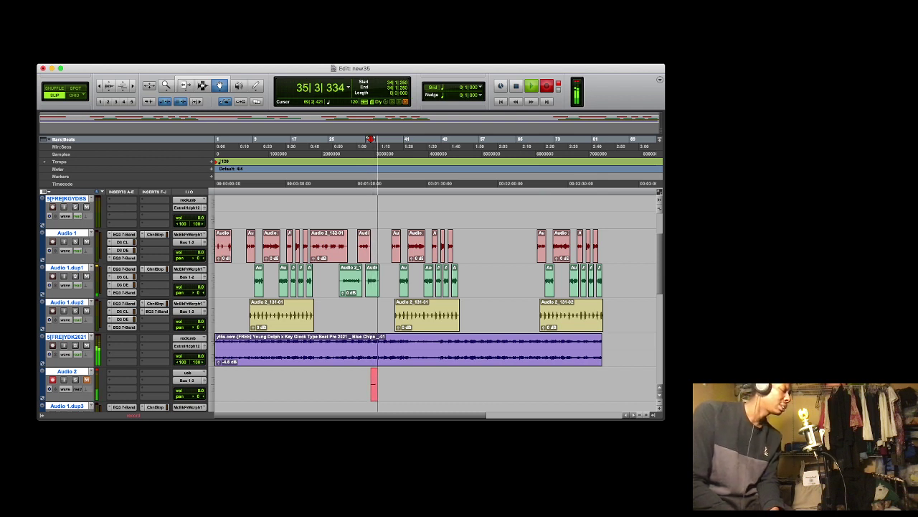
key("space")
key("space")
left_click(378, 379)
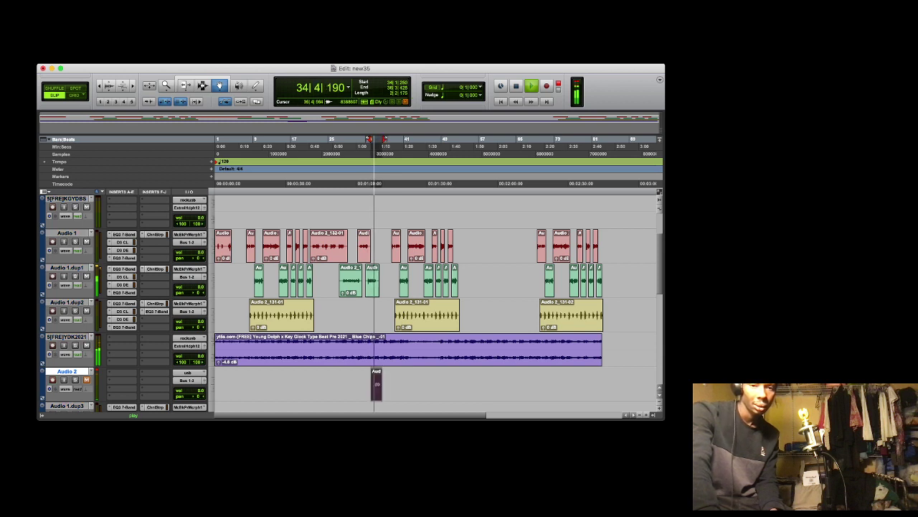
left_click_drag(376, 386, 376, 247)
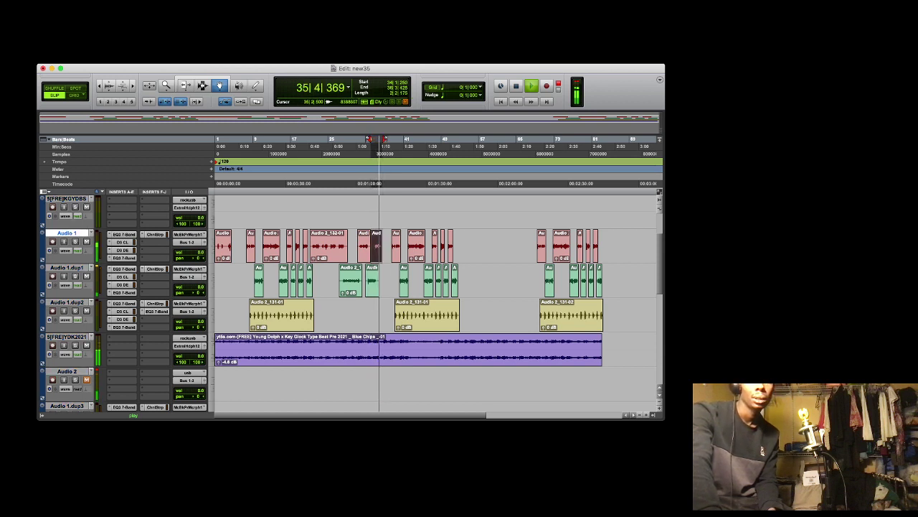
Record a short vocal line on Audio 2 from 35|3|554 and move the clip to Audio 1.dup1
key("space")
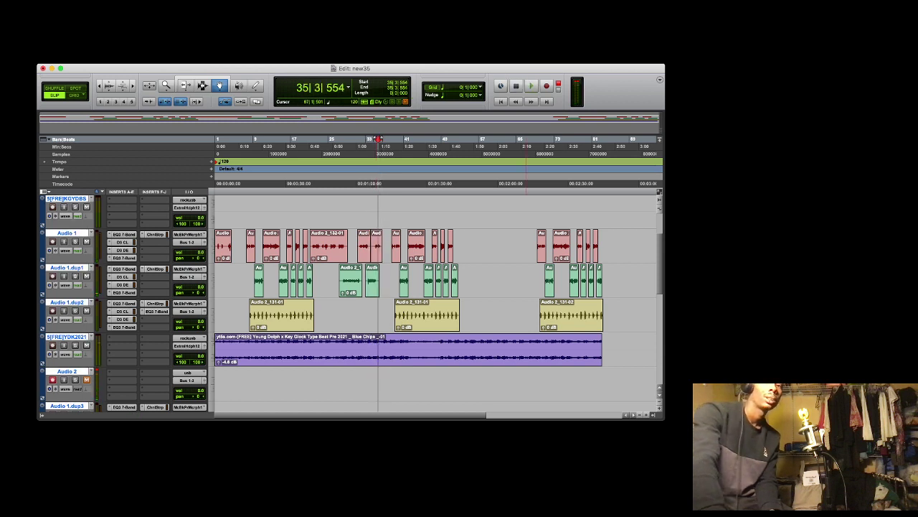
key("super+space")
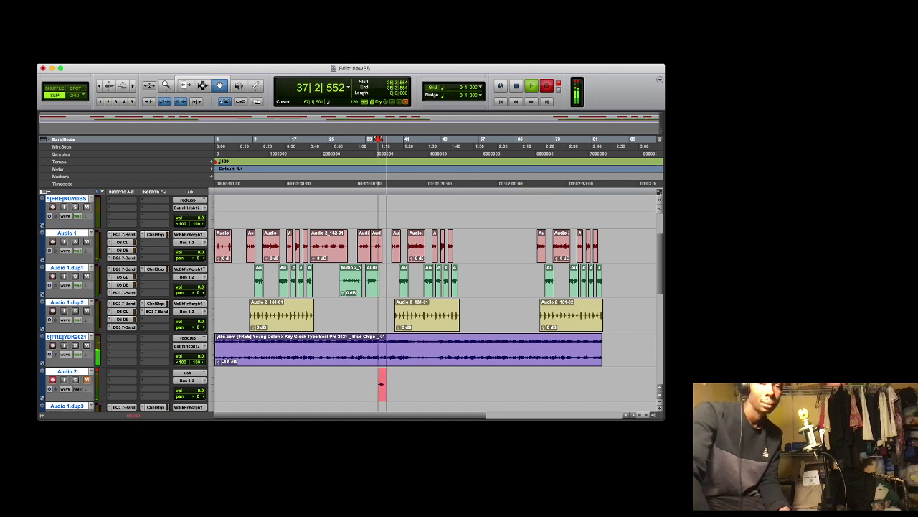
key("space")
key("space")
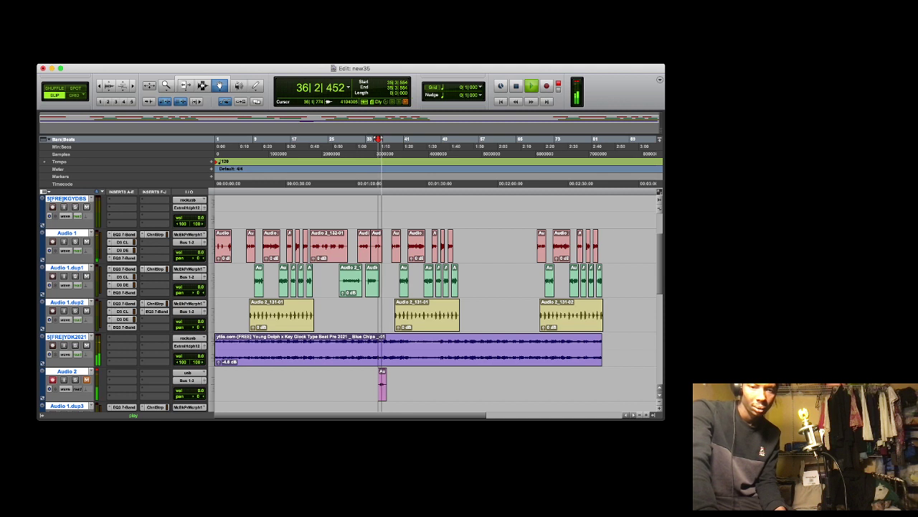
left_click_drag(385, 385, 383, 279)
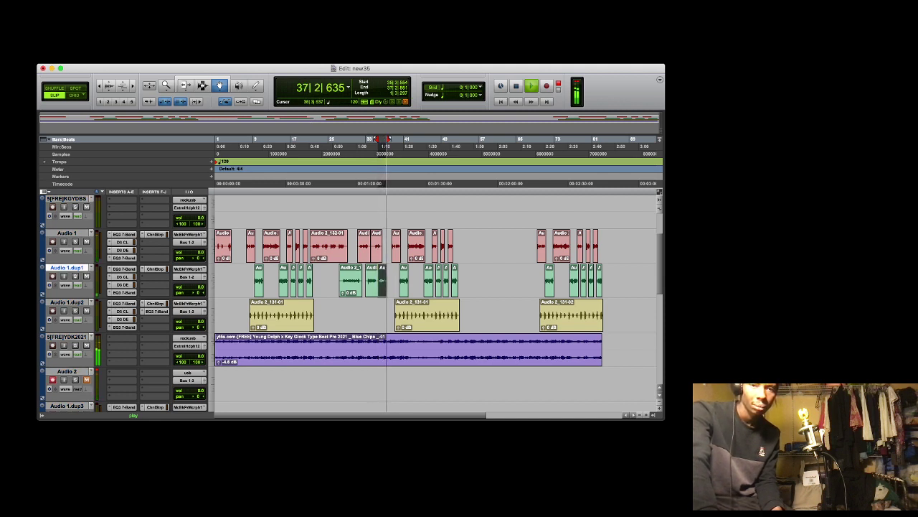
Record a layered vocal take on Audio 2 from the same 35|3|554 start and move it to Audio 1.dup2
key("space")
key("F12")
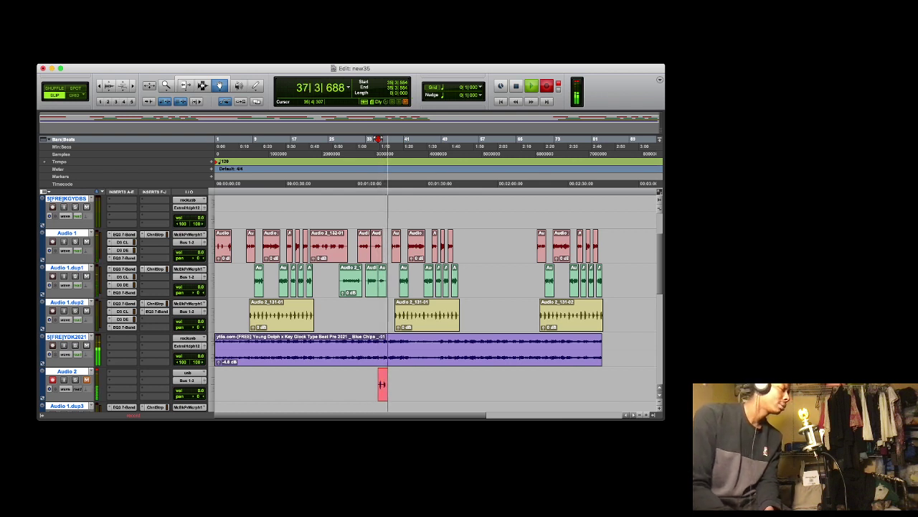
key("space")
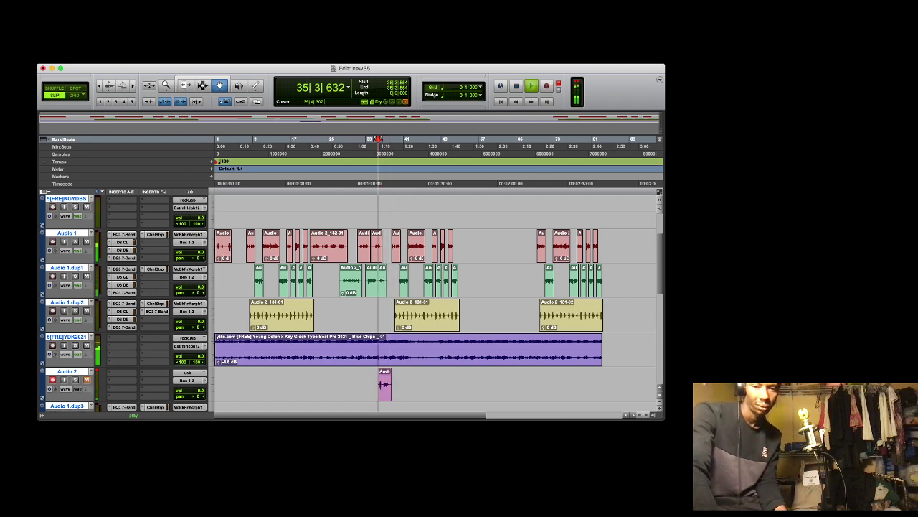
left_click_drag(386, 386, 385, 316)
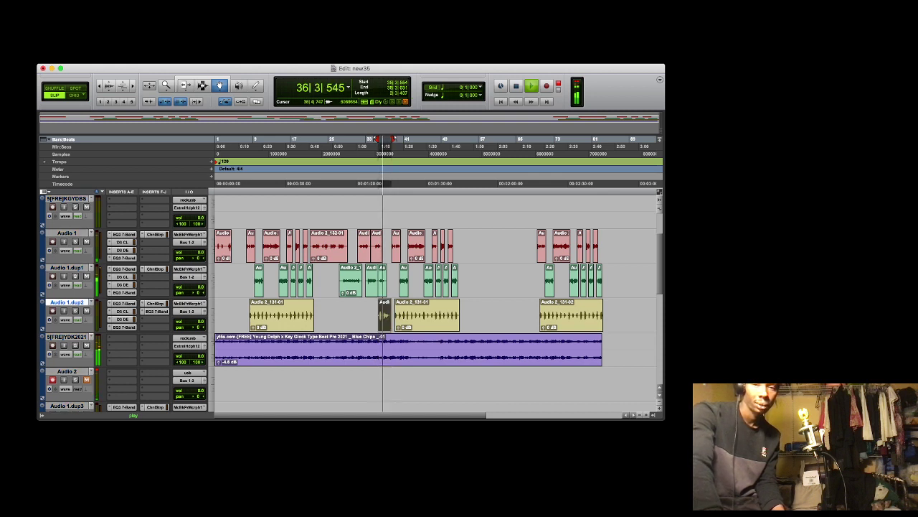
Record a vocal line on Audio 2 from 36|2|884 and move it to Audio 1, just before the mid-song section
key("space")
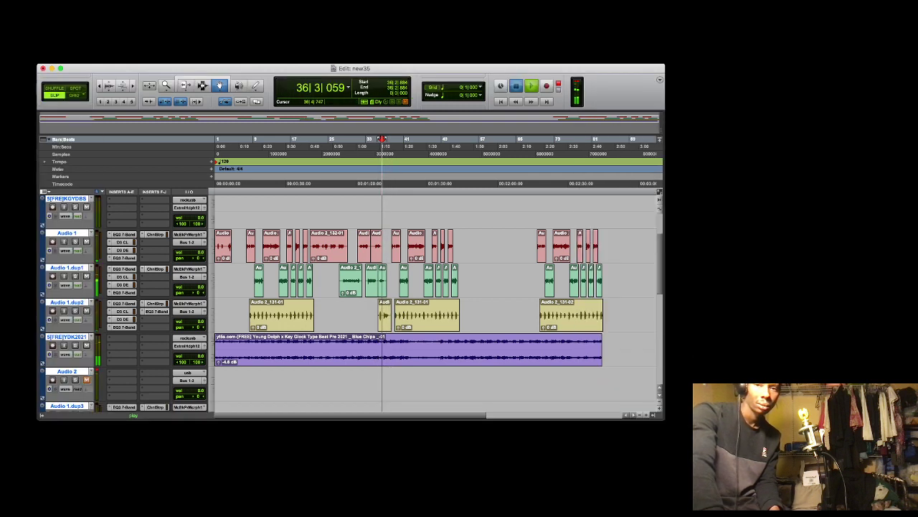
key("super+space")
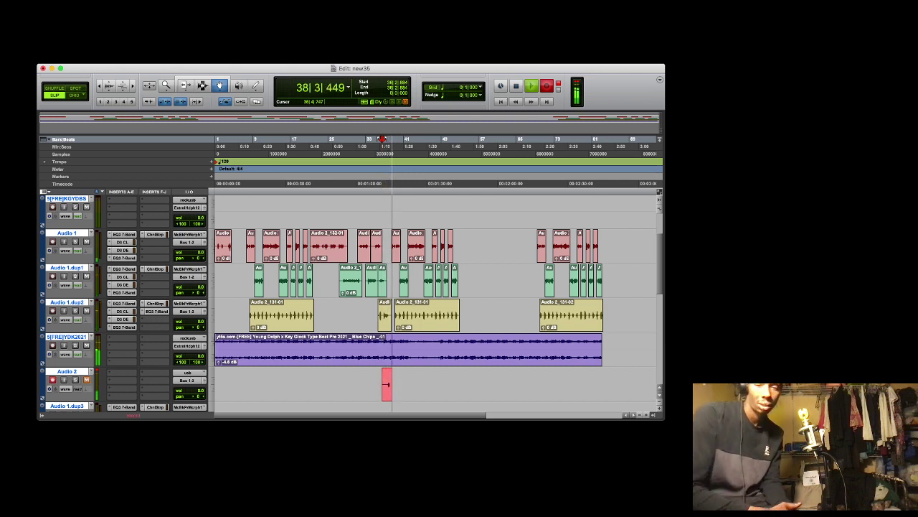
key("space")
key("space")
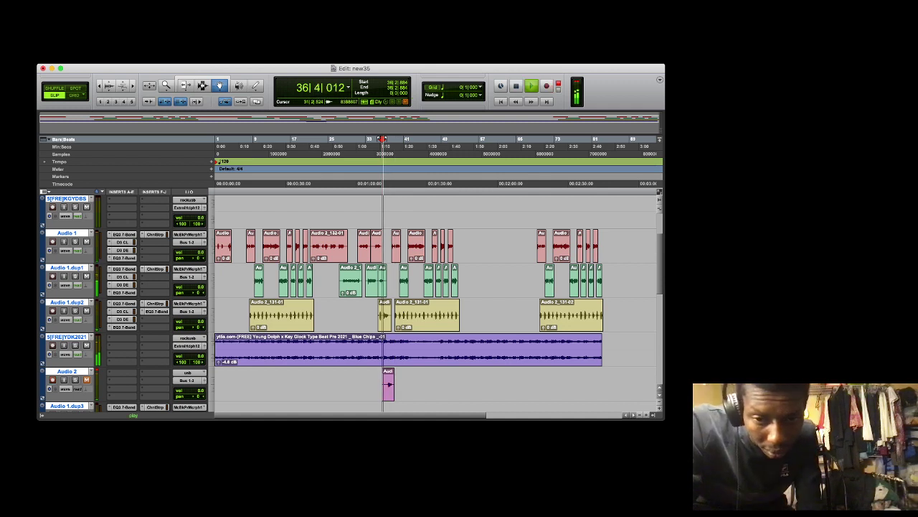
left_click_drag(389, 386, 391, 246)
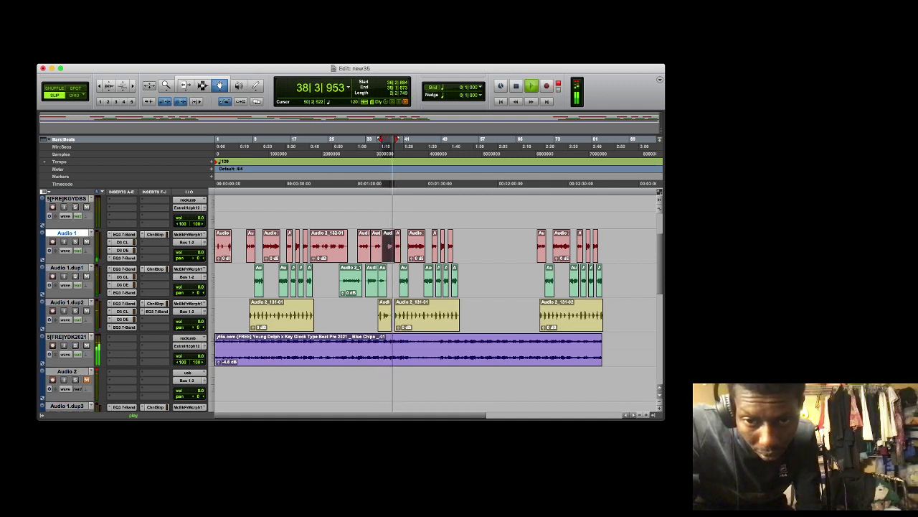
Record a long verse vocal take on Audio 2 from 50|4|486 and play it back from that start
left_click(450, 147)
key("space")
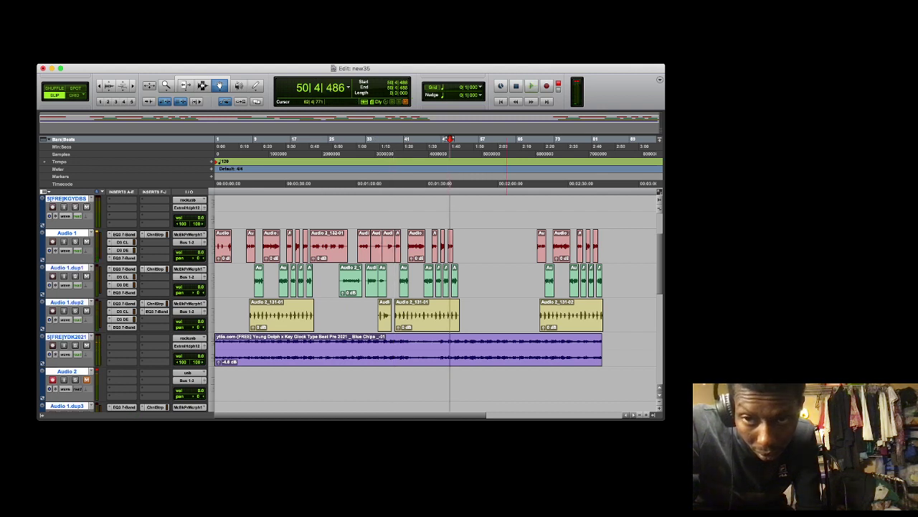
key("super+space")
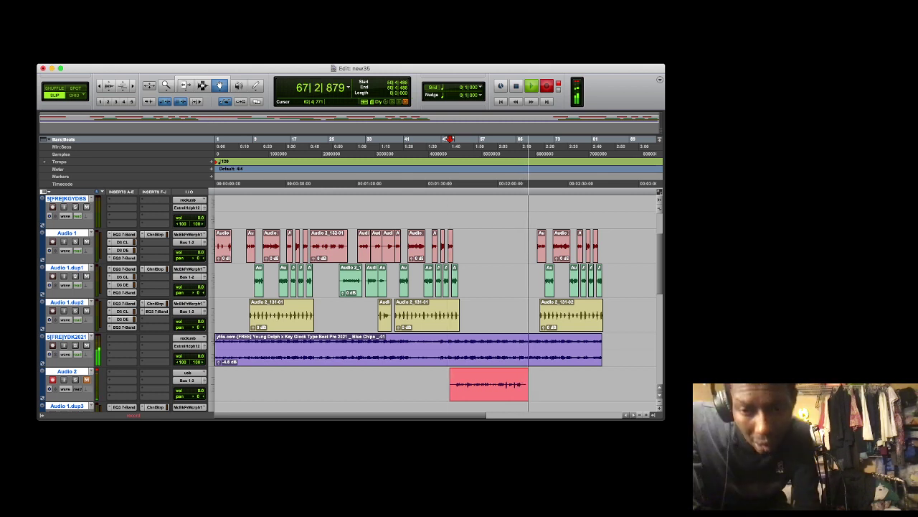
key("space")
key("space")
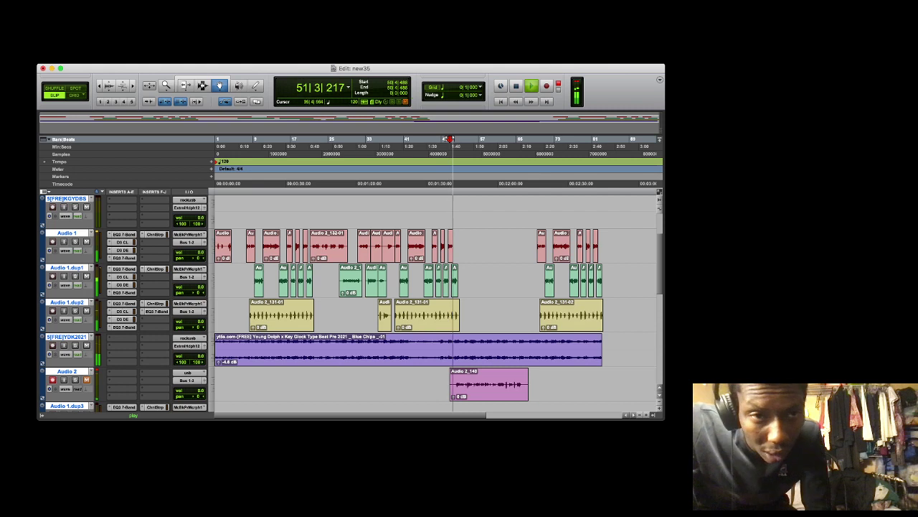
Trim the start of the new Audio 2 verse take to 52|1|590 and move the clip to Audio 1
key("F6")
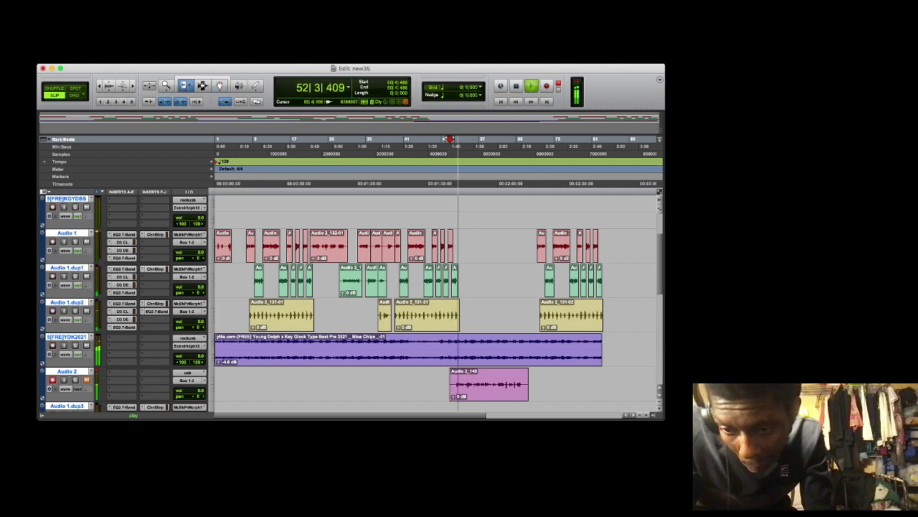
left_click(646, 415)
left_click(647, 415)
left_click(460, 386)
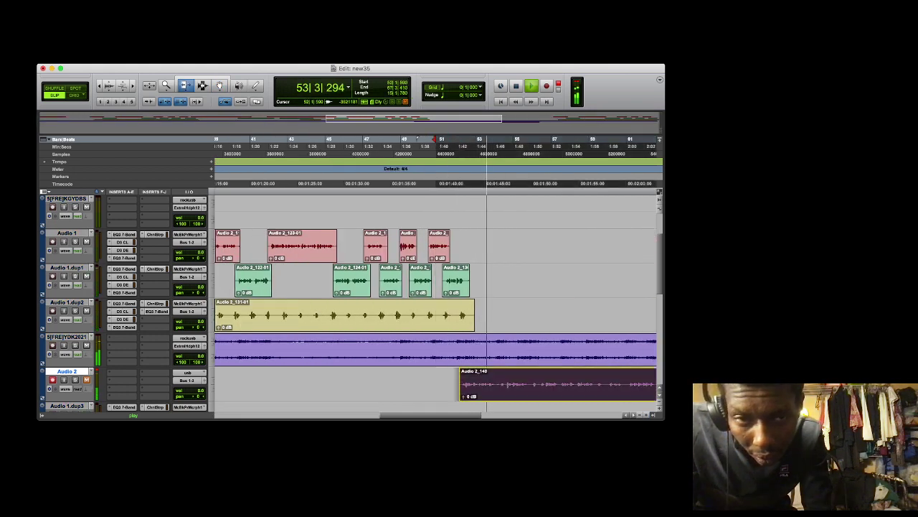
left_click(219, 85)
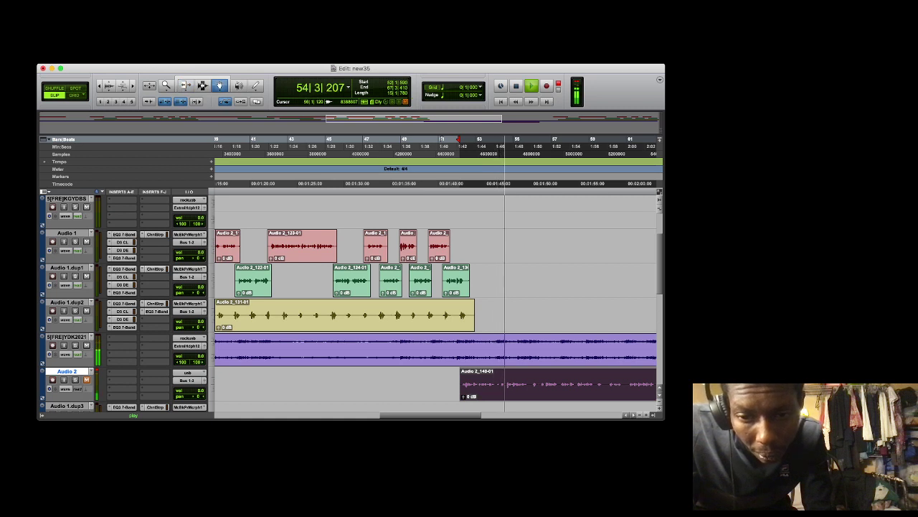
left_click_drag(516, 385, 516, 281)
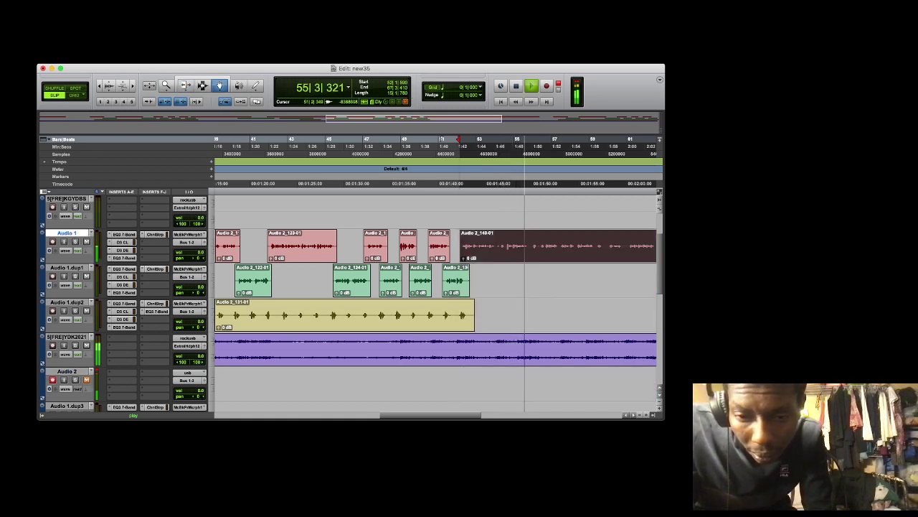
Record a vocal line on Audio 2 from 65|1|513 and move the clip to Audio 1.dup1
scroll(446, 139, "right", 10)
left_click(382, 146)
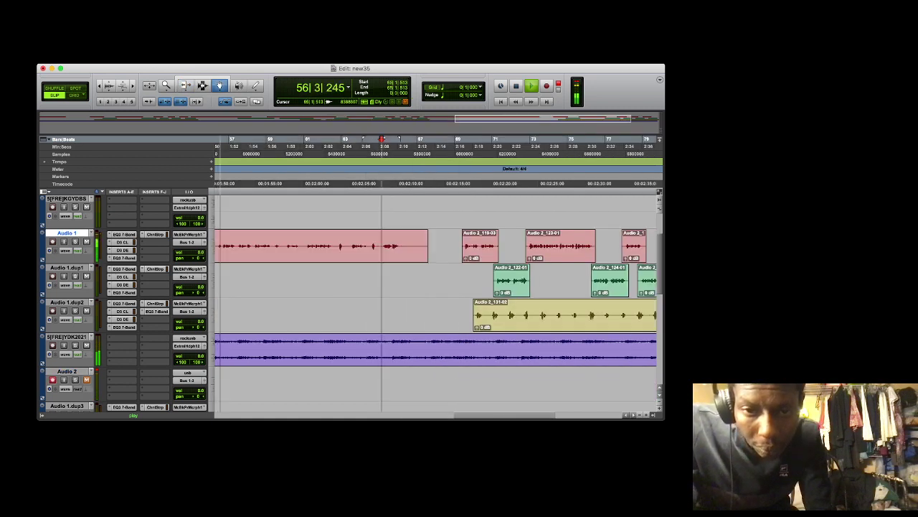
key("space")
key("super+space")
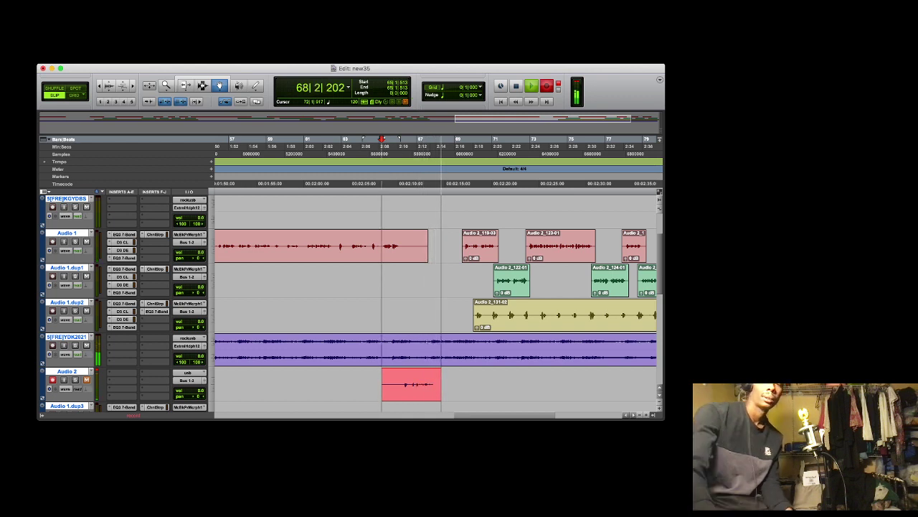
key("space")
key("space")
left_click_drag(420, 384, 419, 280)
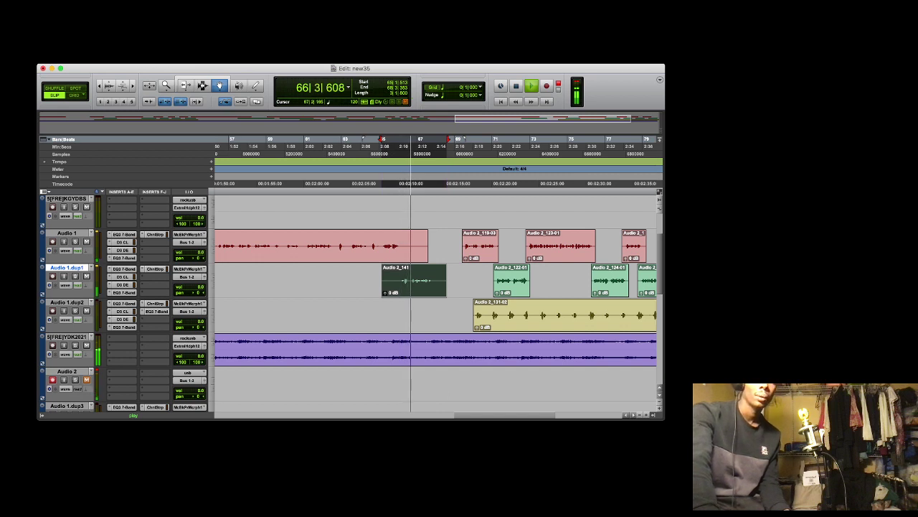
Record a vocal line on Audio 2 from 66|4|748, move it to Audio 1.dup1 and trim its start to 67|4|117
left_click(416, 147)
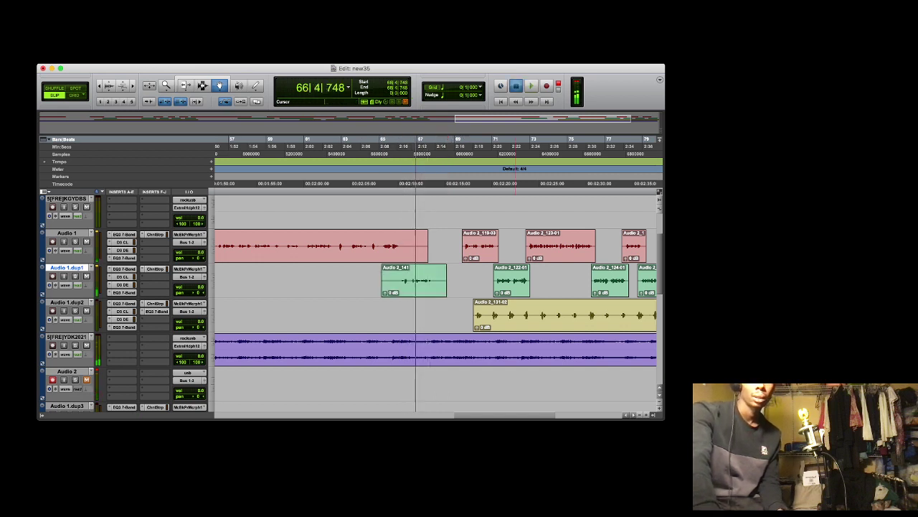
key("super+space")
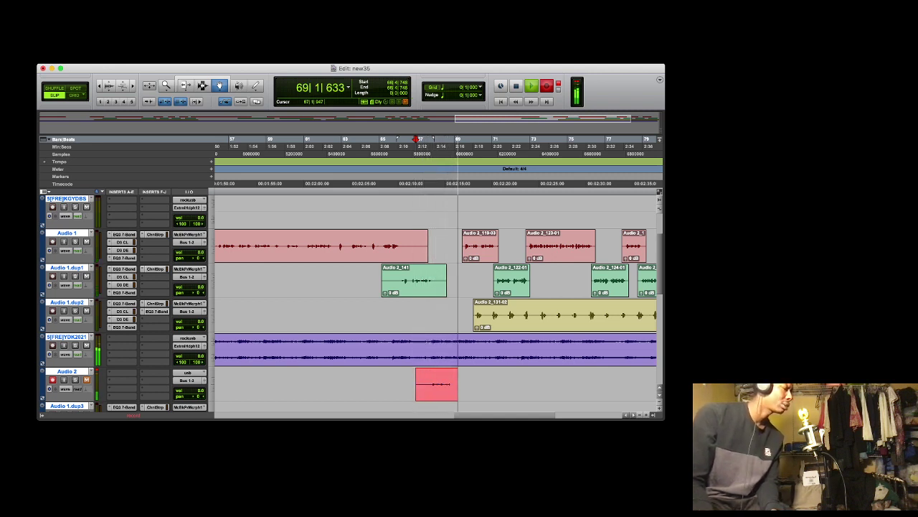
key("space")
key("space")
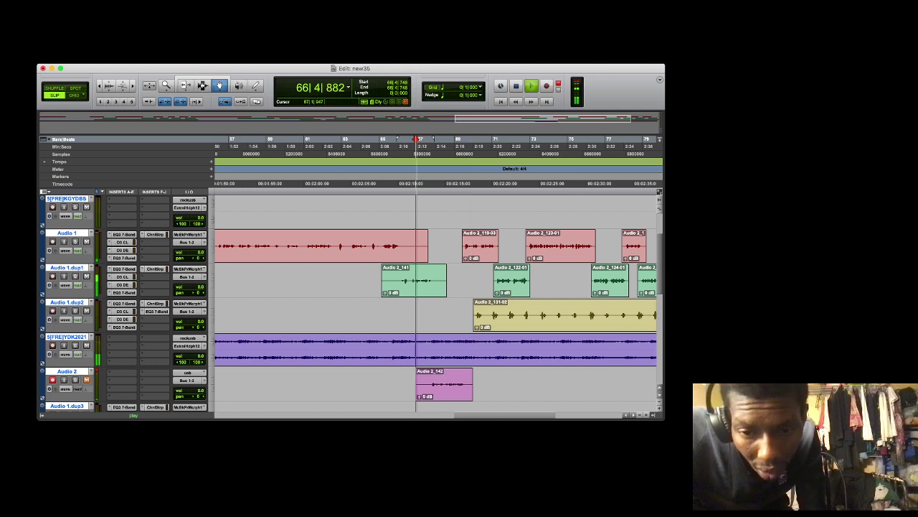
left_click_drag(426, 377, 452, 281)
left_click(185, 85)
key("F8")
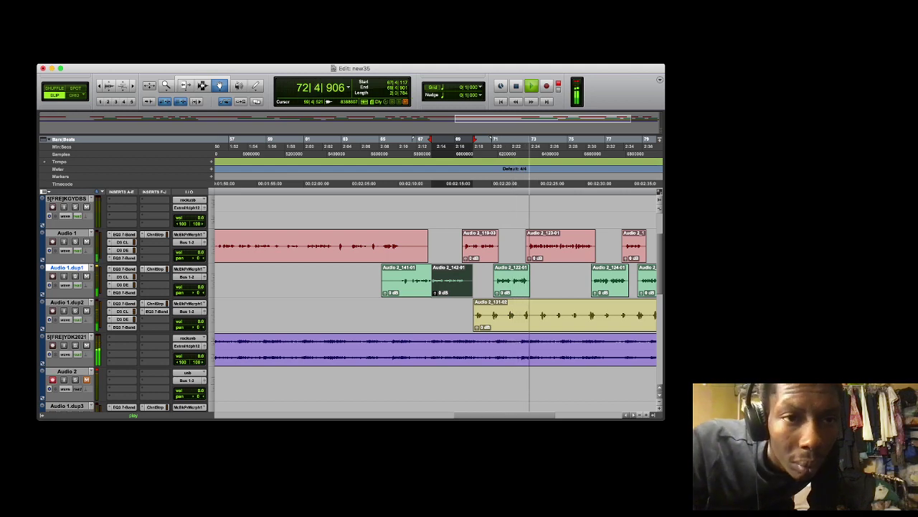
Trim the empty edges of the Audio 1 and Audio 1.dup1 clips between about bars 65 and 79
key("F6")
left_click_drag(417, 246, 400, 246)
left_click_drag(383, 280, 400, 280)
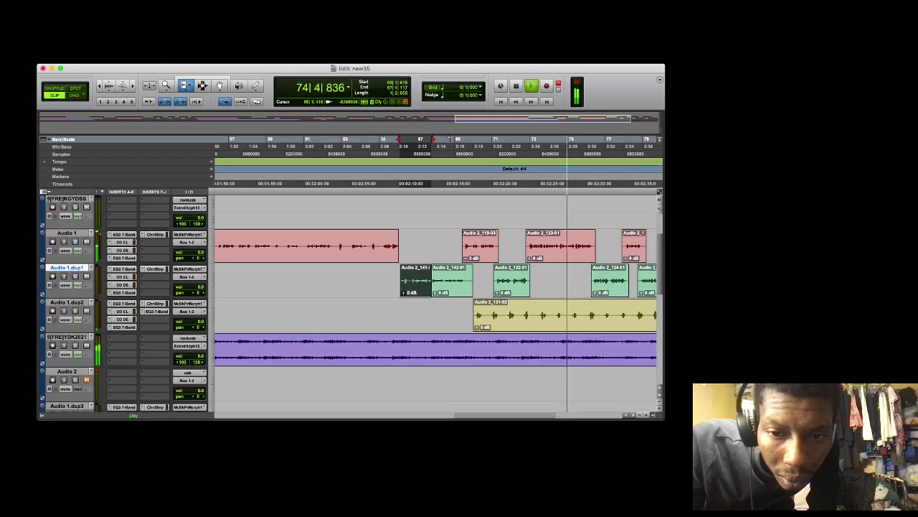
left_click_drag(472, 280, 464, 280)
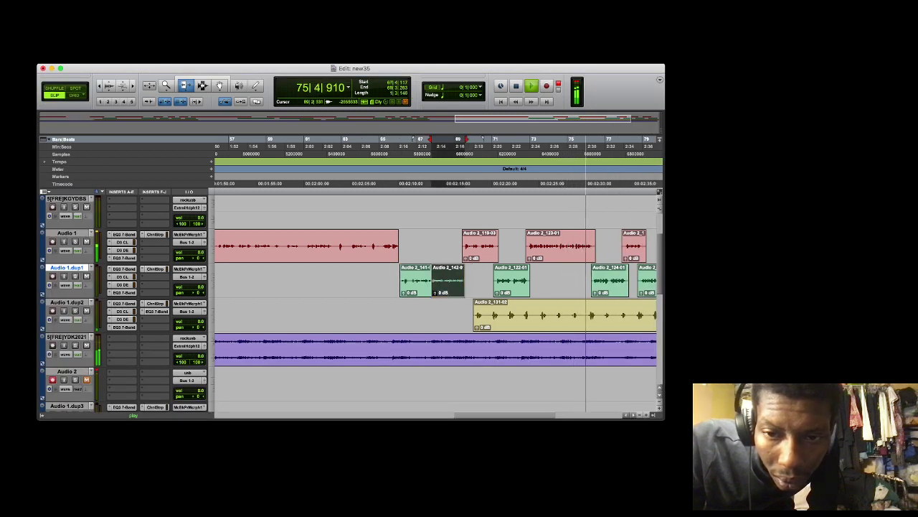
left_click_drag(464, 246, 528, 246)
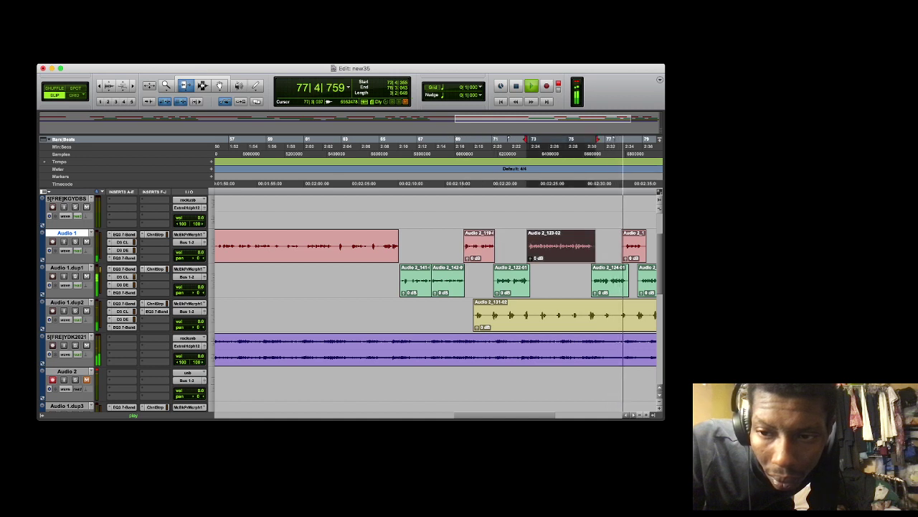
left_click_drag(622, 247, 642, 246)
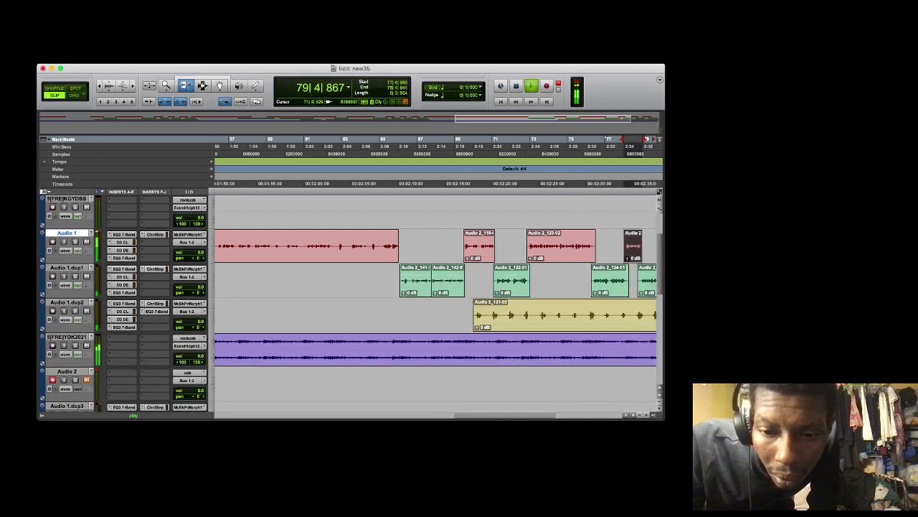
Trim both ends of the Audio 2_138 clip on Audio 1.dup2, move it to Audio 1.dup1 and play from 35|2|176
scroll(436, 298, "left", 10)
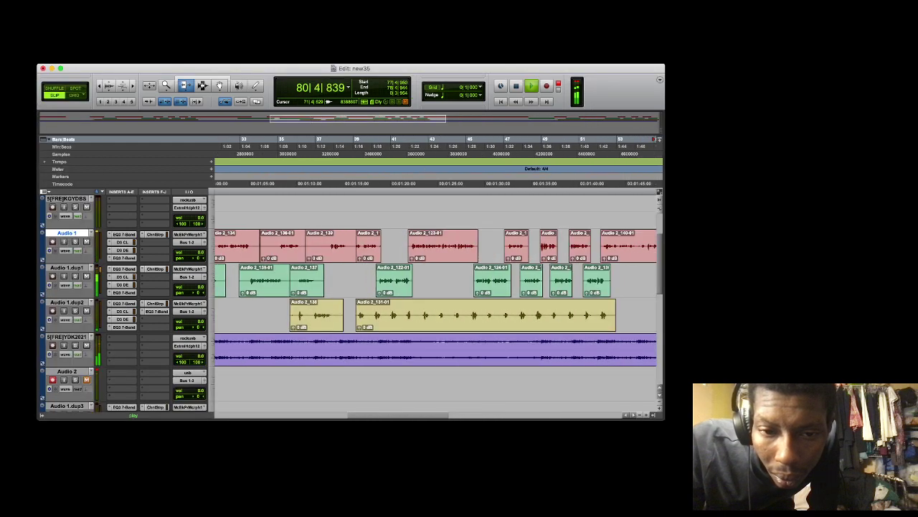
left_click(310, 315)
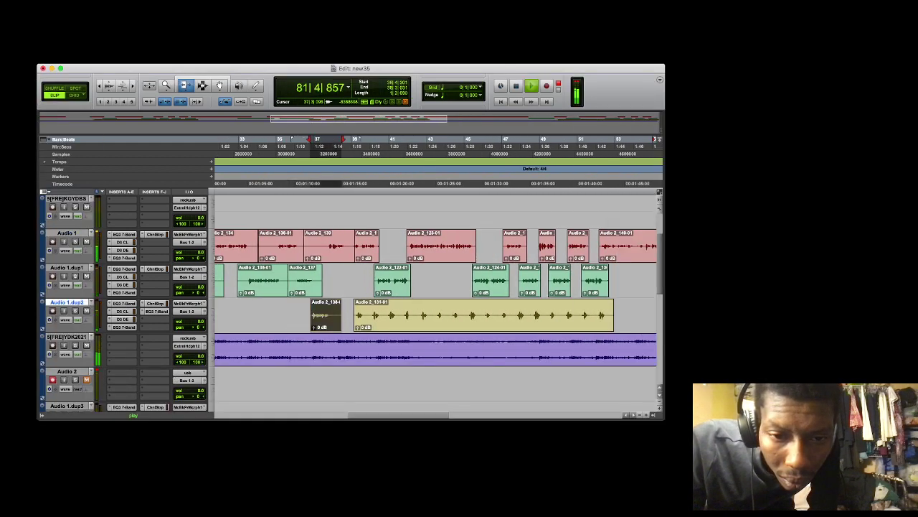
left_click_drag(342, 315, 323, 281)
left_click(219, 85)
left_click(282, 148)
key("space")
key("space")
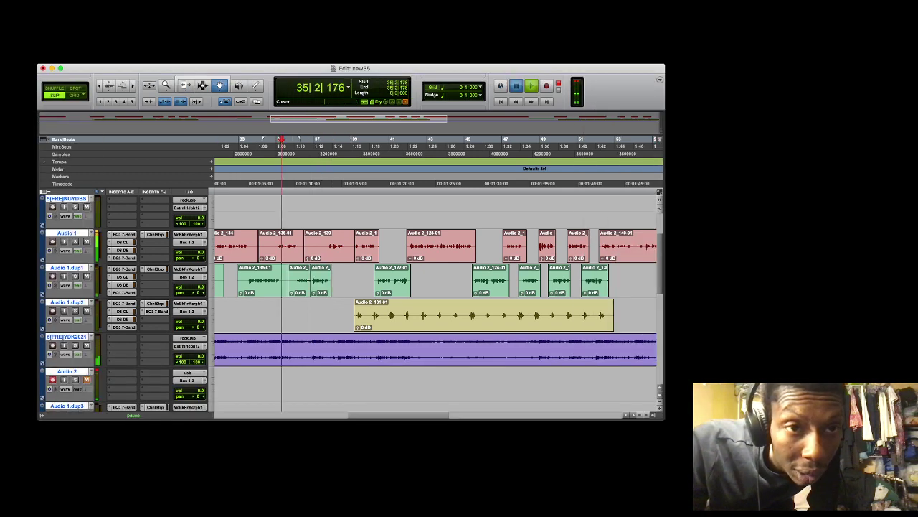
Move the boundary between the two Audio 1.dup1 clips to 36|4|747 and adjust the starts of the Audio 1 clips around bars 37 to 39
key("F6")
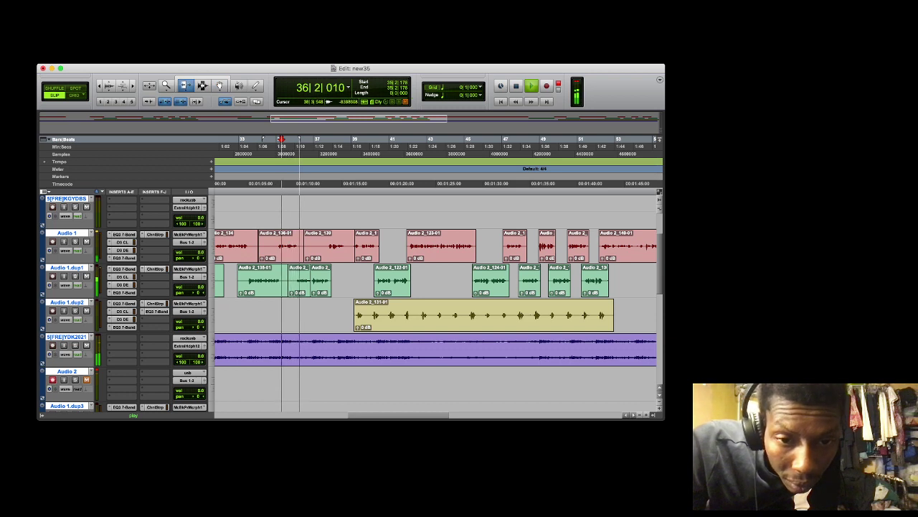
left_click_drag(308, 281, 313, 281)
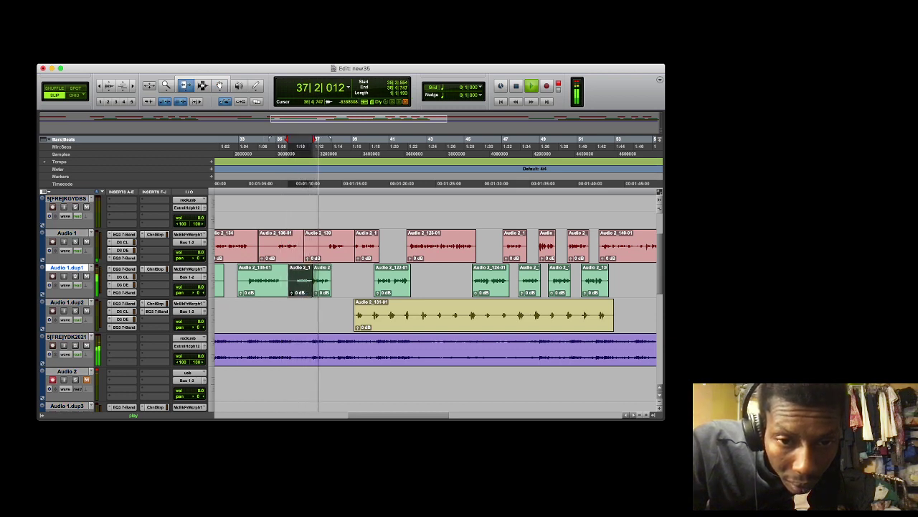
left_click(327, 246)
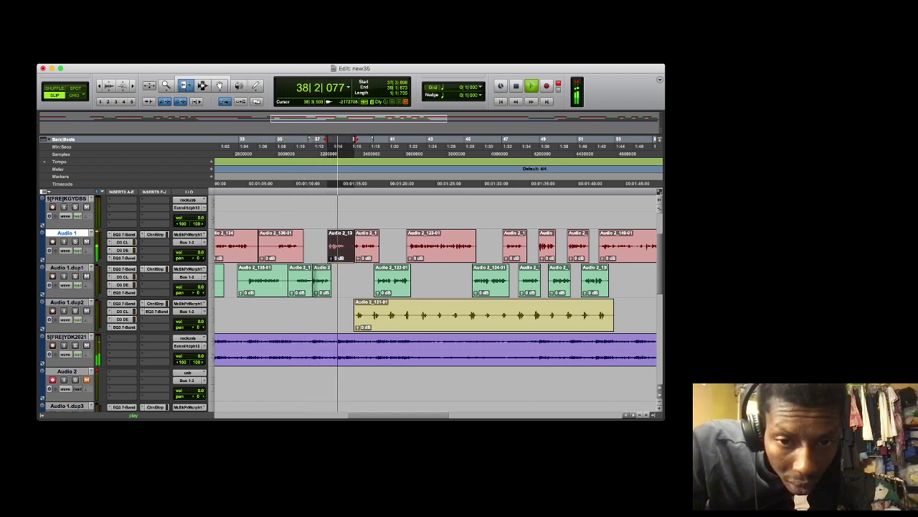
mouse_move(362, 246)
left_mouse_down()
mouse_move(332, 246)
mouse_move(345, 247)
left_mouse_up()
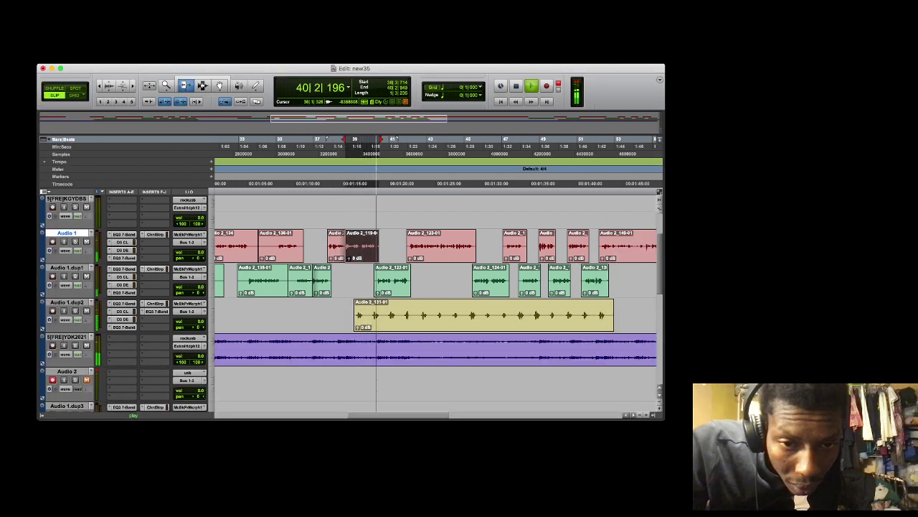
Trim the silent edges of the verse clips around bars 33 to 36 on Audio 1 and Audio 1.dup1, plus the Audio 1 clip near bar 47
left_click(297, 246)
left_click(277, 246)
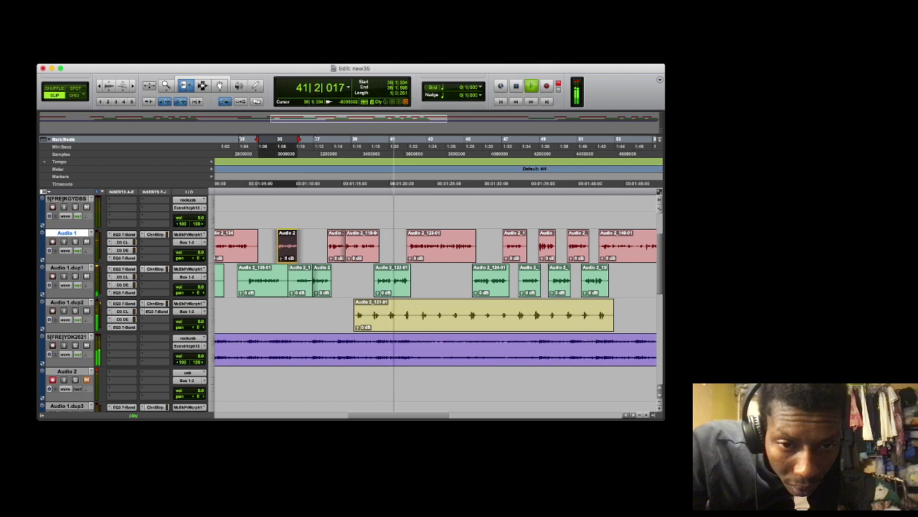
left_click(296, 281)
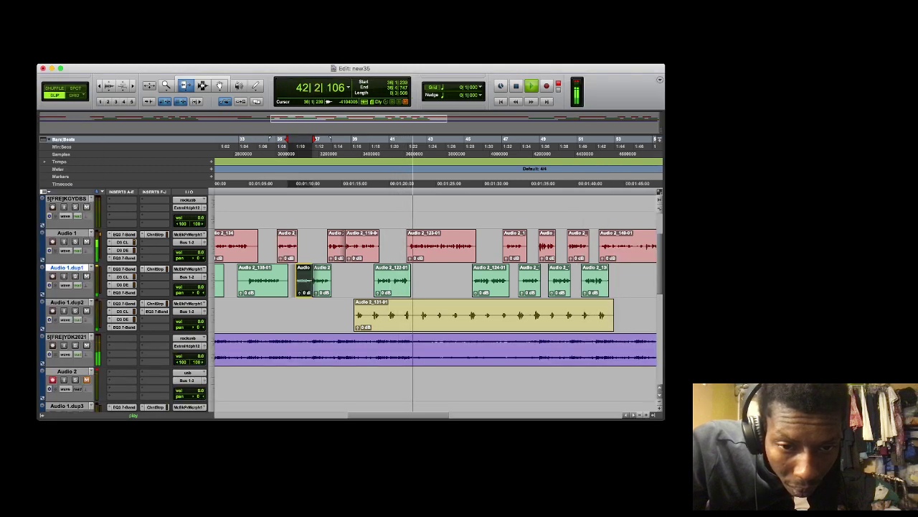
left_click_drag(287, 280, 248, 281)
left_click_drag(258, 246, 248, 246)
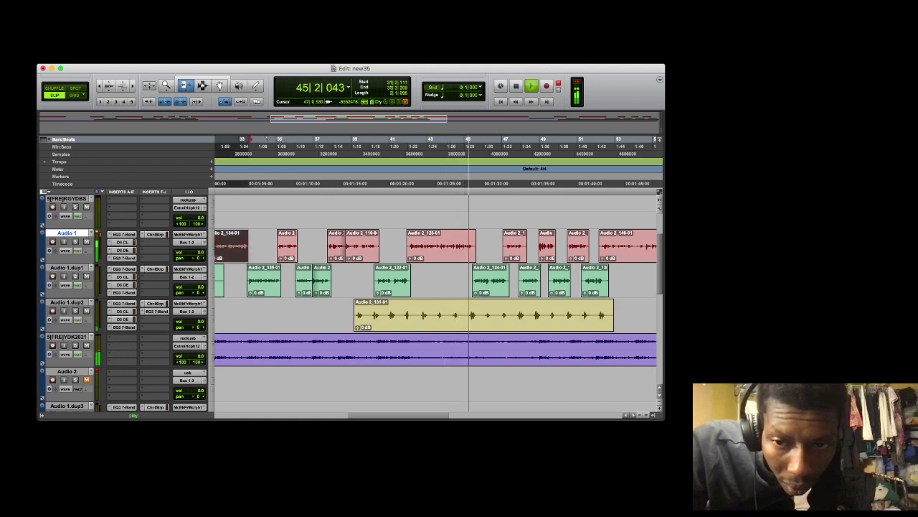
left_click_drag(503, 246, 505, 246)
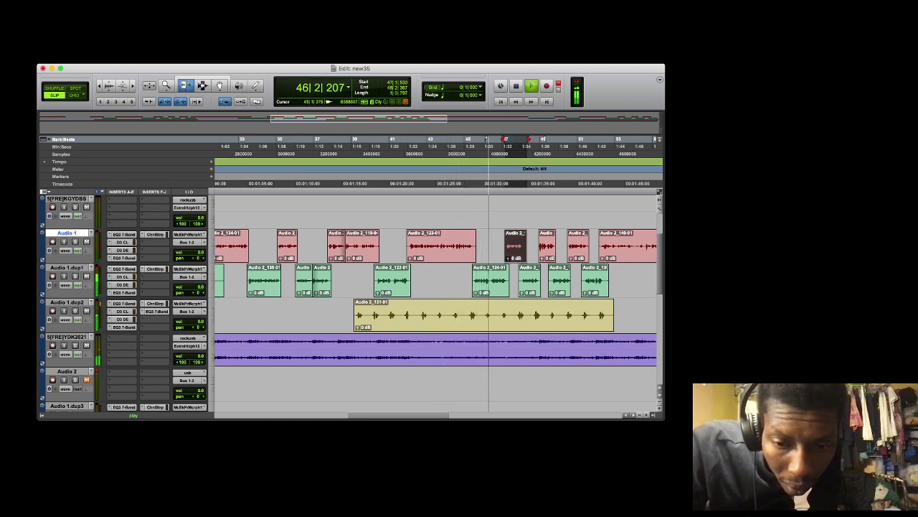
Trim both ends of the Audio 2_133 clip on Audio 1.dup1 and of Audio 2_132-01 on Audio 1, plus the start of Audio 2_134-01
scroll(423, 280, "left", 10)
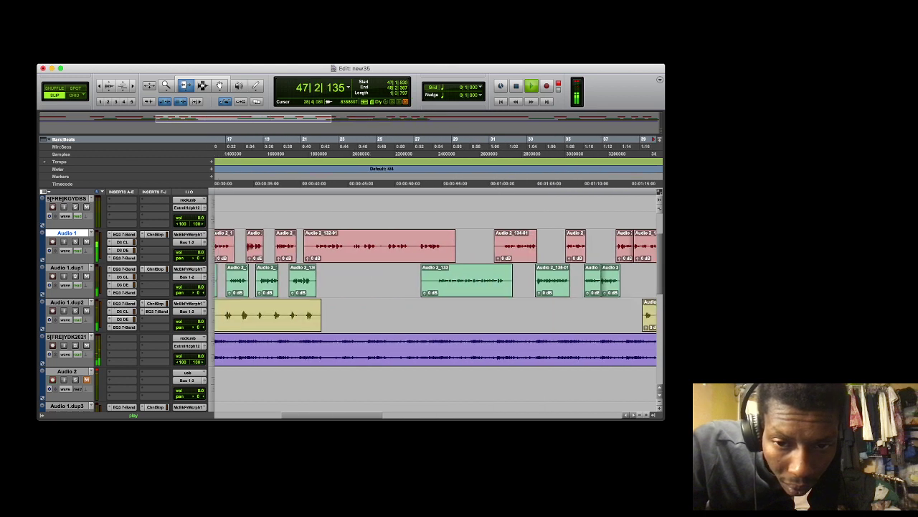
left_click(439, 280)
left_click_drag(506, 280, 504, 280)
left_click_drag(495, 246, 442, 246)
left_click_drag(305, 246, 312, 246)
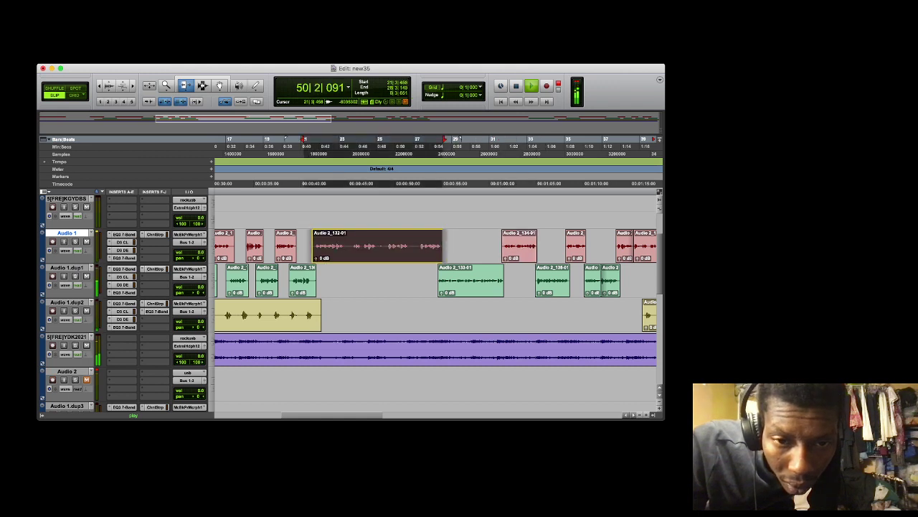
Trim the edges of the last first-hook clips on Audio 1.dup1 and the end of the Audio 1.dup2 clip near bar 21
left_click_drag(316, 280, 313, 281)
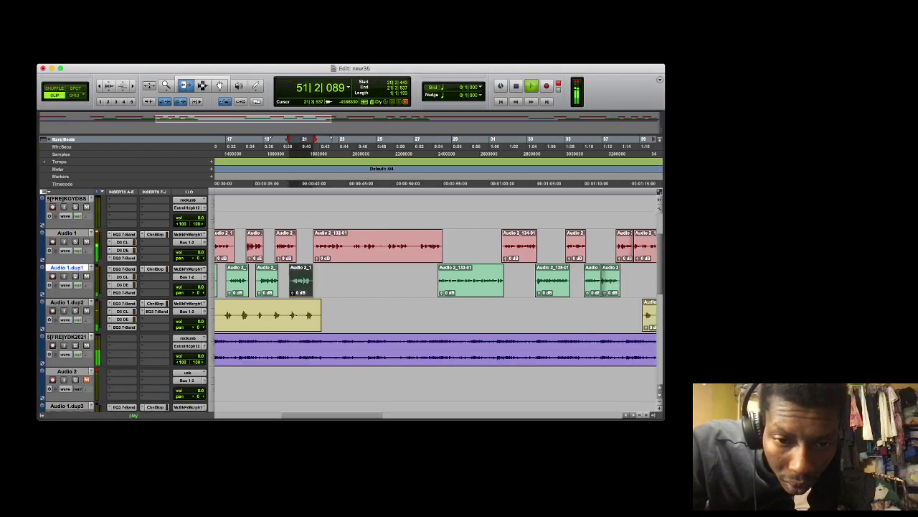
left_click_drag(320, 315, 316, 315)
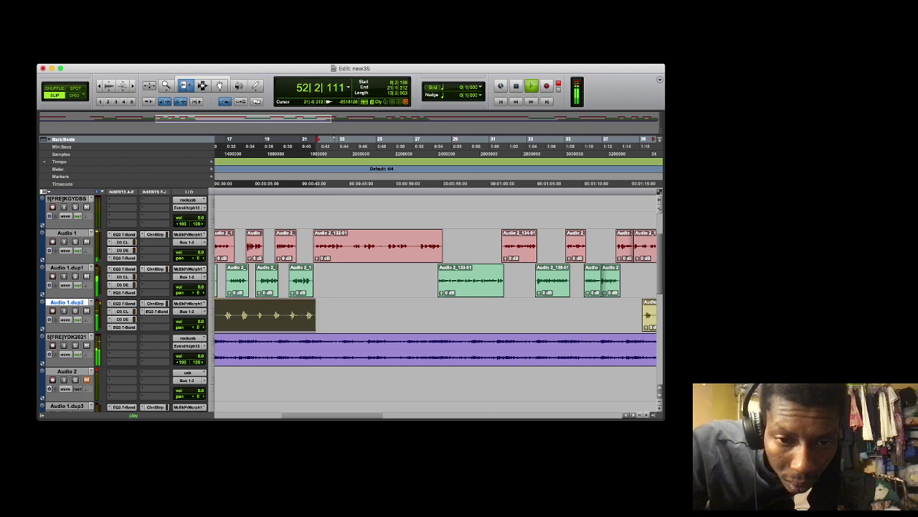
key("p")
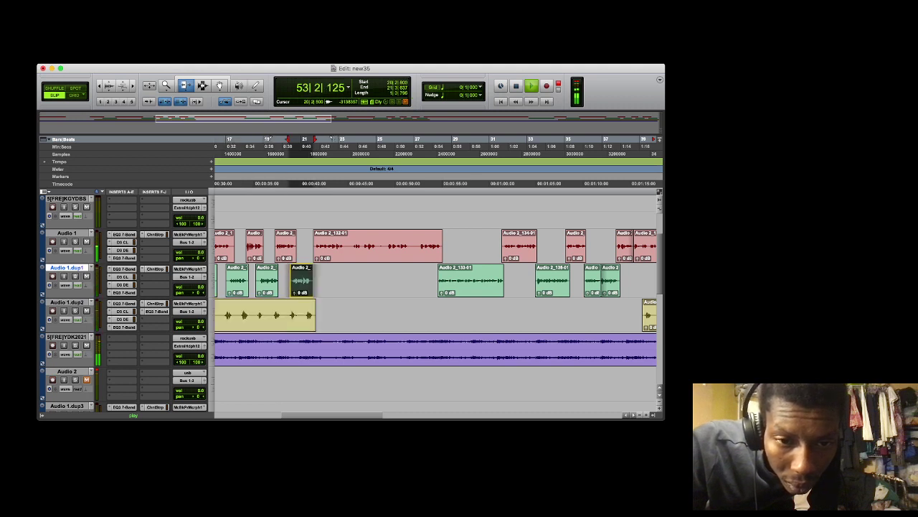
left_click_drag(289, 281, 291, 281)
left_click(259, 280)
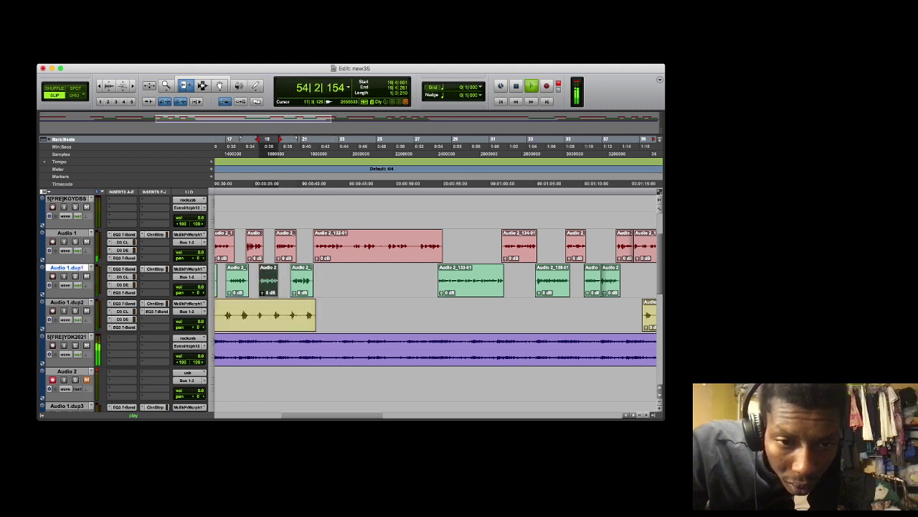
Trim the Audio 1.dup1 and Audio 1 clips near bar 17, plus the ends of the hook clips on Audio 1.dup1 and Audio 1.dup2 near bar 52
left_click(227, 281)
left_click(230, 246)
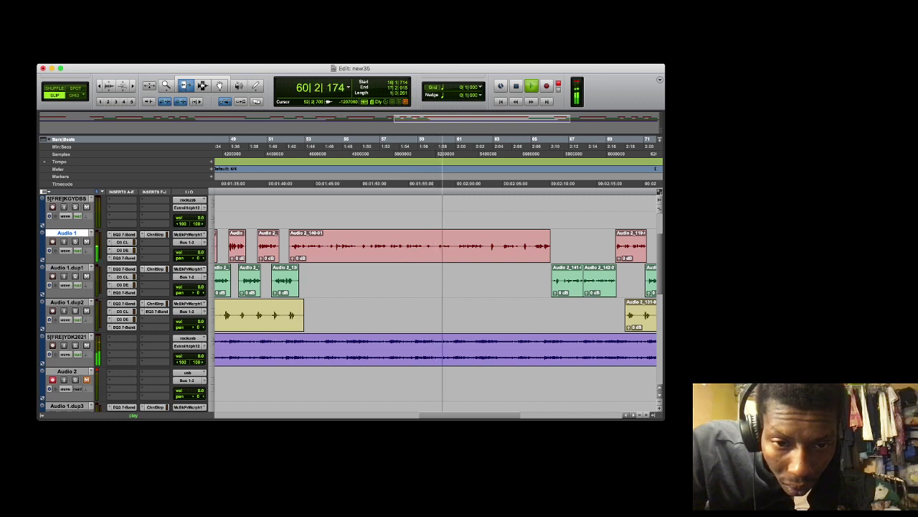
left_click_drag(296, 282, 293, 282)
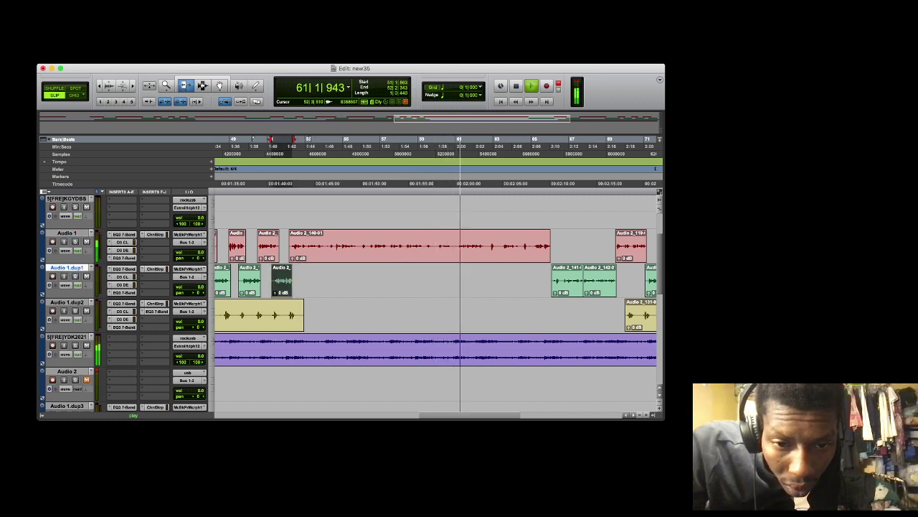
left_click_drag(302, 315, 298, 315)
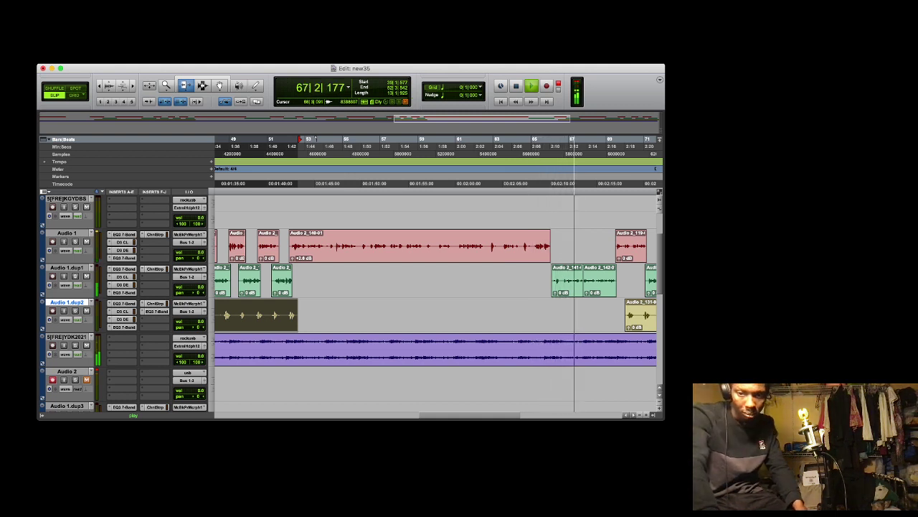
Select all vocal and beat clips of the finished song, from bar 1 to the beat's end, and clear them from their tracks
key("r")
key("r")
key("r")
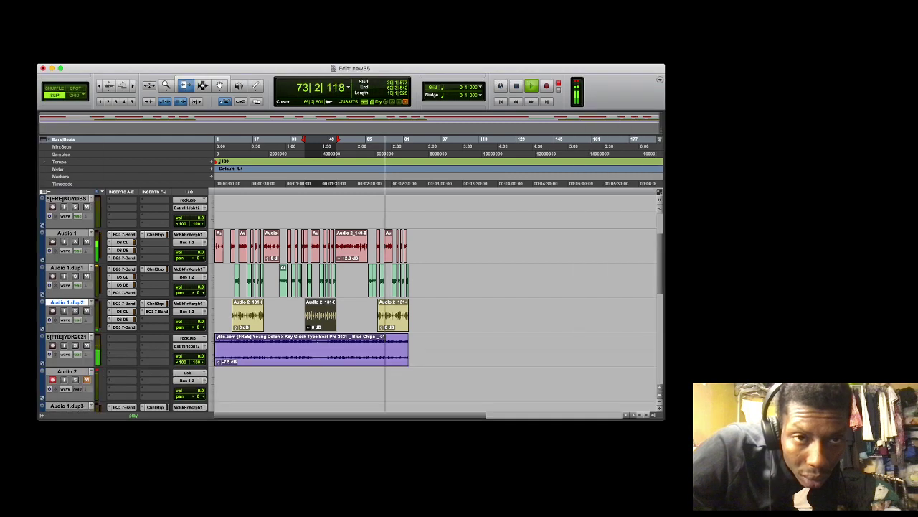
left_click(202, 85)
left_click(431, 280)
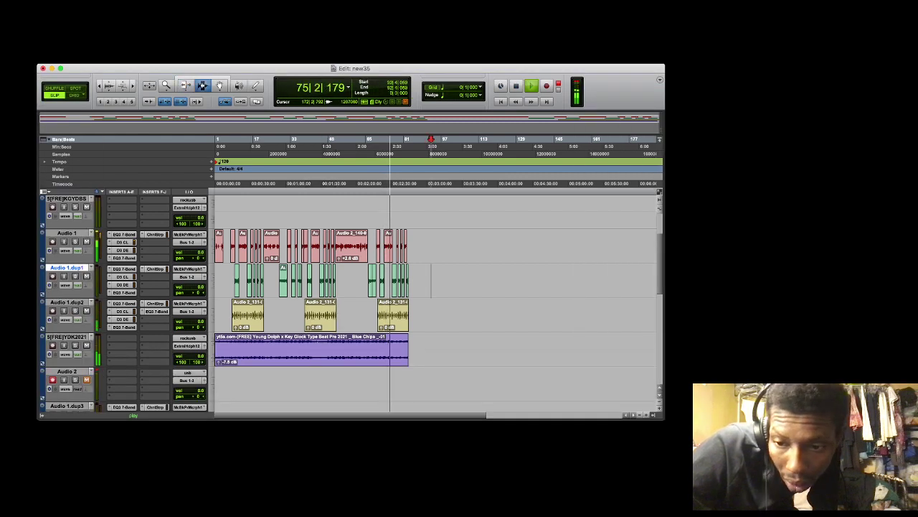
left_click(646, 415)
left_click(646, 415)
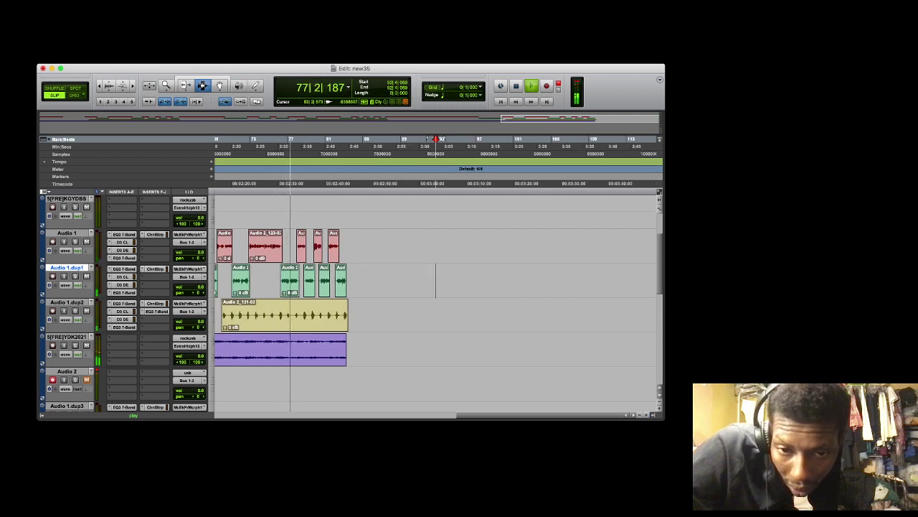
left_click_drag(350, 351, 209, 246)
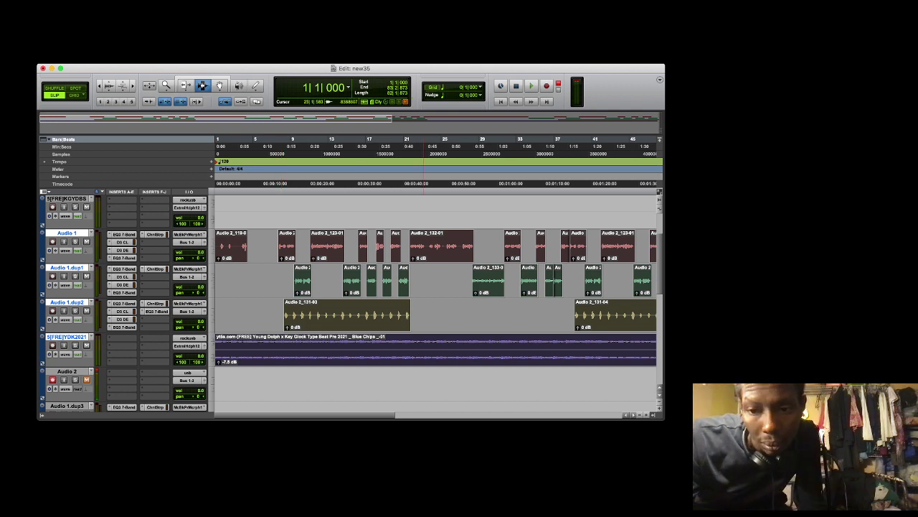
left_click(640, 415)
left_click(640, 415)
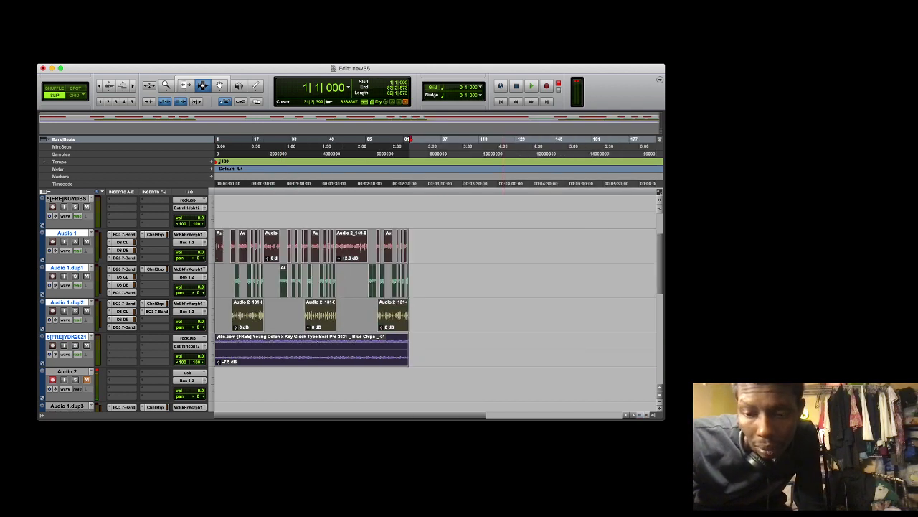
key("super+z")
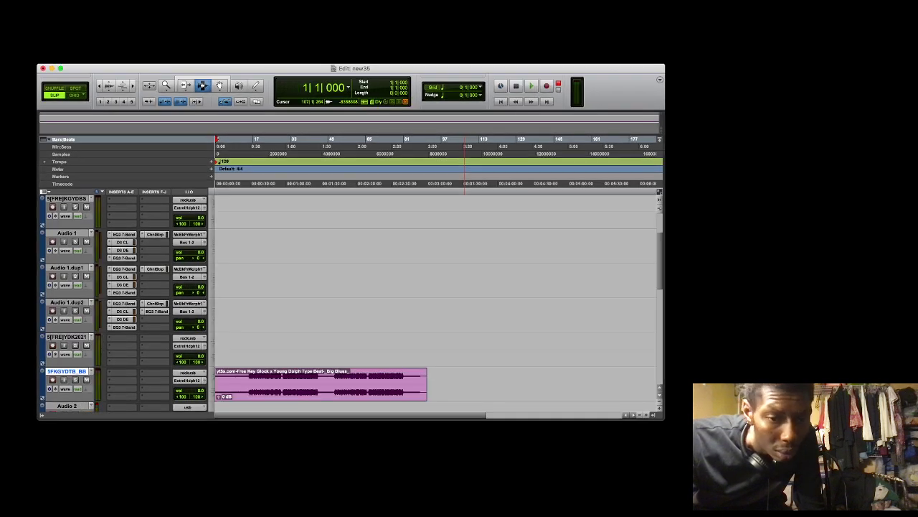
Preview the Big Blues beat from bar 1, record a vocal take on Audio 2 up to about bar 26, and play it back
key("space")
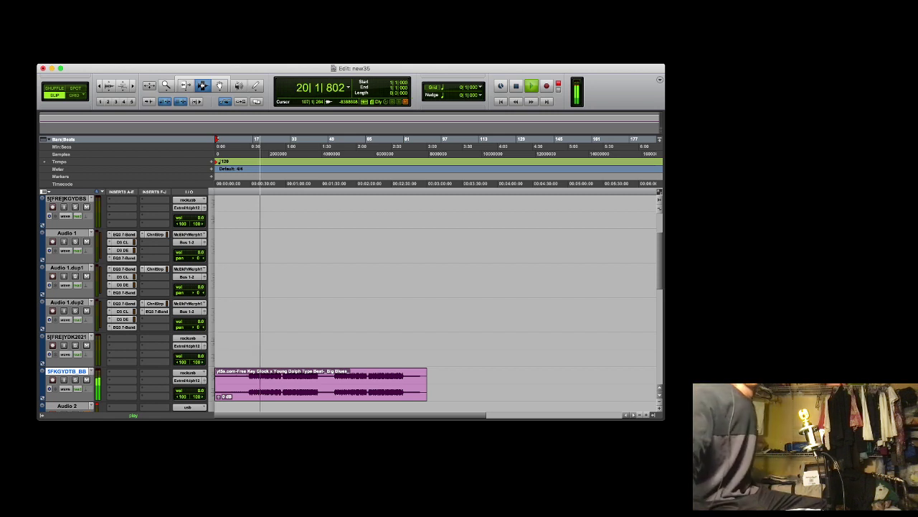
key("space")
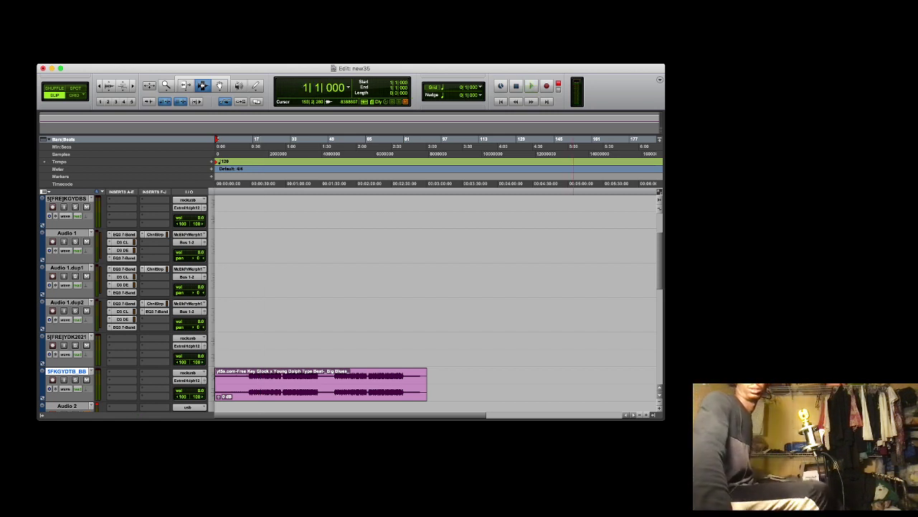
key("space")
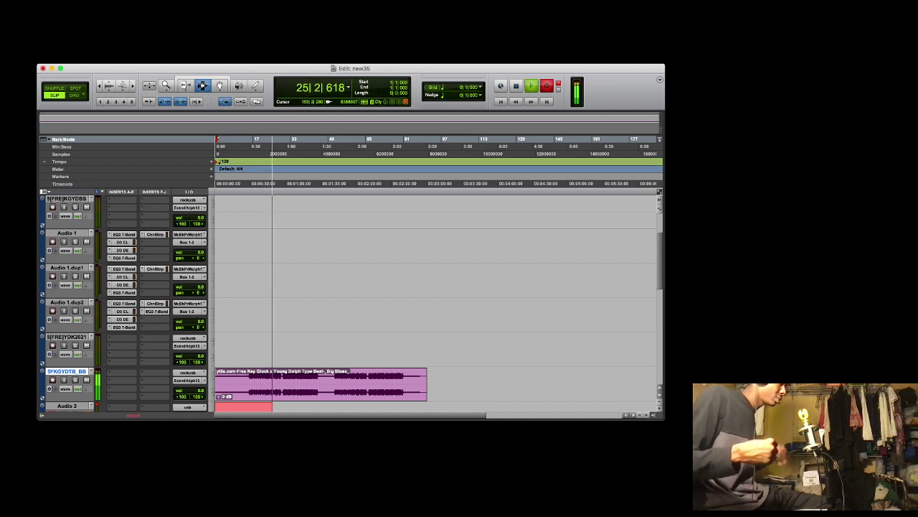
key("space")
key("space")
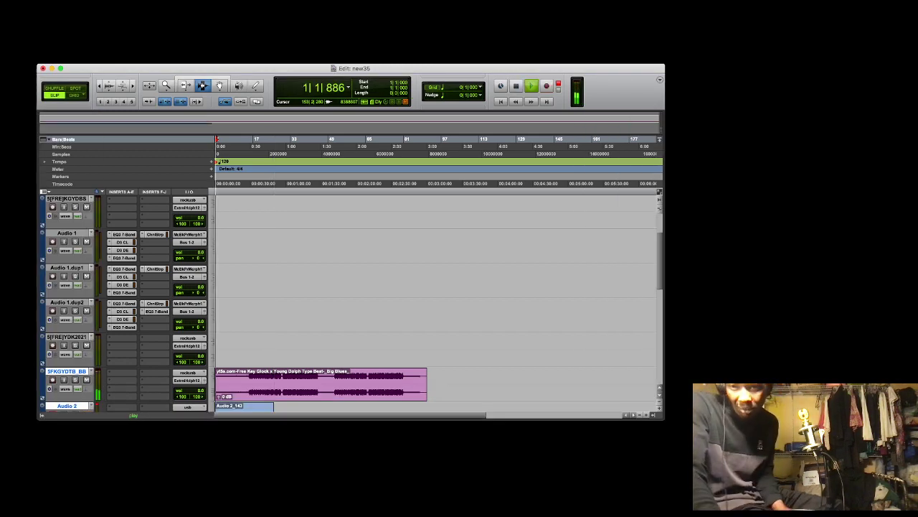
Move the recorded Audio 2_143 clip onto the Audio 1 track and place the Big Blues beat track directly above Audio 1
scroll(435, 301, "down", 5)
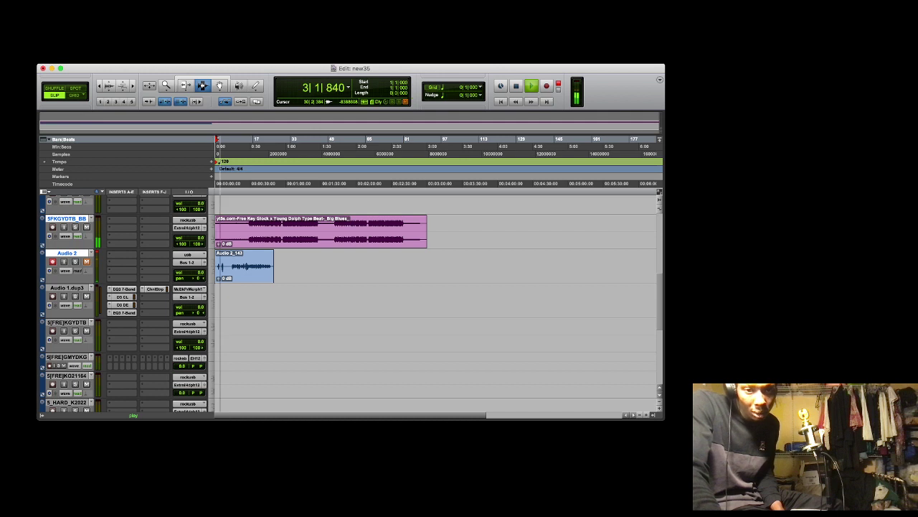
scroll(261, 281, "up", 7)
left_click_drag(260, 278, 260, 322)
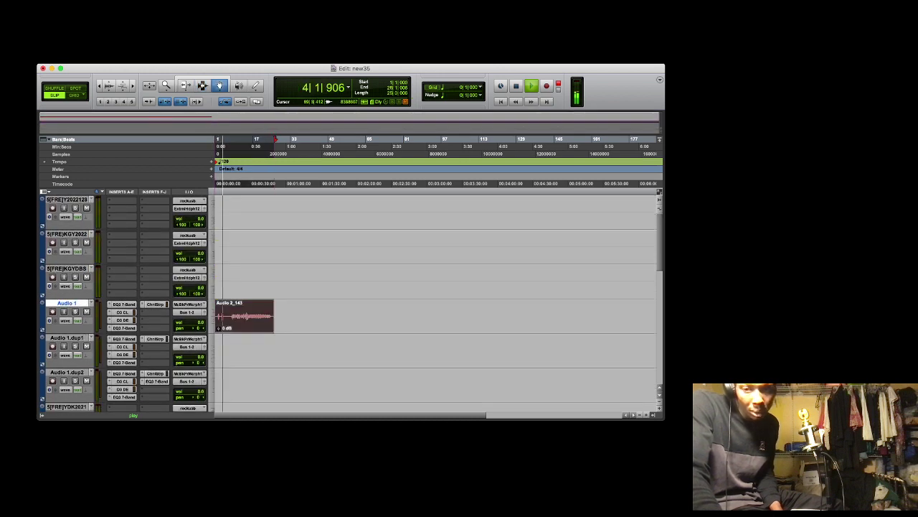
scroll(428, 309, "down", 1)
scroll(431, 301, "down", 2)
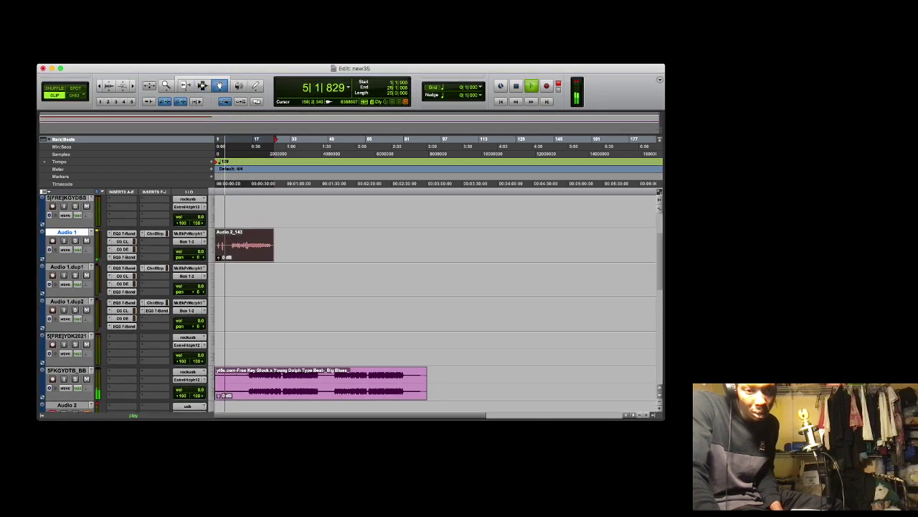
left_click_drag(67, 370, 67, 223)
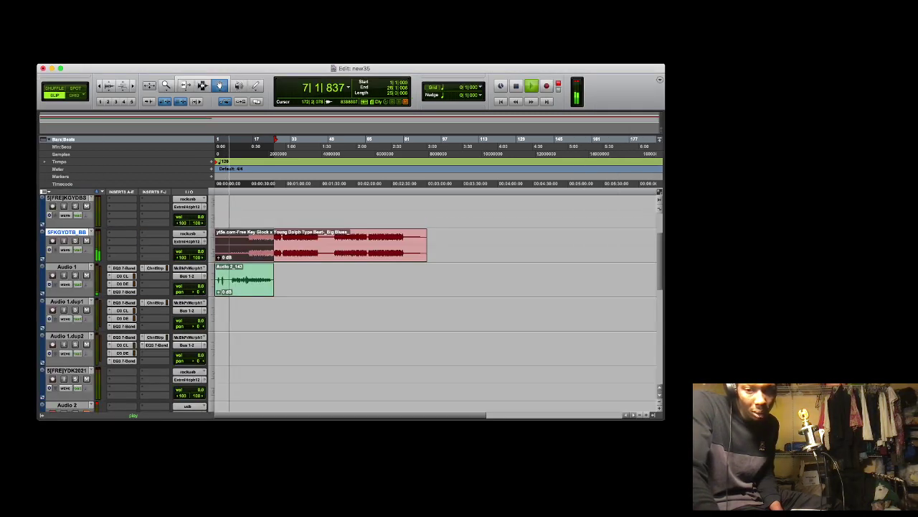
Delete the Audio 2_143 sections from 4|4|936 to 7|4|116 and from 22|4|651 to the clip's end on Audio 1
left_click(646, 415)
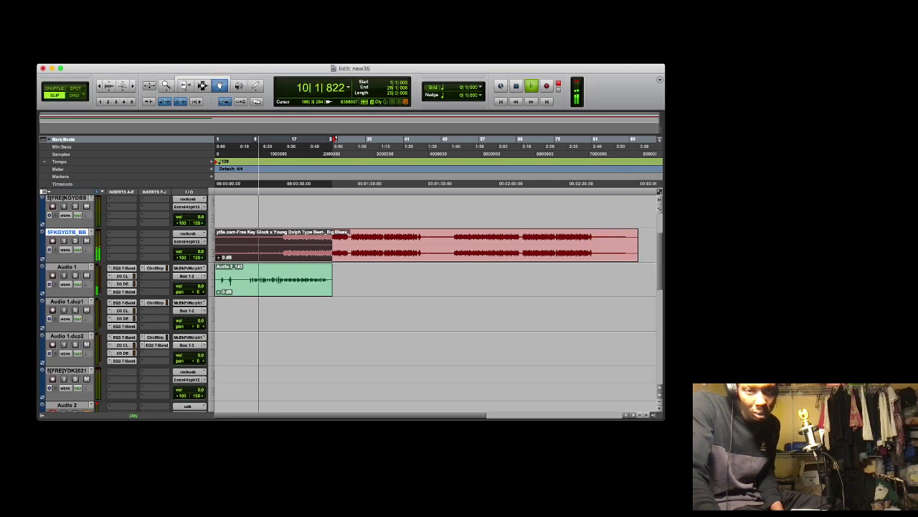
left_click(202, 85)
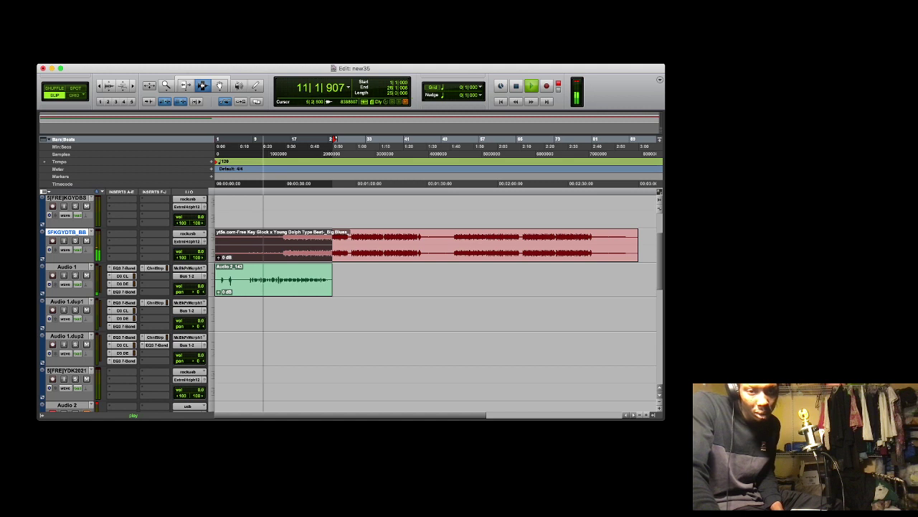
left_click_drag(233, 280, 248, 279)
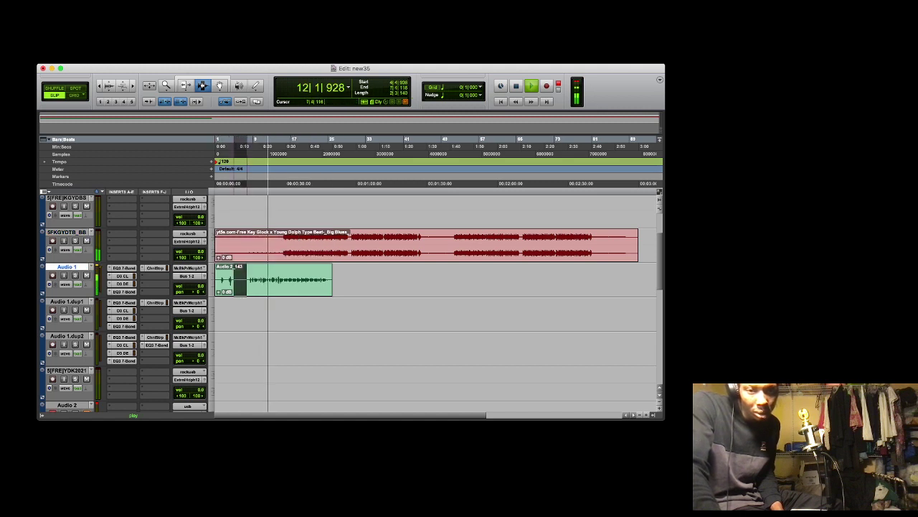
key("Delete")
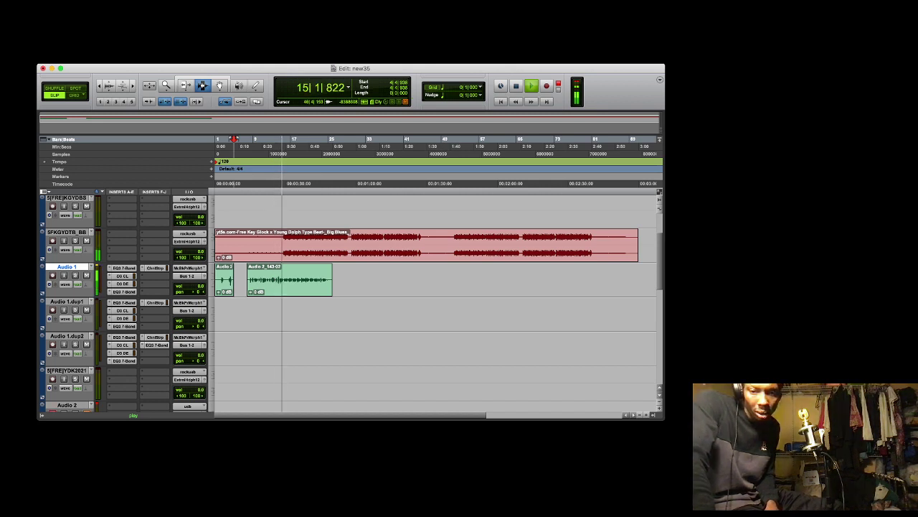
key("super+bracketright")
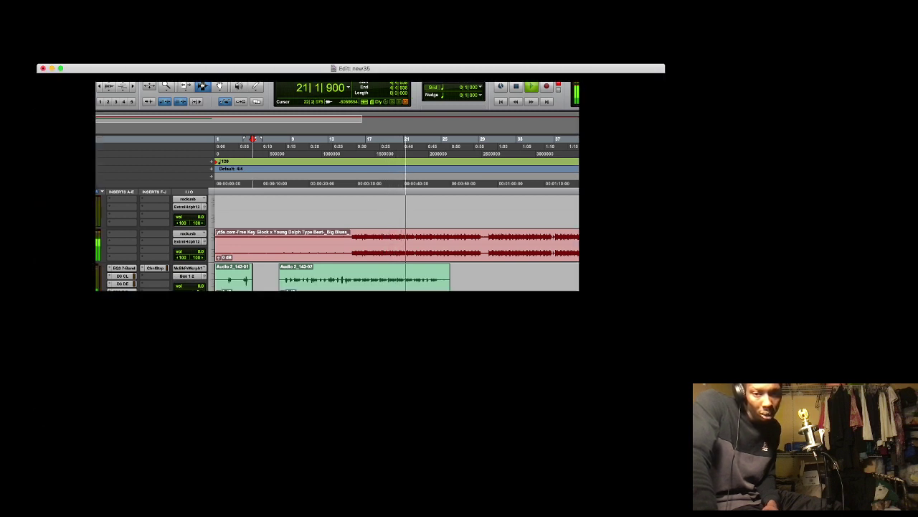
left_click_drag(422, 279, 473, 279)
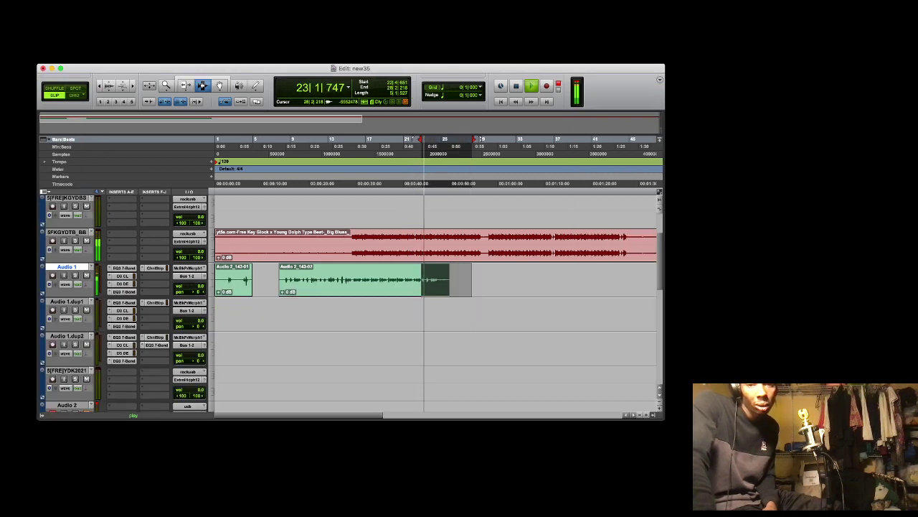
key("Delete")
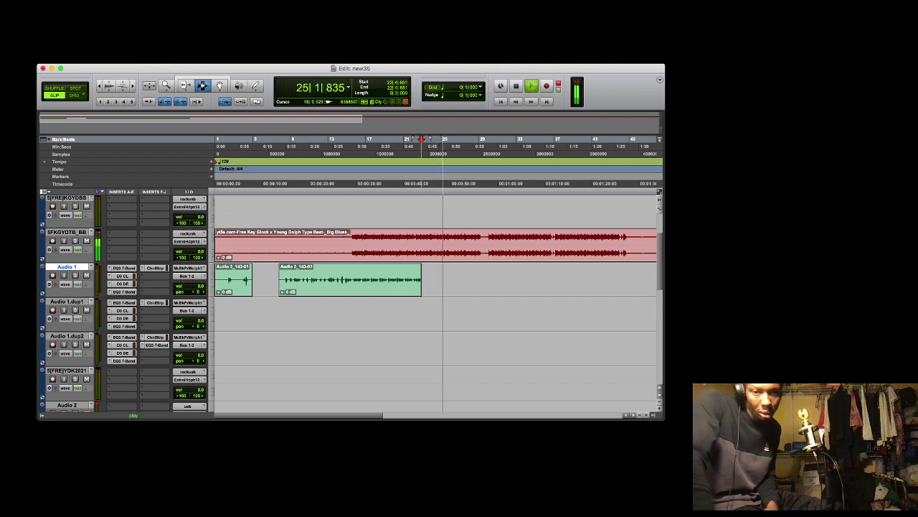
Copy the Audio 2_143-02 hook clip to 65|2|444 on Audio 1 and play it from there
double_click(286, 271)
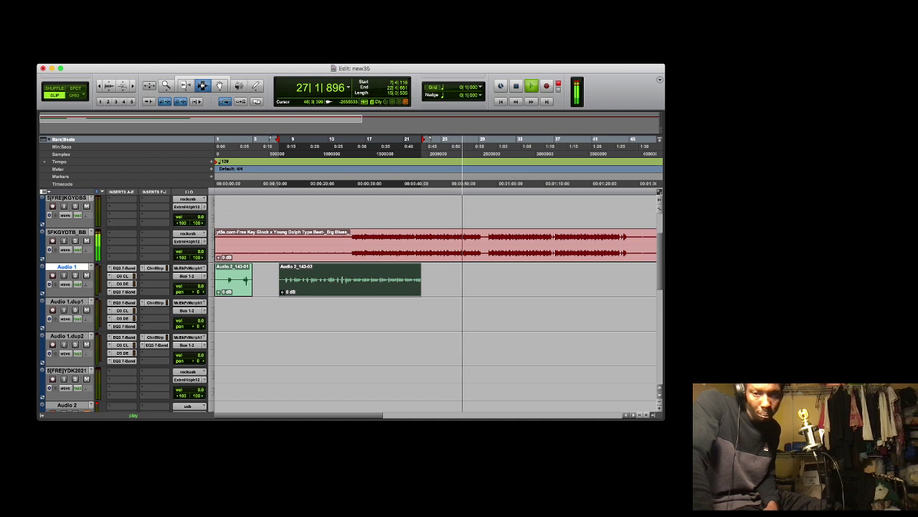
left_click(640, 414)
left_click_drag(518, 280, 617, 280)
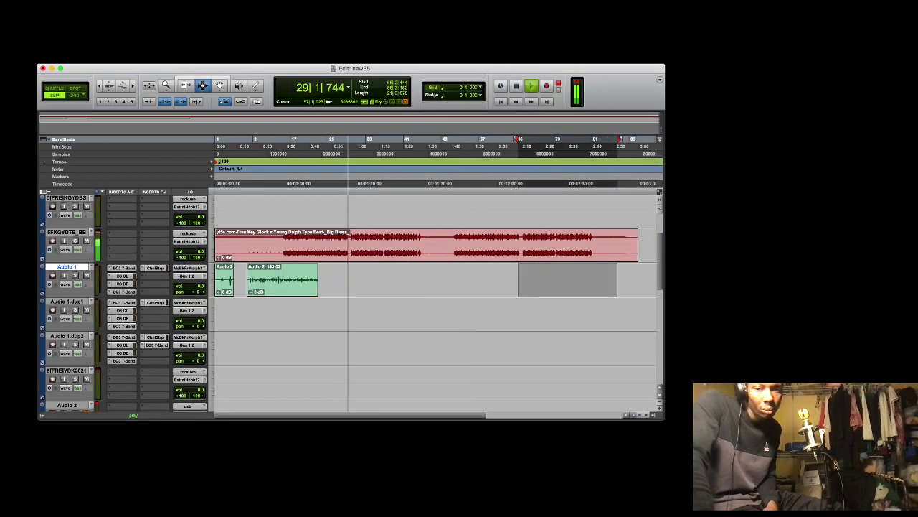
key("super+v")
key("space")
key("space")
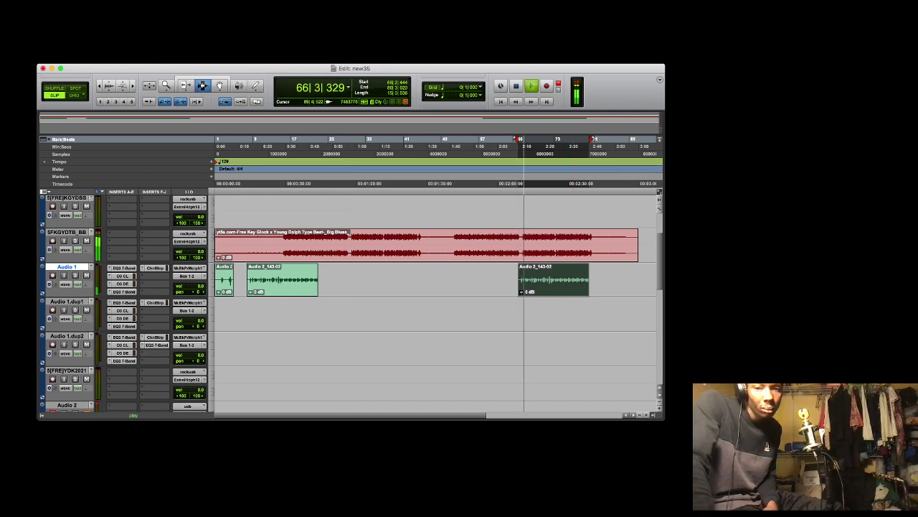
Shift the copied hook clip later on Audio 1 to start at 65|4|798, checking its timing against the beat
left_click(647, 415)
left_click(646, 414)
left_click(646, 414)
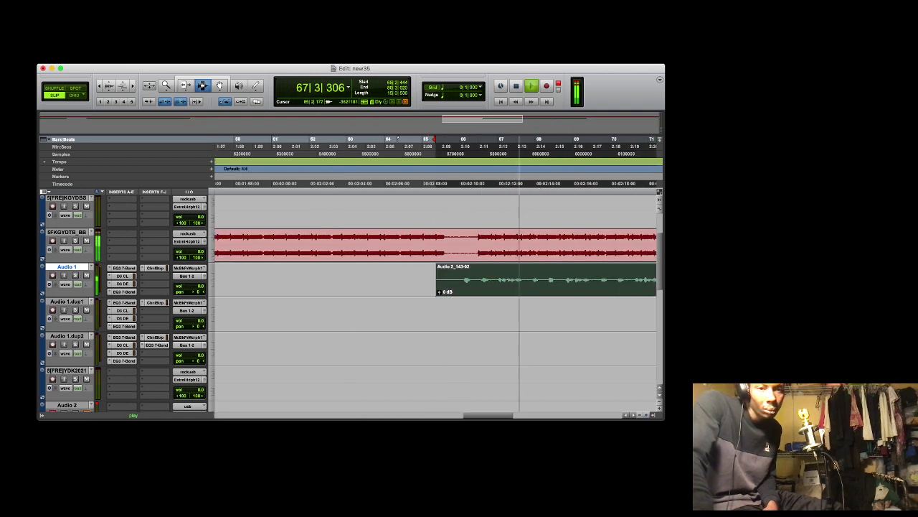
key("F8")
key("space")
key("space")
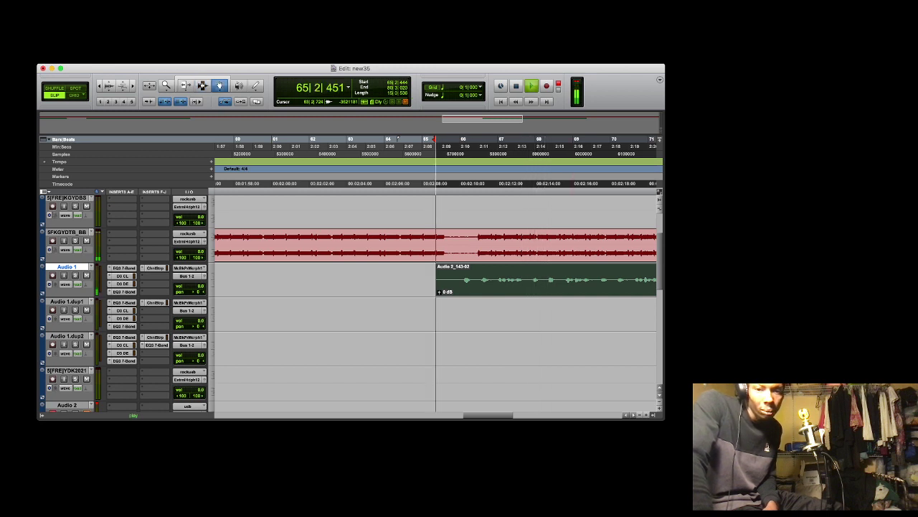
left_click_drag(447, 276, 472, 279)
key("KP_Add")
key("KP_Add")
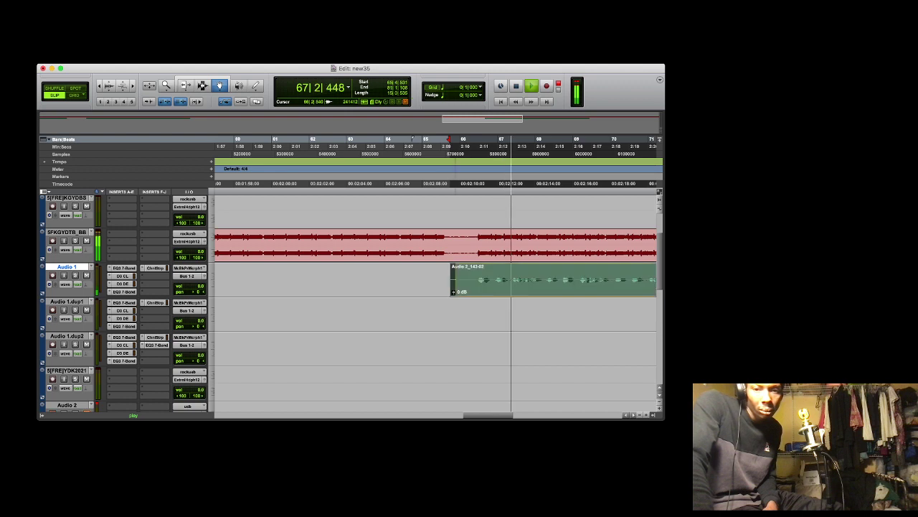
left_click_drag(478, 280, 480, 280)
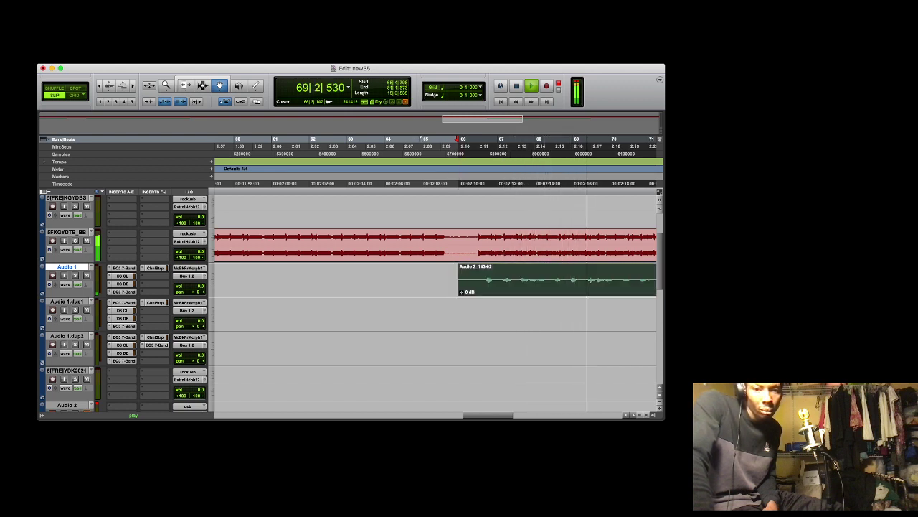
Trim the silent start of the copied hook clip on Audio 1 to 66|3|459
key("F6")
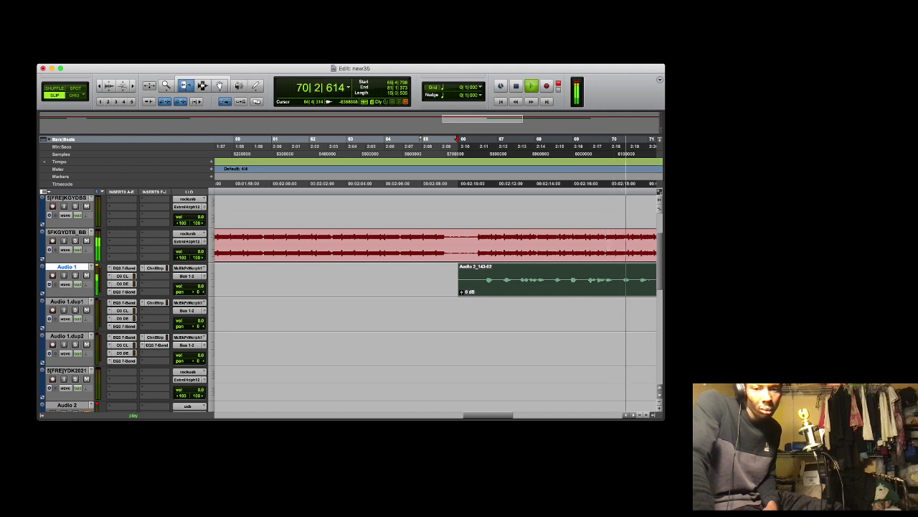
left_click_drag(459, 280, 484, 280)
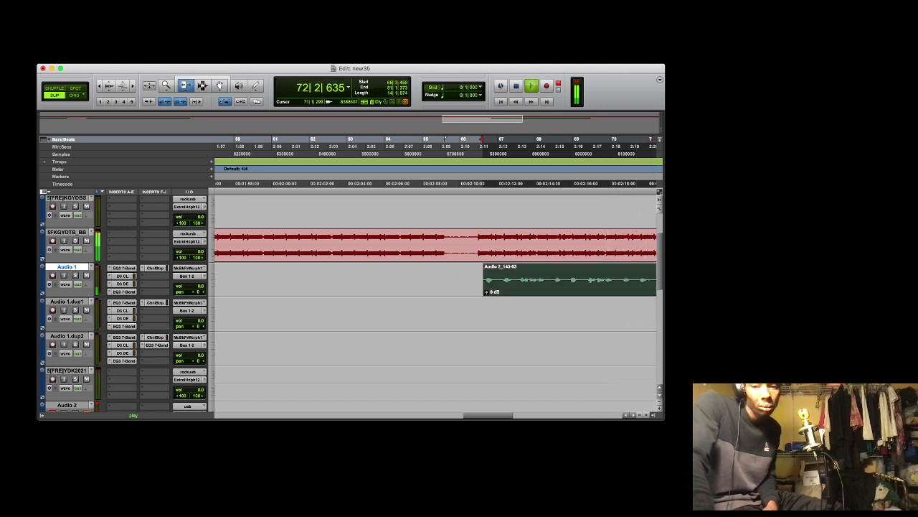
key("r")
key("r")
key("r")
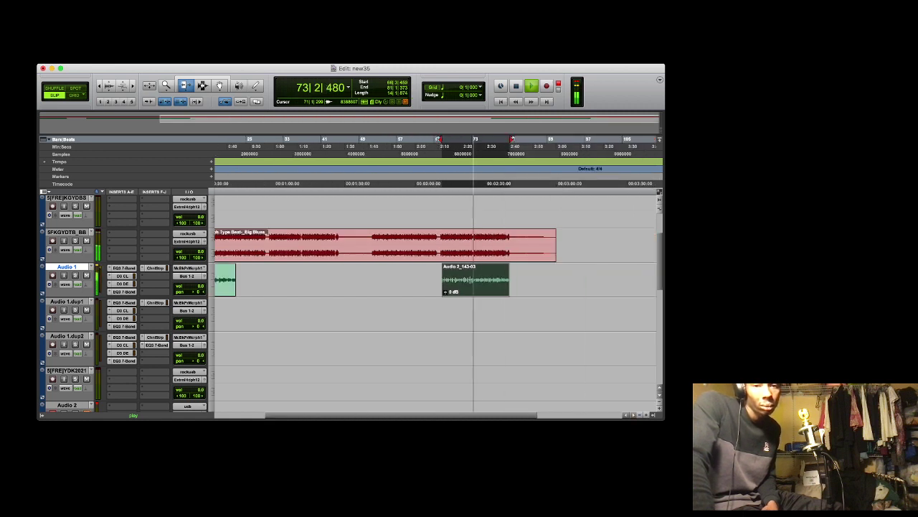
key("r")
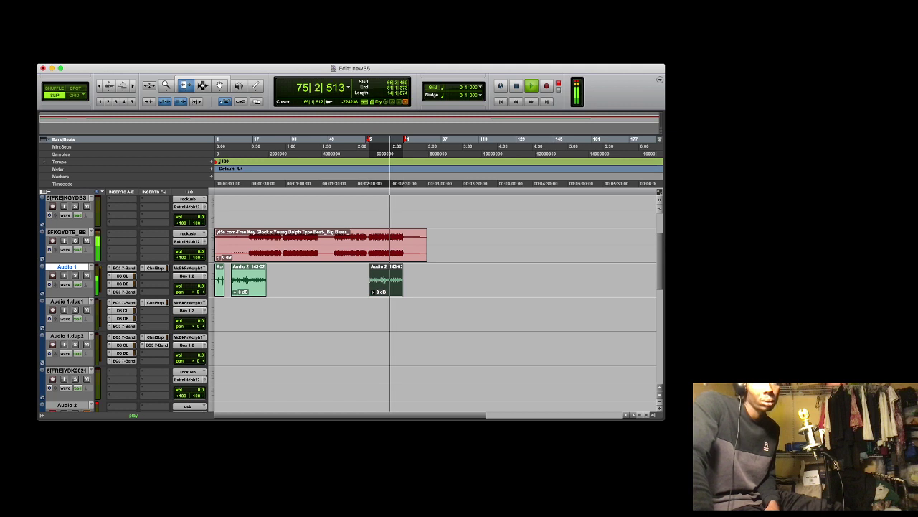
Paste a copy of the Audio 2_143-02 hook clip at 36|4|390 on Audio 1, in the gap between the existing hooks
key("F7")
left_click_drag(300, 280, 336, 280)
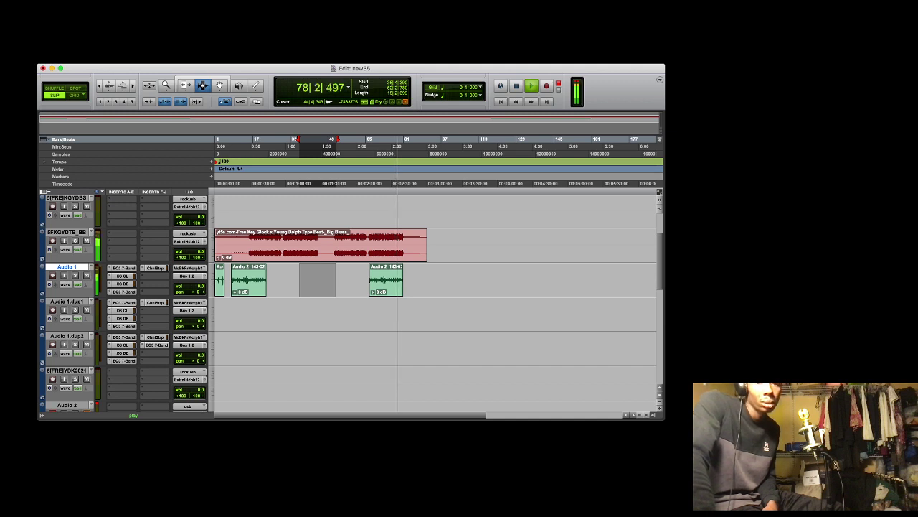
key("super+v")
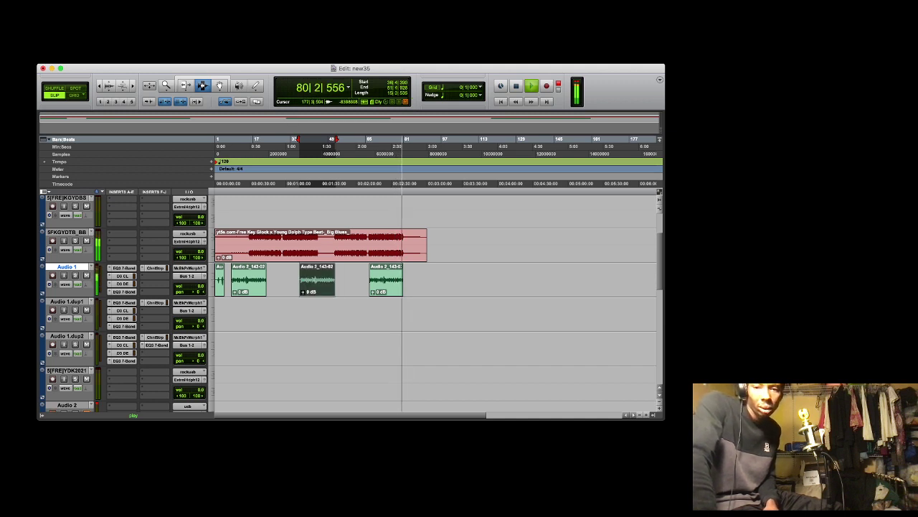
Play the middle hook copy from its start at 36|4|390 to check its timing against the beat
key("space")
left_click(647, 415)
left_click(647, 414)
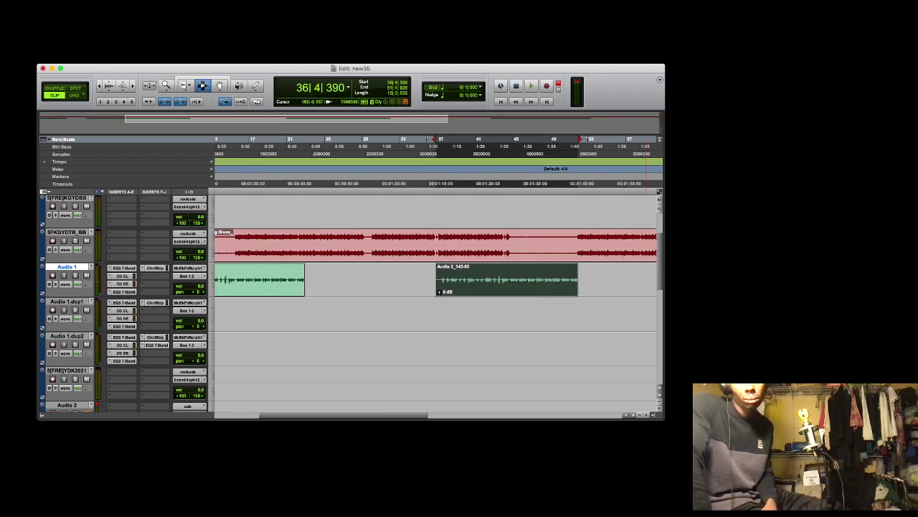
key("space")
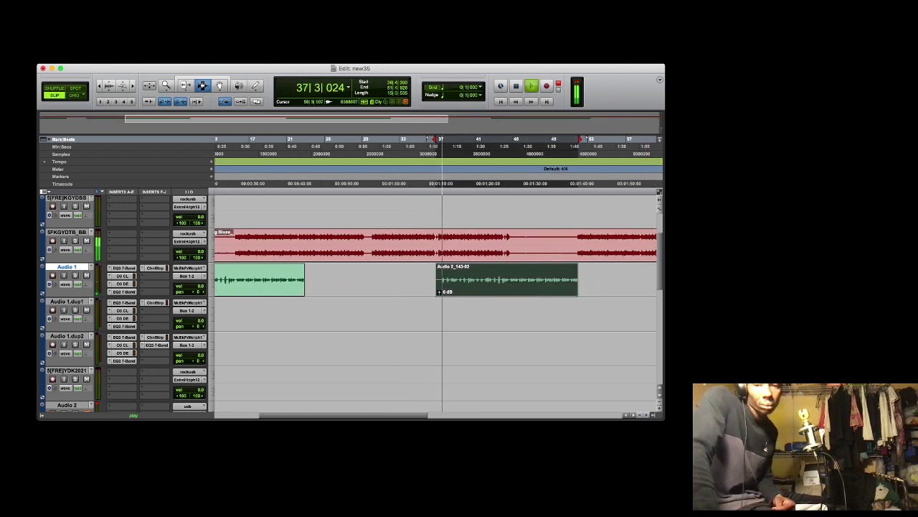
key("super+bracketright")
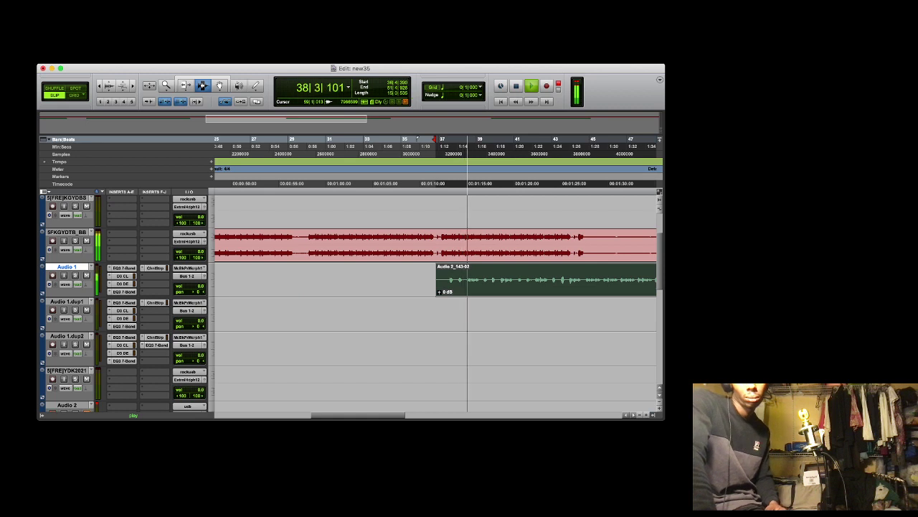
key("super+bracketleft")
key("super+bracketleft")
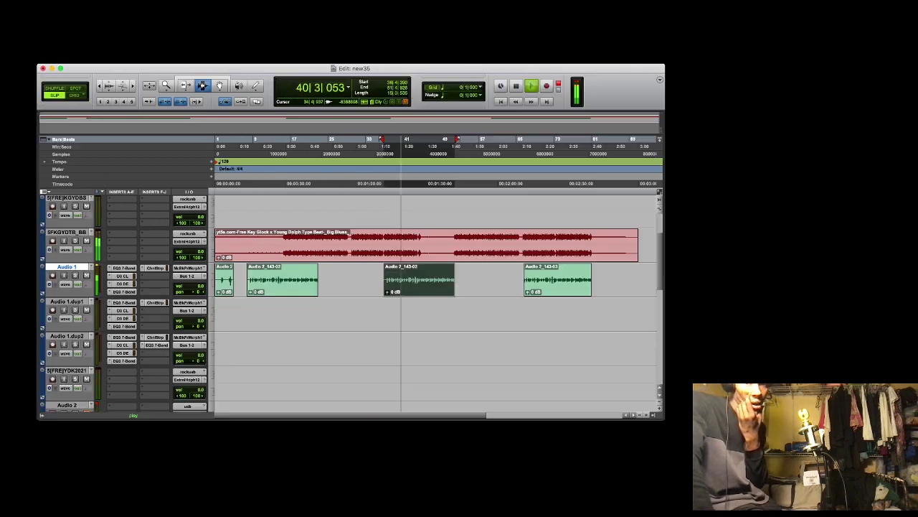
Record a verse take on Audio 2 from 20|4|128 through the middle hook's end, and briefly play it back
left_click(308, 146)
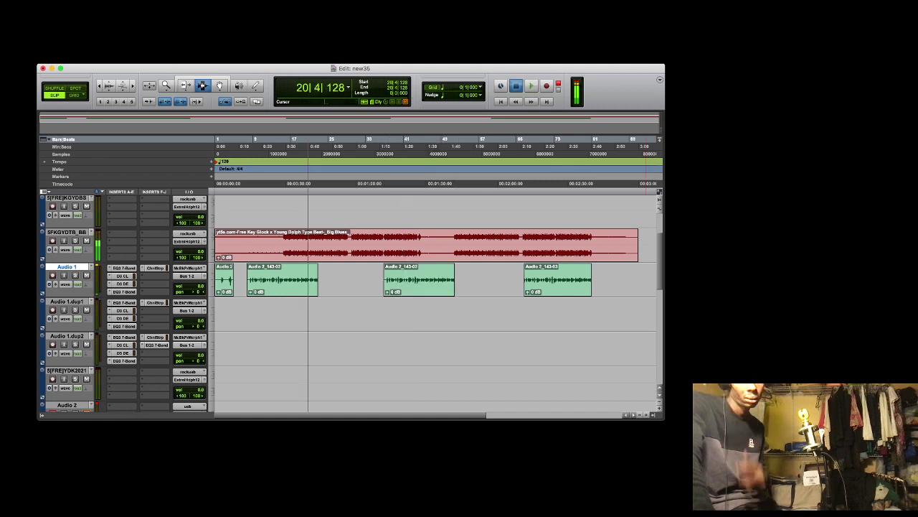
key("super+space")
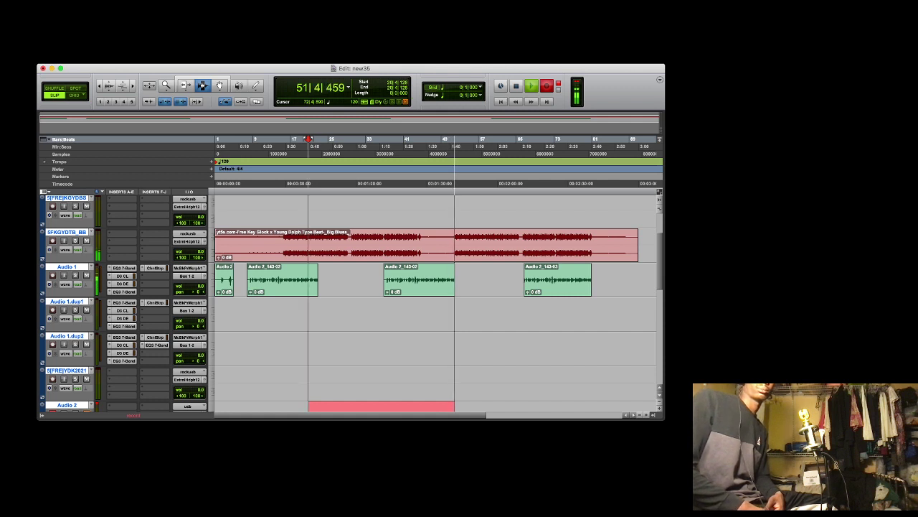
key("space")
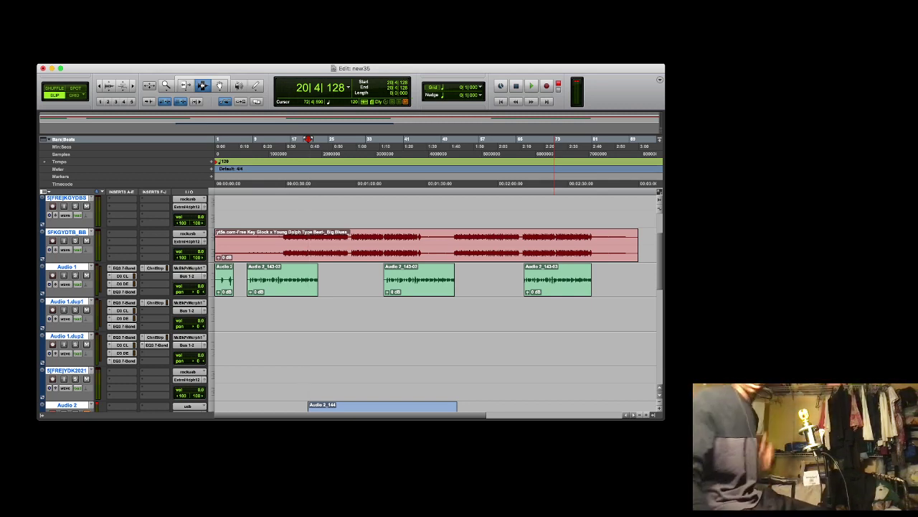
key("space")
key("space")
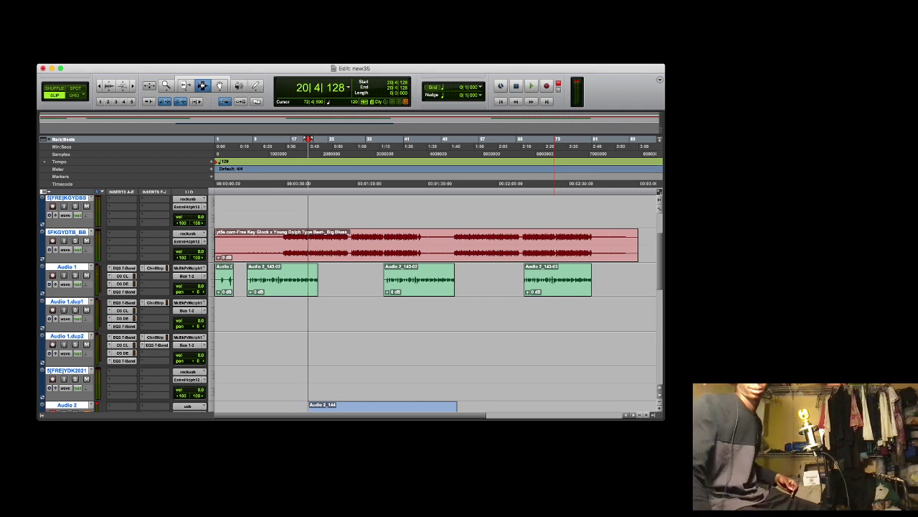
Record another verse take on Audio 2 from 49|2|896 to just past the start of the last hook, and play it back
left_click(444, 310)
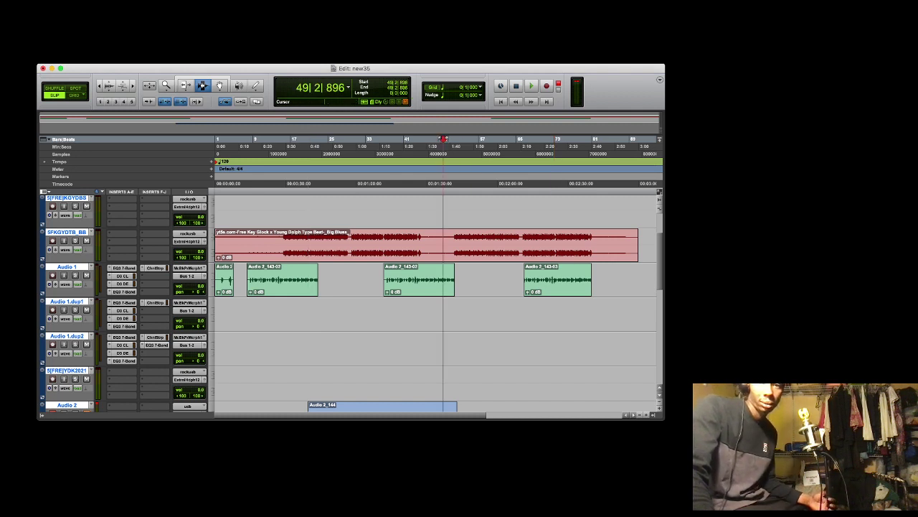
key("super+space")
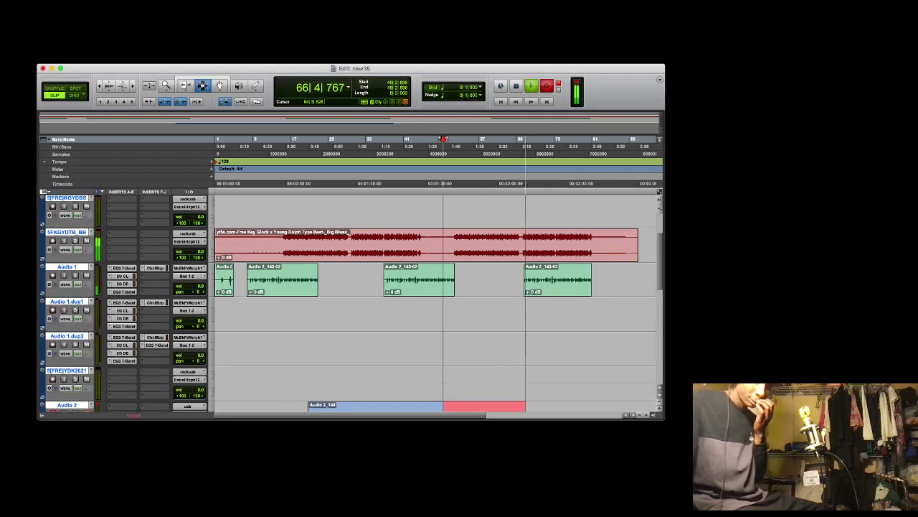
key("space")
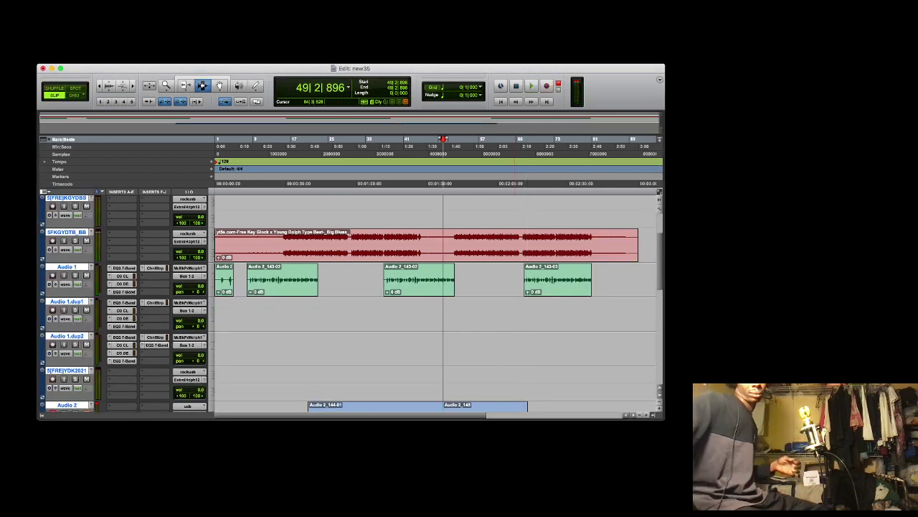
key("space")
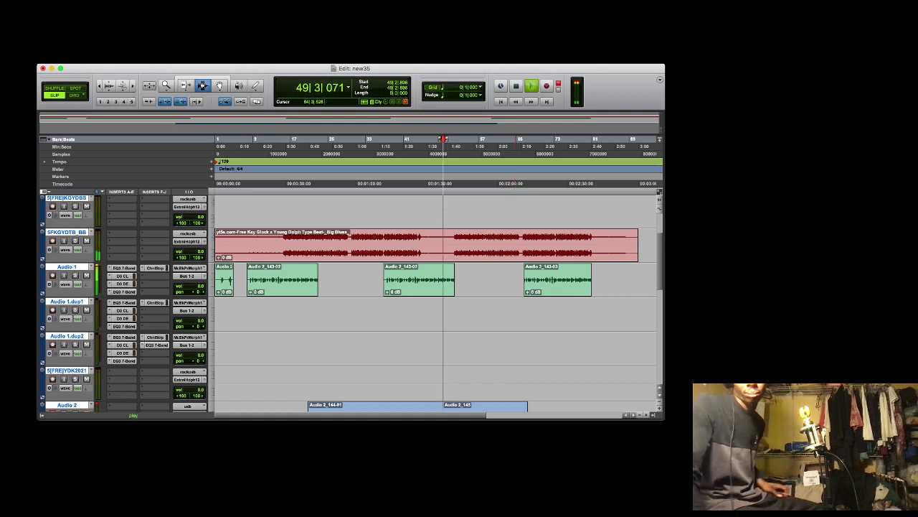
Move the Audio 2_145 and Audio 2_144-01 verse clips from Audio 2 to Audio 1.dup1, starting at 49|2|896 and 20|4|128
left_click(219, 85)
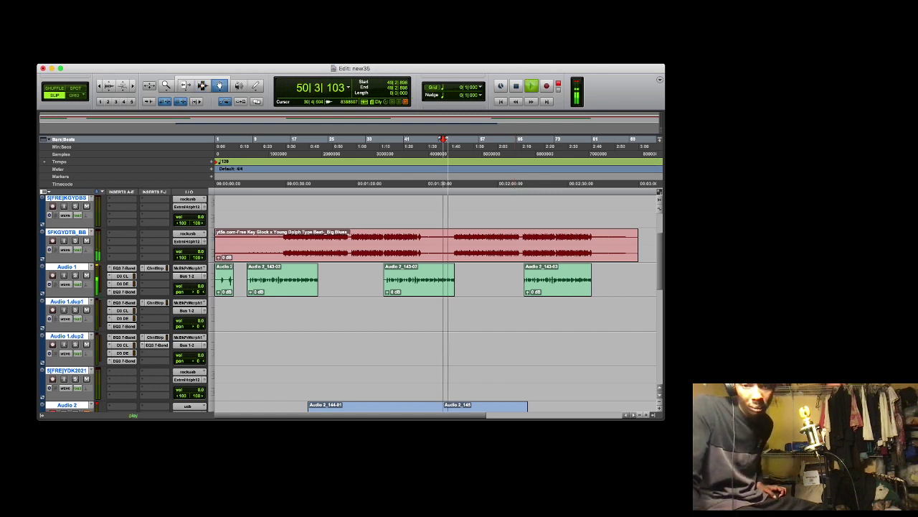
left_click(465, 407)
left_click_drag(464, 407, 464, 314)
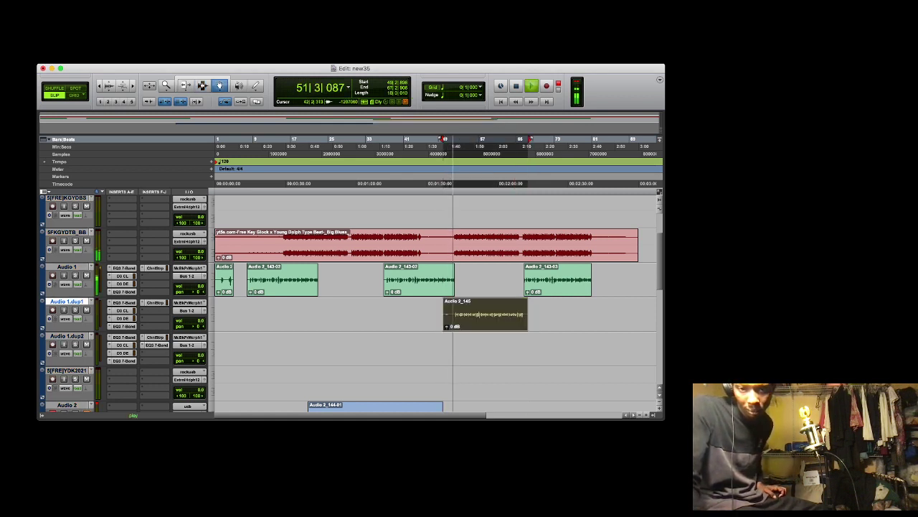
left_click_drag(392, 407, 373, 315)
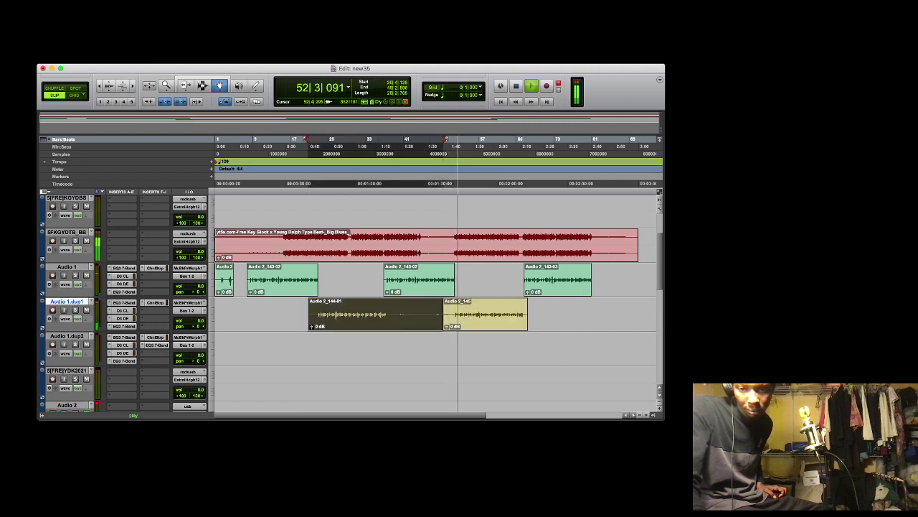